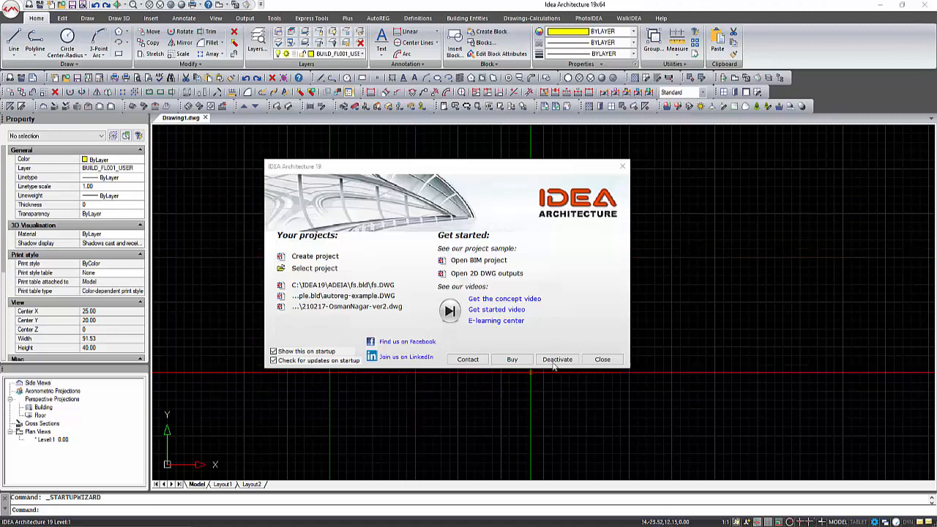
Step: Dismiss the startup window and look through the general drafting command sets, from editing and insertion to output and Express Tools
click(602, 359)
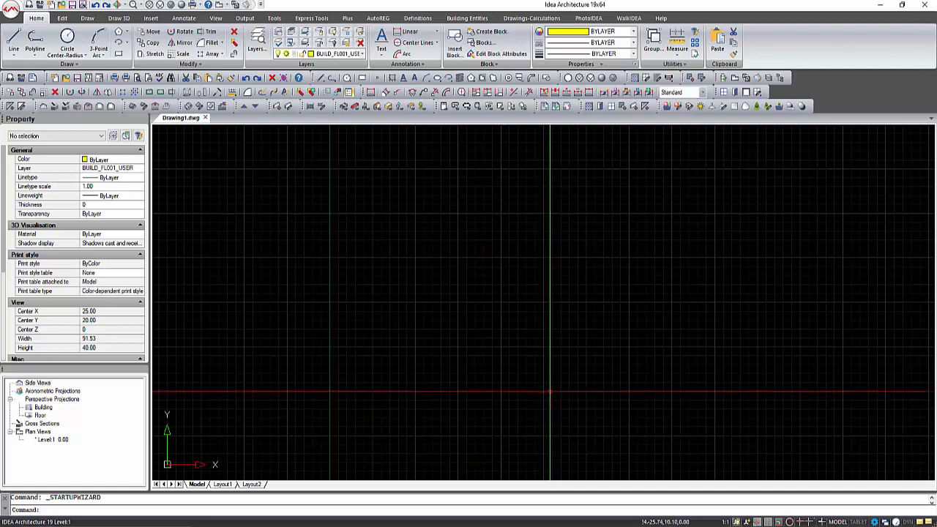
click(63, 19)
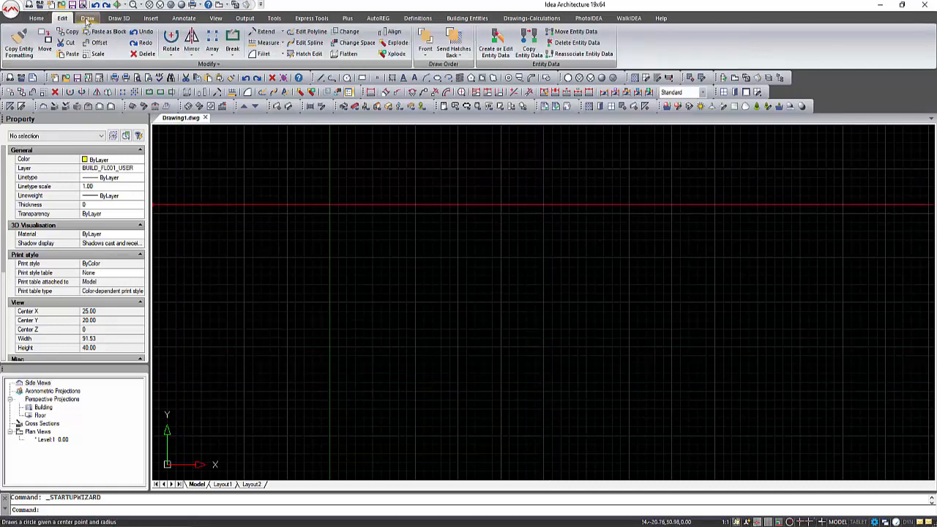
click(87, 19)
click(151, 19)
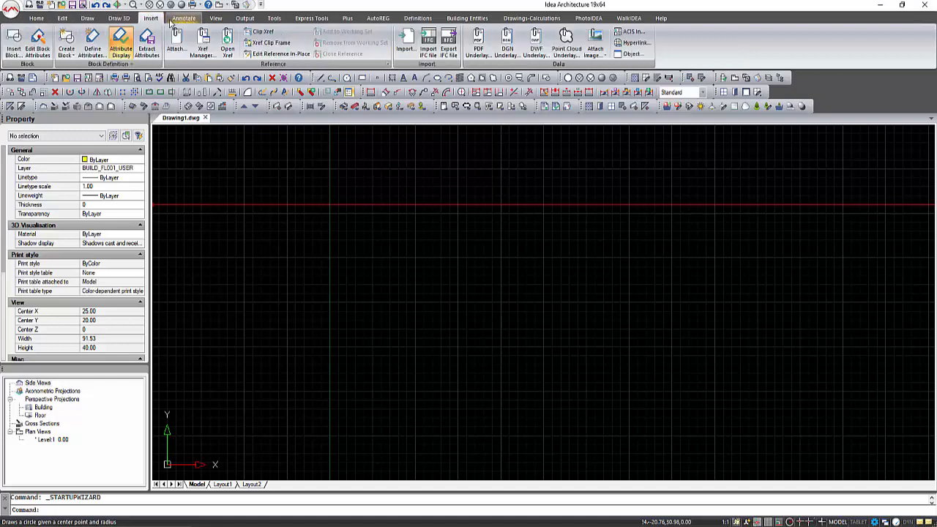
click(184, 18)
click(216, 18)
click(245, 19)
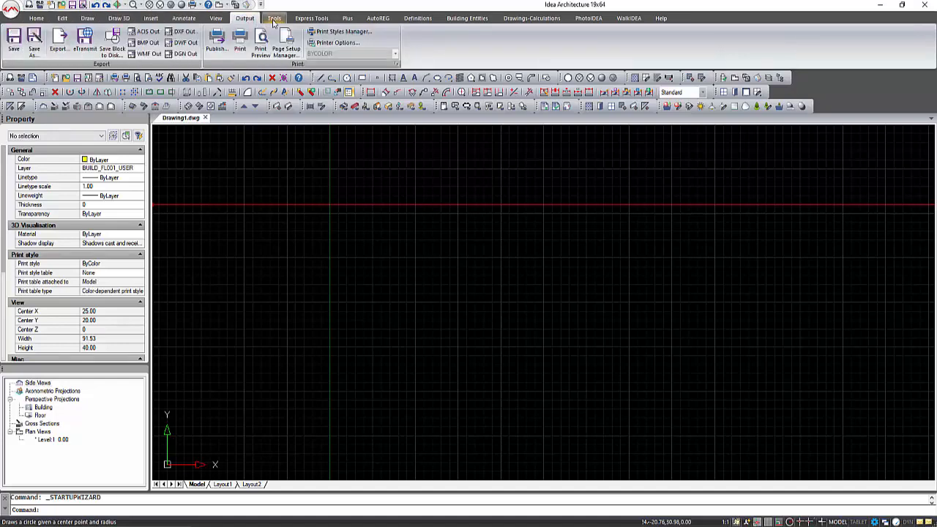
click(274, 18)
click(308, 19)
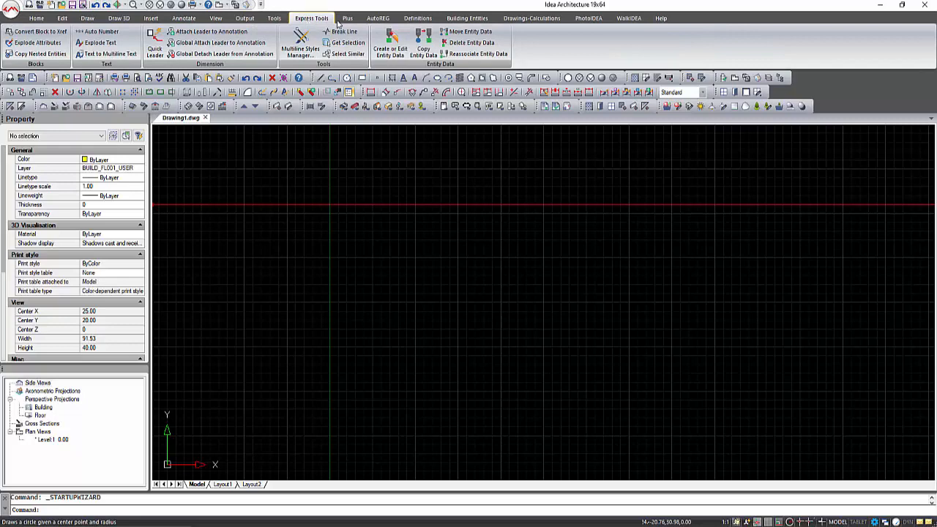
click(660, 19)
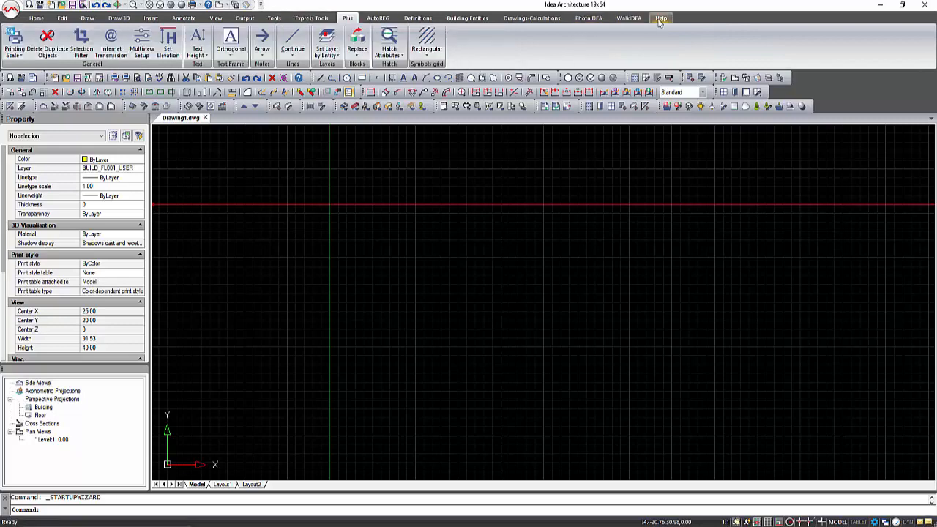
Step: Review the architectural command sets: AutoREG, Definitions, Building Entities, Drawings-Calculations, PhotoIDEA and WalkIDEA
click(377, 20)
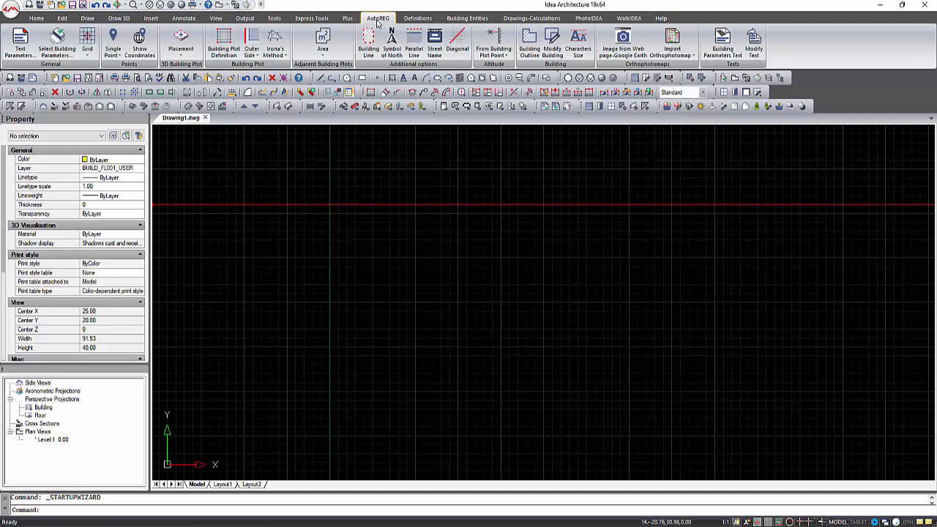
click(418, 20)
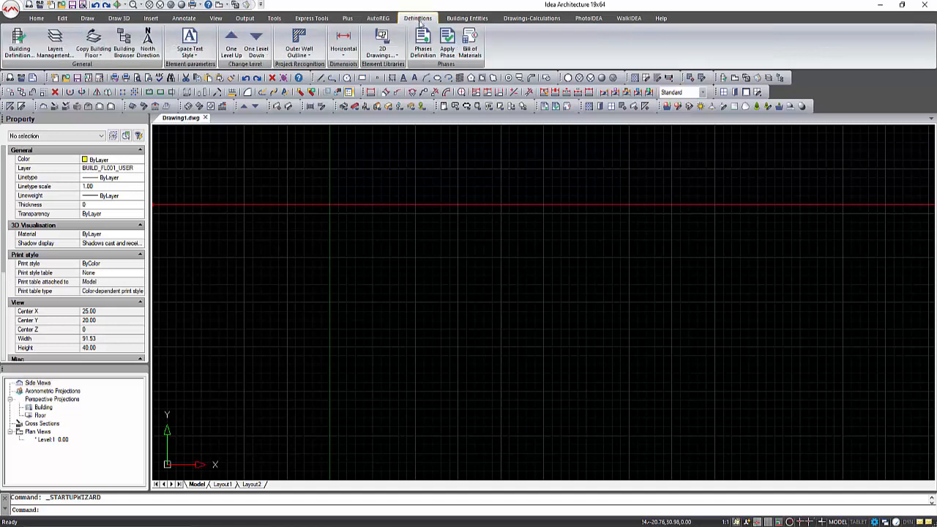
click(459, 20)
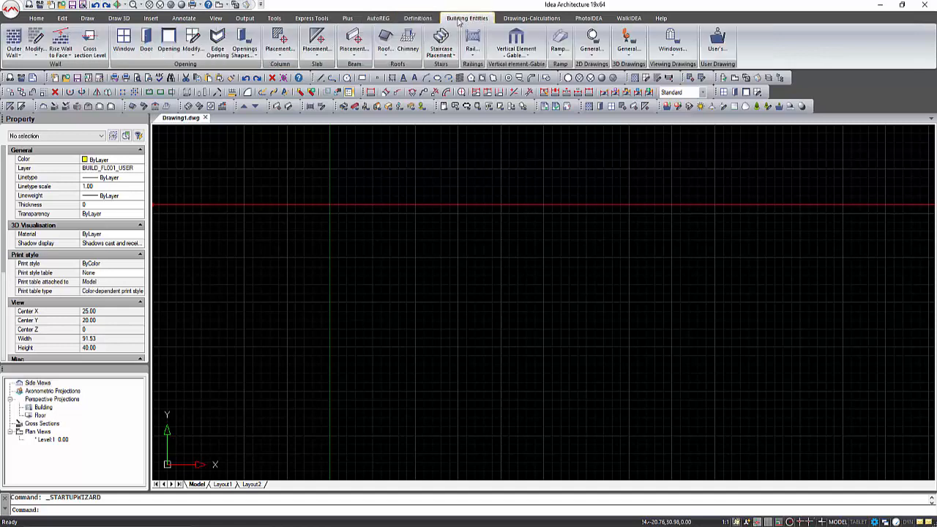
click(524, 20)
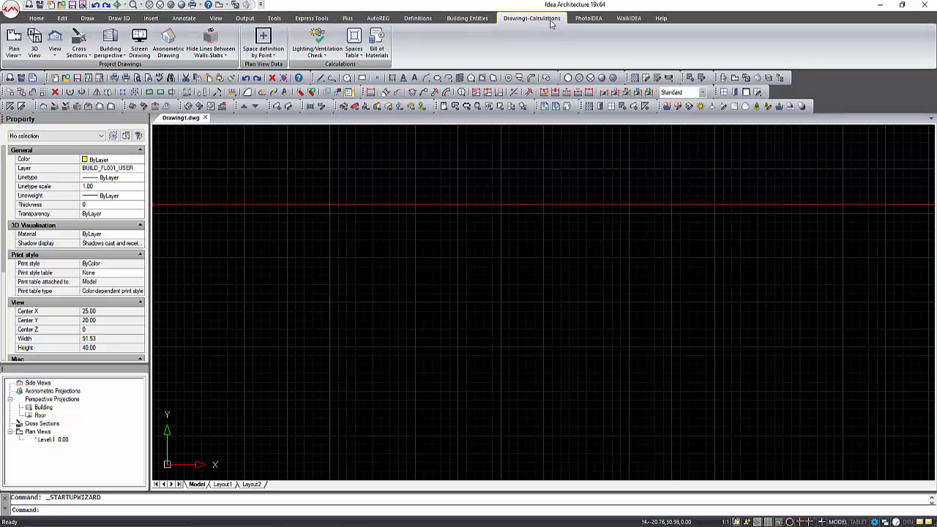
click(588, 20)
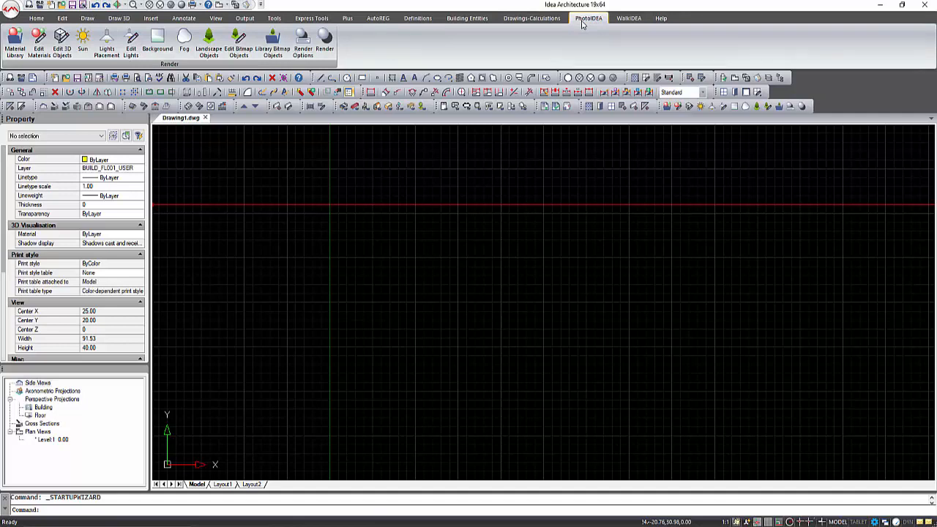
click(631, 20)
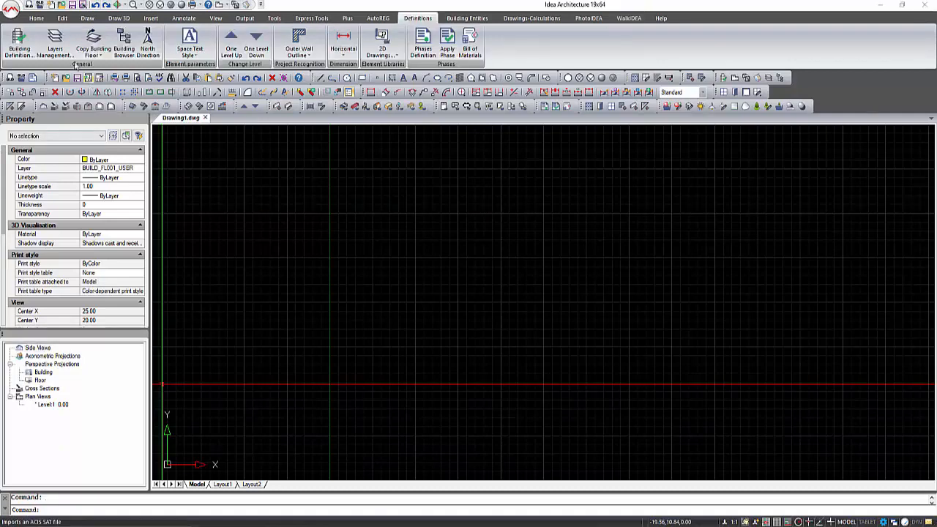
Step: Import an IFC building model from the Desktop and accept creating its axonometric layer
click(10, 10)
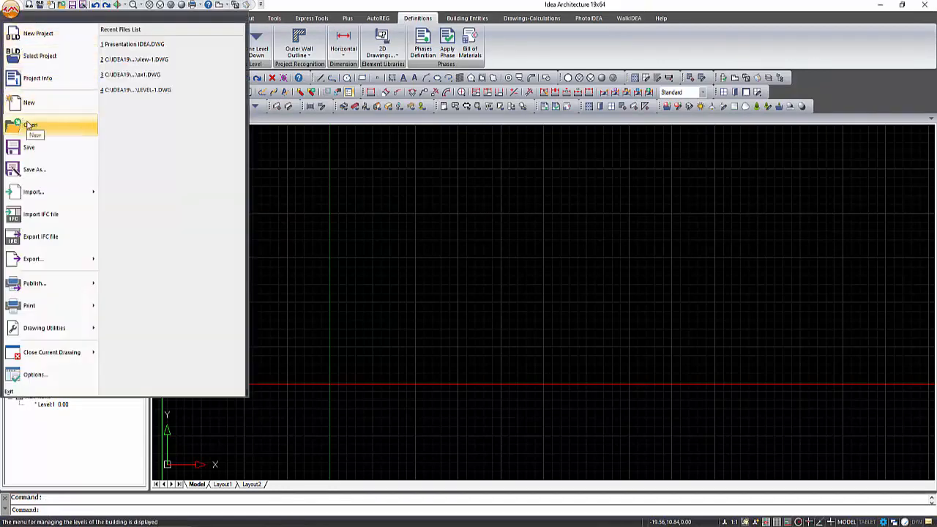
click(38, 214)
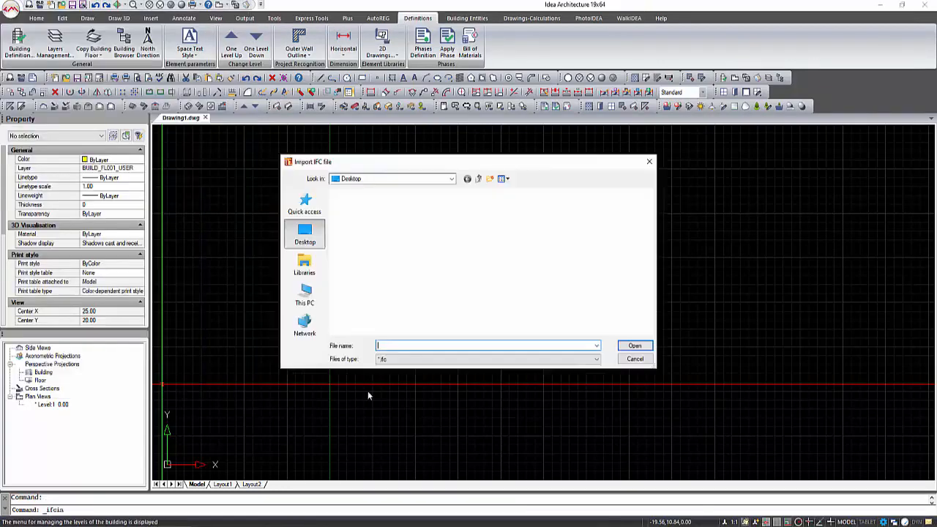
text(p)
click(453, 363)
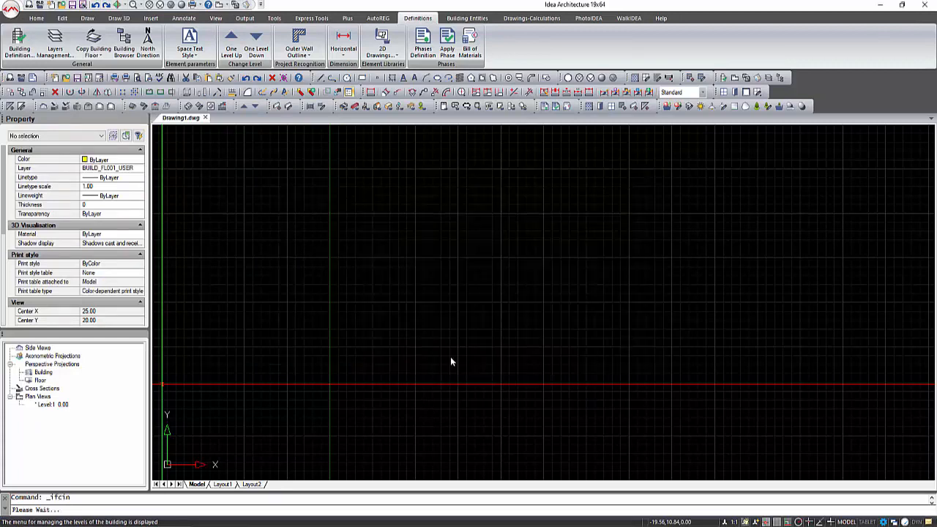
click(445, 305)
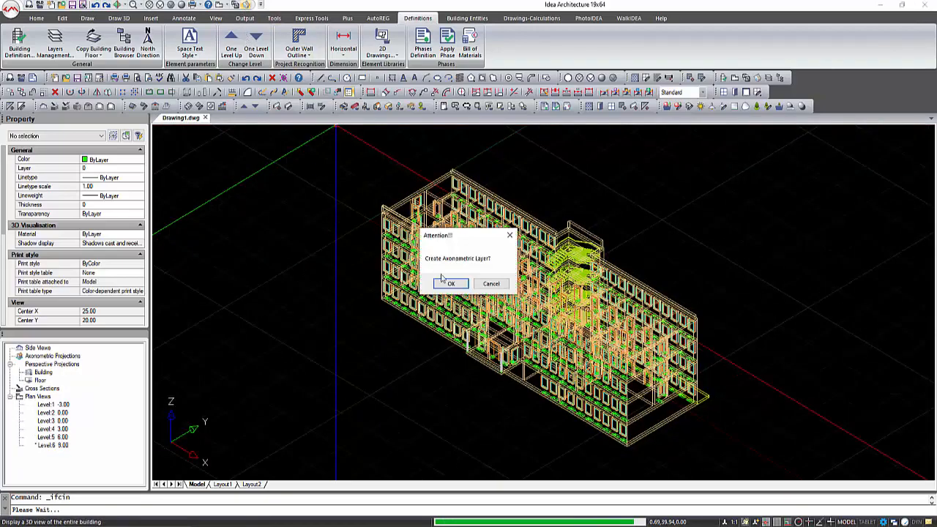
click(445, 282)
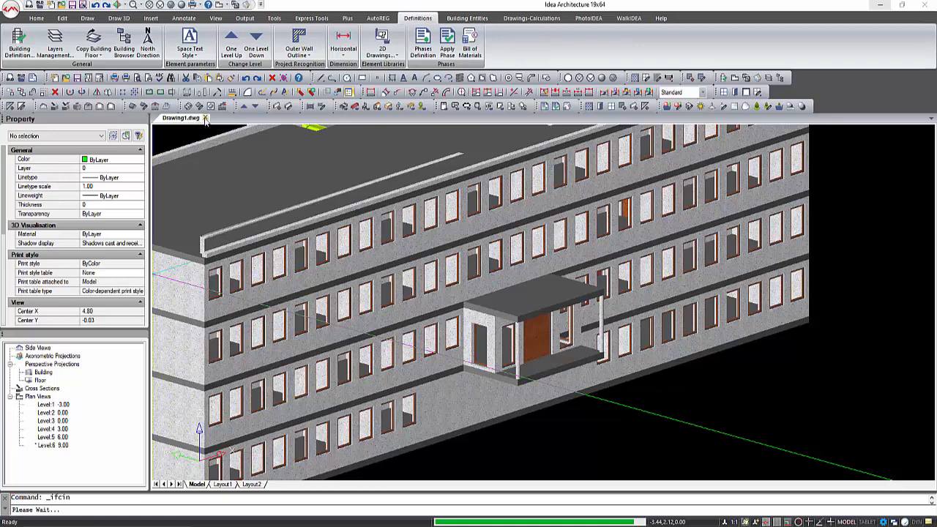
Step: Close the drawing with the imported building and create a new project named Presentation IDEA in the ADEIA folder
click(205, 119)
click(472, 290)
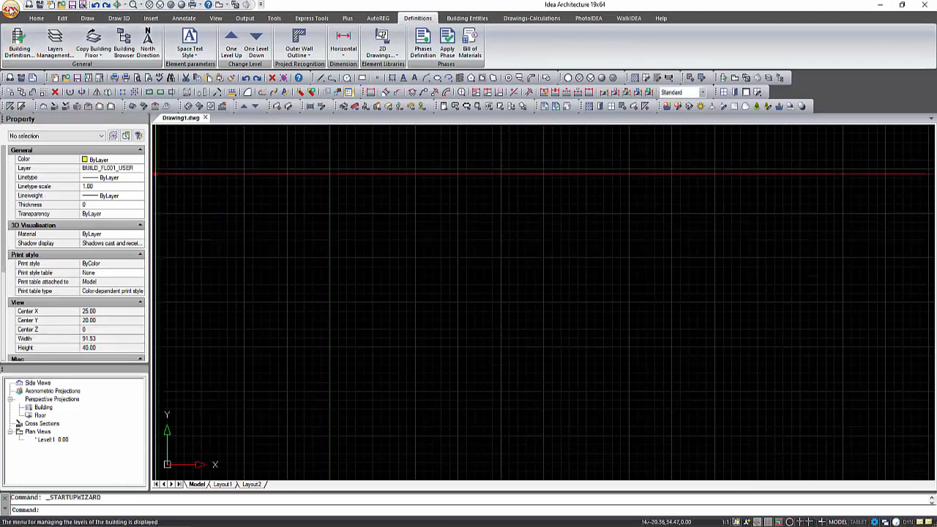
click(11, 9)
click(27, 33)
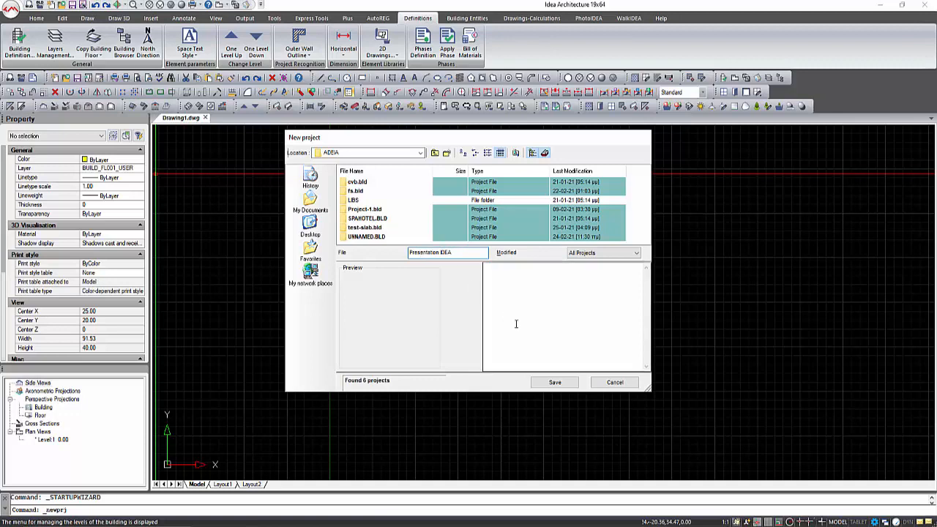
click(555, 382)
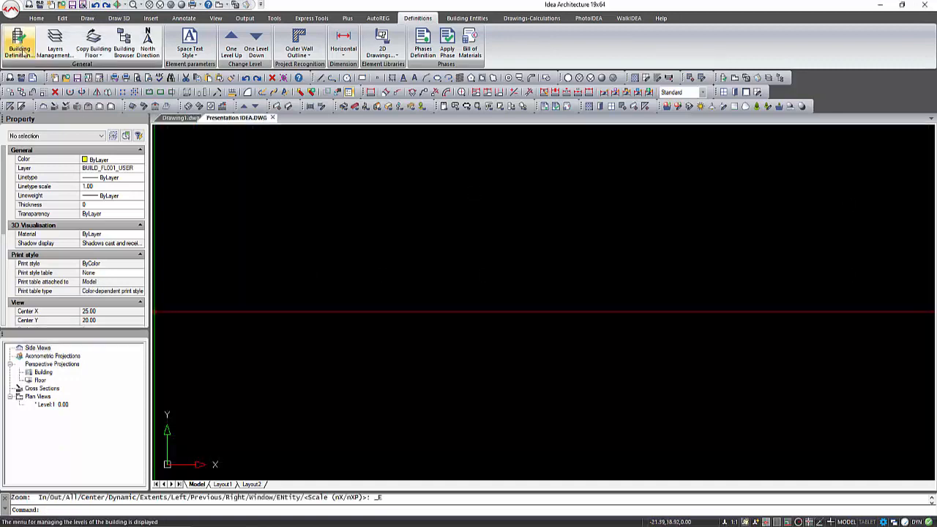
Step: Add two levels above level 1 in the building definition and name level 1 "1st floor"
click(21, 43)
drag(393, 144, 390, 155)
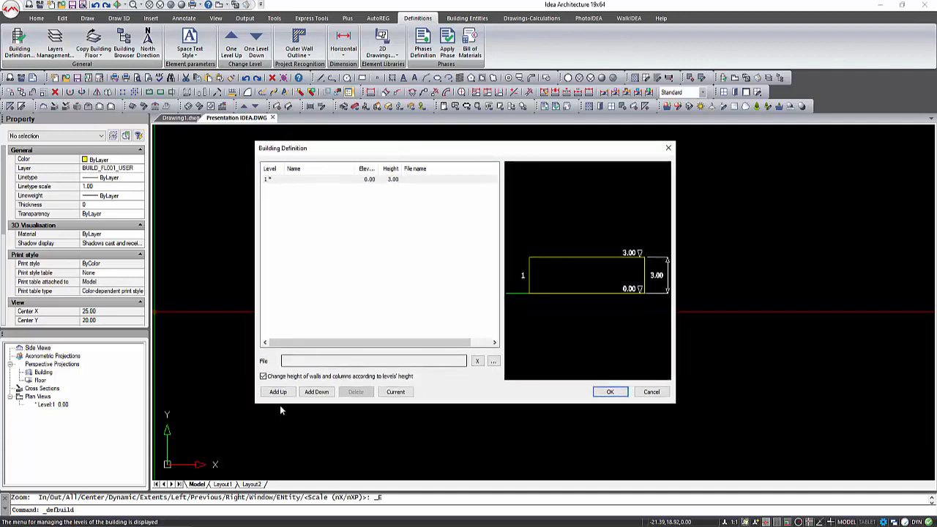
click(277, 391)
click(278, 392)
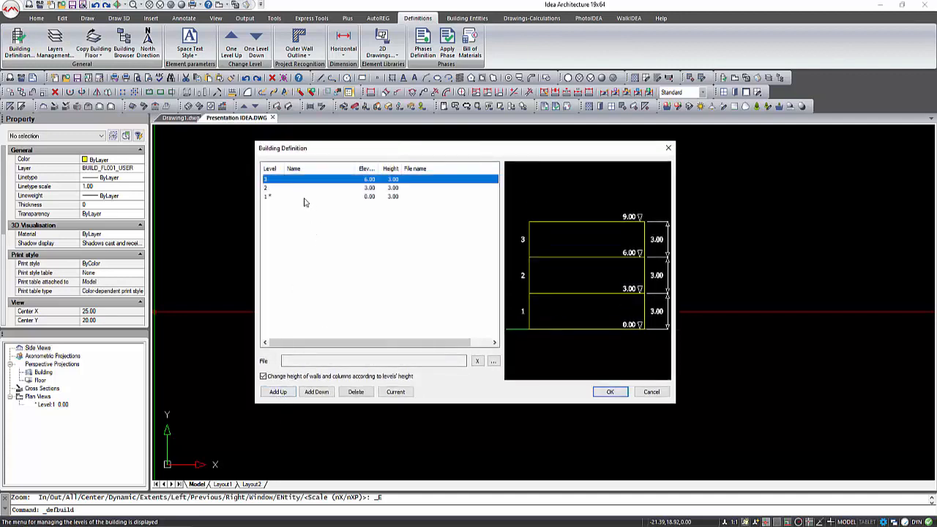
click(311, 197)
click(332, 196)
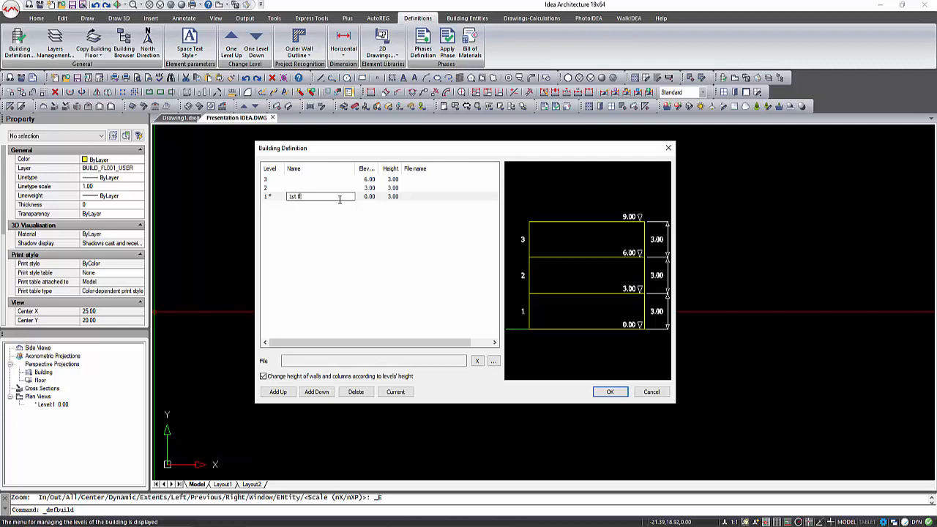
key(Return)
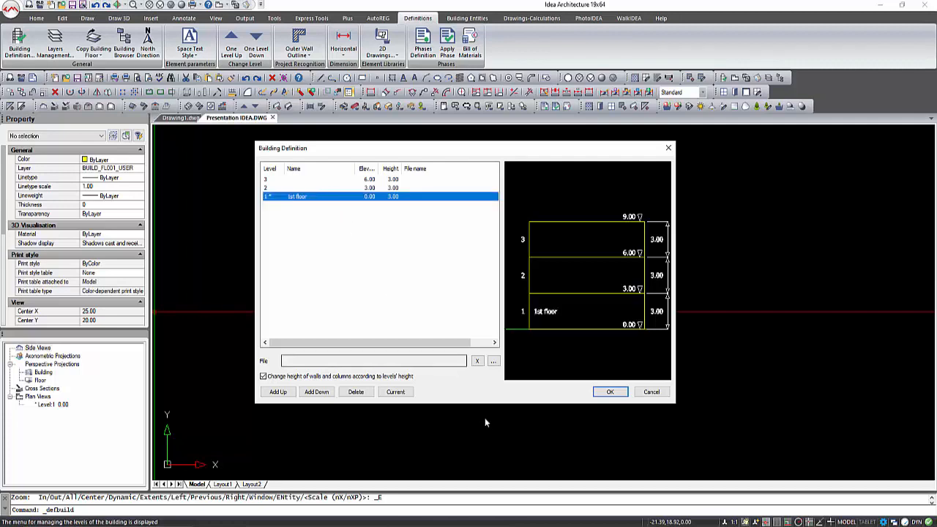
Step: Assign a DWG floor plan from the project folder to the 1st floor level and accept the building definition
click(493, 361)
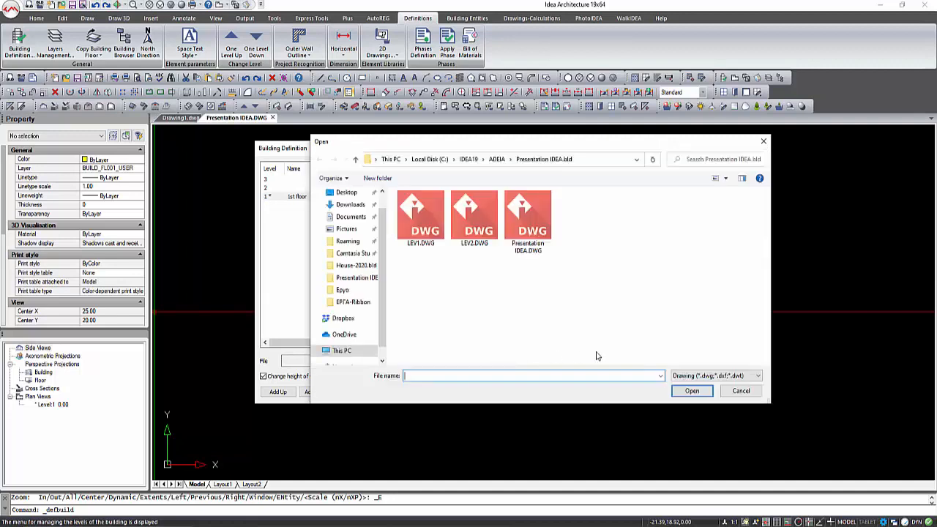
click(692, 391)
click(614, 391)
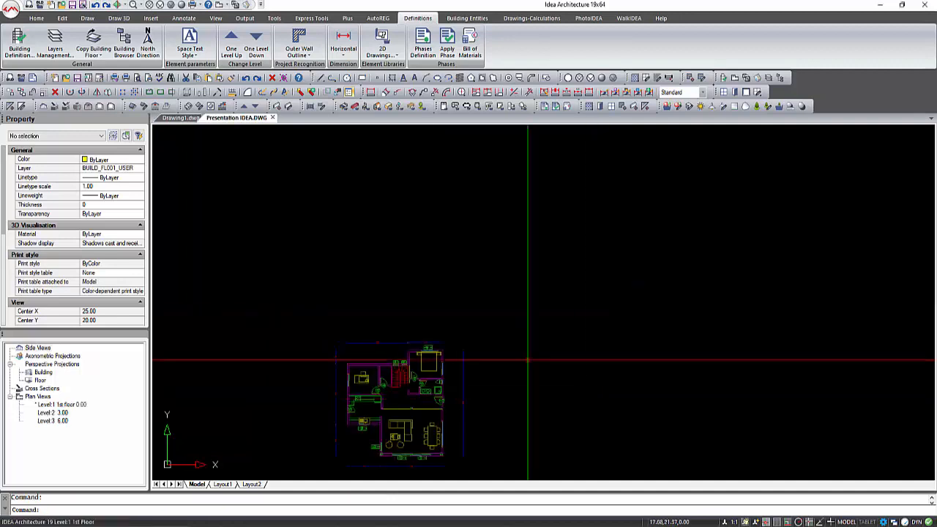
scroll(527, 360, down, 2)
middle_drag(436, 399, 420, 237)
scroll(425, 188, up, 6)
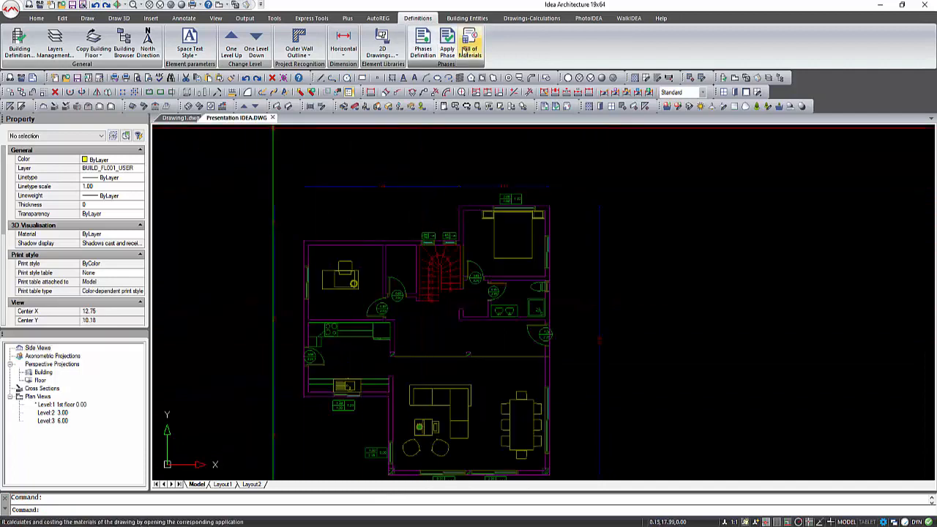
Step: Configure a straight outer wall with a height of 3.00 and a thickness of 0.20, keeping its beam enabled
click(467, 17)
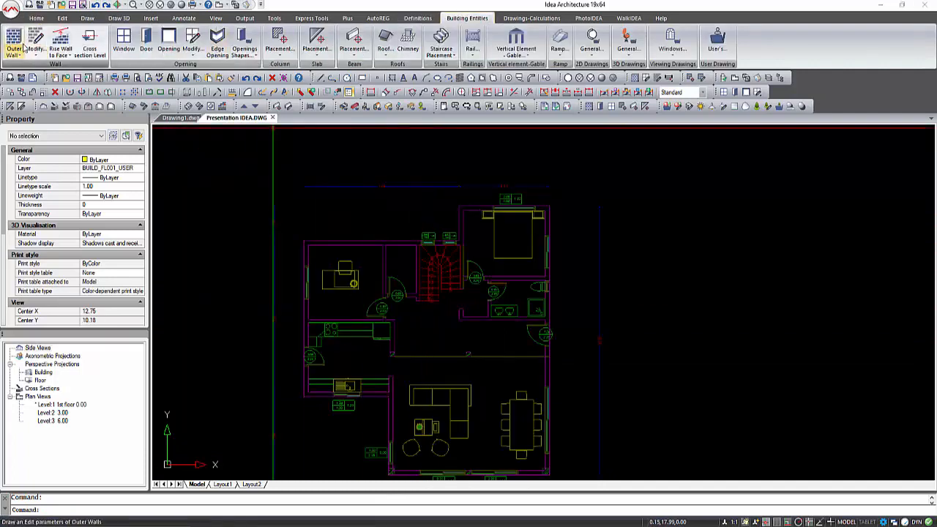
click(22, 46)
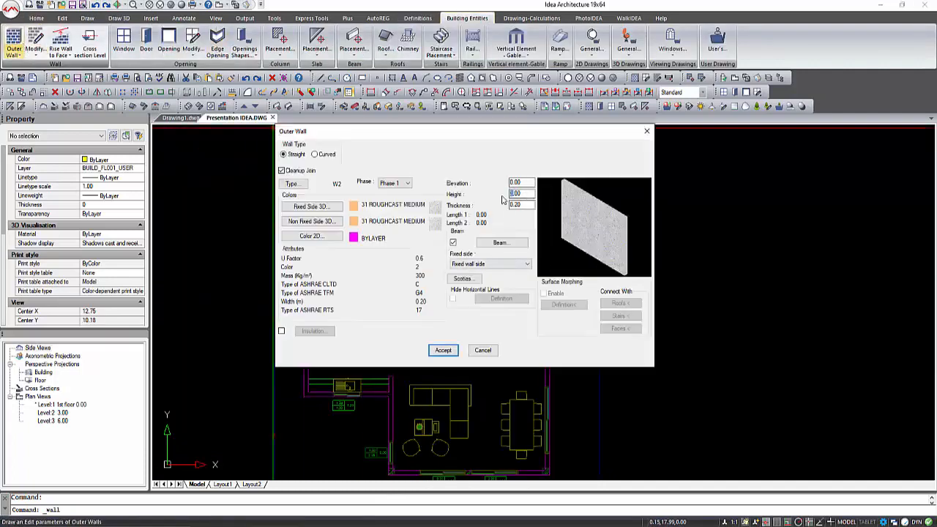
click(527, 205)
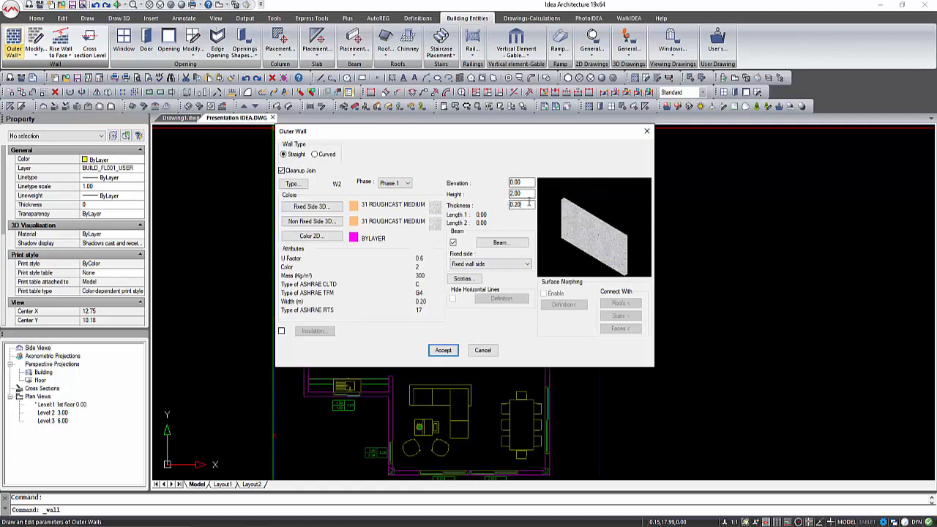
click(500, 243)
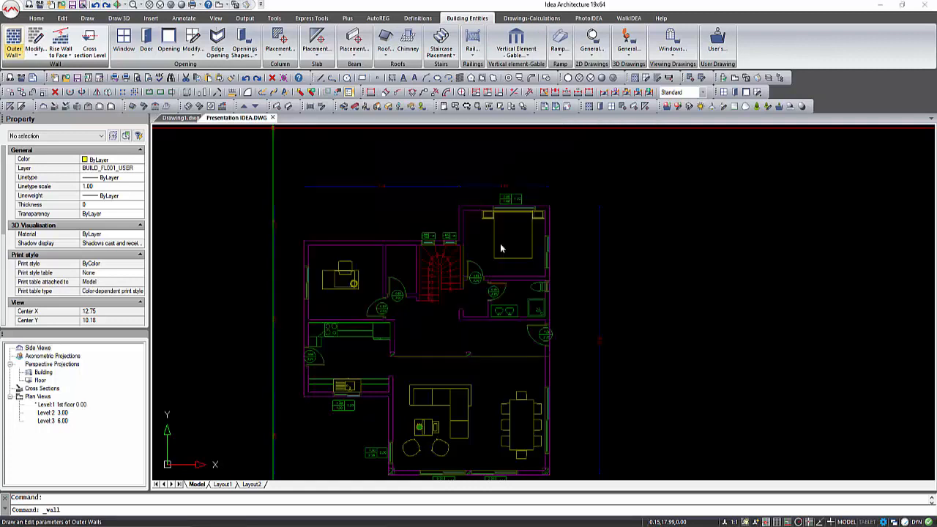
click(424, 321)
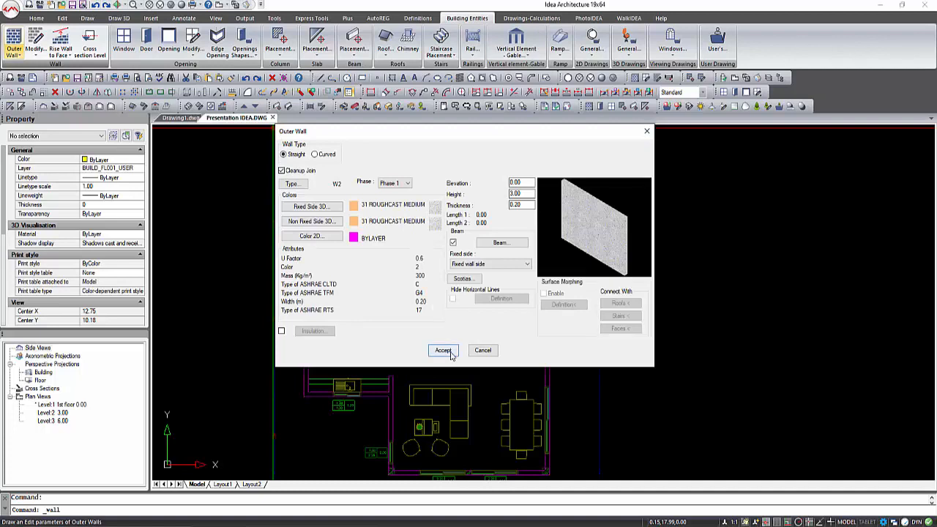
click(444, 350)
Step: Draw outer walls along the DWG plan's upper outline, past the study and staircase, up the offset and across the bedroom
scroll(302, 230, up, 3)
click(308, 260)
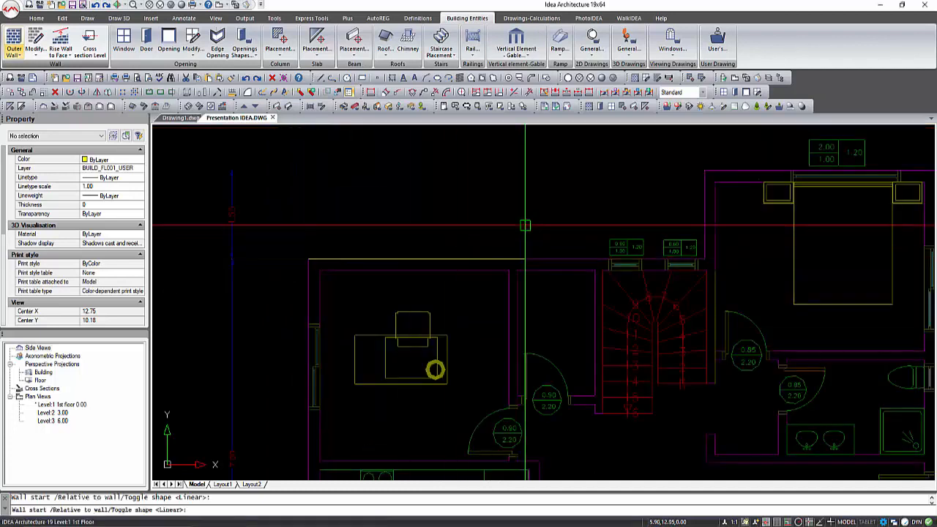
click(702, 260)
click(690, 311)
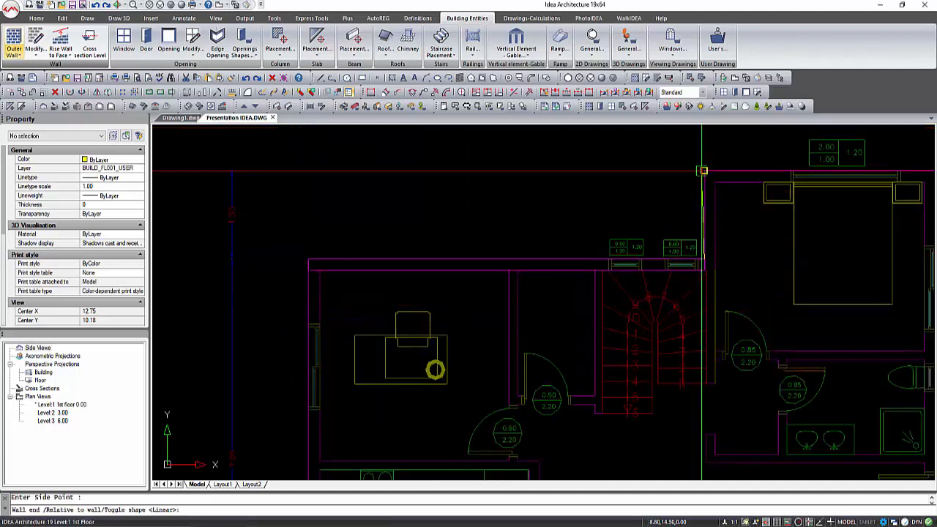
click(703, 172)
click(752, 156)
scroll(562, 214, down, 4)
scroll(562, 215, up, 4)
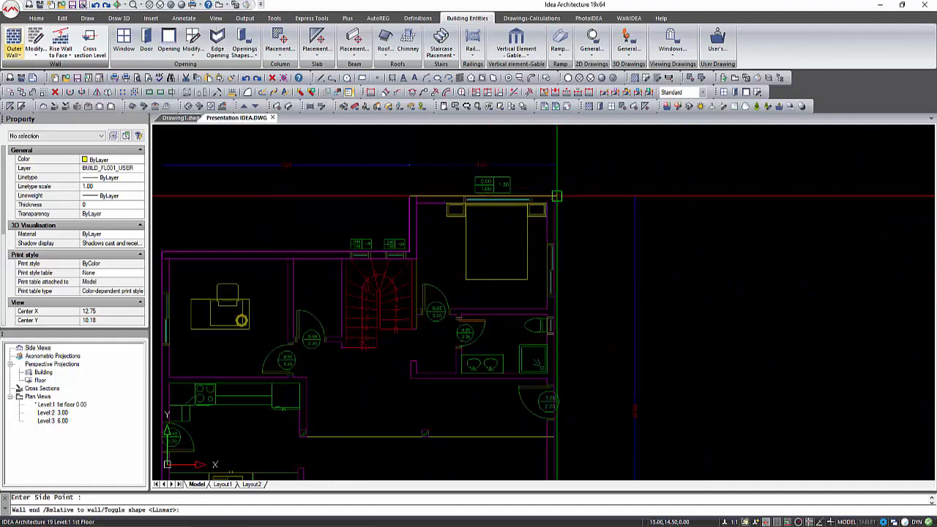
scroll(571, 181, down, 4)
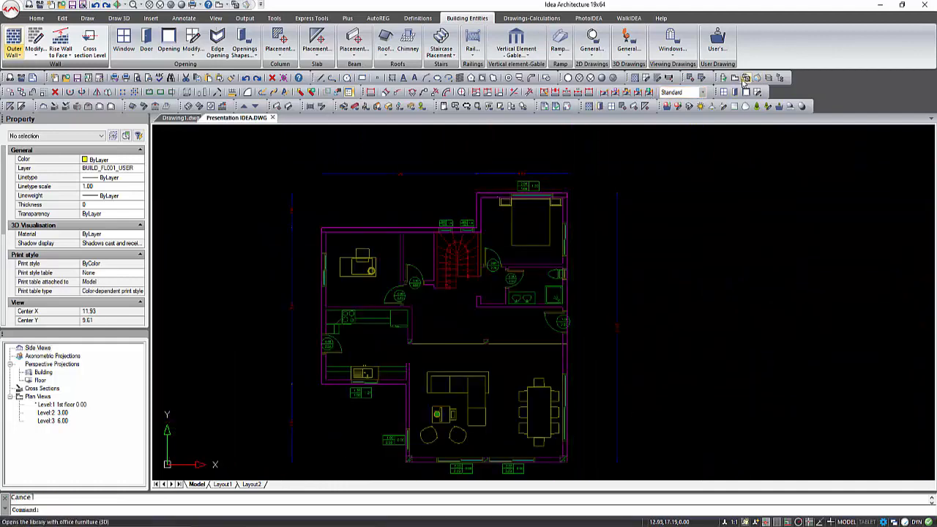
Step: View the three outer walls in a shaded 3D view
click(743, 79)
key(Return)
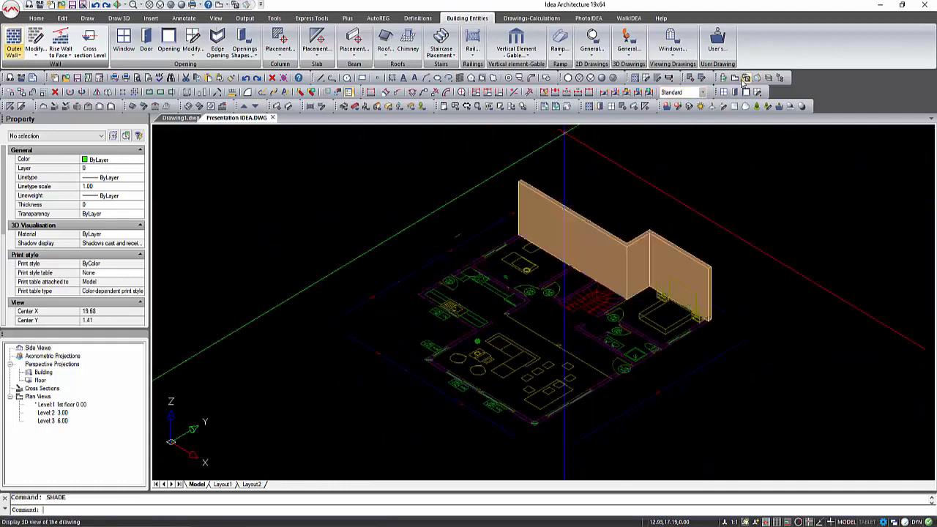
click(183, 6)
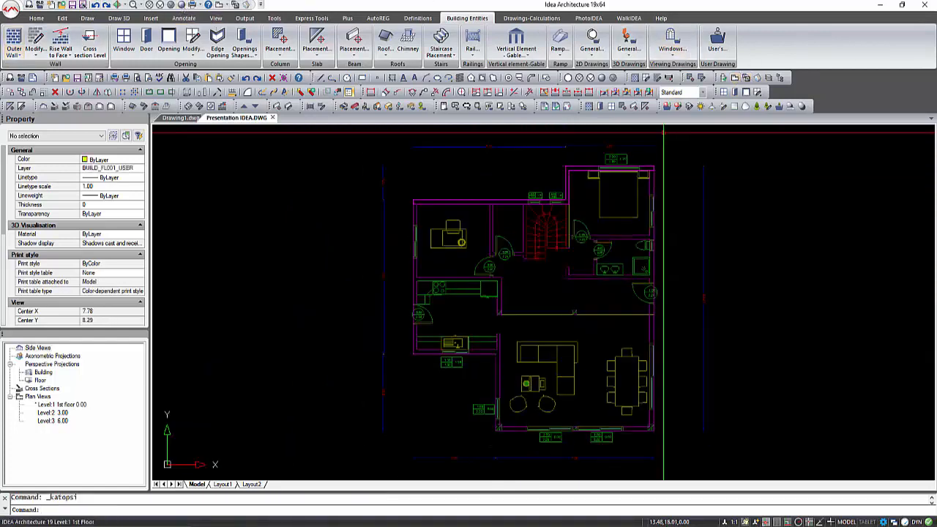
Step: Delete the three outer walls drawn over the DWG floor plan
scroll(176, 286, down, 3)
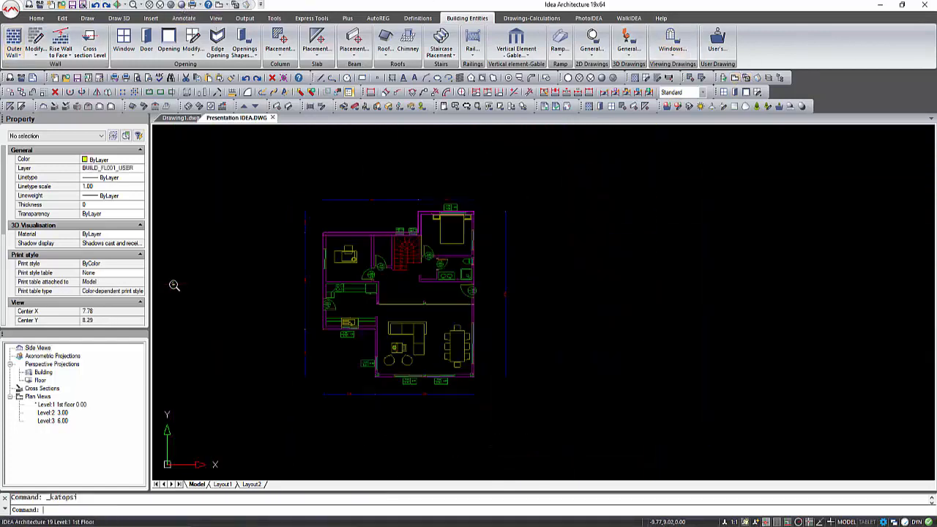
drag(575, 387, 415, 329)
key(Delete)
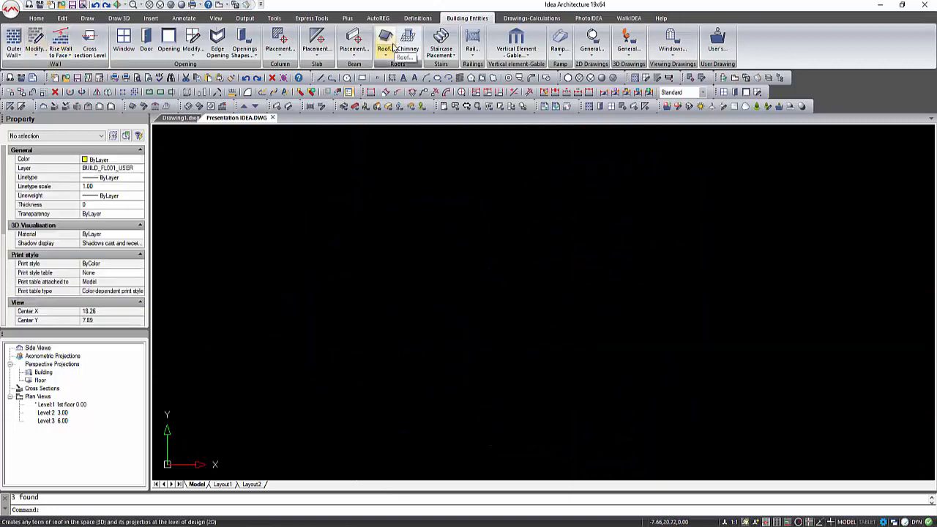
Step: Assign the image lev1.png to the 1st floor level in the building definition and accept it
click(418, 18)
click(18, 40)
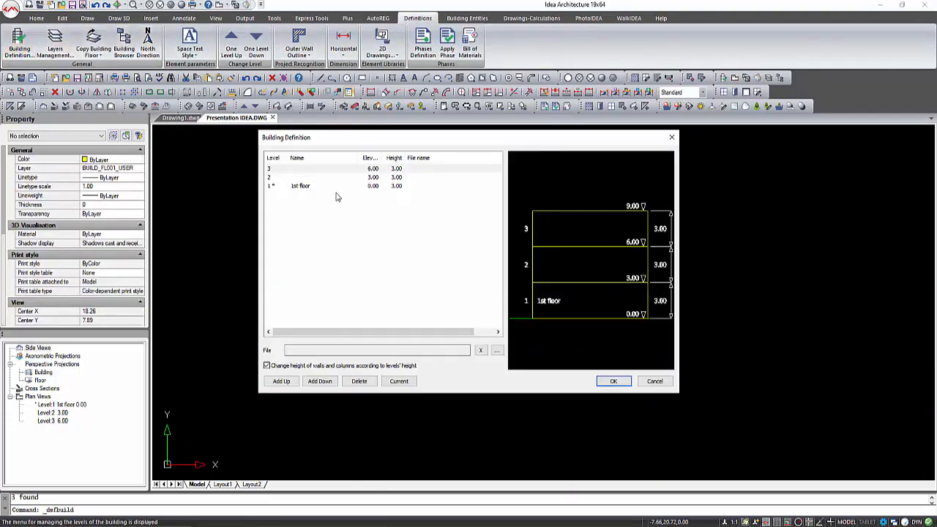
double_click(377, 188)
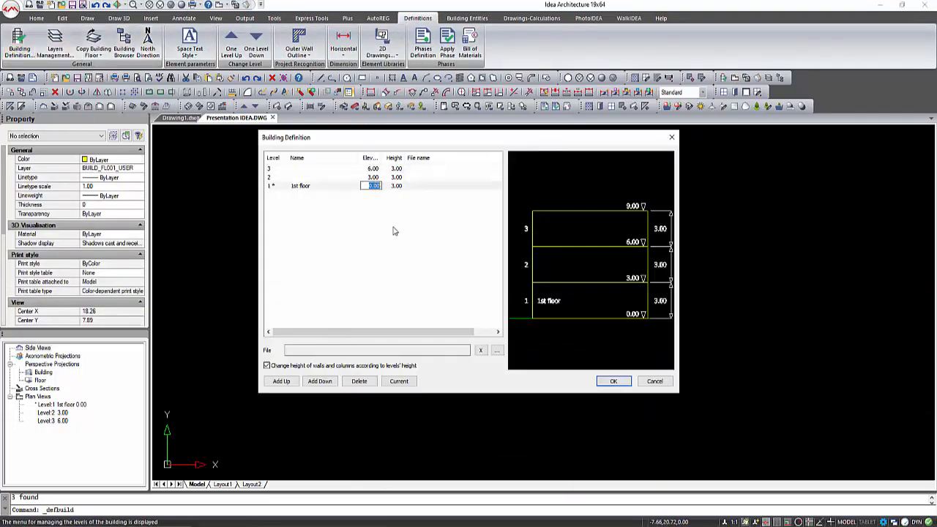
click(497, 352)
click(708, 376)
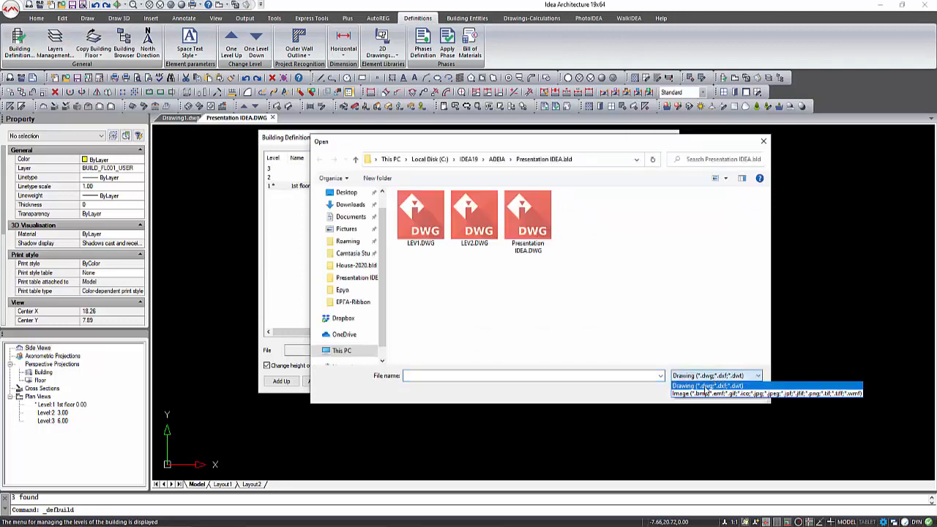
click(706, 393)
click(431, 213)
click(675, 390)
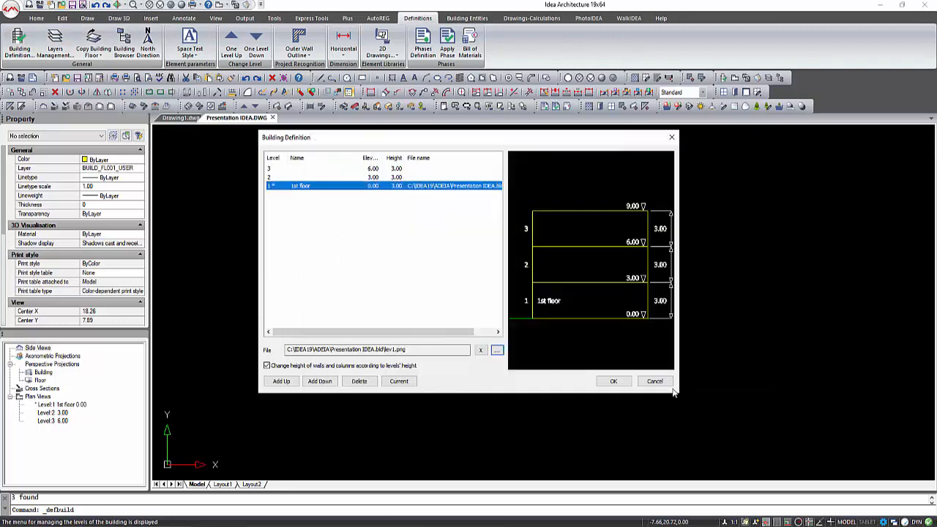
click(613, 381)
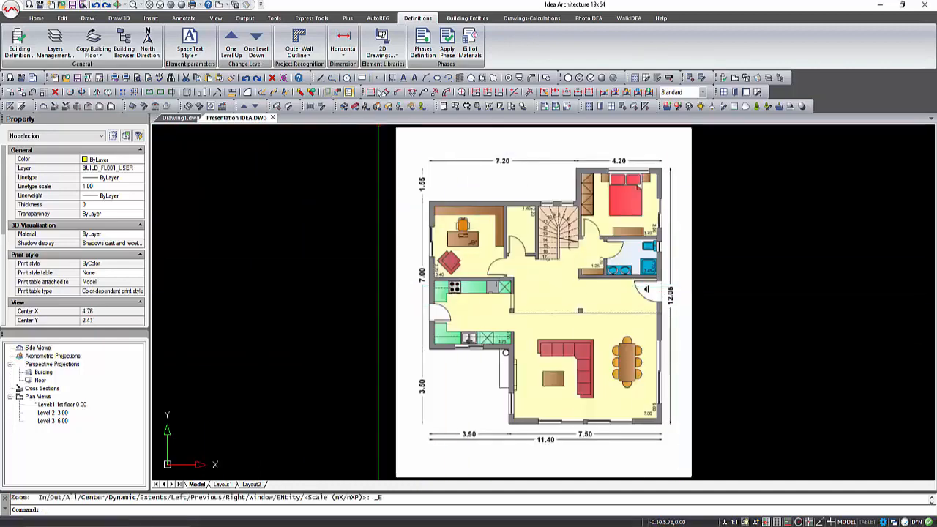
Step: Dimension the living room's lower outer wall on the floor plan image, placing the dimension below the printed ones
click(372, 92)
scroll(640, 462, up, 5)
click(302, 375)
click(700, 374)
click(526, 428)
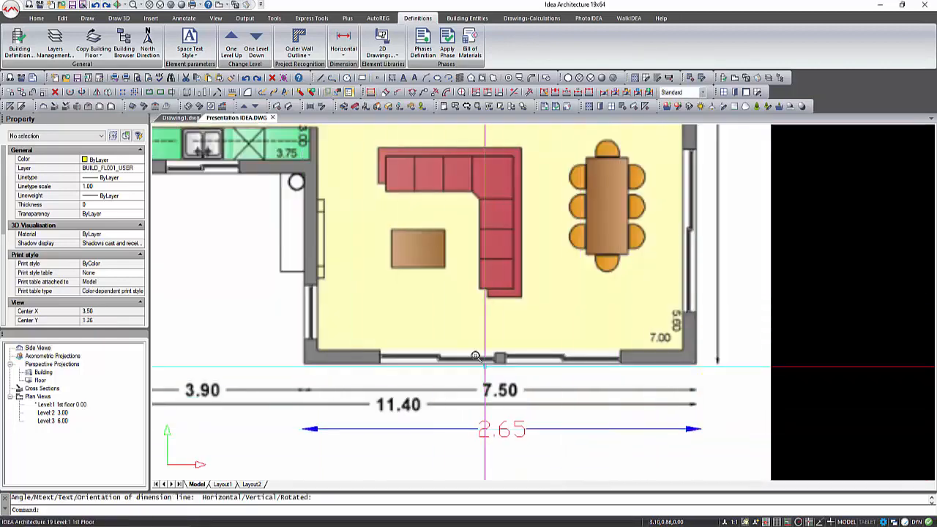
Step: Scale the floor plan image by 2.83 from its lower-left corner and delete the dimension below it
scroll(481, 362, down, 2)
click(701, 382)
click(636, 335)
text(sc)
key(Return)
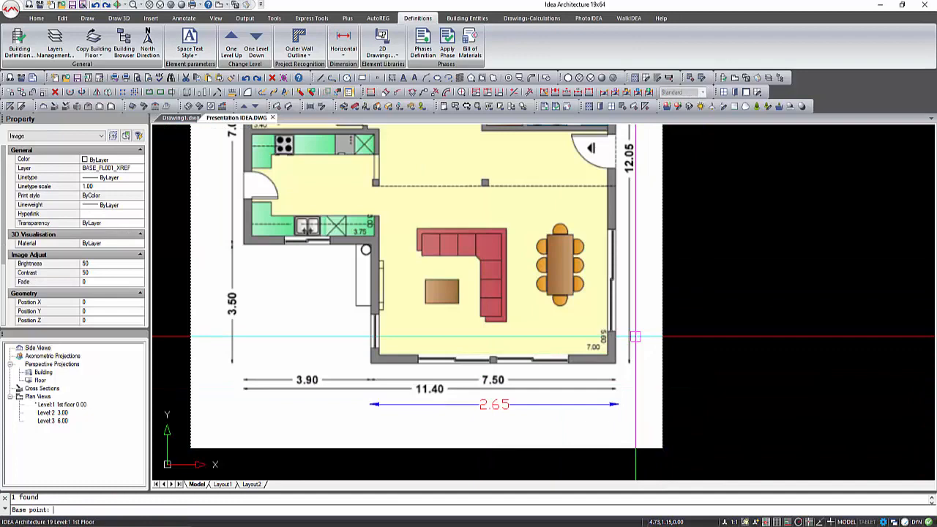
click(195, 439)
text(2.83)
key(Return)
click(494, 404)
key(Delete)
Step: Measure the living room's lower outer wall again with a temporary dimension to check the image scale, and delete that dimension
scroll(445, 358, down, 5)
click(372, 92)
click(328, 335)
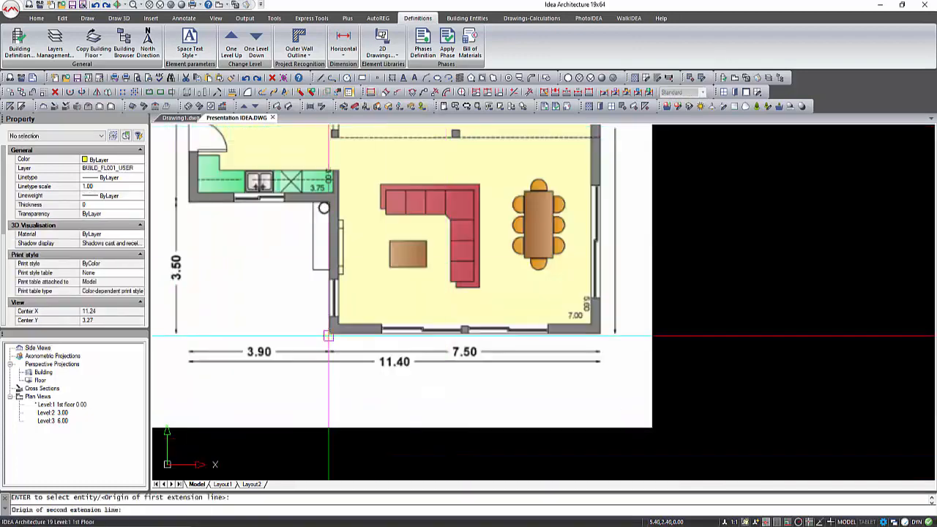
scroll(604, 336, up, 1)
click(609, 364)
click(505, 372)
scroll(505, 376, up, 3)
scroll(489, 399, down, 3)
click(498, 412)
click(477, 392)
key(Delete)
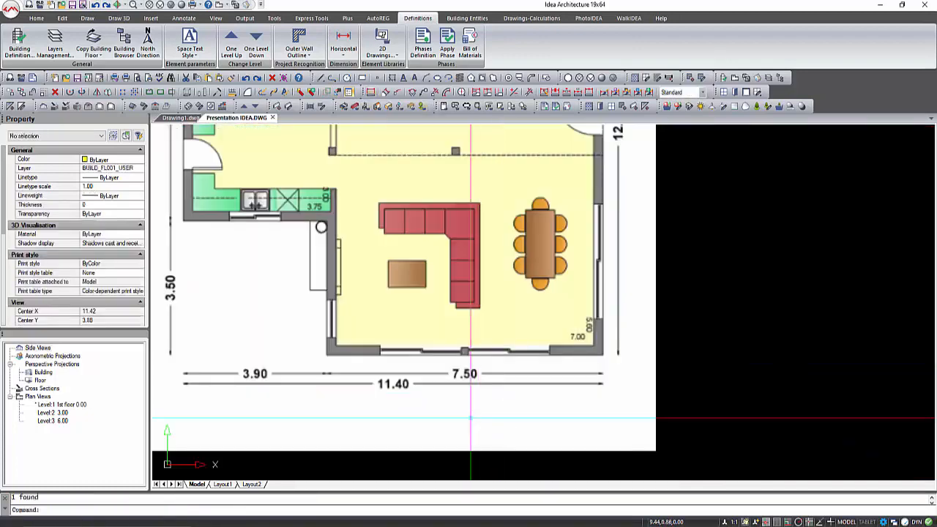
Step: Draw outer walls from the study's upper-left corner along the upper edge, 1.55 up the offset and 4.2 across the bedroom
scroll(471, 417, down, 4)
scroll(328, 176, up, 4)
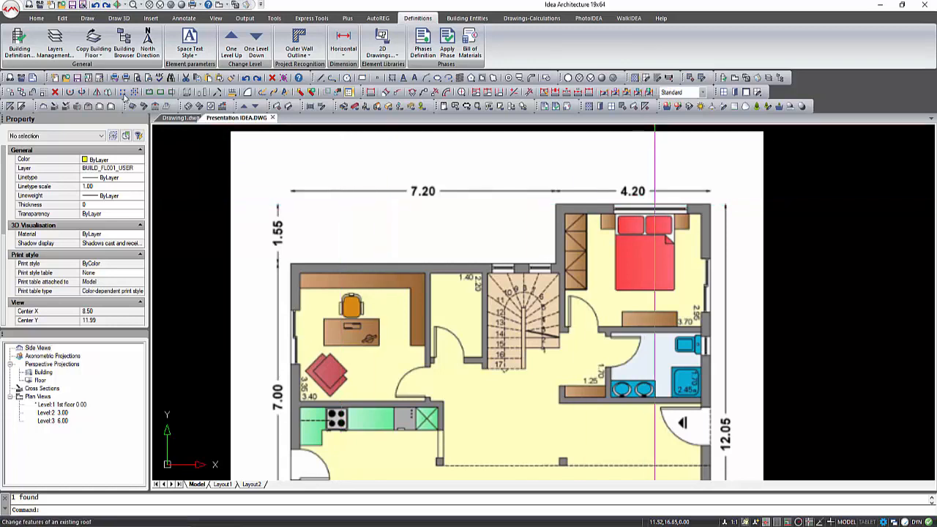
click(467, 18)
click(13, 44)
click(292, 264)
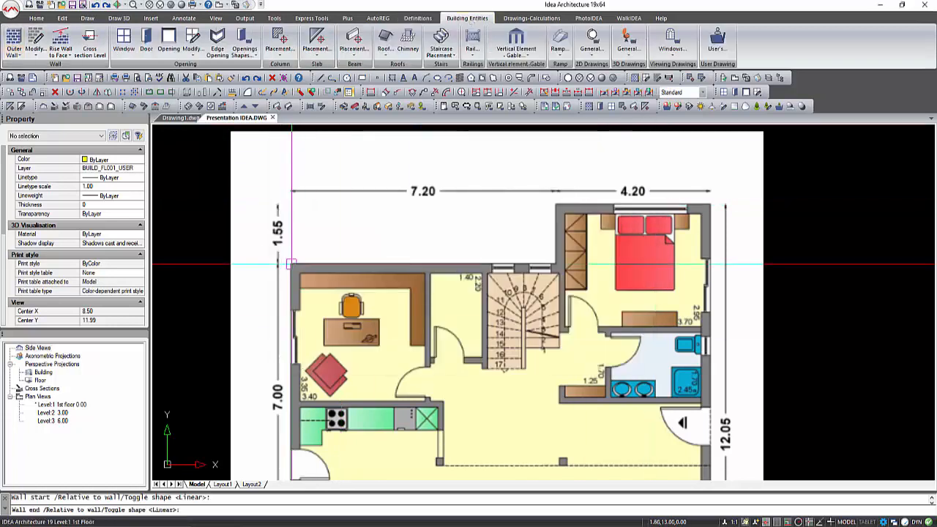
click(552, 265)
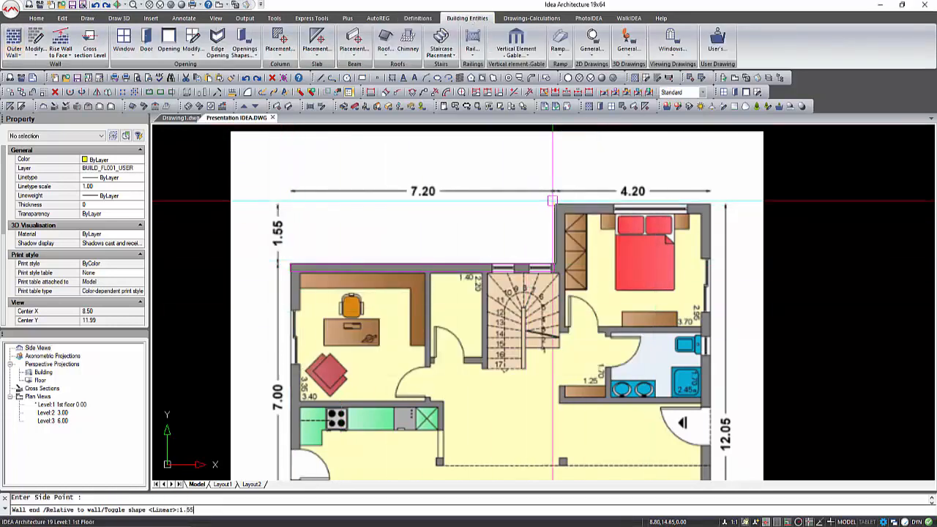
key(Return)
text(4.2)
key(Return)
Step: Continue the outer walls 12.05 down the entrance side, 7.5 along the living room's lower edge and 3.5 up
scroll(425, 266, down, 5)
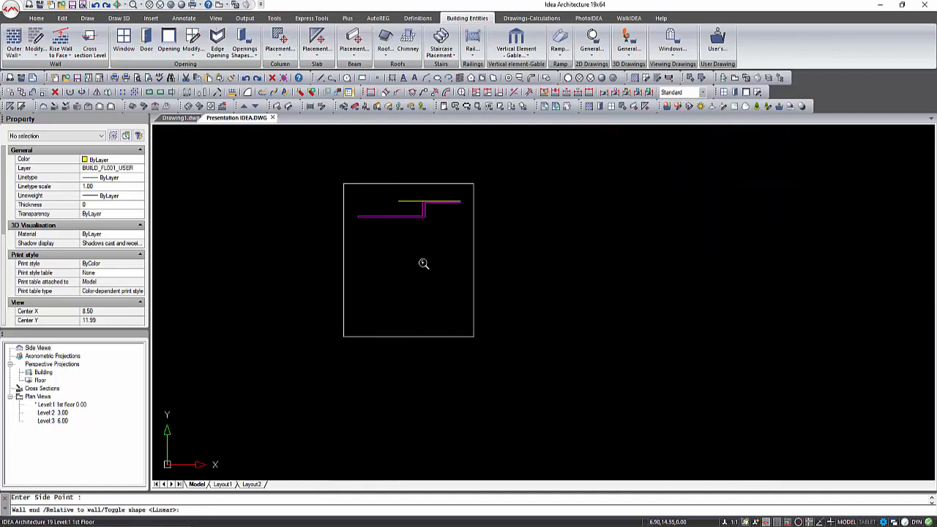
text(12.05)
key(Return)
scroll(429, 329, up, 4)
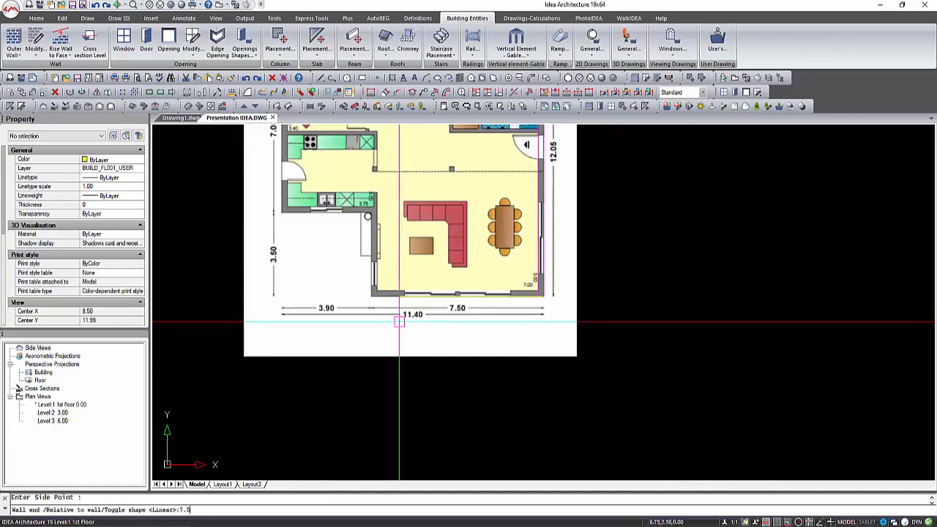
click(401, 311)
text(3.5)
key(Return)
click(393, 212)
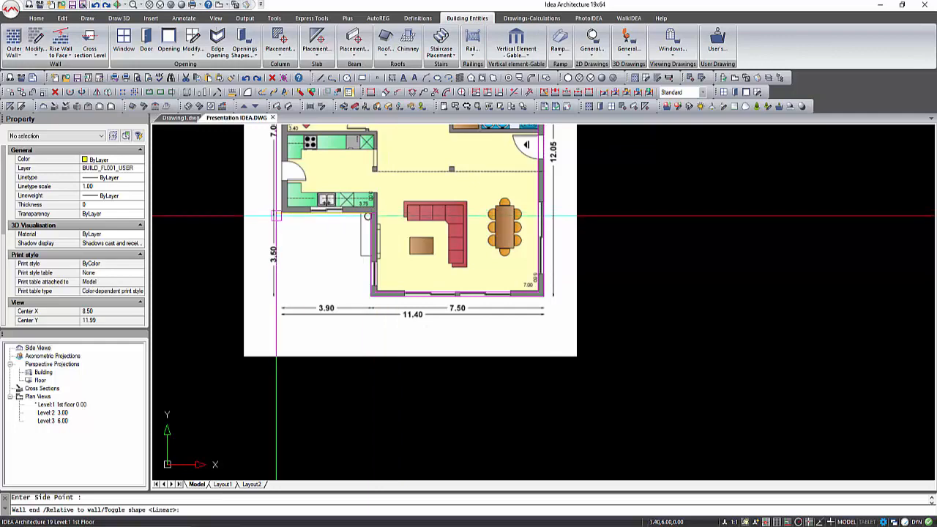
Step: Draw the 3.9 wall below the kitchen and close the outline with a wall perpendicular to the first one
text(3.9)
key(Return)
click(303, 212)
scroll(303, 211, down, 4)
scroll(306, 139, up, 6)
shift+right_click(268, 176)
click(322, 240)
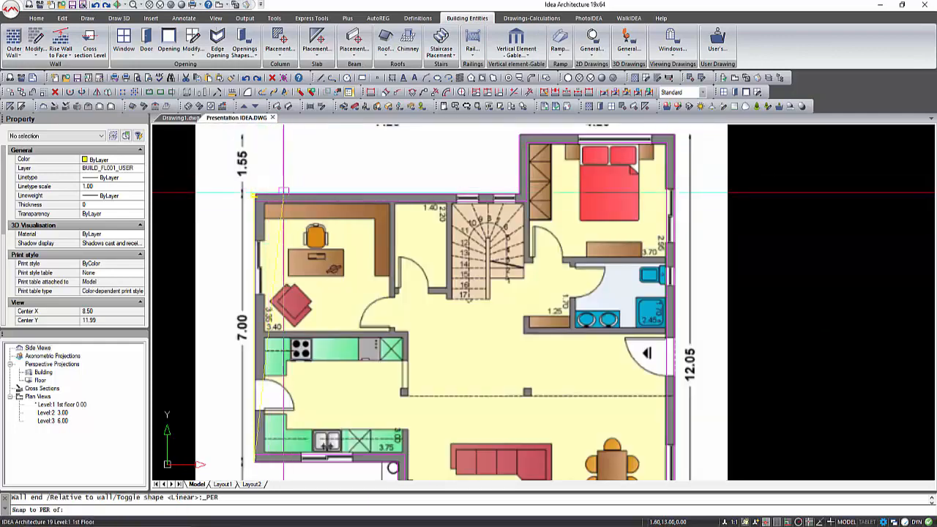
click(257, 194)
click(366, 236)
scroll(377, 238, down, 3)
key(Escape)
Step: View the closed outer walls in 3D with the Conceptual and Realistic visual styles and orbit around them
click(746, 78)
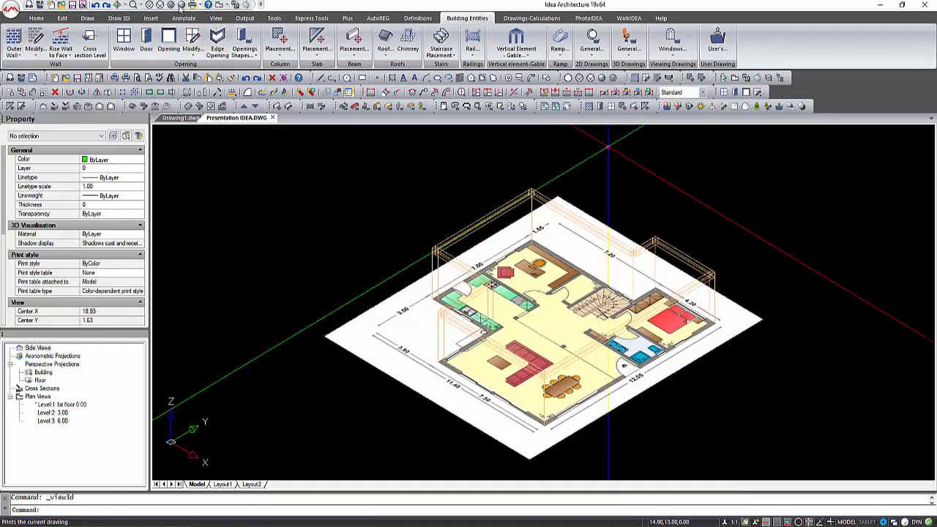
click(171, 5)
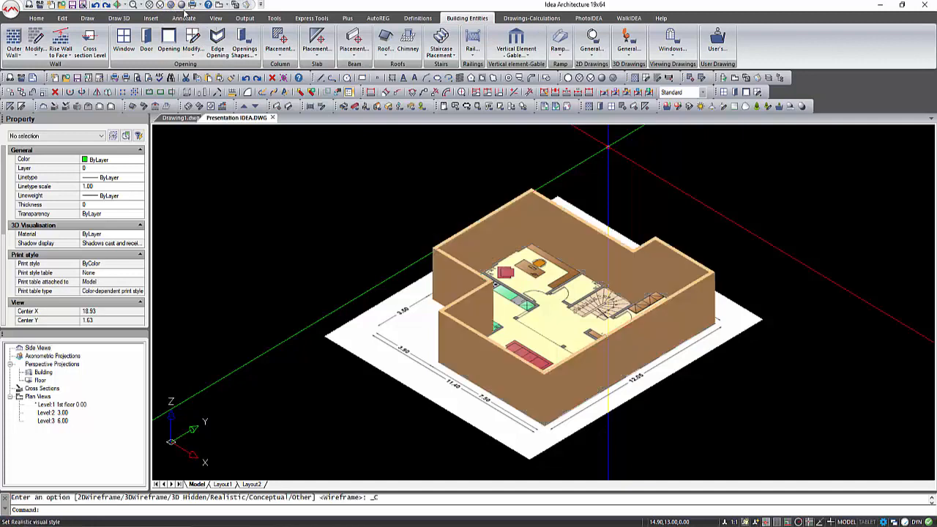
click(181, 5)
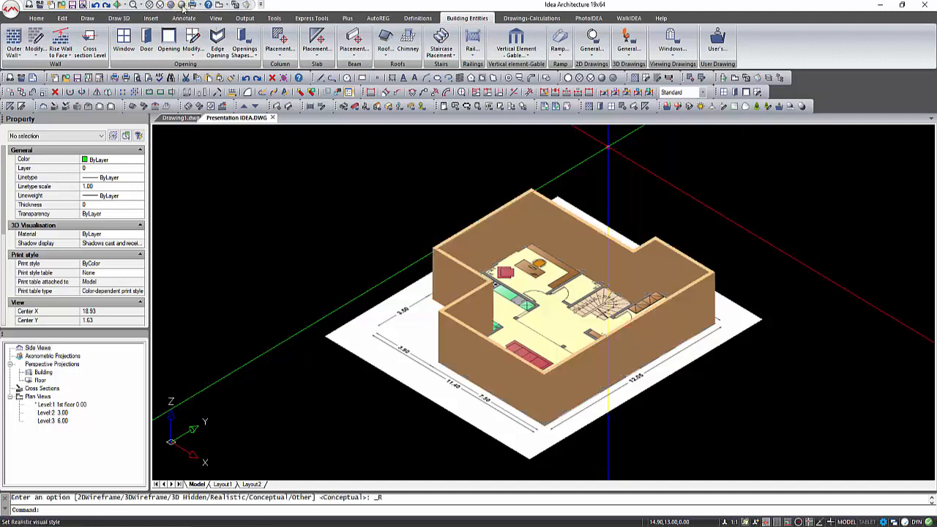
mouse_move(629, 374)
shift+middle_down()
mouse_move(514, 372)
mouse_move(643, 373)
shift+middle_up()
shift+middle_drag(584, 343, 575, 397)
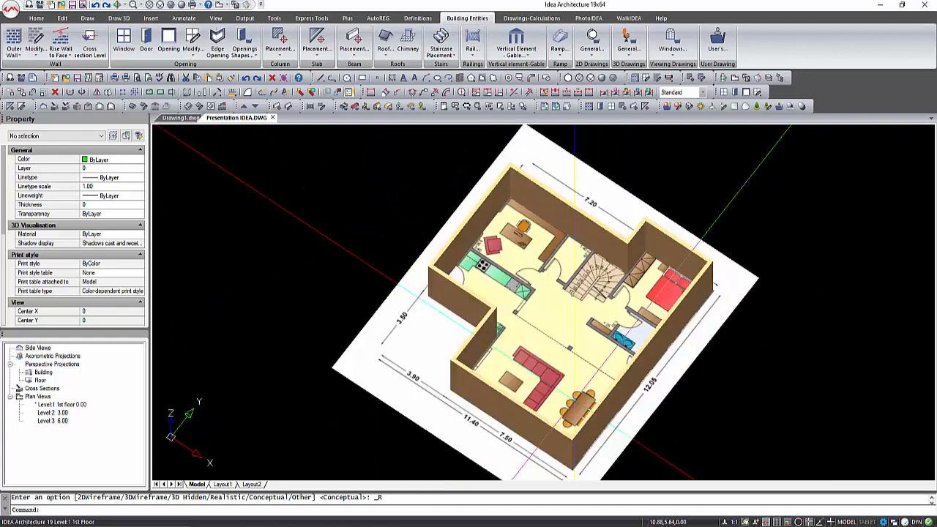
Step: Return to the plan view of the 1st floor and save the drawing
click(735, 77)
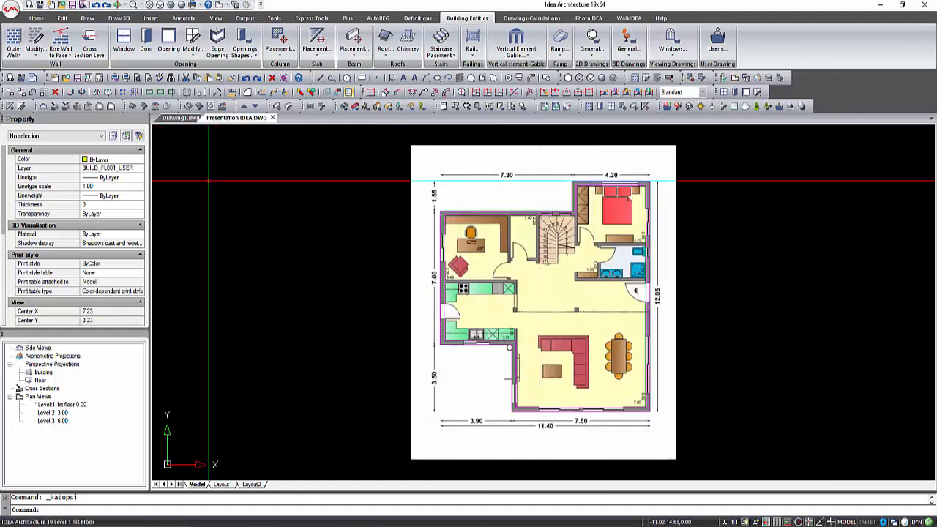
click(72, 5)
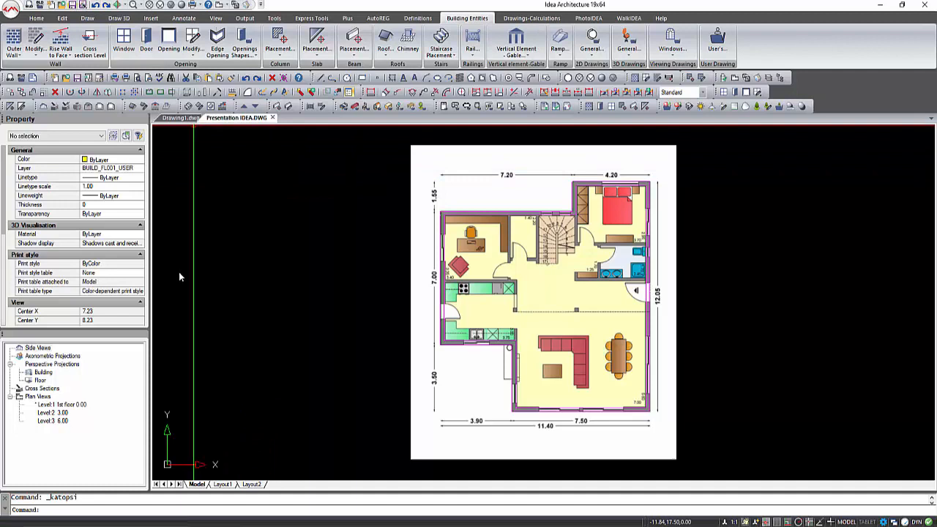
Step: Draw a polyline in the empty area beside the floor plan with segments 2 up, 3 right and 5 up
scroll(161, 254, down, 1)
scroll(606, 318, up, 1)
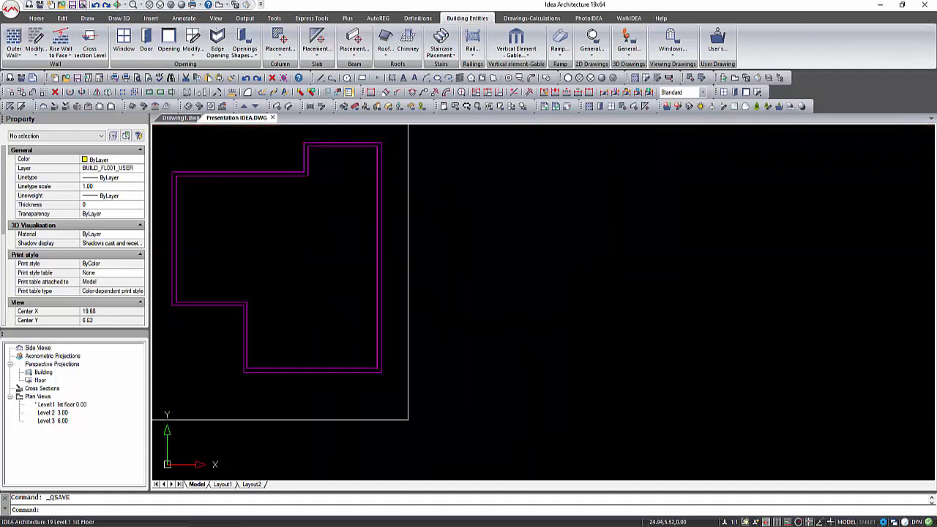
key(Escape)
click(333, 77)
click(518, 328)
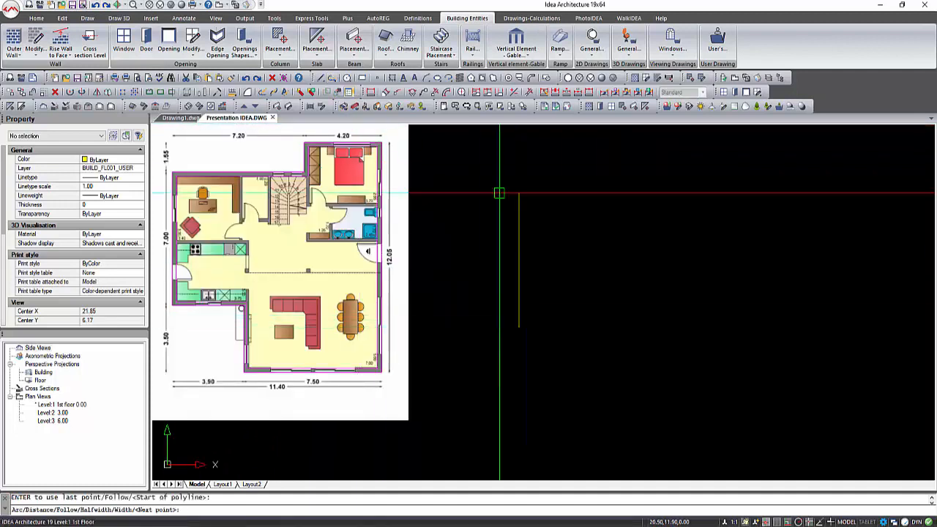
text(2)
key(Return)
text(3)
key(Return)
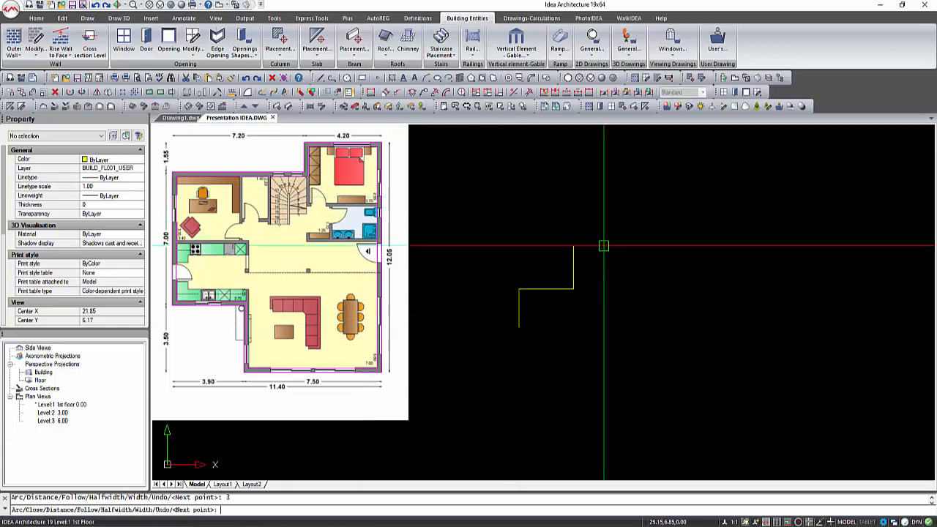
text(5)
key(Return)
Step: Continue the polyline with a freehand arc curving up and right, followed by a straight horizontal segment 3 long
key(F8)
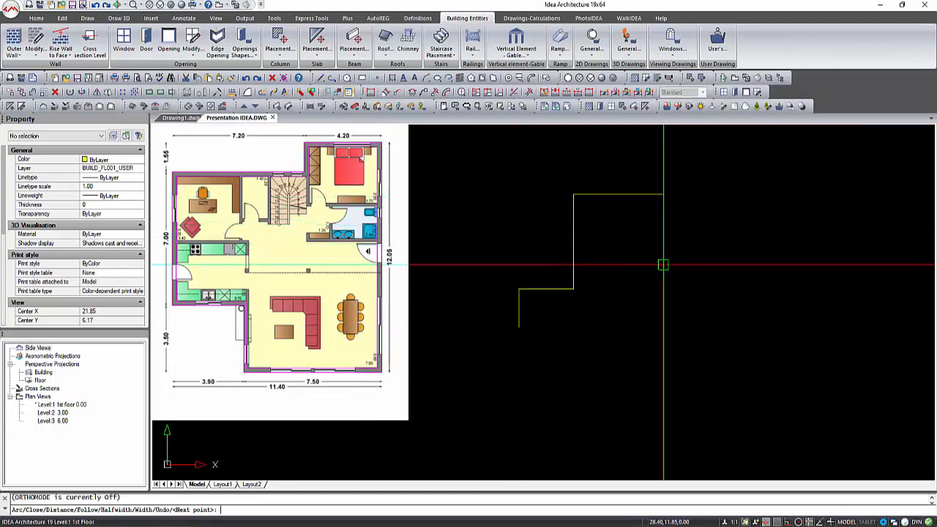
text(a)
key(Return)
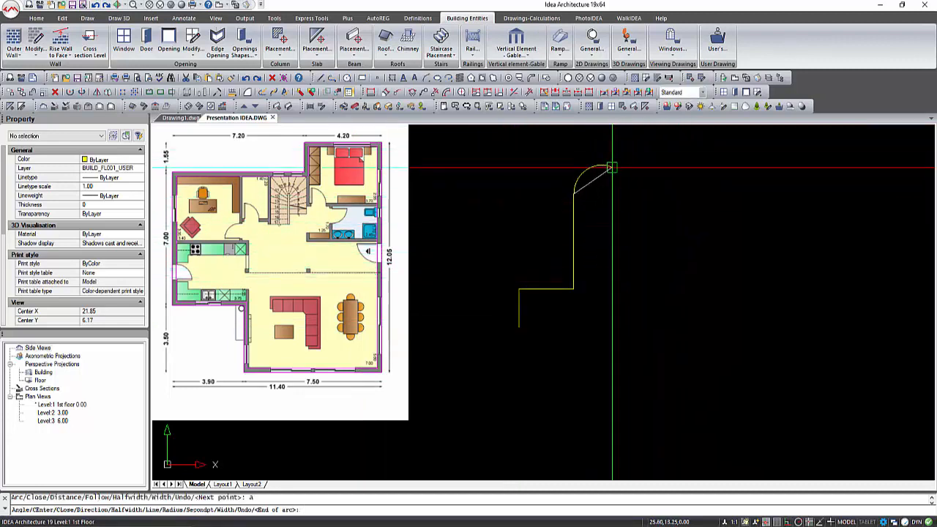
text(l)
key(Return)
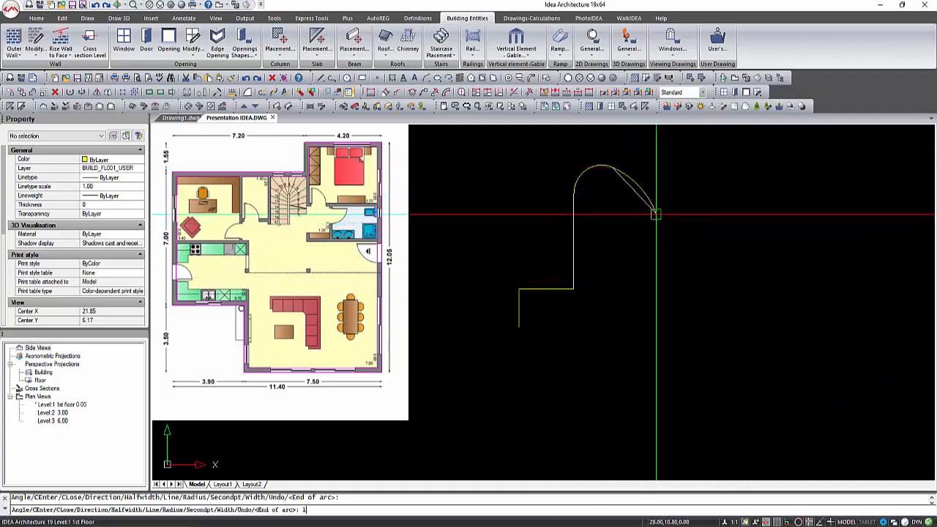
key(F8)
text(3)
key(Return)
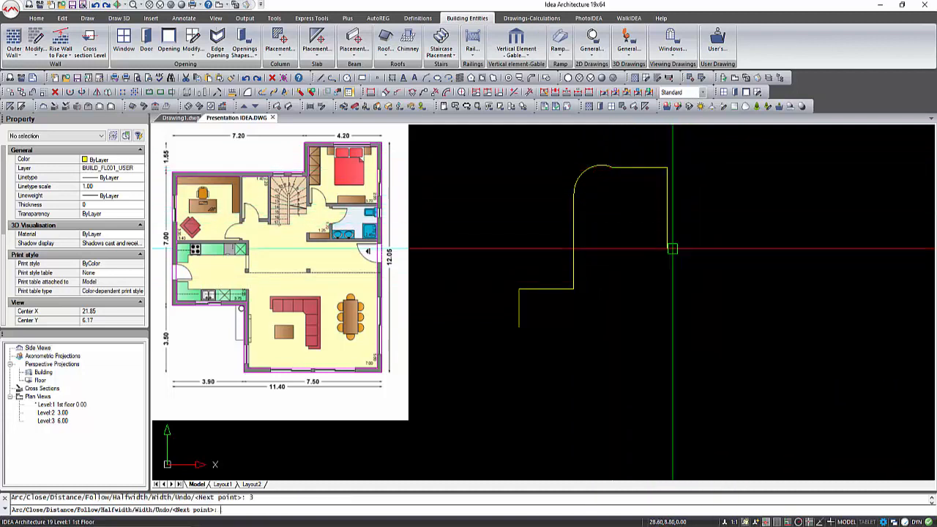
Step: Finish the polyline outline with a segment 10 down, one left and one up, ending perpendicular to the first segment
text(10)
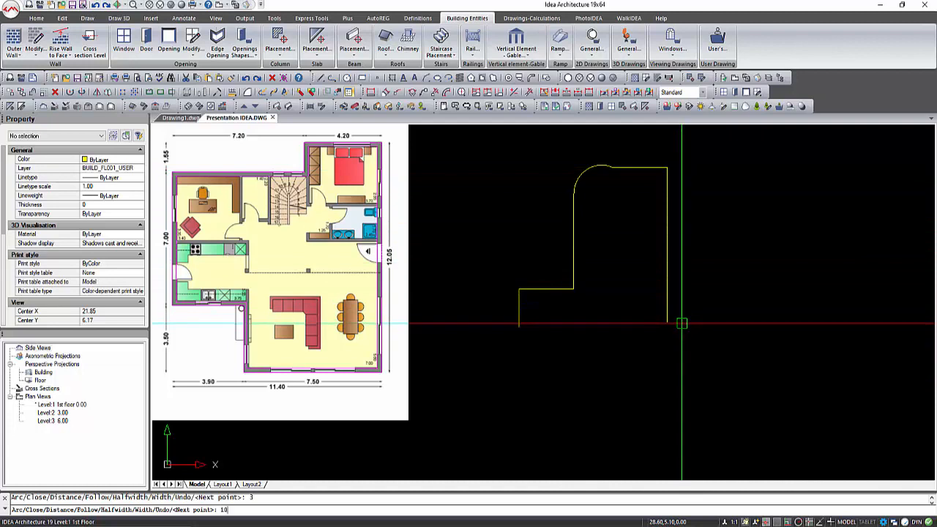
key(Return)
click(557, 339)
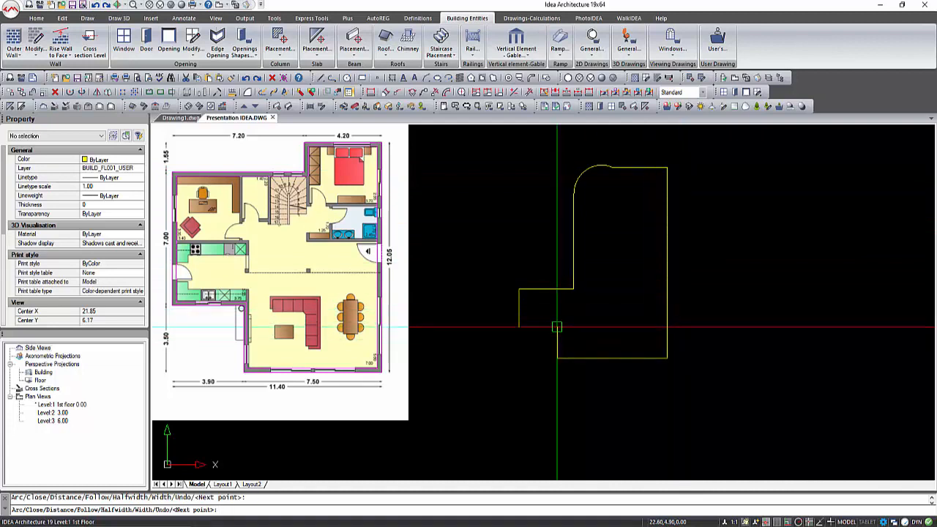
click(557, 327)
shift+right_click(522, 333)
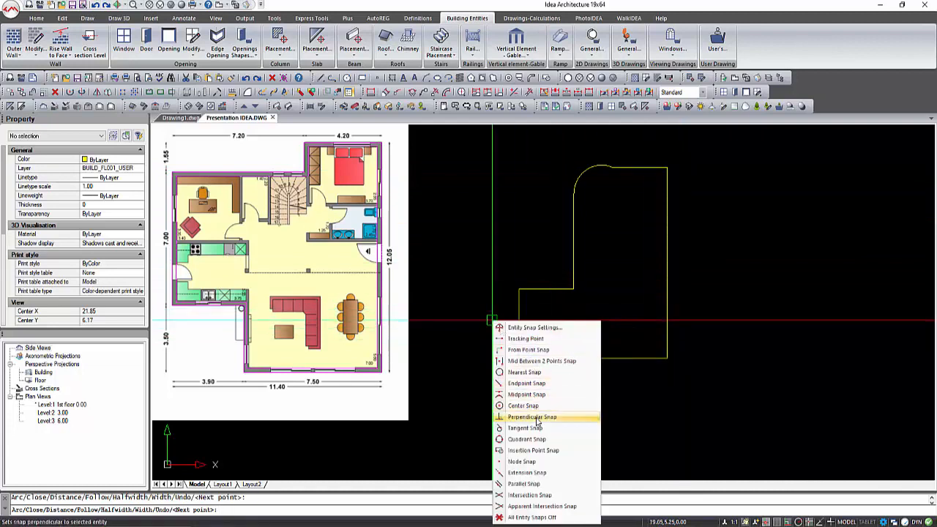
click(578, 417)
click(521, 306)
key(Escape)
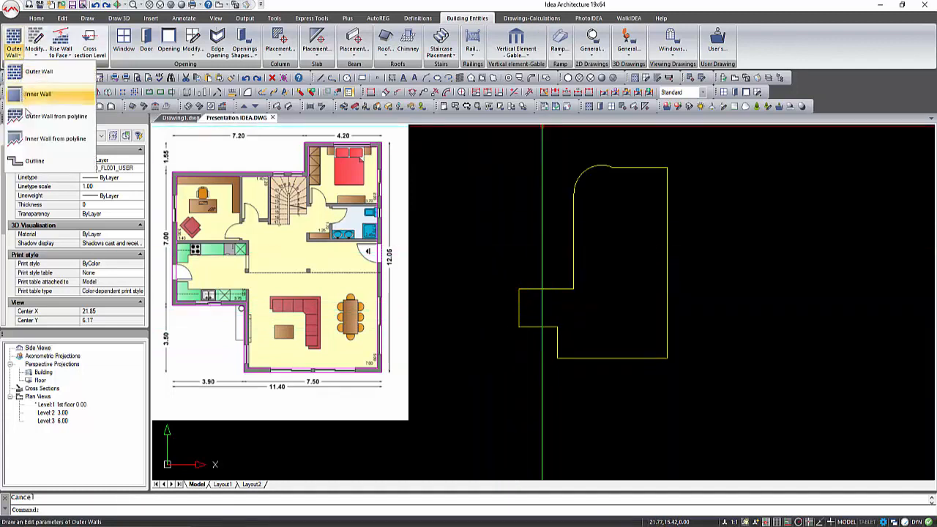
Step: Create outer walls 3.00 high and 0.20 thick from the polyline, with the thickness towards the inside, and erase the polyline
click(56, 116)
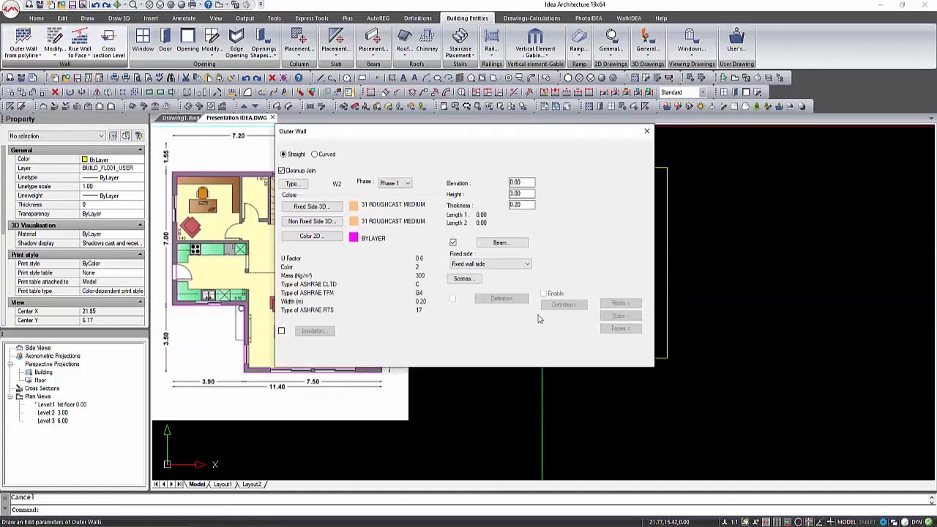
click(444, 350)
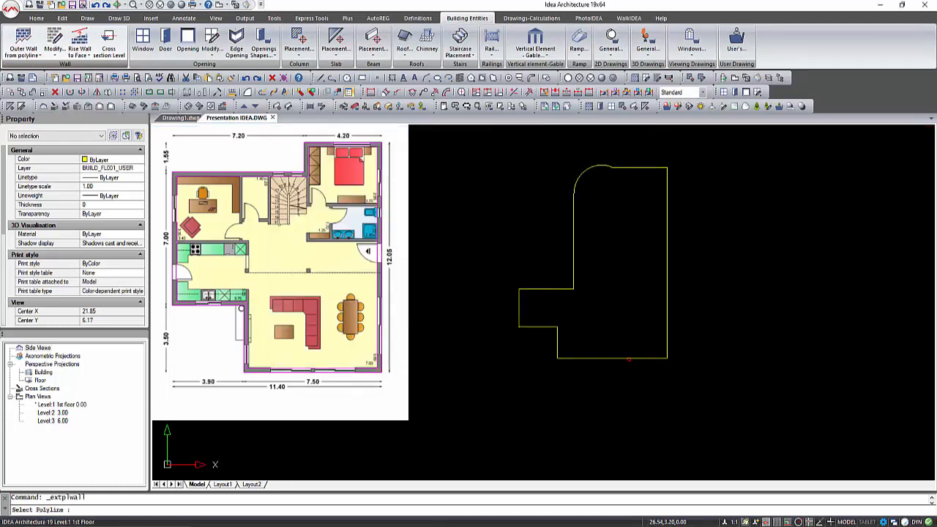
click(627, 359)
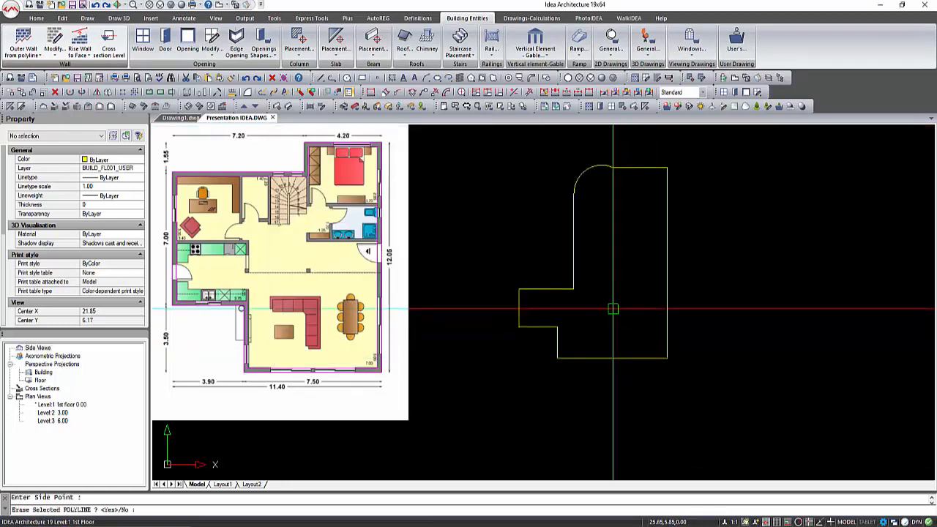
key(Return)
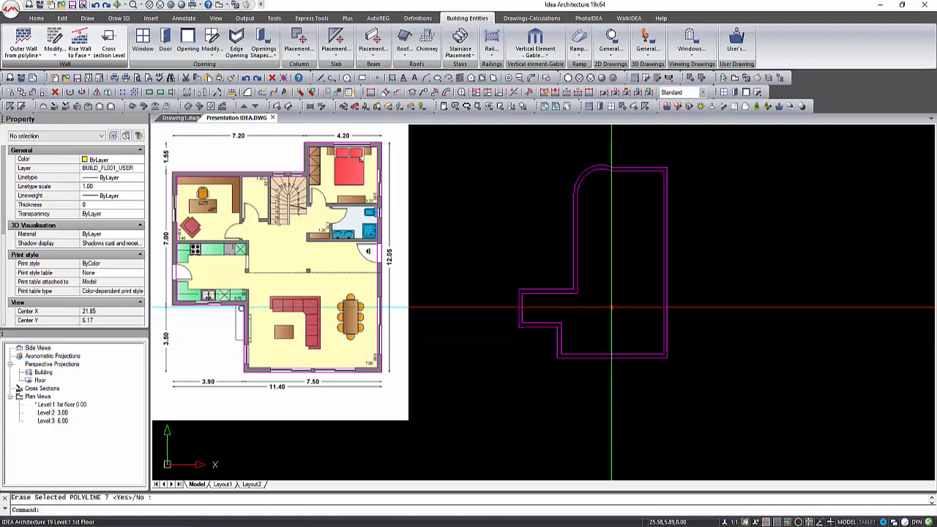
Step: View the walls built from the polyline in 3D with the Conceptual visual style and orbit around them
click(747, 79)
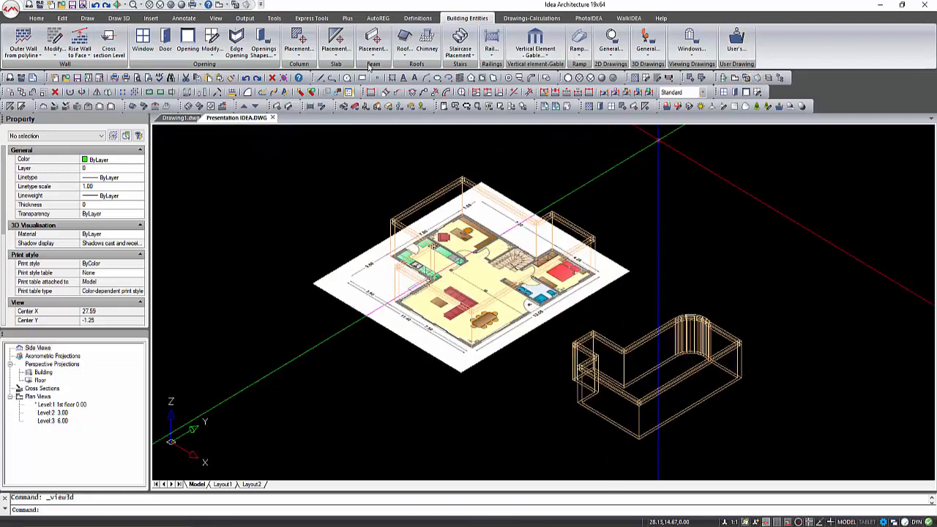
click(181, 7)
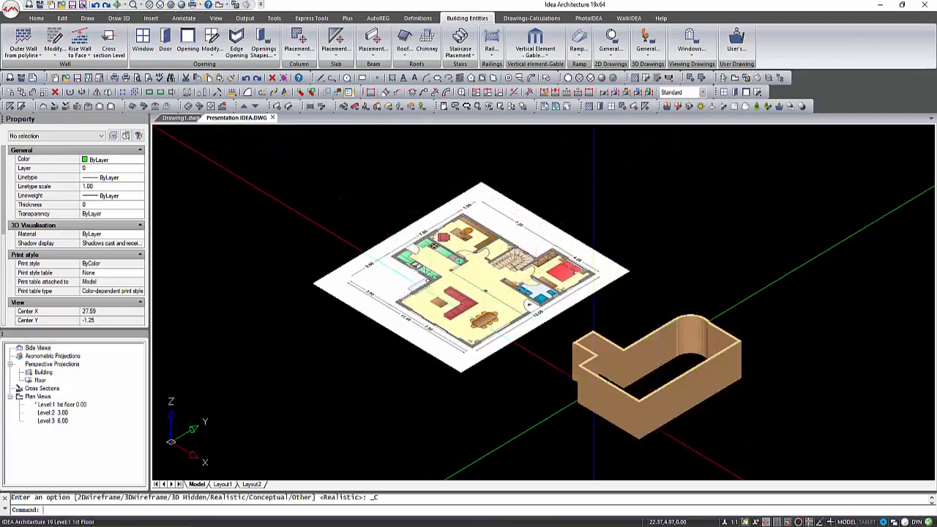
mouse_move(653, 379)
shift+middle_down()
mouse_move(747, 370)
mouse_move(665, 373)
shift+middle_up()
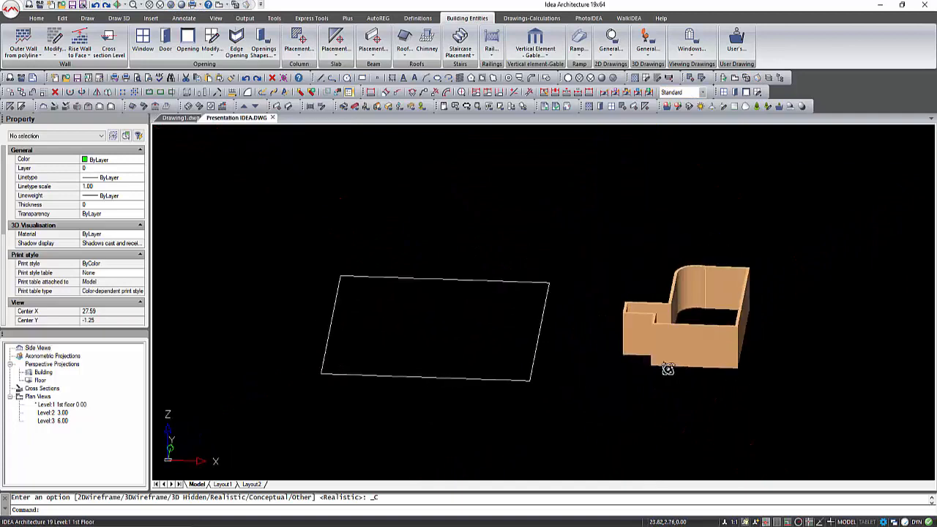
Step: In the plan view, delete all the walls built from the polyline beside the floor plan and save the drawing
click(734, 79)
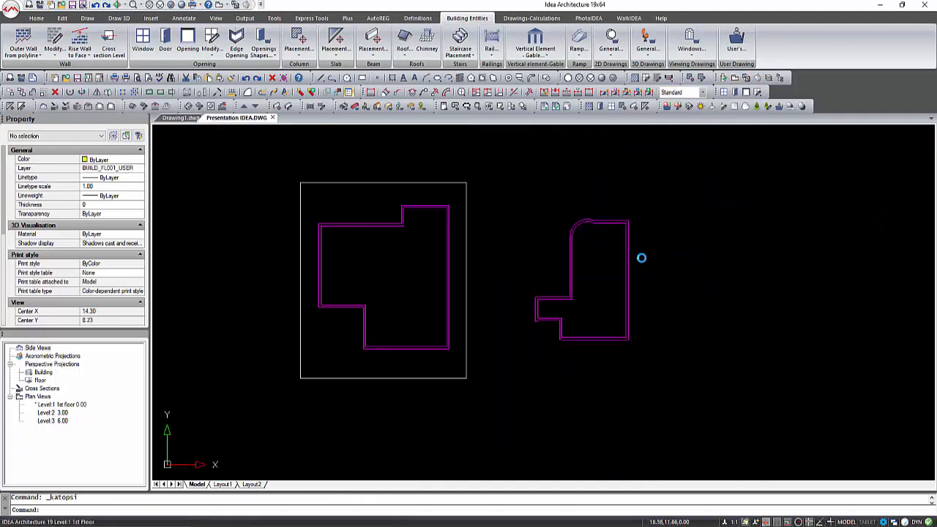
click(709, 364)
click(515, 196)
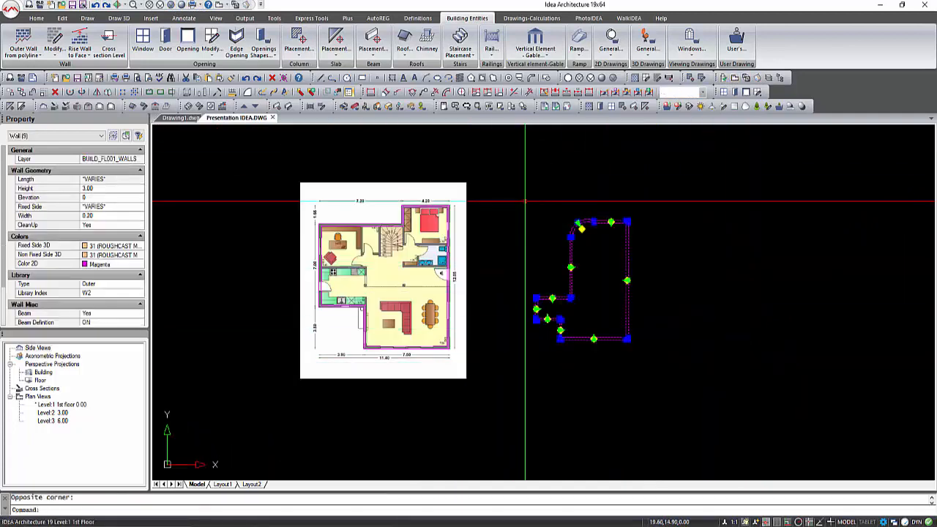
key(Delete)
middle_click(548, 194)
middle_click(548, 194)
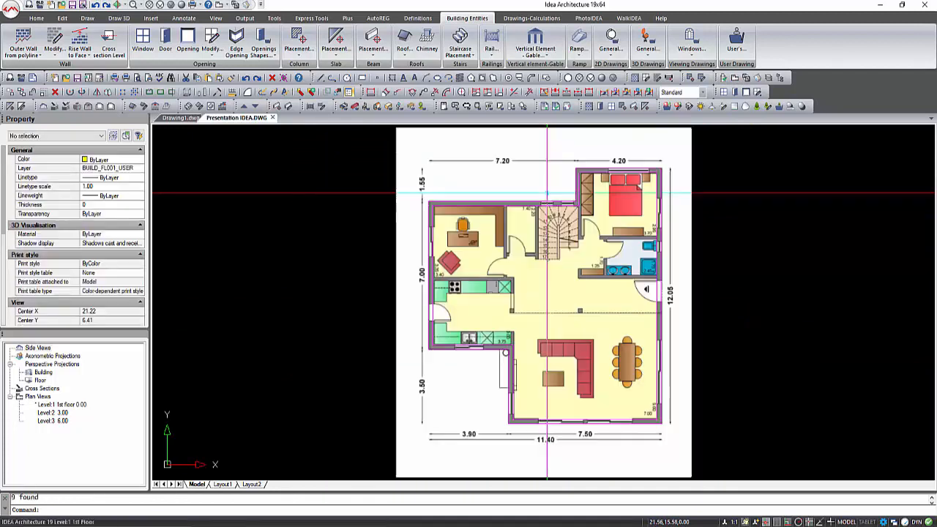
key(ctrl+s)
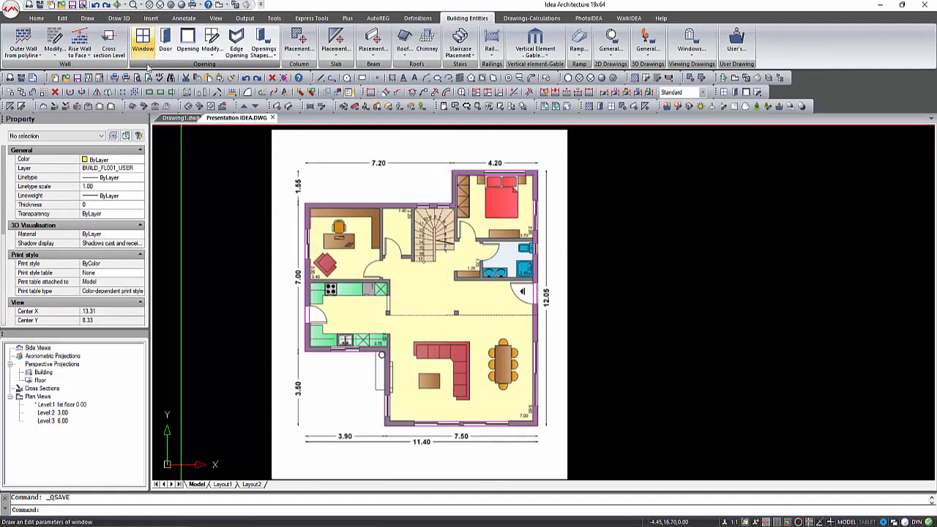
Step: Set up a parametric window of type "2 panels, casement, orthogonal" with a height of 2.20 and a rise of 0
click(147, 65)
click(433, 235)
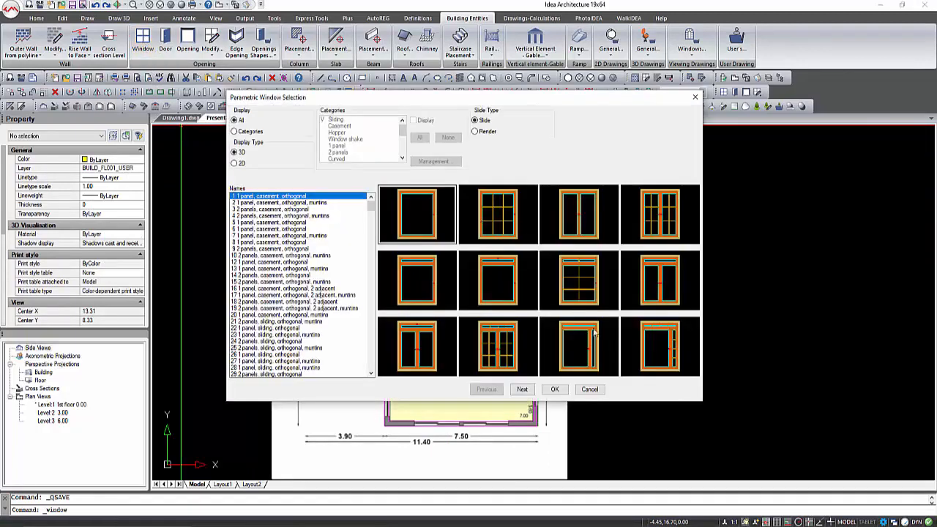
click(522, 390)
click(522, 390)
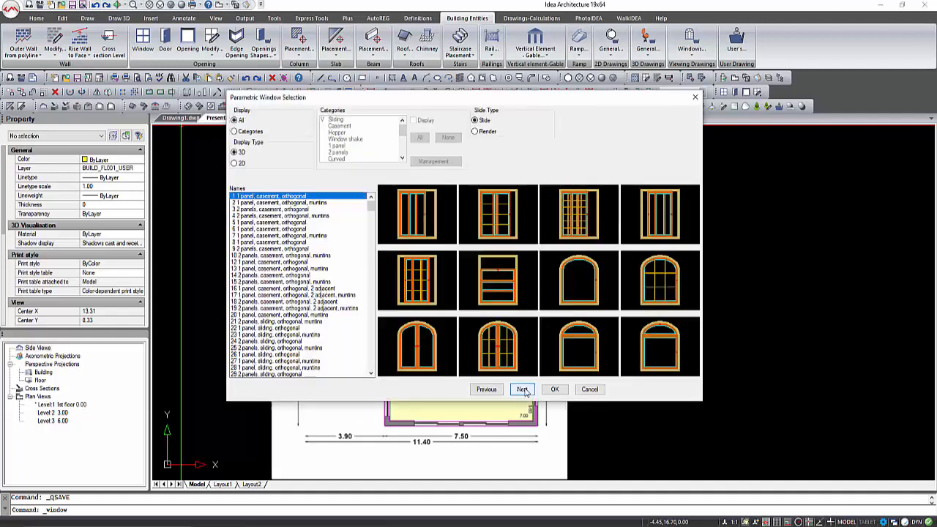
click(522, 390)
click(287, 209)
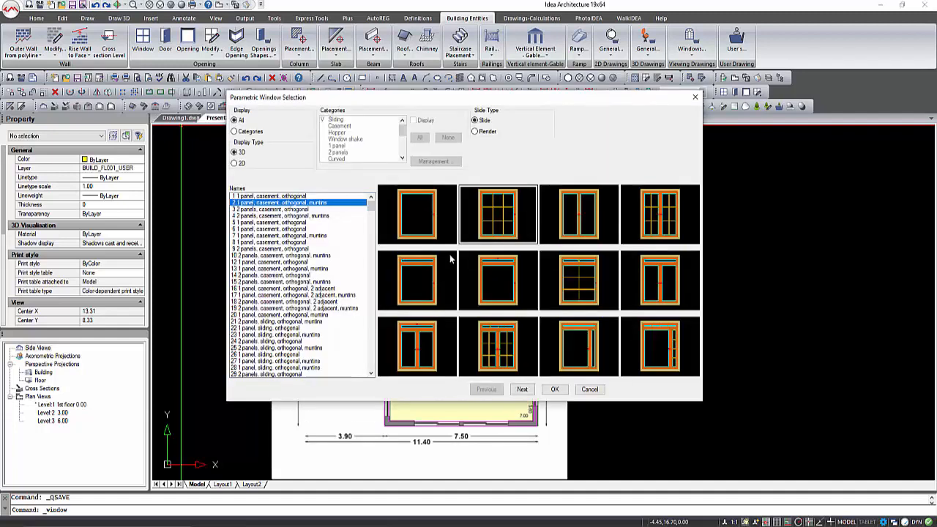
click(554, 389)
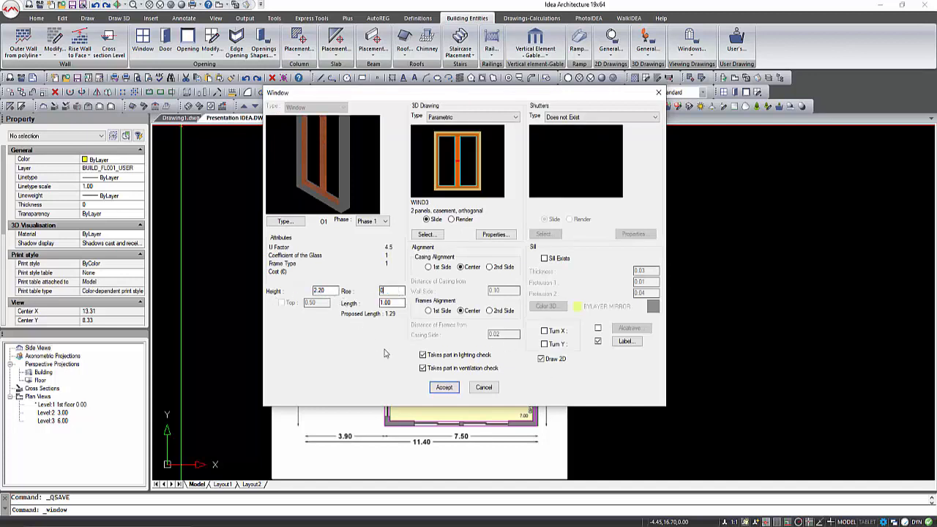
click(444, 387)
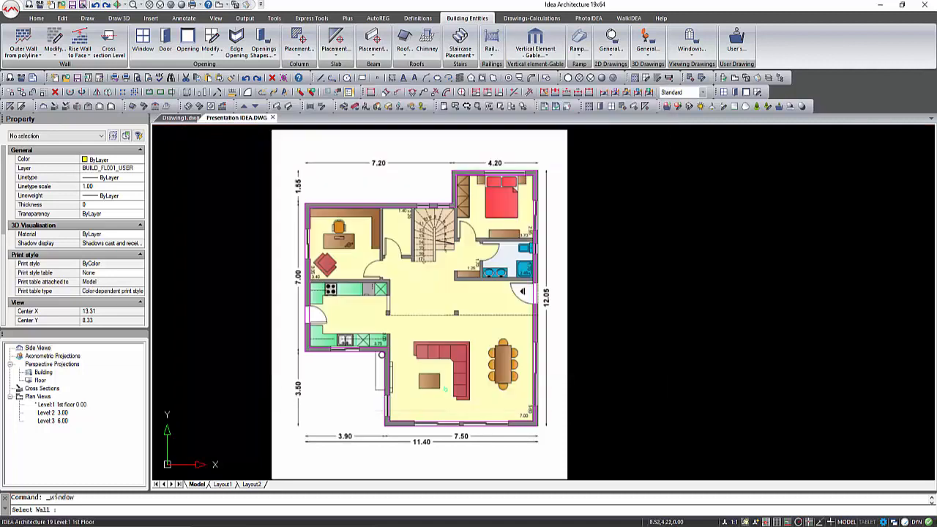
Step: Place the window in the living room's lower wall, about 4.70 long over the drawn opening, with its label outside below
scroll(442, 449, up, 4)
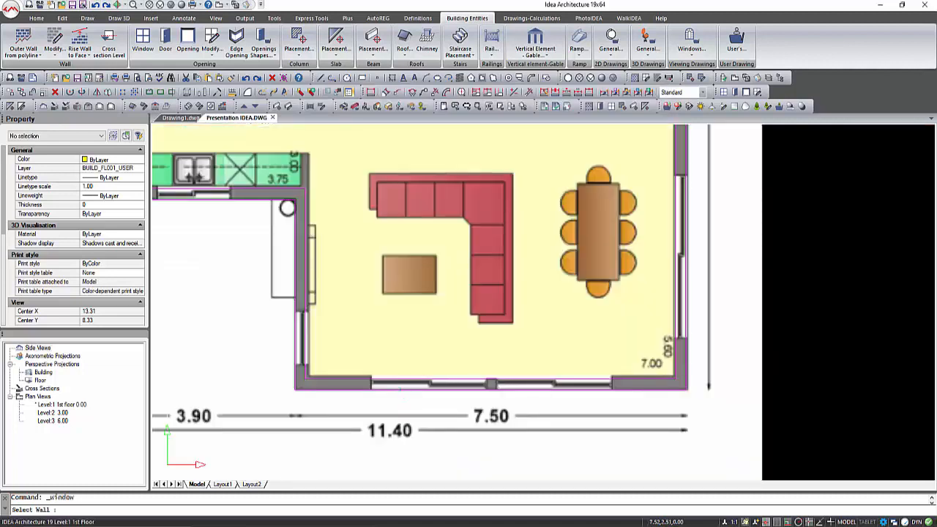
click(398, 388)
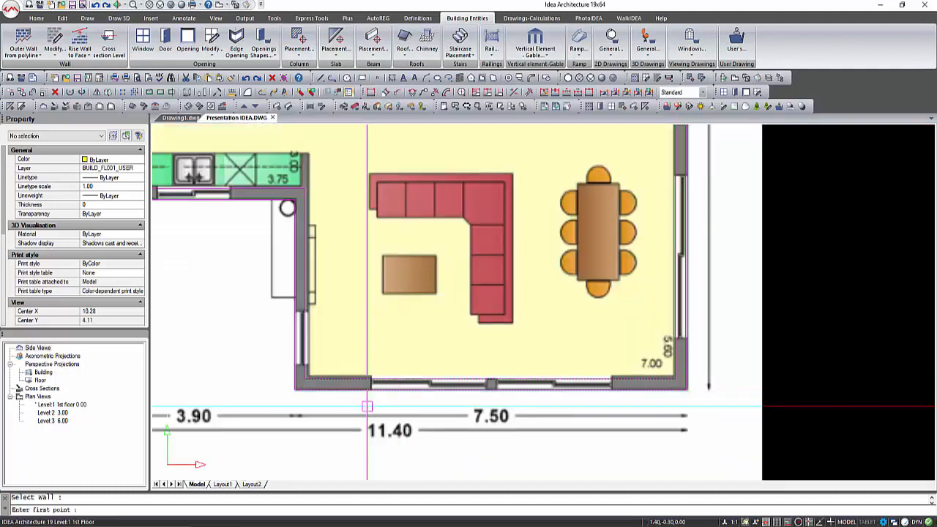
click(369, 401)
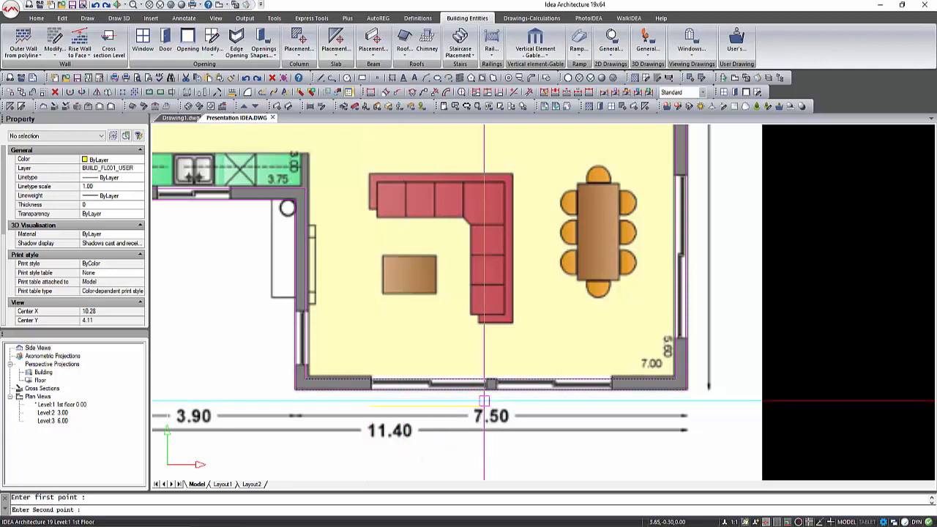
click(615, 402)
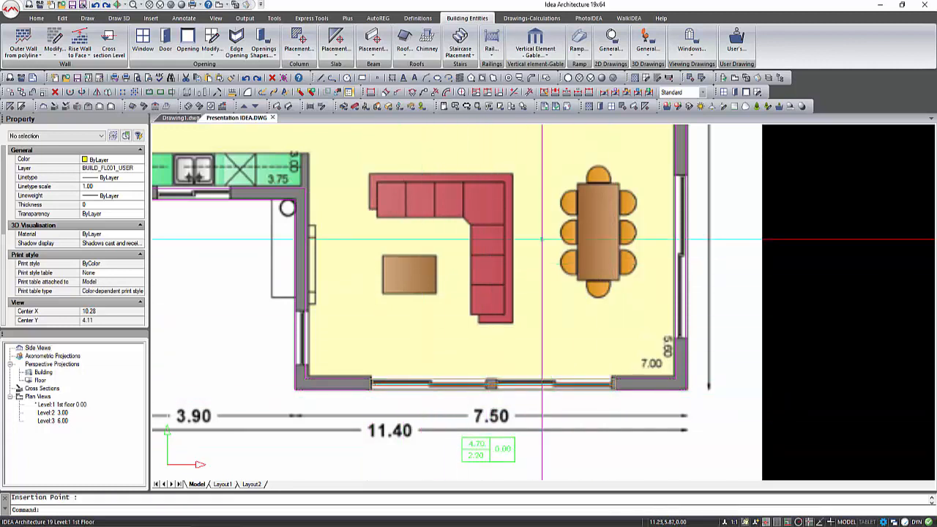
Step: Hide the XRef layer with the floor plan image in both the plan view and the 3D view
scroll(410, 267, down, 2)
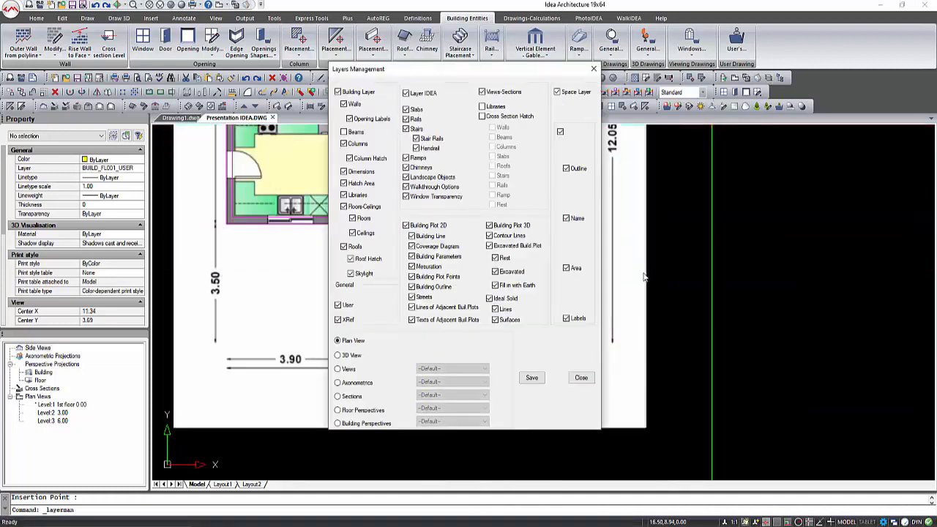
click(531, 377)
scroll(391, 388, down, 2)
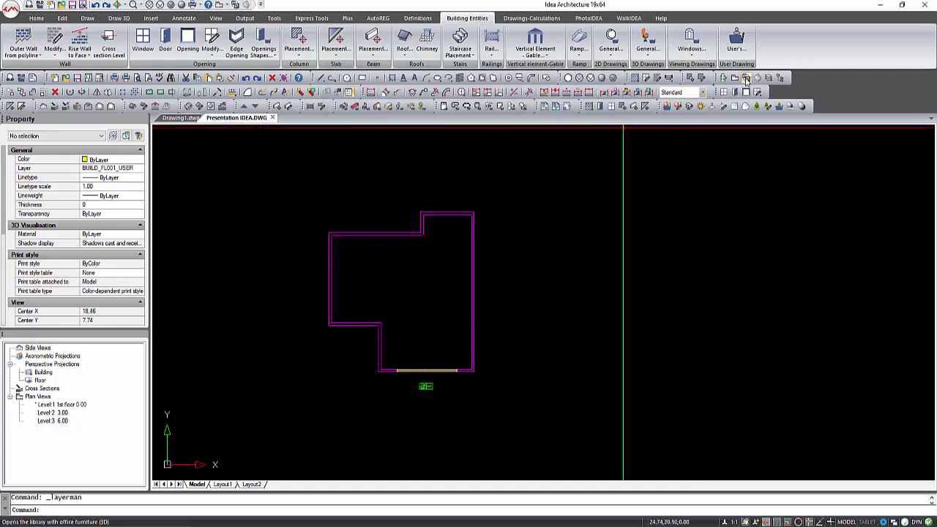
click(746, 87)
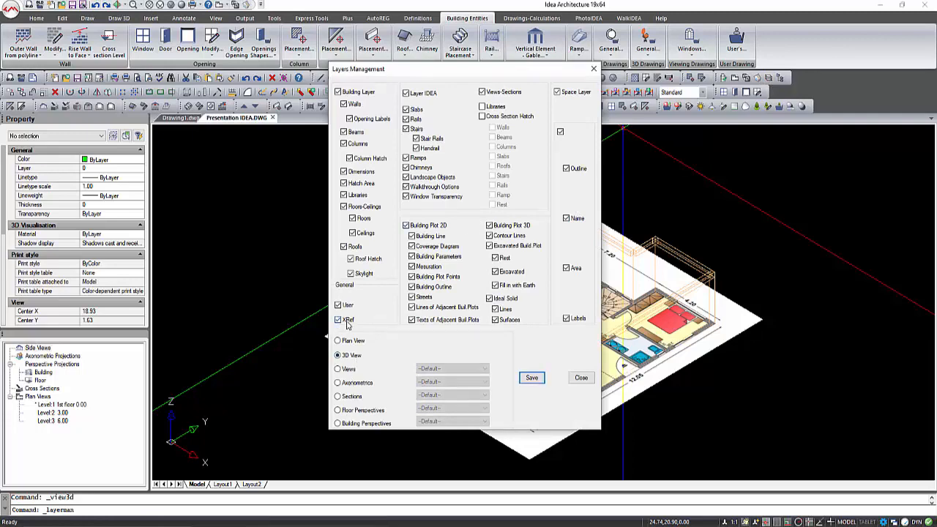
click(531, 378)
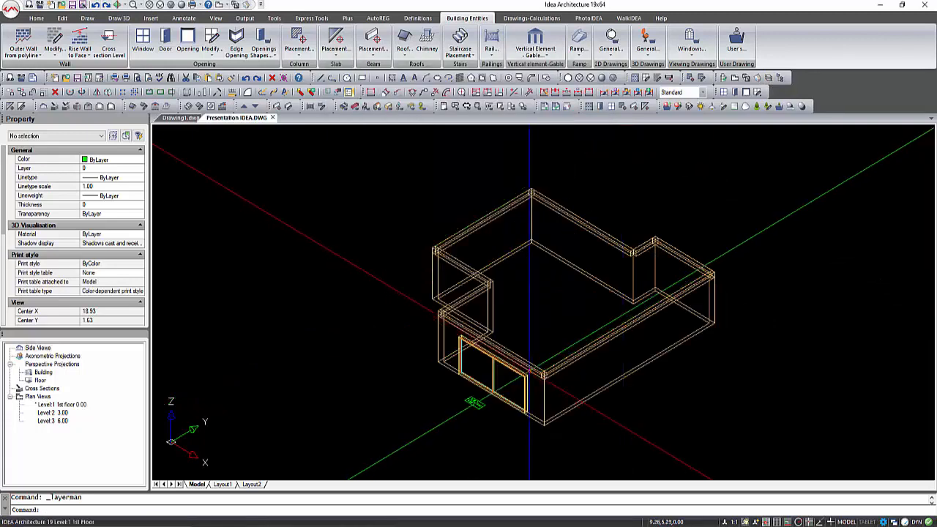
Step: View the building in 3D with the Realistic visual style and orbit to face the new living room window
click(181, 6)
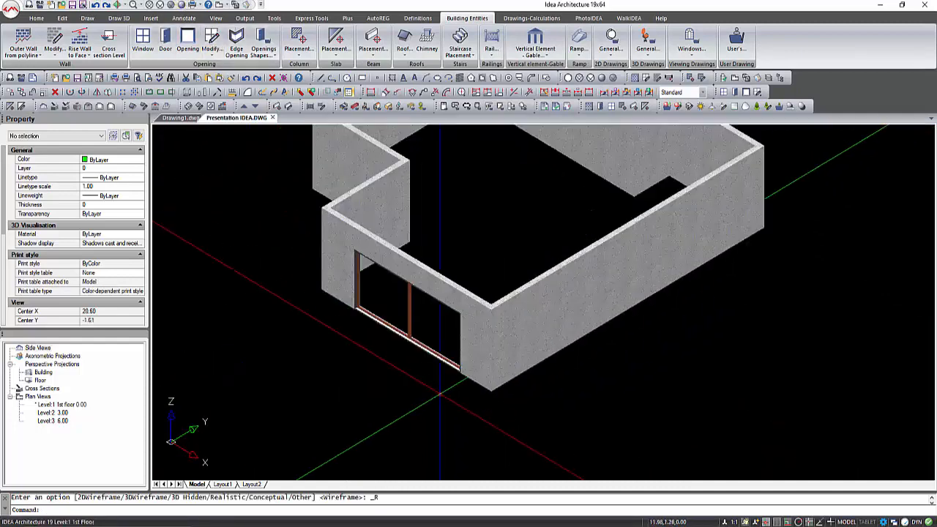
shift+middle_drag(439, 393, 485, 383)
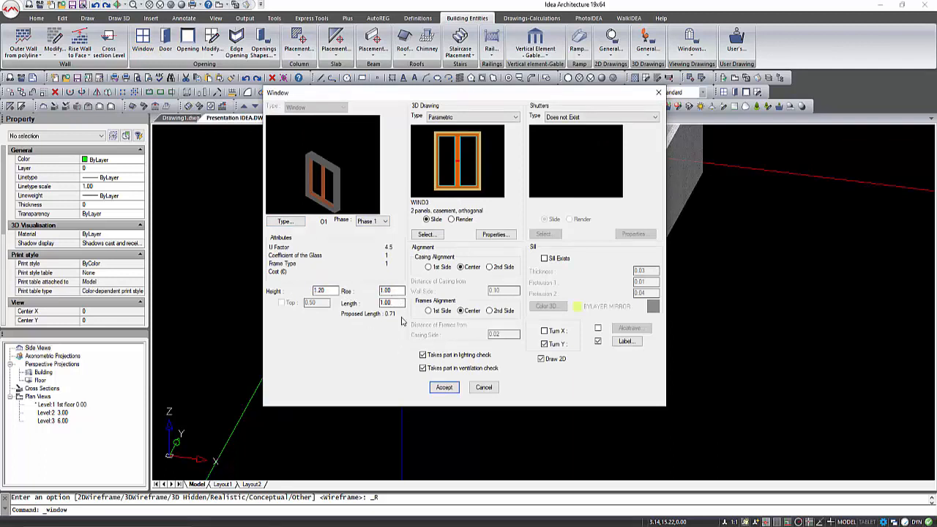
Step: Place a 1.00 long, 1.20 high window with a rise of 1.00 in the recessed front wall in 3D, with its label outside
click(445, 387)
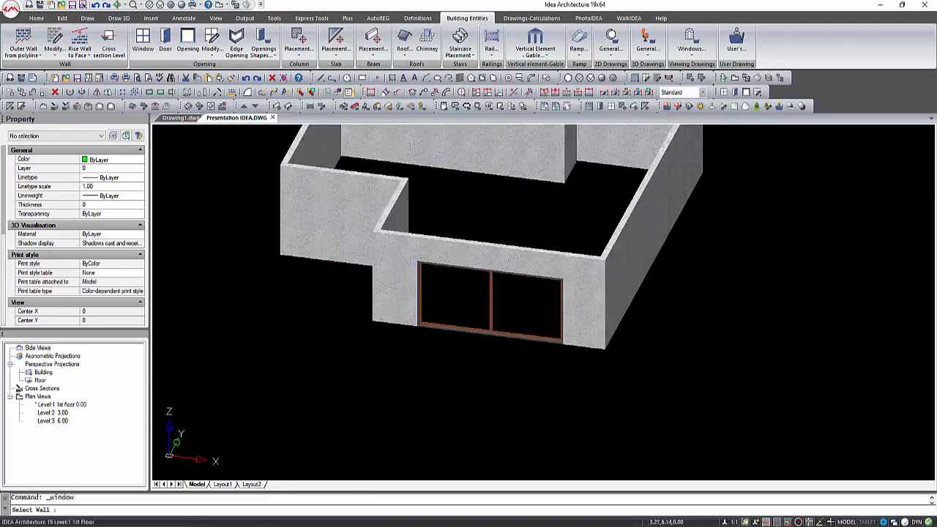
click(315, 245)
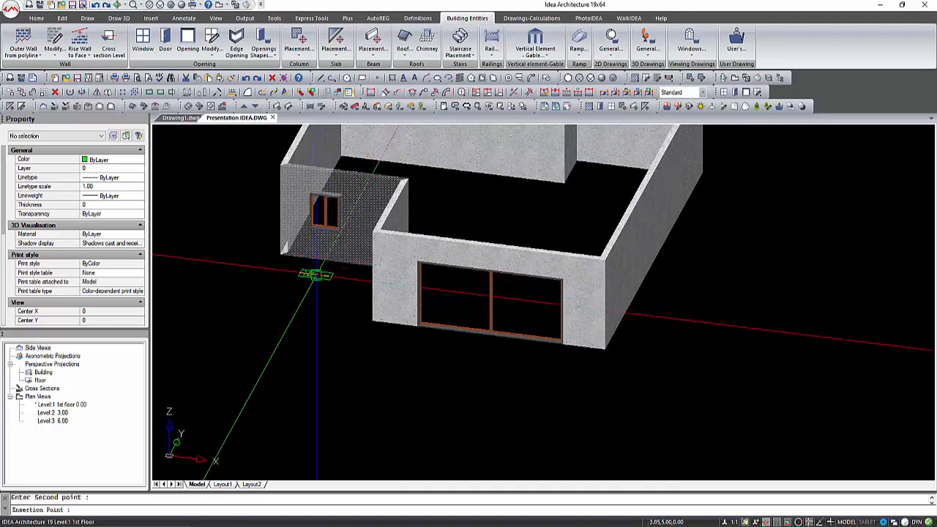
click(314, 275)
scroll(332, 194, up, 3)
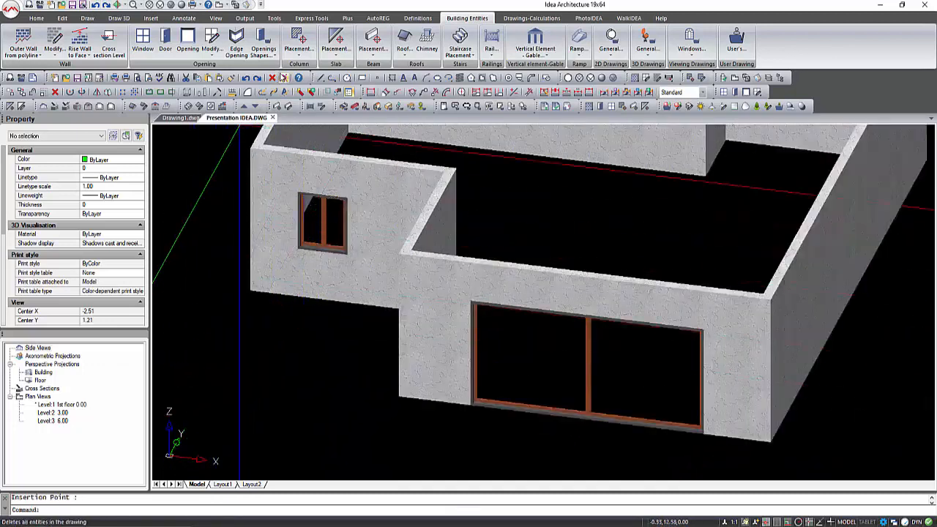
Step: Center the new small window within the recessed front wall
click(211, 45)
click(235, 161)
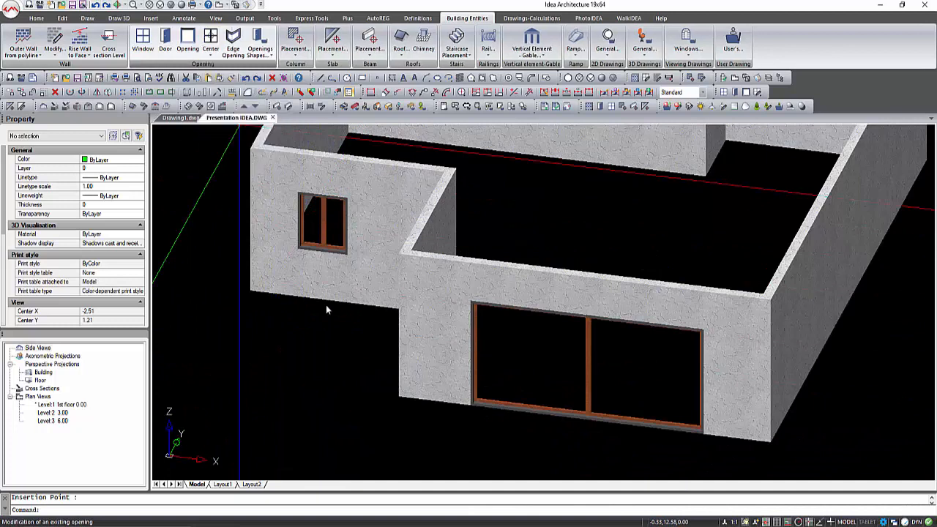
click(299, 311)
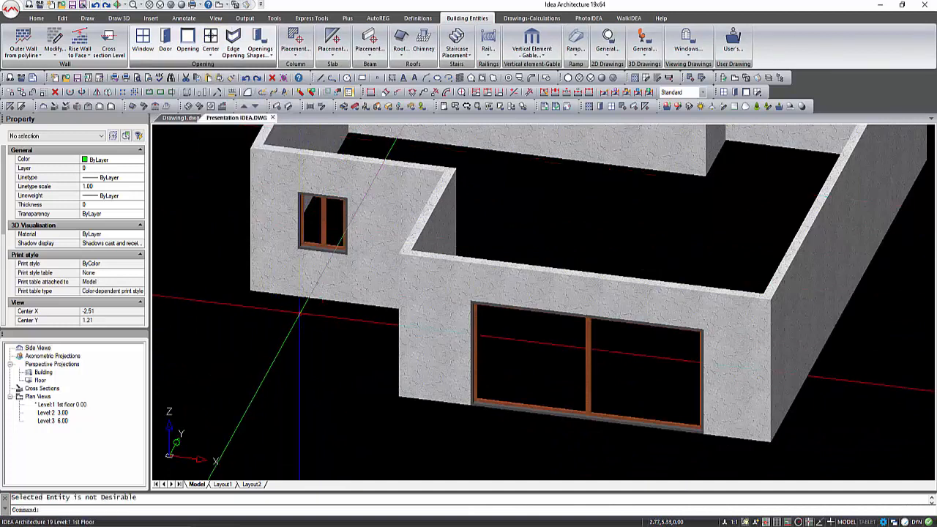
key(Return)
click(322, 219)
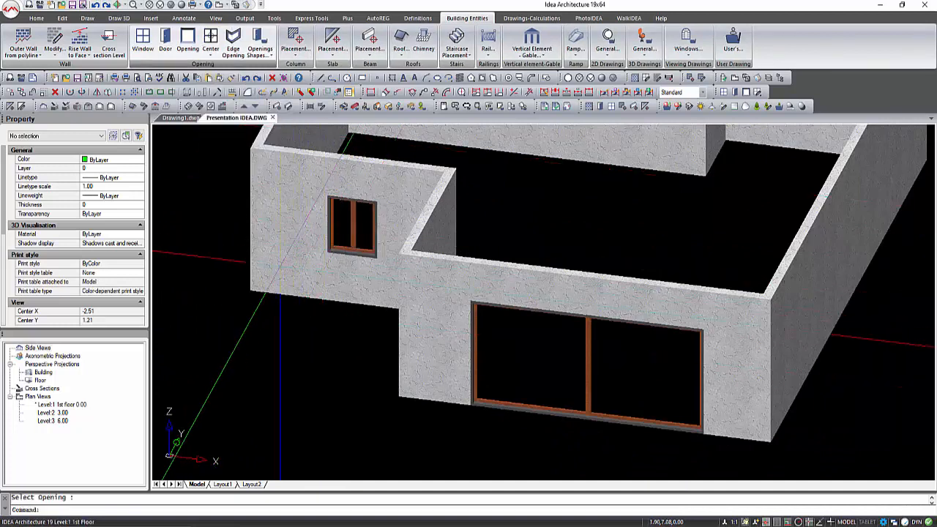
Step: In the plan view, add wall dimensions for the small window's wall and place the dimension line below the building
click(734, 78)
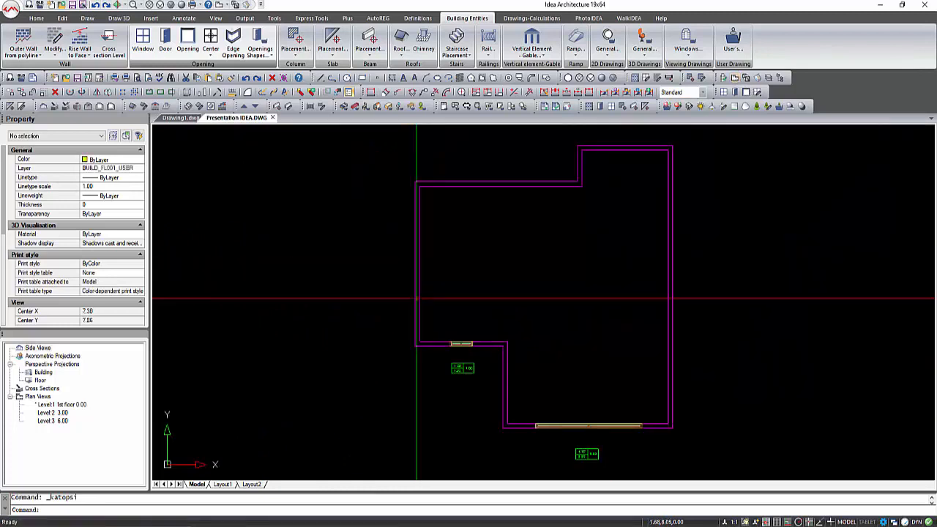
scroll(524, 379, up, 2)
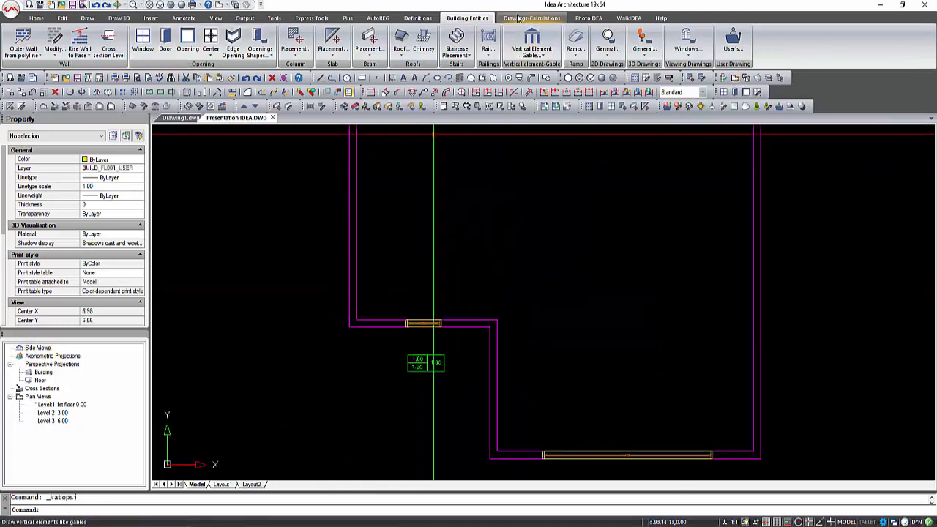
click(418, 17)
click(346, 52)
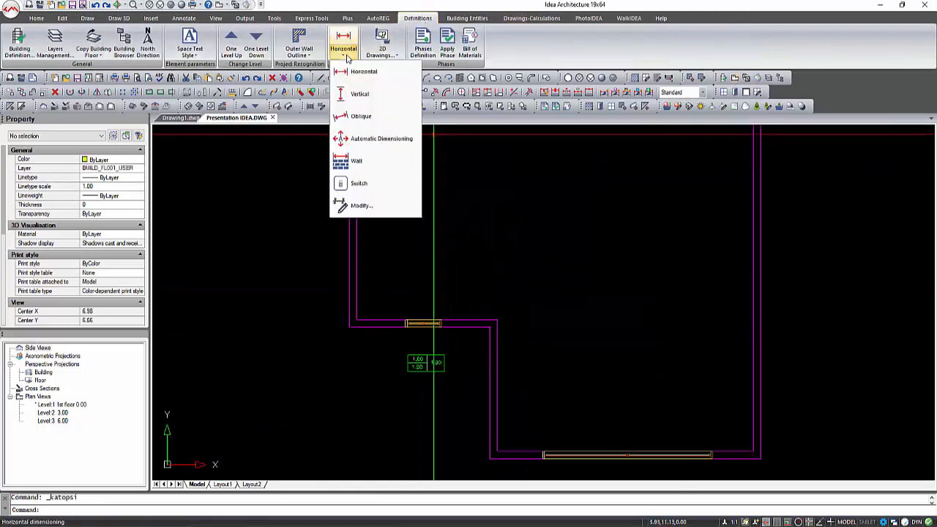
click(356, 161)
click(380, 327)
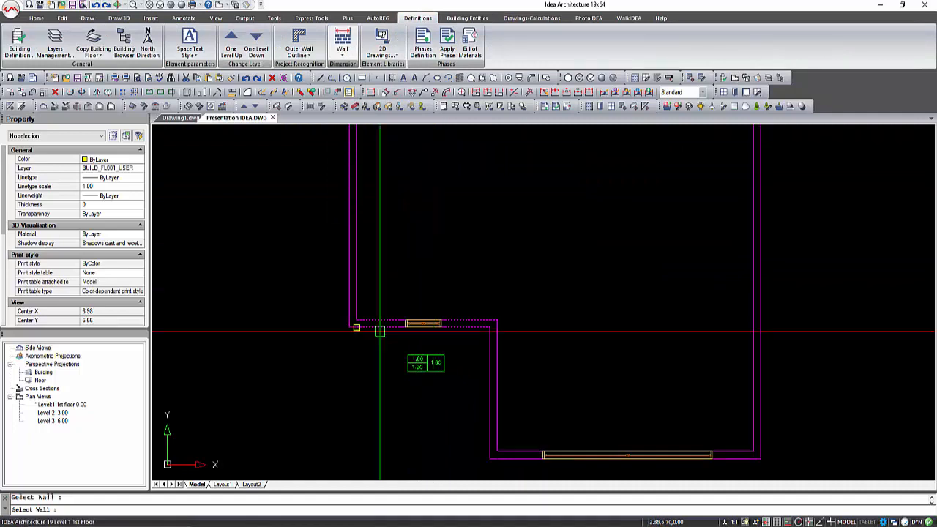
scroll(382, 454, down, 2)
click(376, 456)
middle_drag(408, 469, 374, 407)
scroll(374, 408, up, 2)
scroll(374, 407, up, 2)
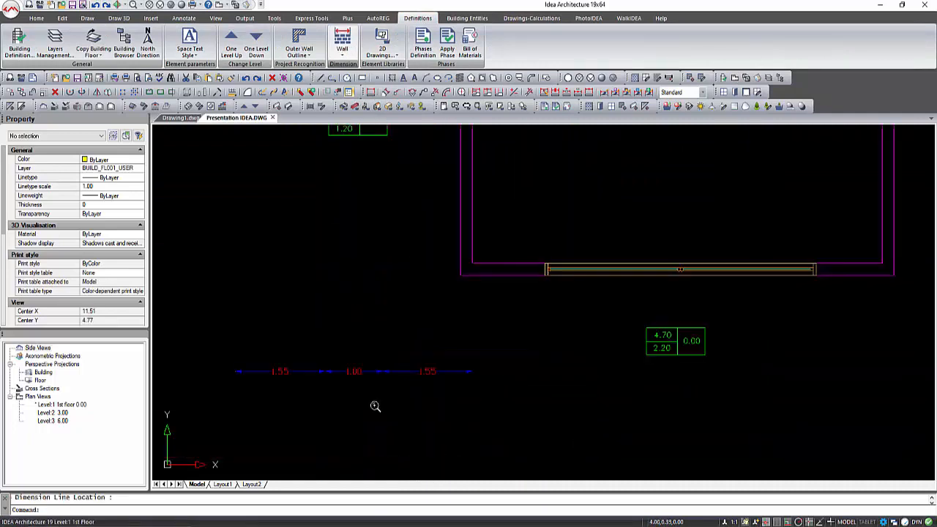
Step: Add wall dimensions for the living room's lower wall, aligned with the existing dimension line
scroll(374, 407, down, 2)
key(Return)
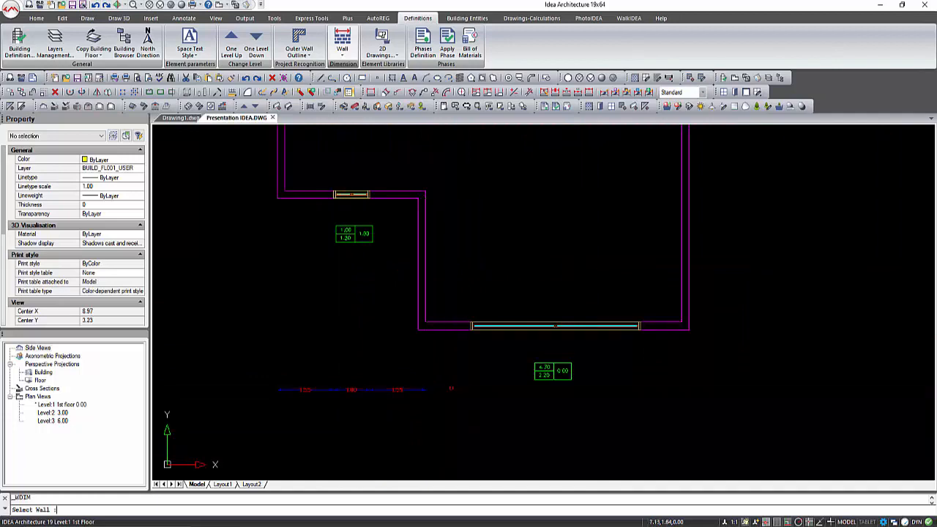
click(447, 330)
click(451, 389)
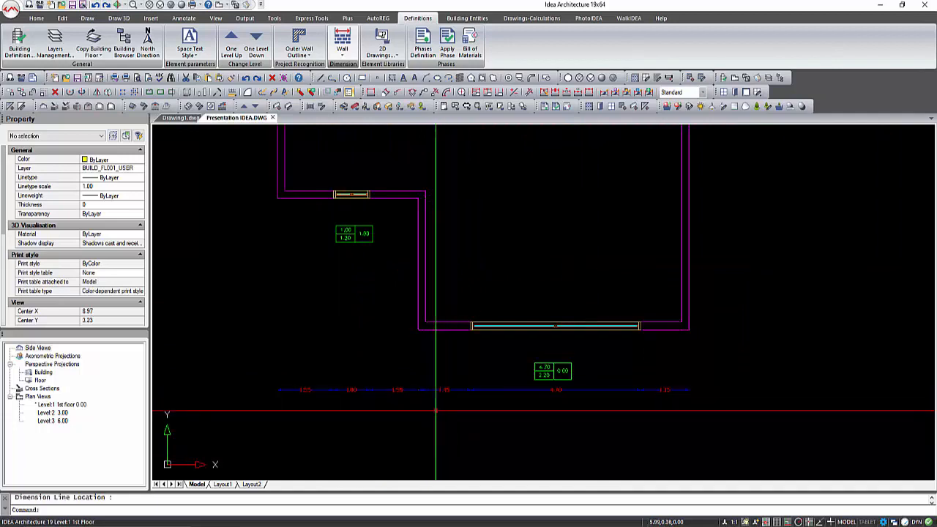
Step: Center the large living room window within its lower wall
click(466, 18)
click(210, 43)
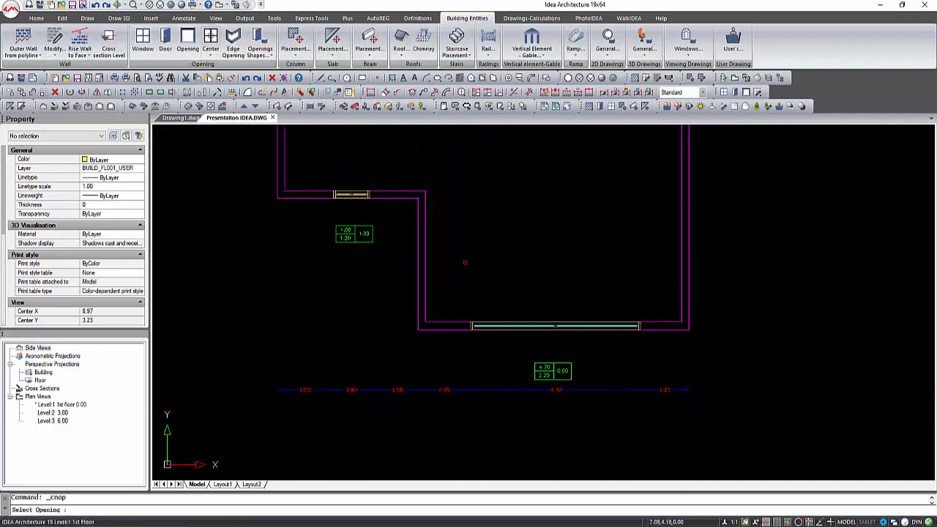
click(437, 325)
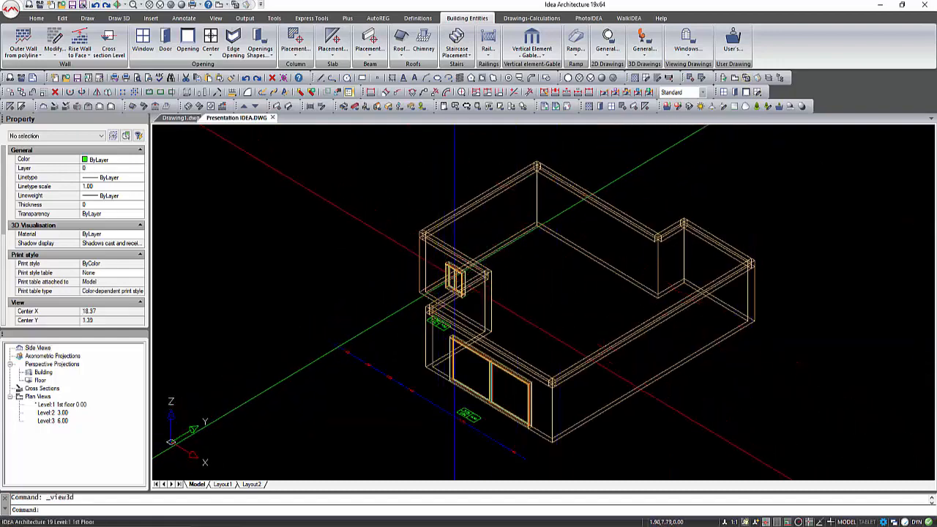
Step: In the 3D view, copy the small window with ortho off: one to each of the two rear walls and two to the long side wall
click(454, 278)
click(20, 92)
scroll(217, 146, down, 5)
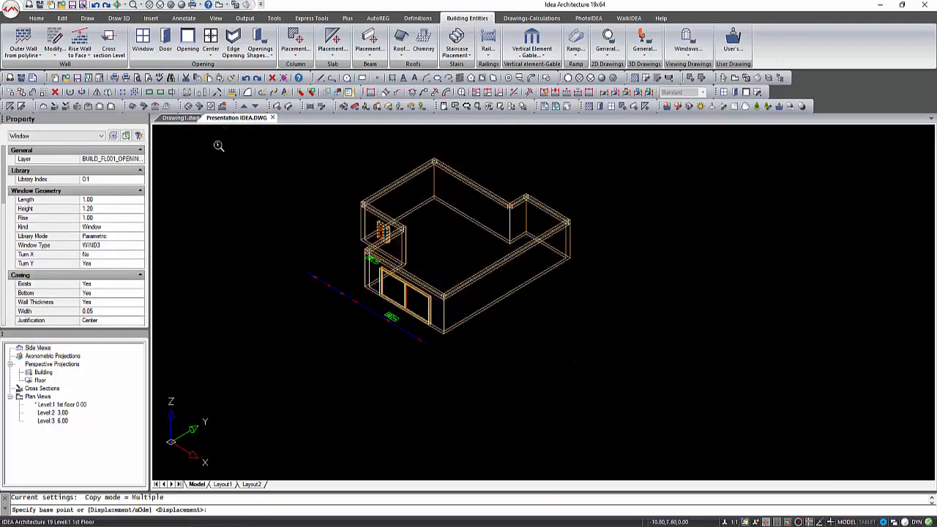
click(562, 386)
key(F8)
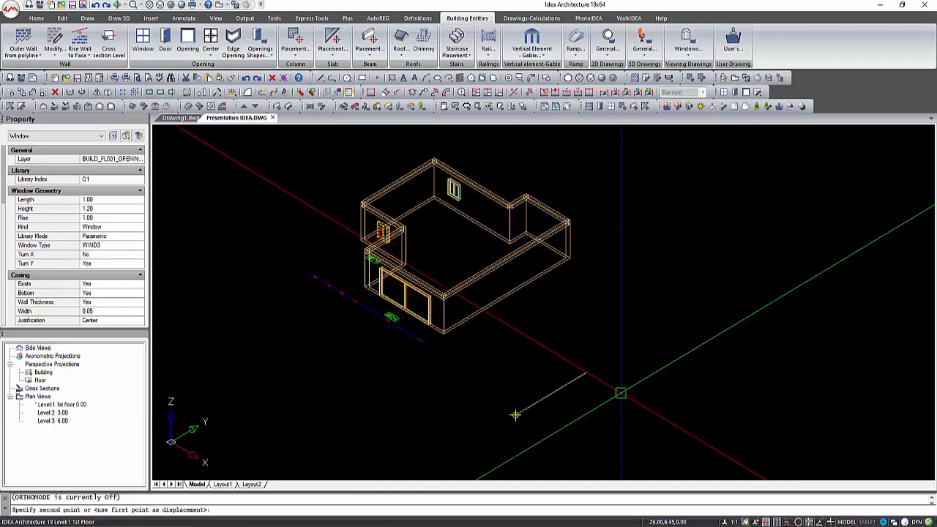
click(674, 408)
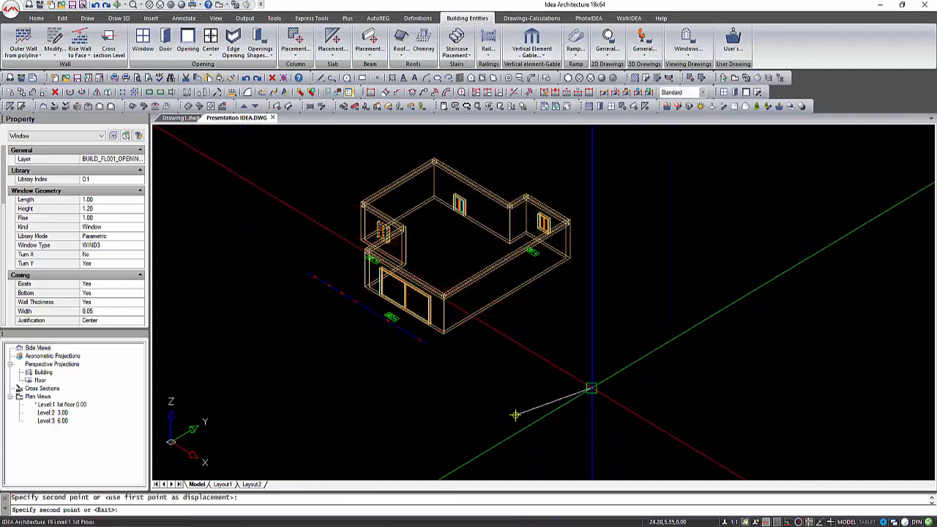
click(590, 377)
click(608, 477)
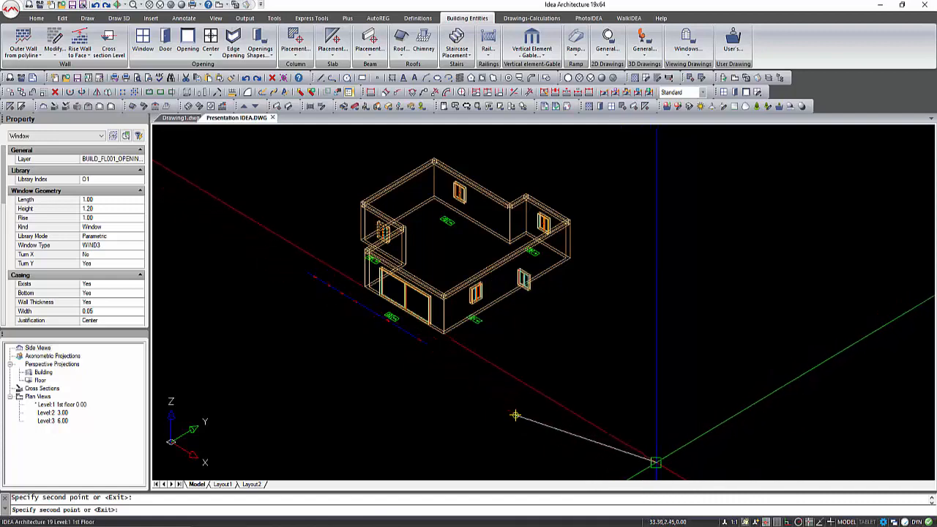
click(644, 454)
key(Escape)
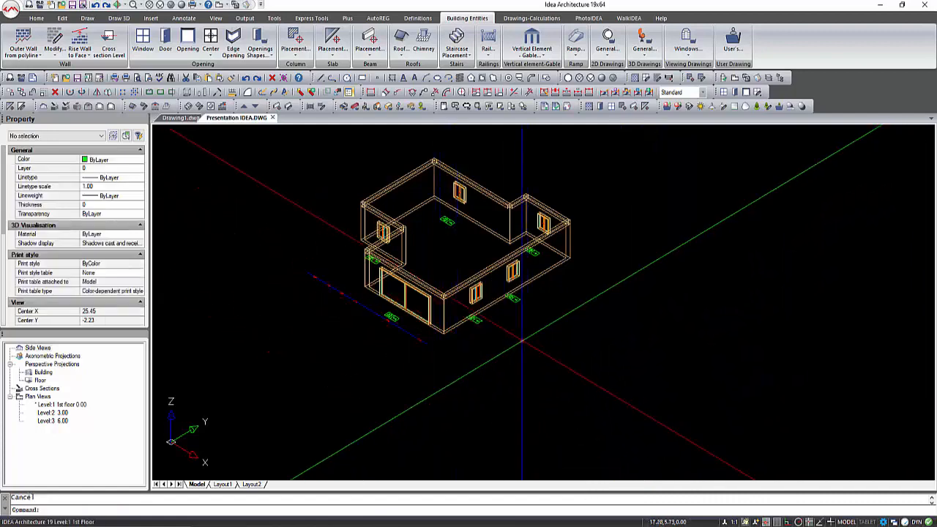
Step: Set the rear projecting wall's window and the side wall's window nearest to it to a rise of 0, height 2.20 and length 2
scroll(515, 287, up, 3)
click(652, 347)
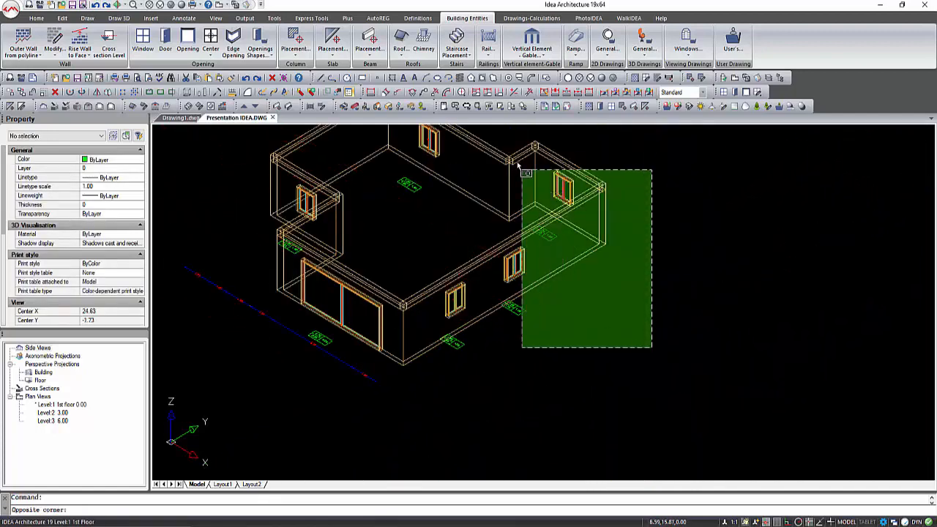
click(497, 136)
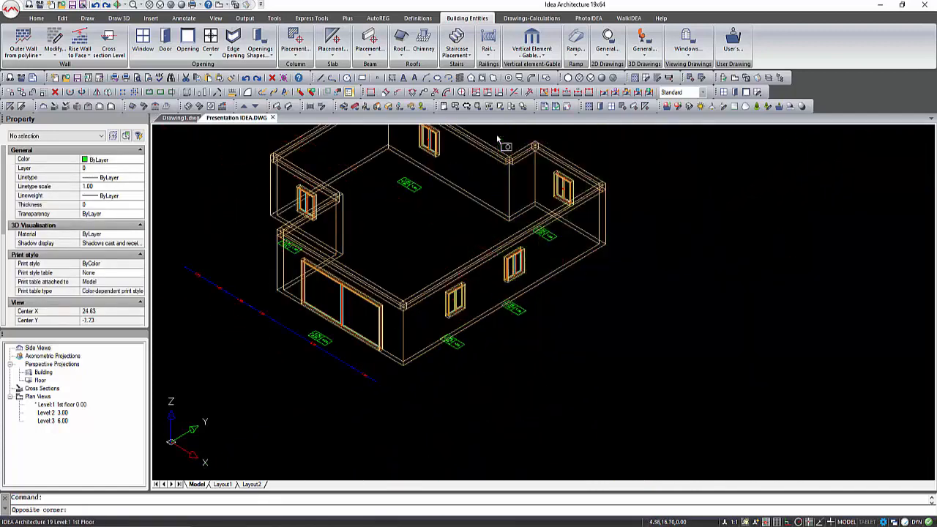
click(36, 136)
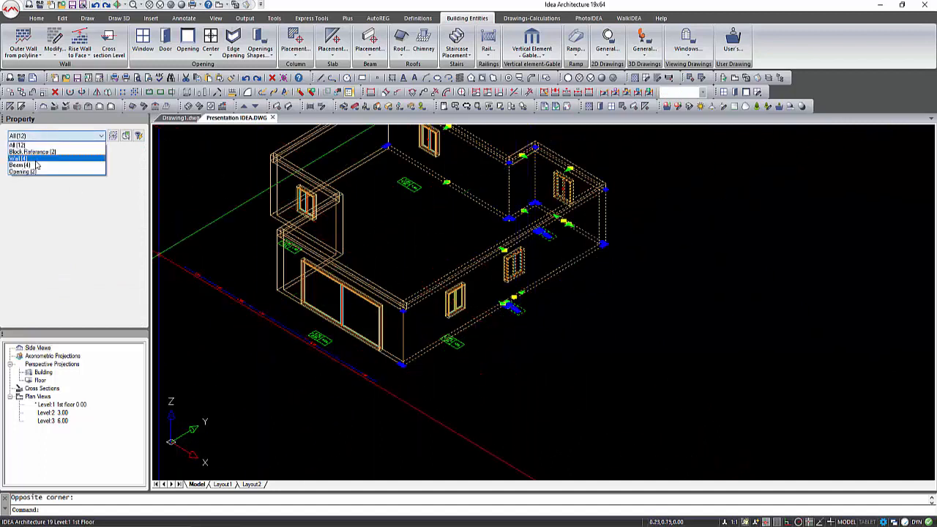
click(33, 171)
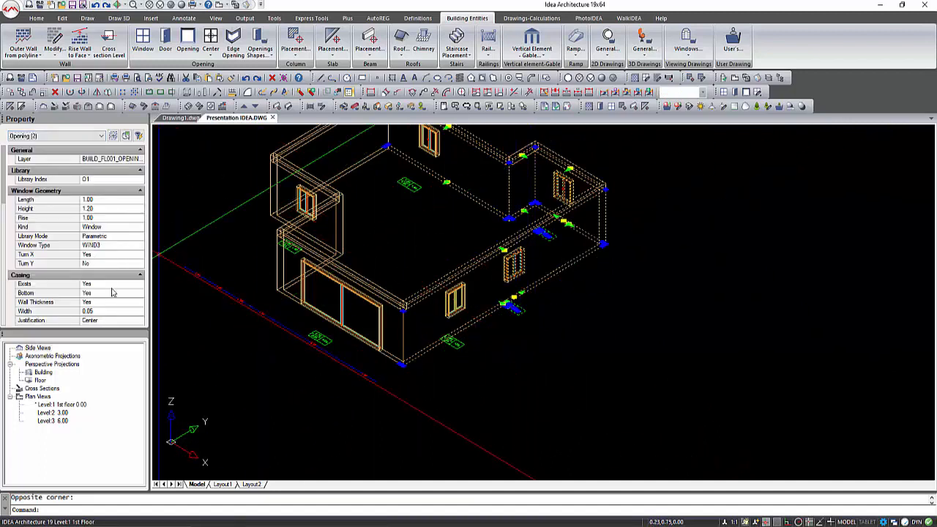
key(Return)
click(108, 210)
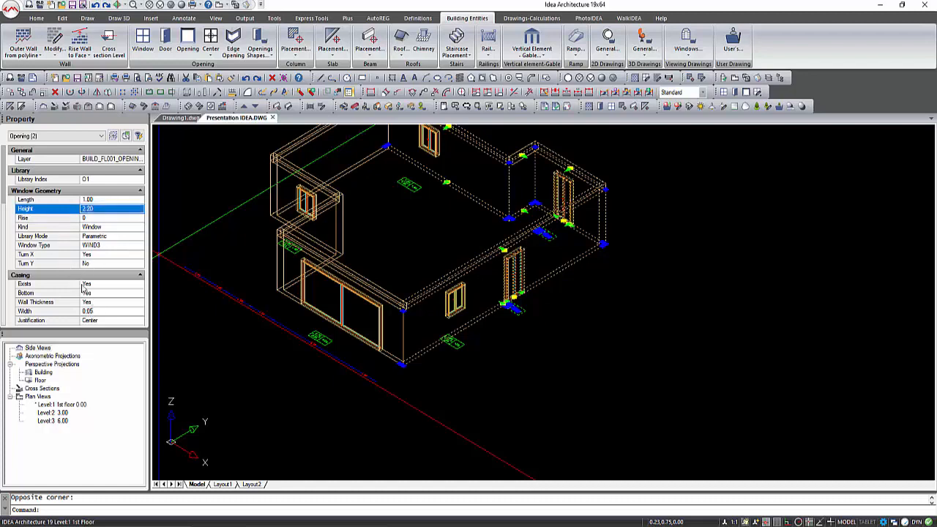
mouse_move(3, 184)
mouse_down()
mouse_move(4, 203)
mouse_move(8, 171)
mouse_up()
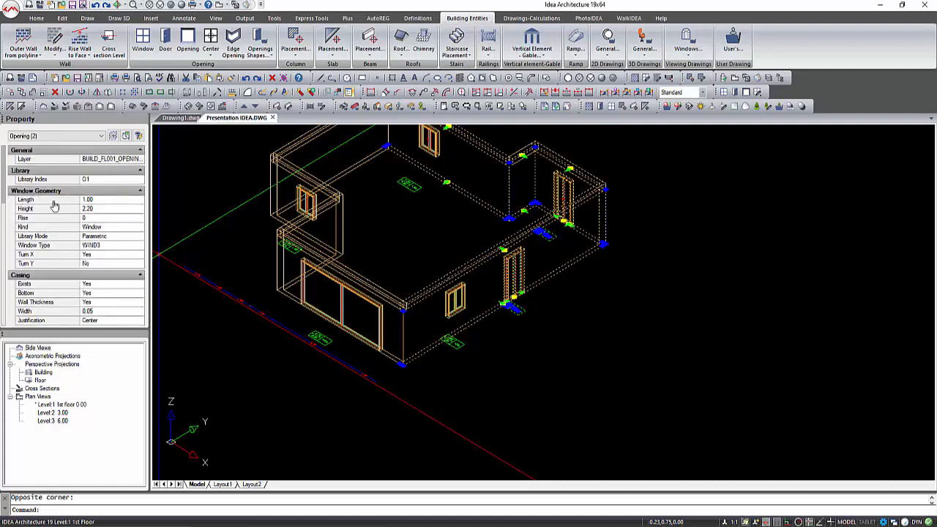
text(2)
key(Return)
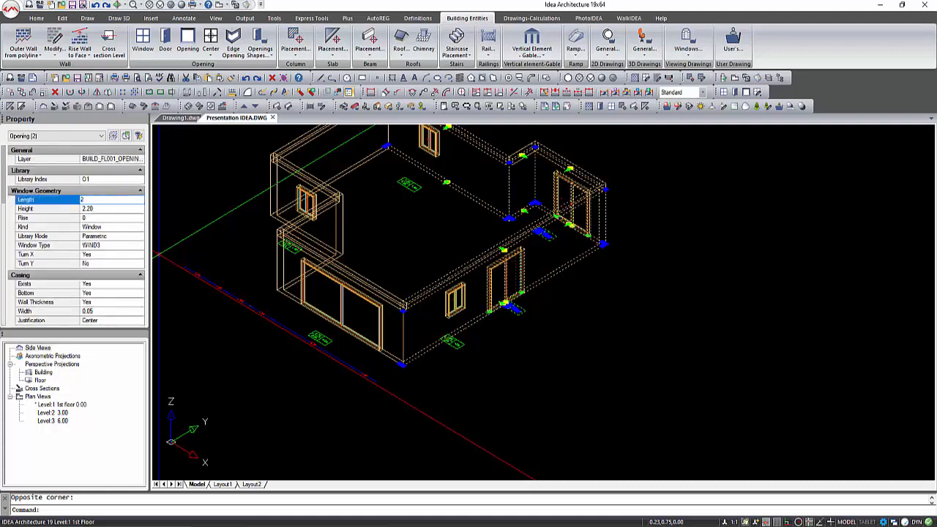
key(Escape)
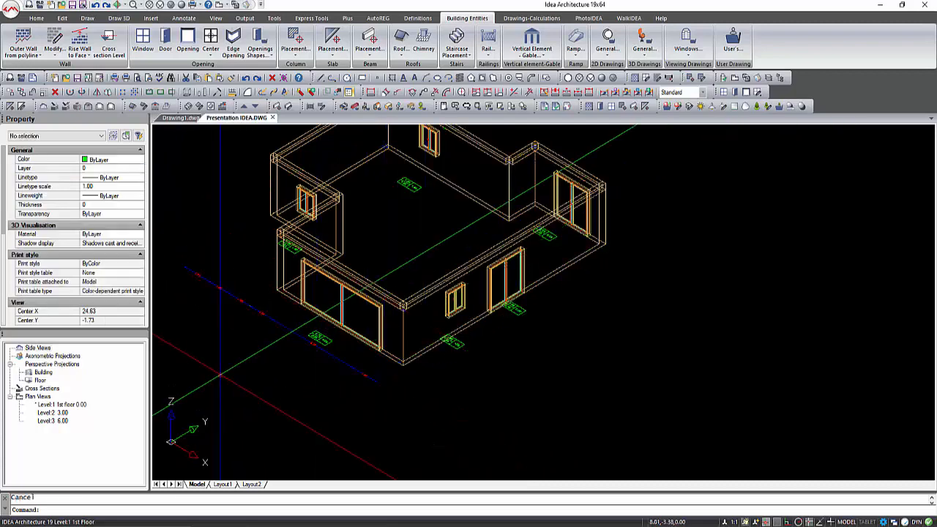
Step: Swing open both panels of the side wall's 2.00 long window by changing its 3D opening percentage
scroll(474, 284, up, 5)
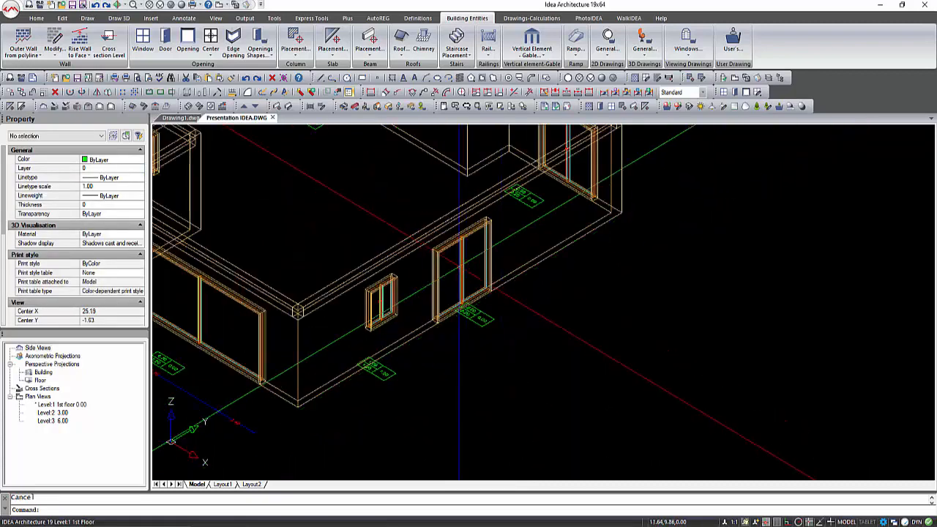
click(461, 304)
double_click(461, 304)
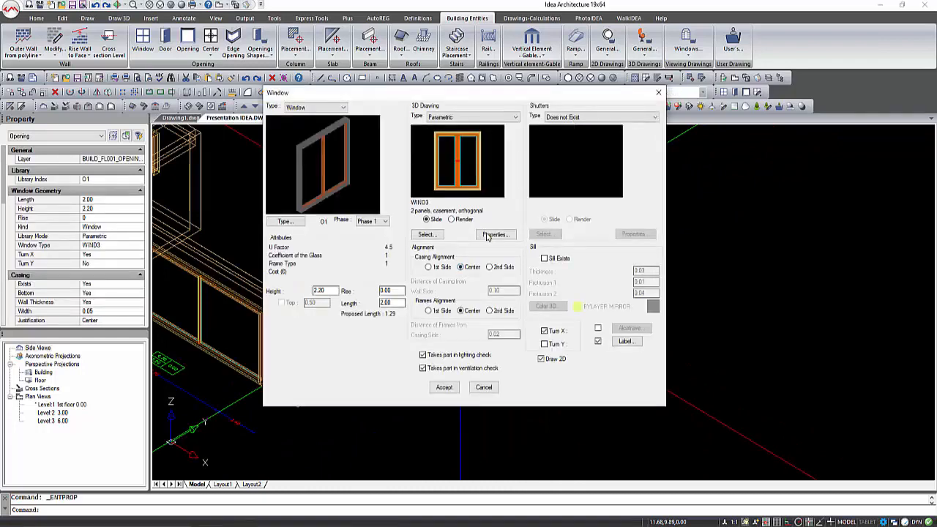
click(487, 236)
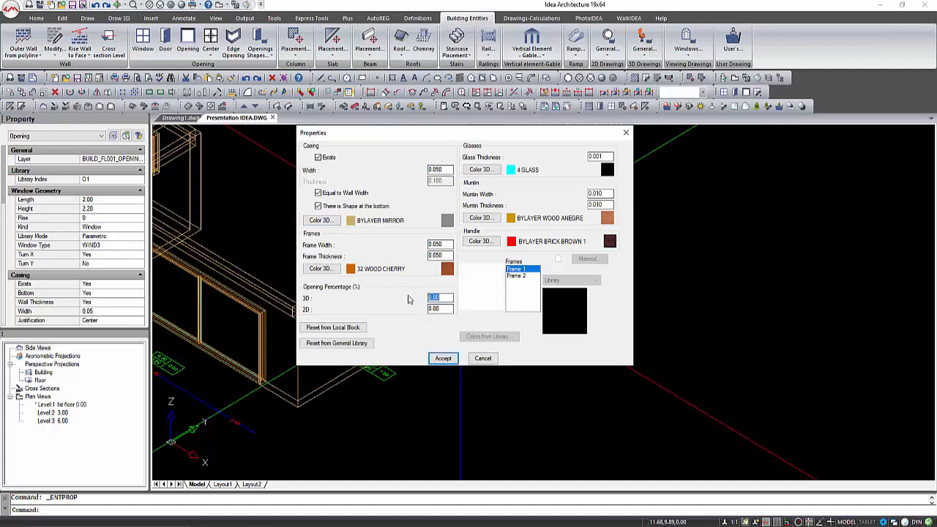
click(443, 358)
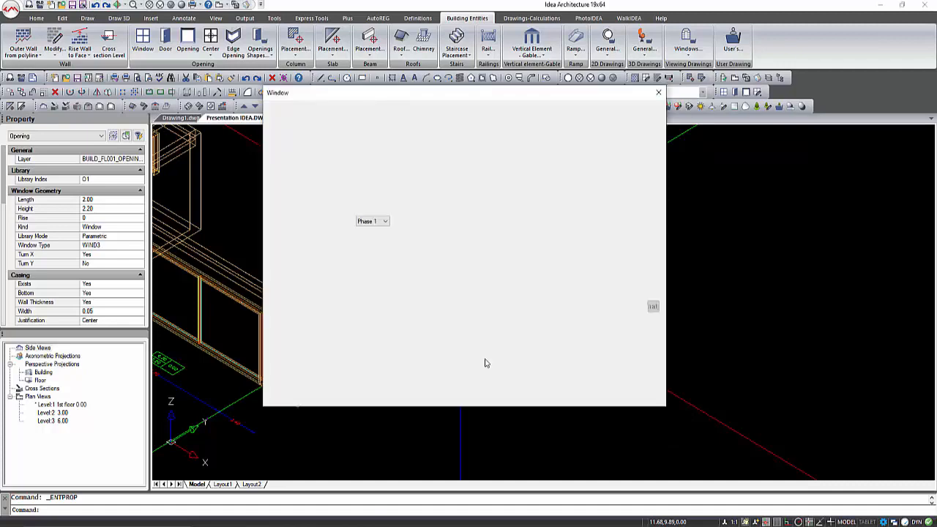
click(446, 389)
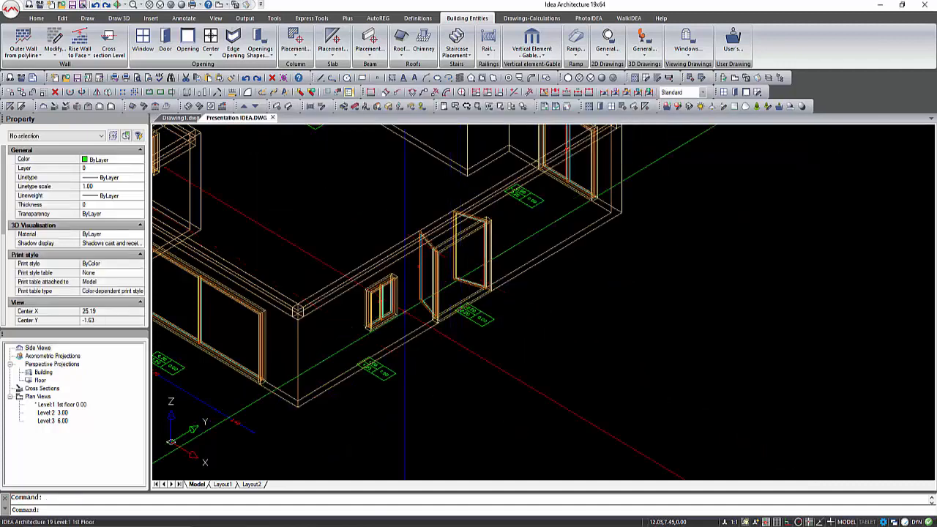
Step: Display the model with the Realistic visual style, orbit to face the side wall and select its opened window
click(171, 4)
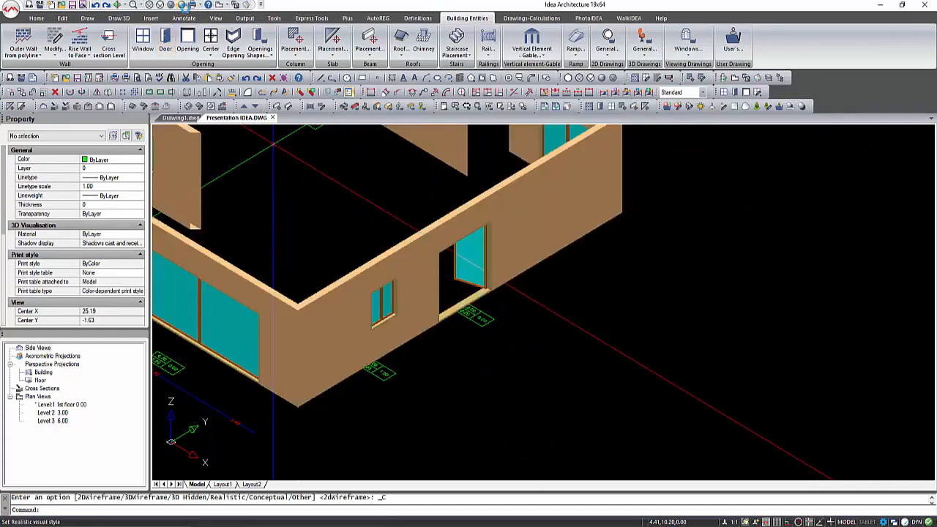
click(183, 5)
mouse_move(499, 319)
shift+middle_down()
mouse_move(390, 322)
mouse_move(532, 324)
mouse_move(487, 320)
mouse_move(506, 322)
shift+middle_up()
click(453, 291)
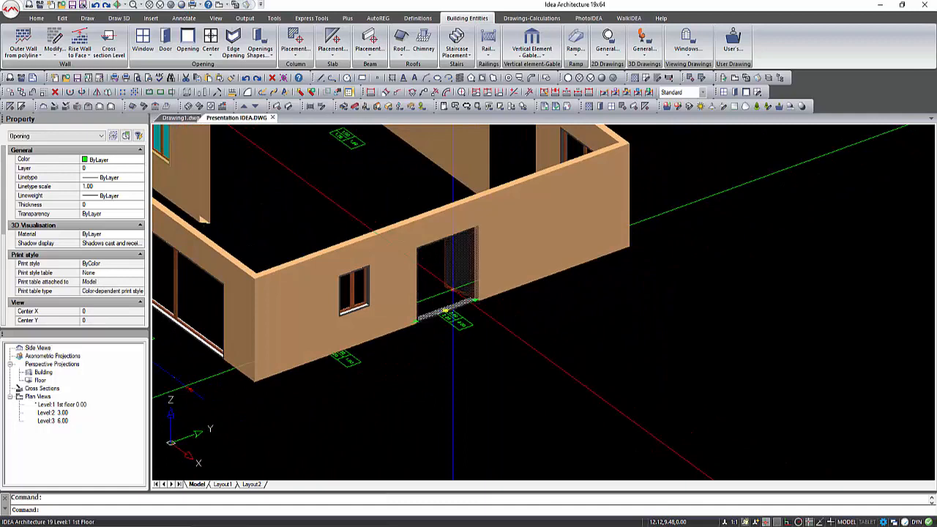
Step: Give the side wall's opened 2.00 long window parametric shutters of the 2 panels, casement type
double_click(452, 290)
click(578, 117)
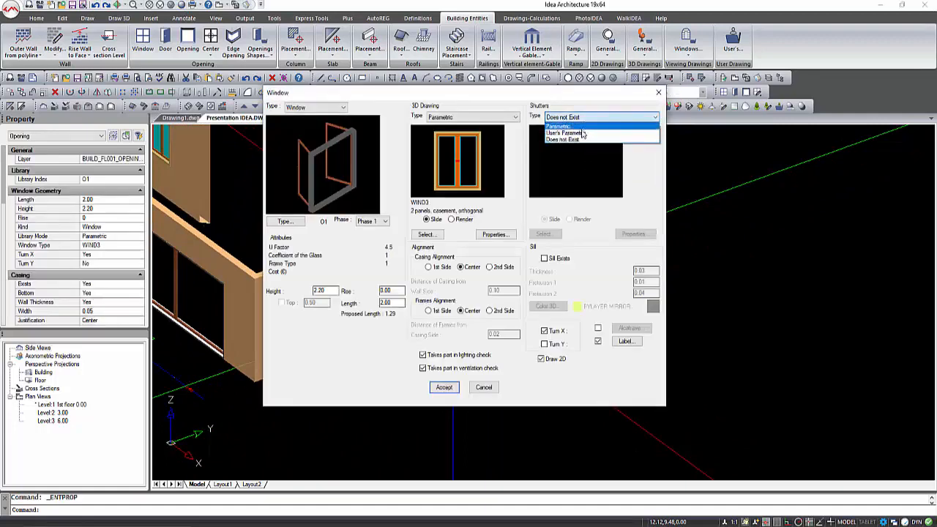
click(567, 128)
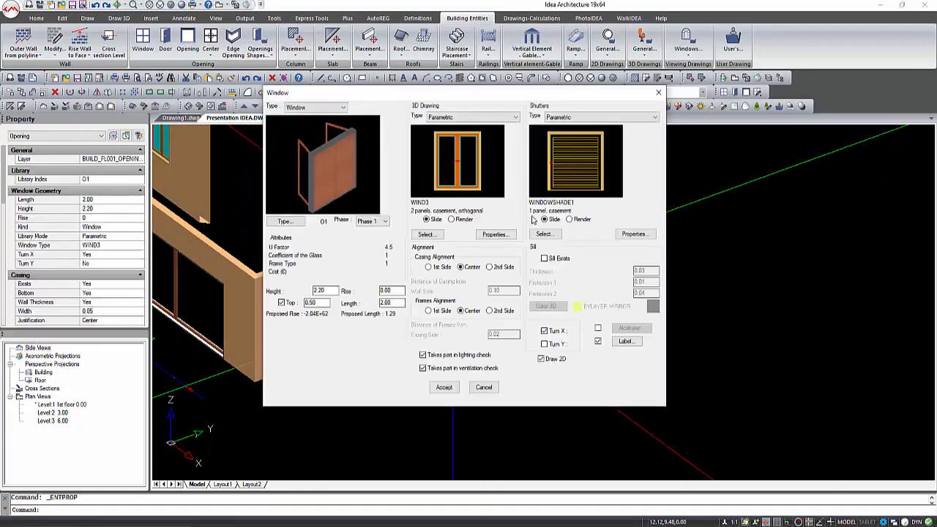
key(Return)
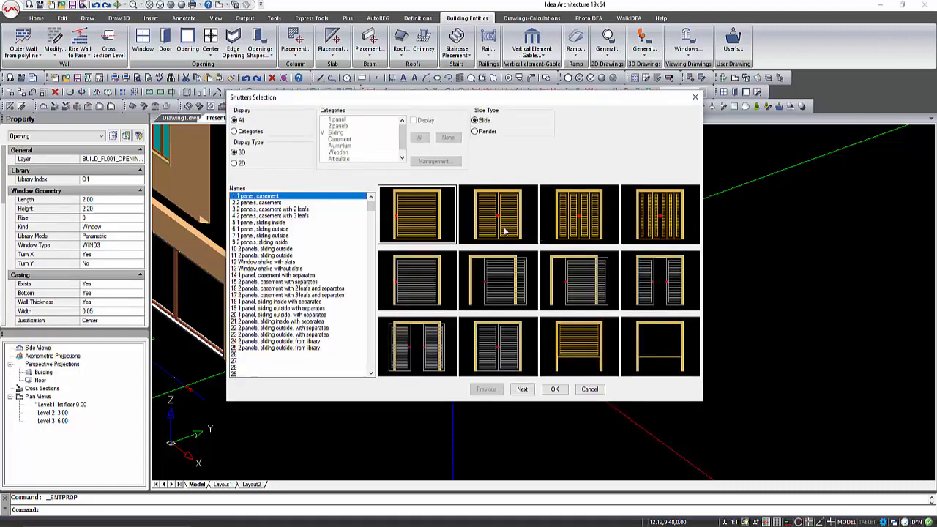
click(504, 218)
click(554, 389)
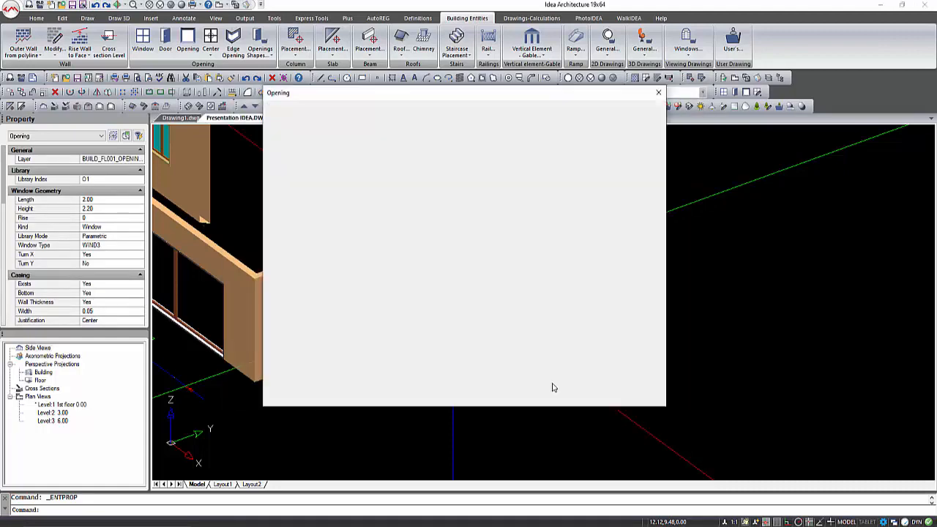
Step: Swing the new shutters open by changing their 3D opening percentage, and accept the window changes
click(634, 233)
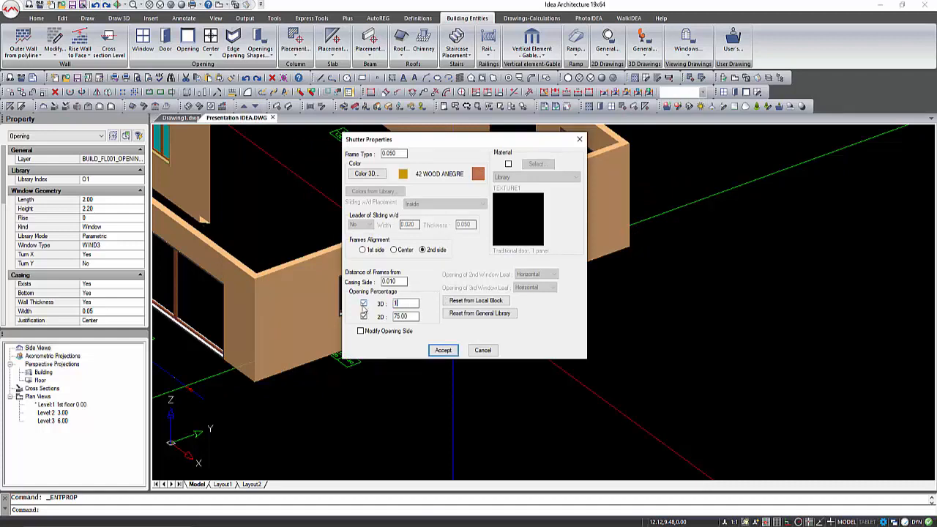
click(455, 352)
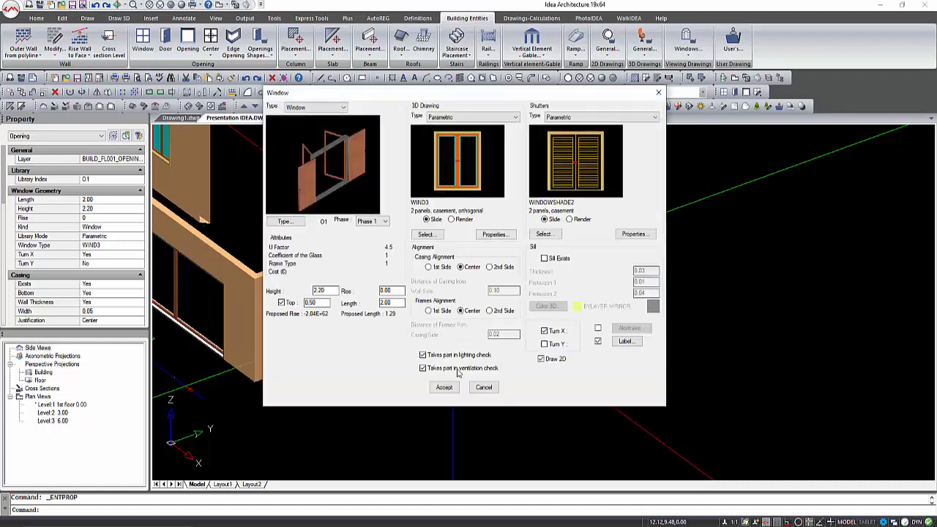
click(445, 388)
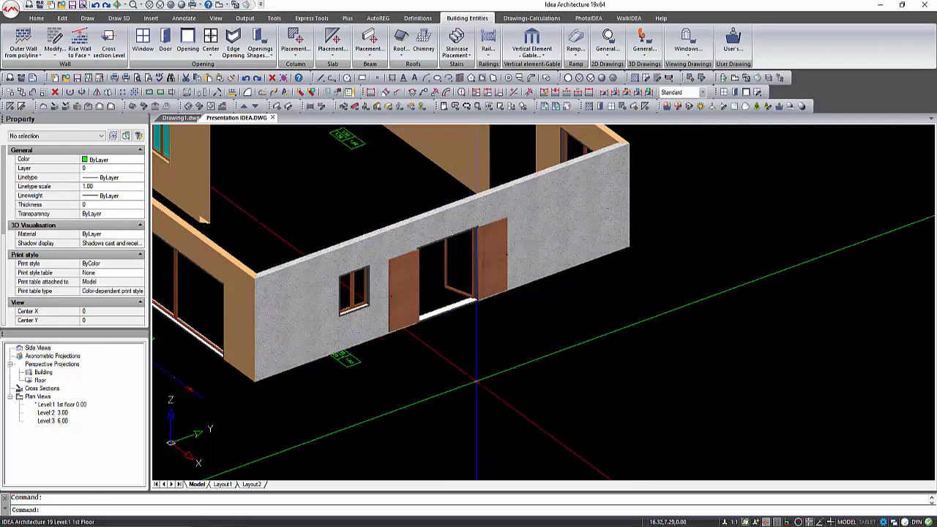
mouse_move(470, 371)
mouse_down()
mouse_move(460, 371)
mouse_move(486, 378)
mouse_up()
scroll(568, 280, up, 2)
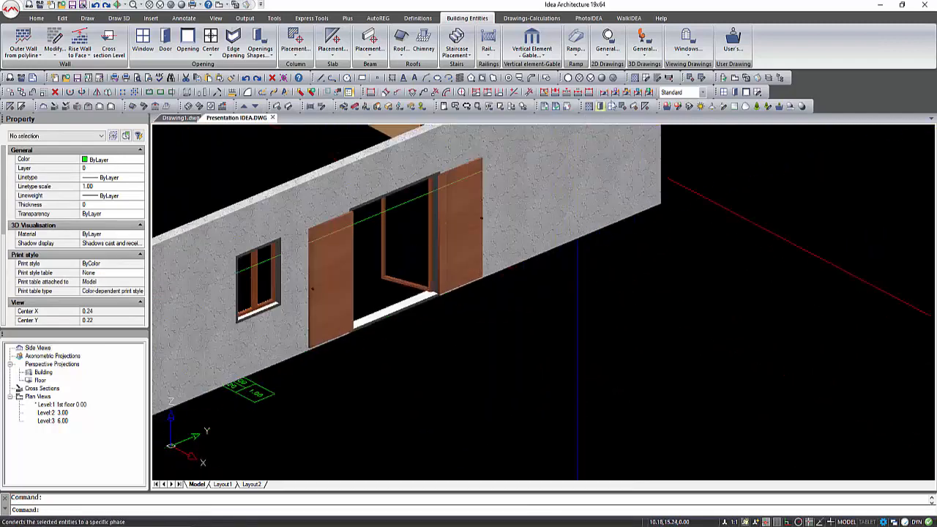
Step: In plan view, save the drawing and switch the XRef layer on for the plan view
click(735, 79)
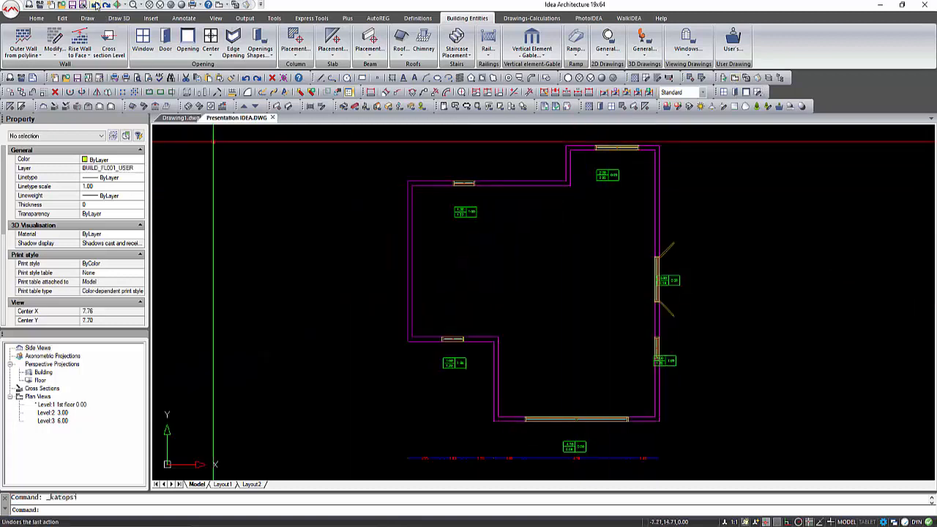
scroll(199, 202, down, 2)
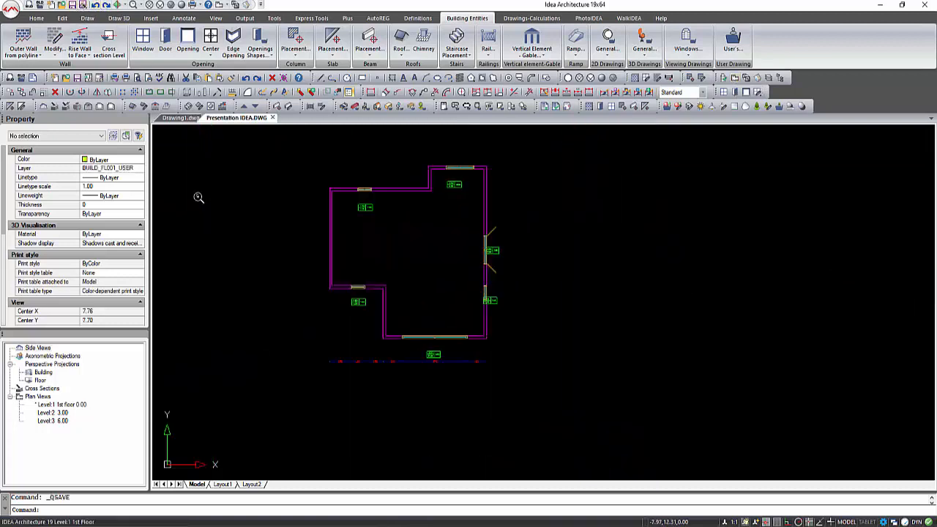
click(349, 320)
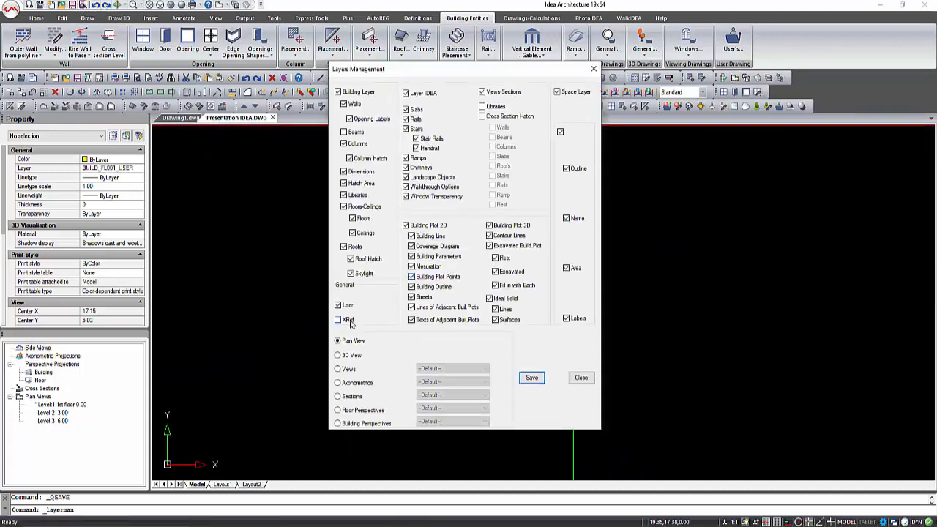
click(532, 379)
Step: Delete the two windows on the long side wall next to the entrance and the dining area
click(490, 270)
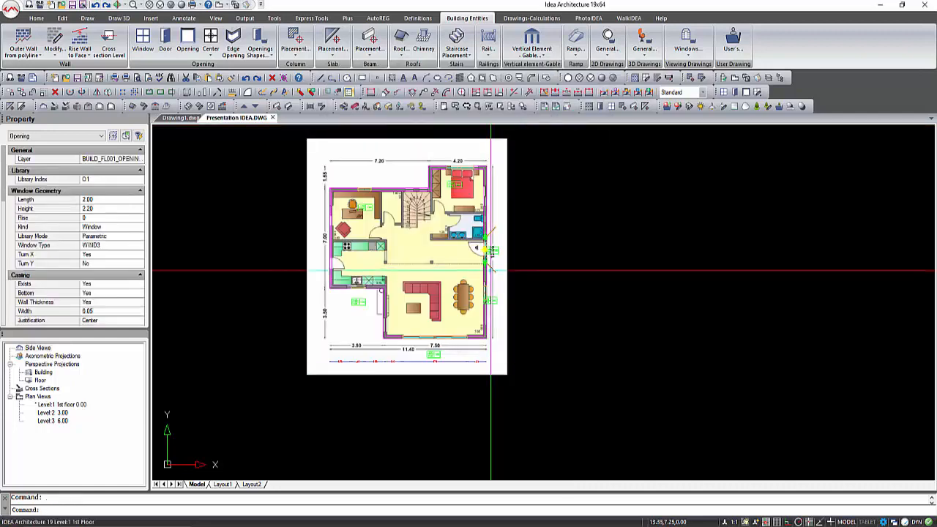
key(Delete)
scroll(486, 307, up, 2)
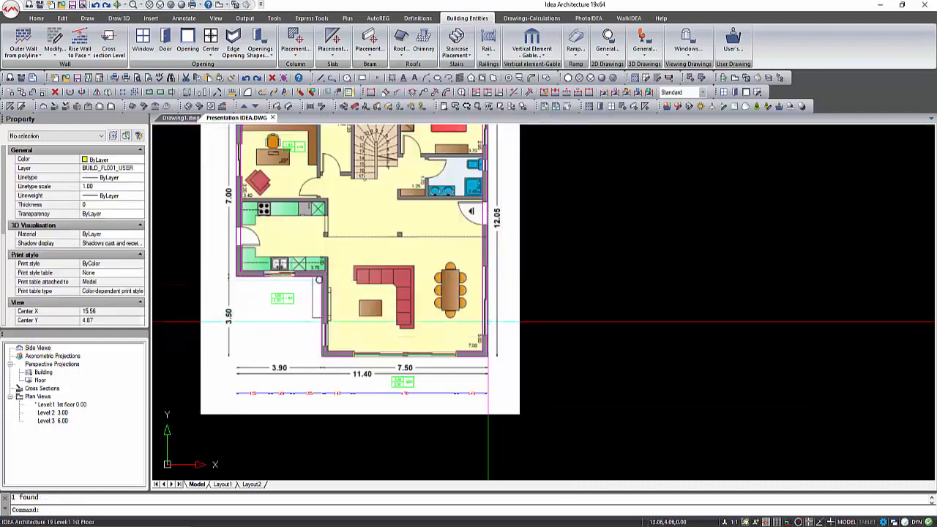
scroll(345, 307, down, 2)
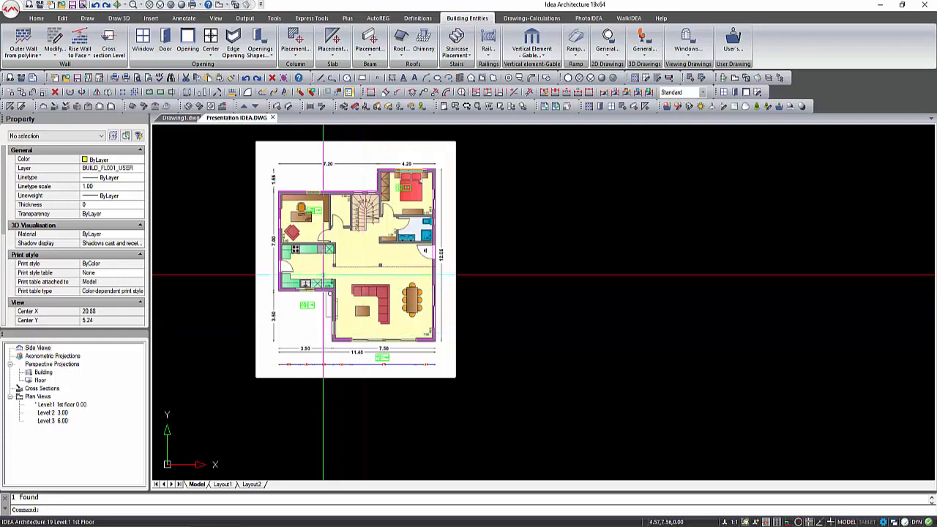
scroll(286, 202, up, 1)
Step: Place a window about 1.50 long in the office's outer side wall, tracing the opening on the reference plan
click(142, 41)
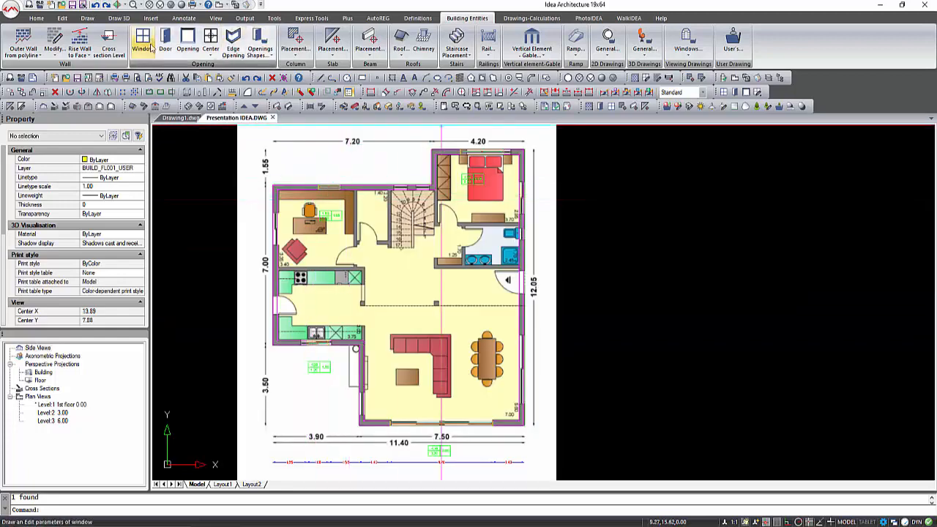
key(Return)
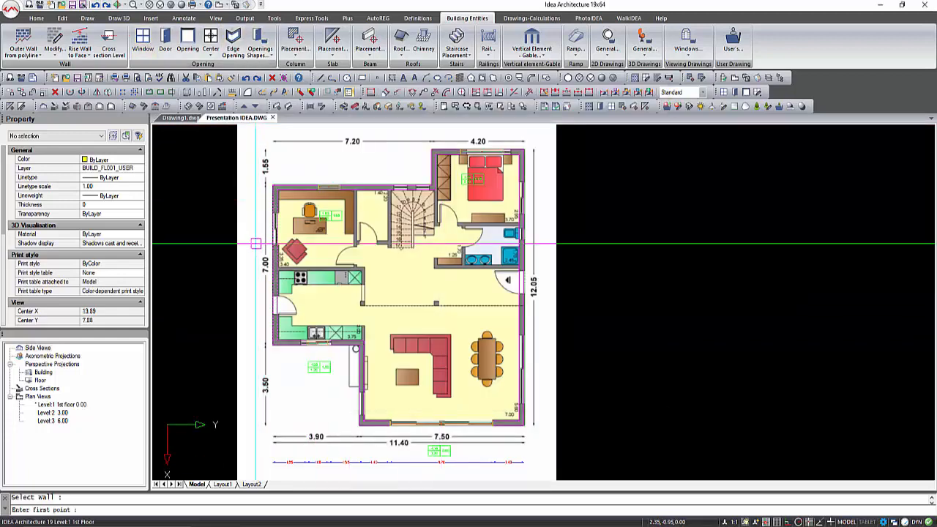
click(256, 243)
click(252, 212)
click(255, 230)
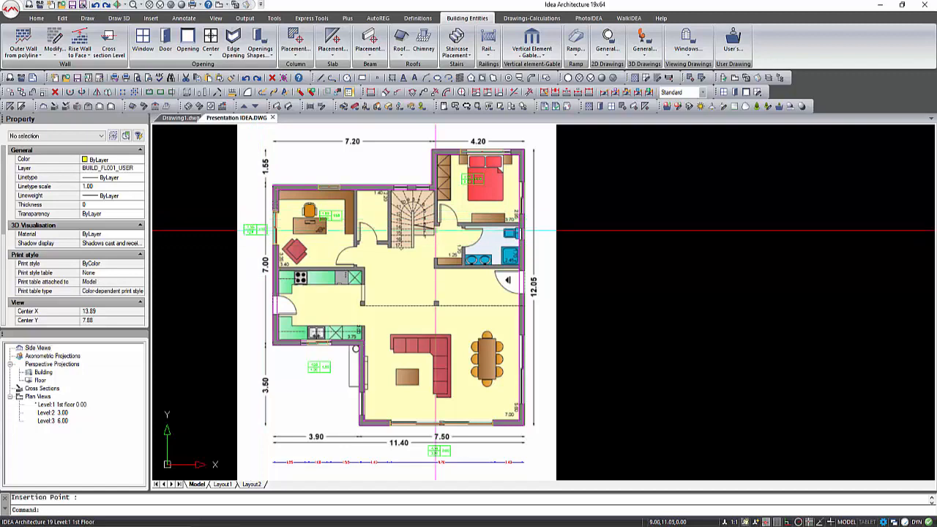
key(Escape)
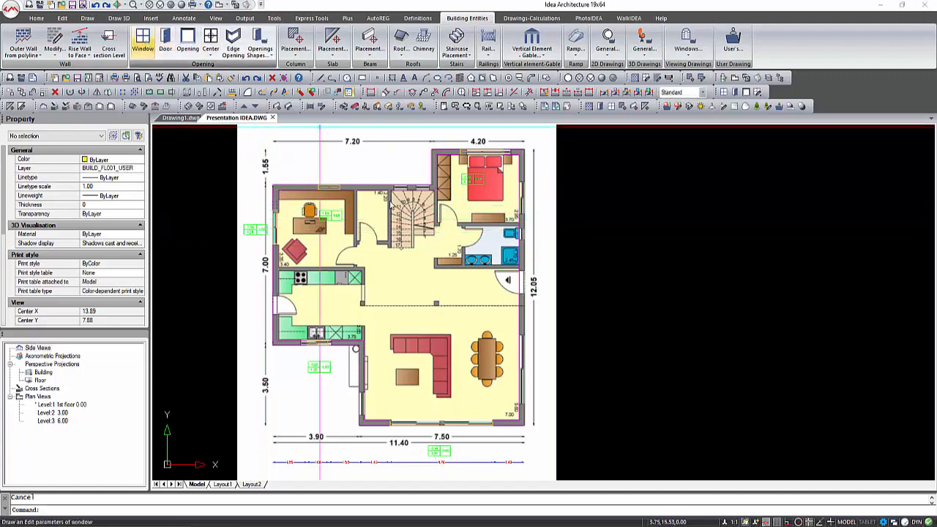
Step: Place a window about 1.45 long in the bedroom's outer side wall, matching the reference plan
click(143, 41)
key(Return)
scroll(528, 192, up, 3)
click(520, 183)
click(549, 174)
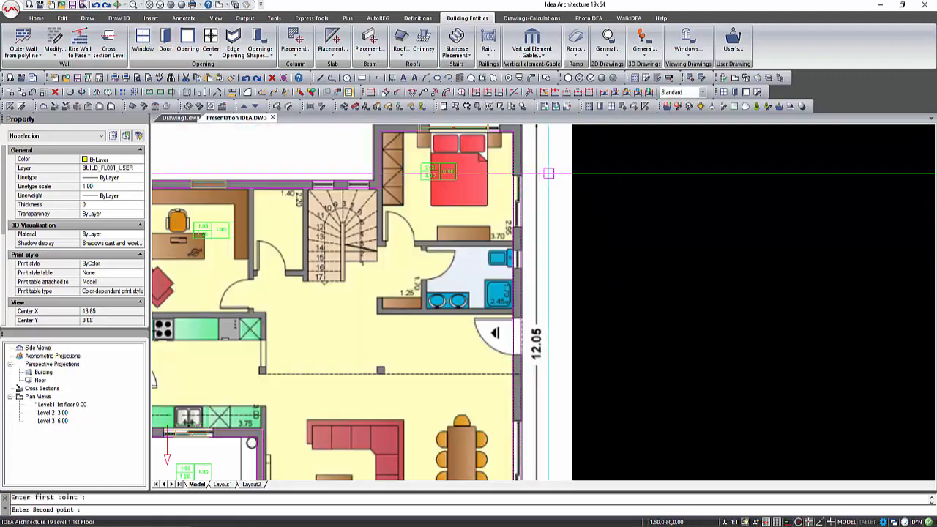
click(540, 227)
click(542, 213)
Step: Place a window about 3.05 long with height 1.20 and rise 1.00 in the side wall beside the dining table
key(Return)
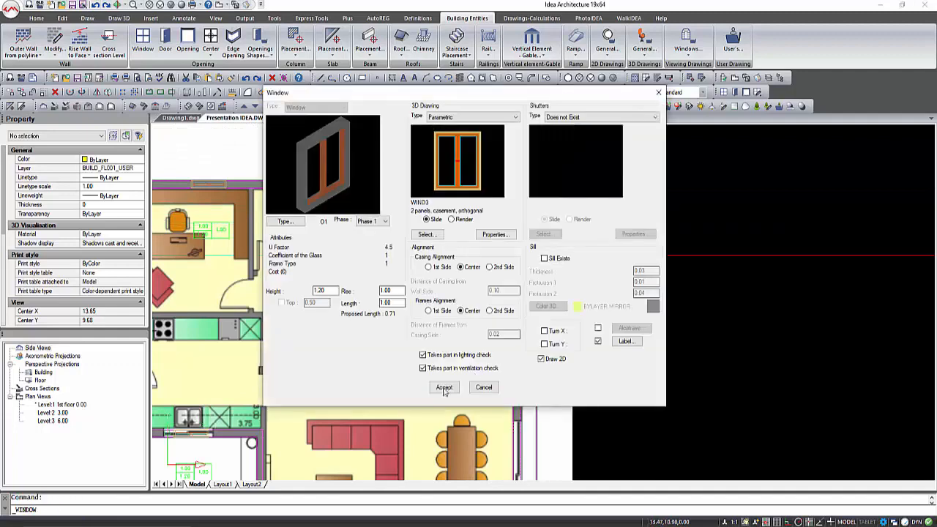
click(445, 389)
scroll(382, 174, down, 2)
click(468, 397)
click(479, 397)
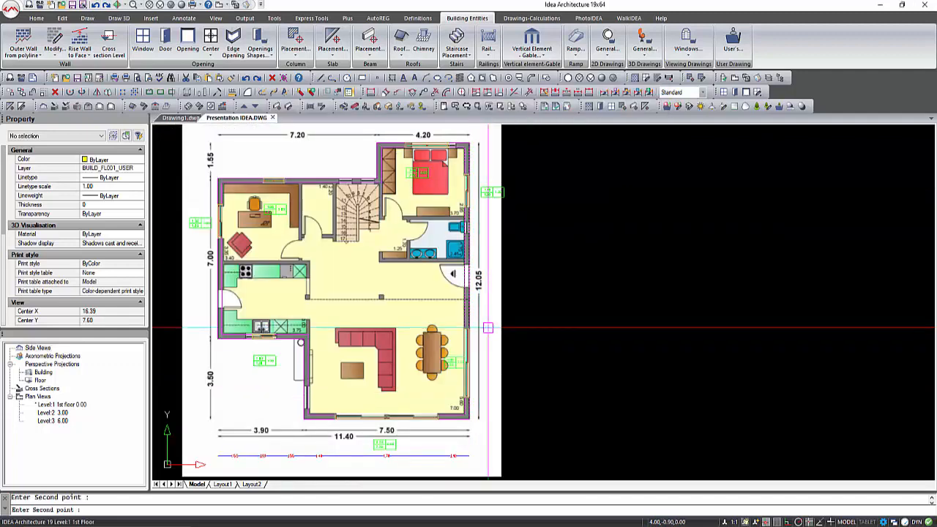
click(488, 328)
click(493, 361)
Step: Place a WIND1 type window about 0.50 long in the bathroom's outer wall and adjust it with its grips
click(144, 40)
click(371, 221)
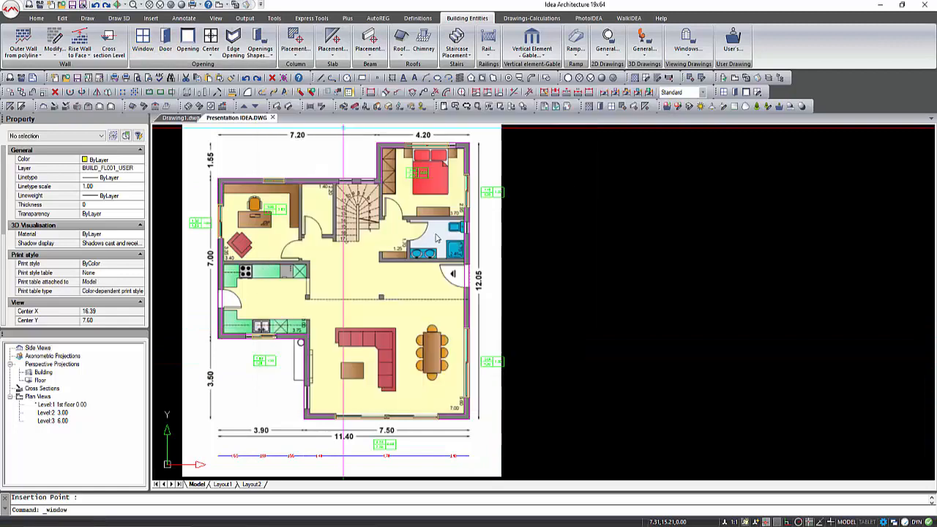
click(428, 211)
click(552, 388)
click(445, 388)
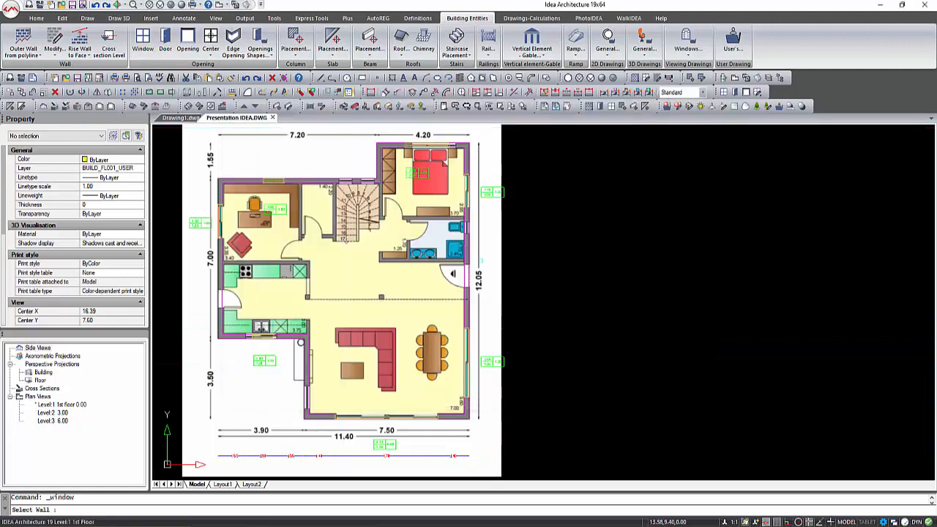
scroll(465, 226, up, 5)
click(484, 211)
click(509, 203)
click(508, 245)
click(513, 226)
click(476, 225)
scroll(505, 278, down, 8)
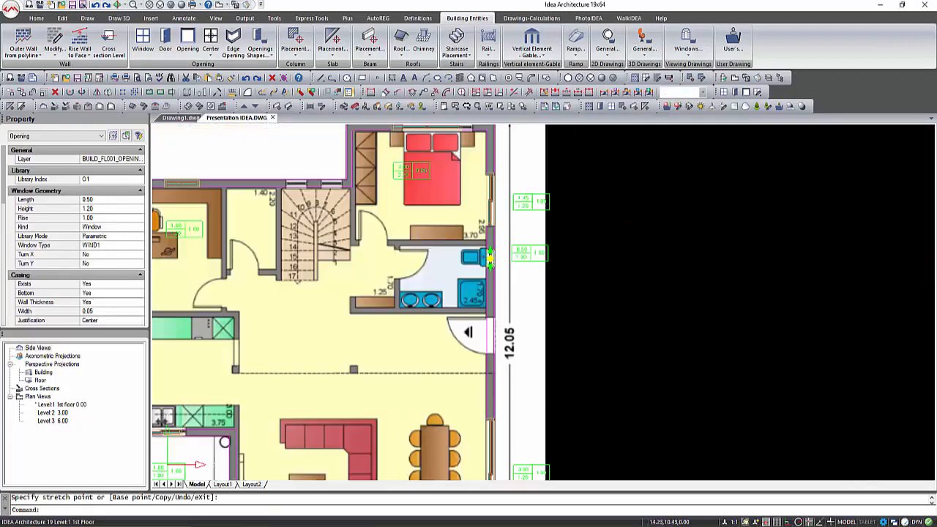
key(Escape)
Step: Change the length of the kitchen window above the sink to match the opening on the reference plan
scroll(331, 381, up, 5)
double_click(360, 315)
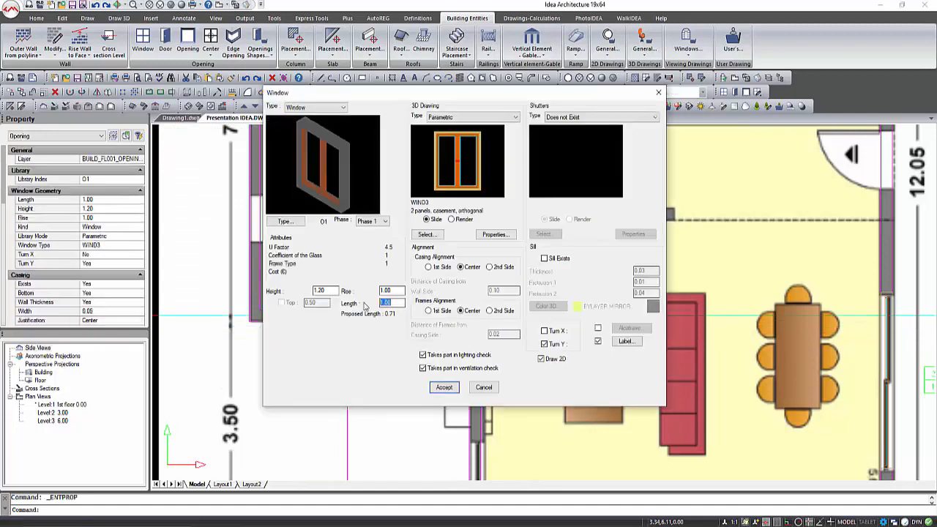
click(442, 388)
scroll(372, 380, down, 3)
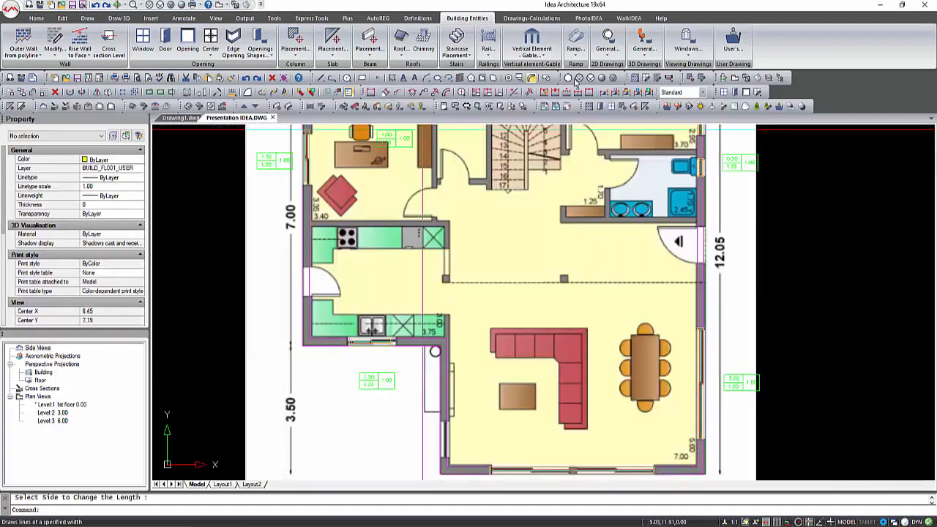
Step: In the 3D view, set the dining area's side wall window to a length of 3.00 and save the drawing
click(745, 78)
double_click(589, 377)
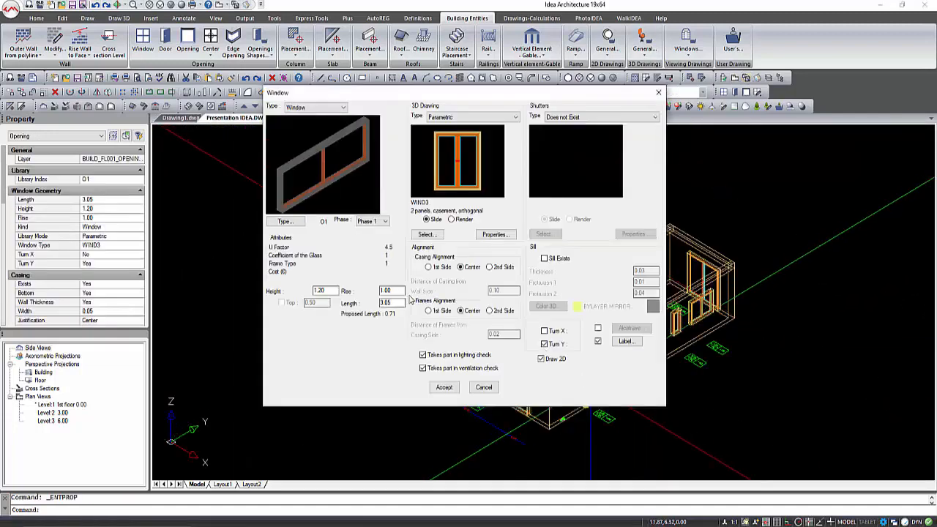
click(444, 387)
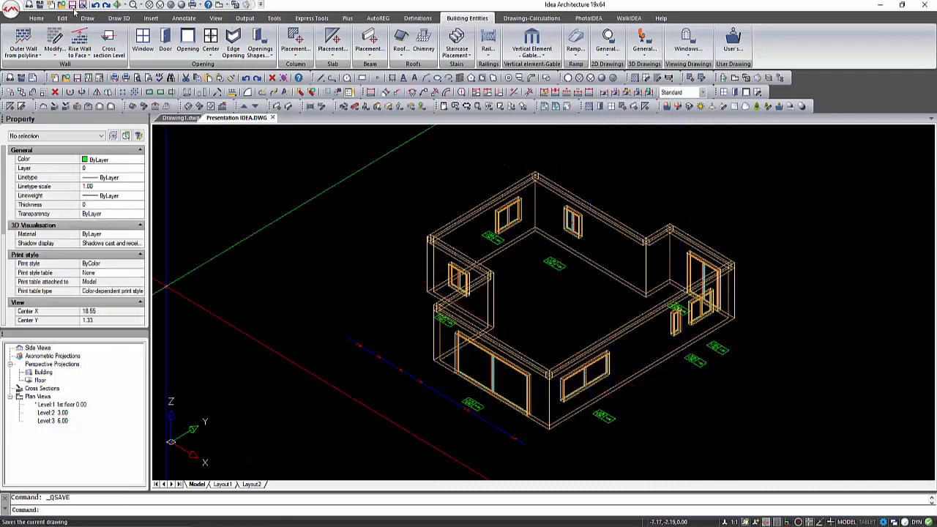
Step: In plan view, place a DOOR1 door 2.20 high at the main entrance in the side wall, opening inwards
click(734, 78)
scroll(652, 183, up, 6)
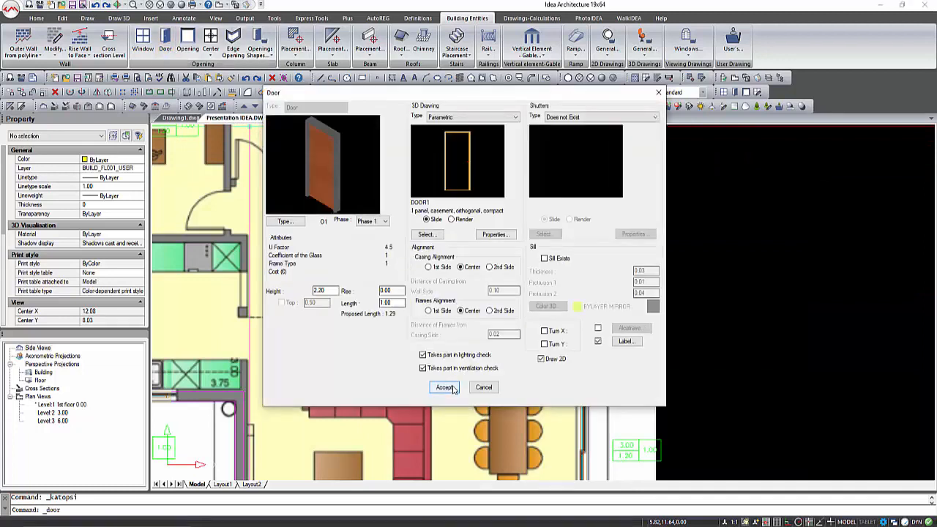
click(445, 387)
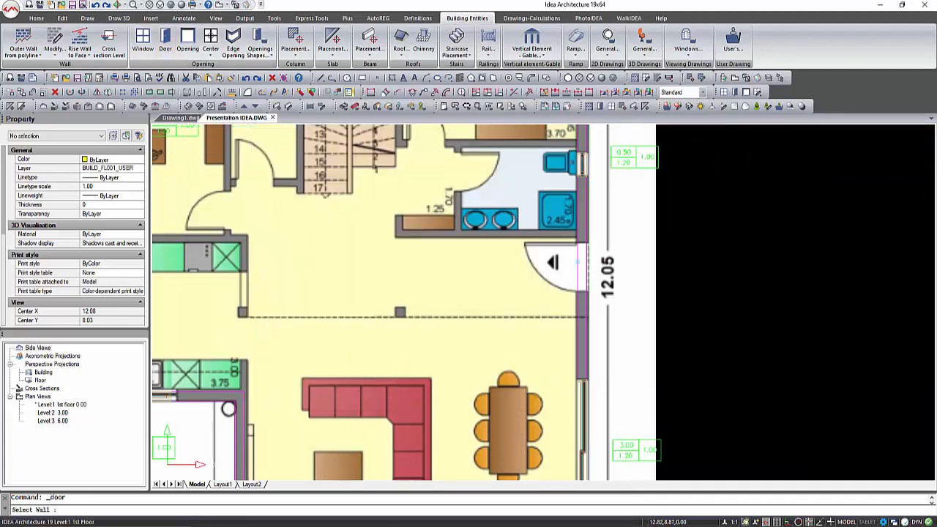
click(597, 242)
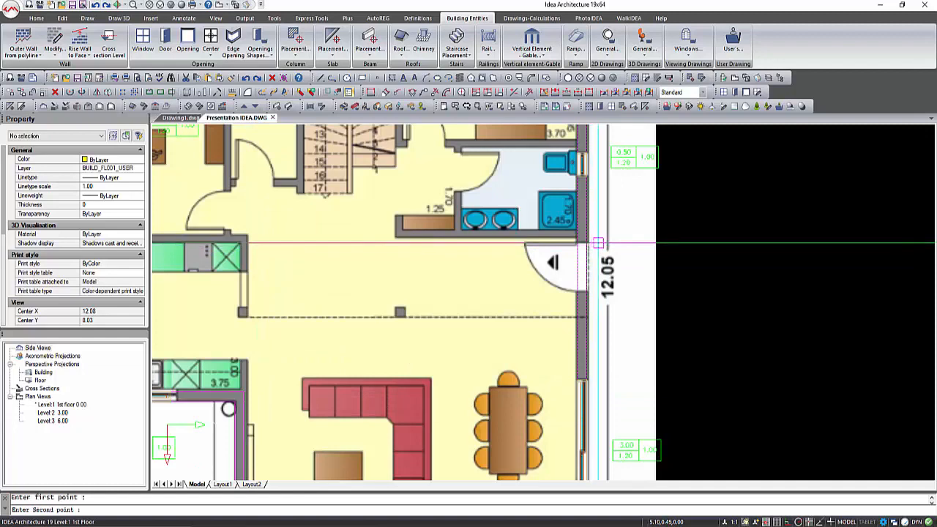
click(598, 284)
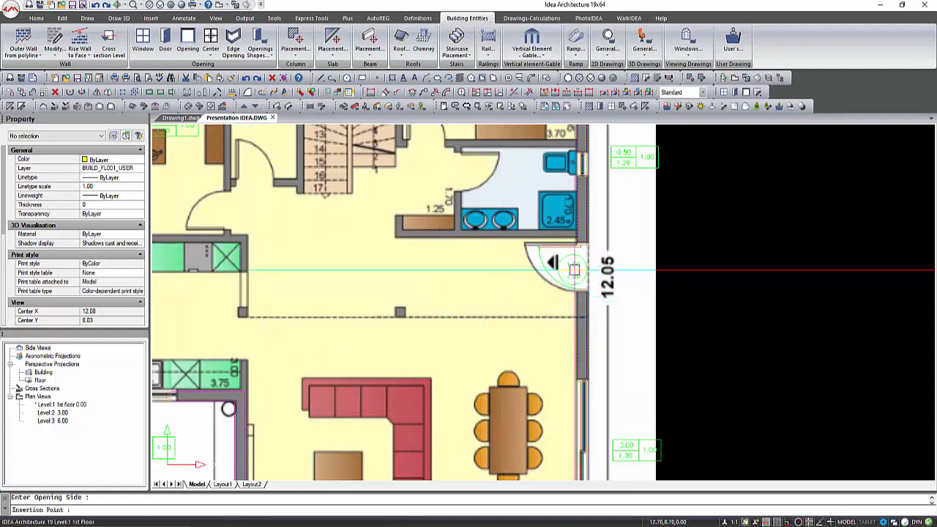
click(574, 269)
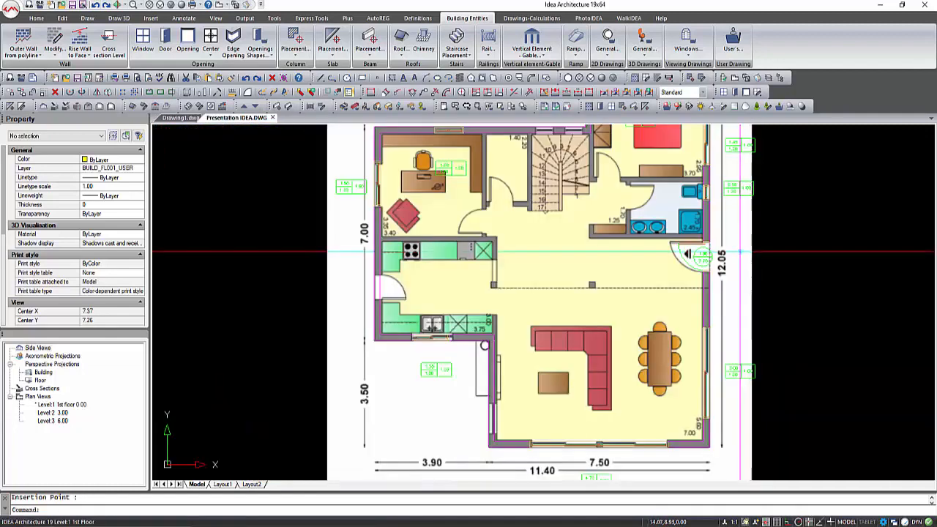
Step: Place a door at the kitchen's outer side wall opening on the reference plan, opening inwards, and save the drawing
key(Return)
click(441, 388)
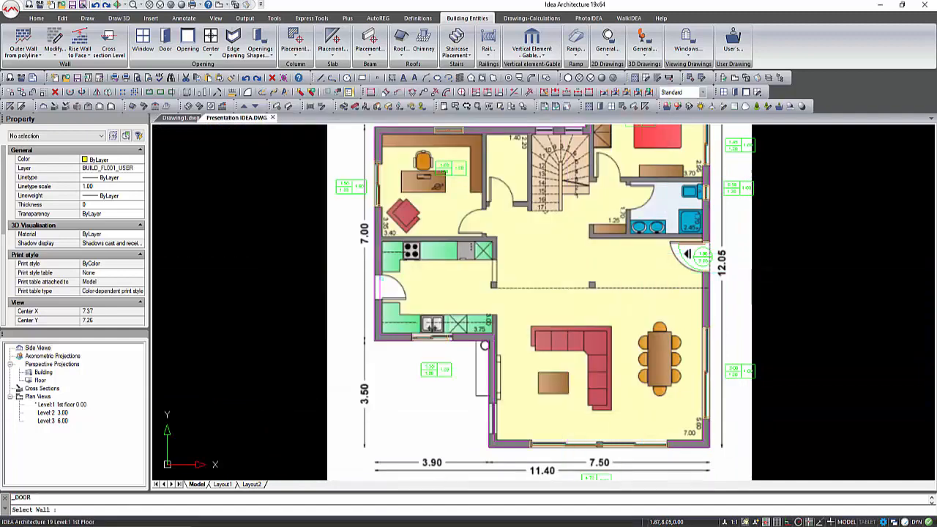
click(378, 280)
click(360, 300)
click(356, 277)
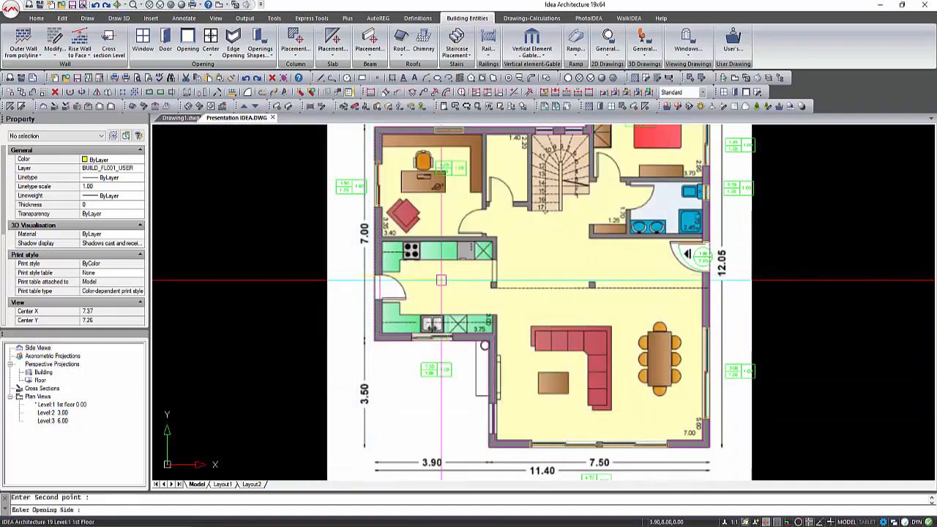
click(441, 279)
click(416, 293)
key(ctrl+s)
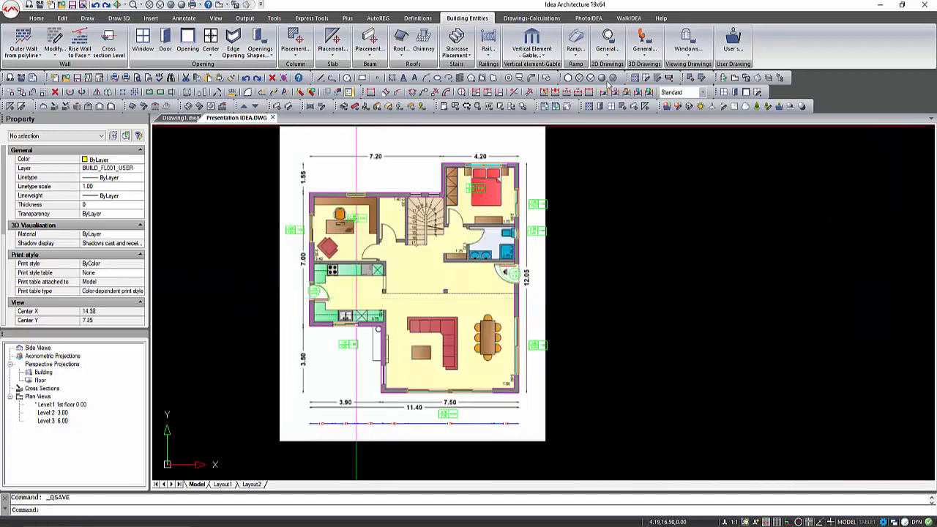
Step: In the realistic 3D view, apply the library material "Traditional door, 1 panel 1" to the entrance door's frame
click(746, 77)
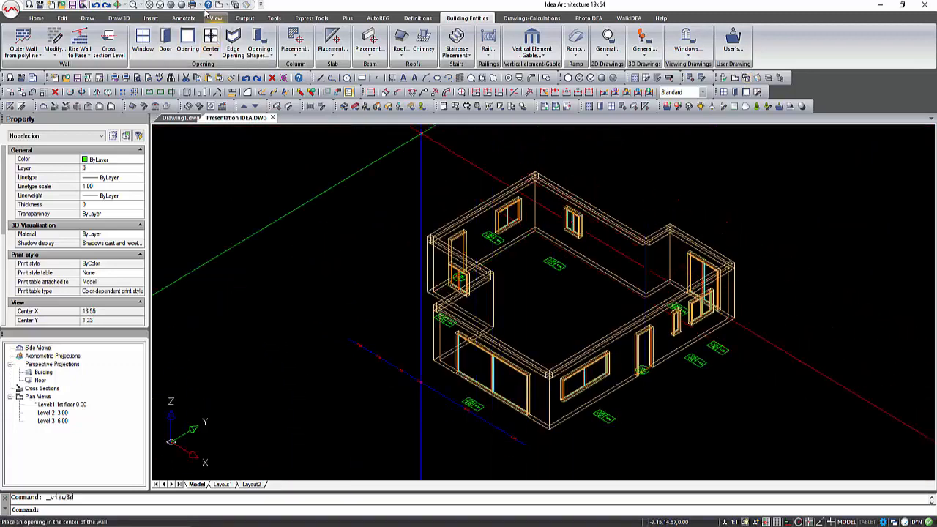
click(183, 5)
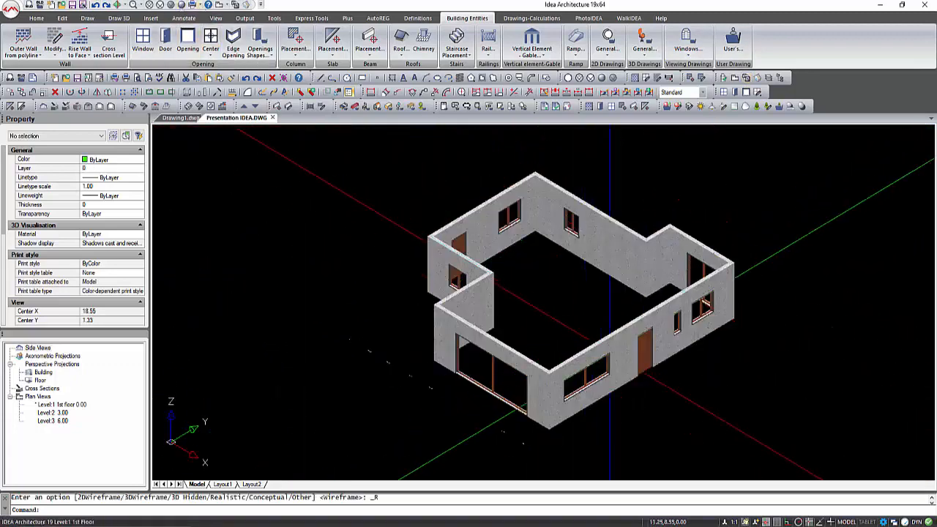
scroll(700, 371, up, 3)
scroll(700, 371, up, 2)
double_click(573, 360)
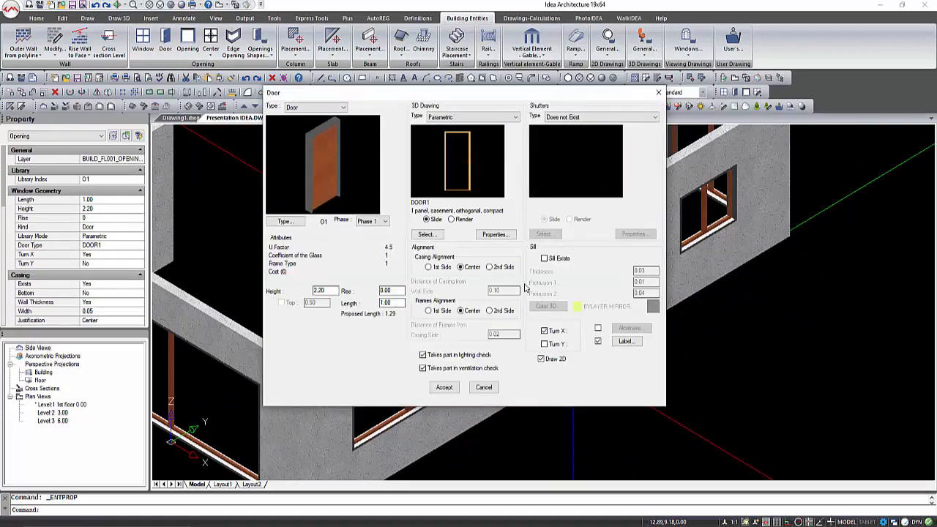
click(497, 235)
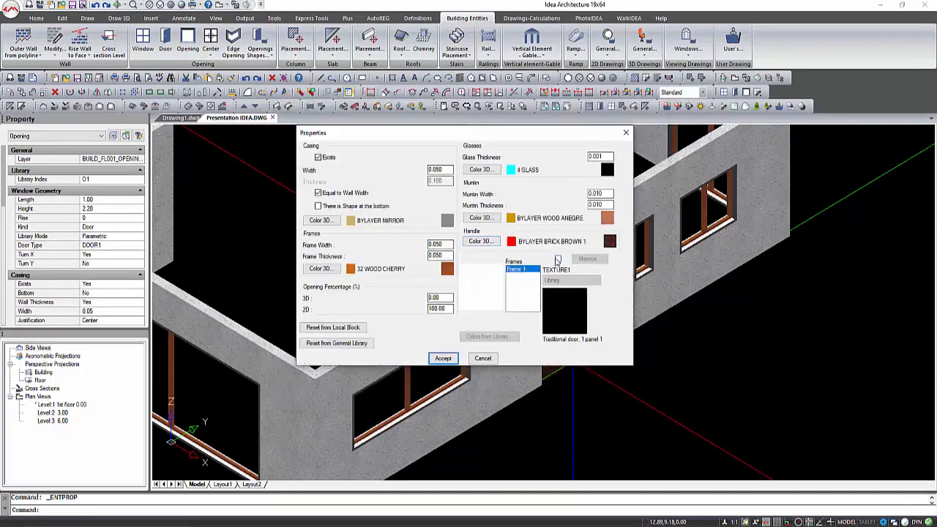
click(588, 260)
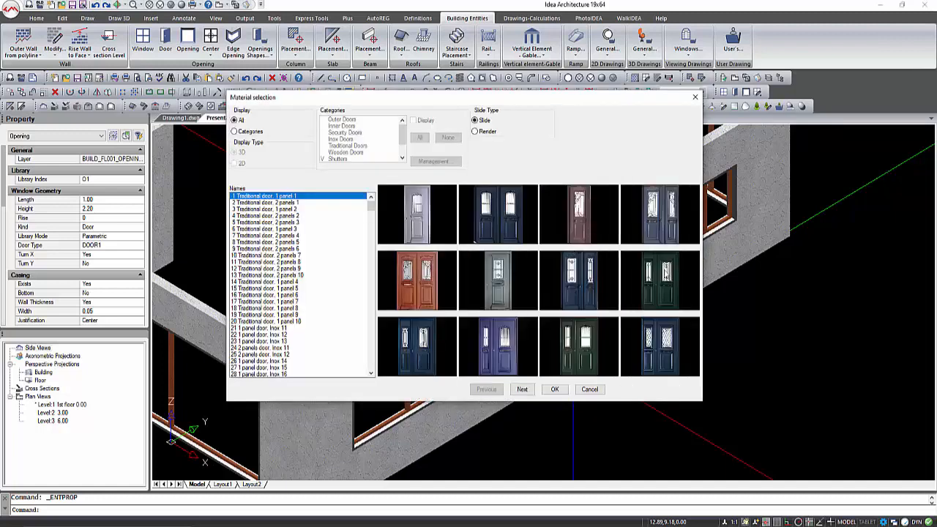
click(555, 389)
click(444, 359)
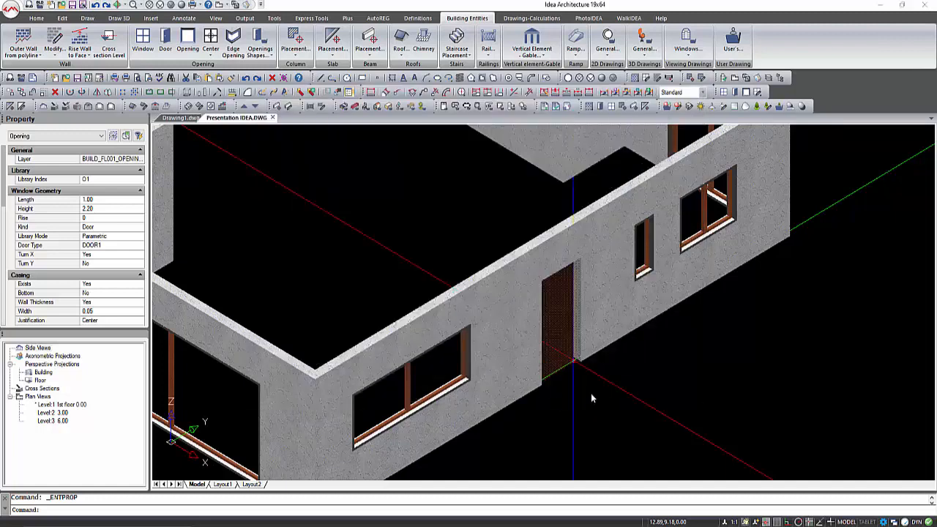
click(444, 387)
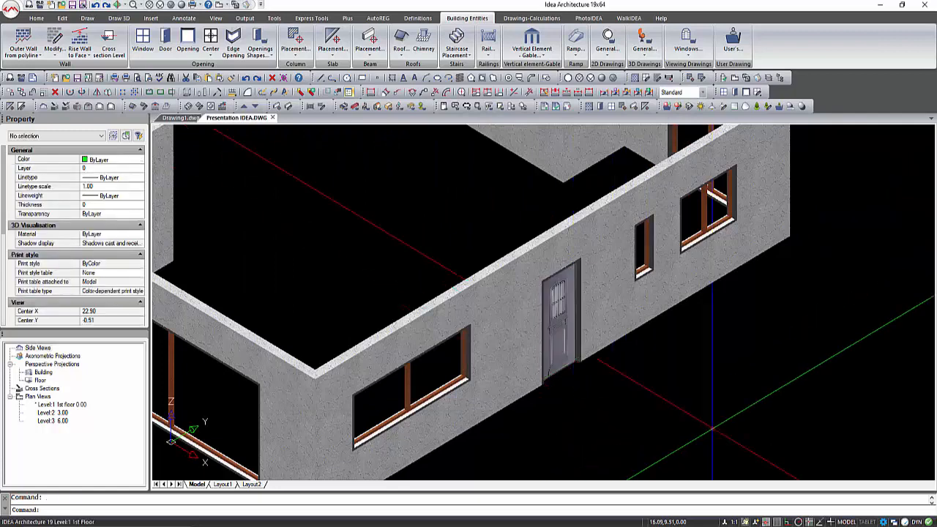
scroll(733, 376, down, 2)
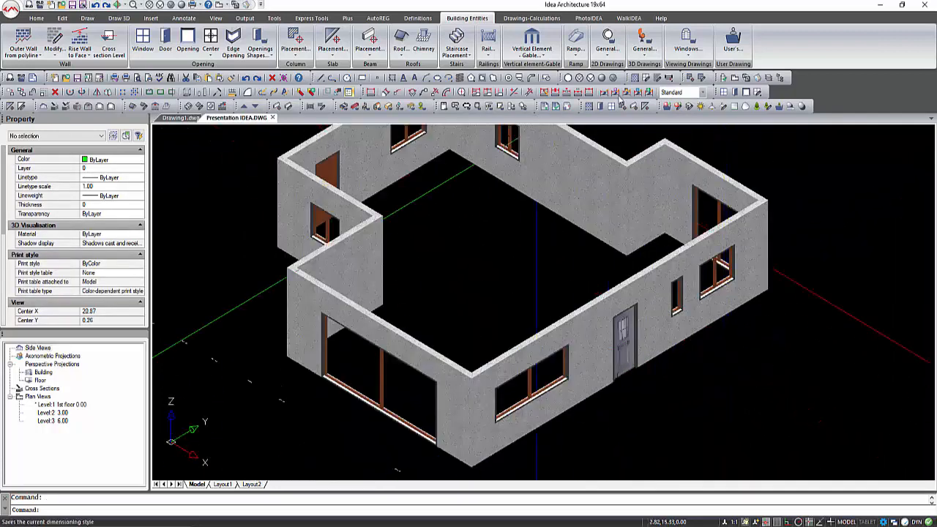
Step: In plan view, create a 0.14 thick floor slab at elevation -0.14 by tracing the building's outer wall corners
click(737, 78)
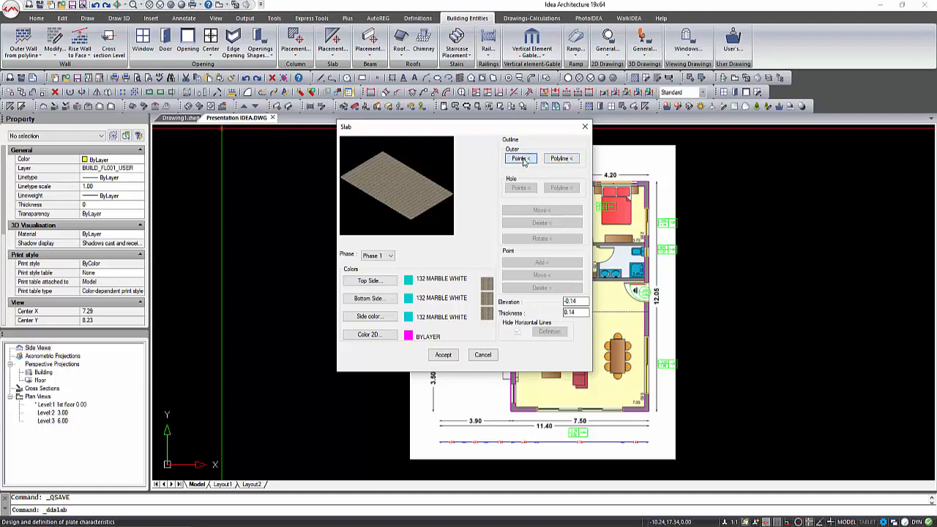
click(520, 159)
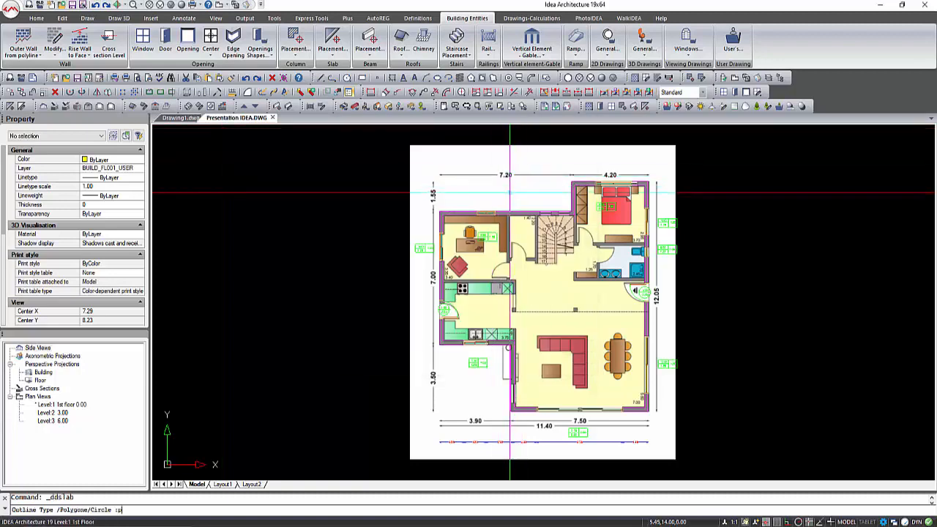
scroll(509, 193, up, 3)
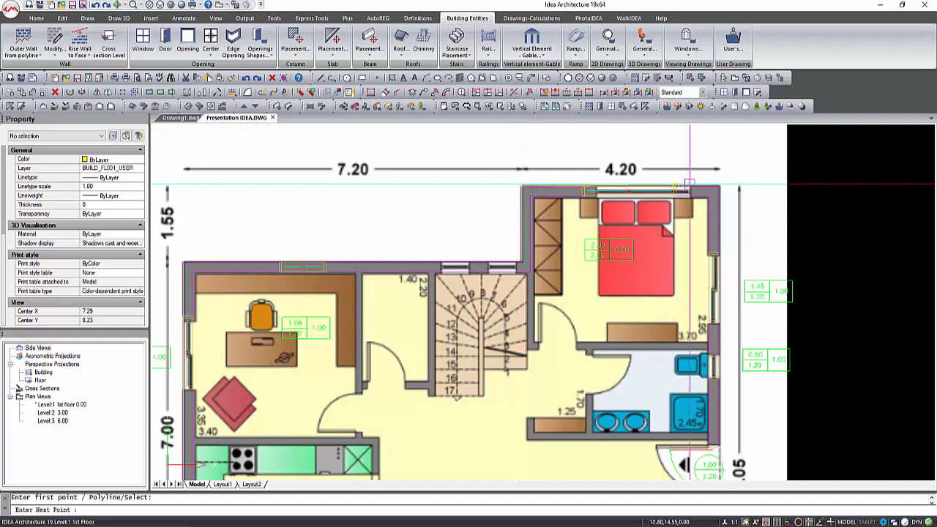
scroll(716, 189, down, 5)
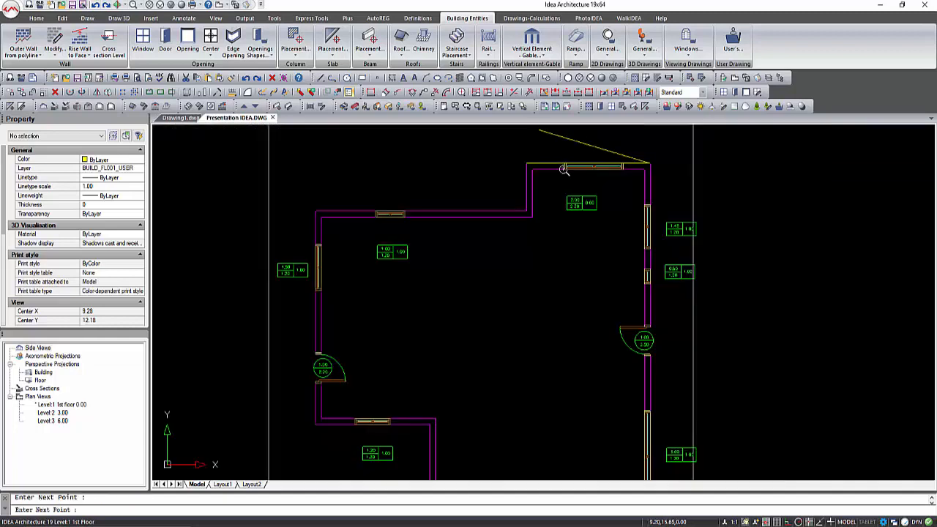
scroll(525, 295, up, 5)
click(525, 295)
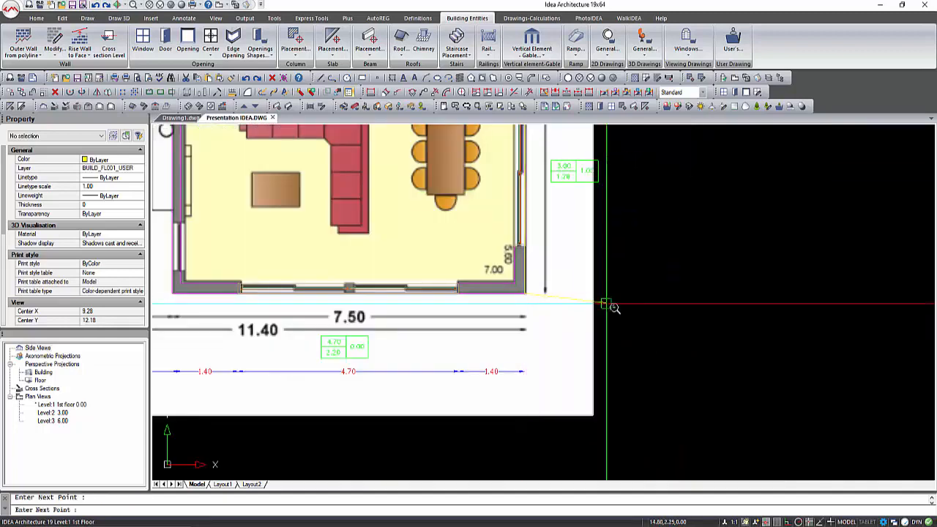
scroll(723, 307, down, 2)
scroll(499, 305, up, 2)
click(529, 300)
scroll(516, 347, down, 1)
scroll(517, 347, up, 3)
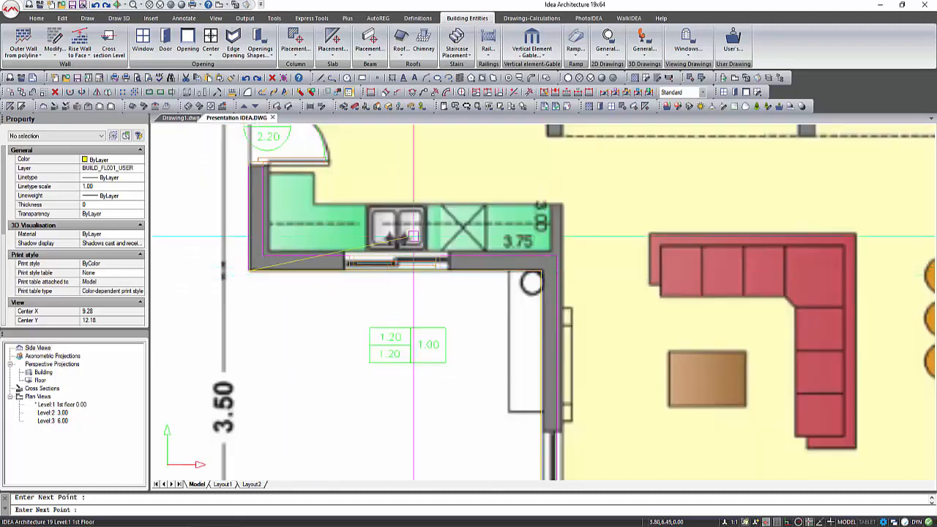
scroll(414, 236, down, 3)
scroll(379, 288, up, 2)
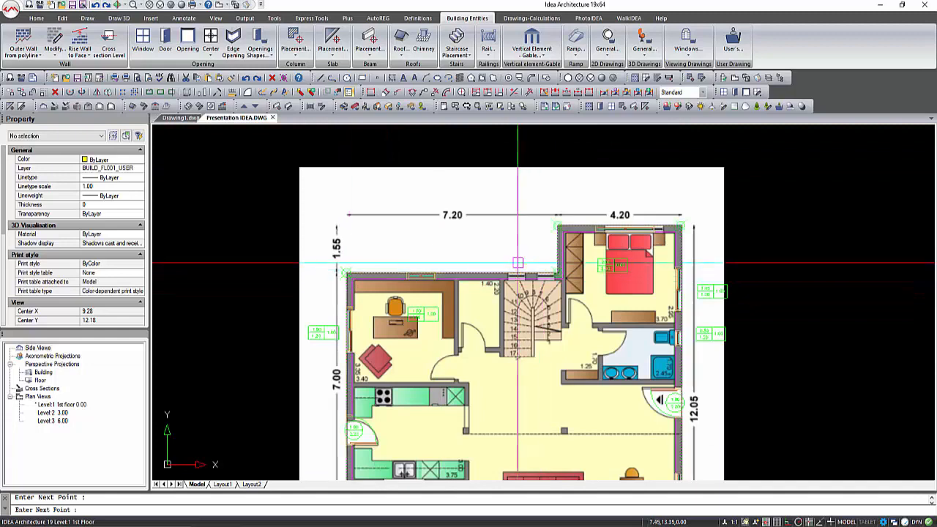
right_click(550, 281)
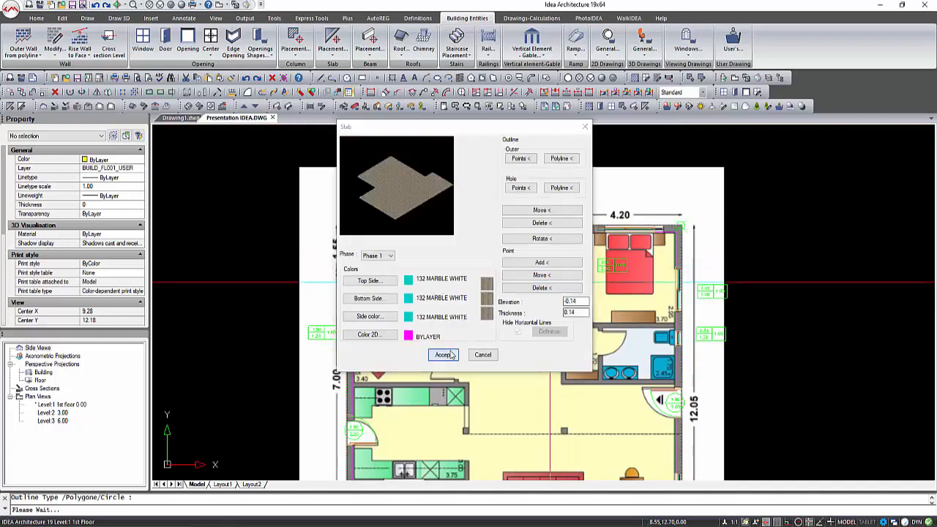
click(444, 355)
Step: Show the model in 3D with the Realistic visual style and examine the floor slab from the entrance side
click(746, 77)
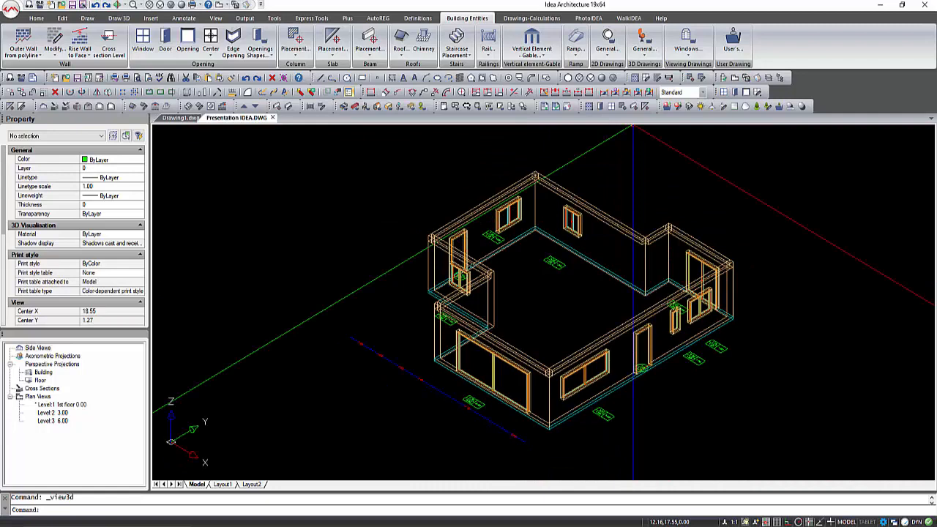
click(170, 6)
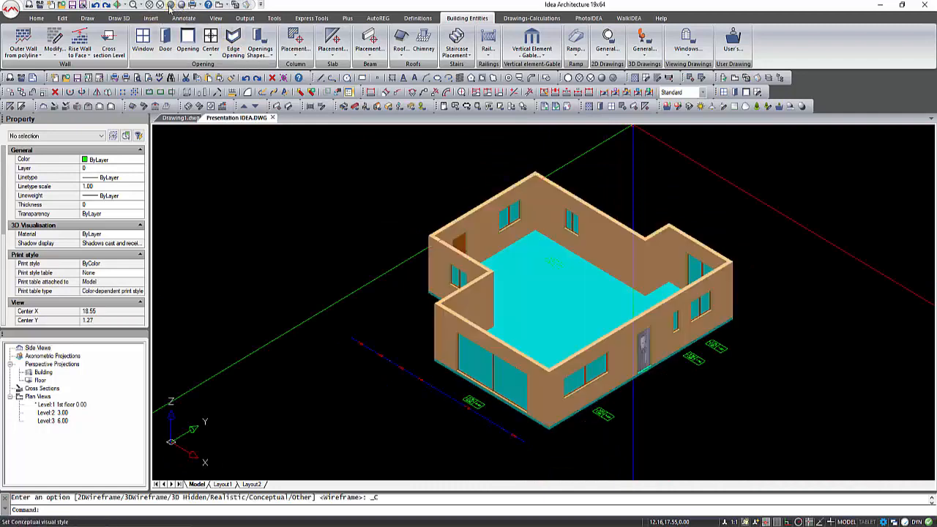
click(181, 5)
ctrl+middle_drag(591, 364, 397, 362)
scroll(388, 301, up, 3)
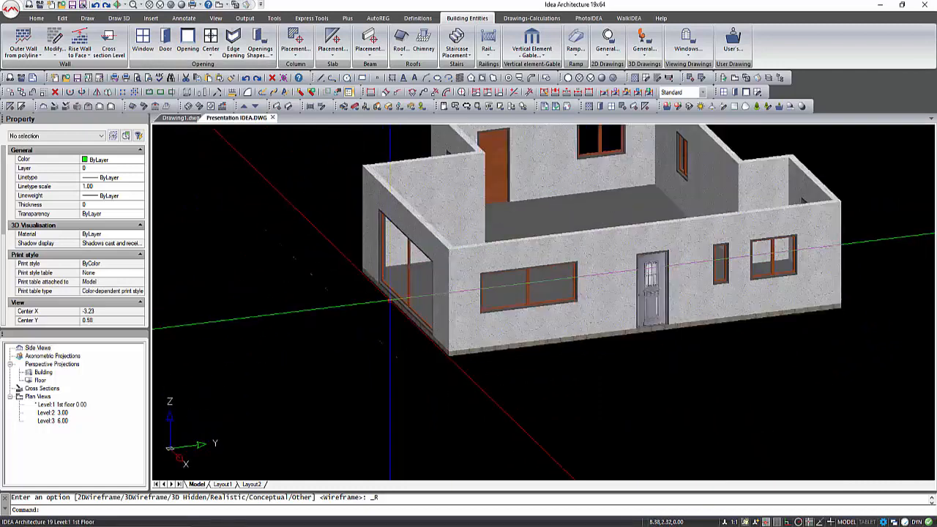
Step: Try stretching the floor slab's edge outward beyond the living room's large window, and undo the stretch
click(388, 301)
click(405, 315)
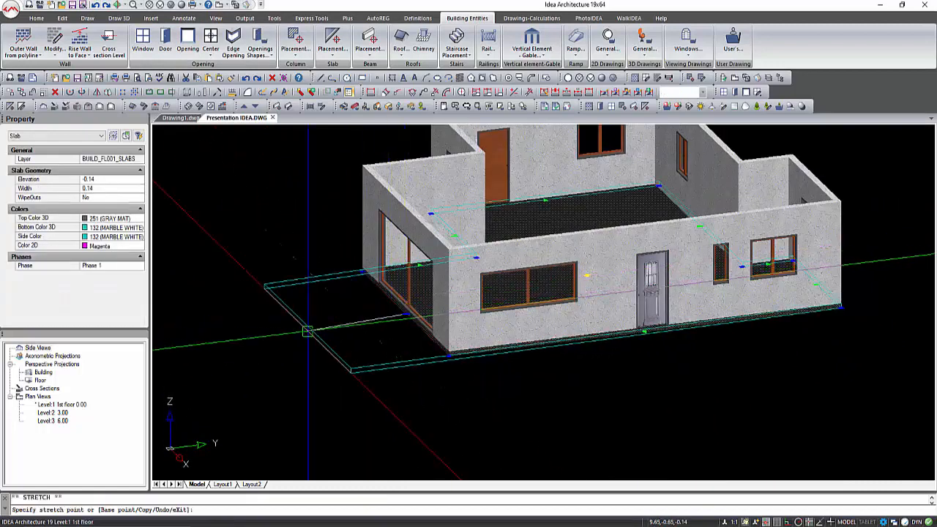
click(269, 328)
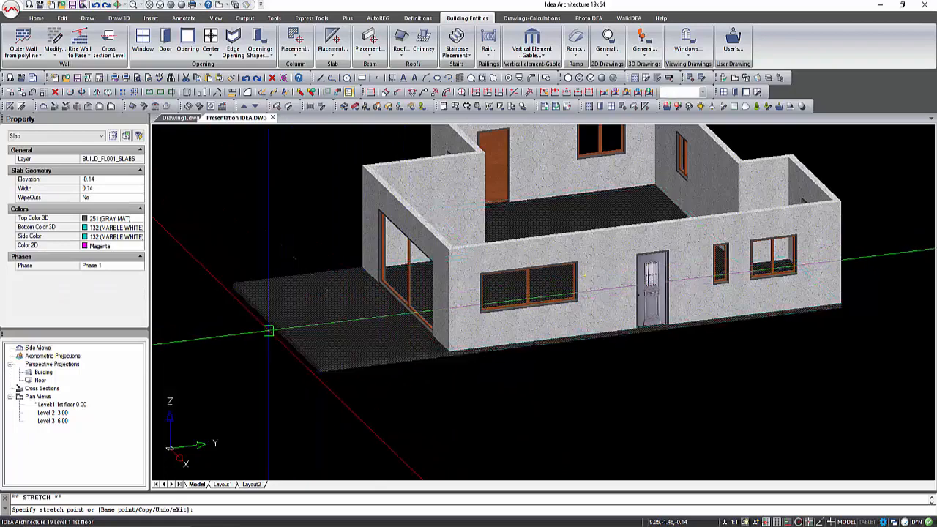
key(Escape)
mouse_move(280, 391)
shift+middle_down()
mouse_move(546, 392)
mouse_move(263, 399)
shift+middle_up()
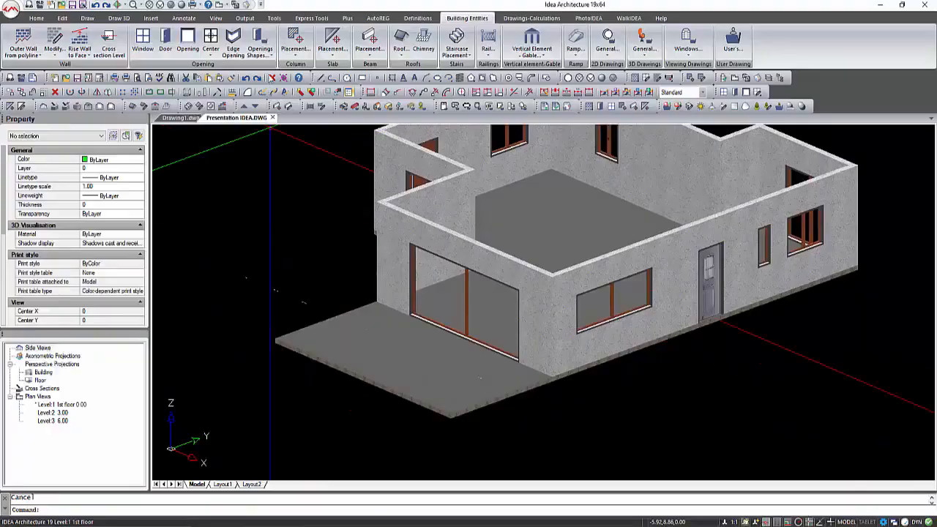
click(95, 7)
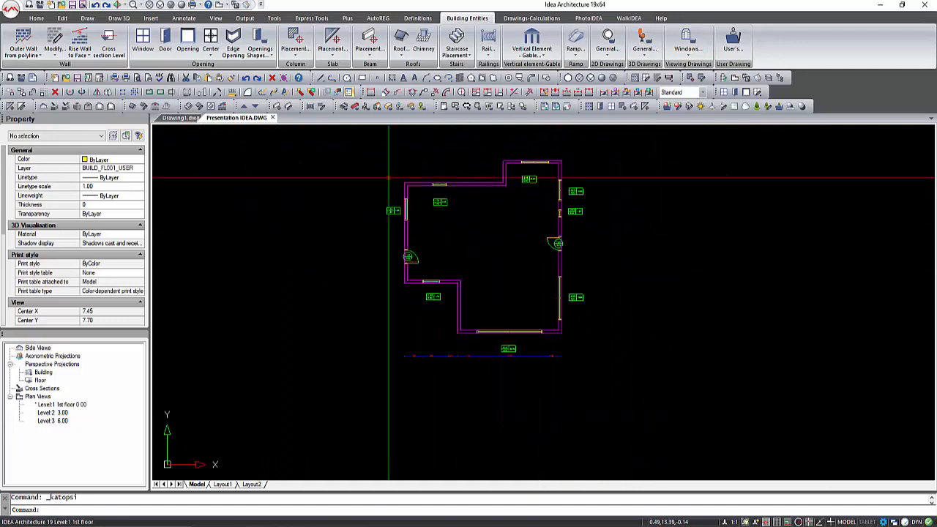
Step: In plan view, draw a rectangle filling the exterior corner between the kitchen wall and the living room wall
click(362, 77)
scroll(467, 272, up, 3)
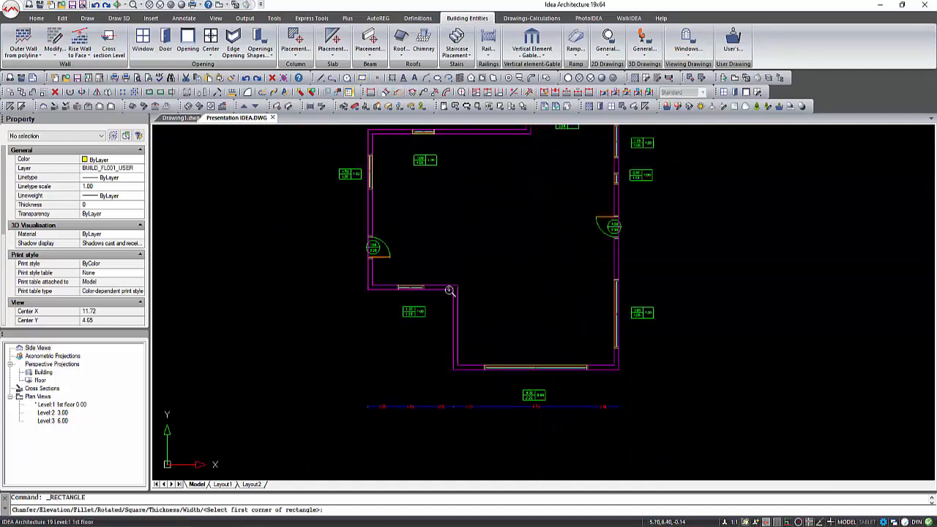
click(368, 290)
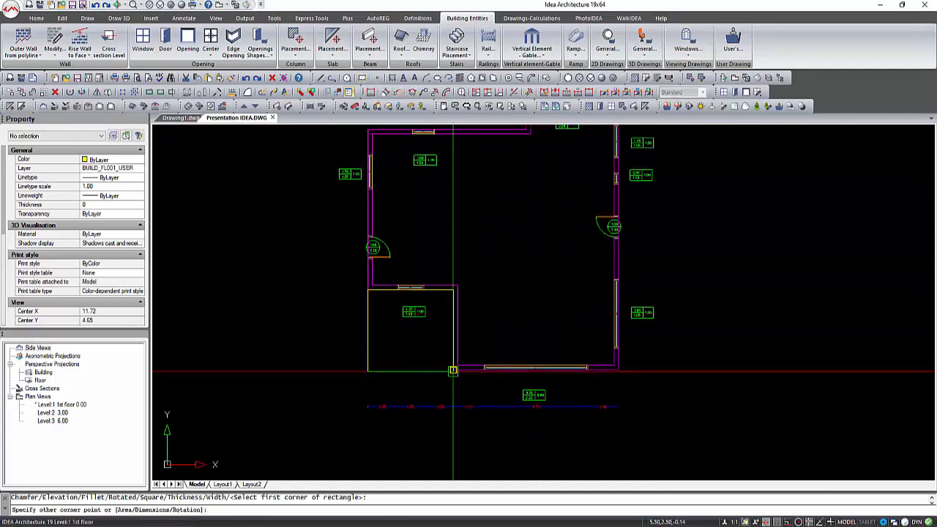
click(453, 370)
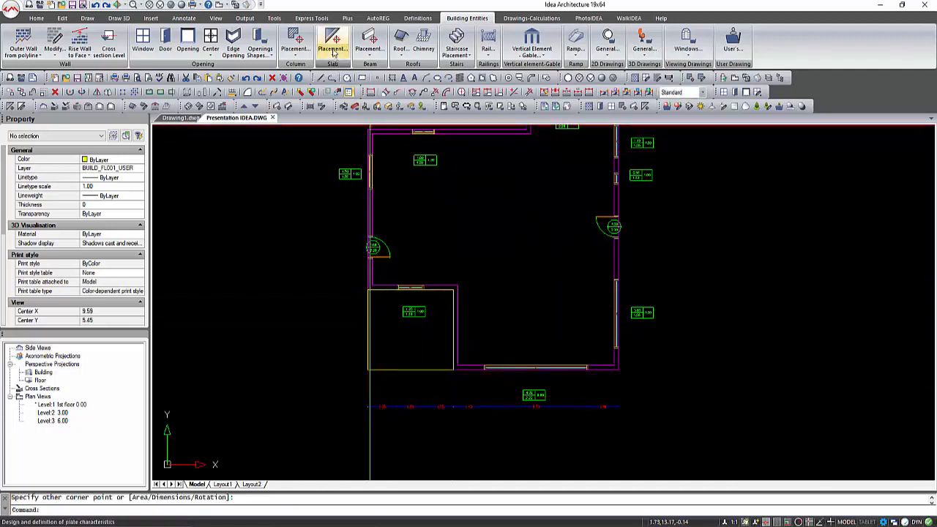
Step: Create a 0.14 thick veranda slab at elevation -0.14 from the rectangle outside the kitchen
click(333, 48)
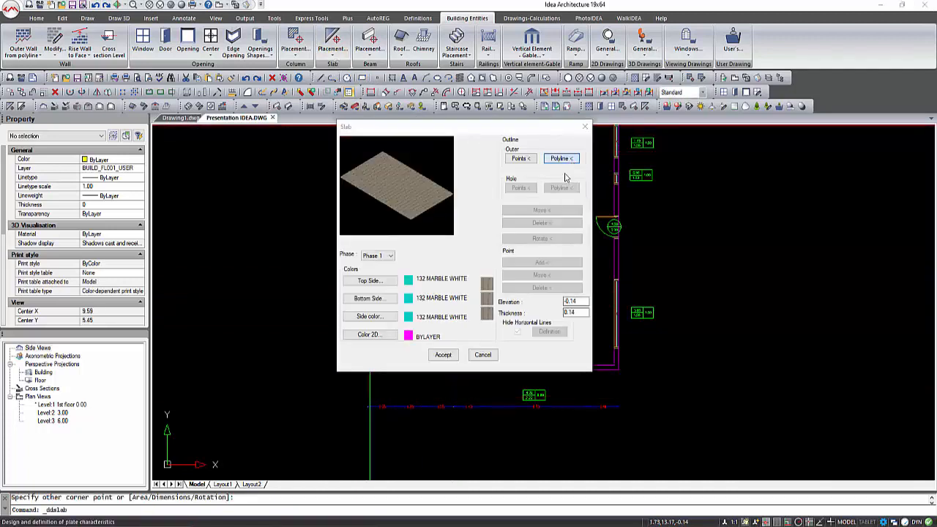
click(560, 159)
click(410, 369)
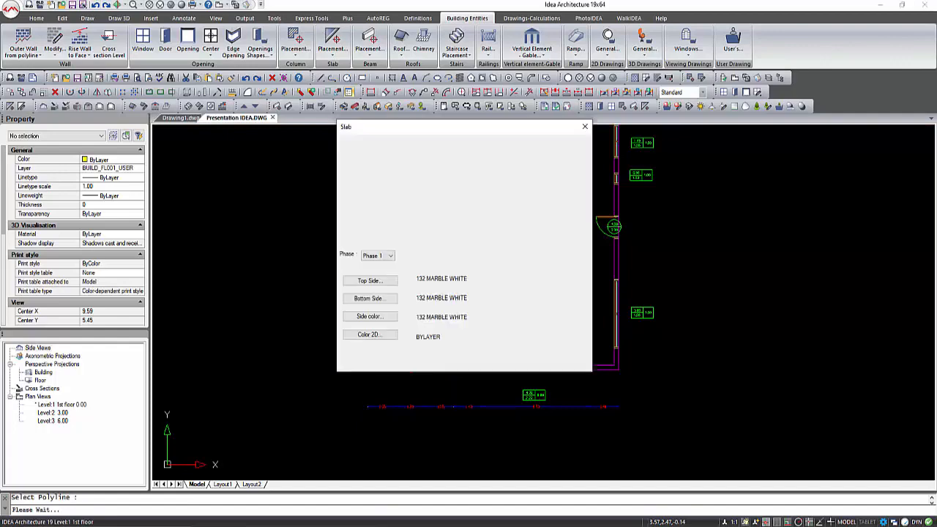
click(444, 357)
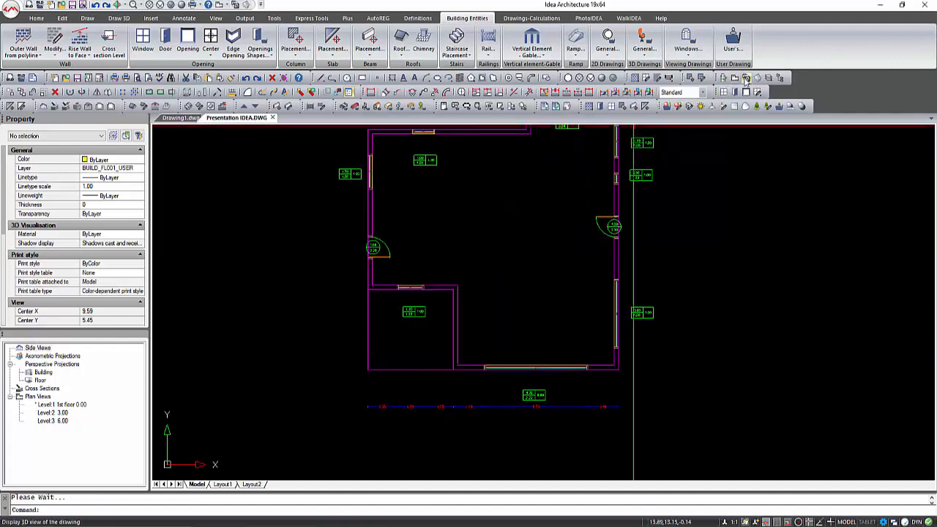
Step: Examine the new veranda slab in the realistic 3D view and return to the plan view
click(745, 79)
click(182, 5)
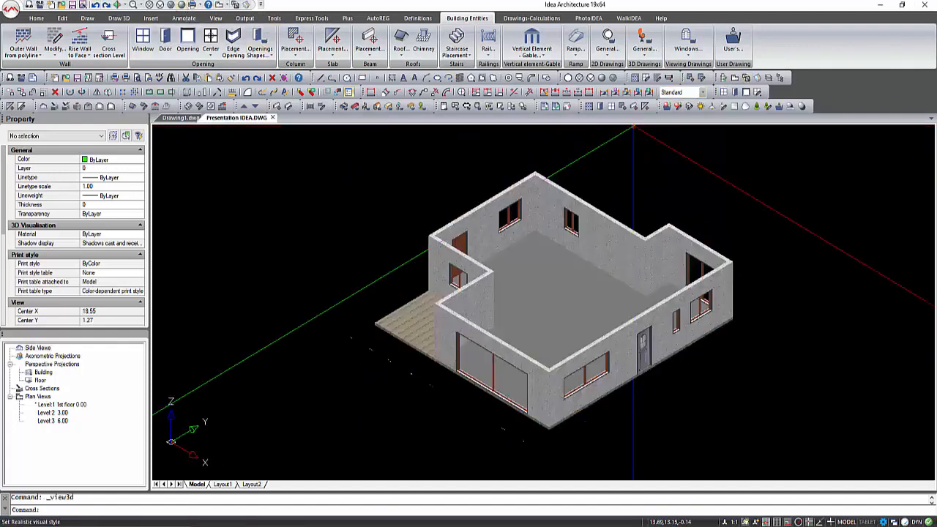
mouse_move(510, 352)
shift+middle_down()
mouse_move(636, 370)
mouse_move(485, 365)
mouse_move(562, 374)
mouse_move(483, 354)
shift+middle_up()
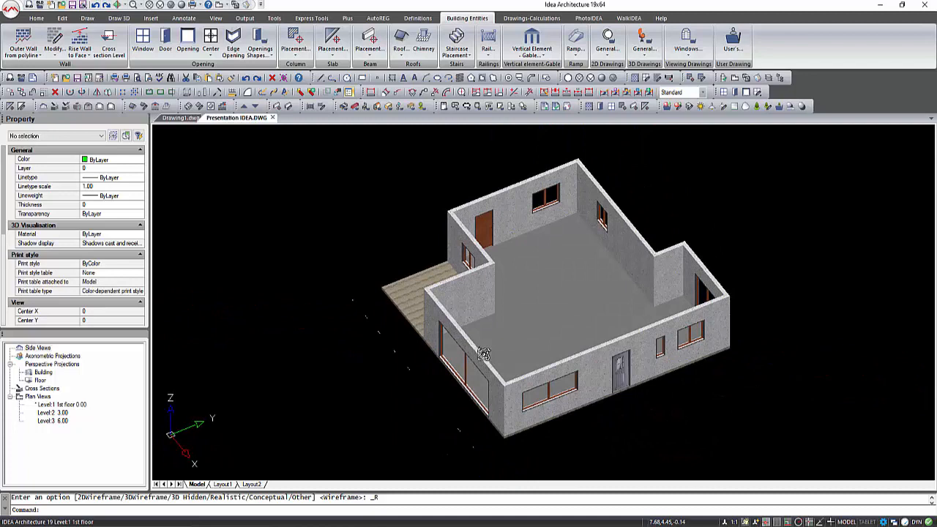
click(736, 82)
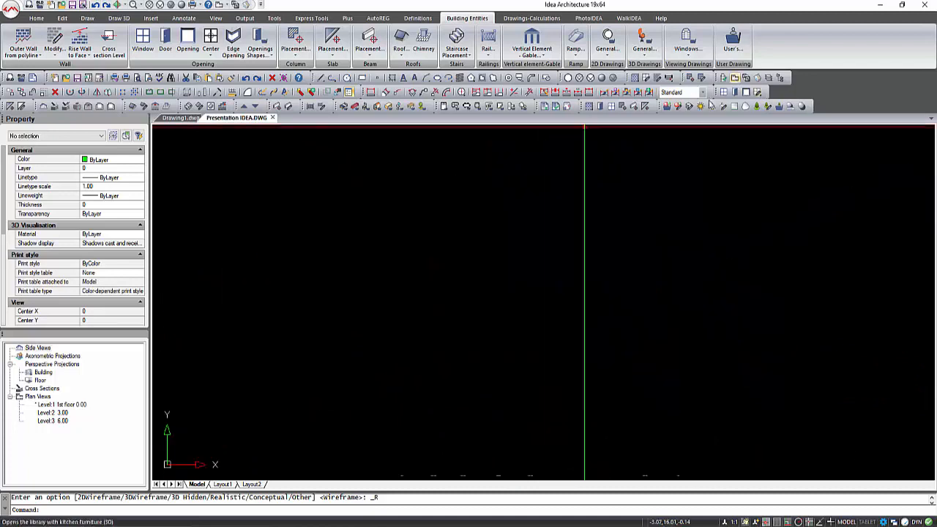
Step: Draw a small rectangle inside the building, just below the straight wall beside the projecting room
click(362, 78)
click(393, 229)
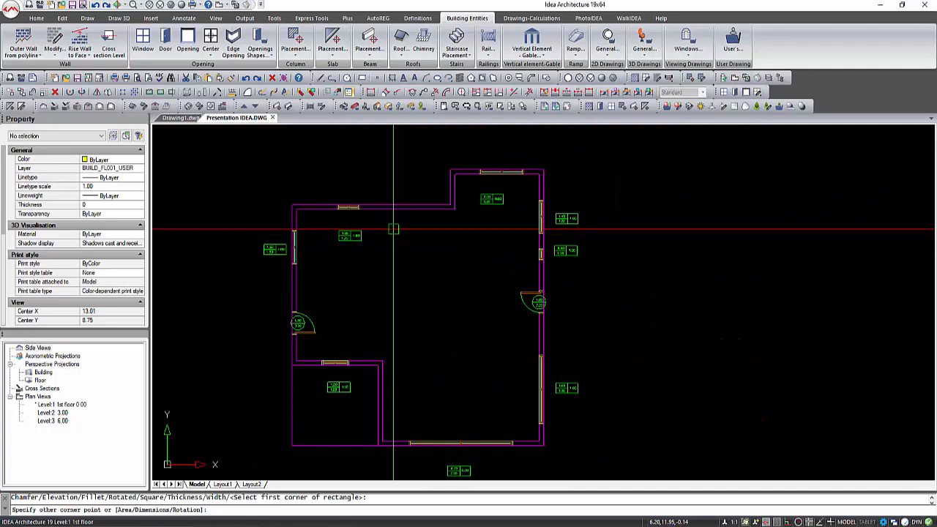
click(428, 256)
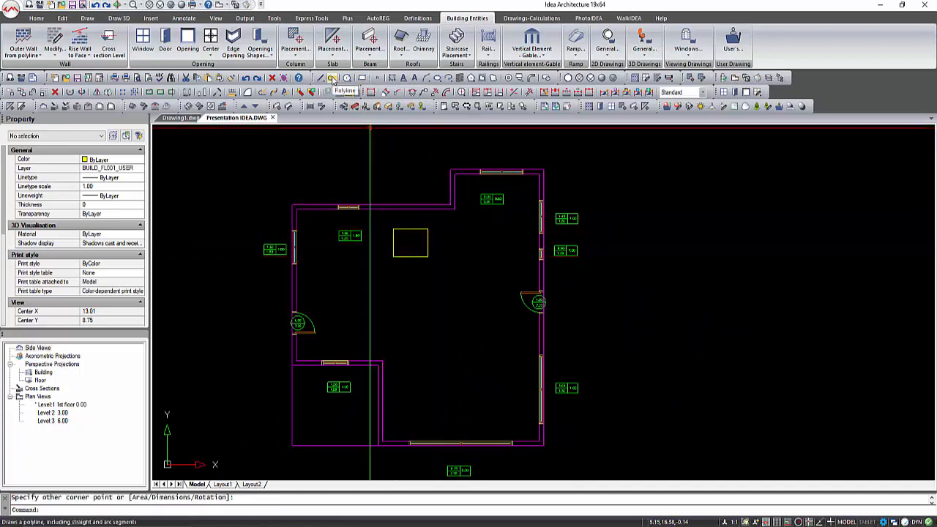
Step: Draw a closed polyline below the rectangle, combining straight segments with one arc segment
click(406, 327)
click(407, 291)
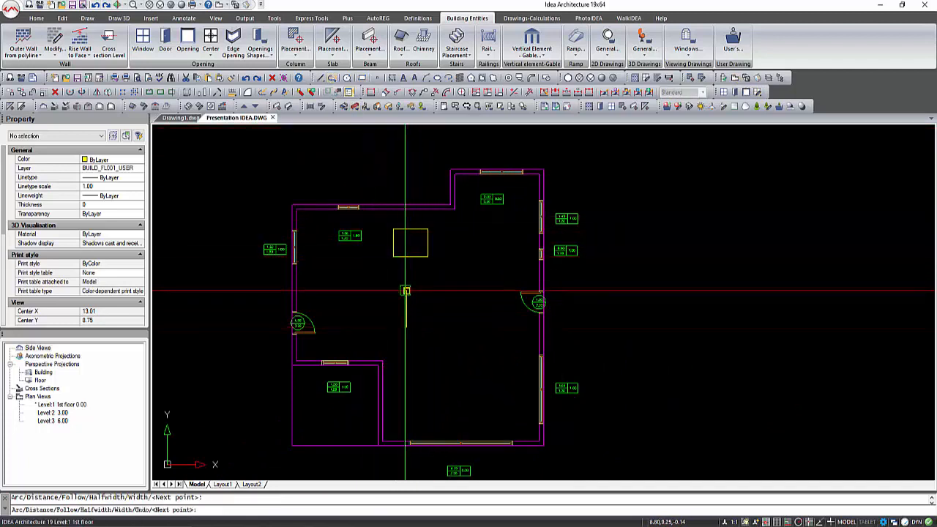
text(a)
key(Return)
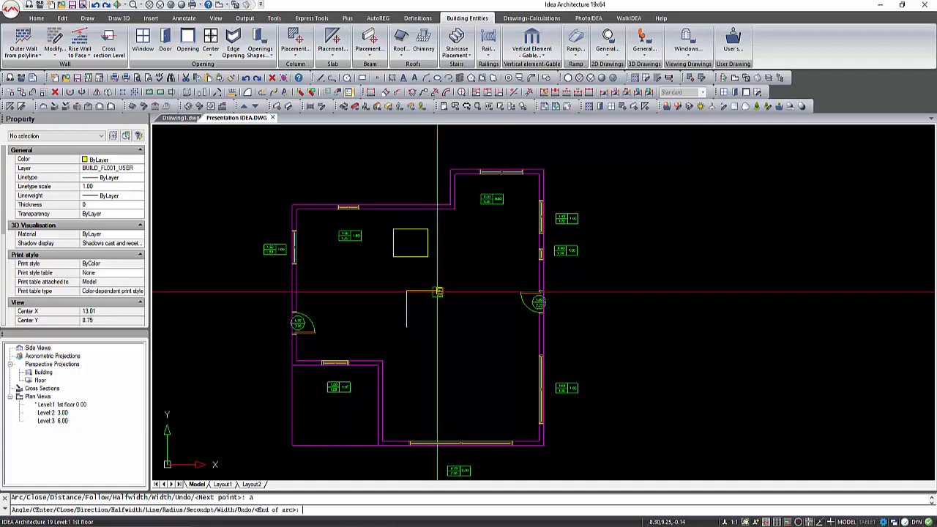
key(F8)
click(467, 328)
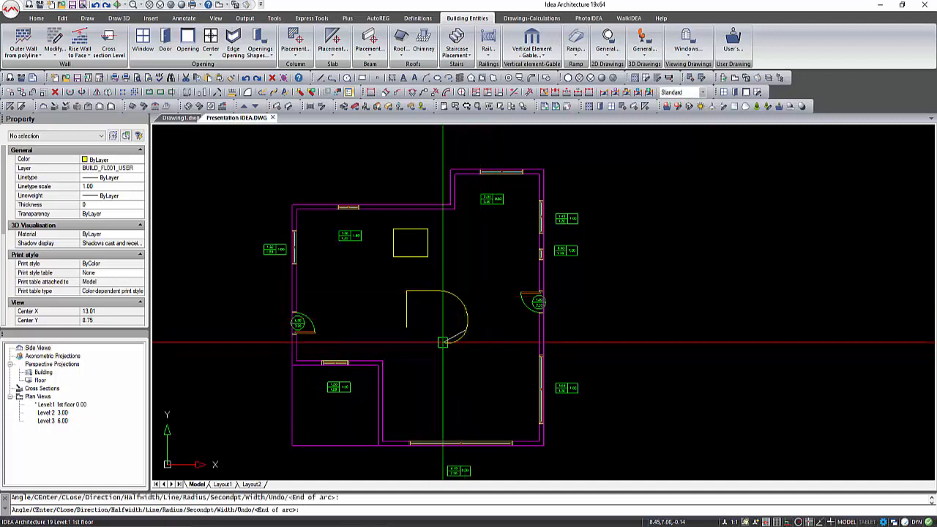
text(l)
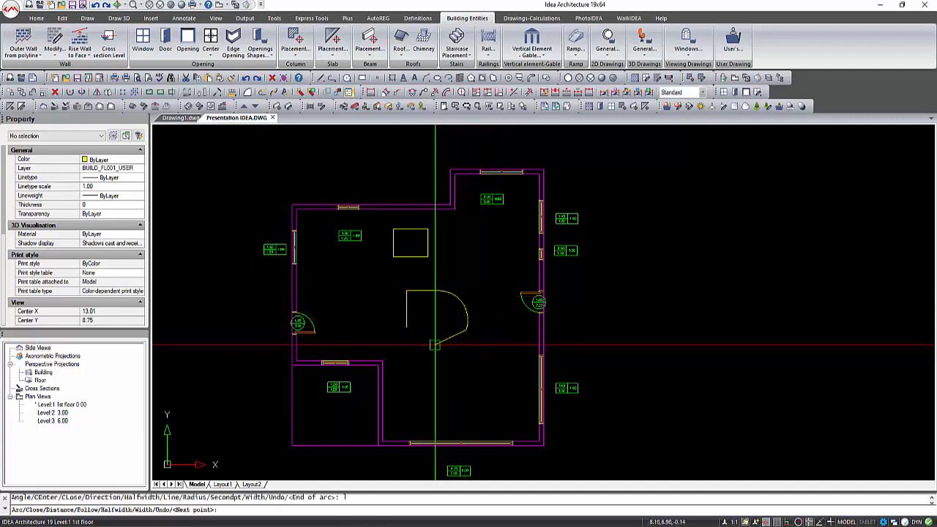
key(Return)
key(F8)
text(cl)
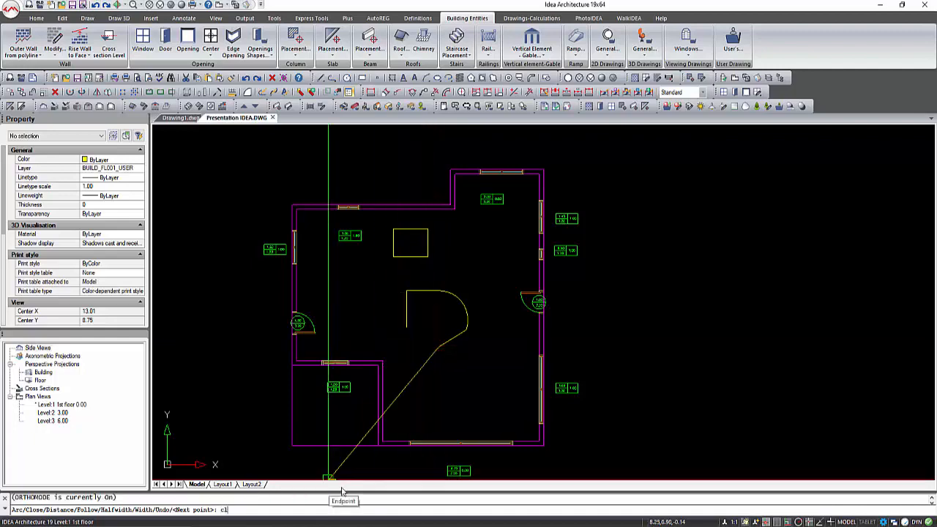
key(Return)
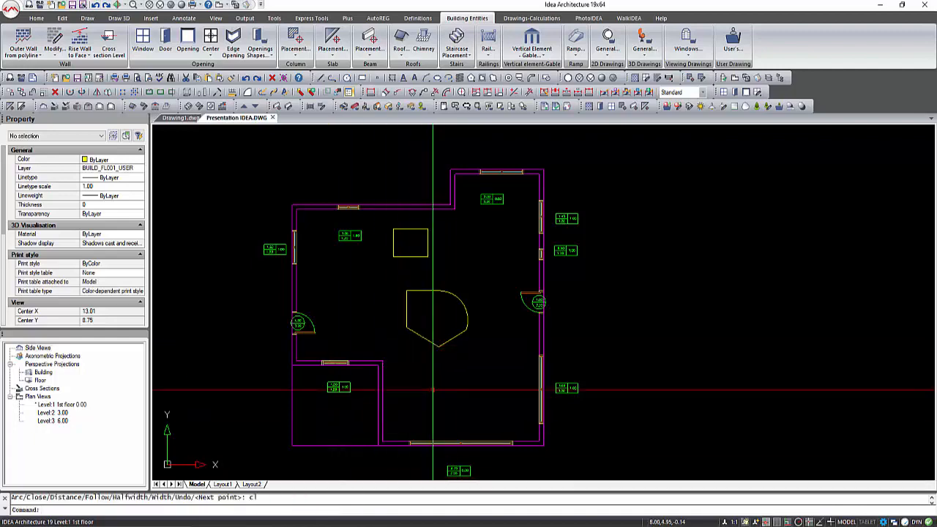
Step: In the 3D view, cut two holes in the floor slab from the rectangle and the arc-sided polyline
click(743, 79)
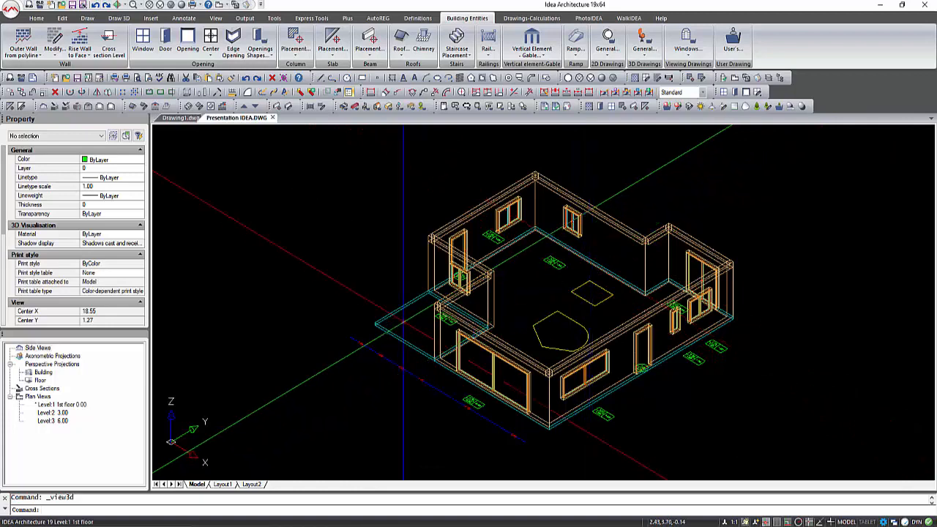
click(457, 375)
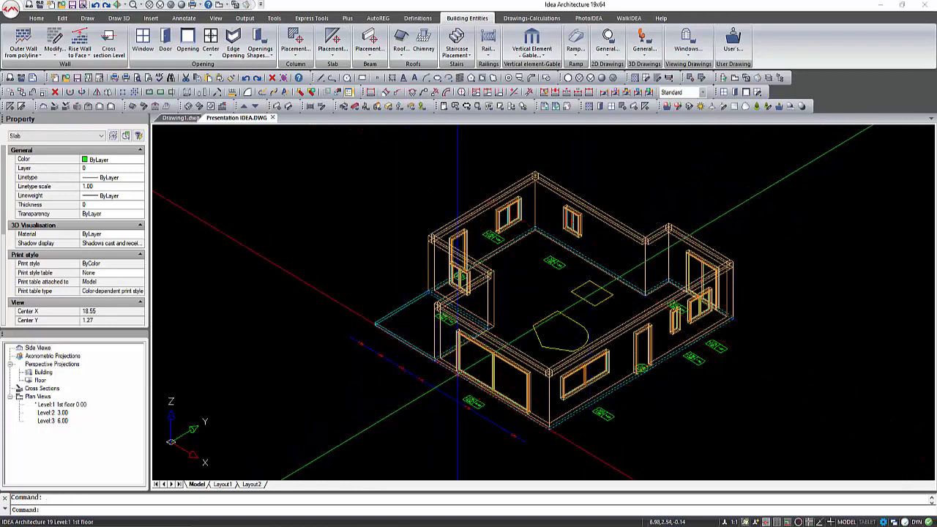
double_click(457, 374)
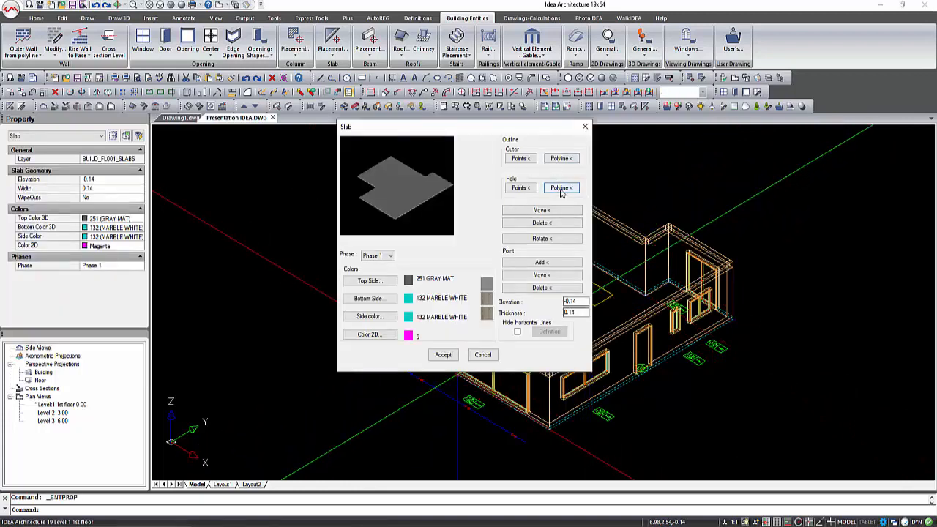
click(561, 188)
click(584, 300)
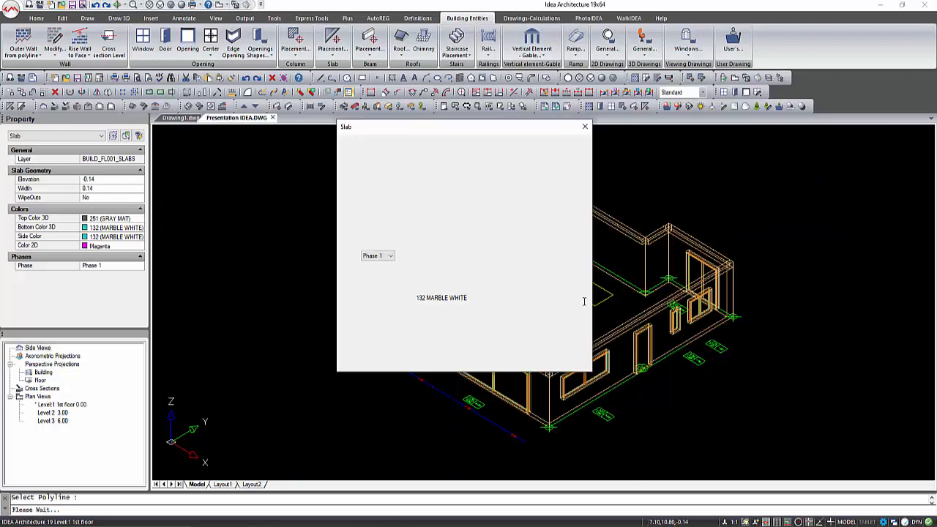
click(559, 188)
click(548, 317)
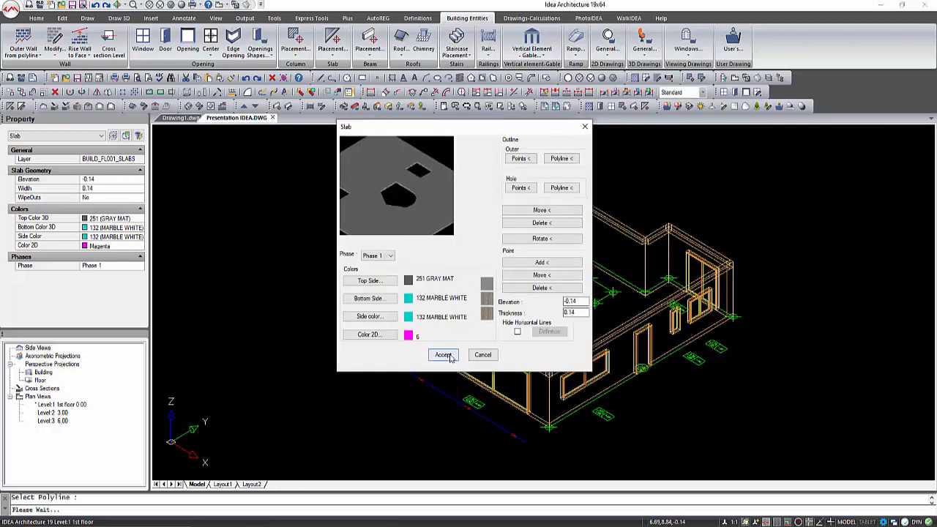
click(442, 355)
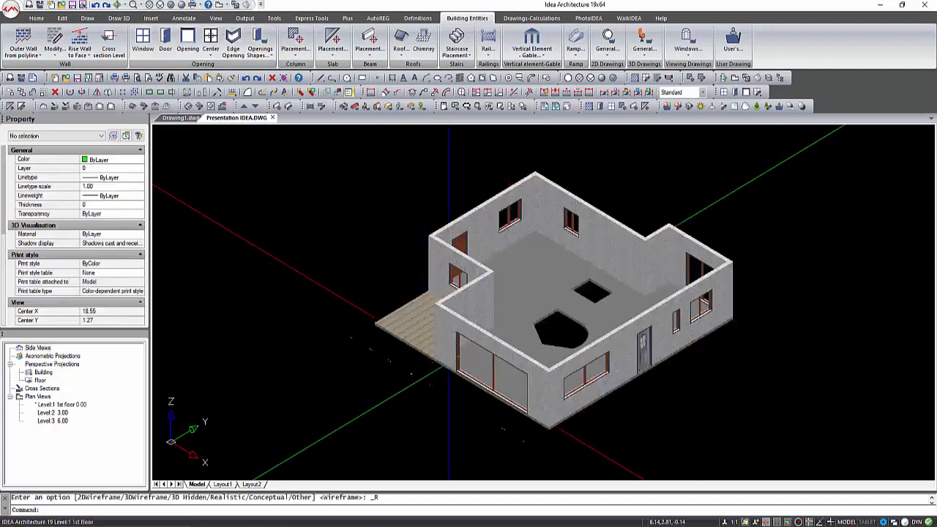
Step: Delete the rectangular and the arc-sided holes from the floor slab in plan view and check the slab in realistic 3D
middle_drag(570, 382, 475, 387)
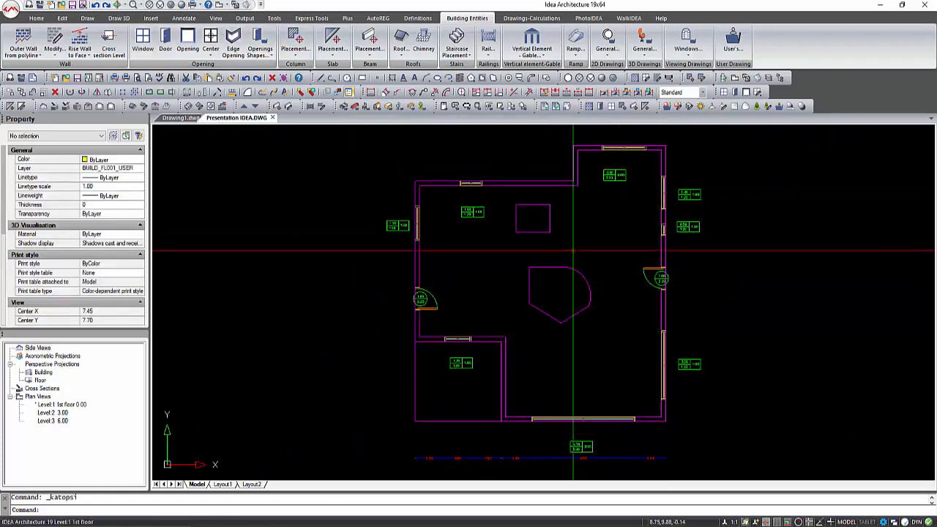
double_click(538, 181)
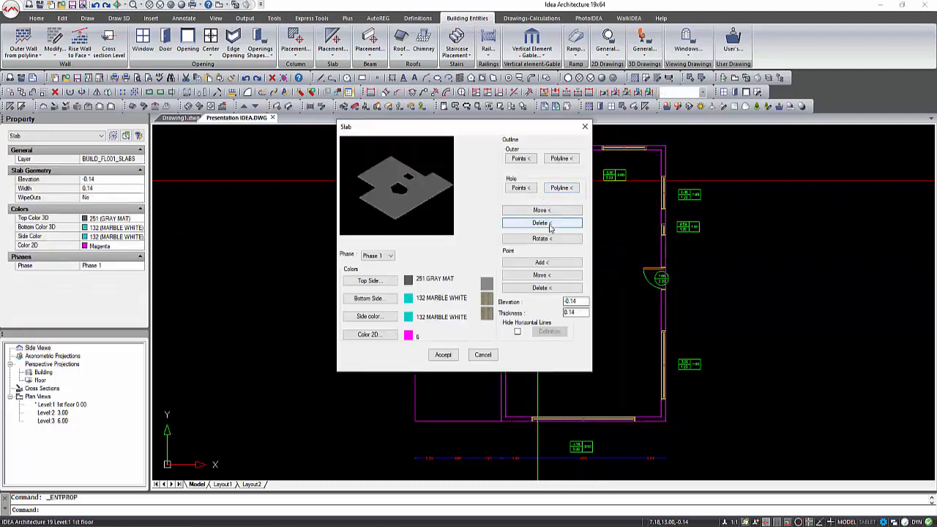
click(542, 223)
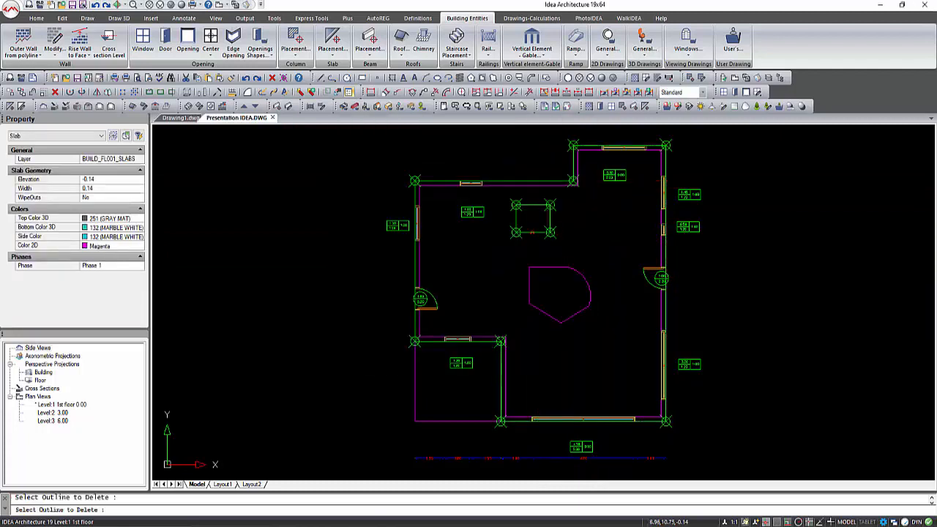
click(547, 281)
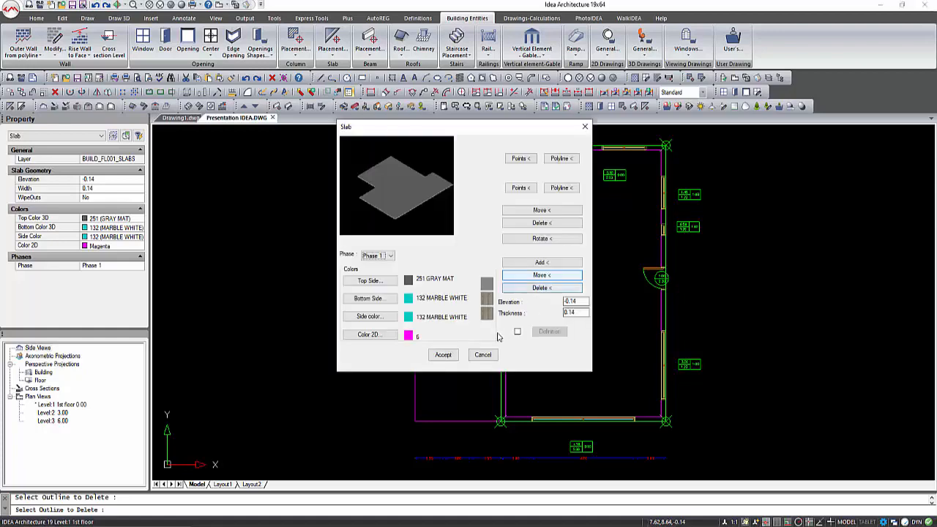
click(445, 354)
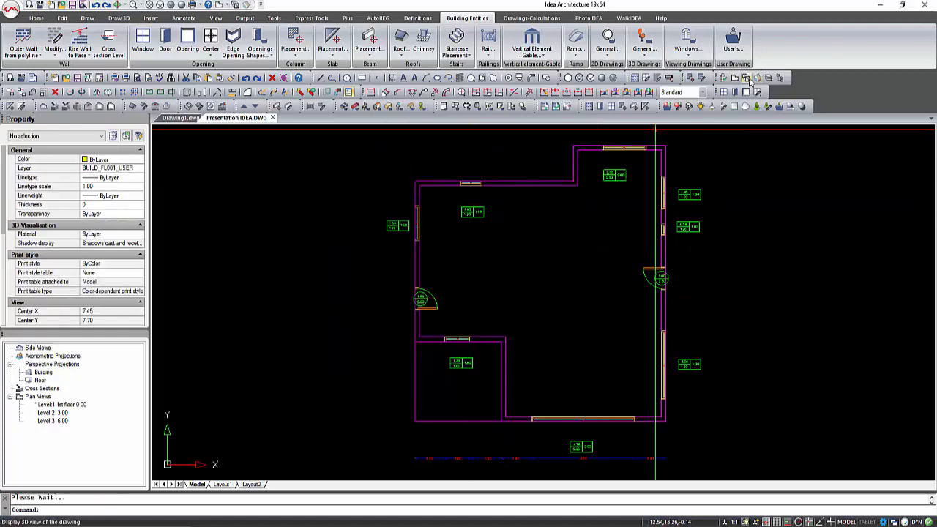
click(180, 5)
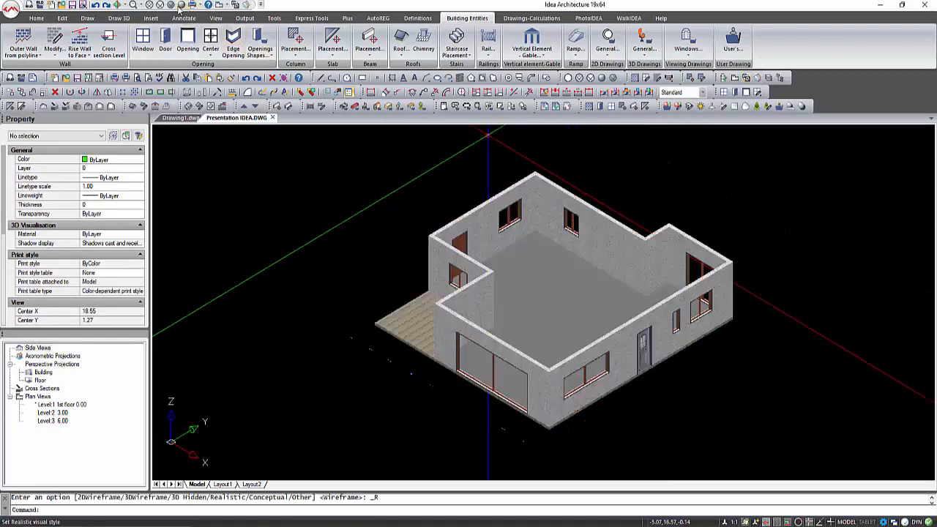
Step: In plan view, place a 0.50 by 0.50 orthogonal column, 3.00 high, at the kitchen wall's outer corner near the door
click(736, 80)
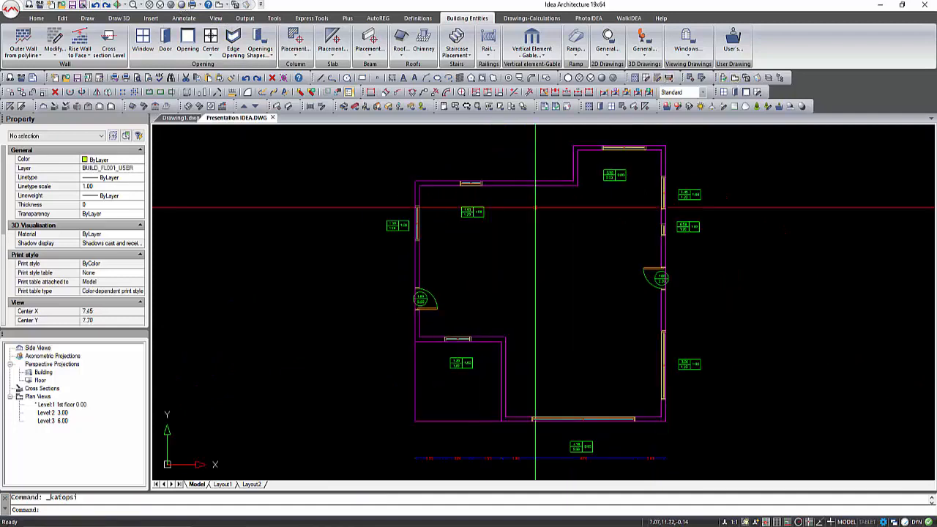
scroll(609, 241, up, 2)
middle_drag(596, 251, 520, 287)
scroll(536, 270, down, 2)
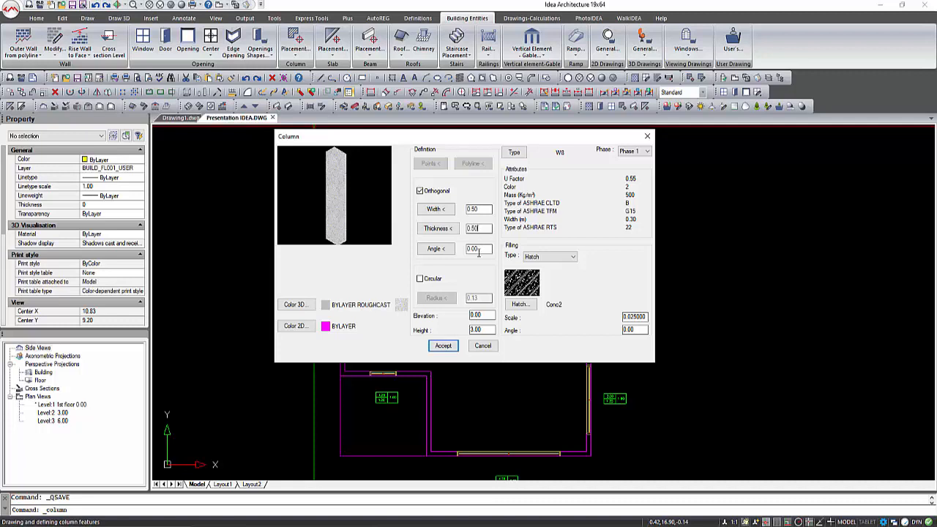
click(443, 346)
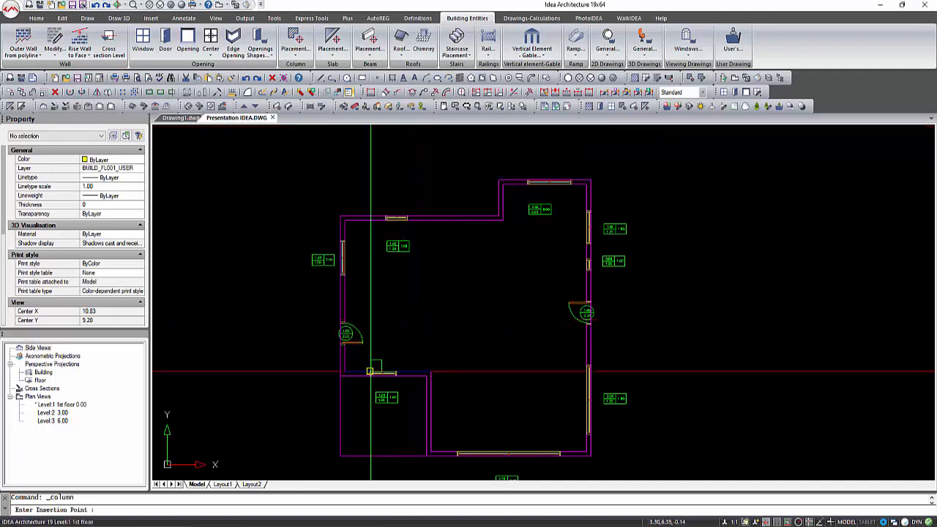
scroll(334, 377, up, 3)
click(335, 375)
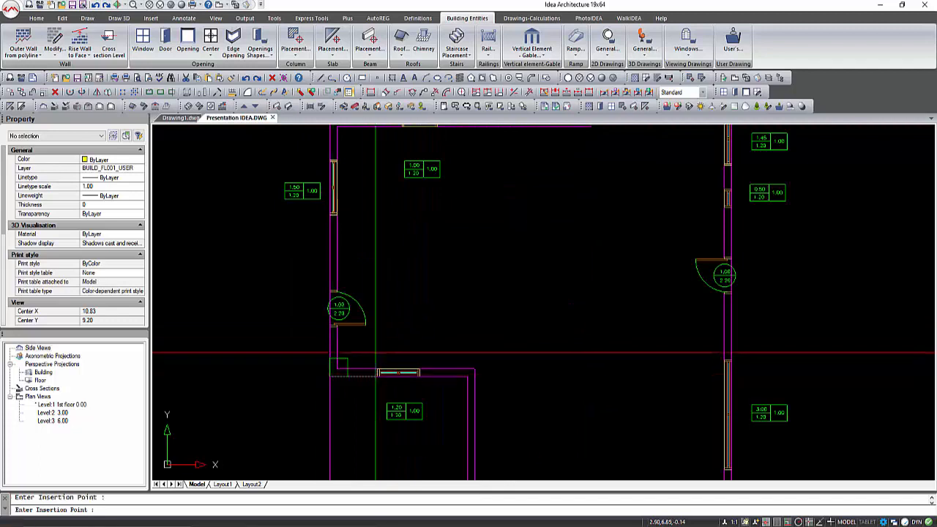
click(378, 350)
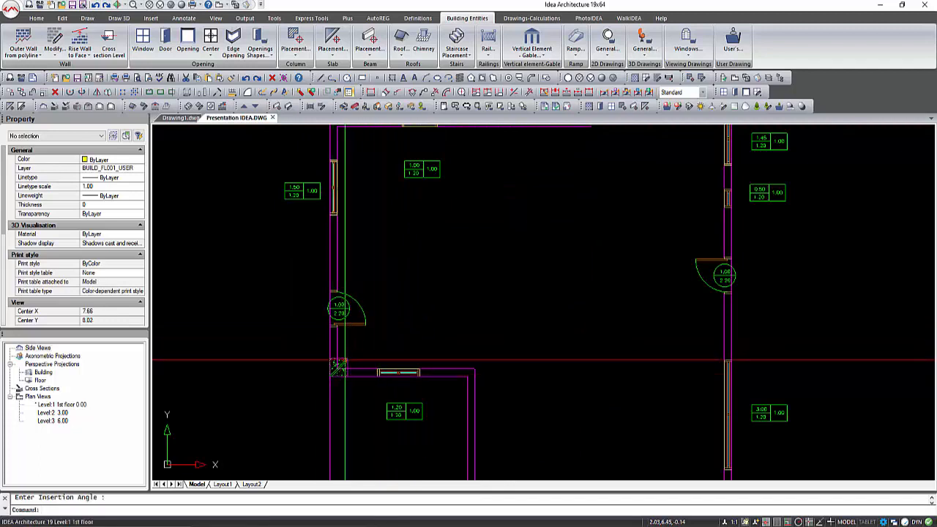
Step: Copy the square column from its outer corner to the living room's exterior corner where the veranda meets the large window wall
click(344, 359)
click(12, 92)
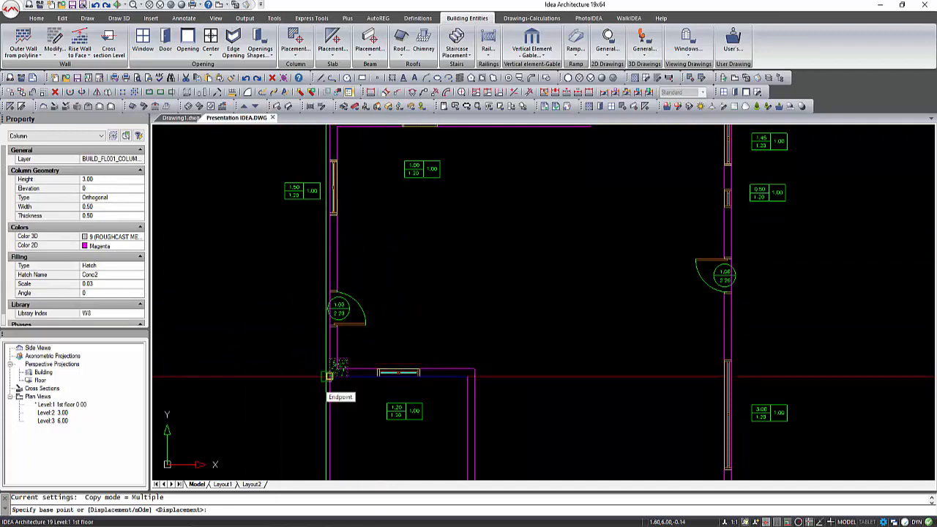
click(328, 376)
scroll(324, 377, down, 1)
scroll(454, 421, up, 1)
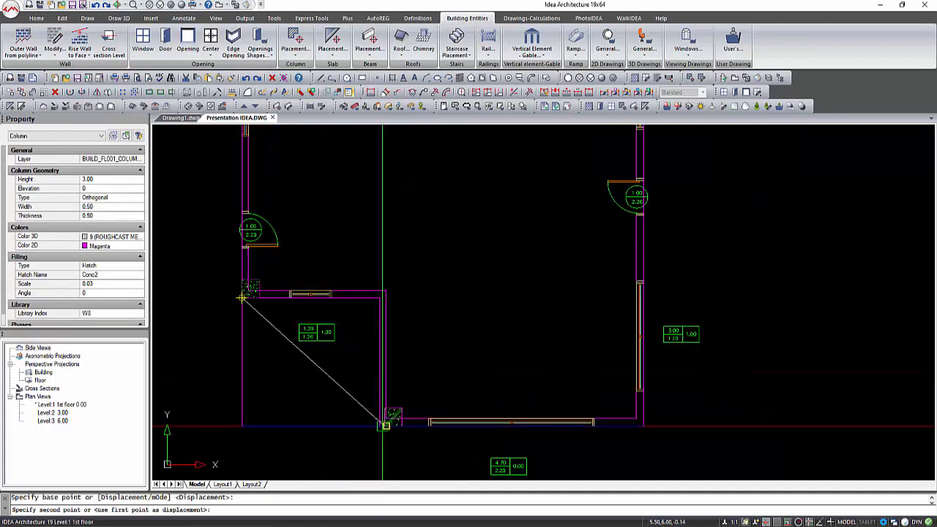
click(241, 296)
scroll(242, 297, down, 2)
key(Escape)
Step: Place a circular column with radius 0.25 and height 3.00 at the corner joining the kitchen and living room walls
scroll(295, 393, up, 3)
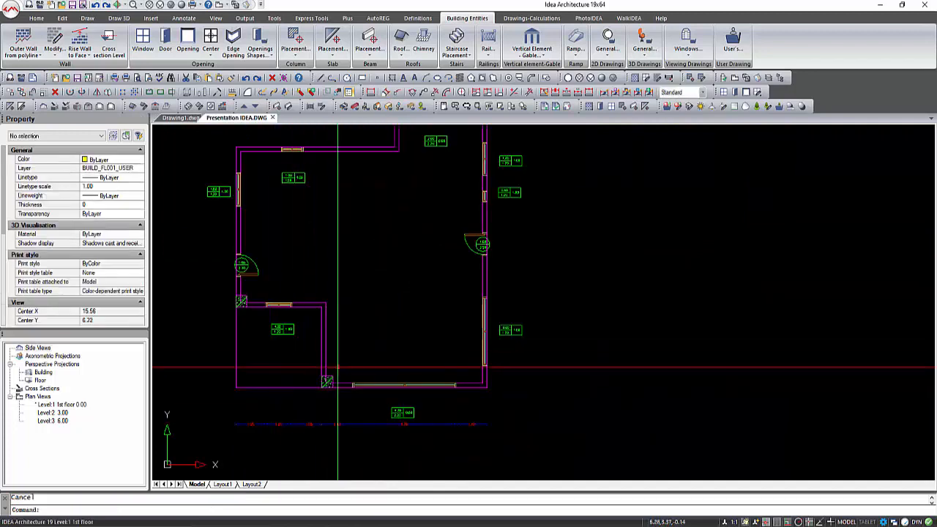
scroll(233, 286, up, 2)
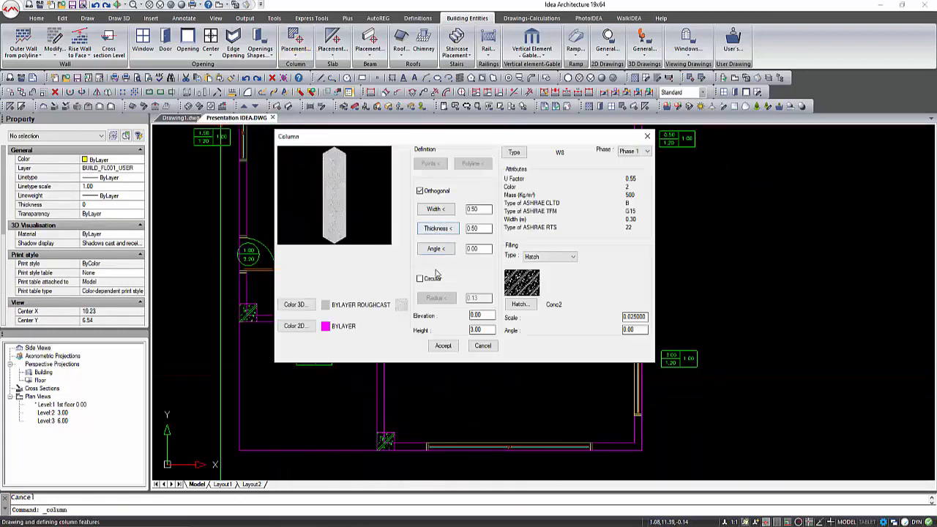
click(432, 279)
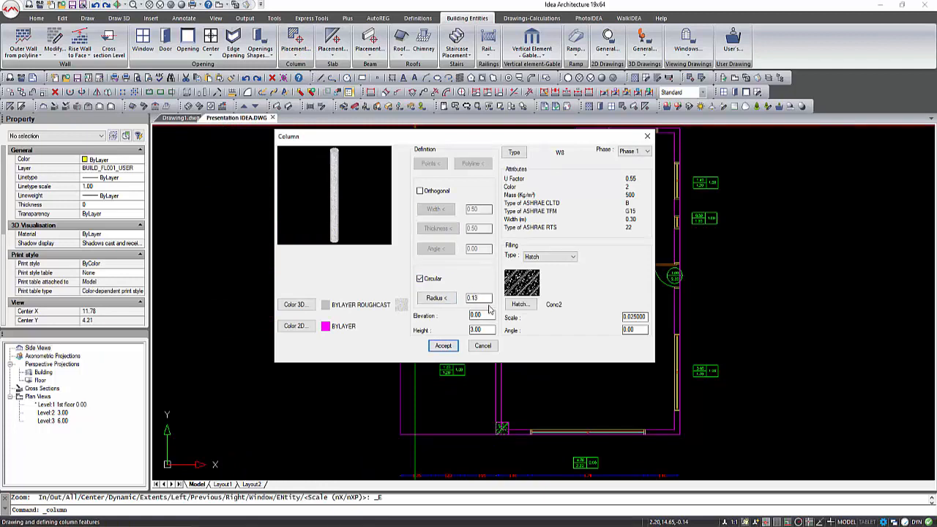
click(443, 346)
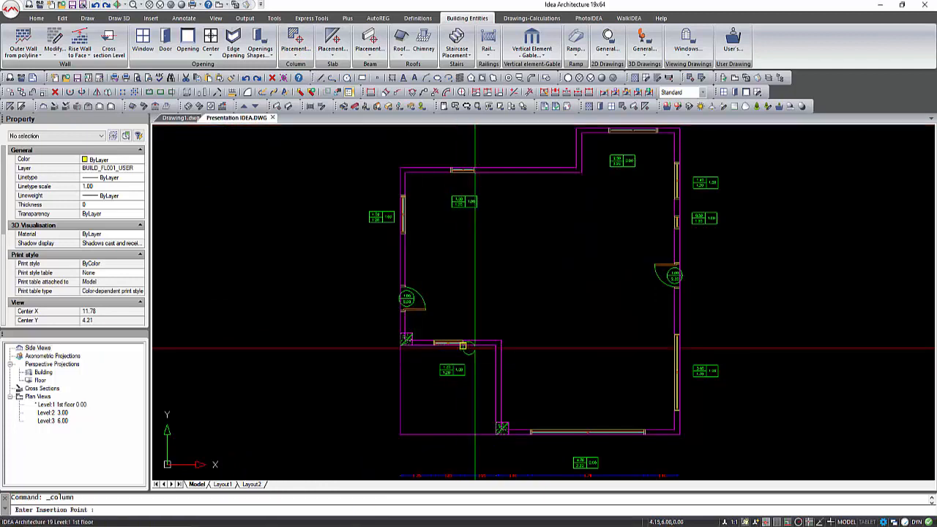
scroll(448, 344, up, 5)
click(364, 343)
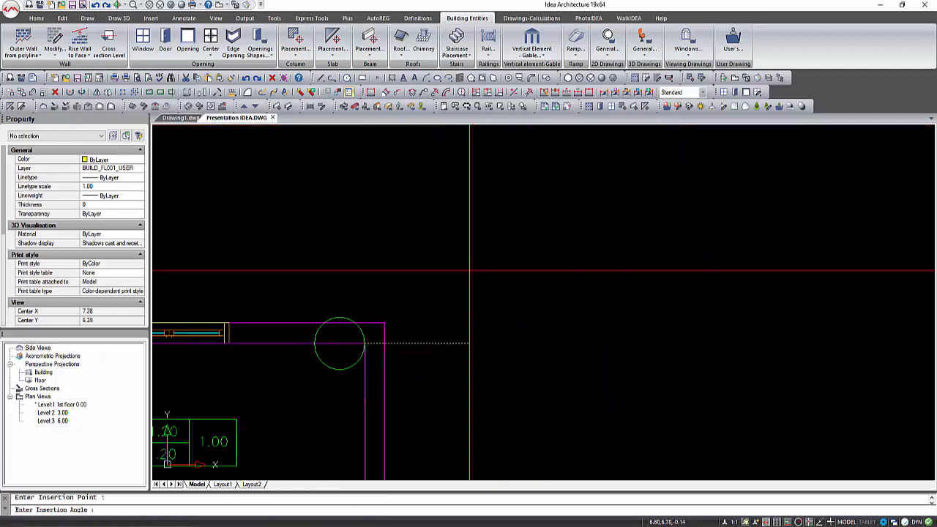
key(F8)
click(303, 422)
scroll(293, 351, down, 2)
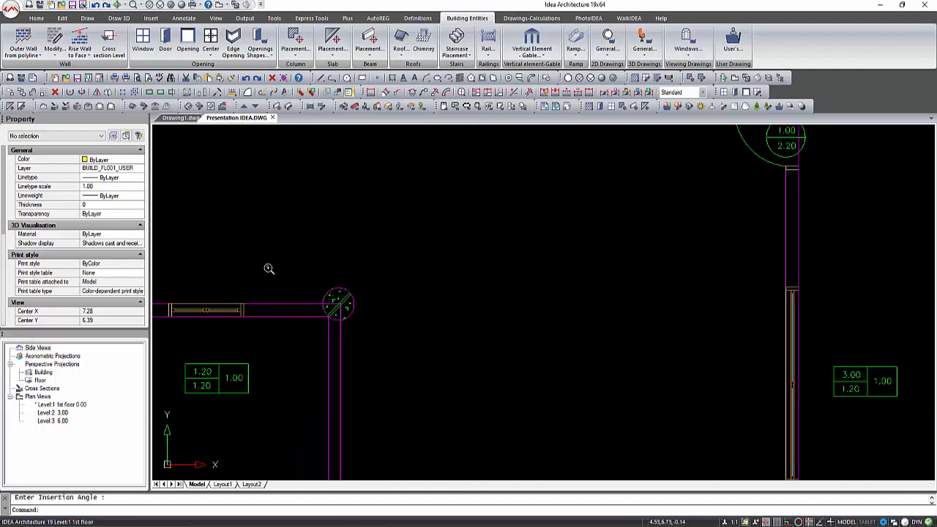
Step: Define a custom L-shaped column by points along the wall faces at the living room's exterior corner between the 4.70 and 3.00 windows
key(Return)
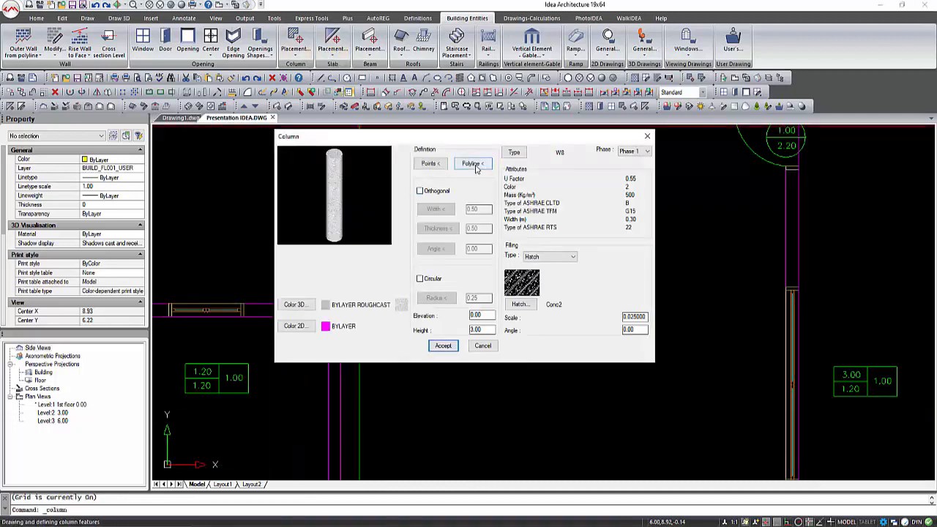
click(473, 164)
scroll(571, 357, up, 3)
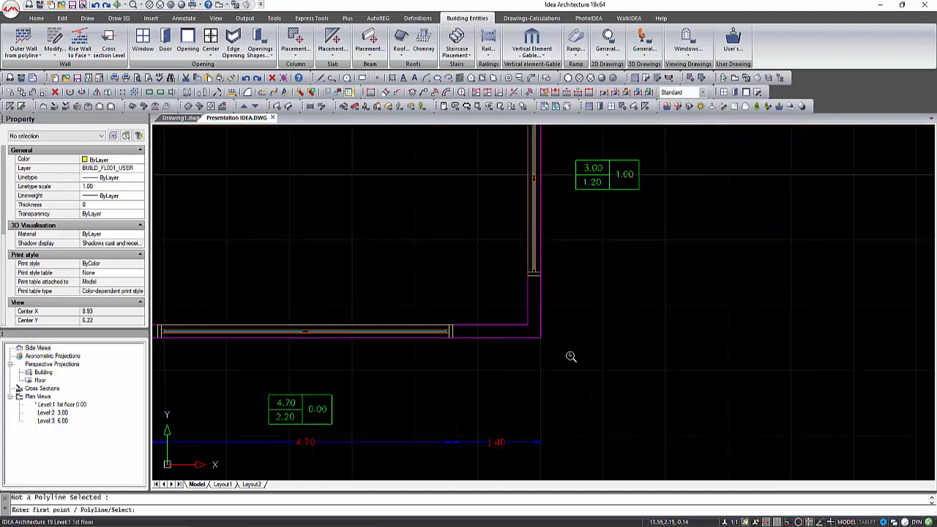
scroll(570, 357, up, 2)
click(533, 331)
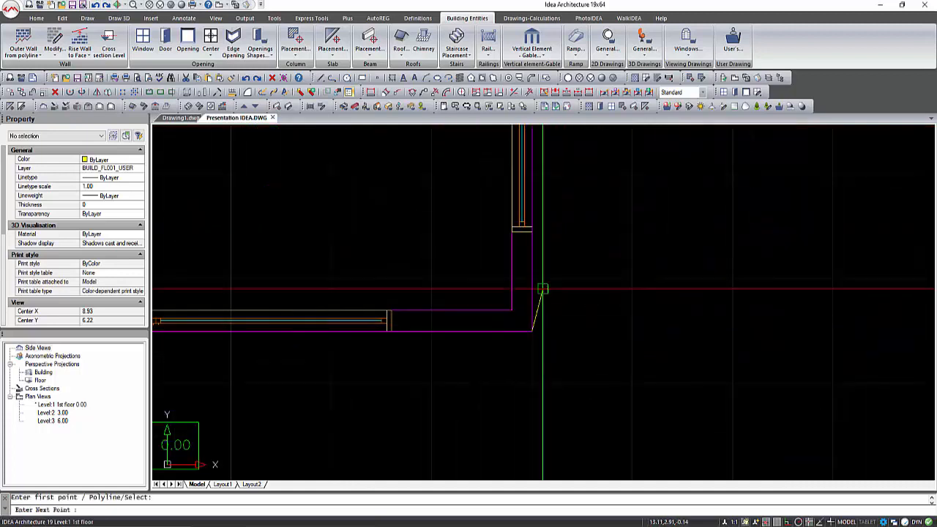
shift+right_click(542, 277)
click(572, 327)
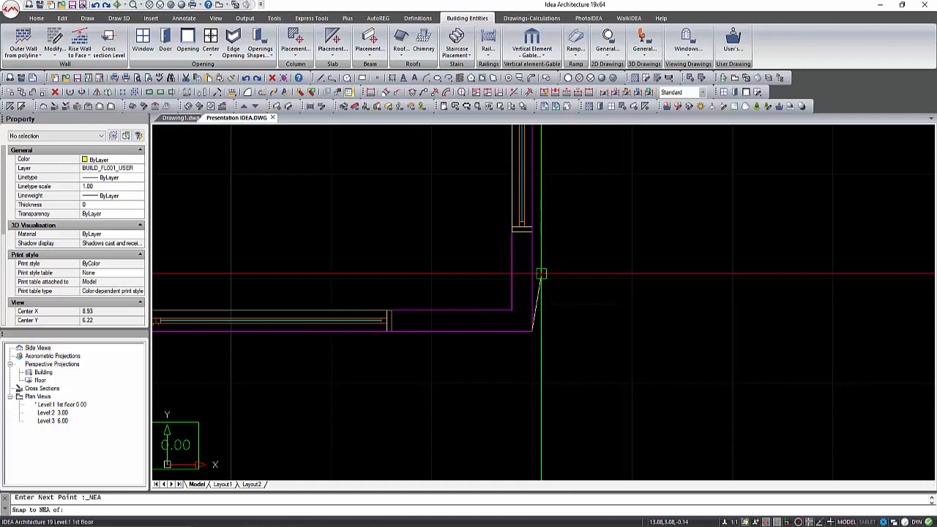
shift+right_click(469, 276)
click(502, 374)
click(509, 270)
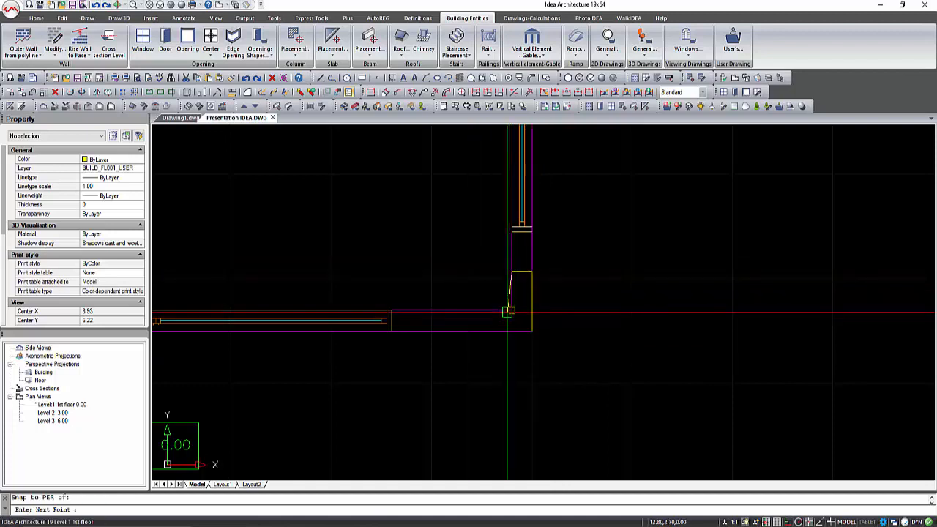
click(509, 311)
shift+right_click(462, 286)
click(496, 338)
shift+right_click(451, 327)
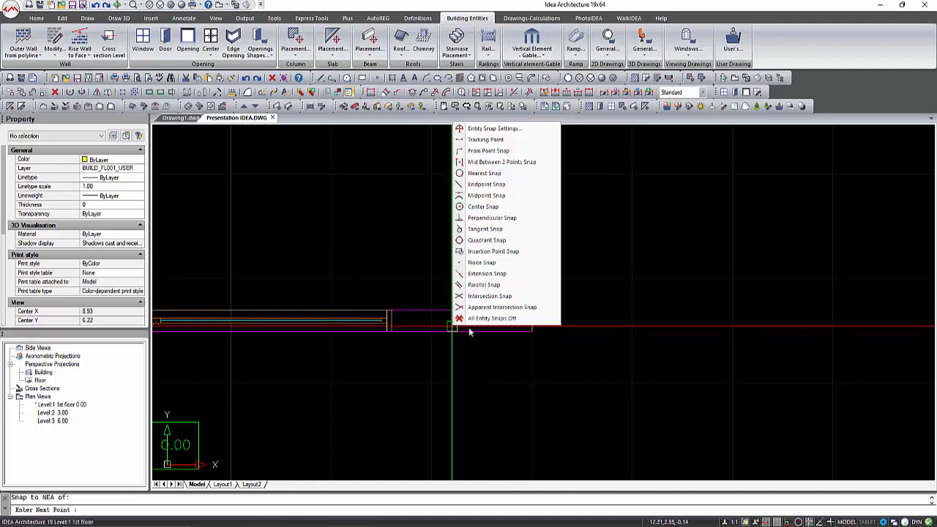
click(485, 218)
click(493, 330)
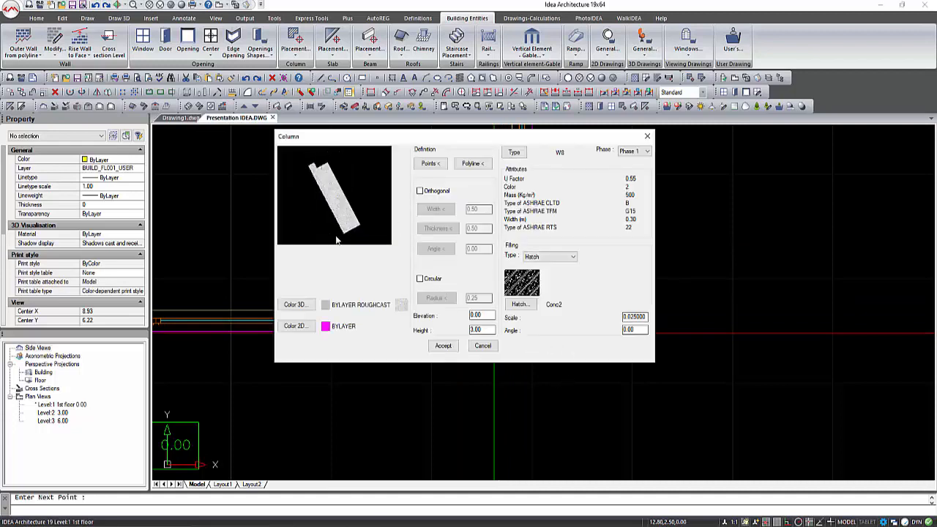
Step: Place the L-shaped column, 3.00 high, at the living room's exterior corner beside the large window
click(443, 346)
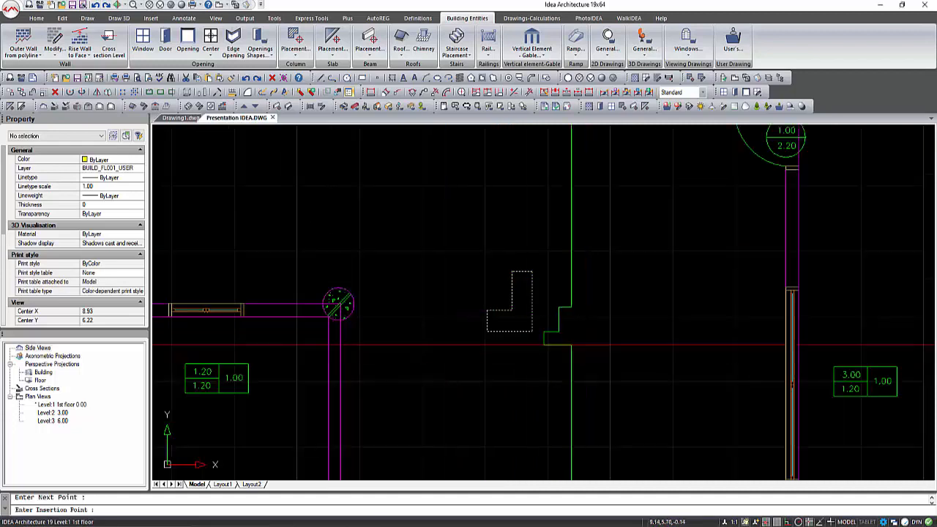
scroll(380, 263, down, 3)
scroll(551, 384, up, 4)
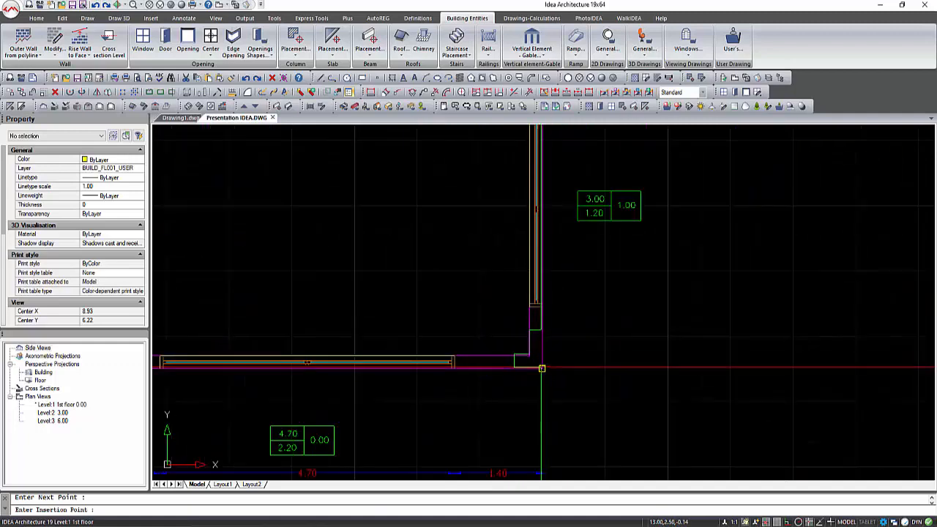
click(540, 367)
scroll(637, 444, down, 3)
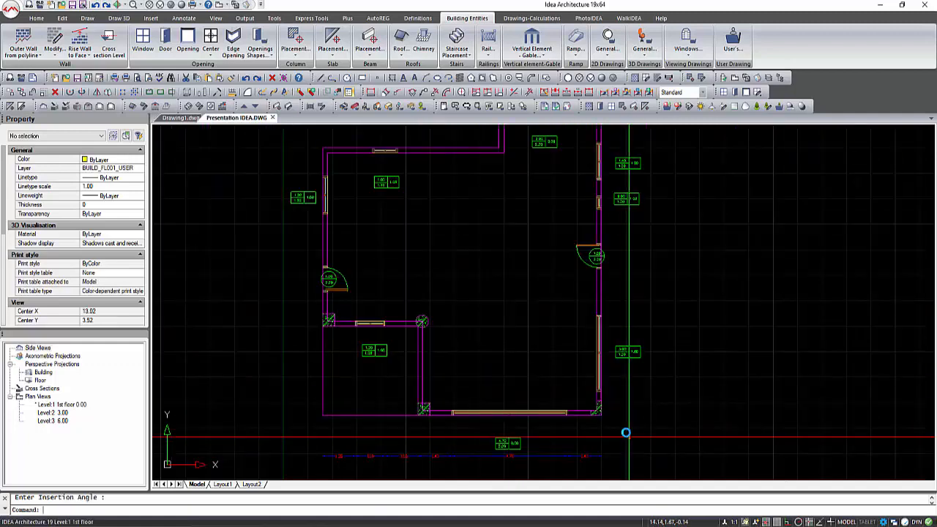
Step: Draw a closed stepped polyline around the corner where the staircase's exterior wall meets the bedroom wall, following the wall faces
click(335, 78)
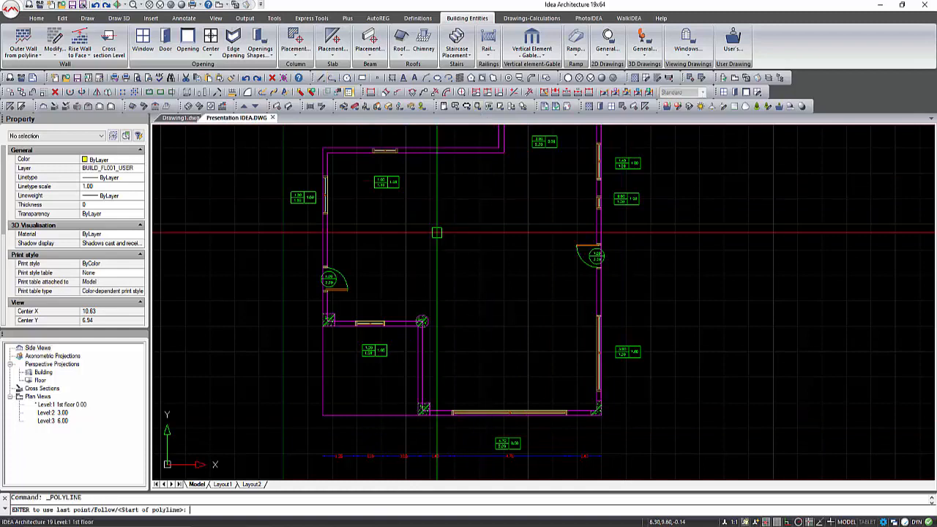
scroll(491, 294, down, 2)
scroll(512, 209, up, 5)
click(401, 223)
click(469, 223)
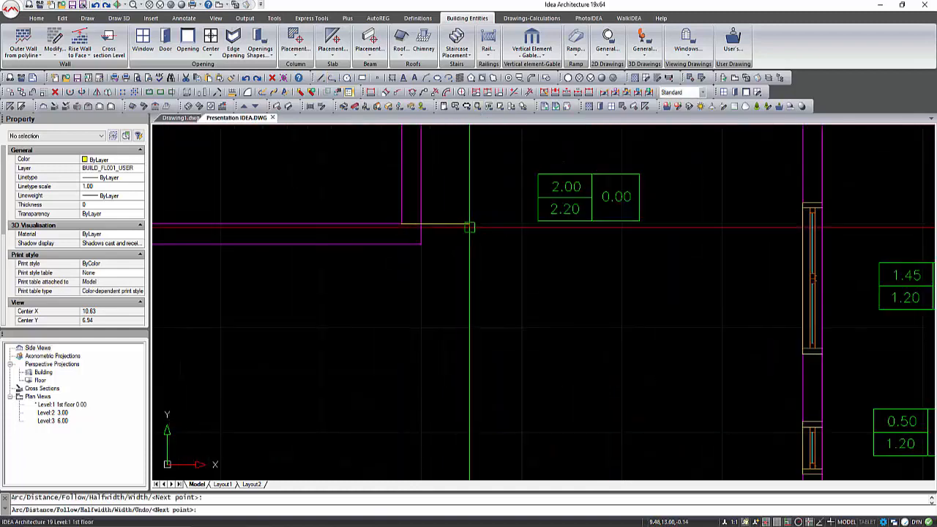
click(469, 289)
click(371, 289)
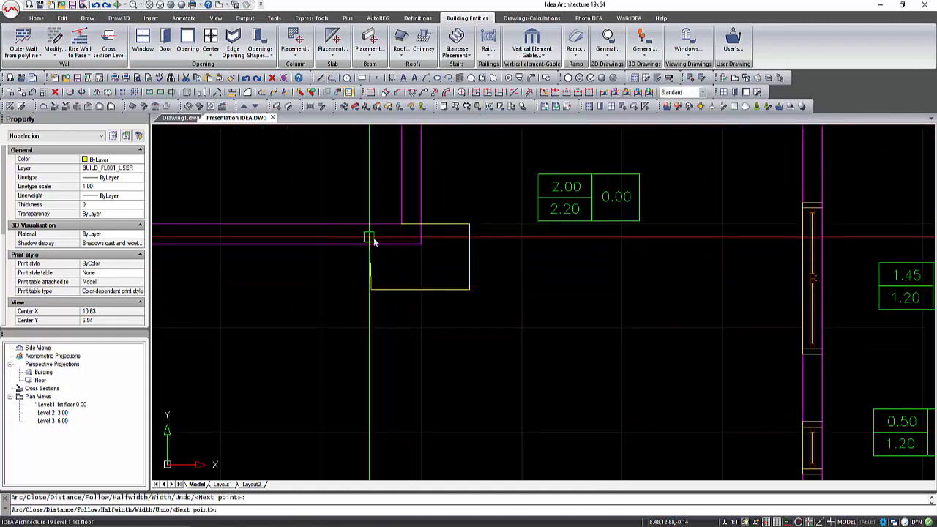
shift+right_click(370, 236)
click(379, 266)
click(373, 244)
click(401, 245)
click(401, 223)
right_click(410, 228)
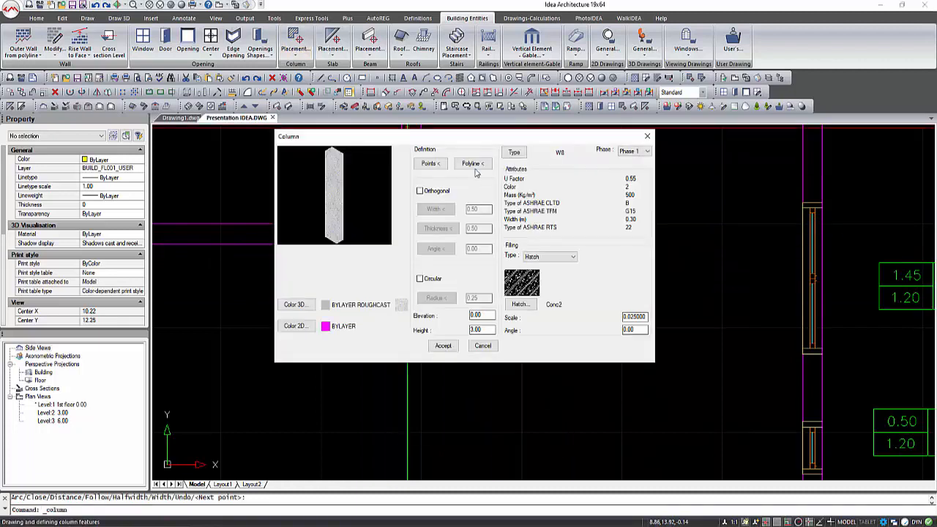
Step: Create a 3.00 high column from the stepped polyline and insert it at the wall corner beside the bedroom
click(474, 166)
click(440, 291)
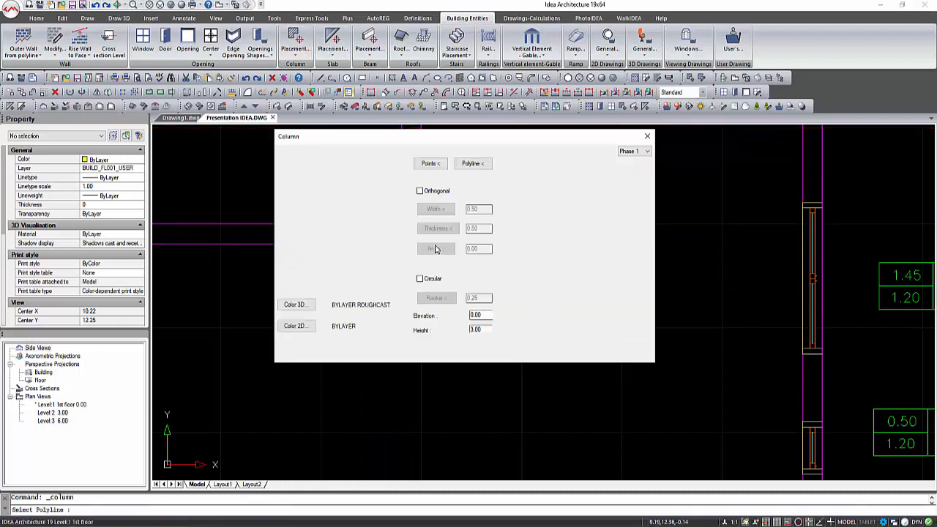
click(443, 346)
click(401, 223)
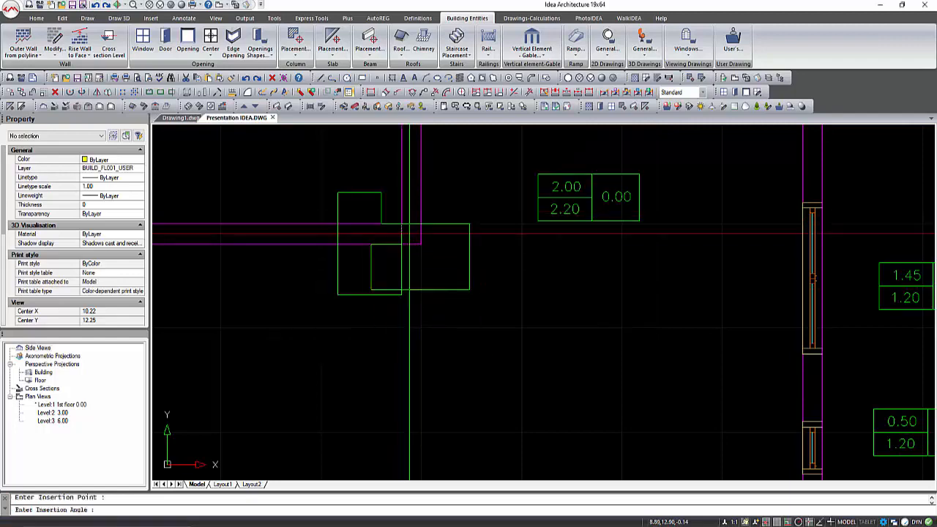
right_click(408, 231)
scroll(426, 208, down, 2)
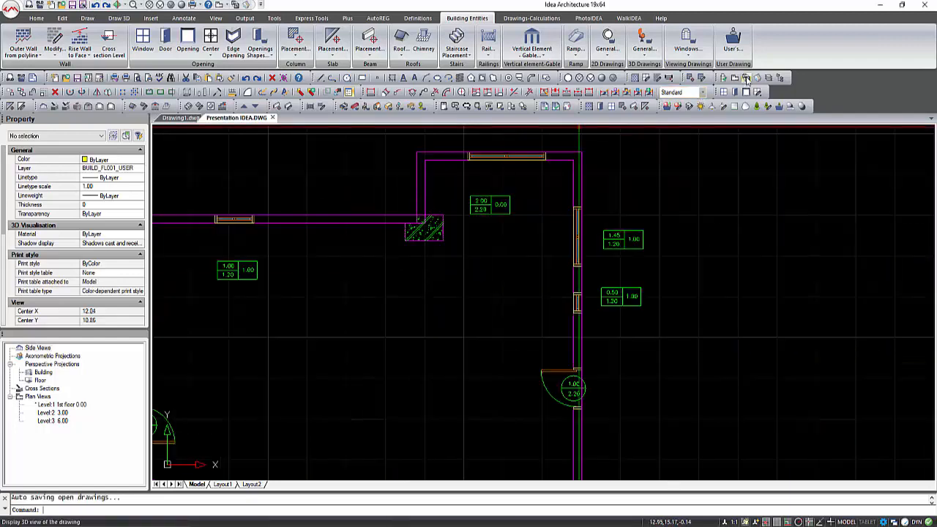
Step: View the building in 3D with realistic shading and orbit around it to inspect the placed columns
click(746, 78)
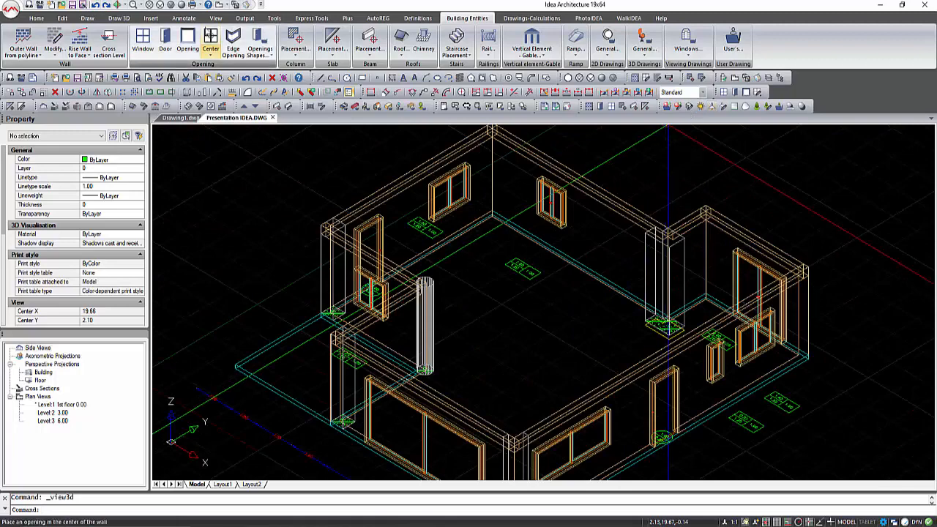
click(171, 5)
click(181, 5)
scroll(657, 325, up, 2)
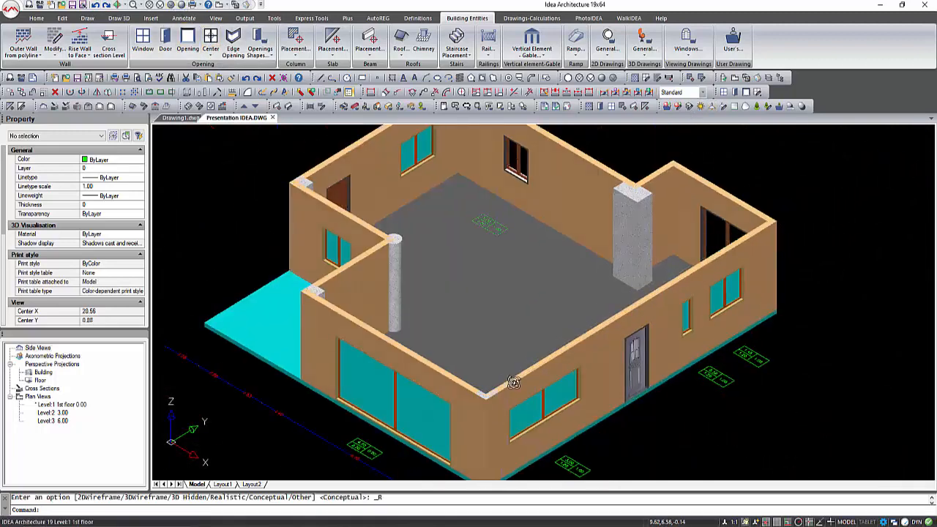
shift+middle_drag(512, 379, 414, 367)
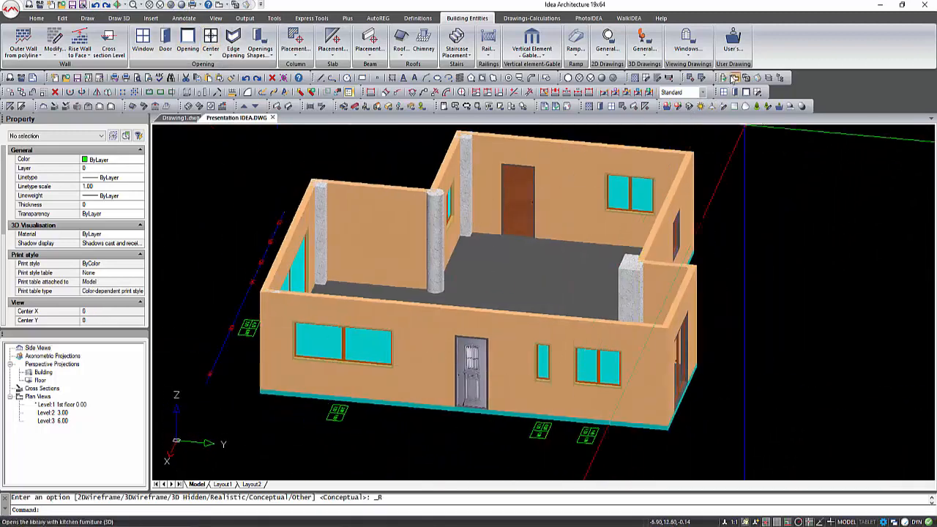
Step: Return to plan view and show the reference floor plan image again
click(733, 78)
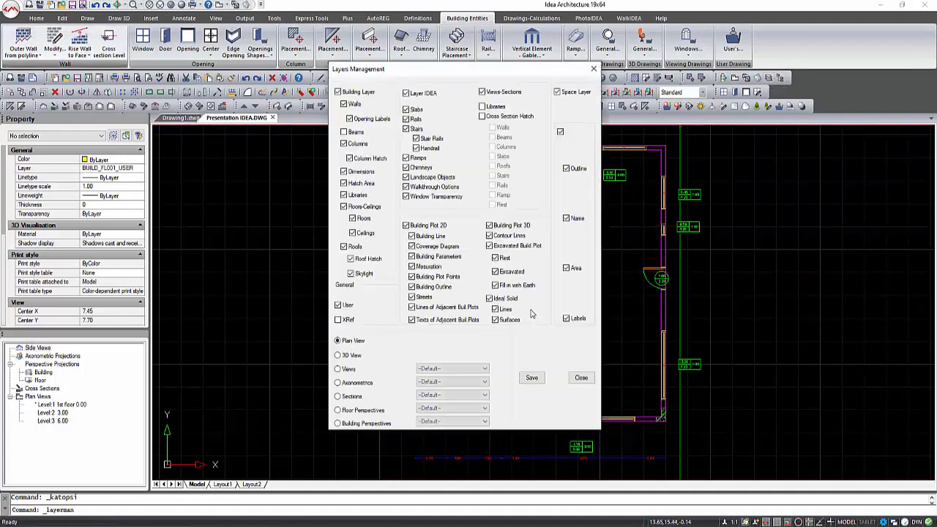
click(531, 377)
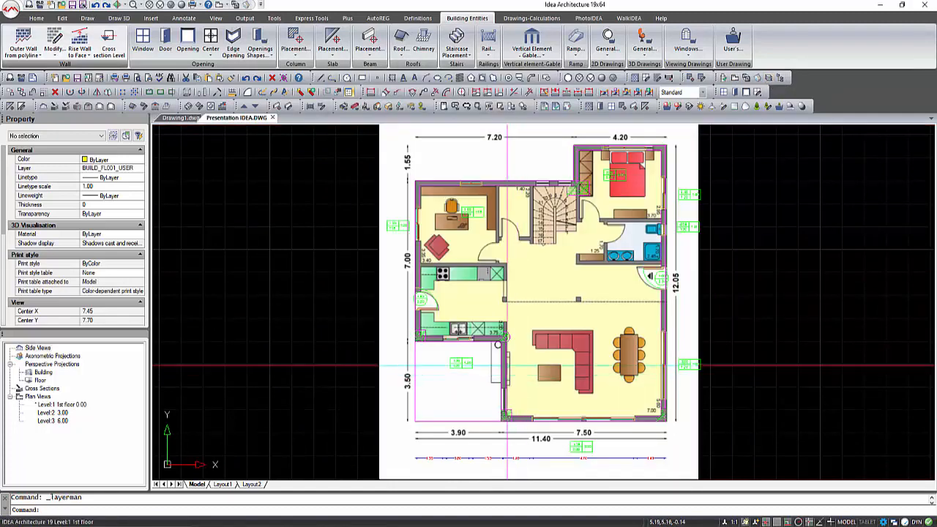
Step: Draw straight inner walls, 3.00 high and 0.10 thick, from the circular column along the kitchen and across to the exterior wall
click(38, 58)
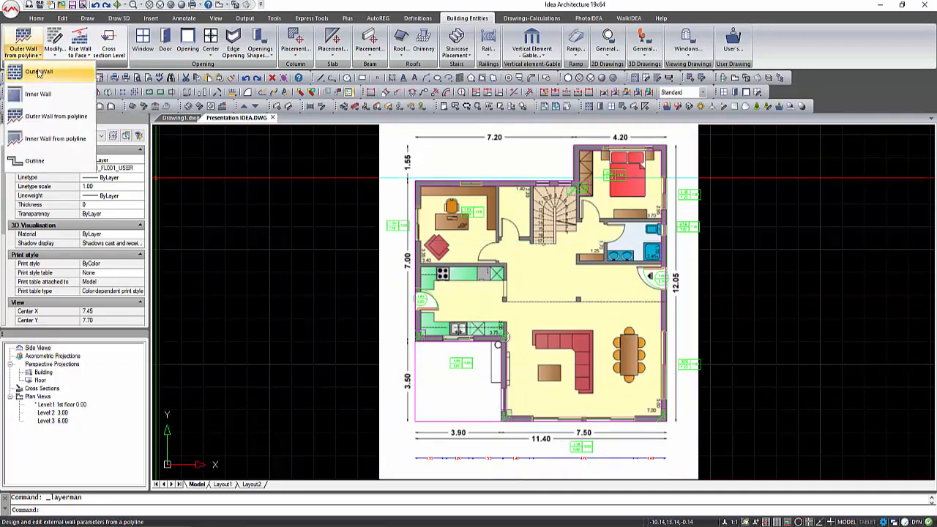
click(40, 94)
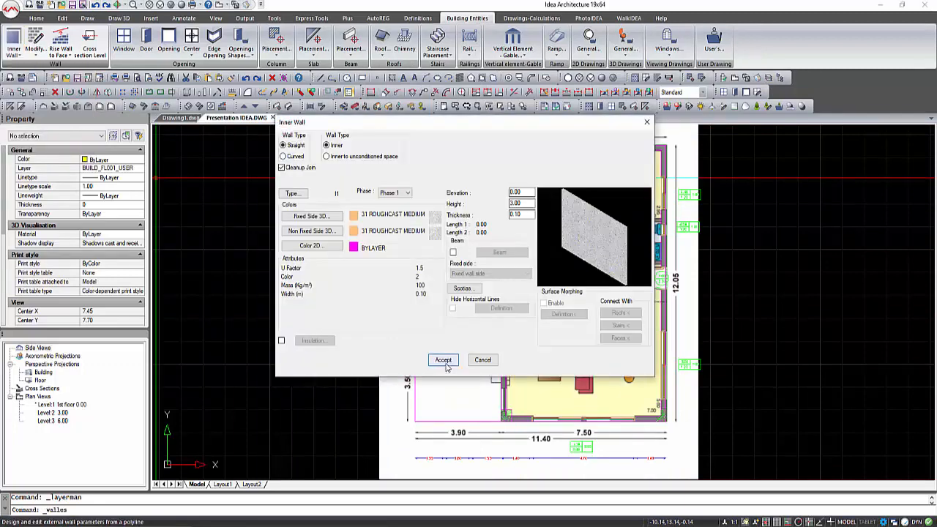
click(442, 359)
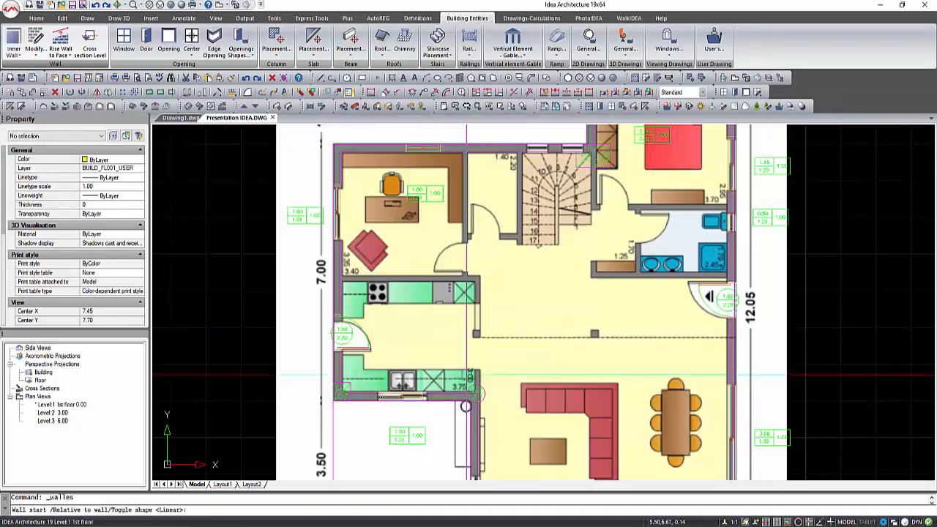
click(478, 374)
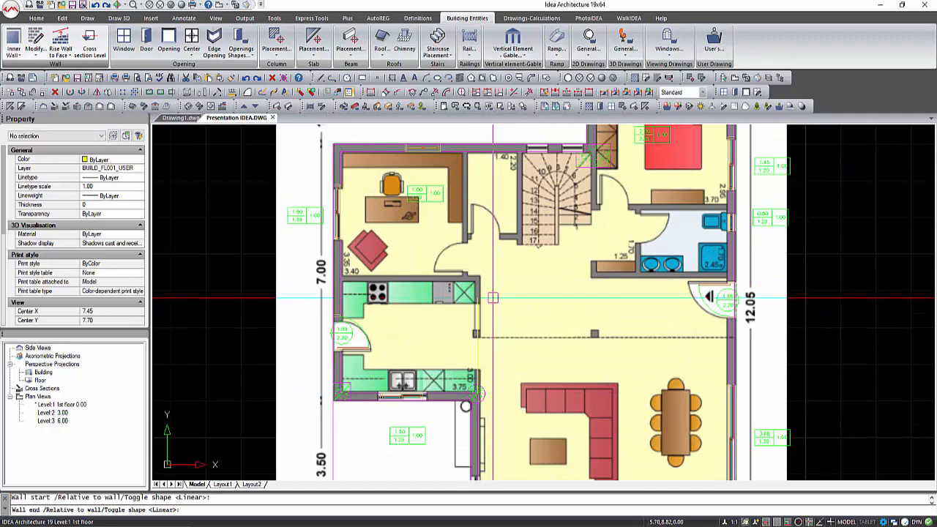
click(480, 277)
click(447, 289)
shift+right_click(372, 276)
click(412, 374)
click(335, 276)
click(430, 313)
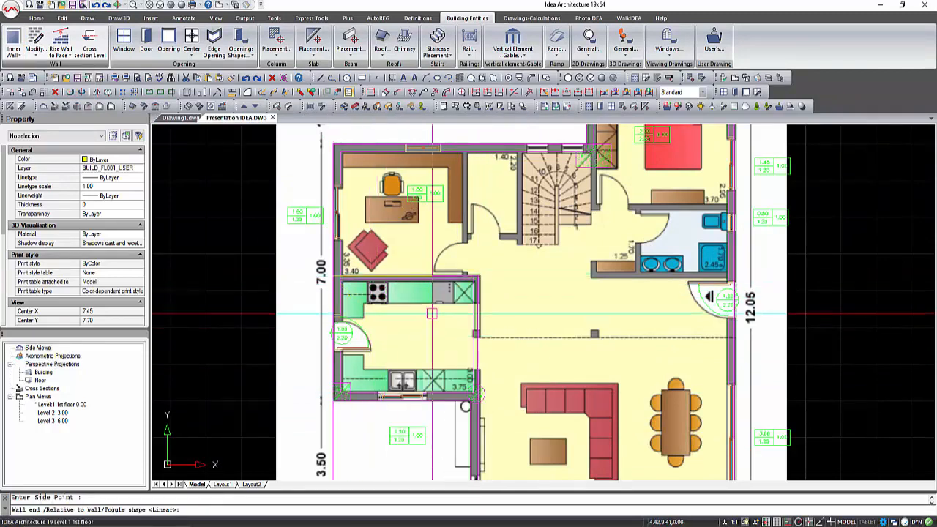
key(Return)
Step: Draw the office's inner wall from the exterior wall perpendicular down to the kitchen wall
key(Return)
click(444, 360)
shift+right_click(462, 152)
click(501, 183)
click(463, 152)
click(463, 276)
click(505, 254)
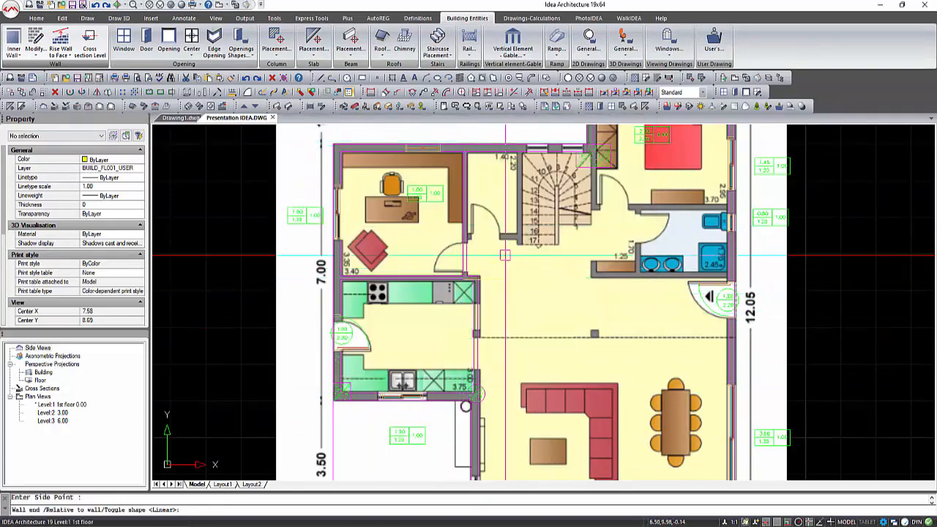
key(Return)
Step: Draw inner walls enclosing the small room beside the stairs, from the office wall across and up to the exterior wall
key(Return)
click(444, 359)
scroll(470, 232, up, 2)
click(462, 234)
click(543, 234)
click(534, 249)
scroll(502, 344, down, 2)
shift+right_click(524, 186)
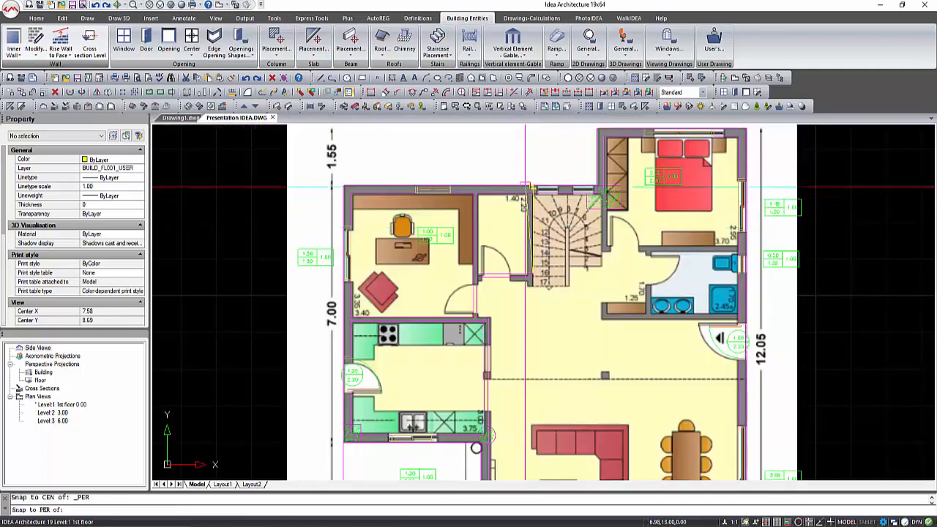
click(524, 186)
click(464, 159)
key(Escape)
Step: Place a 2.20 high door in the small storage room's wall and set its length to 0.90
click(146, 40)
click(443, 388)
scroll(489, 274, up, 4)
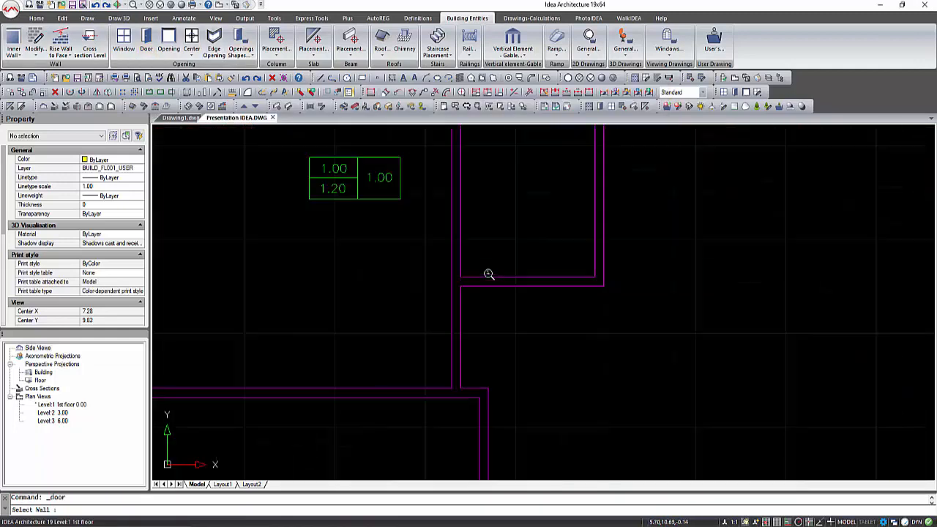
click(526, 304)
click(523, 299)
click(514, 268)
click(550, 246)
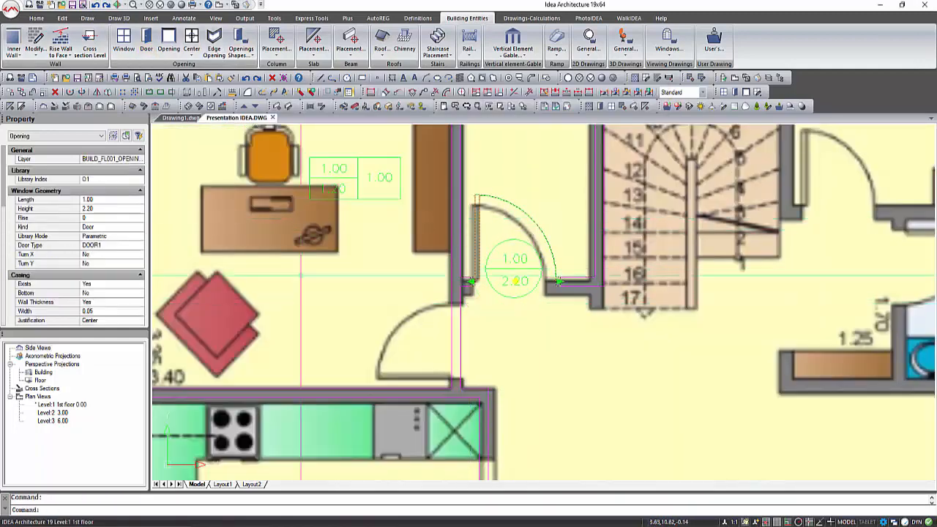
key(Return)
key(Escape)
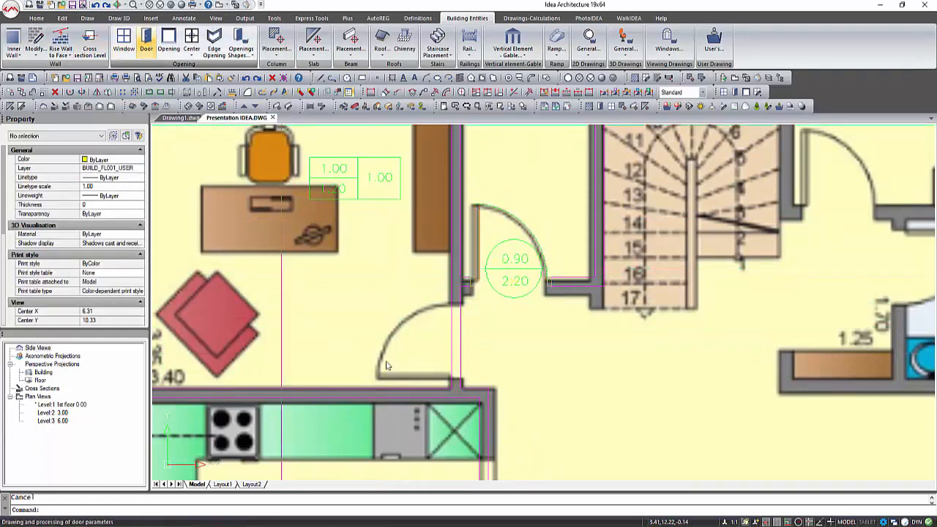
Step: Place a 2.20 high door in the office's inner wall and set both interior doors' length to 0.85
click(146, 41)
click(443, 388)
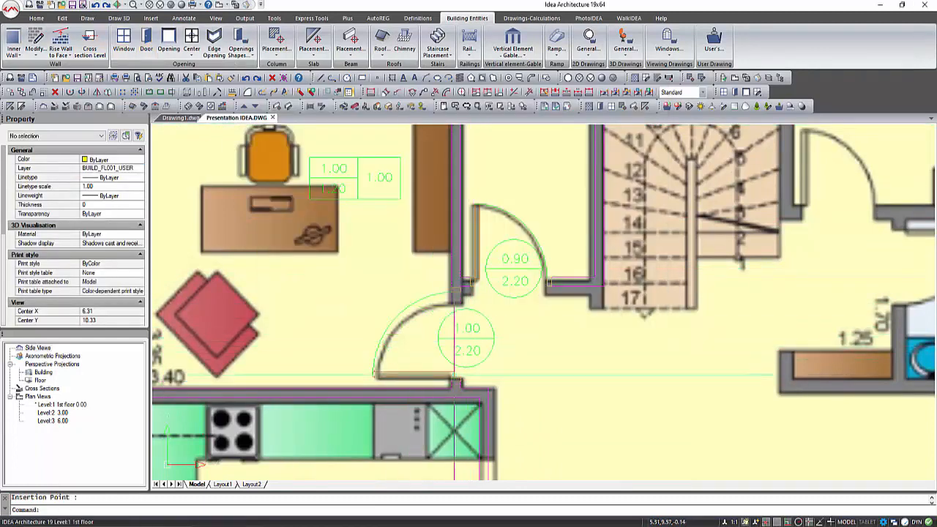
click(453, 375)
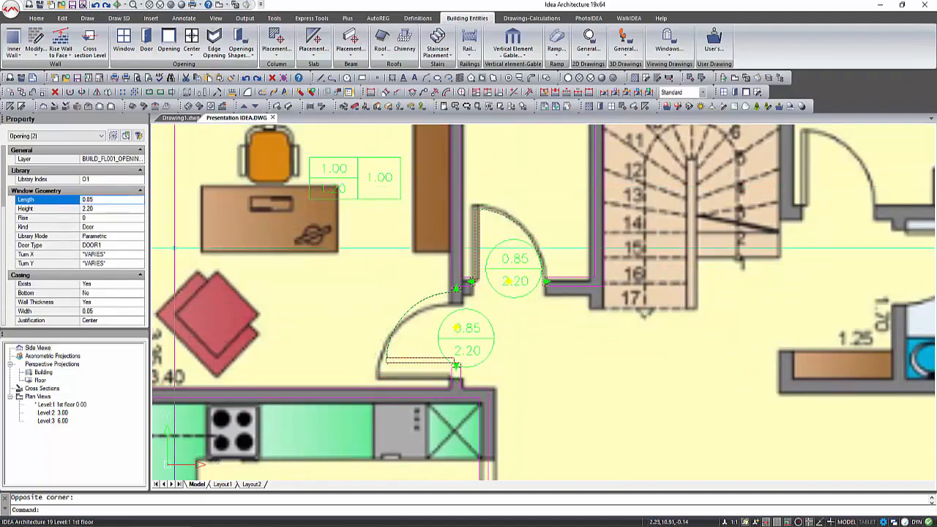
key(Escape)
Step: Reposition the office door along its wall to match the door on the reference floor plan
click(395, 343)
click(622, 106)
click(621, 382)
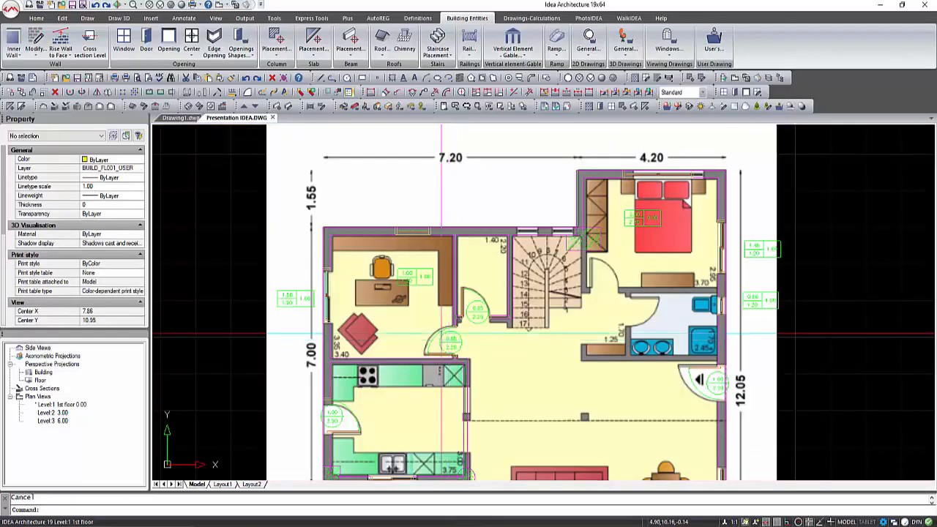
Step: Draw the inner walls enclosing the bedroom, hallway and bathroom block between the stairs column and the exterior wall, tracing the floor plan
scroll(381, 292, up, 2)
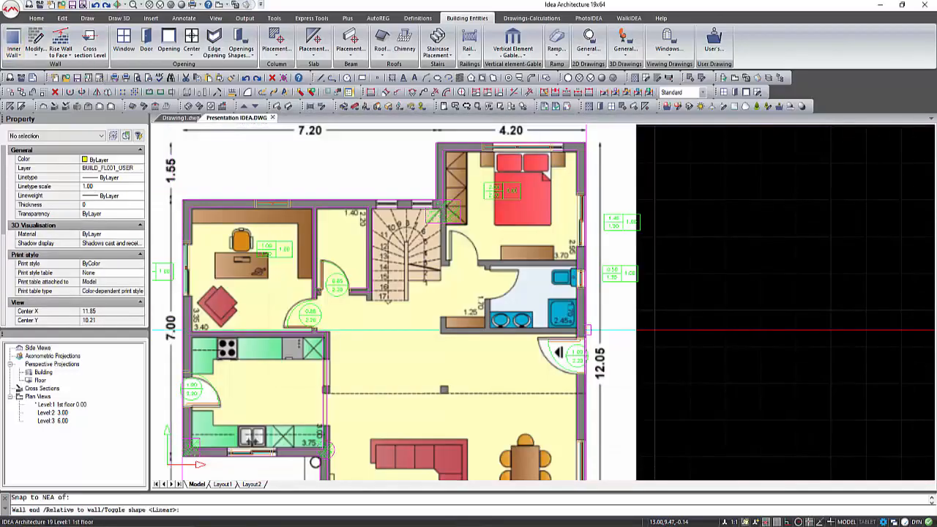
scroll(432, 241, up, 3)
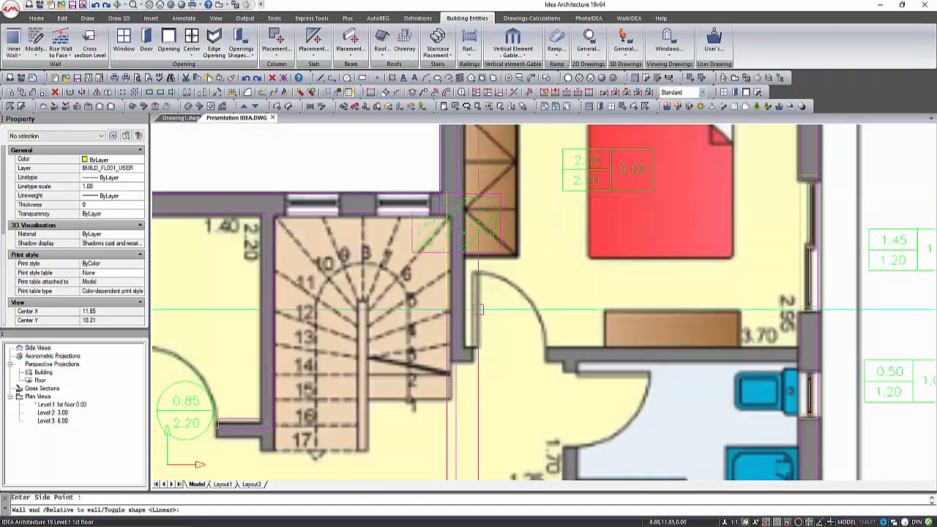
shift+right_click(477, 293)
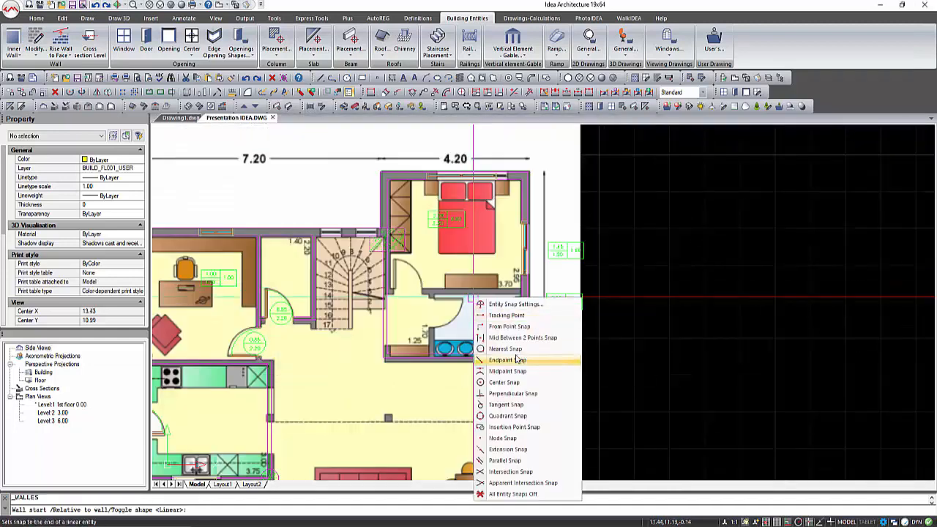
click(512, 358)
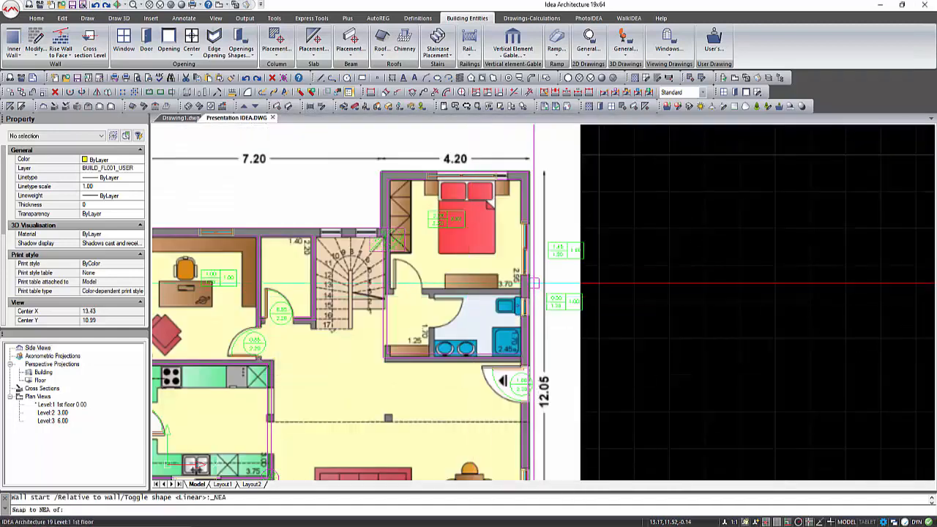
click(372, 341)
Step: Place a 0.90 by 2.20 door in the bedroom's inner wall and shift it slightly along the wall to match the plan
click(146, 40)
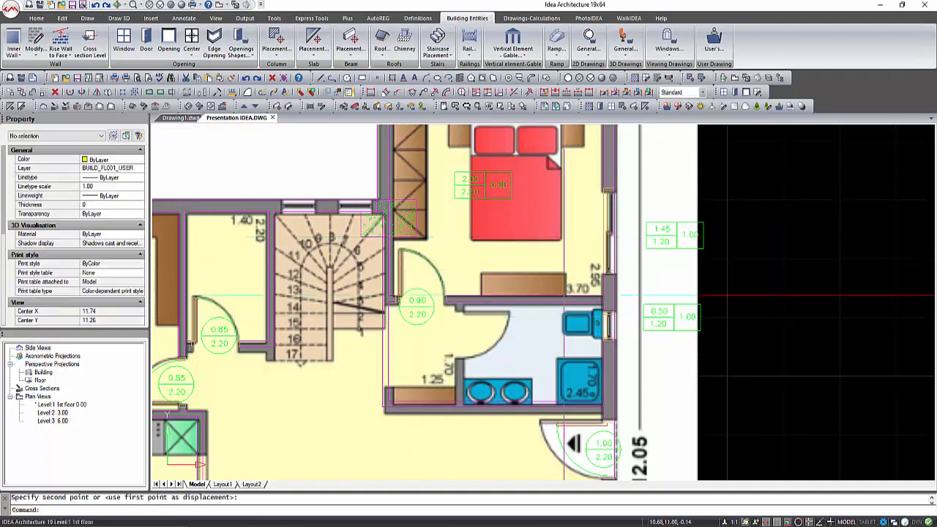
click(441, 325)
click(411, 307)
click(149, 92)
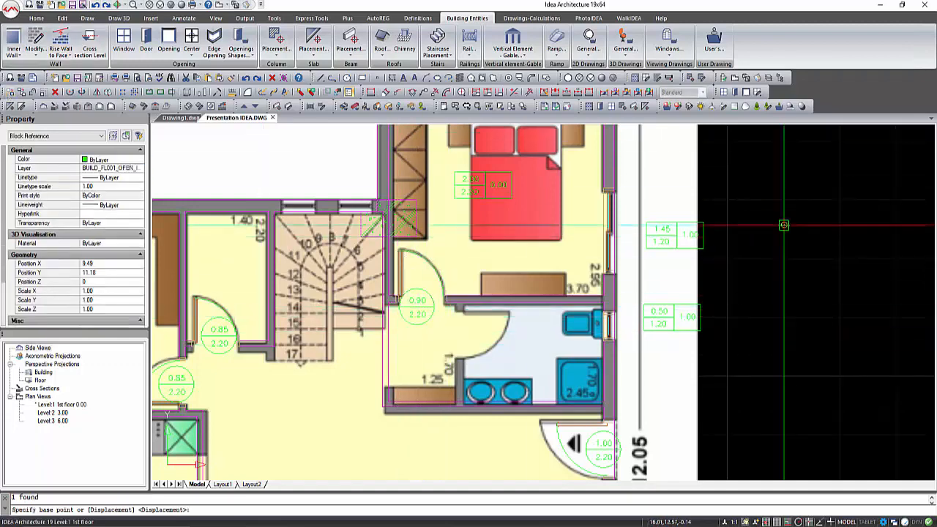
click(784, 224)
click(788, 235)
Step: Draw an inner wall separating the hallway from the bathroom, from the bathroom's lower wall up to the bedroom wall
click(13, 41)
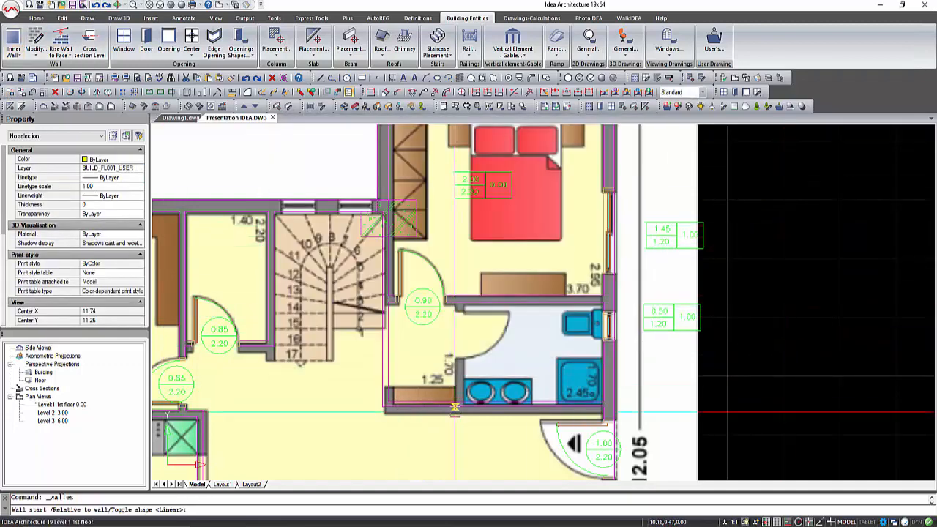
click(456, 412)
click(457, 313)
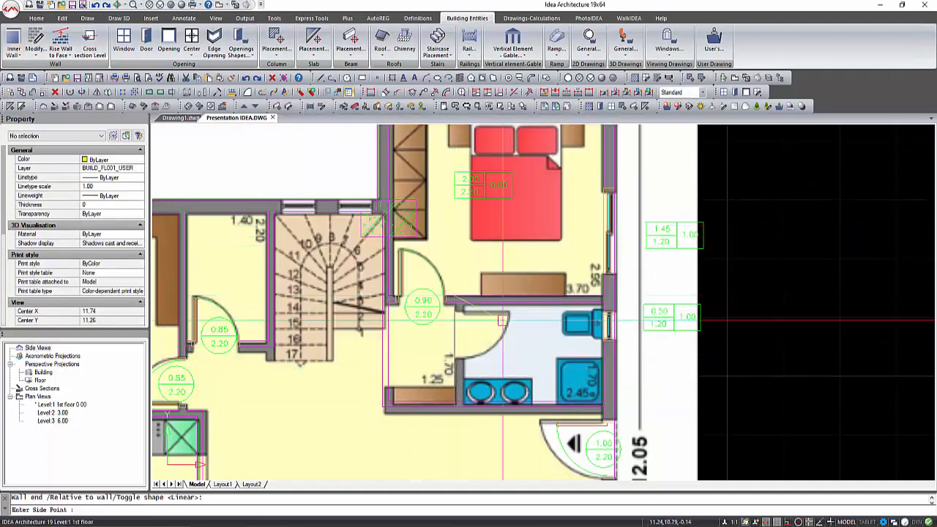
click(502, 320)
key(Escape)
Step: Place a 1.00 by 2.20 door in the hallway wall of the bathroom, opening into the bathroom near the bedroom wall
click(146, 40)
click(492, 329)
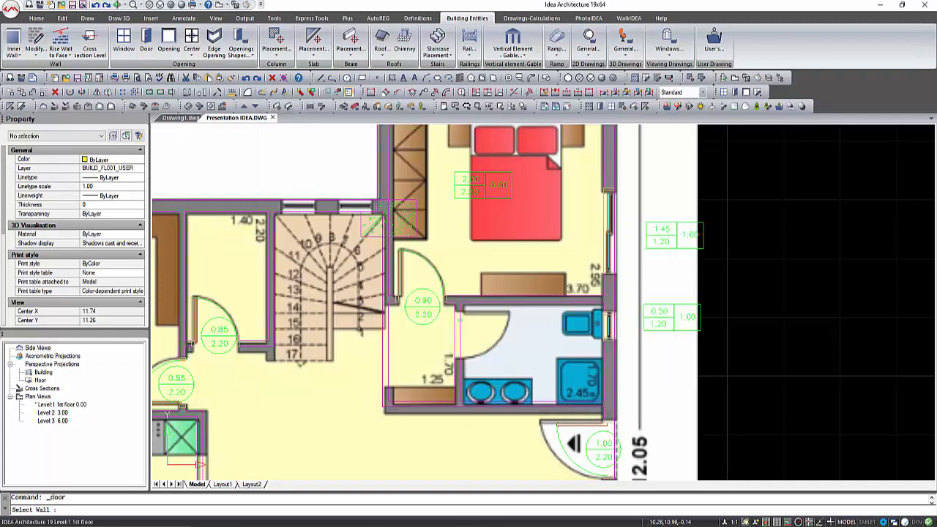
click(487, 330)
click(471, 329)
Step: Hide the reference floor plan and trim away the wall segment beside the hallway, between the bedroom door and the bathroom's lower wall
scroll(415, 344, down, 2)
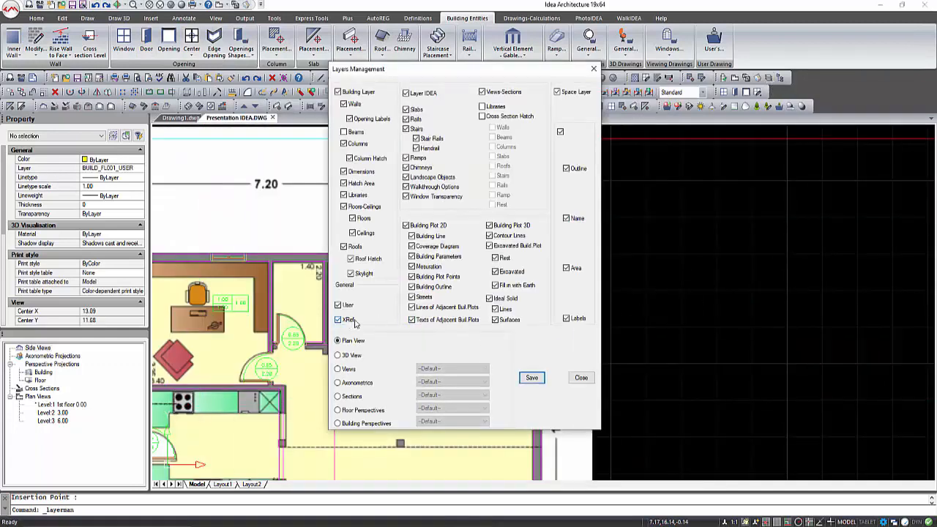
click(531, 378)
text(TR)
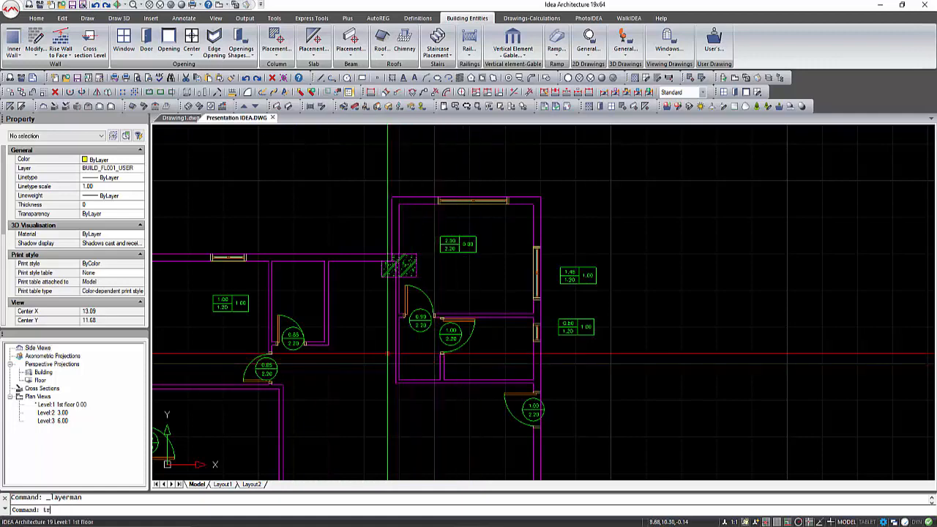
scroll(398, 319, up, 3)
key(Return)
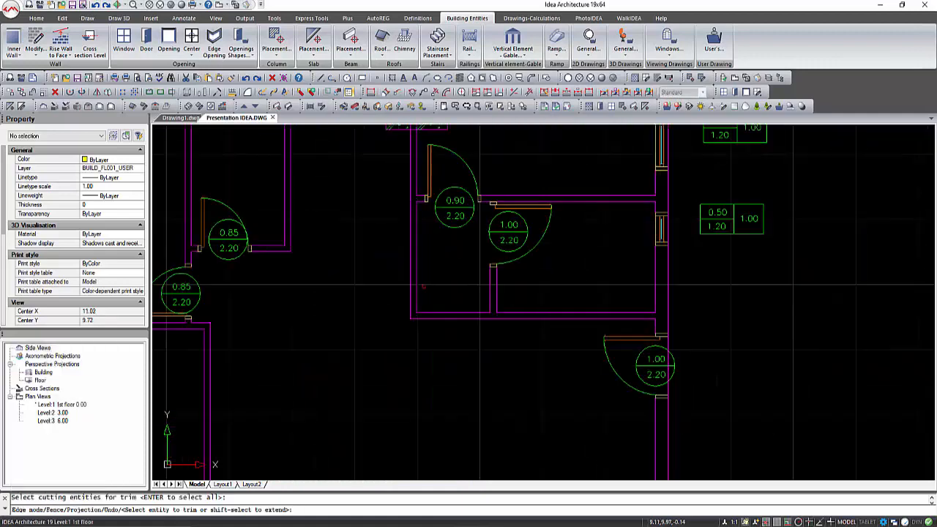
key(Escape)
scroll(409, 315, down, 5)
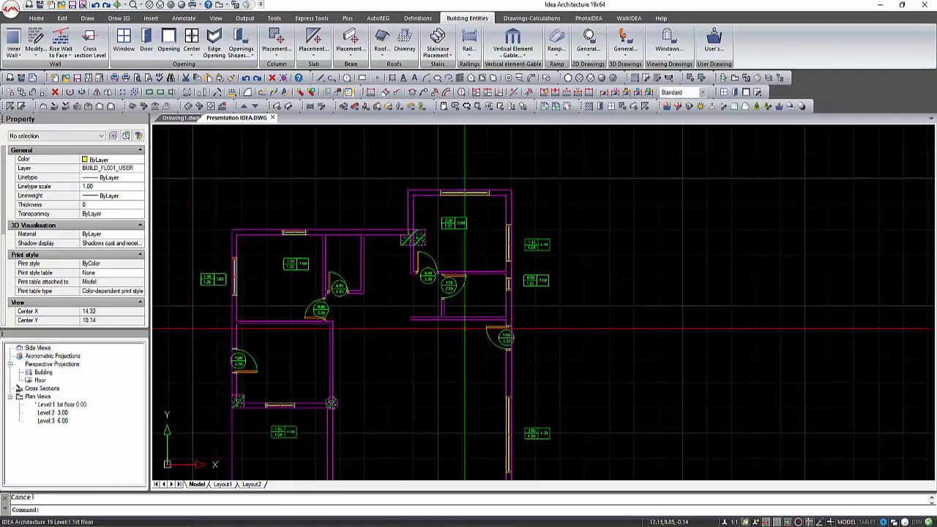
scroll(405, 214, up, 3)
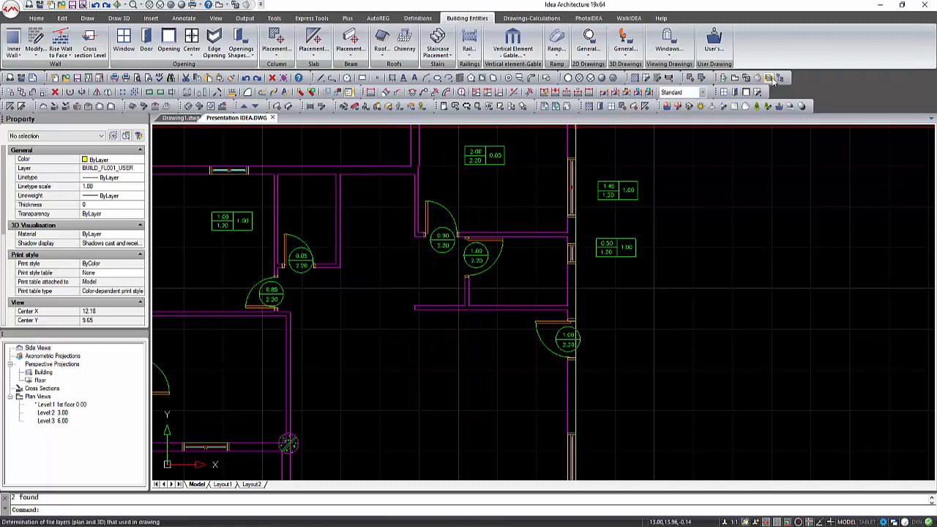
Step: Show the reference floor plan again and save the drawing
click(531, 377)
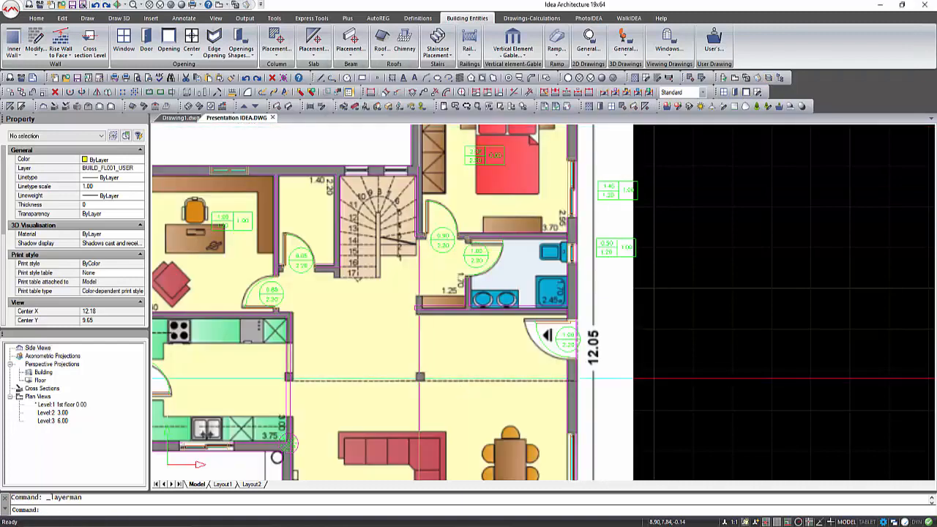
click(76, 78)
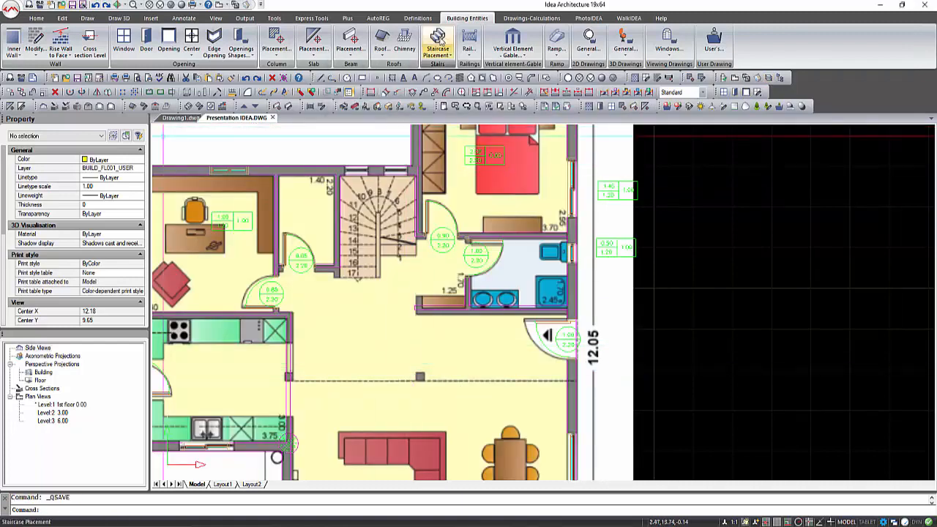
Step: Start placing a staircase of the 180° Reformation type
click(438, 38)
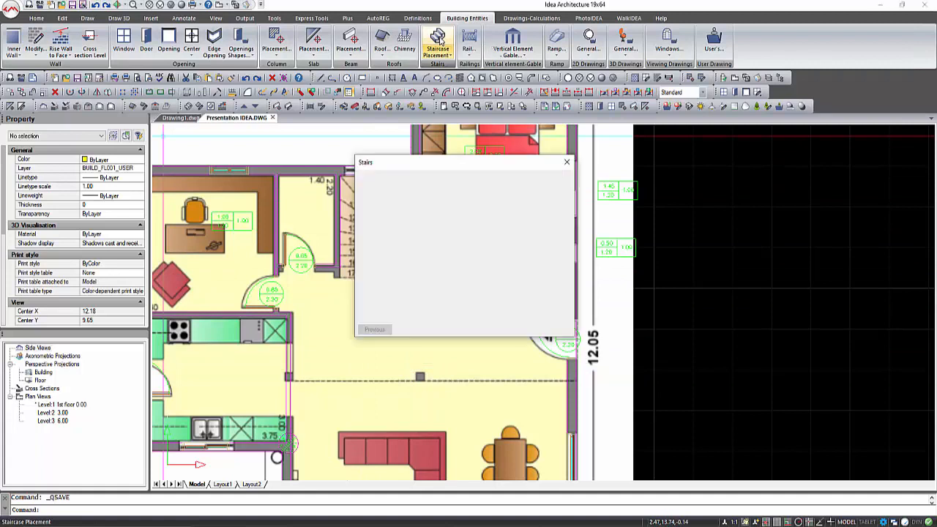
drag(468, 164, 632, 169)
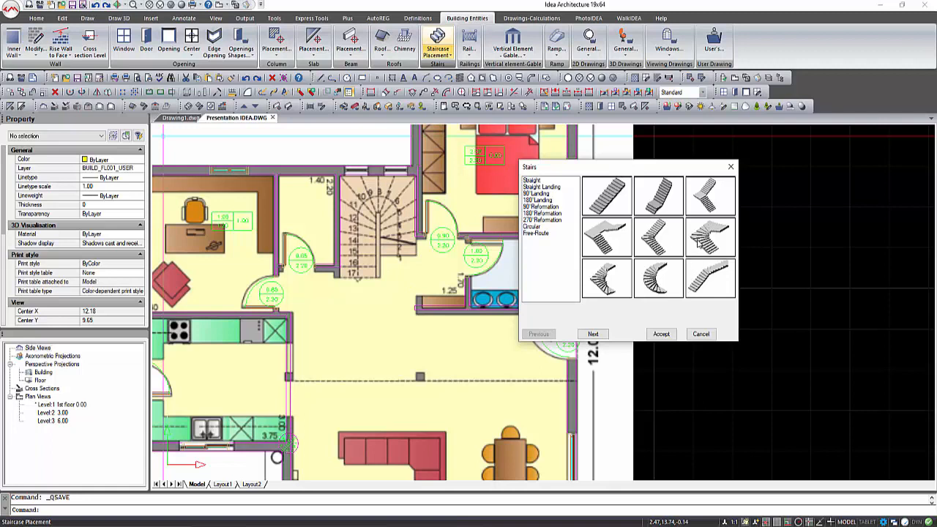
click(660, 335)
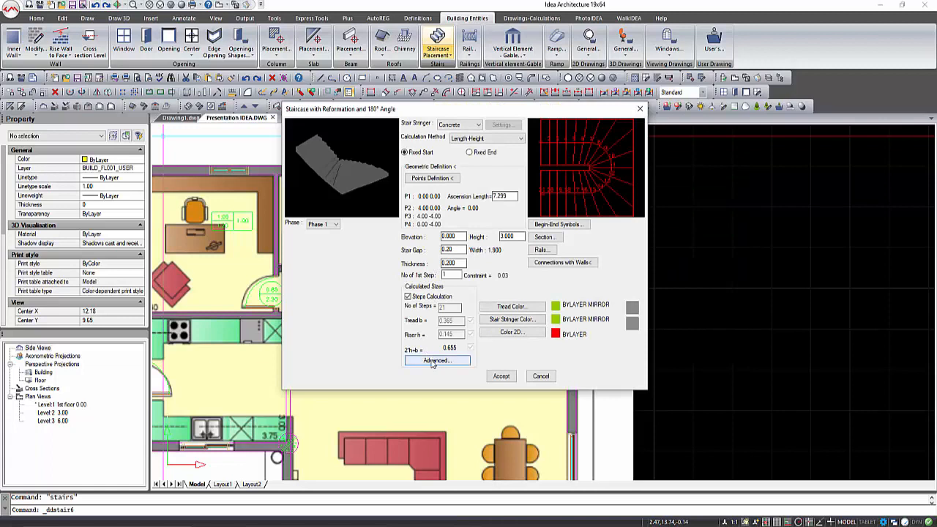
Step: Define the staircase's four points on the corners of the plan's stair drawing, place it, and check it in the 3D view
click(424, 180)
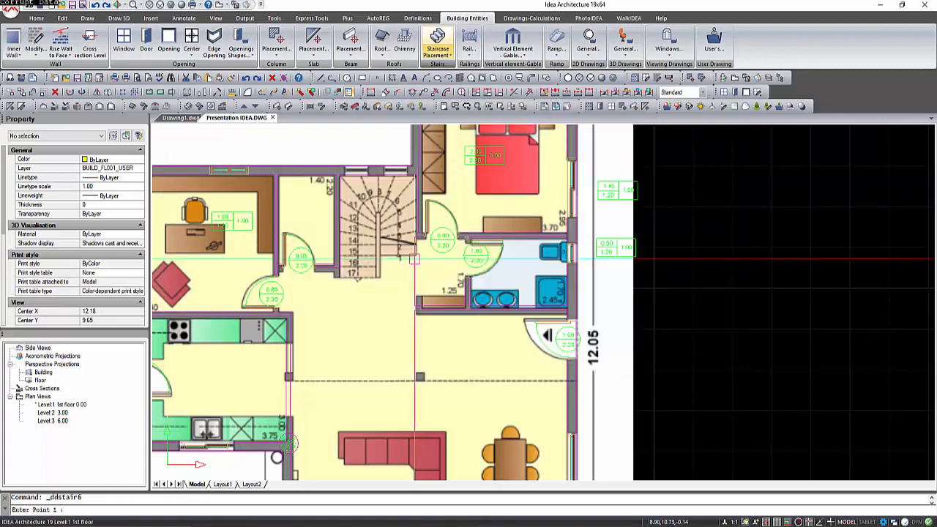
click(337, 175)
click(338, 281)
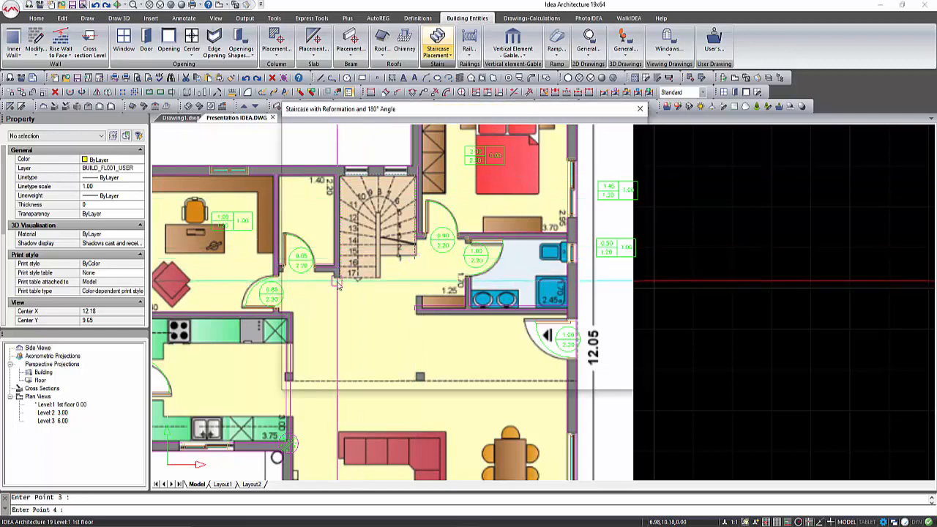
drag(407, 114, 569, 116)
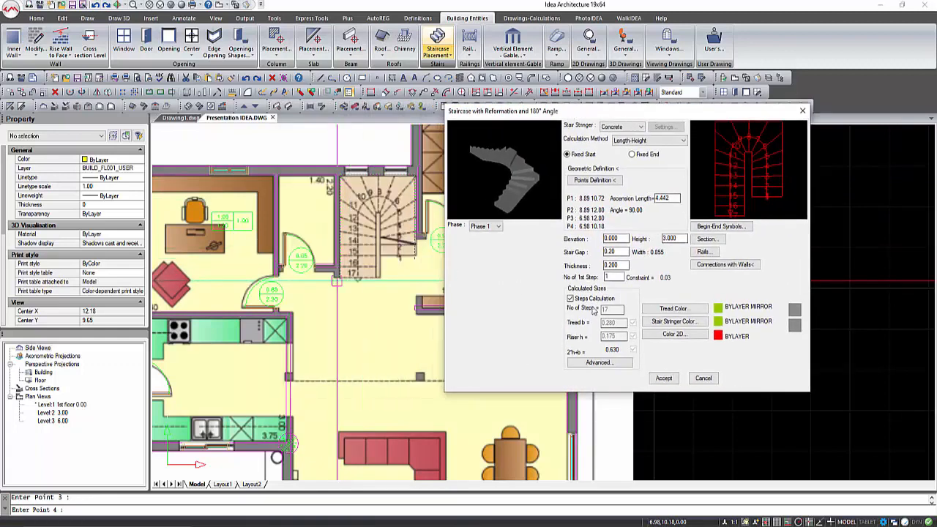
click(662, 379)
scroll(426, 293, up, 2)
middle_drag(427, 296, 459, 347)
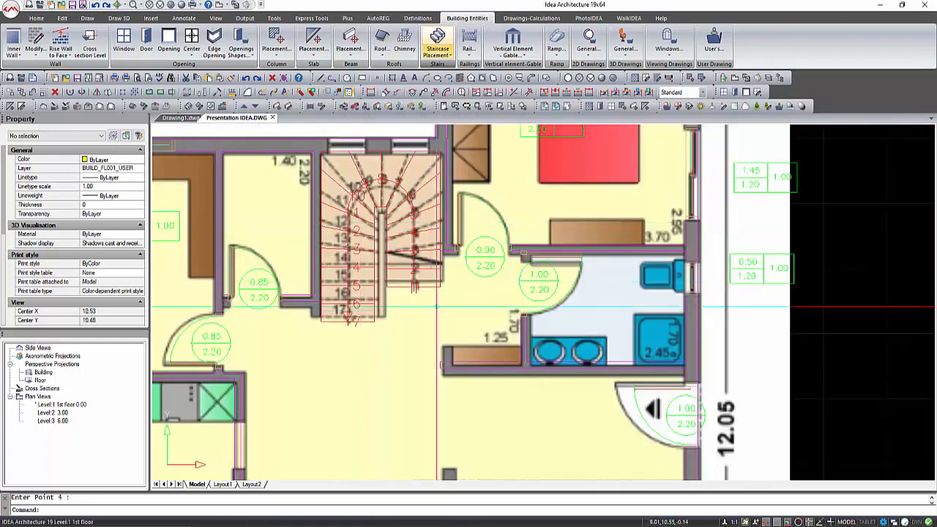
click(747, 79)
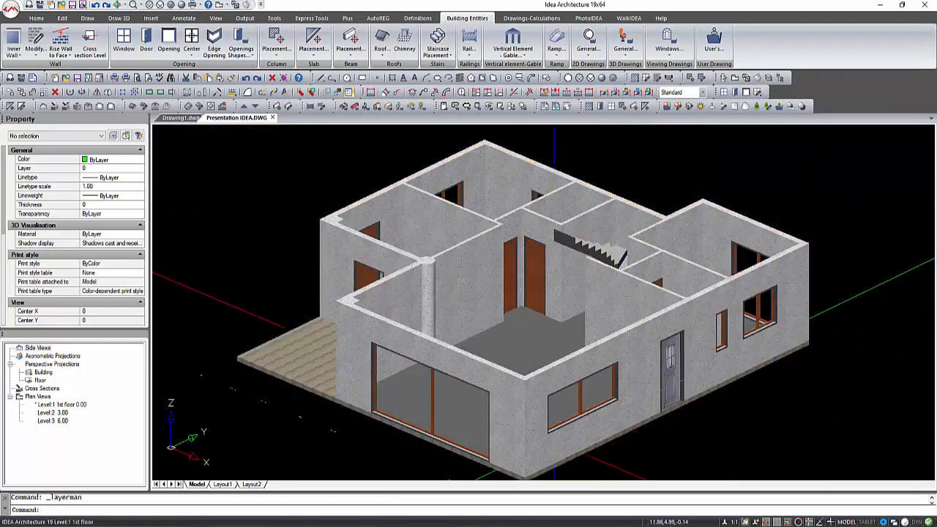
shift+middle_drag(560, 395, 563, 439)
Step: Draw straight inner walls in plan view around the staircase's central gap and across the end of its last flight
click(735, 80)
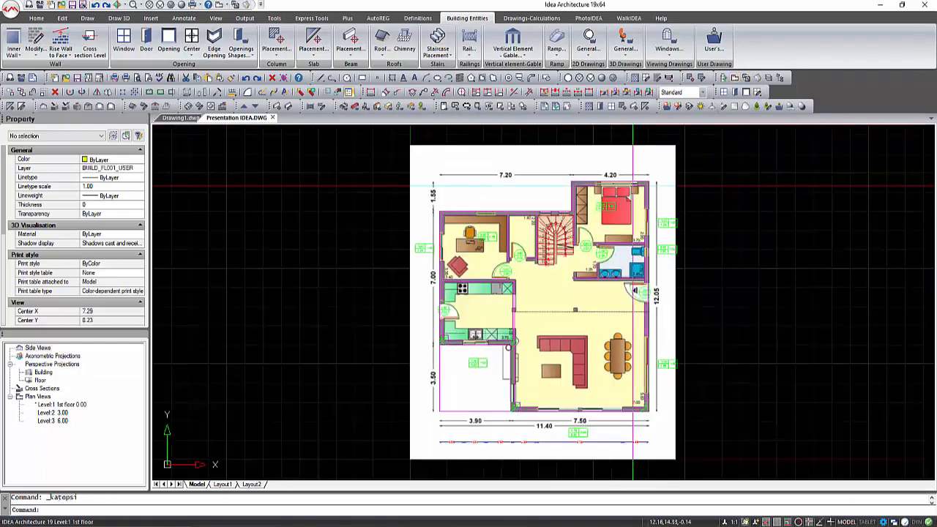
scroll(573, 247, up, 5)
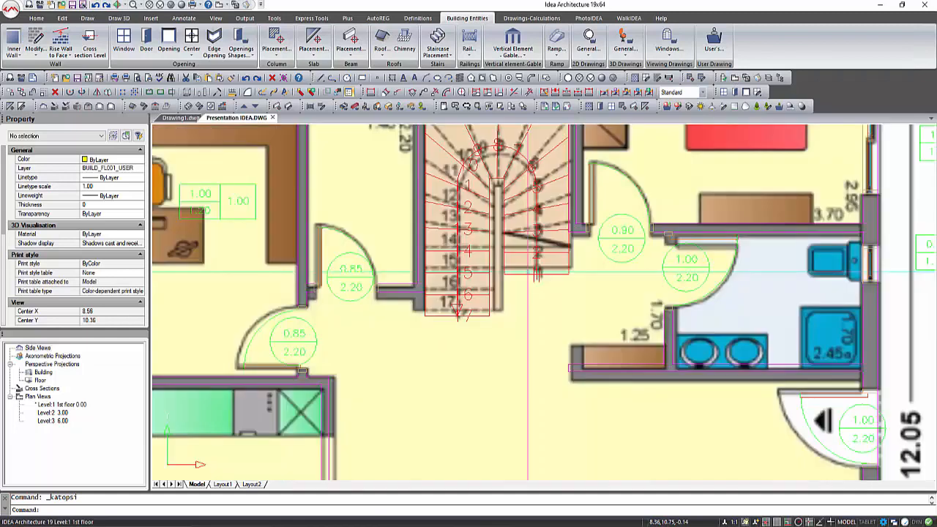
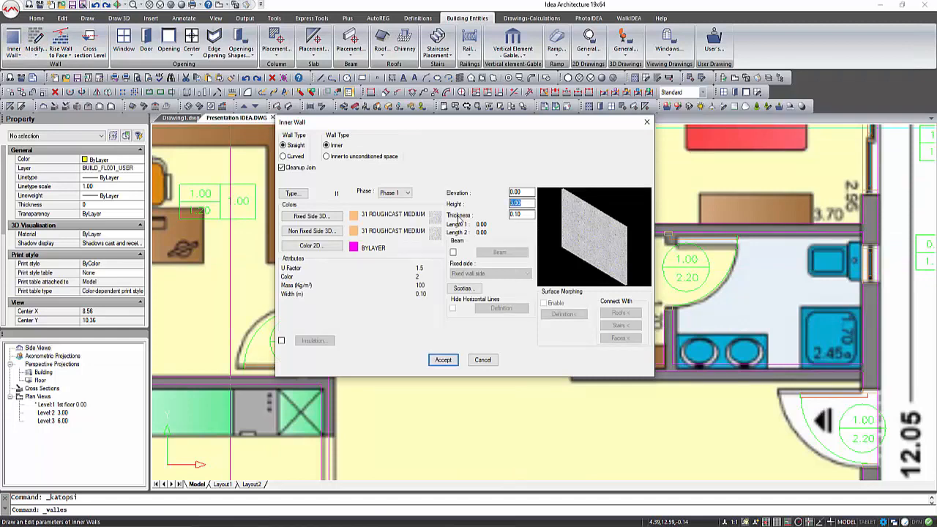
click(443, 359)
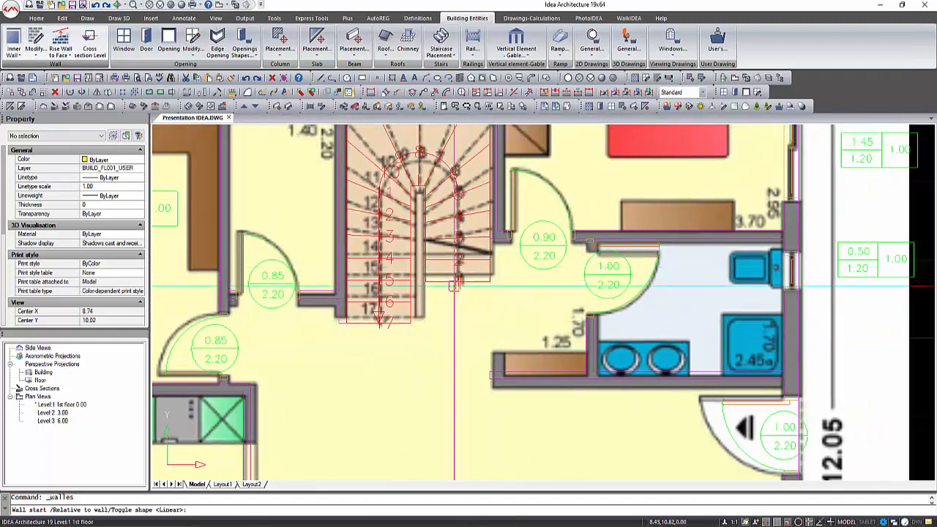
click(424, 284)
scroll(426, 178, up, 5)
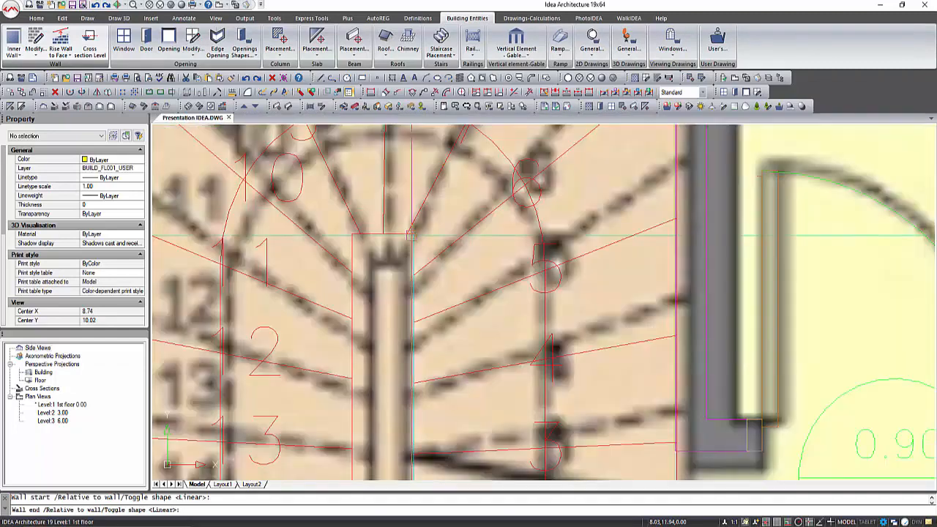
click(418, 206)
scroll(337, 215, down, 5)
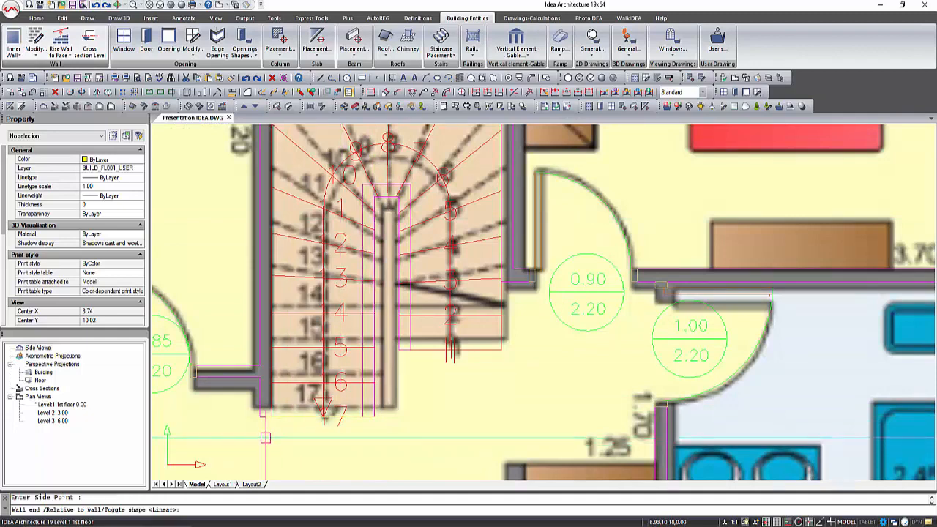
click(291, 368)
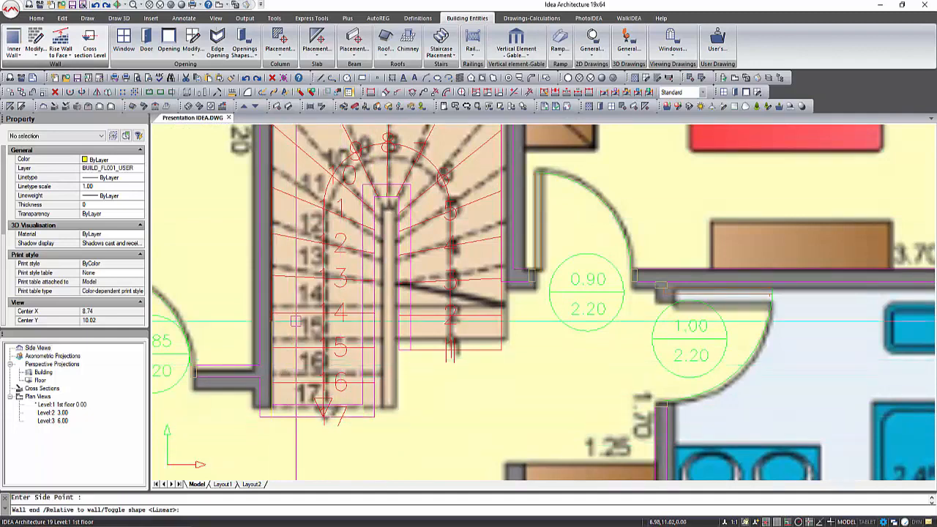
key(Escape)
Step: Show the building in realistic 3D and connect the staircase with the inner walls around and beneath it
click(746, 77)
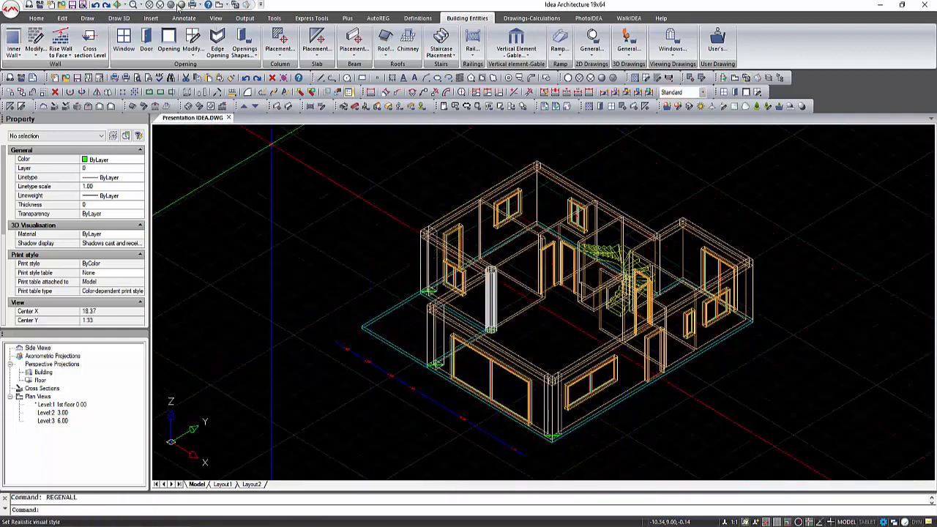
click(182, 6)
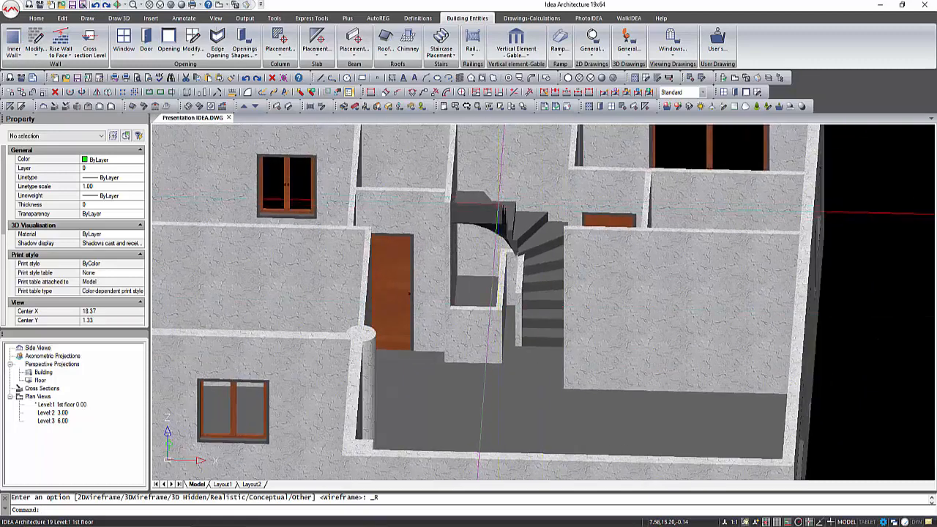
double_click(500, 208)
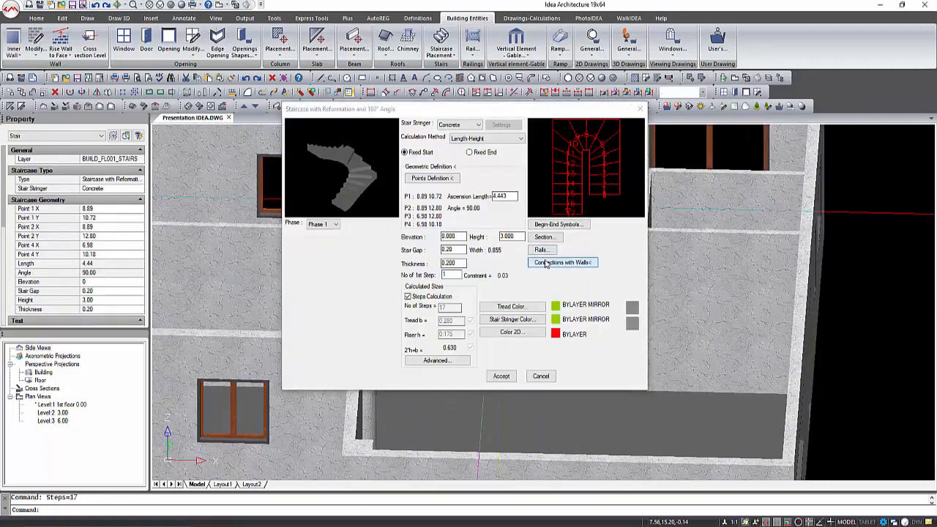
click(562, 262)
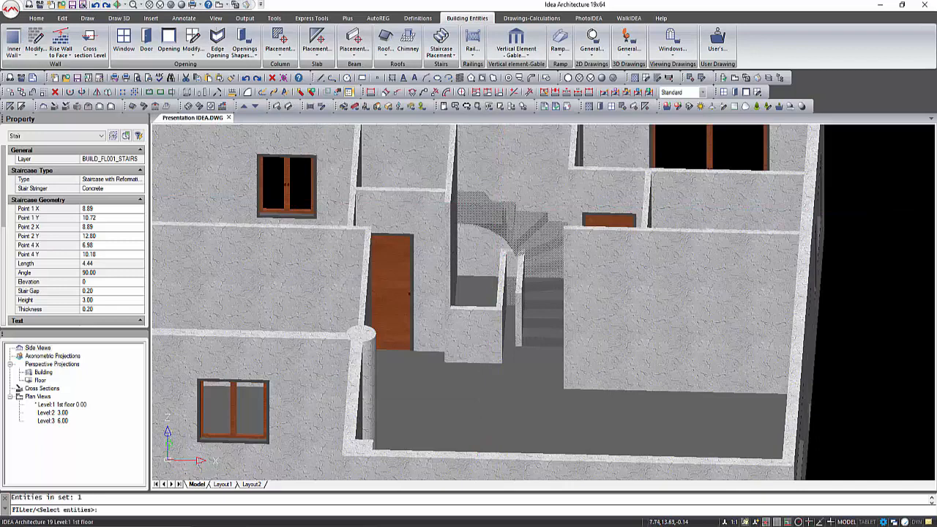
key(Return)
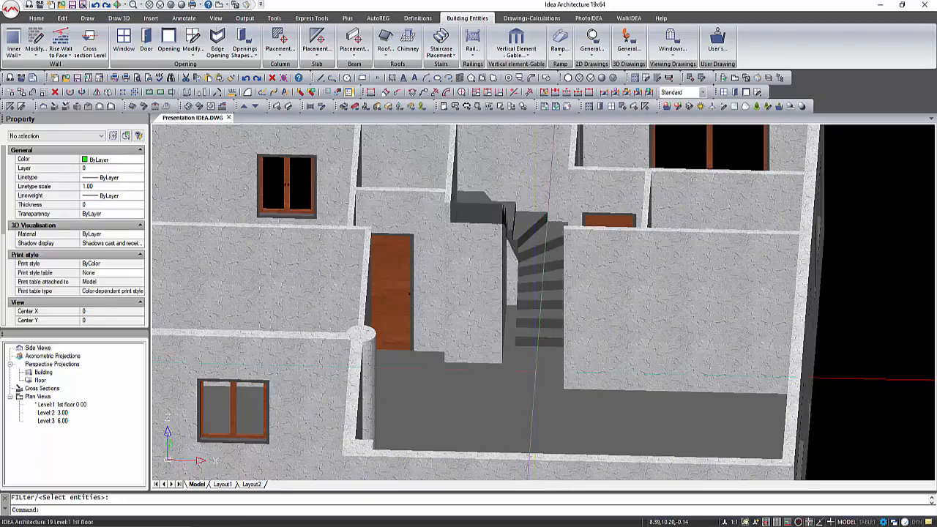
shift+middle_drag(533, 374, 422, 363)
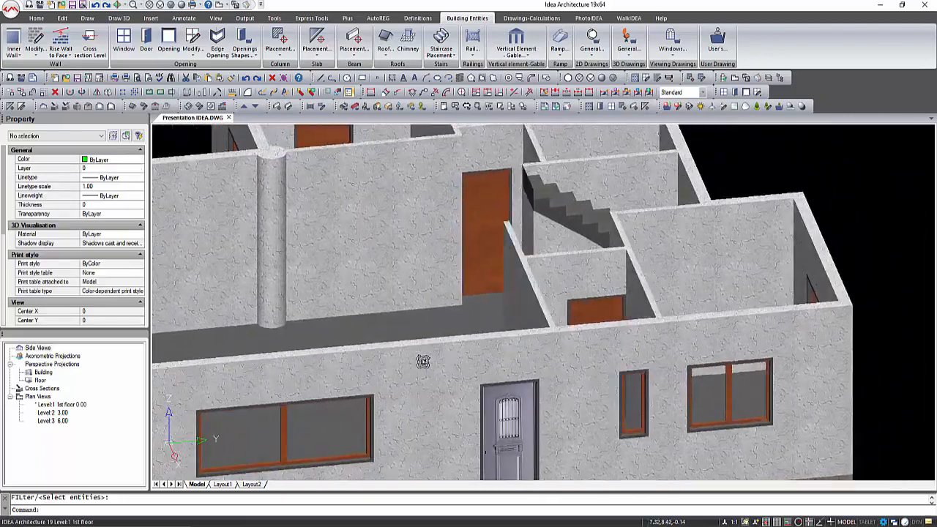
Step: Return to the plan view and open page 7 of the 3D Living Room Furniture library
click(735, 79)
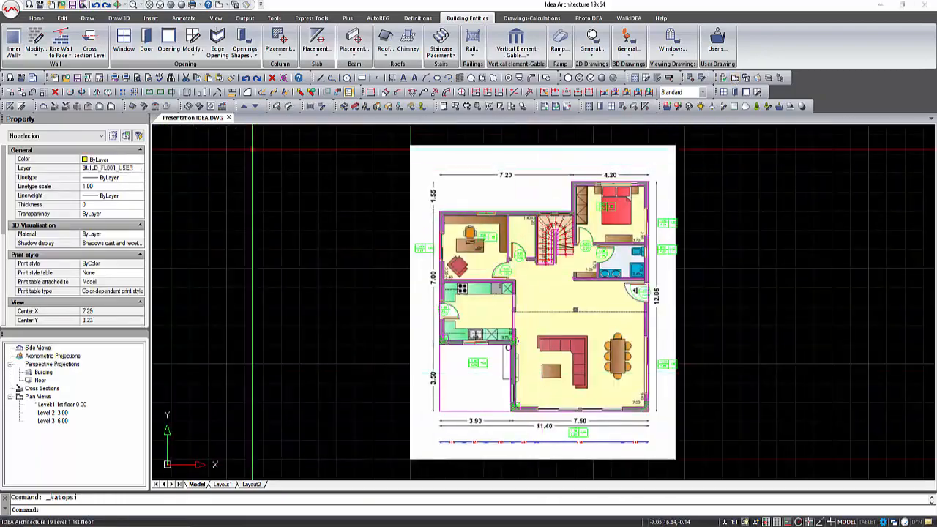
click(592, 56)
click(628, 51)
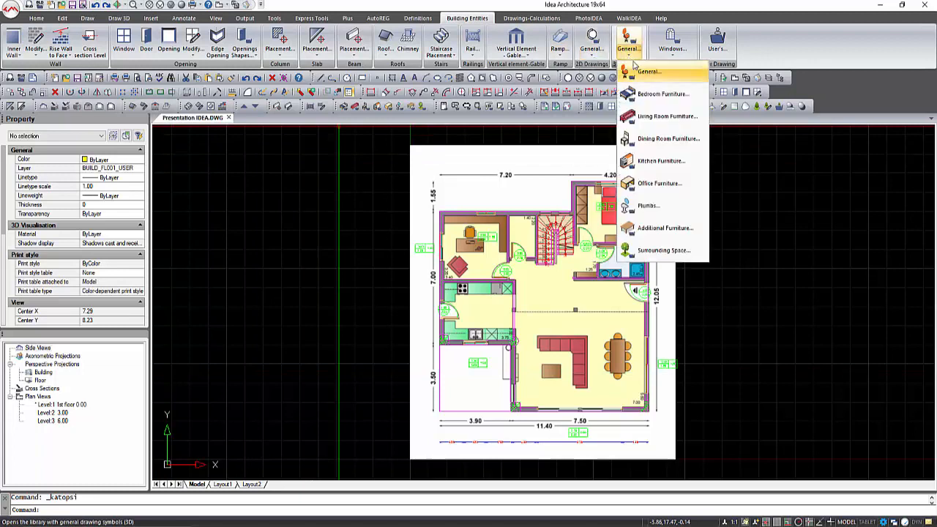
click(651, 117)
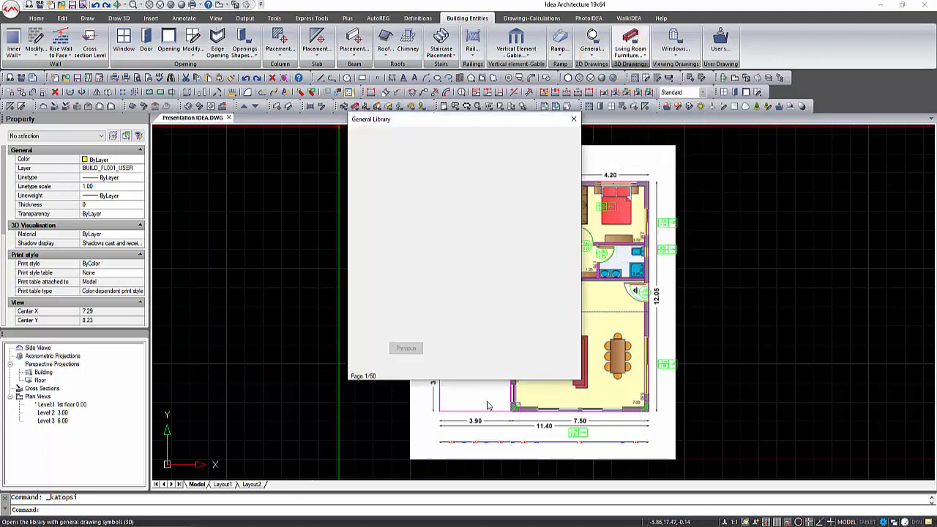
click(414, 366)
click(393, 404)
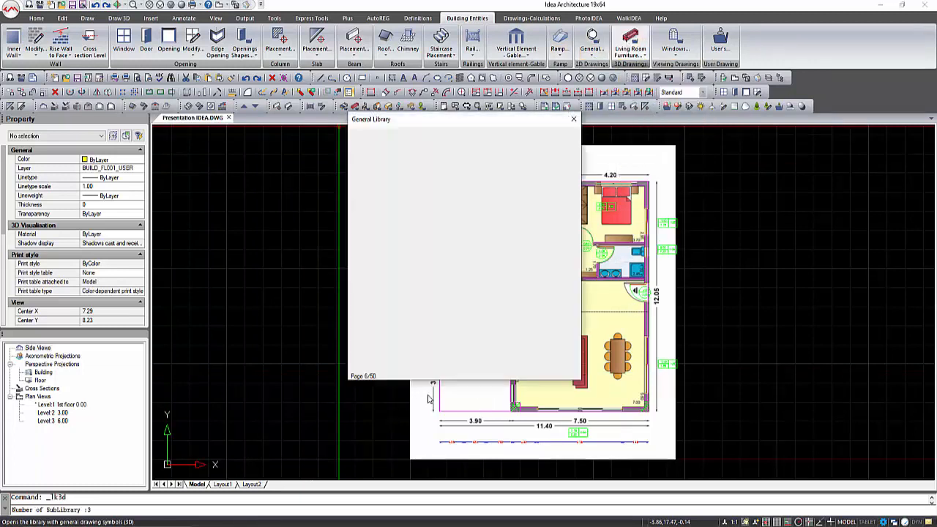
click(444, 347)
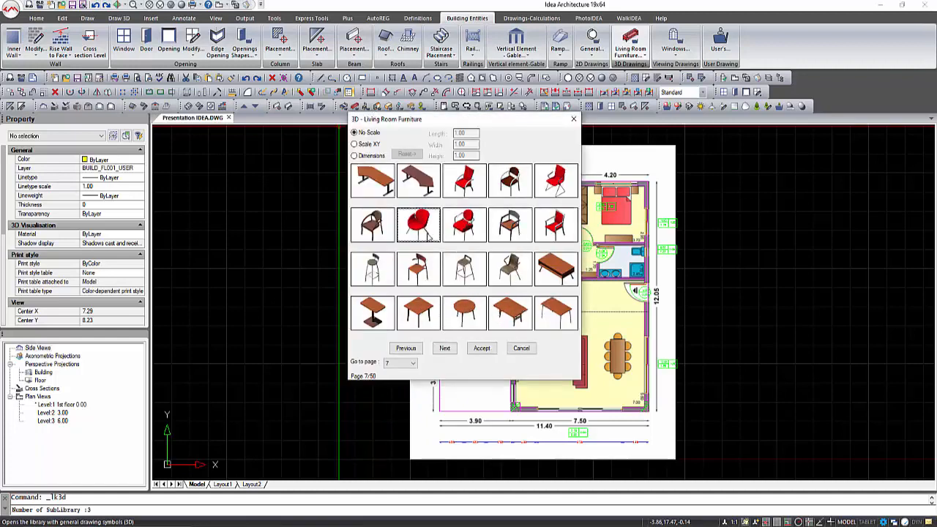
Step: Insert the red round chair near the living room's lower-left corner, rotated about 282°
click(487, 346)
scroll(534, 398, up, 4)
click(508, 390)
click(509, 389)
Step: Insert the wooden coffee table with the plant from page 9 of the living room library over the plan's coffee table
scroll(508, 388, up, 3)
scroll(483, 331, down, 1)
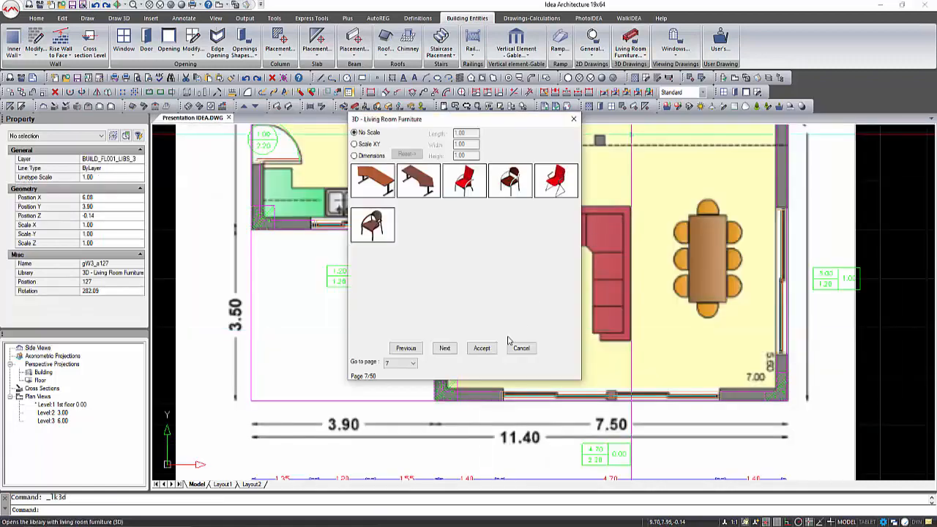
click(444, 347)
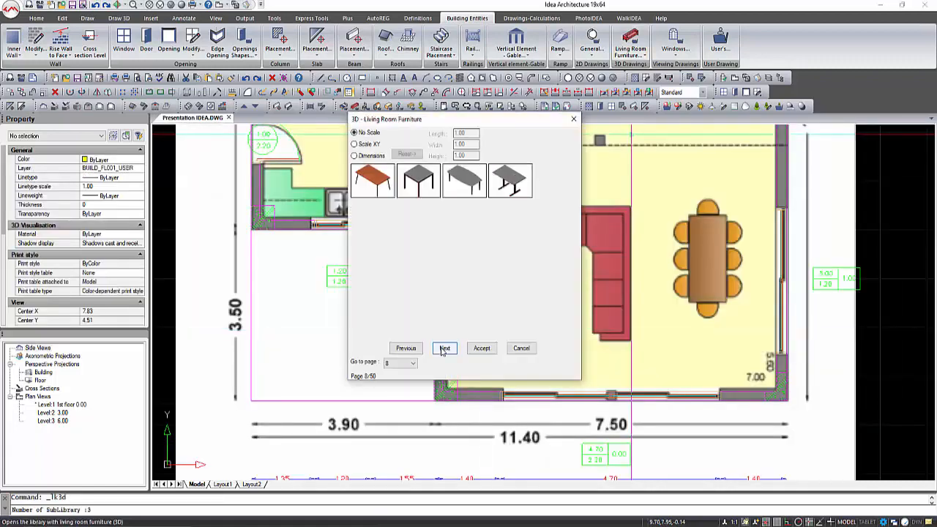
click(444, 348)
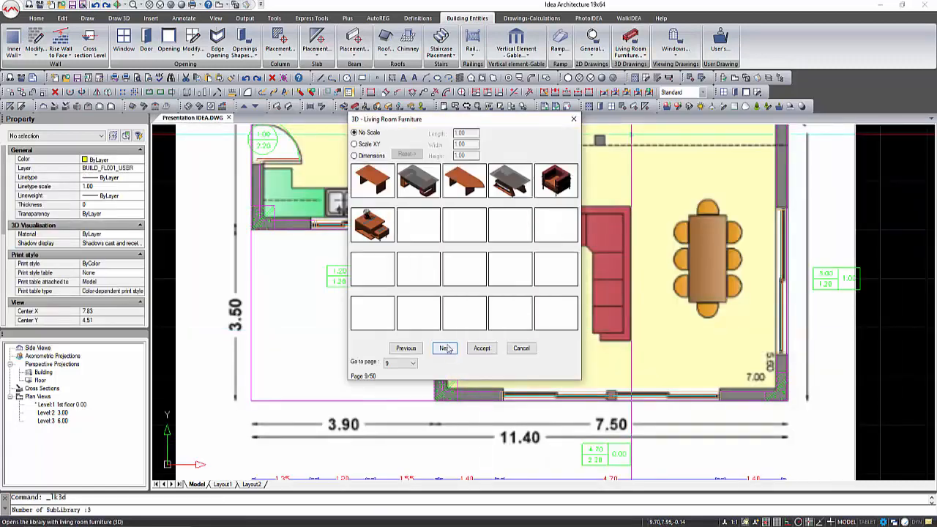
click(482, 347)
click(505, 294)
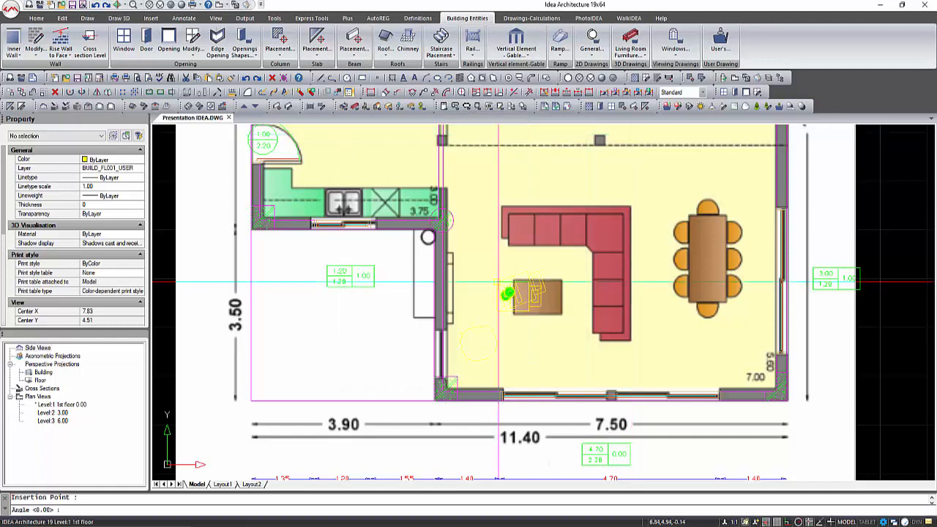
Step: Insert a corner sofa from page 6 of the living room library over the plan's red sofa at 0° rotation
click(630, 40)
click(413, 363)
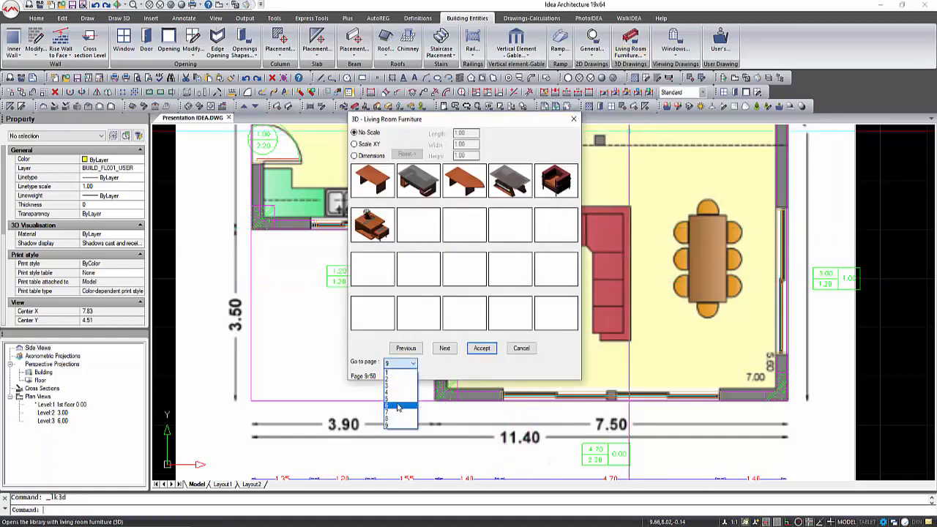
click(400, 407)
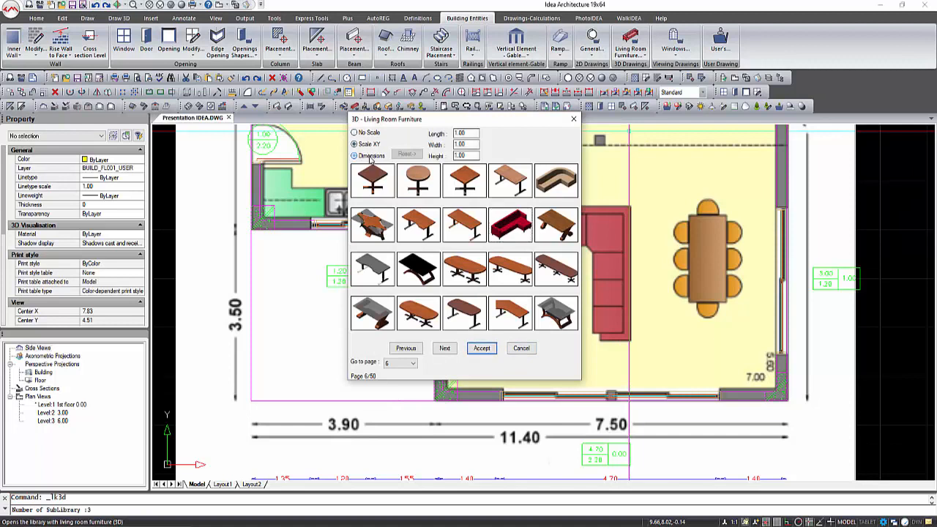
click(487, 352)
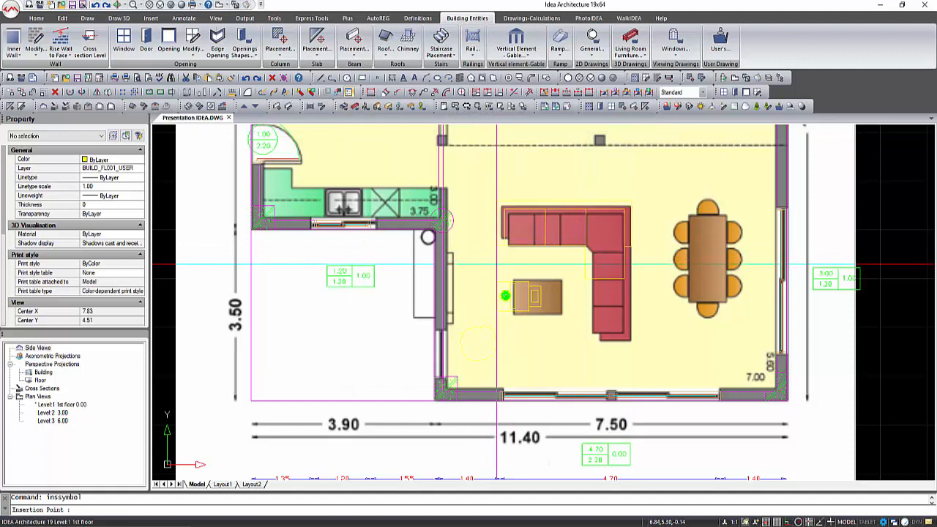
click(498, 275)
right_click(498, 275)
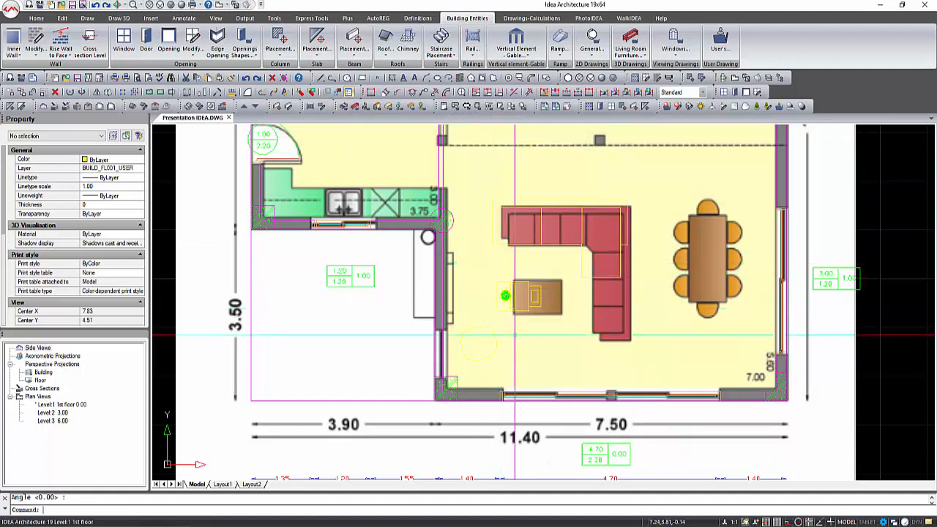
Step: Mirror the round chair about a vertical line beside the living room's coffee table, keeping the original chair
scroll(492, 363, up, 2)
click(528, 358)
click(476, 315)
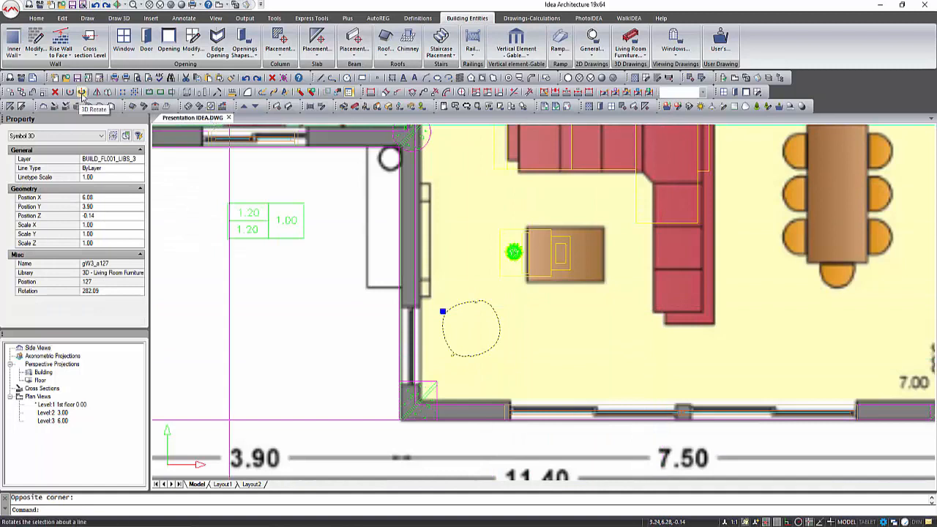
click(96, 94)
click(532, 292)
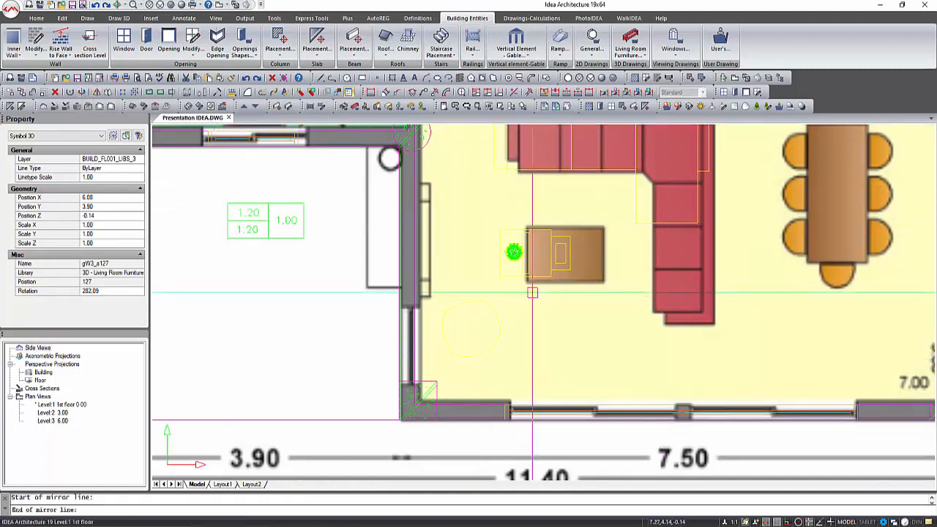
key(F8)
click(533, 364)
right_click(534, 365)
scroll(498, 278, down, 2)
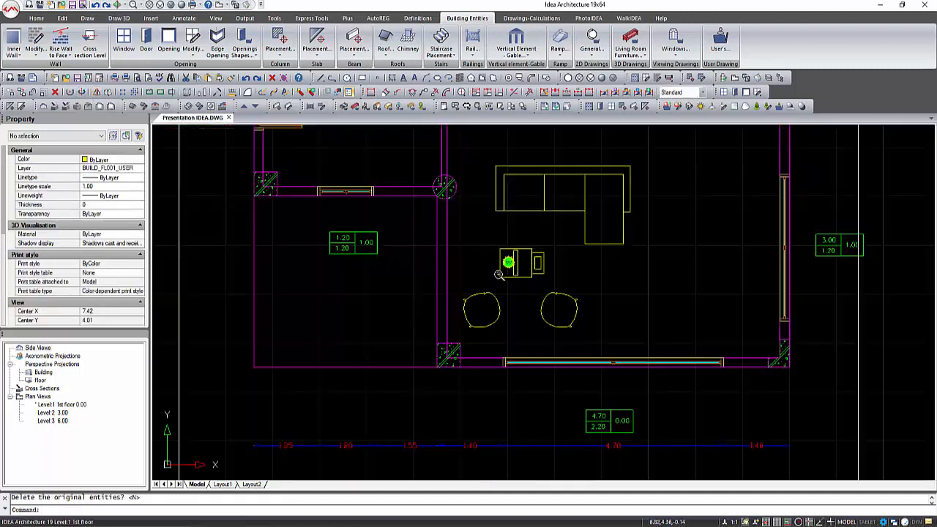
Step: Display the model in 3D with Realistic shading and bring the living room furniture into close view
click(746, 79)
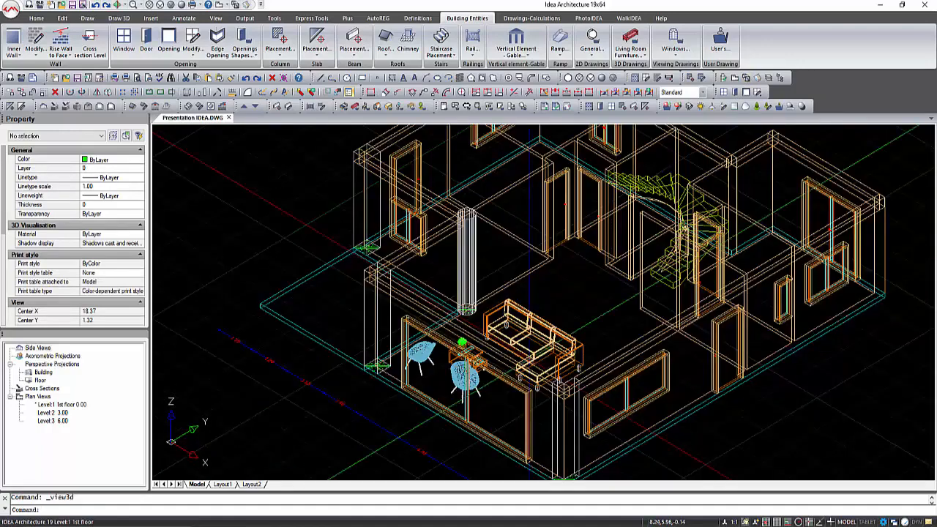
click(182, 5)
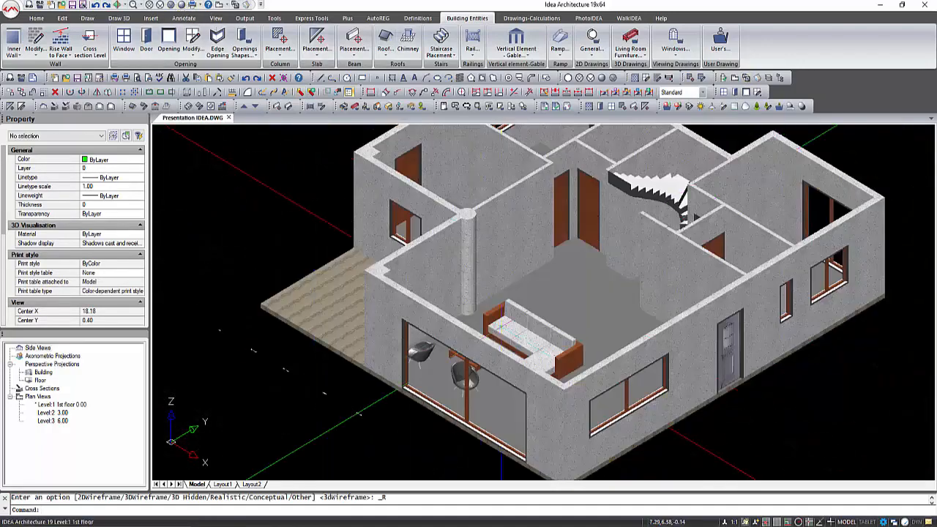
scroll(537, 344, down, 2)
shift+middle_drag(590, 440, 446, 431)
scroll(477, 296, up, 5)
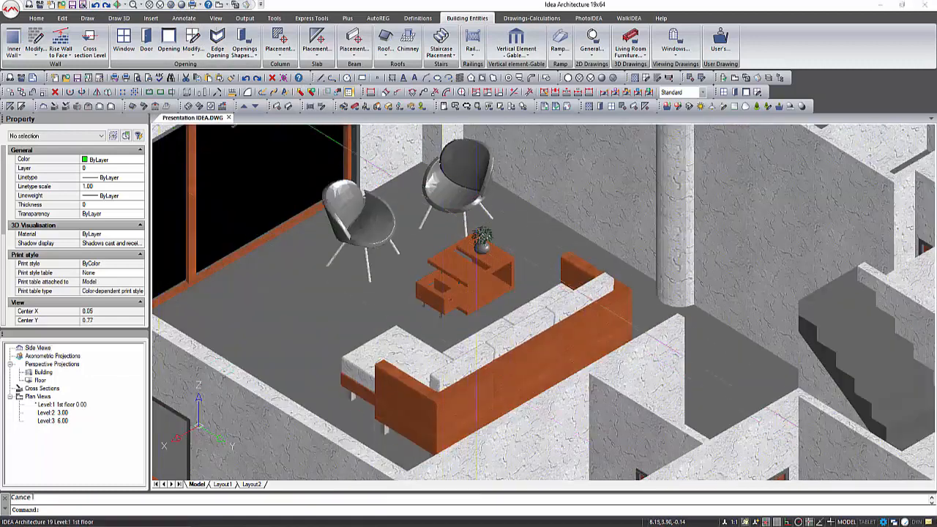
click(469, 199)
click(369, 242)
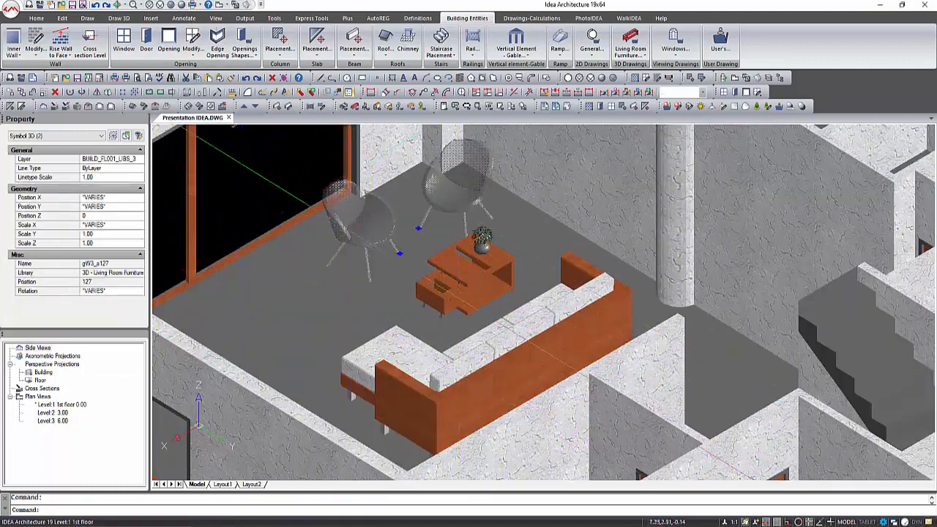
key(Escape)
Step: Change the round chairs' shell material to BEIGE MAT
double_click(381, 241)
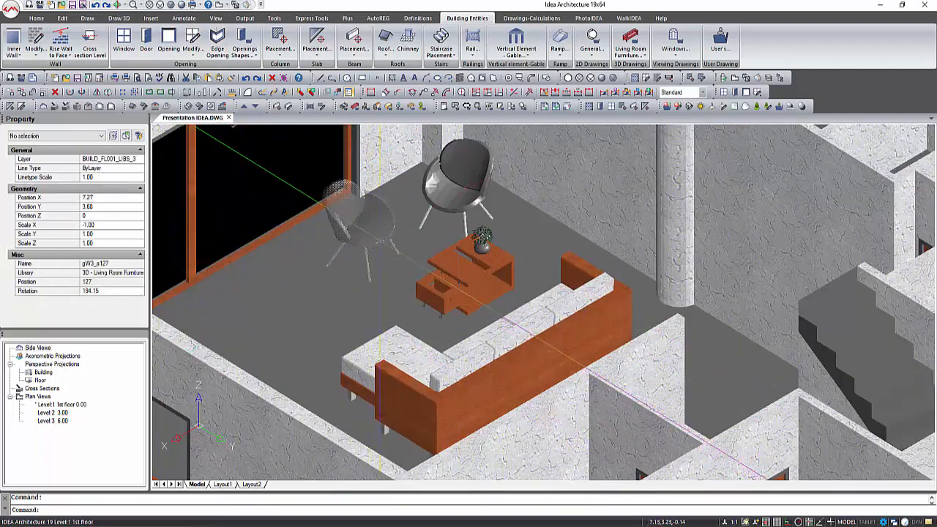
drag(380, 241, 438, 152)
click(558, 114)
click(372, 240)
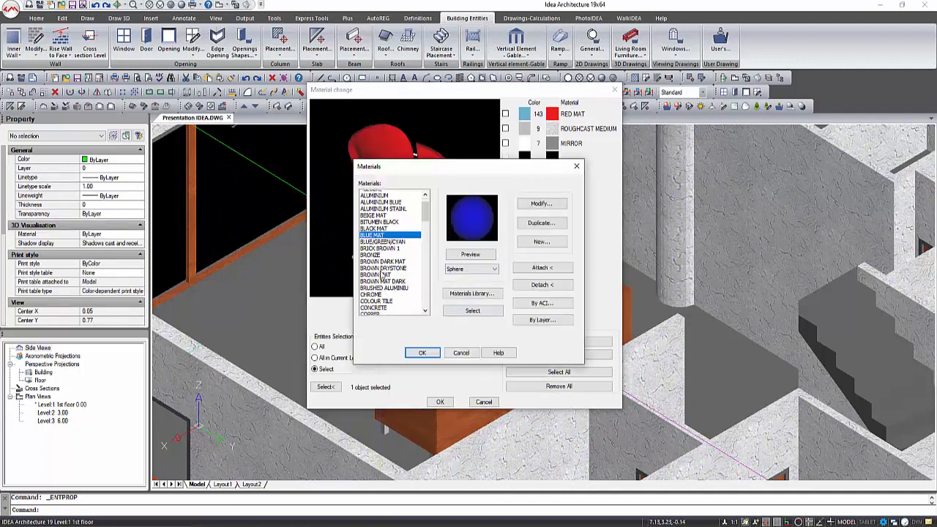
click(372, 220)
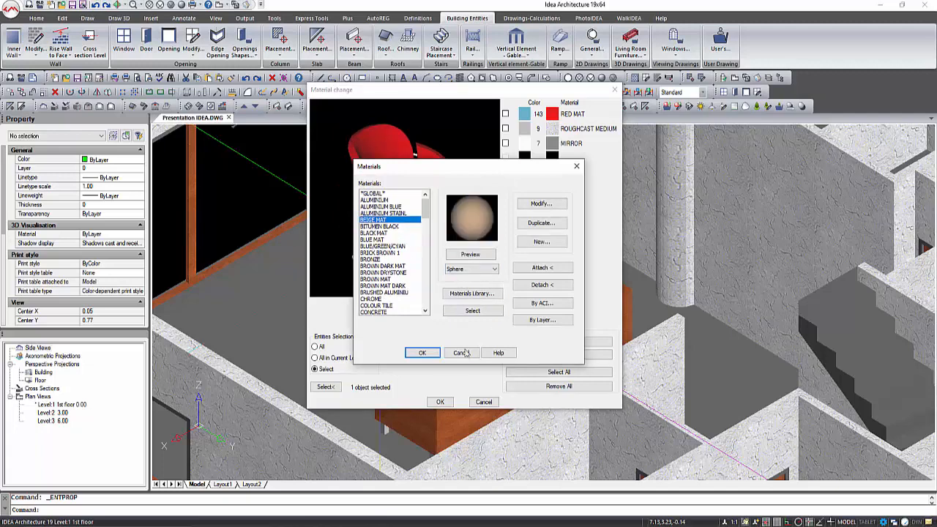
click(423, 353)
click(440, 402)
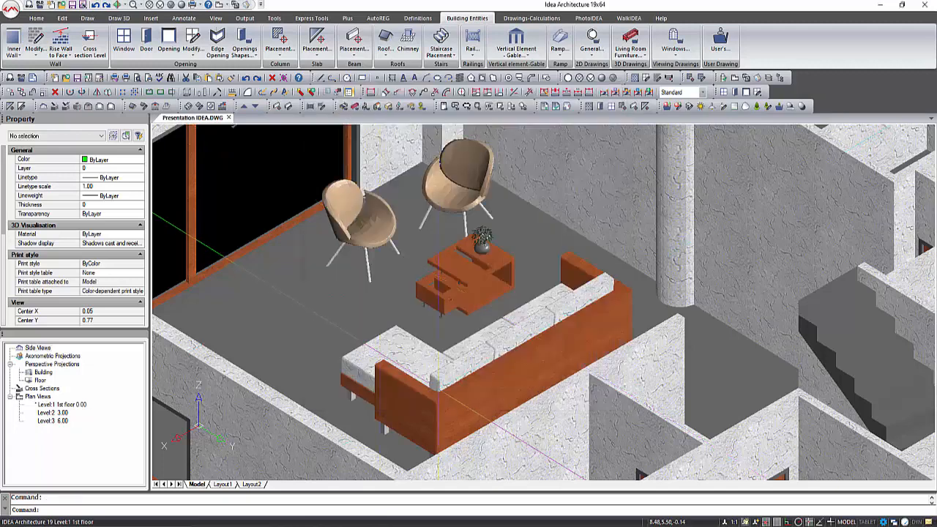
double_click(481, 278)
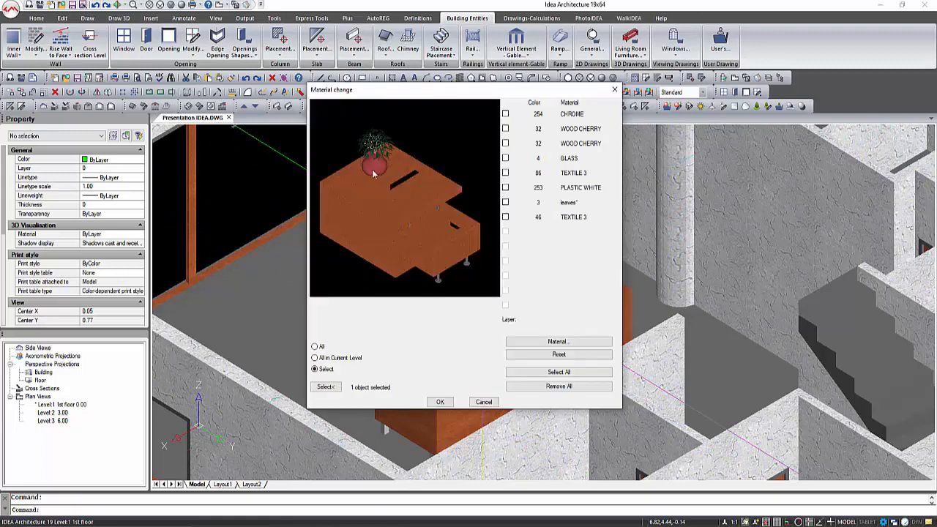
drag(457, 260, 436, 240)
click(483, 401)
Step: Change the corner sofa's ROUGHCAST MEDIUM cushion material to BEIGE MAT
double_click(478, 360)
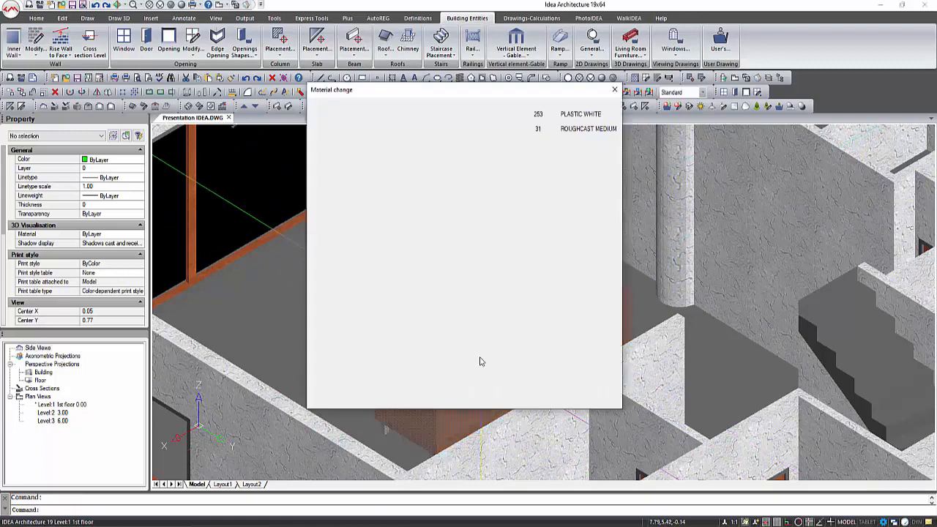
click(552, 143)
click(373, 220)
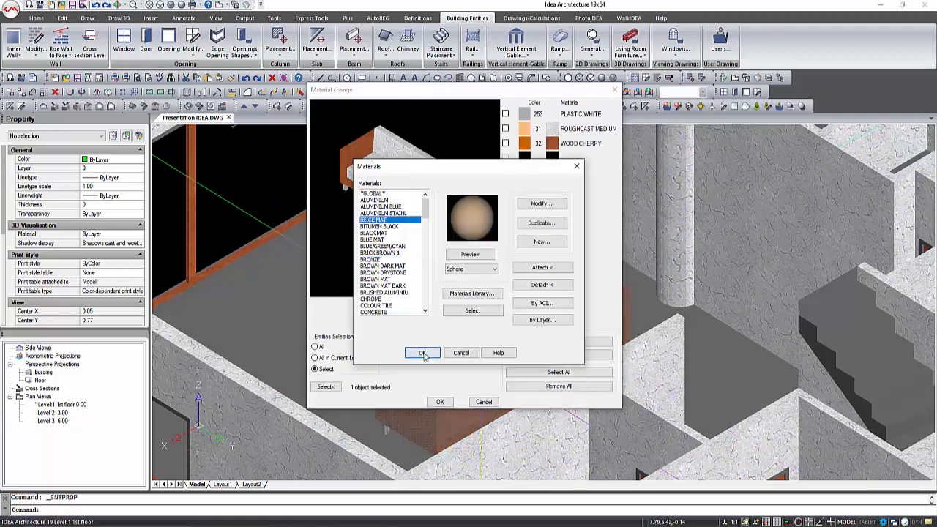
click(422, 352)
click(440, 401)
Step: Select the whole building, filter the selection to walls and set their Fixed Side 3D color to 11 (WHITE MAT)
shift+middle_drag(440, 406, 488, 412)
scroll(566, 339, down, 6)
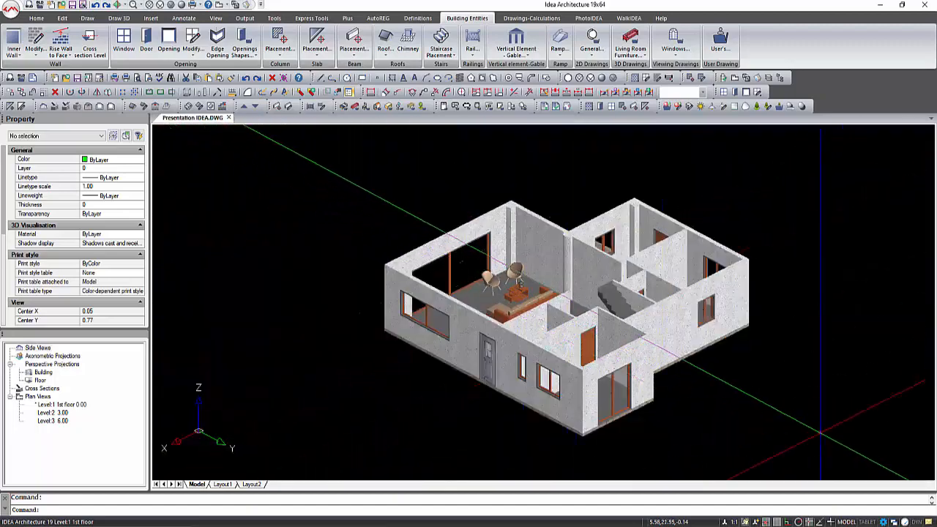
click(853, 455)
click(306, 159)
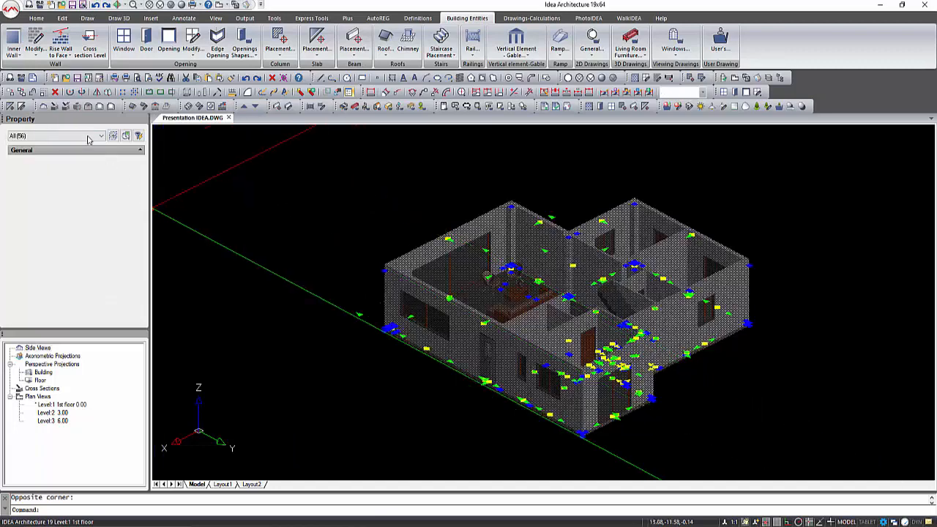
click(55, 135)
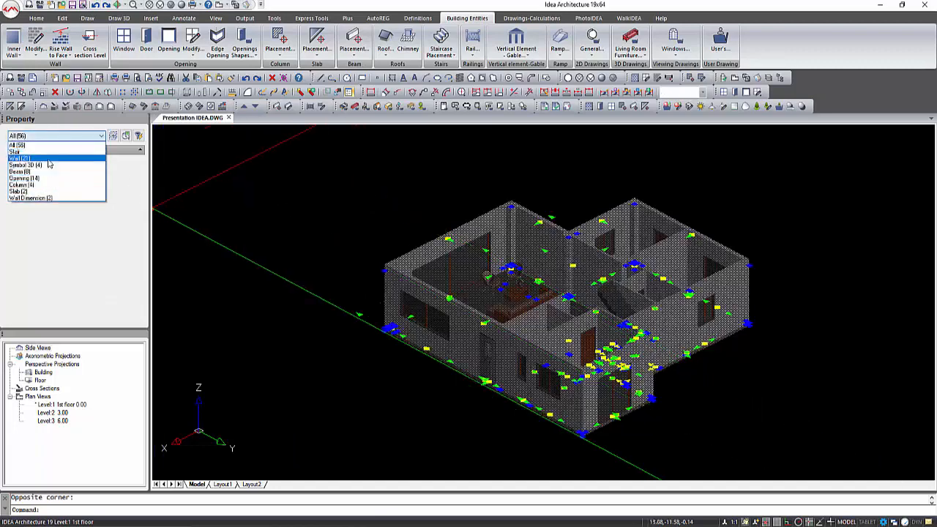
click(22, 158)
click(139, 247)
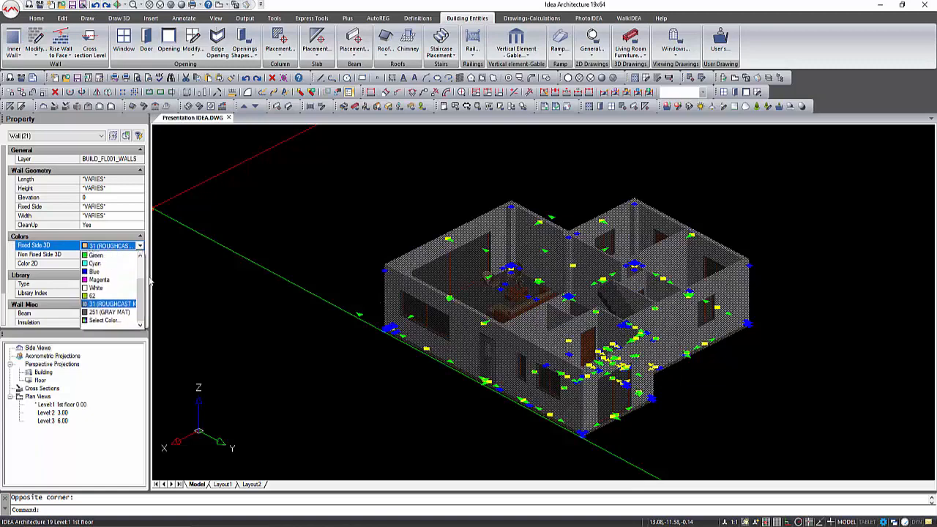
click(116, 322)
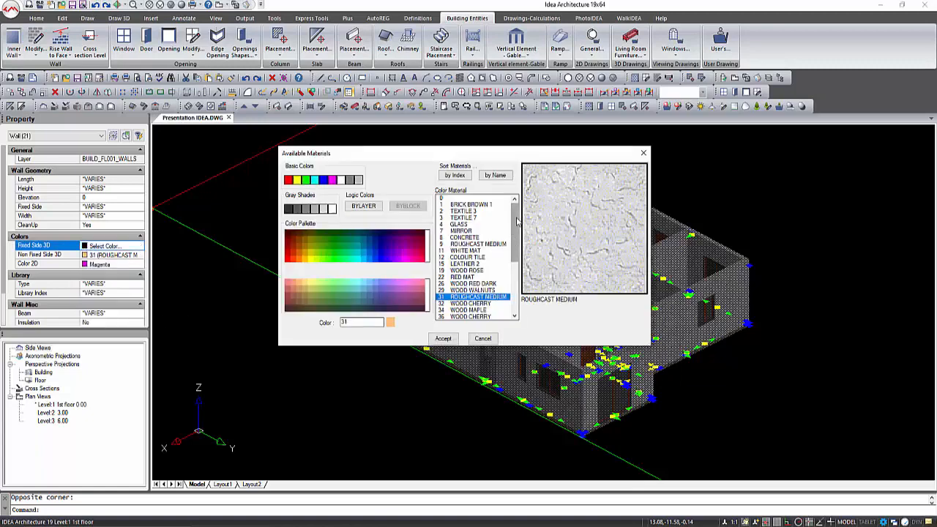
click(474, 251)
click(441, 339)
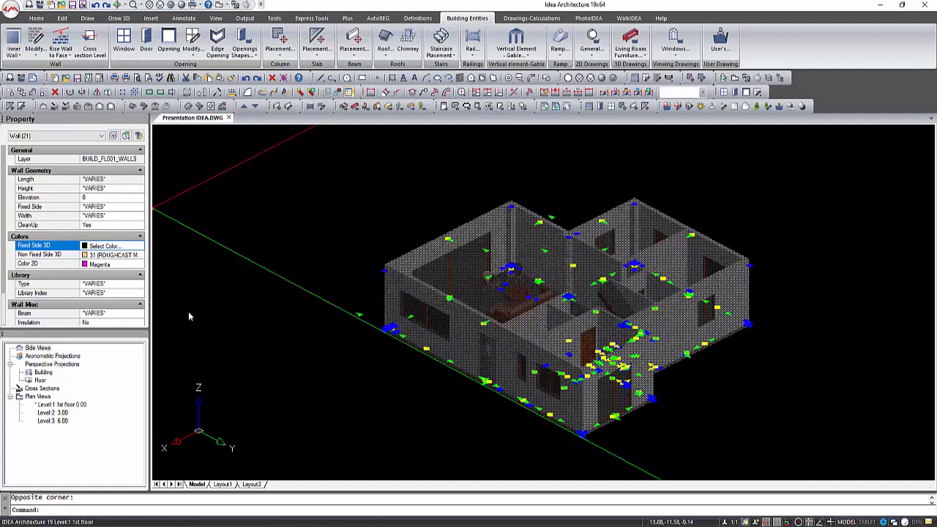
Step: Set the selected walls' Non Fixed Side 3D color to 11 (WHITE MAT) and clear the selection
click(113, 258)
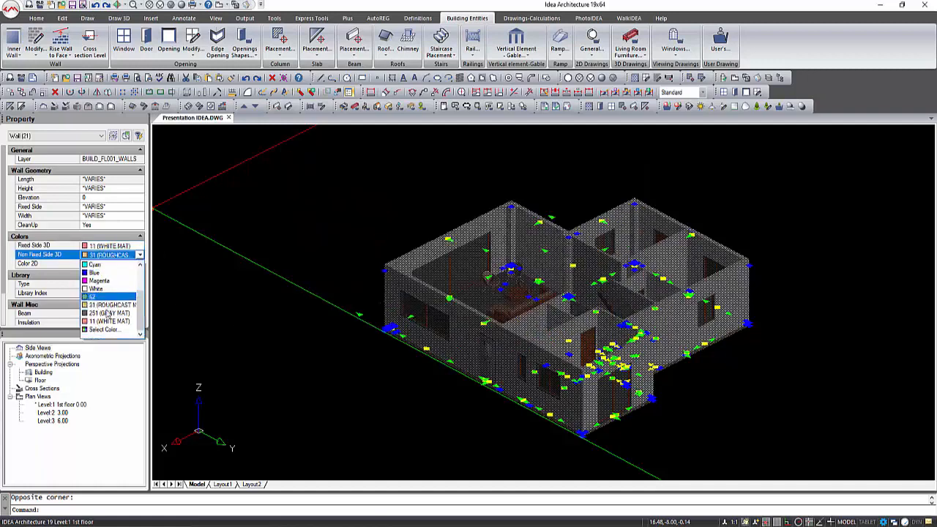
click(109, 264)
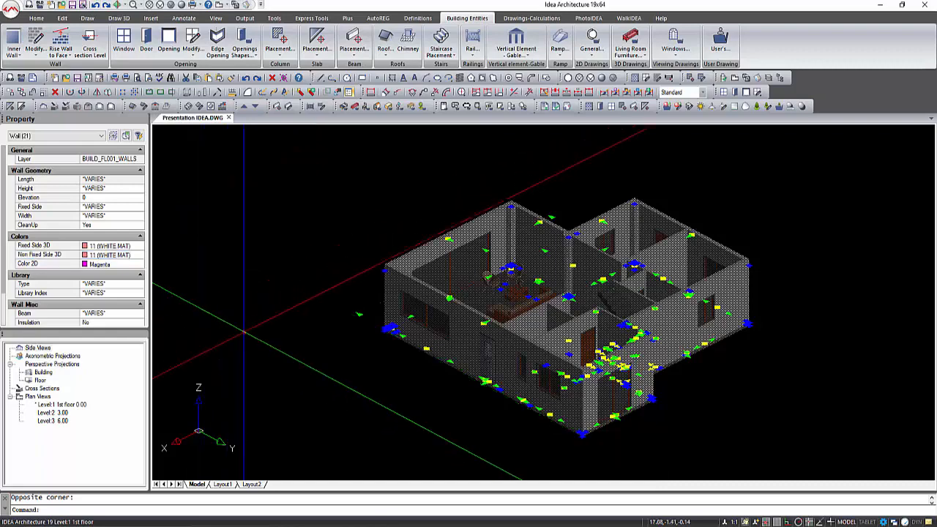
key(Escape)
Step: Select the whole building, filter the selection to columns and set their Color 3D to 11 (WHITE MAT)
mouse_move(372, 420)
shift+middle_down()
mouse_move(544, 430)
mouse_move(478, 437)
mouse_move(445, 427)
mouse_move(461, 420)
mouse_move(376, 407)
shift+middle_up()
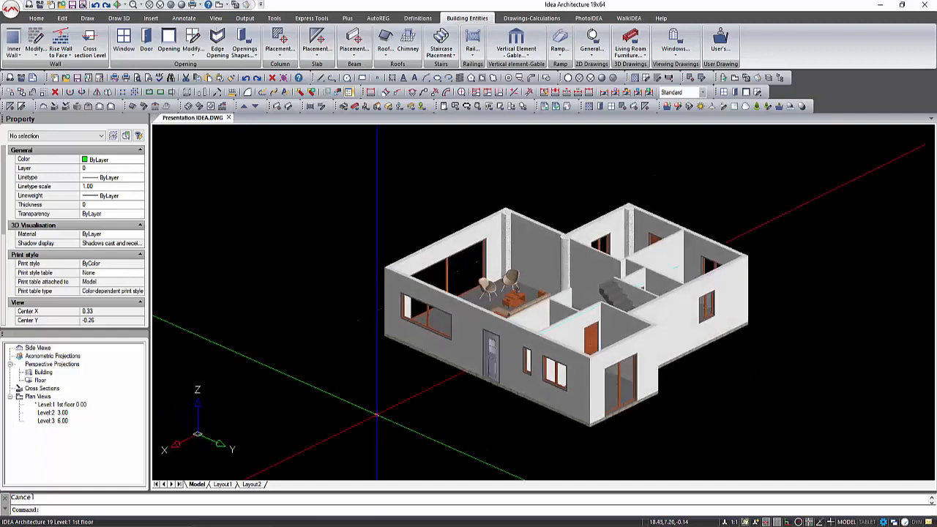
click(786, 458)
click(330, 176)
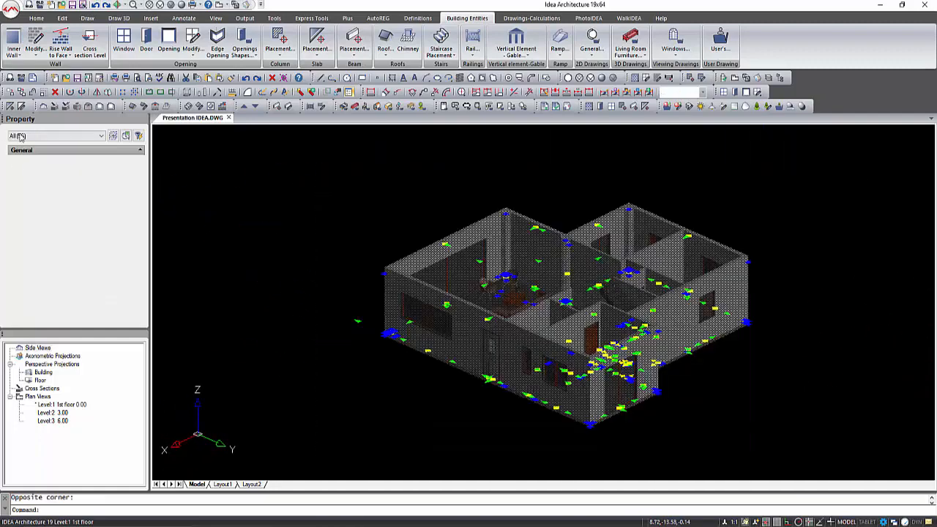
click(22, 138)
click(21, 184)
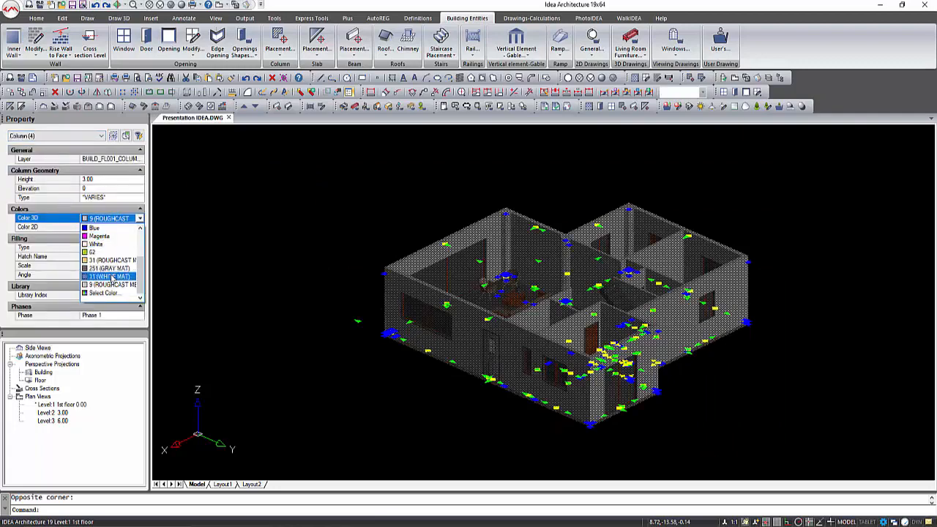
click(93, 277)
key(Escape)
Step: Return to the plan view and save the drawing
scroll(569, 254, up, 5)
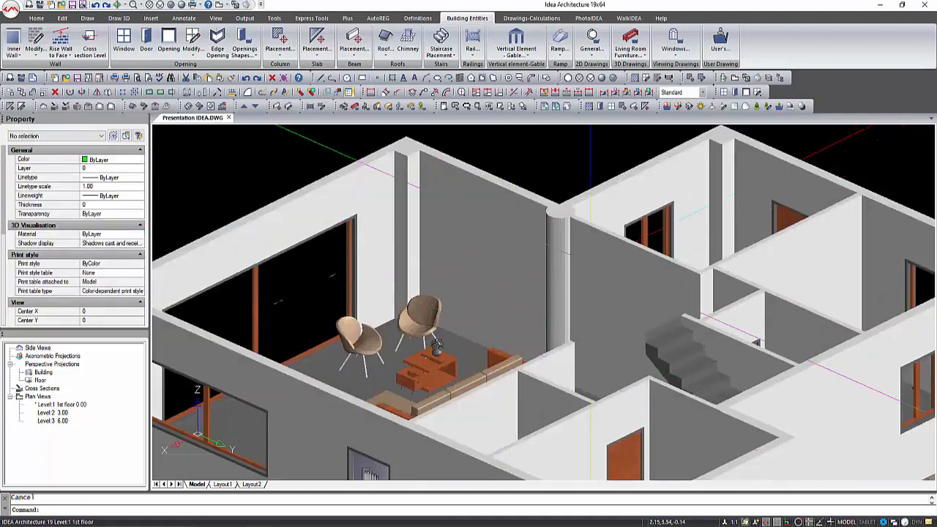
scroll(590, 265, down, 3)
shift+middle_drag(541, 393, 649, 387)
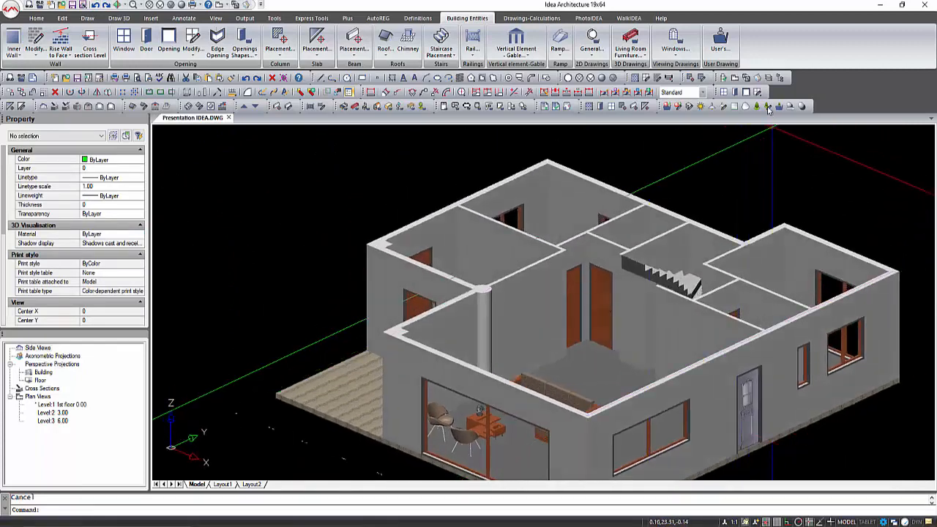
click(734, 78)
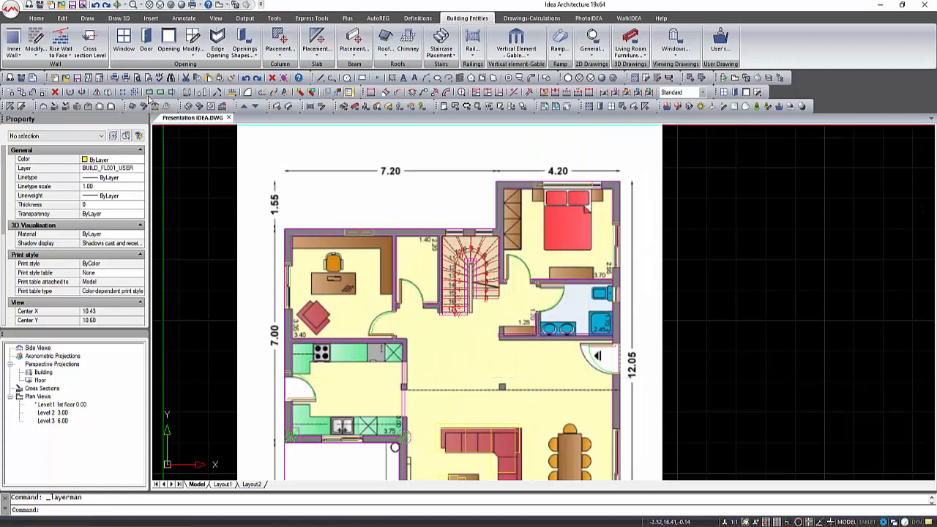
click(76, 8)
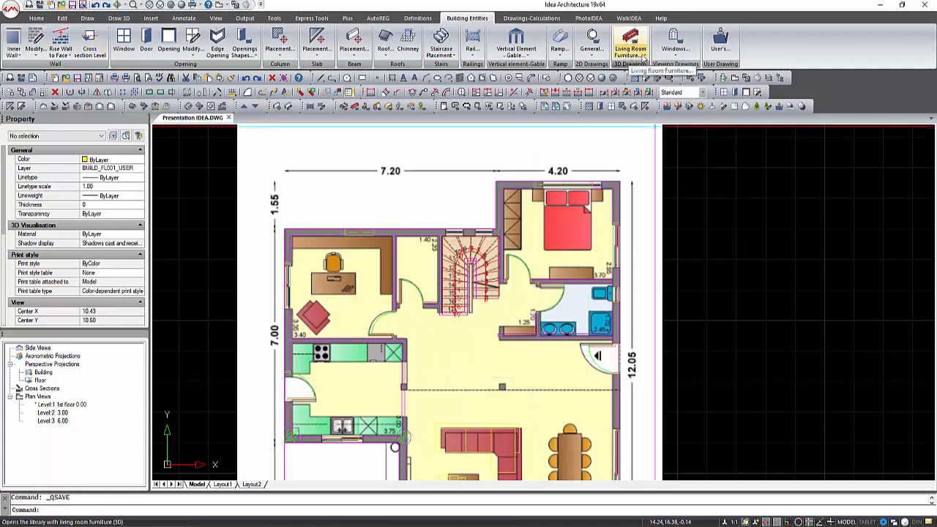
Step: Insert the double bed with nightstands and lamps from page 3 of the 3D Bedroom Furniture library over the plan's red bed
click(644, 57)
click(650, 94)
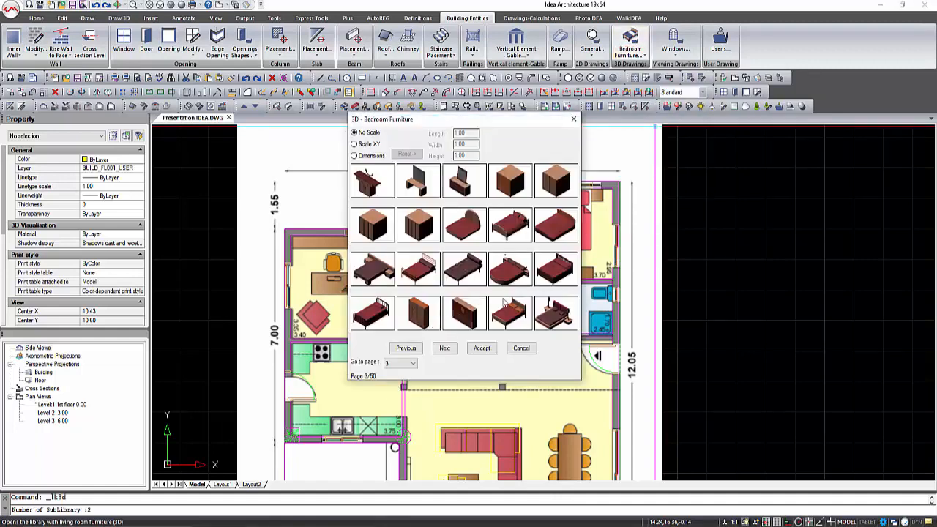
click(481, 349)
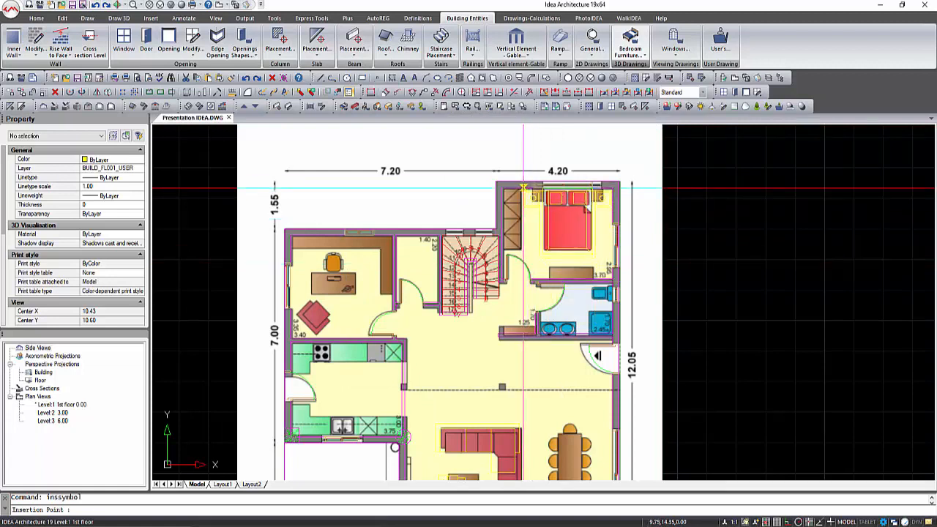
click(522, 190)
click(523, 338)
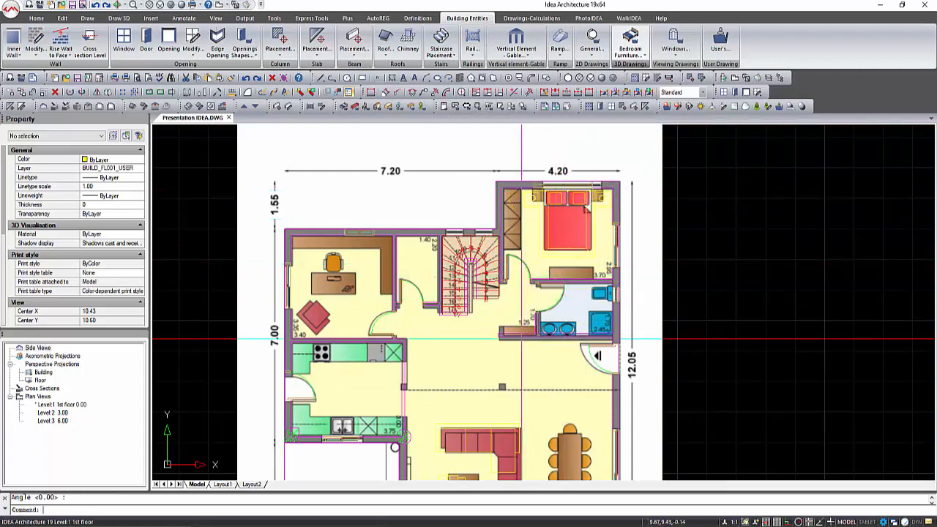
Step: Insert the brown wardrobe from page 4 of the 3D Bedroom Furniture library along the bedroom's stair-side wall, rotated 90 degrees
click(629, 44)
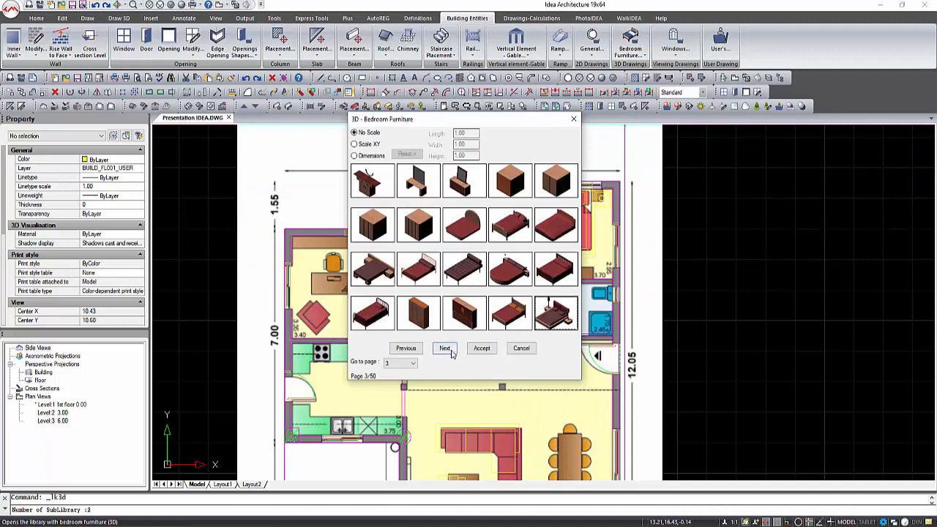
click(444, 349)
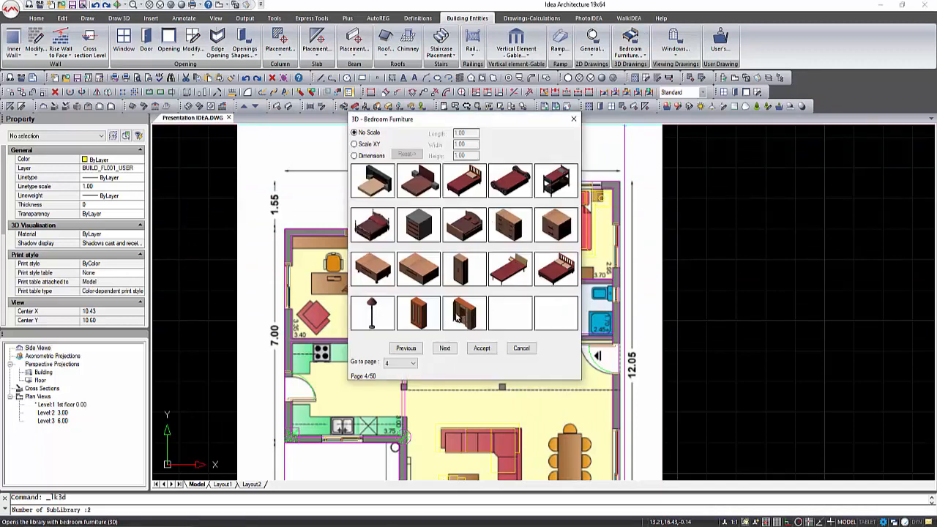
click(481, 348)
scroll(480, 307, up, 3)
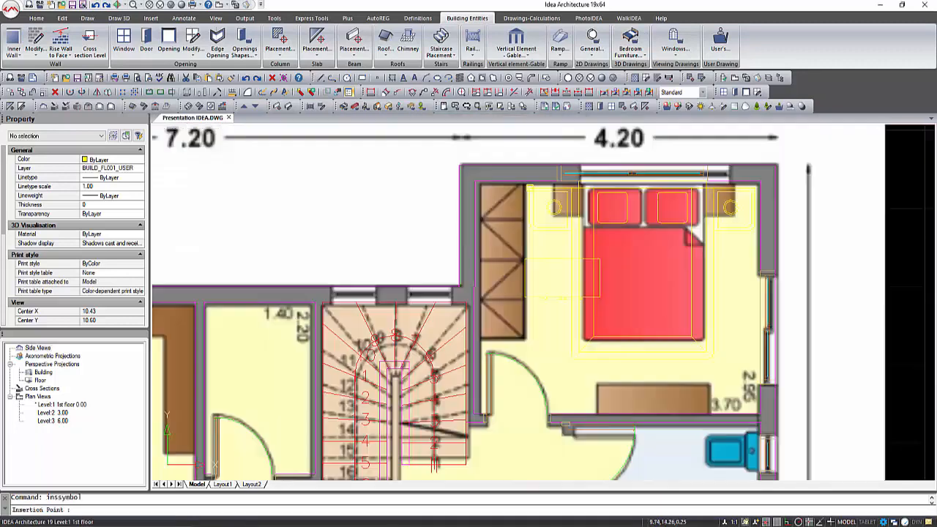
click(476, 319)
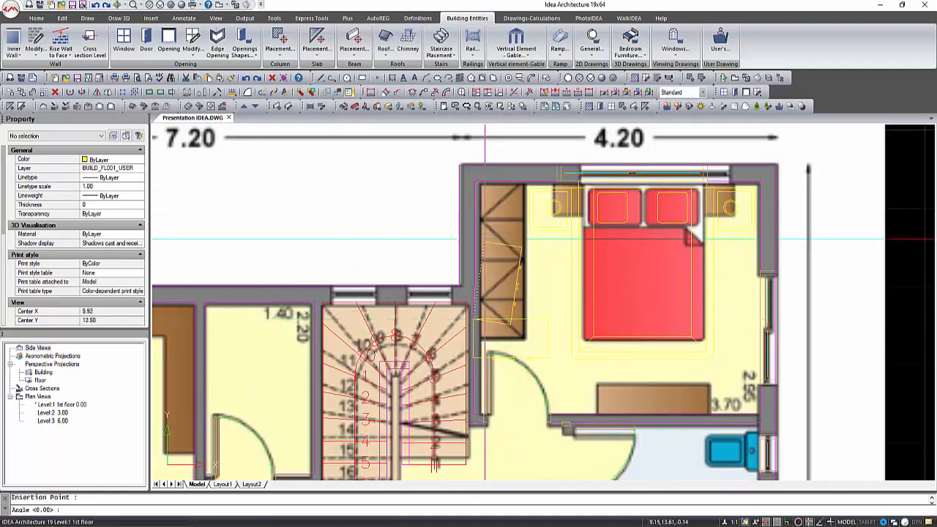
key(F8)
click(490, 213)
Step: Copy the wardrobe end to end along the wall and move both wardrobes onto the plan's closet inside the bedroom corner
click(510, 281)
click(70, 92)
click(473, 319)
click(473, 240)
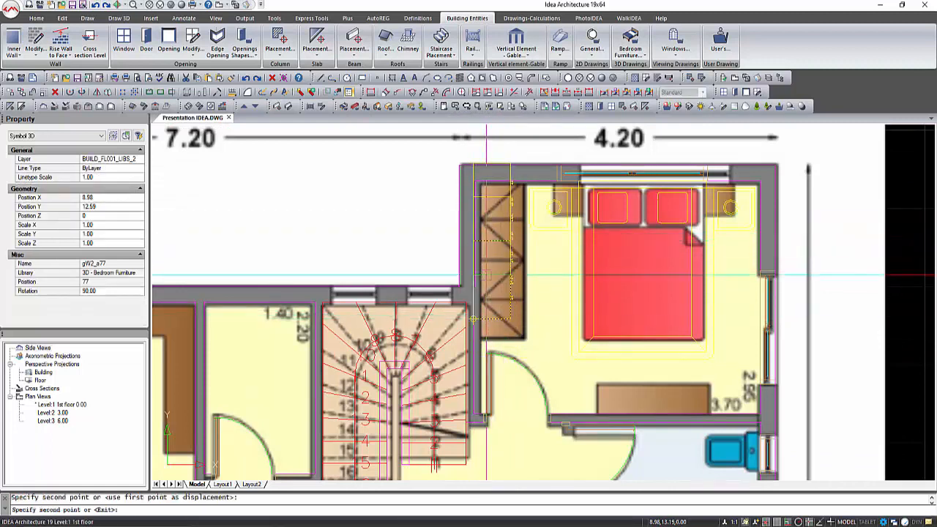
key(Escape)
drag(524, 267, 496, 226)
click(21, 93)
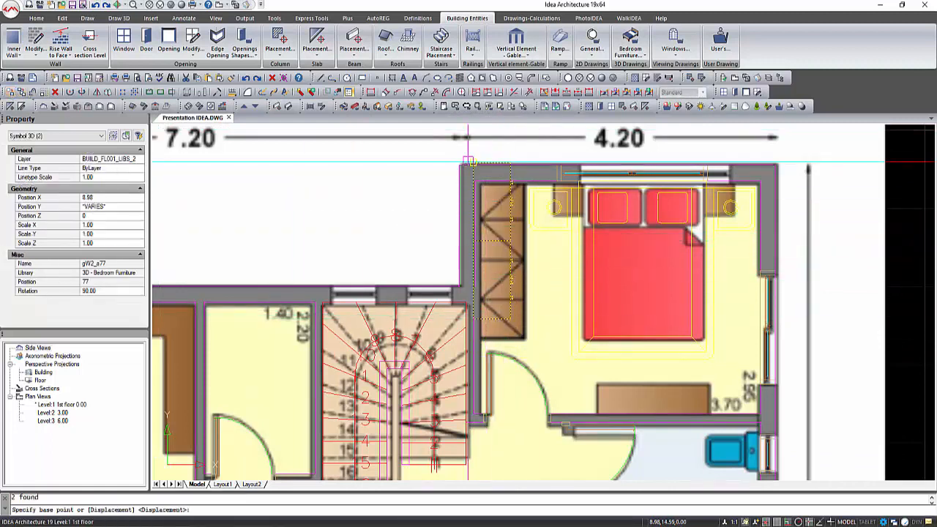
click(475, 168)
key(Escape)
Step: Display the building in shaded 3D and examine the furnished bedroom
click(748, 77)
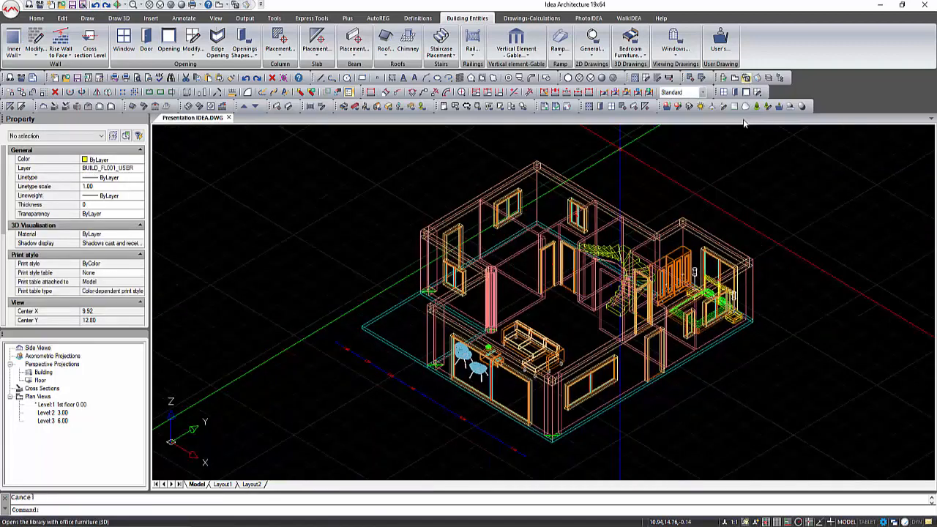
click(802, 107)
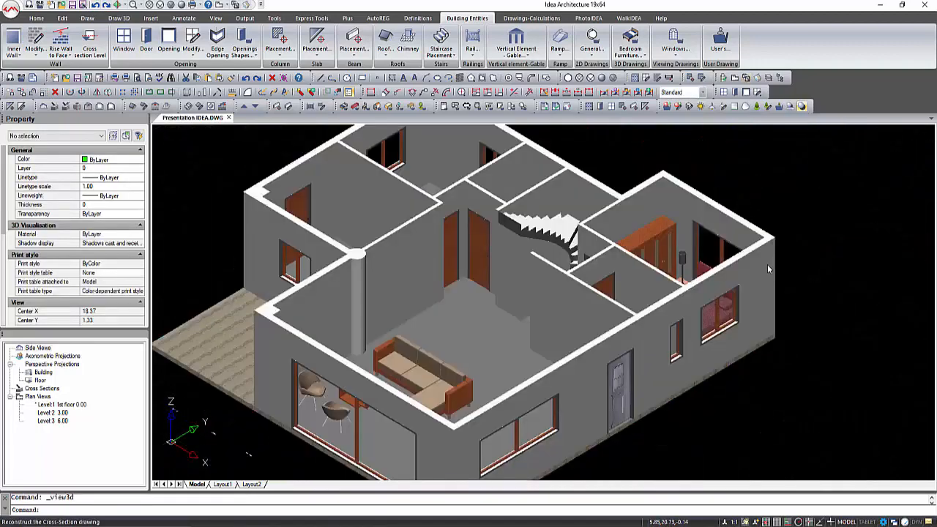
mouse_move(748, 355)
shift+middle_down()
mouse_move(682, 380)
mouse_move(717, 359)
mouse_move(741, 358)
shift+middle_up()
scroll(688, 311, up, 2)
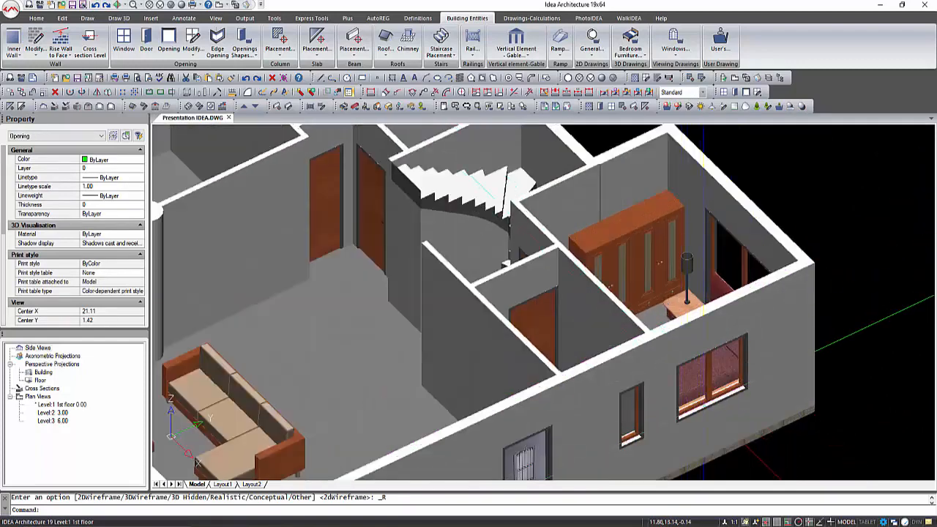
Step: Turn the bedroom window on the entrance-door facade into a full-height opening with rise 0, height 2.20 and length 2.00
click(704, 405)
shift+middle_drag(505, 411, 503, 357)
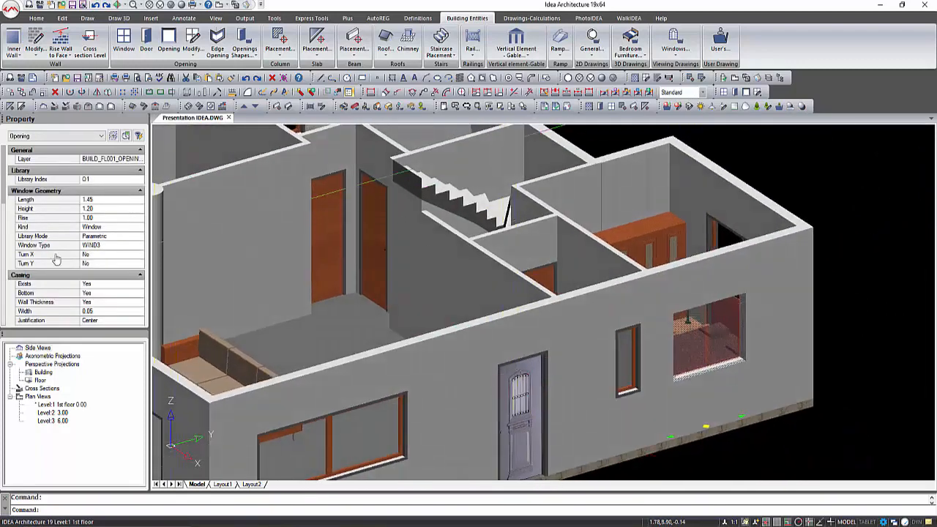
key(Return)
click(99, 208)
text(2.2)
key(Return)
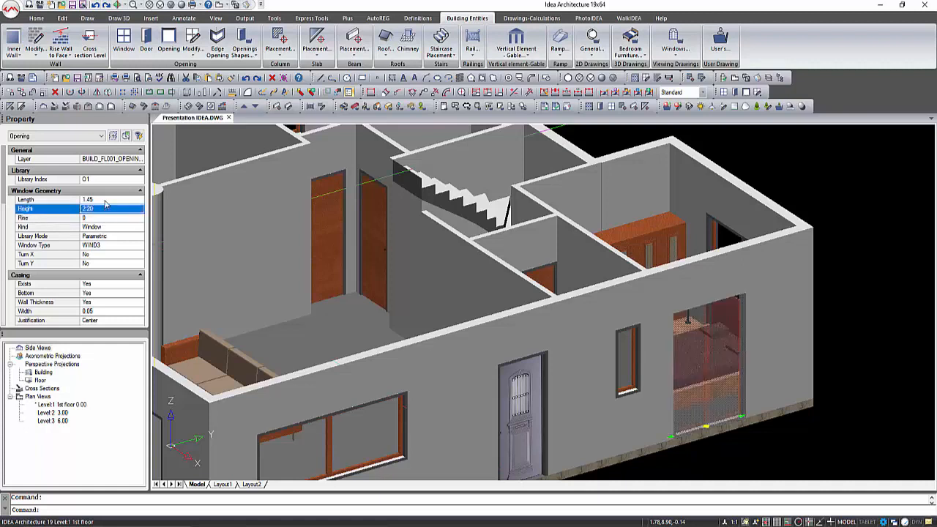
text(2)
key(Return)
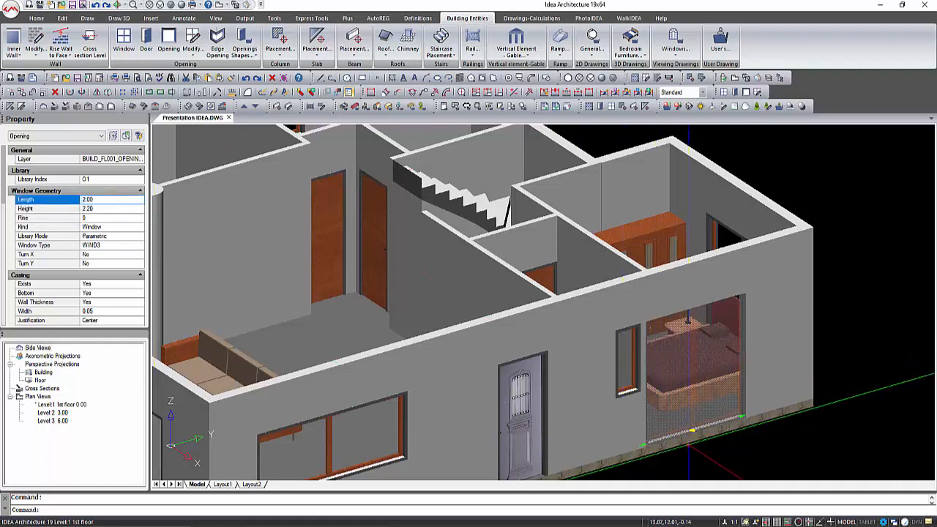
key(Escape)
Step: In the plan view, set the rise of the window behind the bed to 1.52 and review the building in shaded 3D
click(734, 79)
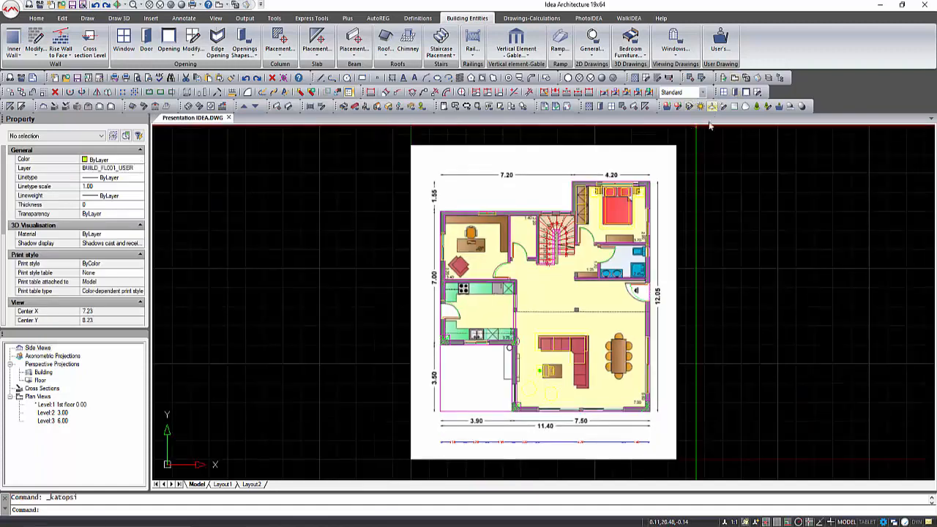
scroll(649, 194, up, 4)
click(582, 166)
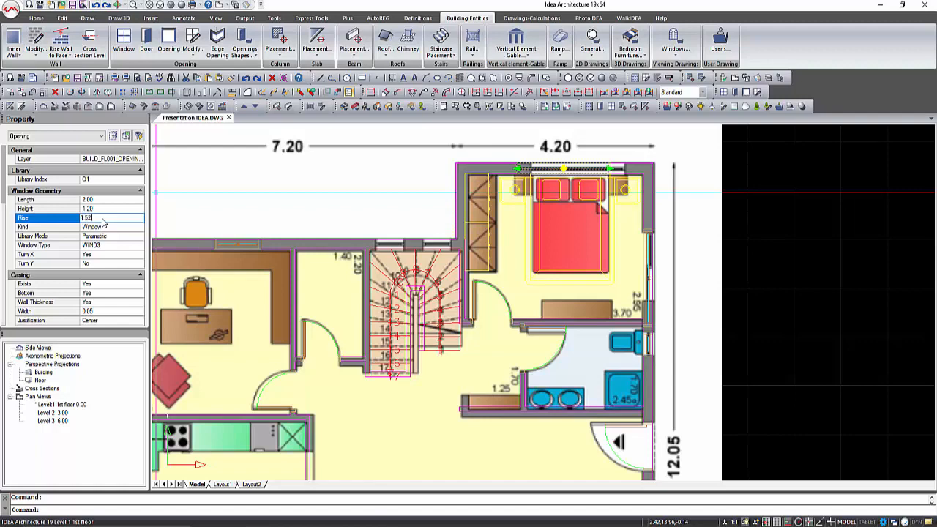
key(Escape)
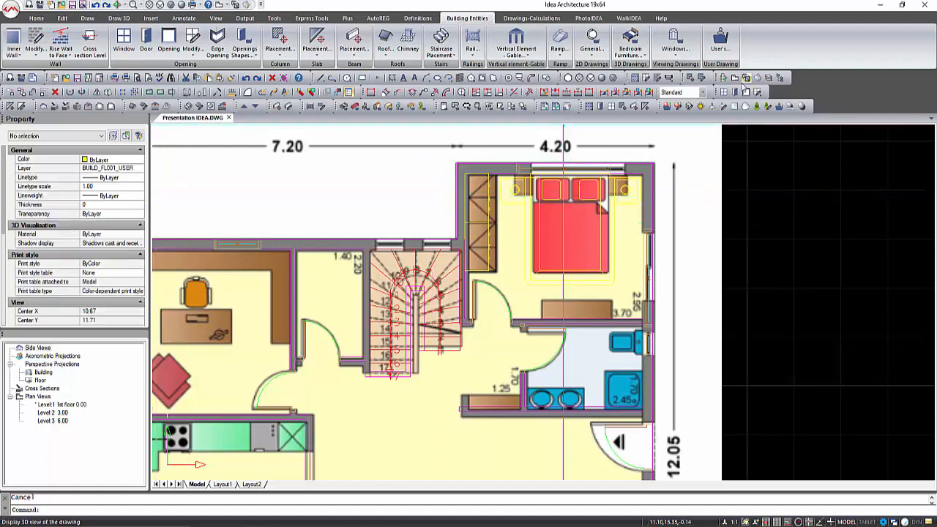
click(746, 83)
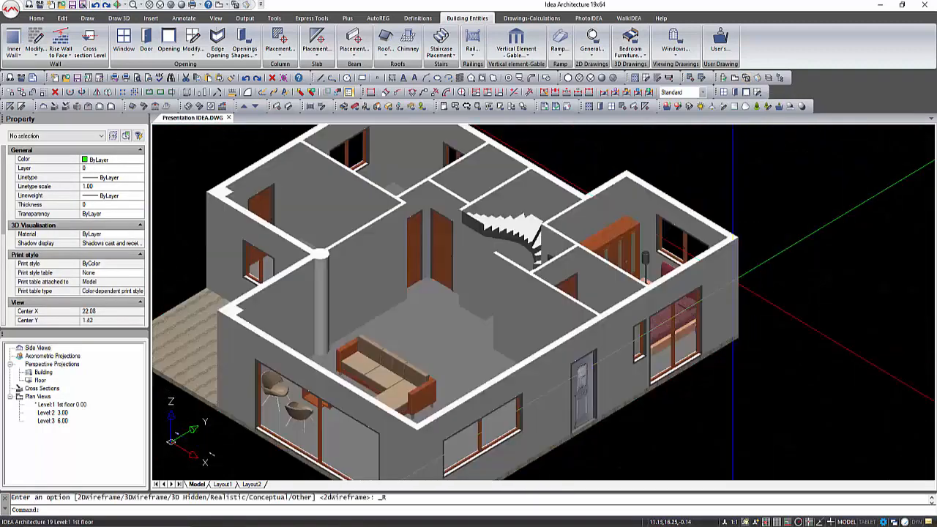
mouse_move(714, 381)
shift+middle_down()
mouse_move(759, 382)
mouse_move(359, 377)
shift+middle_up()
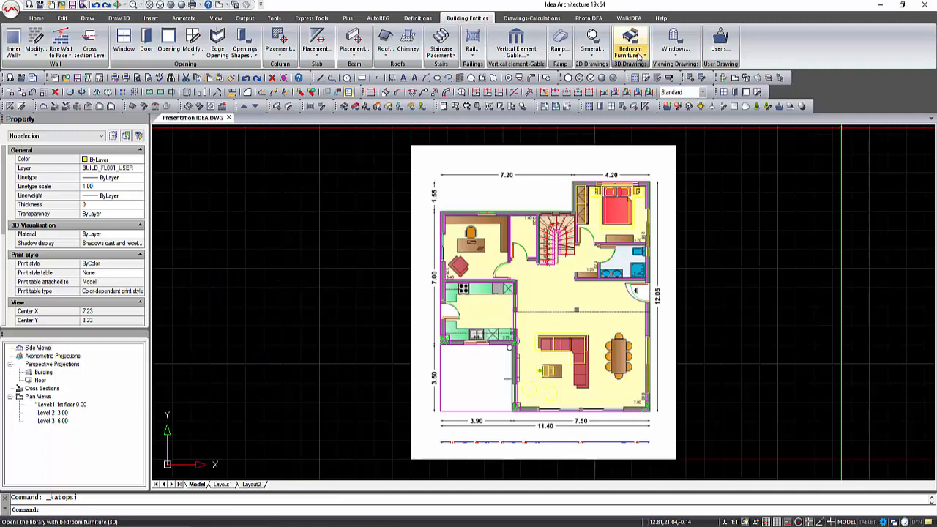
Step: From the plan view, insert the rectangular six-chair dining set from page 4 of the 3D Dining Room Furniture library, rotated 90 degrees
click(630, 42)
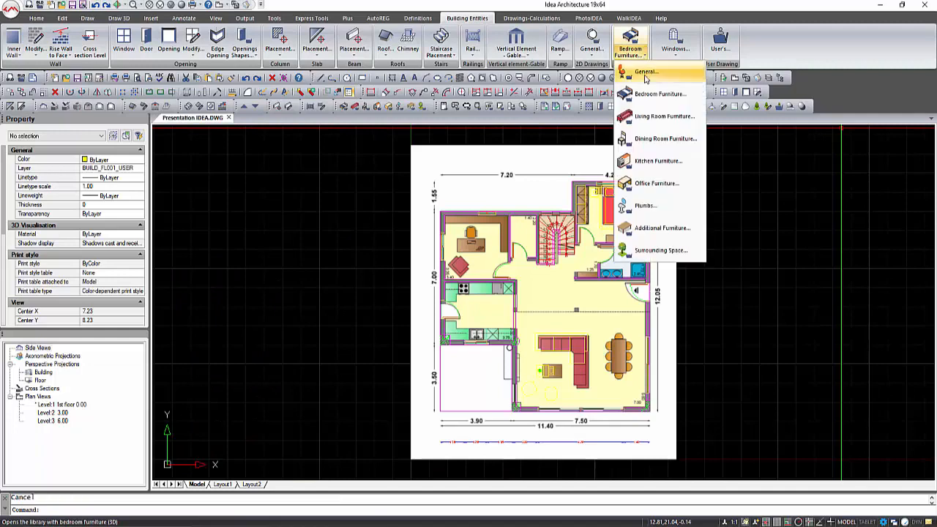
click(656, 139)
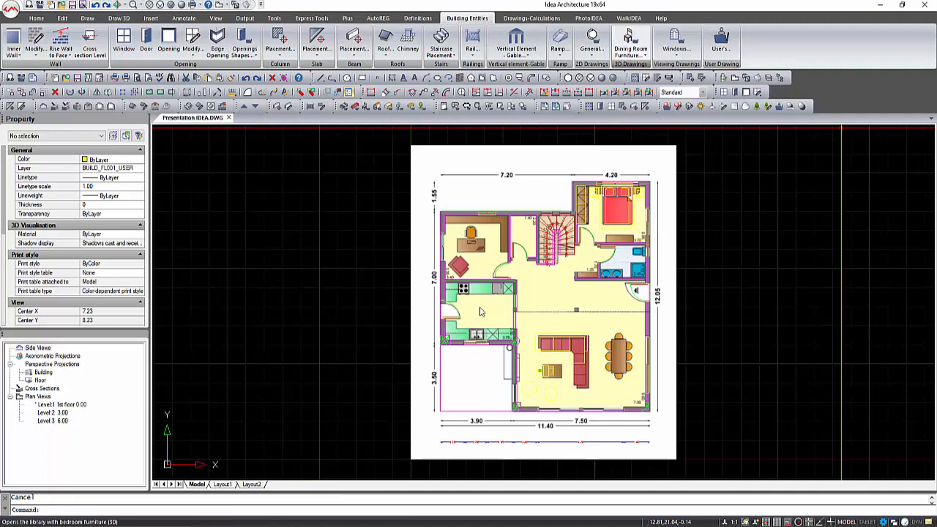
click(388, 406)
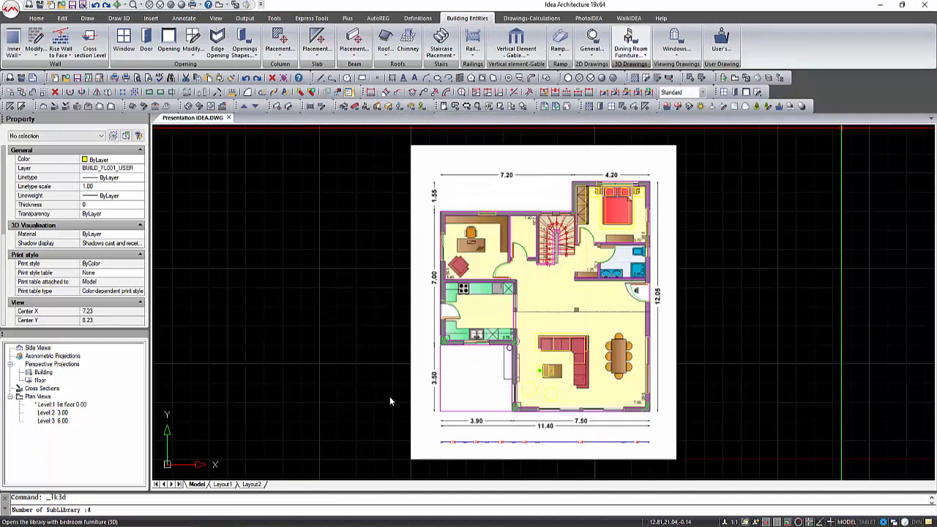
click(403, 364)
click(395, 392)
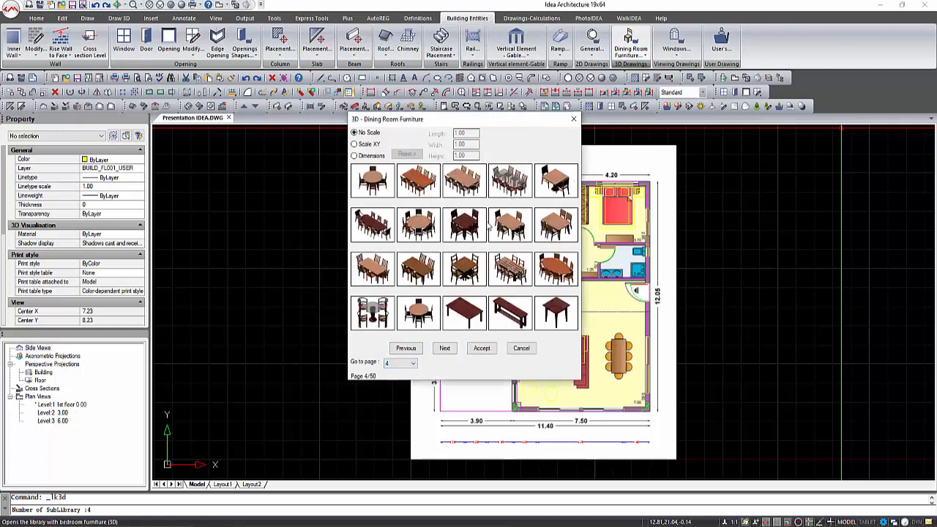
click(480, 349)
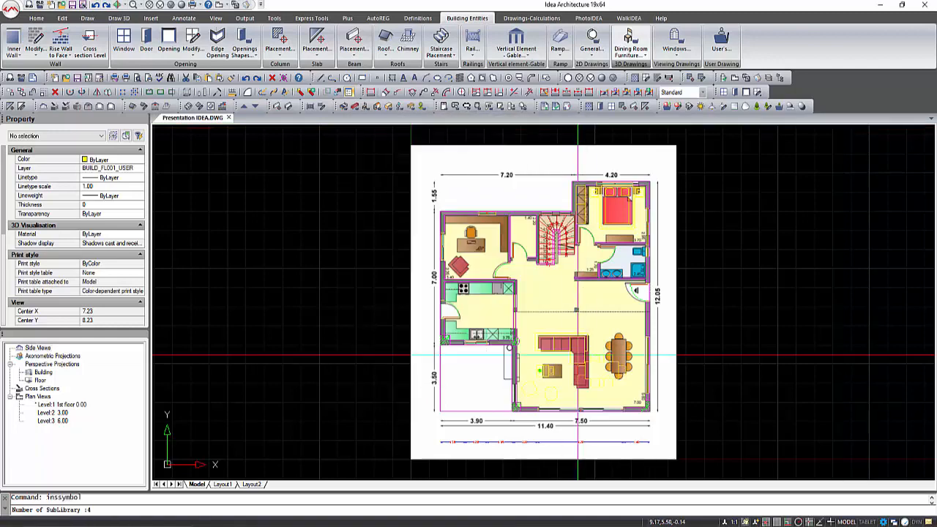
scroll(638, 366, up, 4)
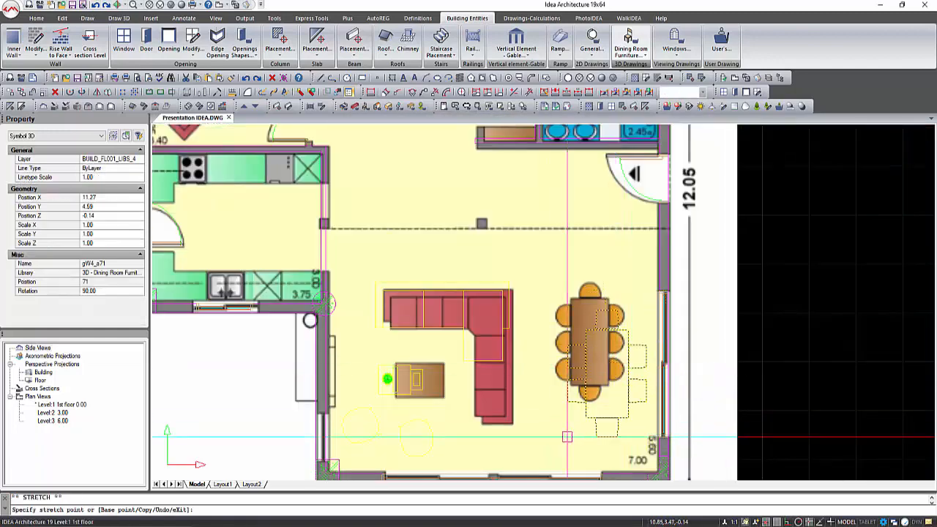
click(567, 437)
Step: Set the dining set's Scale X to 1.50 and Scale Y to 1.30, and move it over the plan's dining table
click(592, 338)
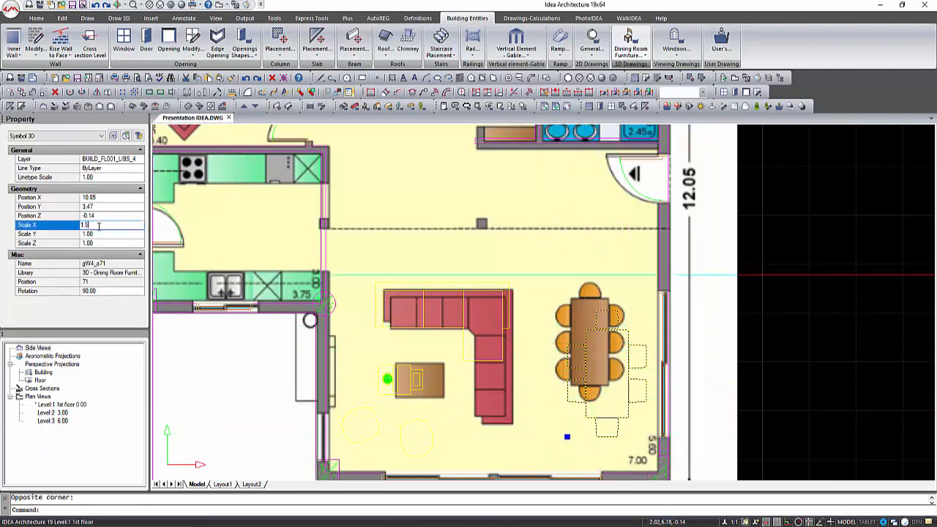
key(Return)
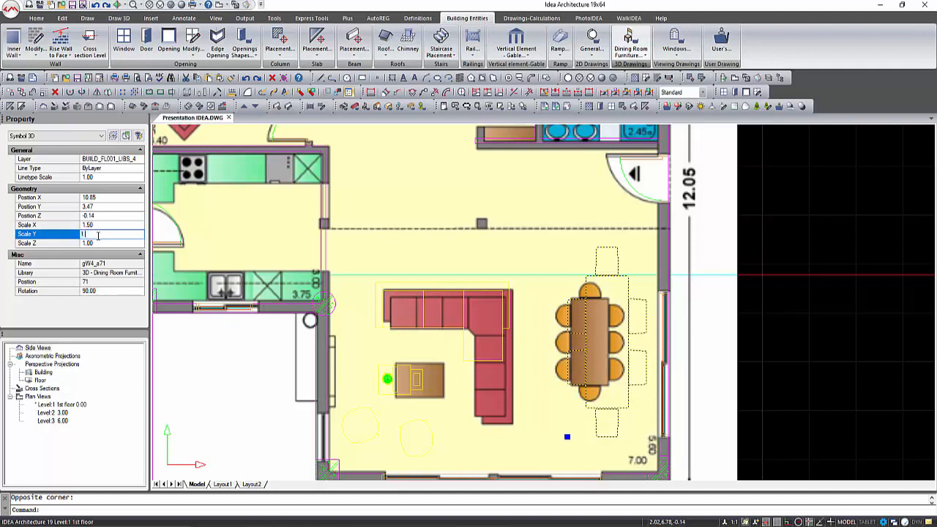
key(Return)
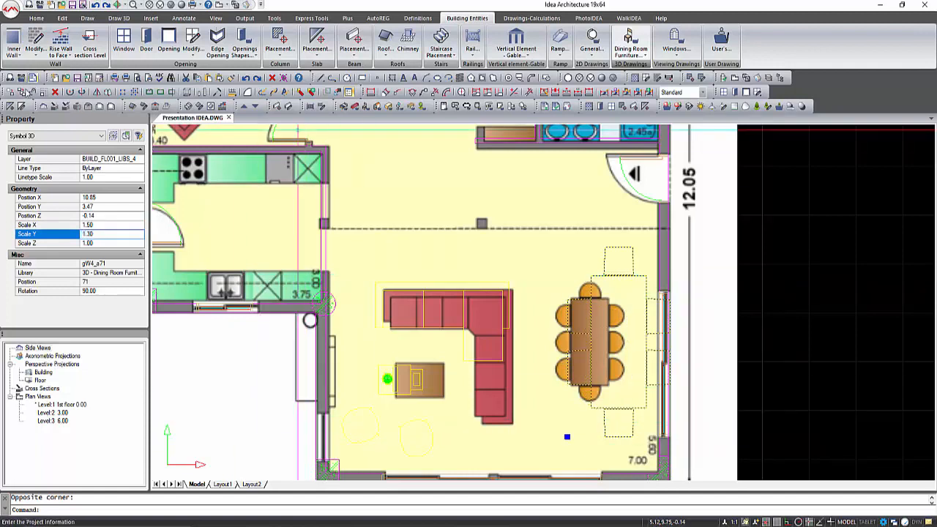
click(24, 91)
click(701, 240)
click(676, 241)
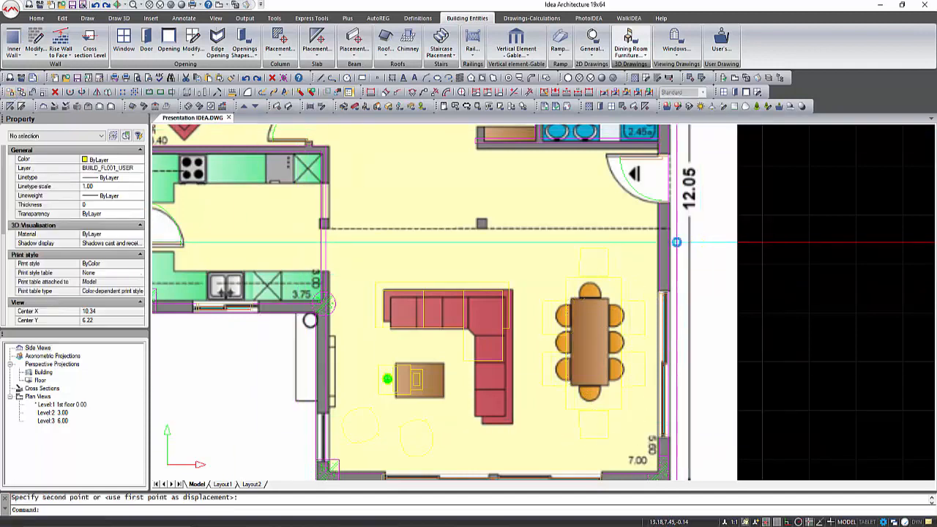
key(Escape)
scroll(573, 237, down, 2)
scroll(506, 329, up, 2)
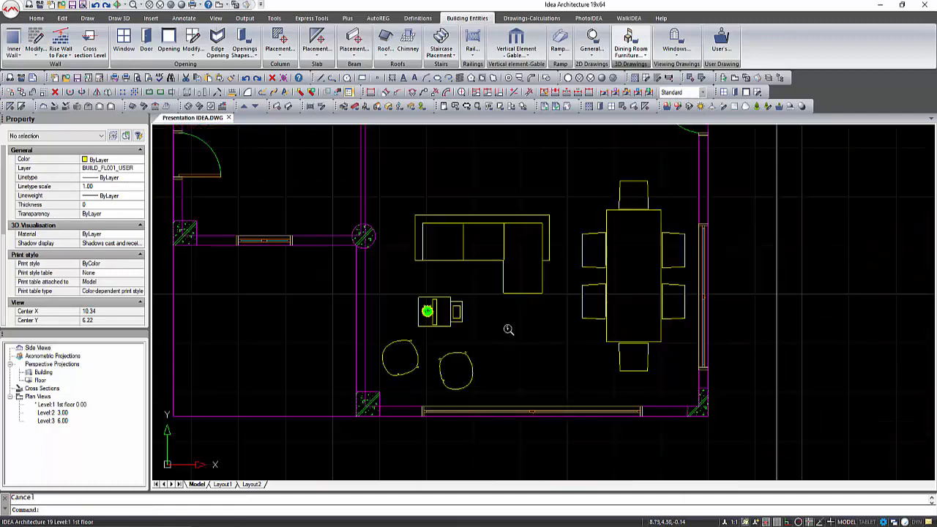
Step: Insert the tufted lounge chair from page 6 of the 3D Dining Room Furniture library between the round column and the sofa, unrotated
click(626, 38)
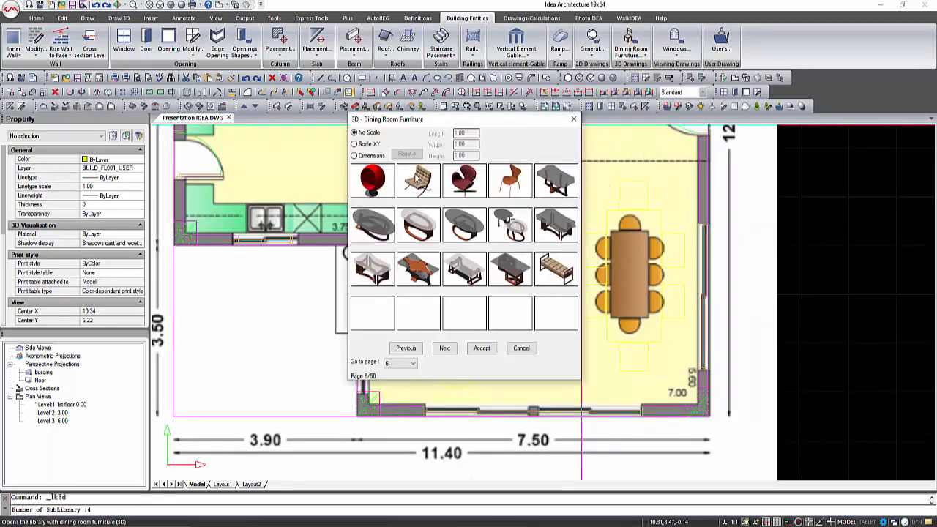
click(487, 352)
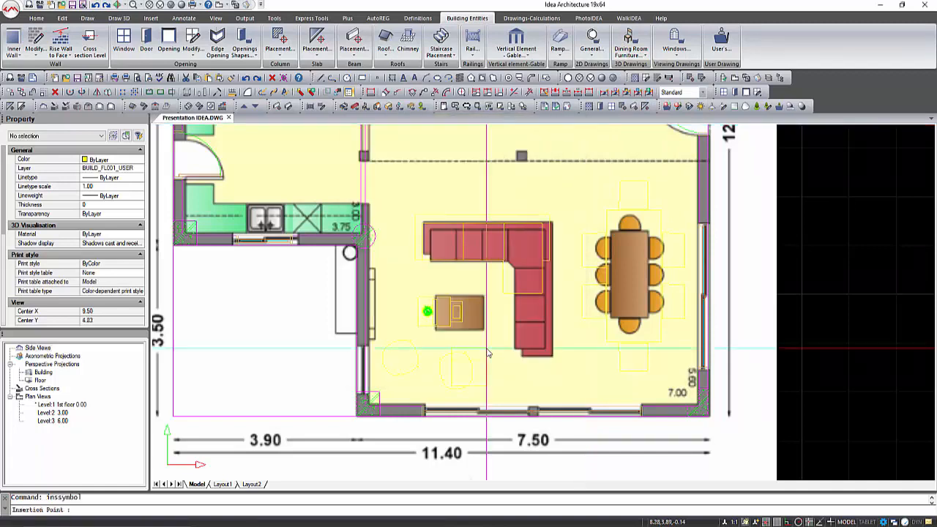
scroll(384, 226, up, 4)
middle_drag(426, 183, 443, 153)
click(472, 176)
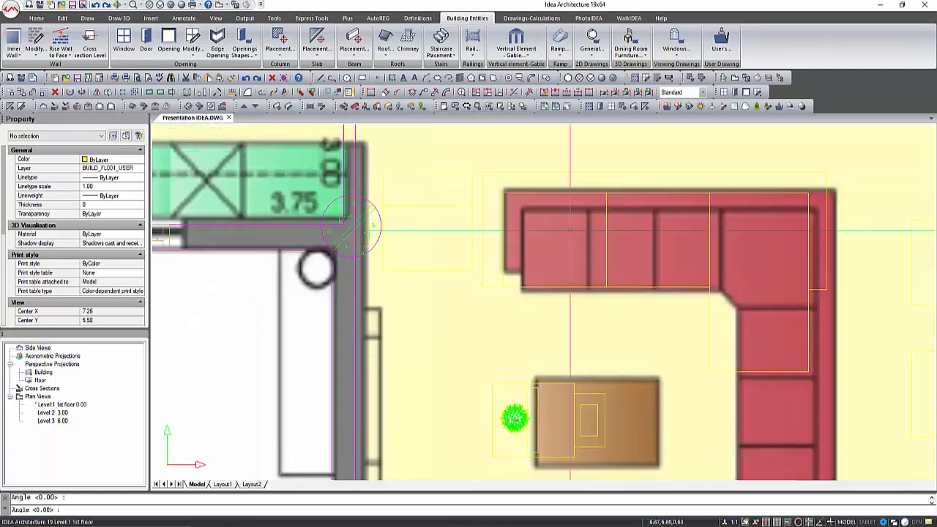
scroll(600, 155, down, 2)
Step: Review the furnished first level in shaded, realistic 3D
click(747, 77)
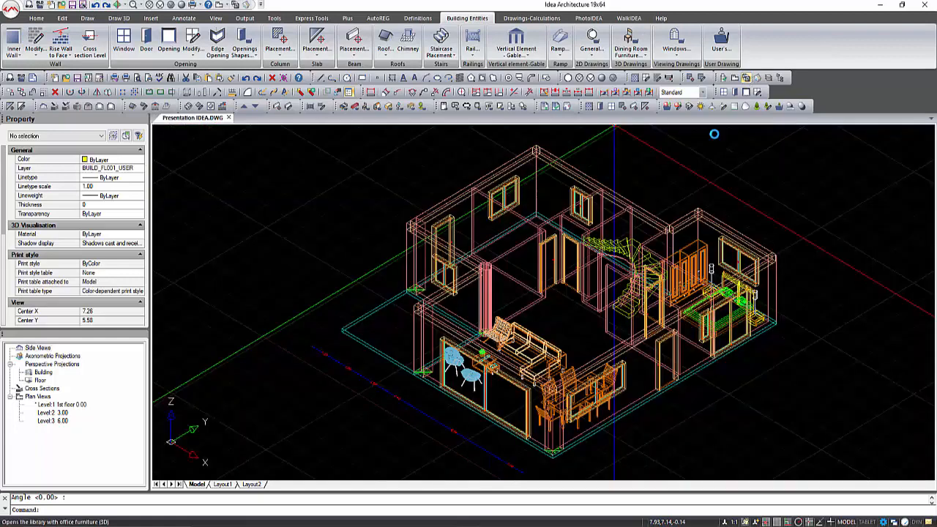
click(802, 106)
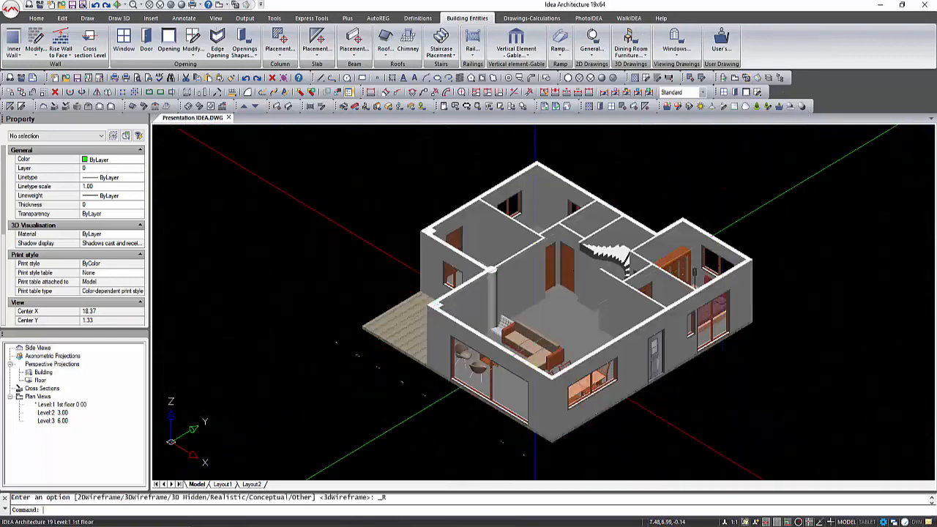
scroll(536, 344, up, 5)
Step: In wireframe 3D, select the lounge chair beside the column together with the dining set and open their shared Position Z for editing
click(747, 77)
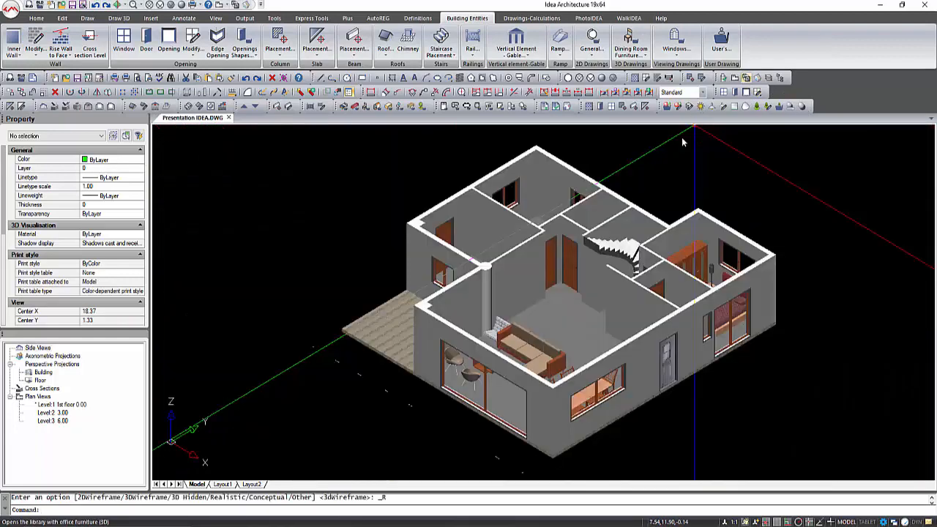
click(499, 330)
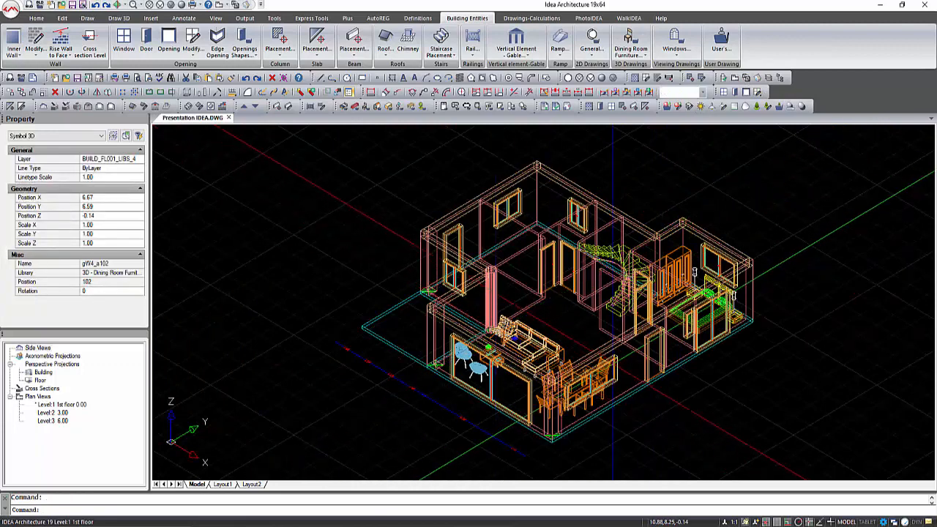
click(598, 368)
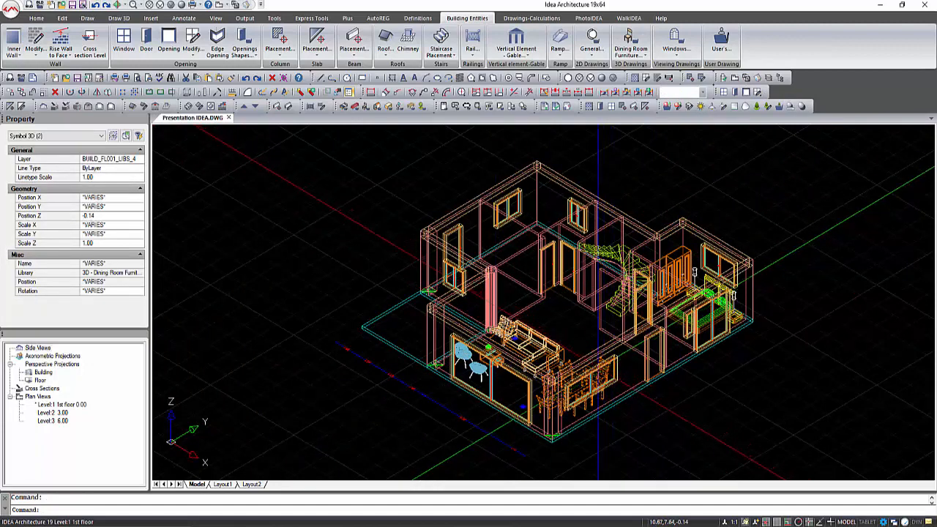
click(111, 217)
key(Escape)
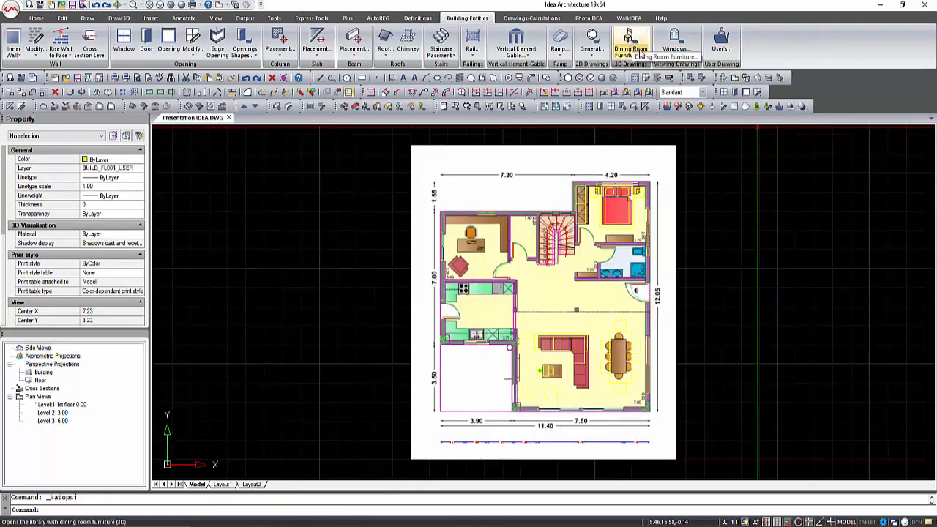
Step: In the plan view, insert the L-shaped desk with swivel chair from page 2 of the 3D Office Furniture library into the study, rotated 90 degrees
click(644, 61)
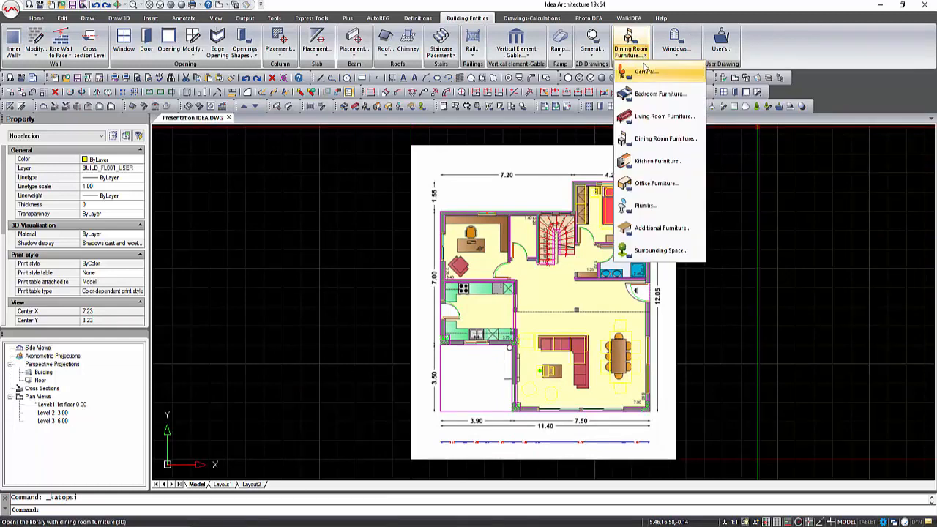
click(656, 184)
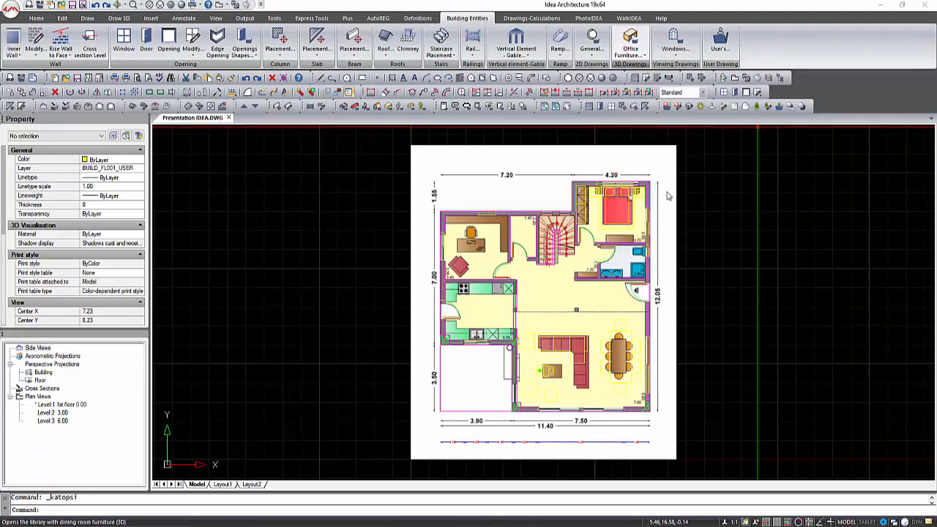
click(395, 385)
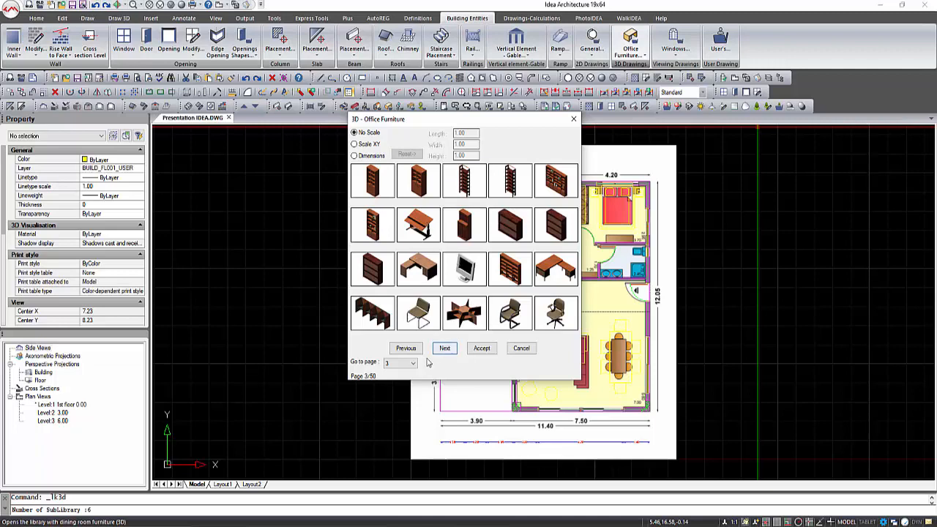
click(444, 348)
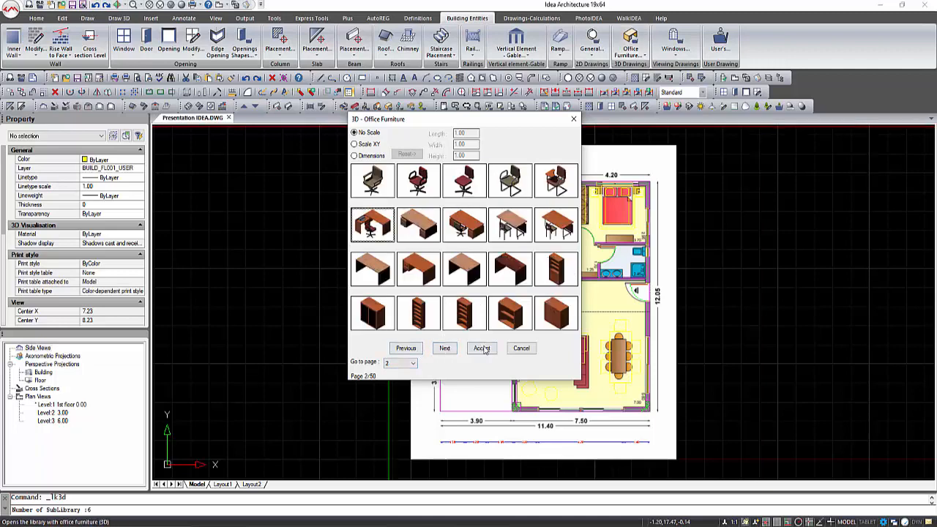
click(480, 347)
scroll(468, 256, up, 5)
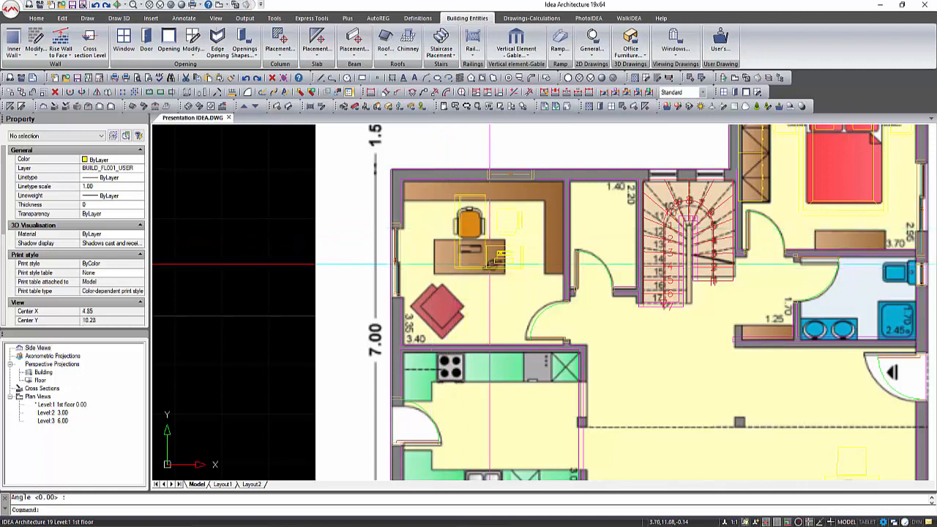
Step: Move the desk set straight down to Position Y 10.82, over the plan's desk
click(477, 265)
click(453, 268)
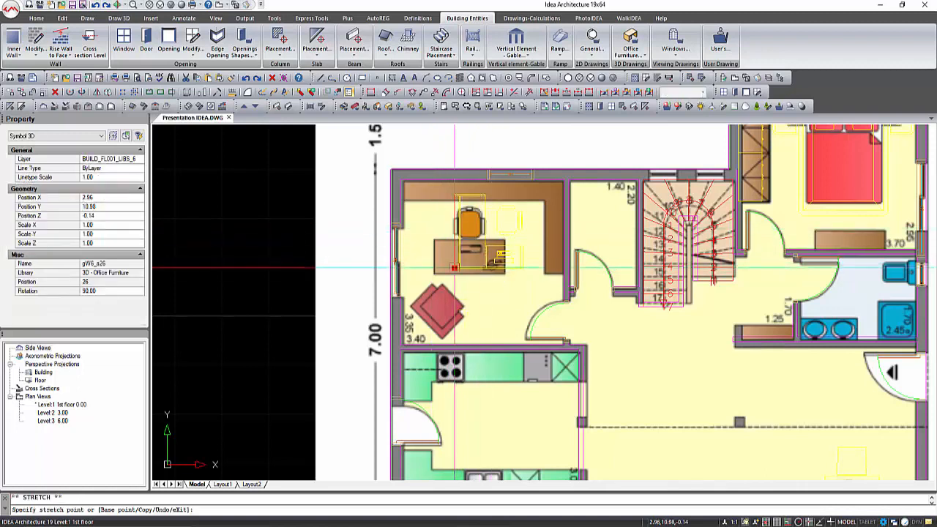
click(454, 276)
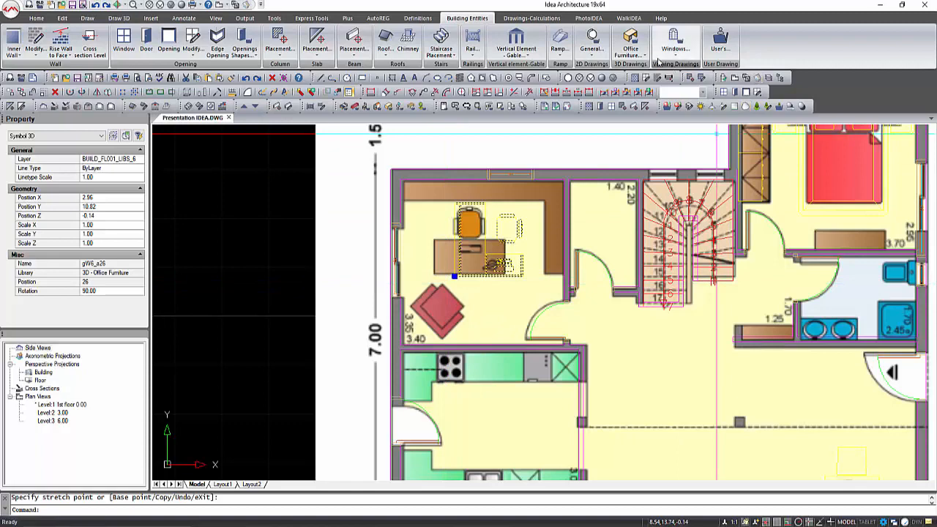
Step: Insert the tufted lounge chair from the 3D Dining Room Furniture library over the study's red armchair, rotated slightly clockwise
click(630, 46)
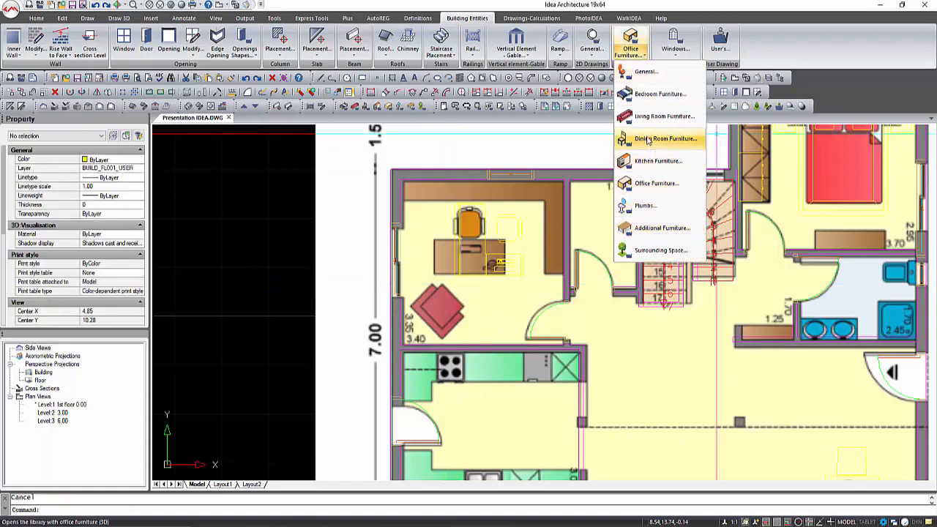
click(647, 139)
click(483, 350)
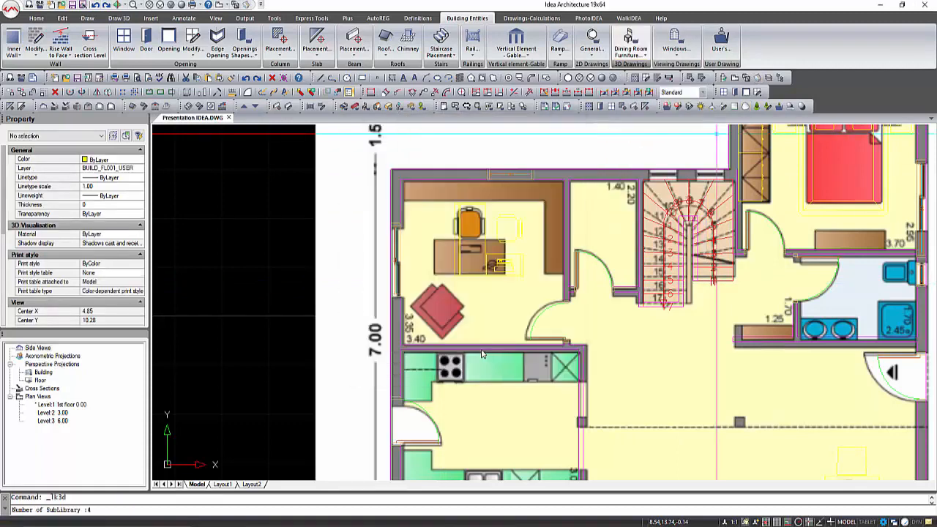
scroll(424, 328, up, 4)
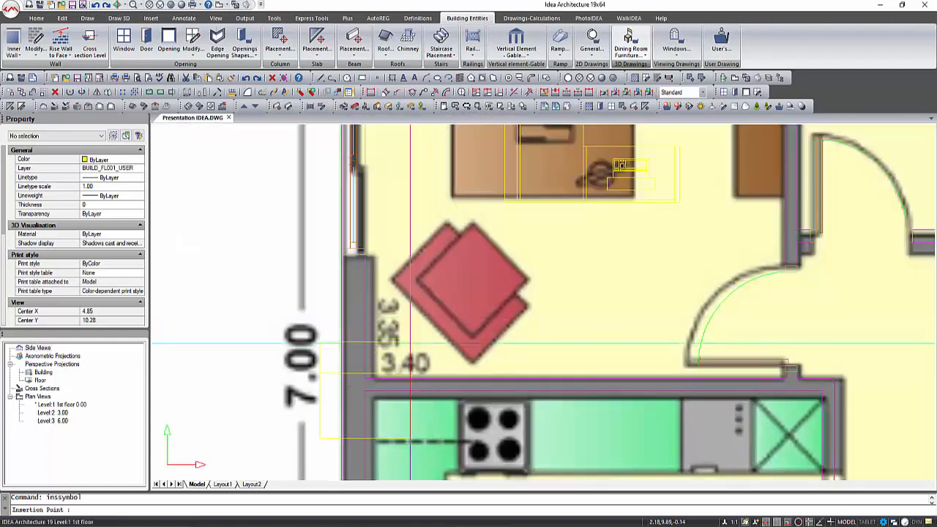
click(411, 344)
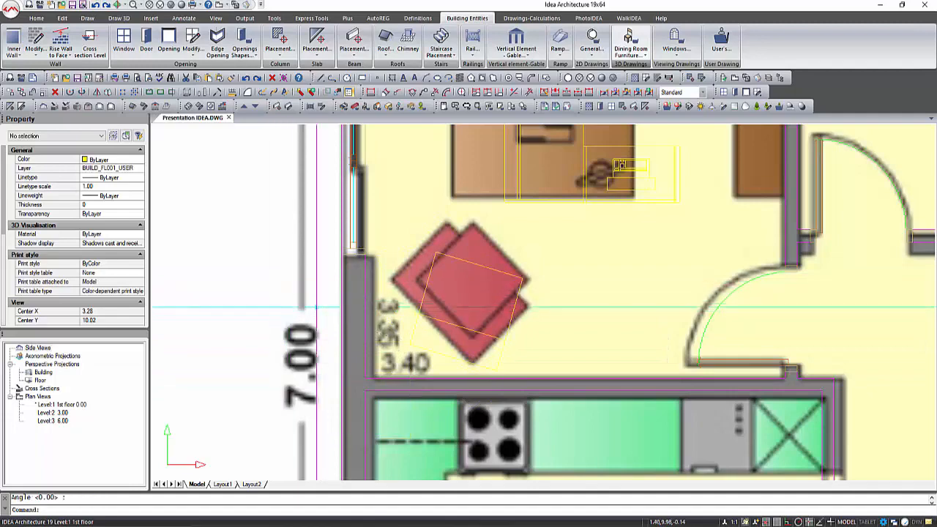
scroll(316, 308, down, 2)
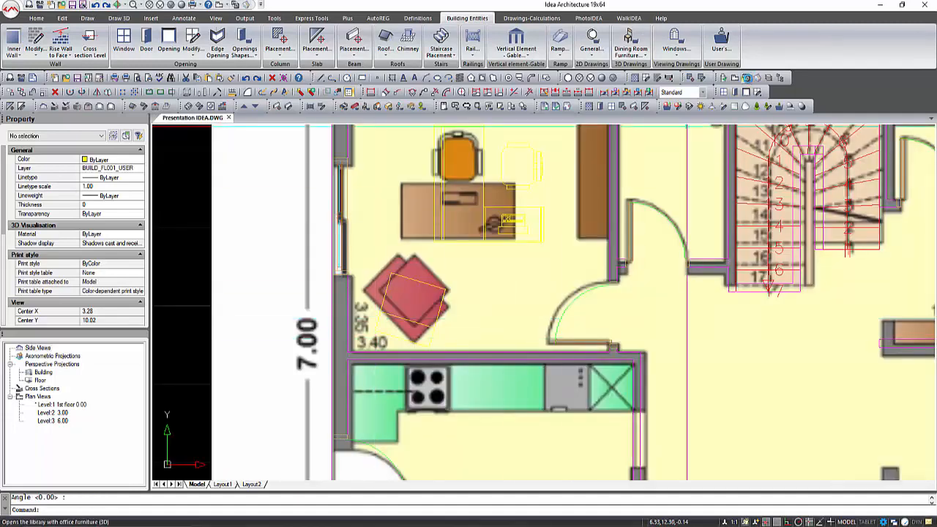
Step: Inspect the study, living and dining furniture in shaded 3D from the rear and front sides of the house
click(746, 78)
click(171, 6)
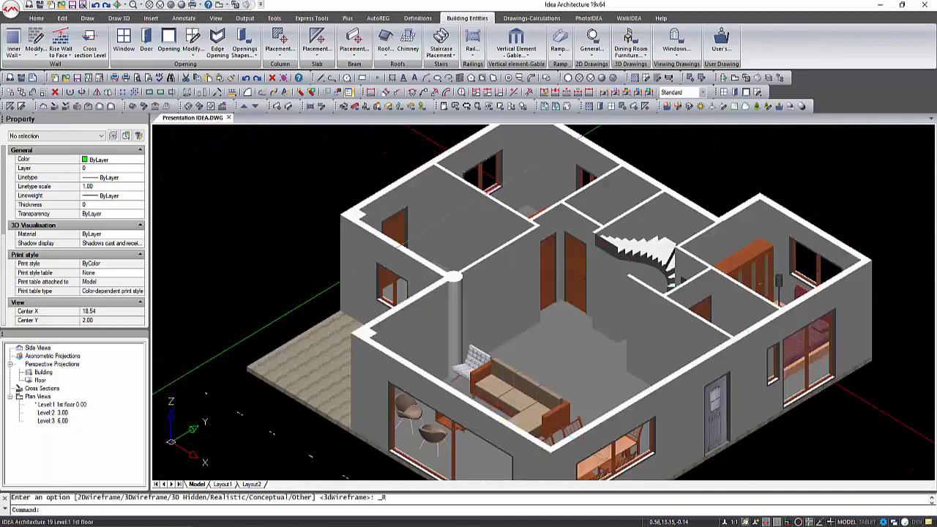
scroll(575, 200, up, 2)
mouse_move(578, 206)
shift+middle_down()
mouse_move(546, 390)
mouse_move(424, 386)
shift+middle_up()
scroll(438, 387, down, 2)
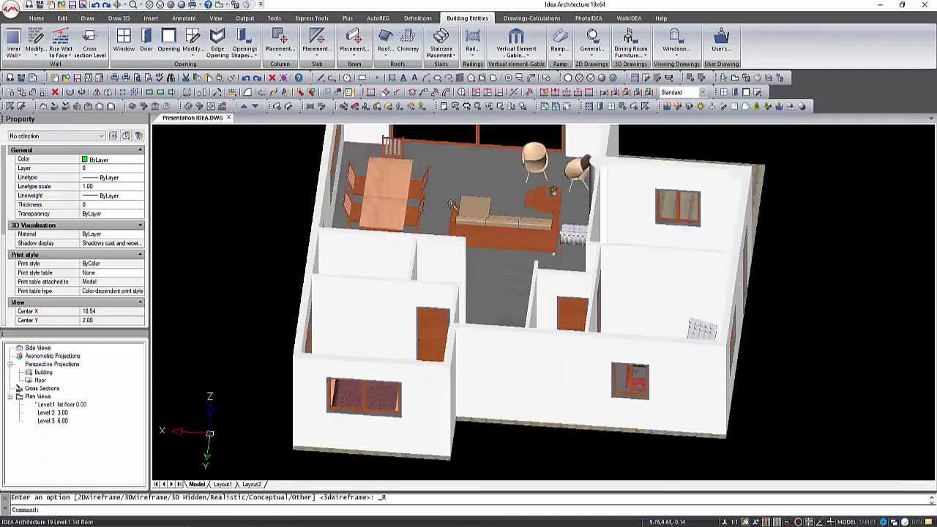
shift+middle_drag(734, 381, 450, 388)
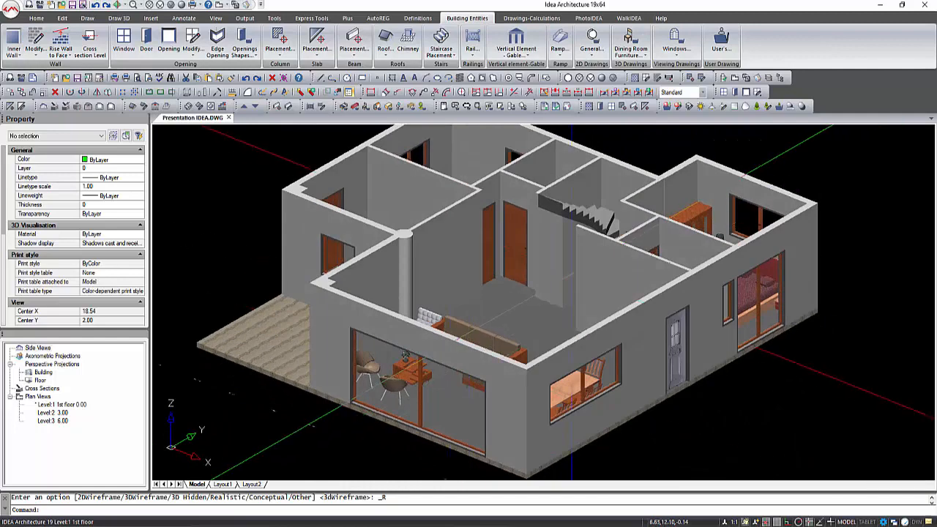
Step: In the plan view, hide the reference floor plan image through Layers Management and save the layer settings
click(733, 79)
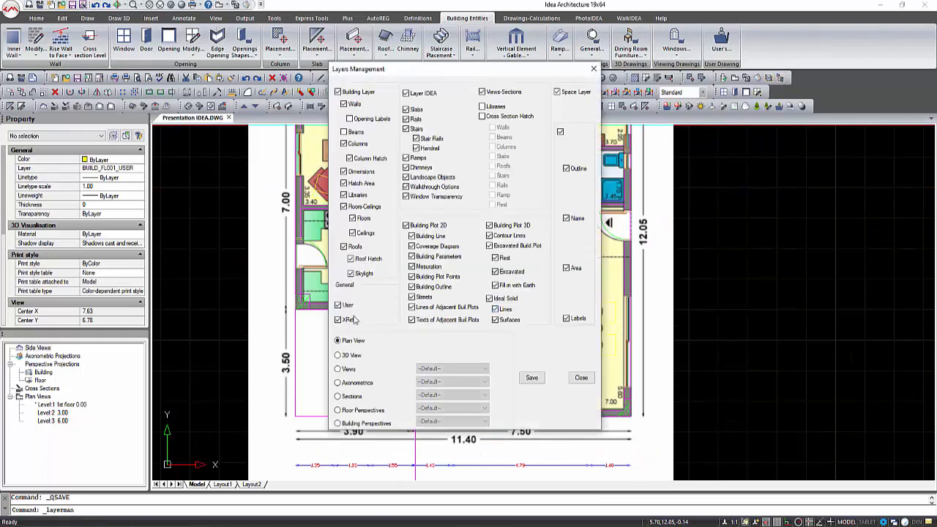
click(531, 378)
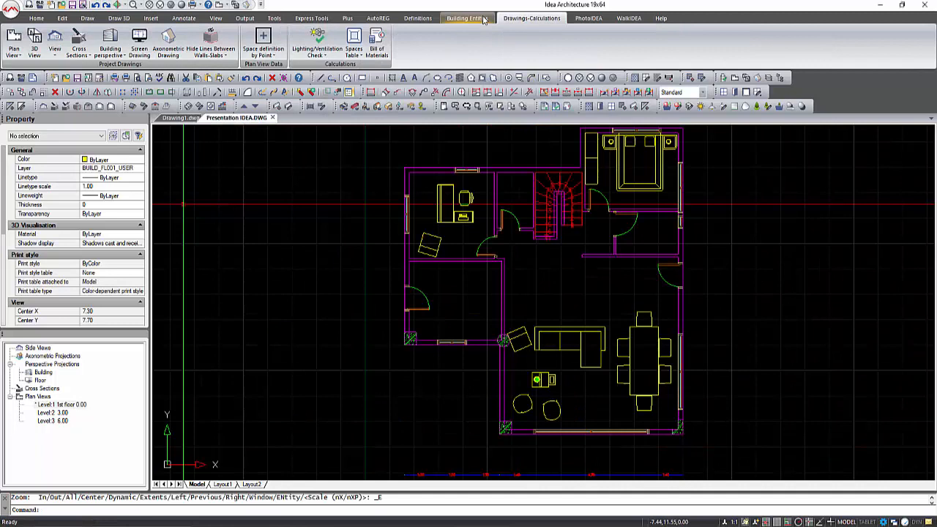
Step: Define a side view of the front facade with two points below the plan, creating its view layer under the name V1
click(527, 20)
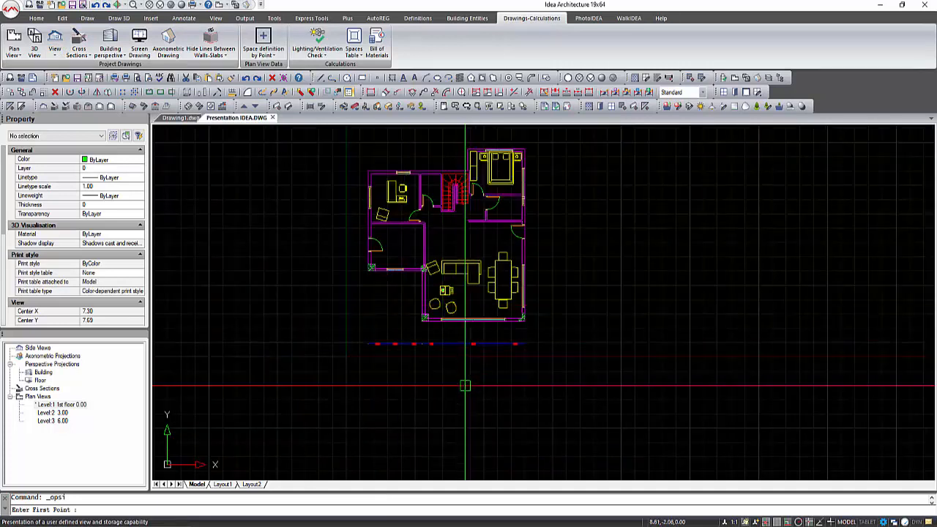
click(460, 375)
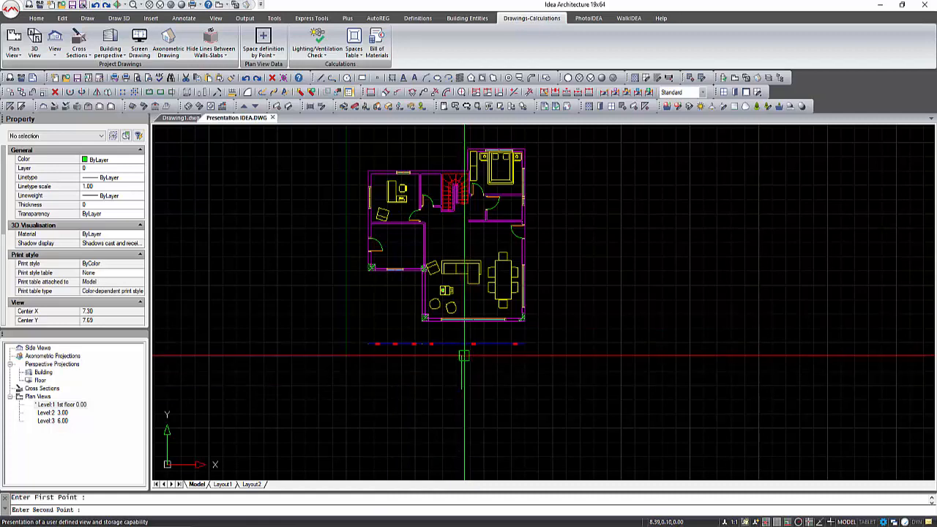
click(464, 356)
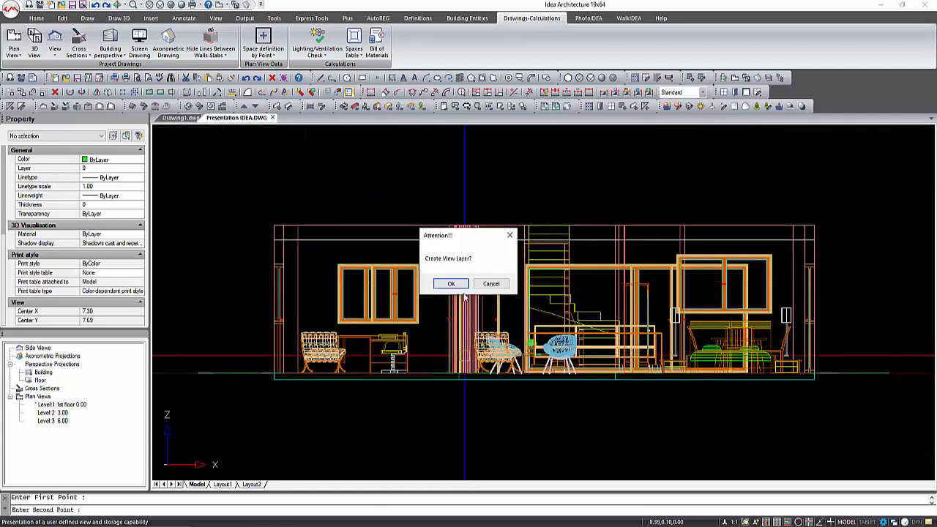
click(453, 293)
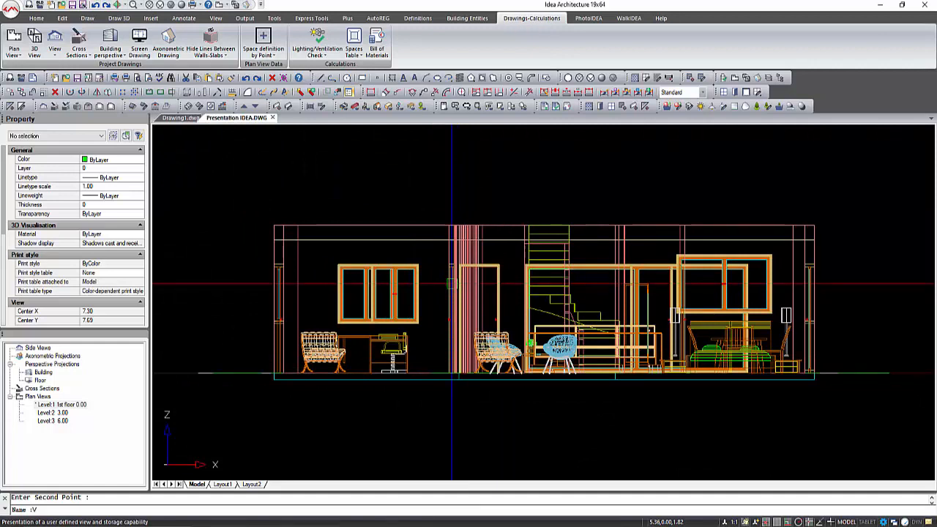
key(Return)
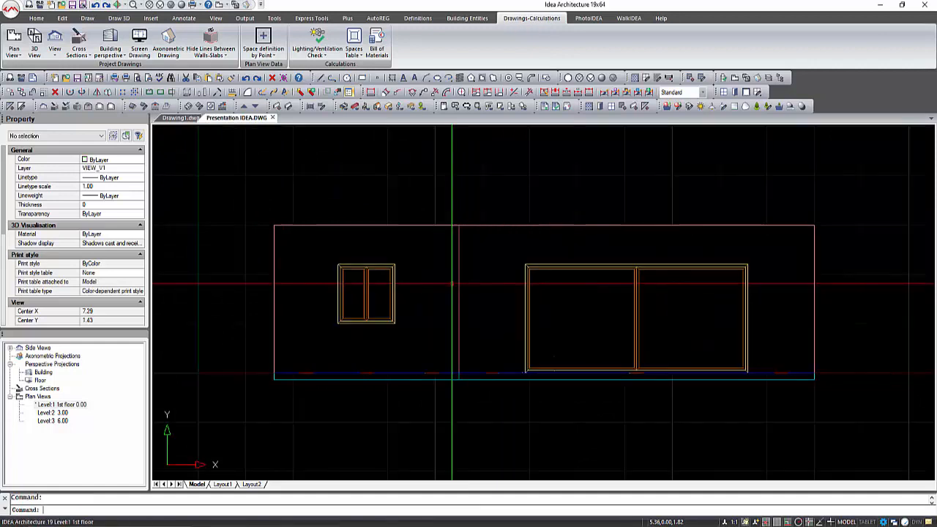
scroll(430, 199, down, 2)
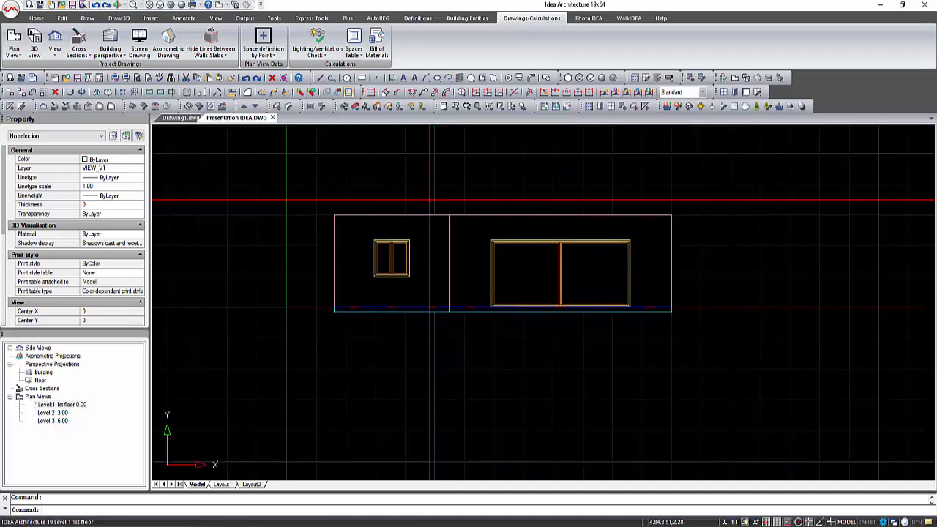
scroll(430, 200, up, 2)
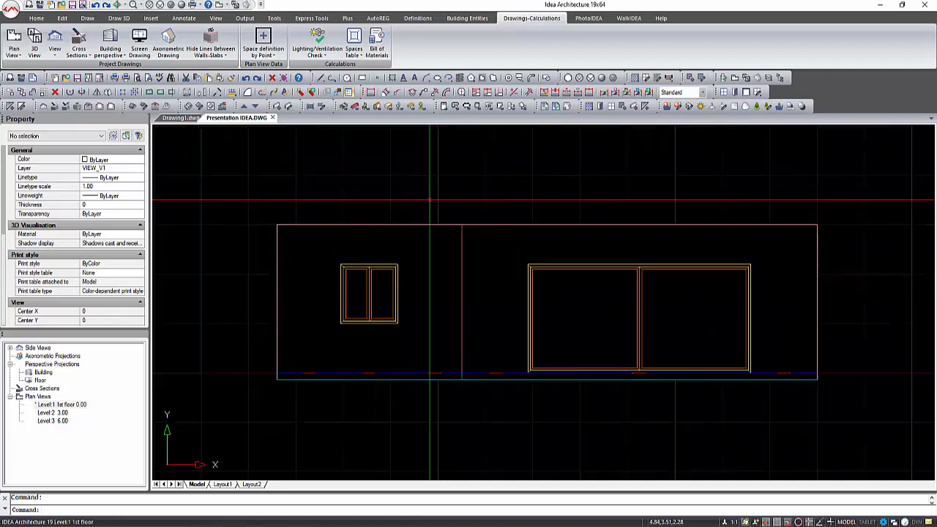
Step: In the plan view, copy the kitchen's 1.20 window alongside itself in the same exterior wall
click(732, 77)
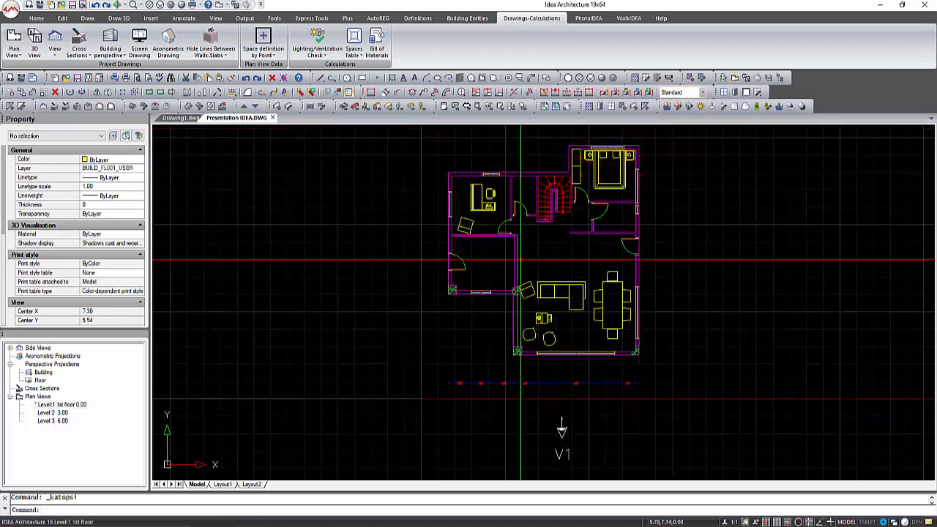
scroll(494, 296, up, 2)
scroll(495, 296, down, 2)
scroll(493, 293, up, 4)
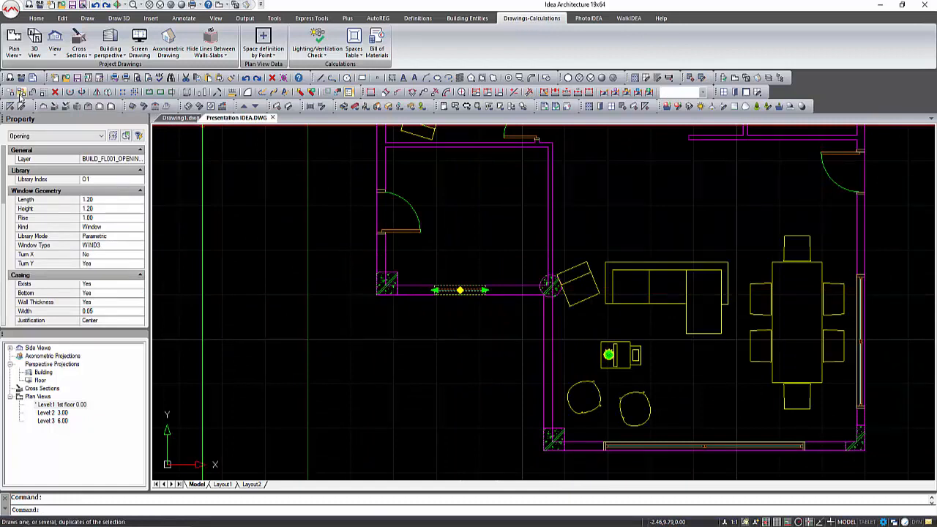
text(m)
key(Return)
click(355, 368)
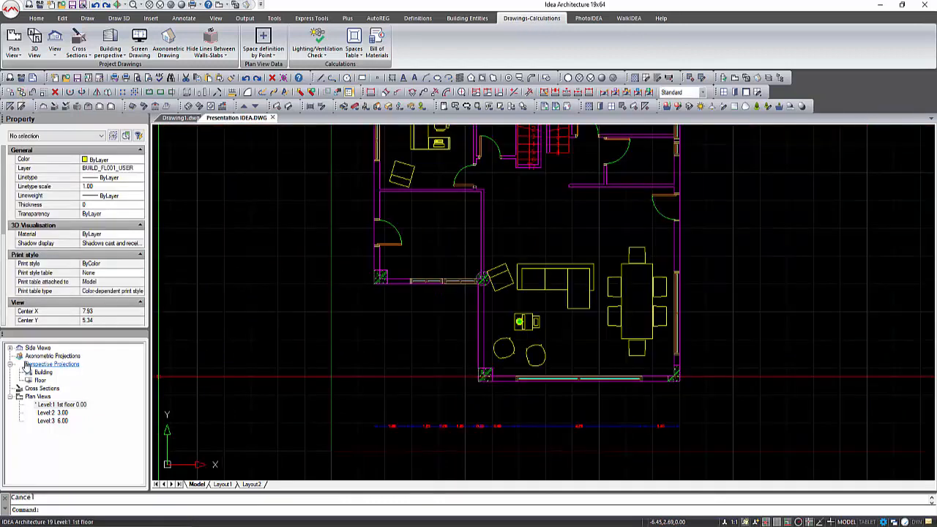
Step: In side view V1, delete the copied 1.20 kitchen window beside the original one
double_click(38, 356)
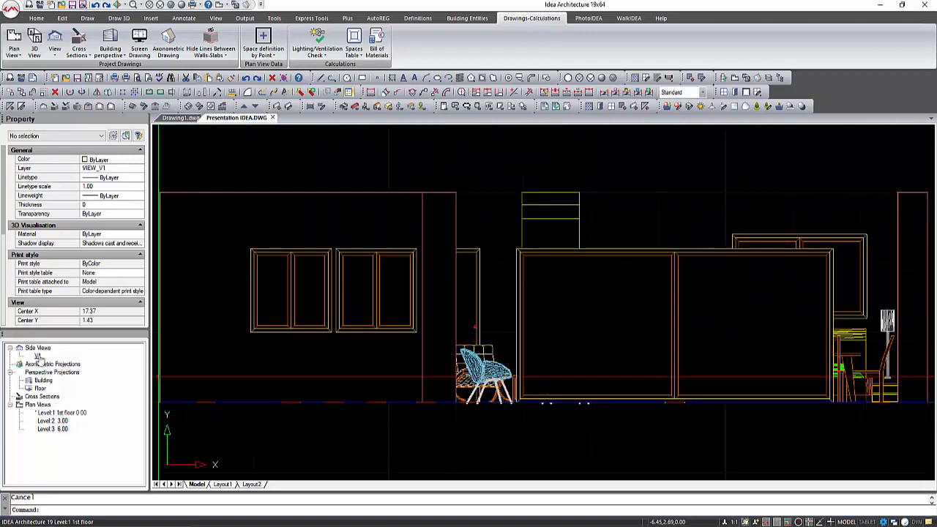
click(390, 301)
click(334, 341)
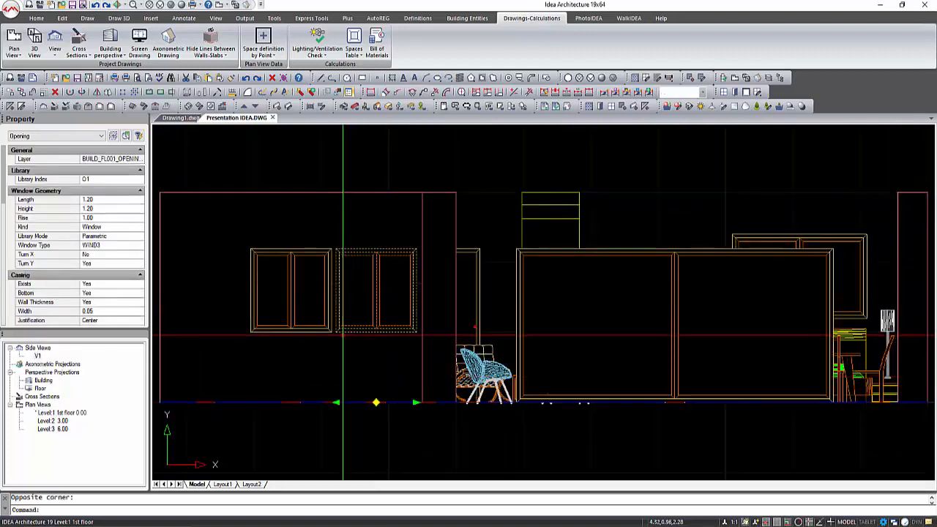
key(Delete)
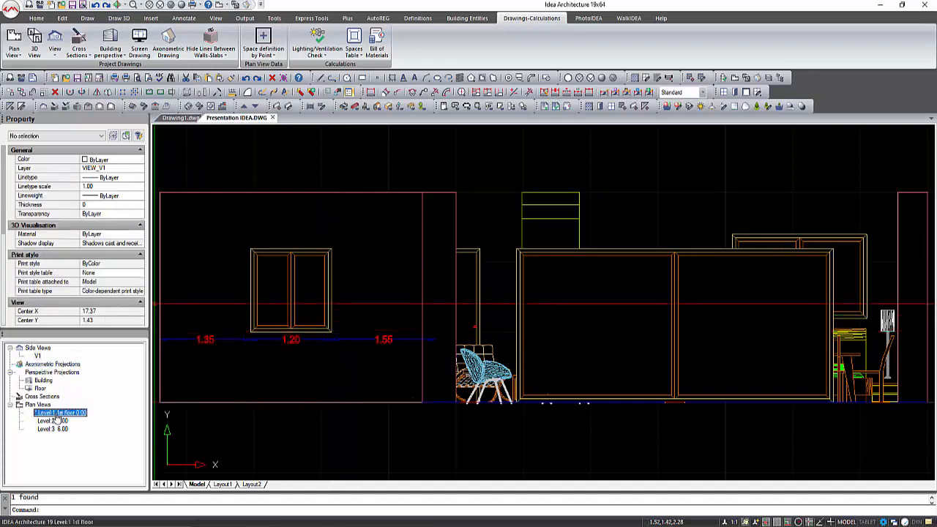
Step: In the Level 1 plan, define a cross section s1 with its layer across the kitchen and living room, facing the front, and inspect it in 3D
double_click(57, 416)
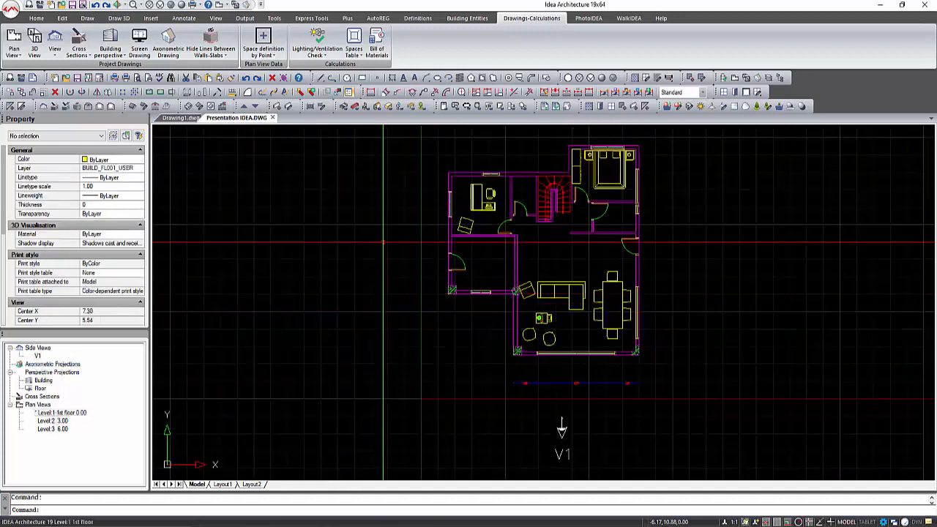
click(78, 41)
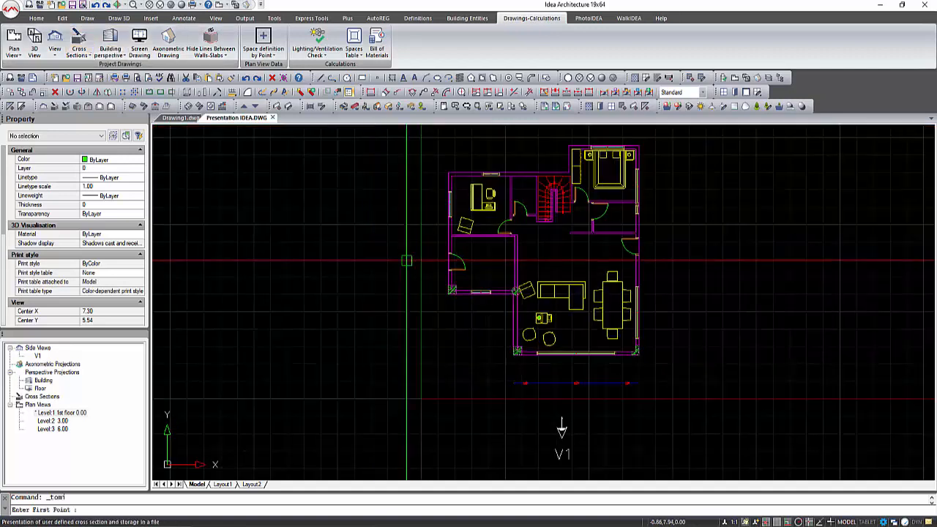
click(407, 261)
click(675, 261)
click(745, 358)
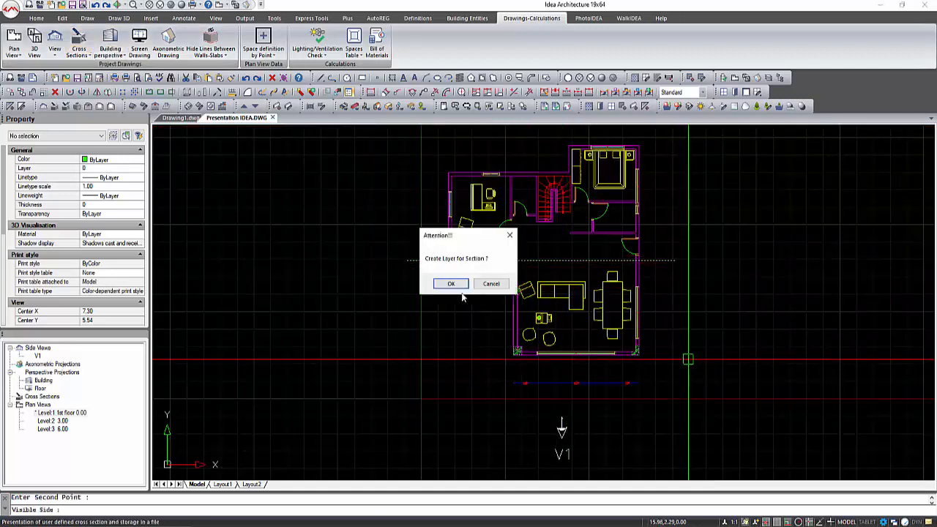
click(446, 285)
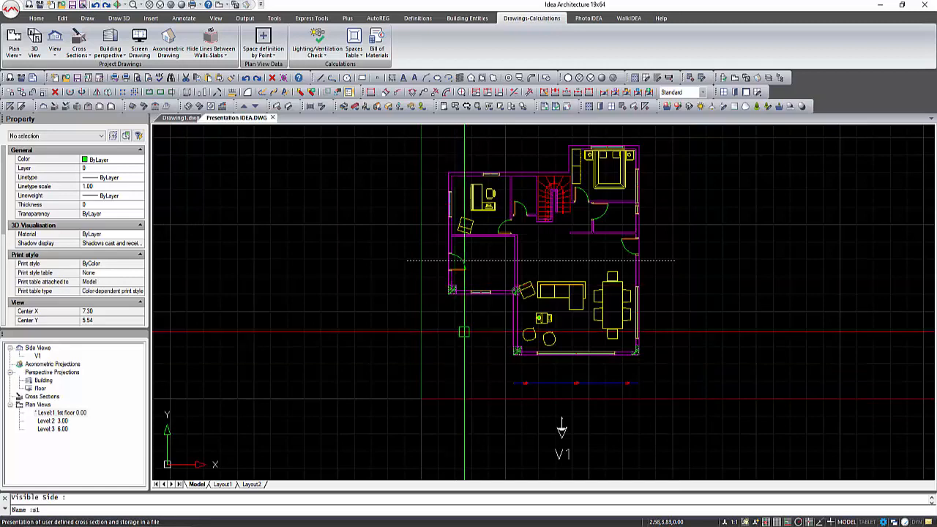
key(Return)
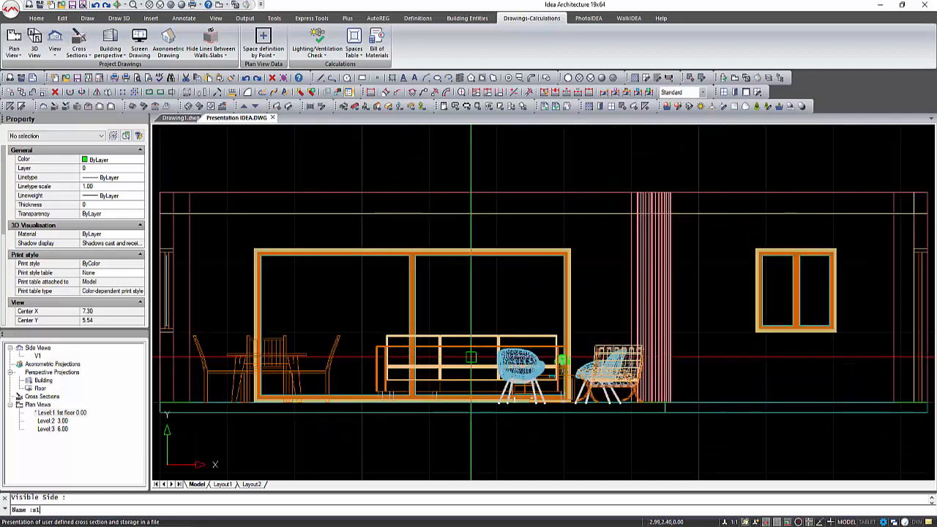
scroll(439, 191, down, 4)
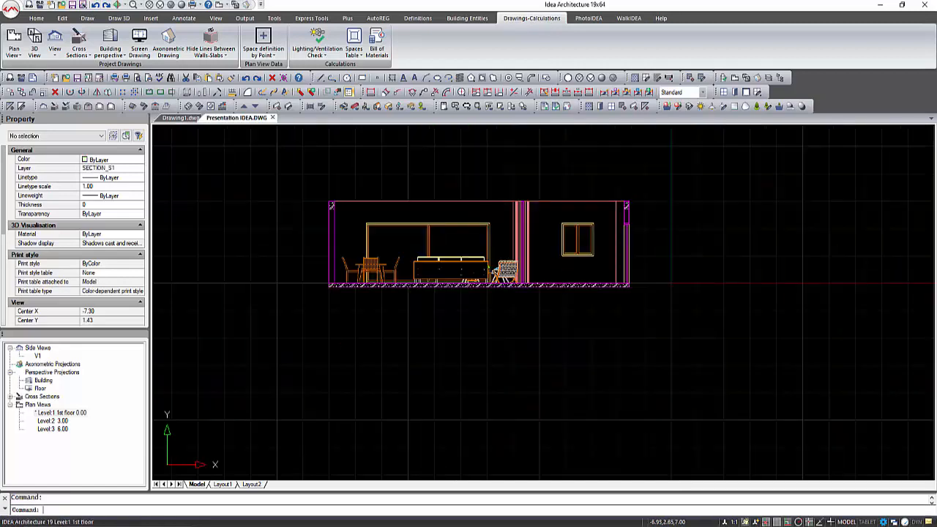
shift+middle_drag(624, 298, 637, 326)
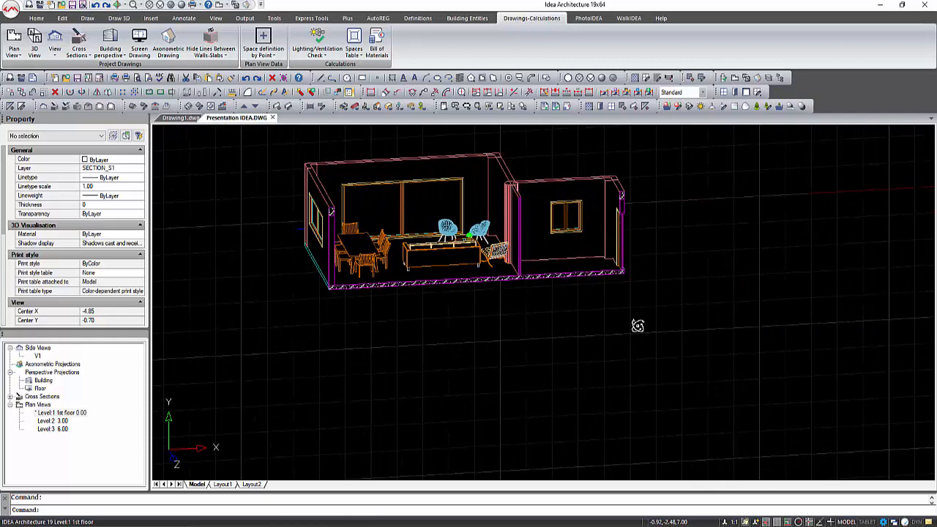
click(734, 82)
middle_drag(676, 196, 635, 202)
Step: On Layout1, delete the two viewports below the front elevation
click(221, 484)
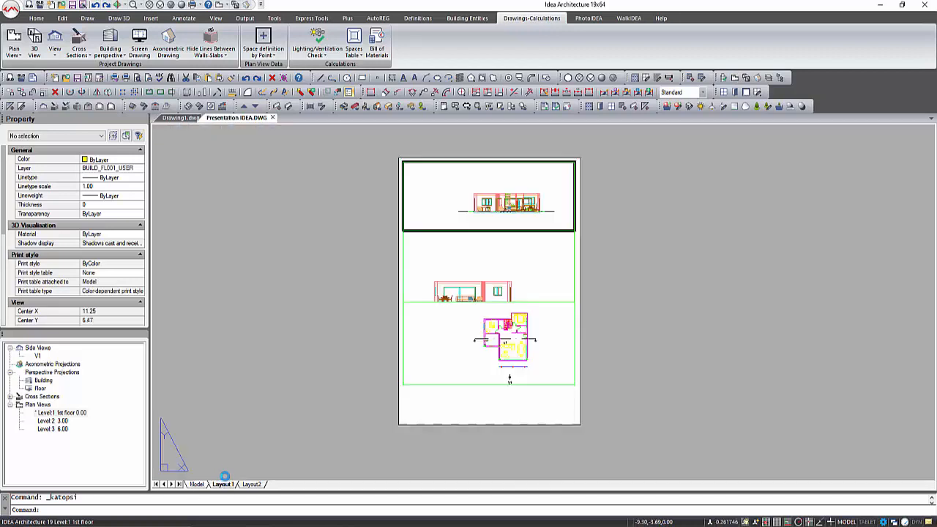
click(424, 311)
key(Delete)
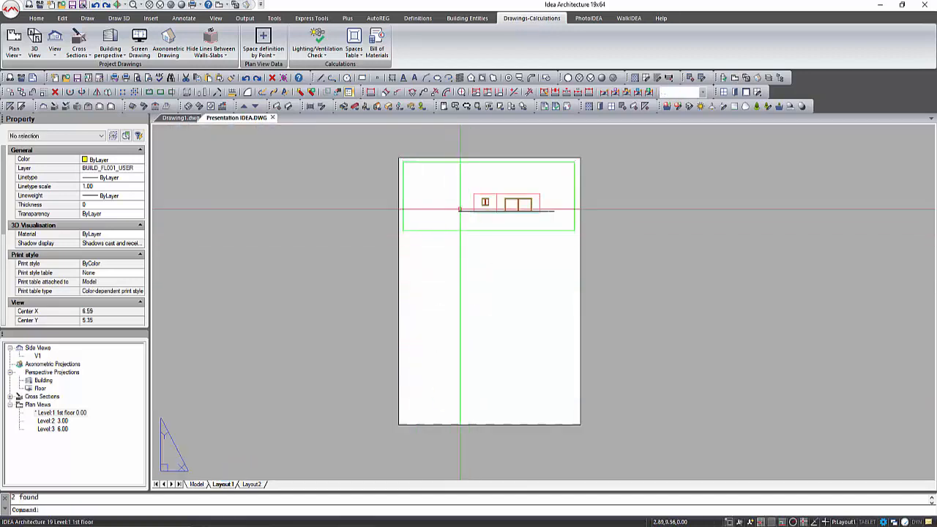
Step: Create a viewport directly below the elevation, matching its width, assign cross section S1 to it and return to paper space
scroll(469, 220, up, 2)
text(mv)
key(Return)
click(366, 251)
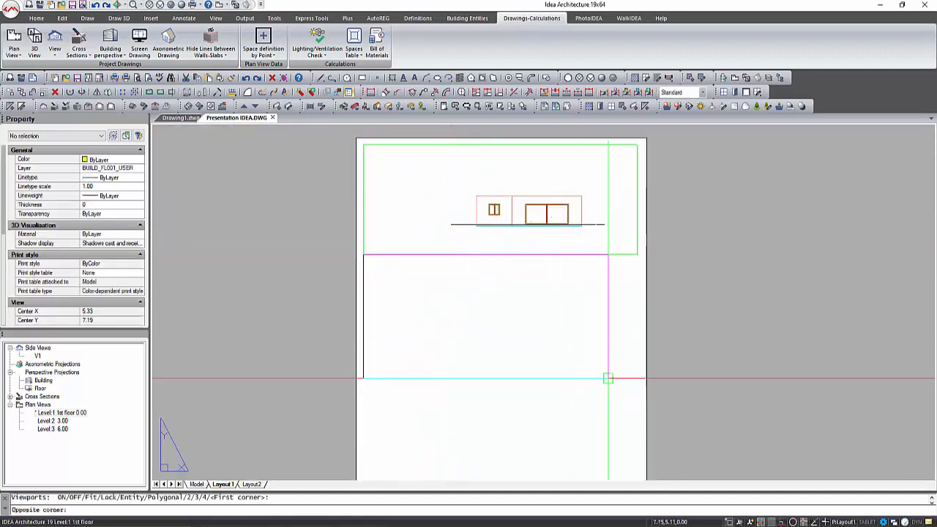
click(636, 379)
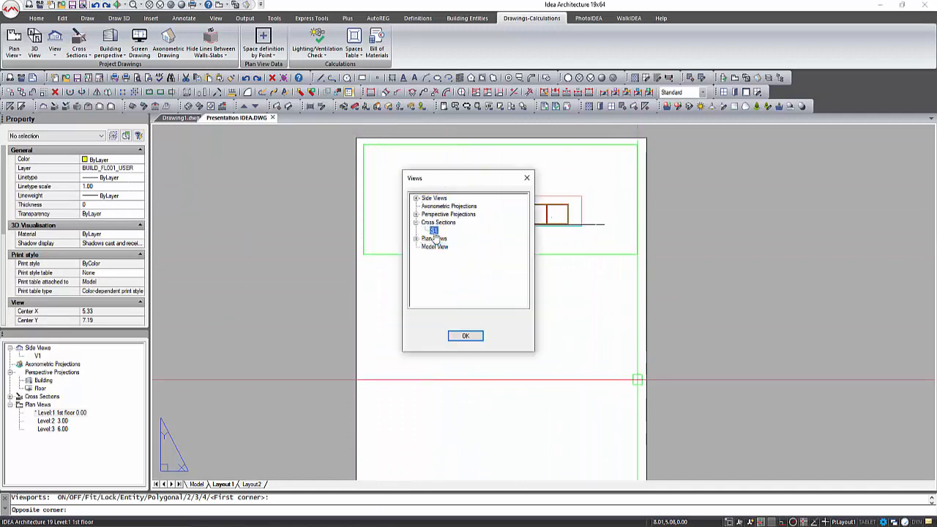
double_click(434, 232)
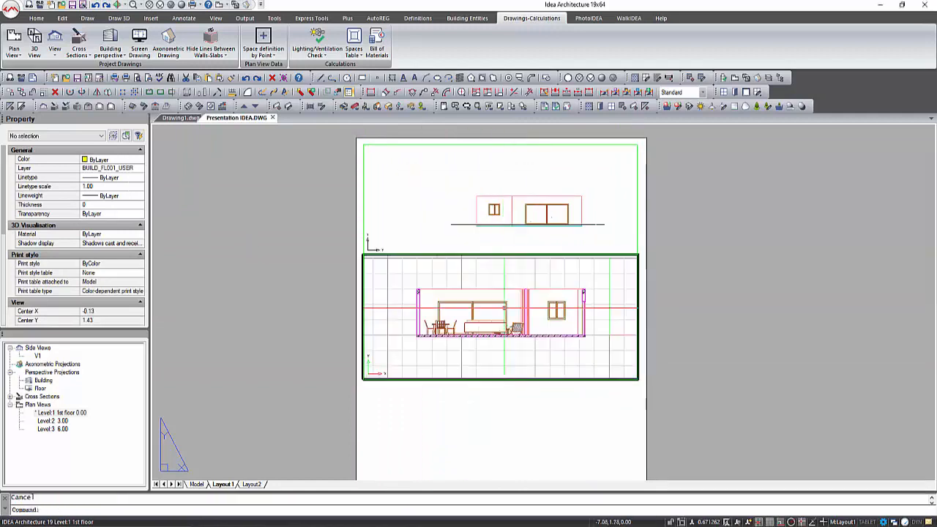
click(770, 524)
Step: Back in model space, create an axonometric drawing of the building named A1 and inspect it in realistic shading
click(196, 484)
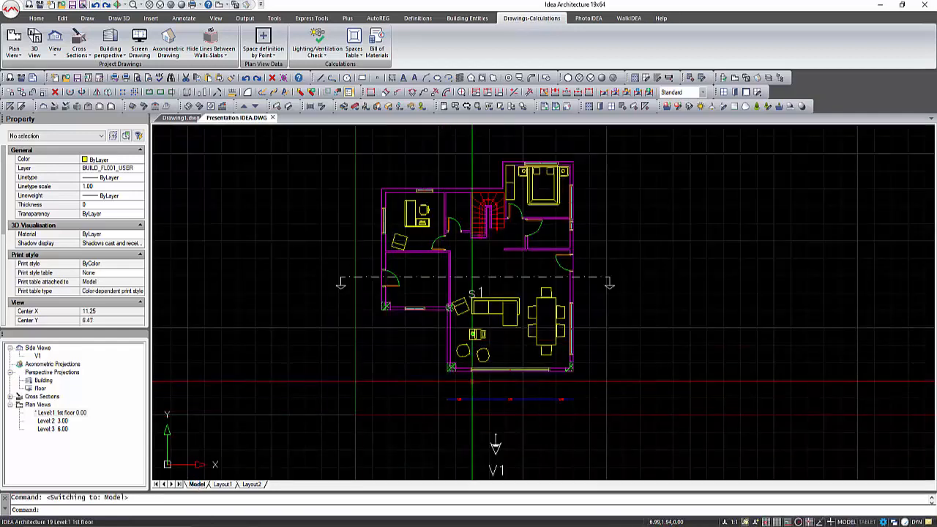
middle_drag(596, 254, 528, 277)
click(168, 44)
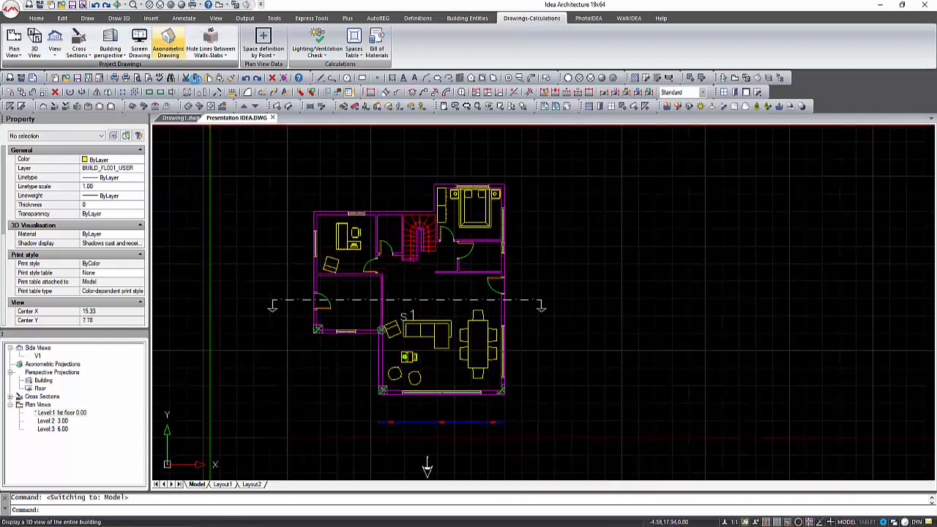
click(461, 289)
text(A1)
key(Return)
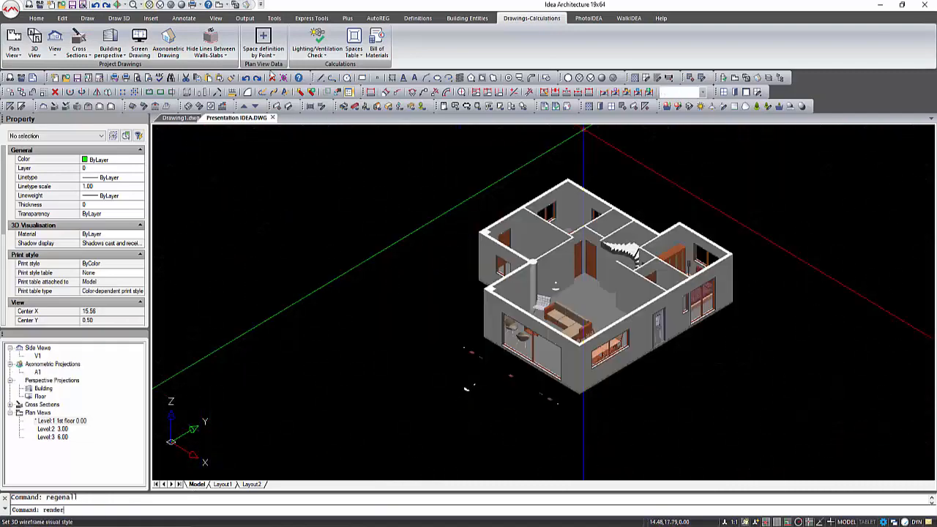
scroll(571, 322, up, 3)
mouse_move(571, 322)
shift+middle_down()
mouse_move(493, 341)
mouse_move(492, 331)
mouse_move(532, 366)
shift+middle_up()
scroll(533, 366, up, 2)
scroll(533, 366, down, 2)
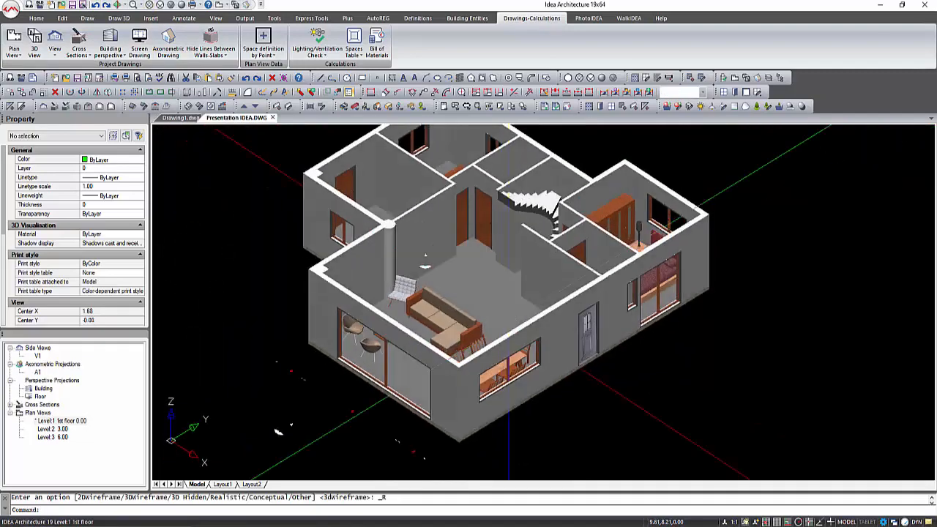
Step: In the Level 1 plan, copy all elements of the building floor to level 2
click(13, 38)
middle_drag(355, 314, 208, 366)
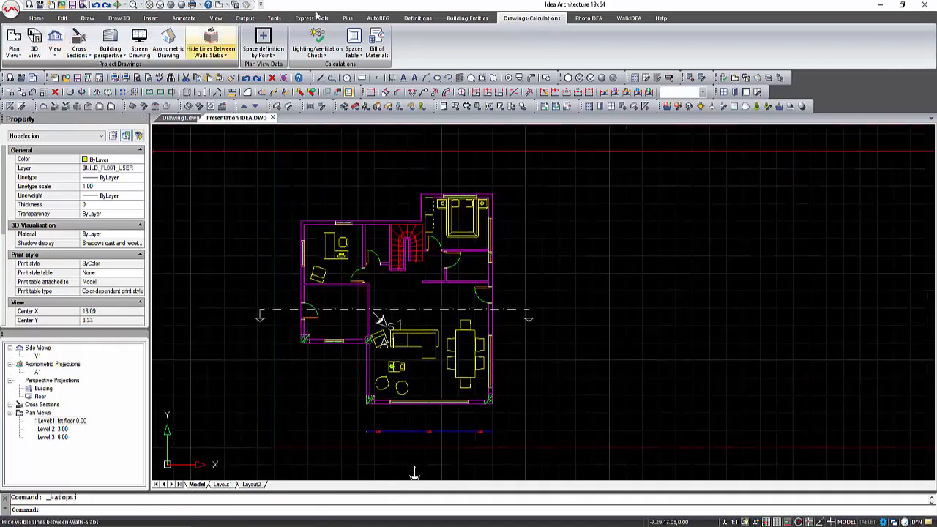
click(417, 17)
click(93, 44)
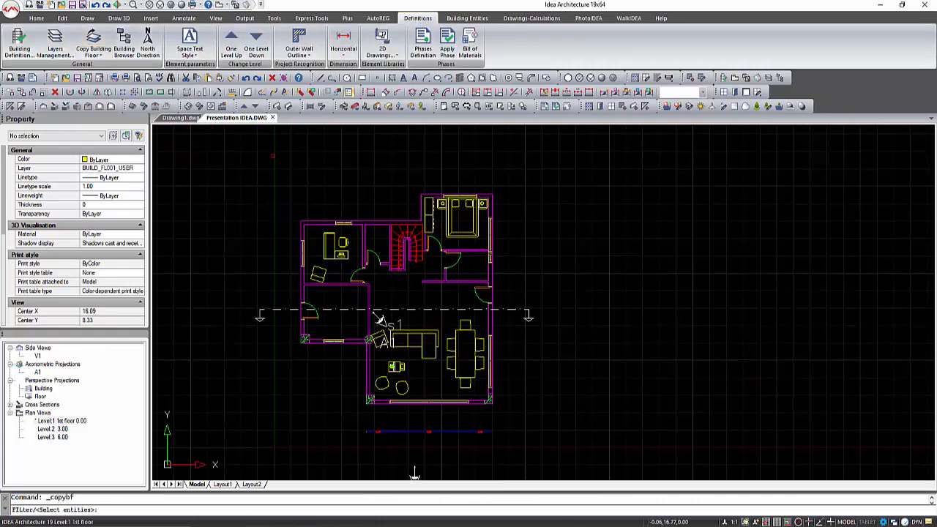
click(273, 155)
click(512, 425)
right_click(512, 424)
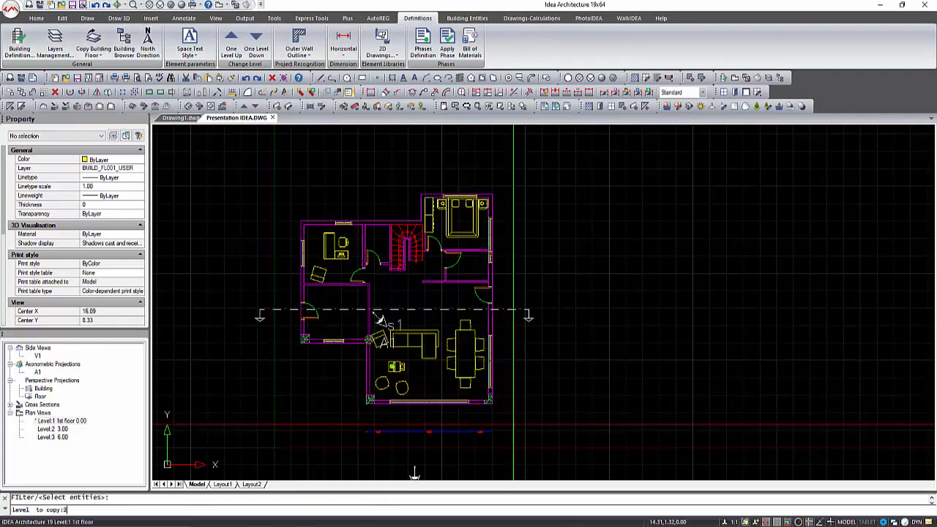
text(2)
key(Return)
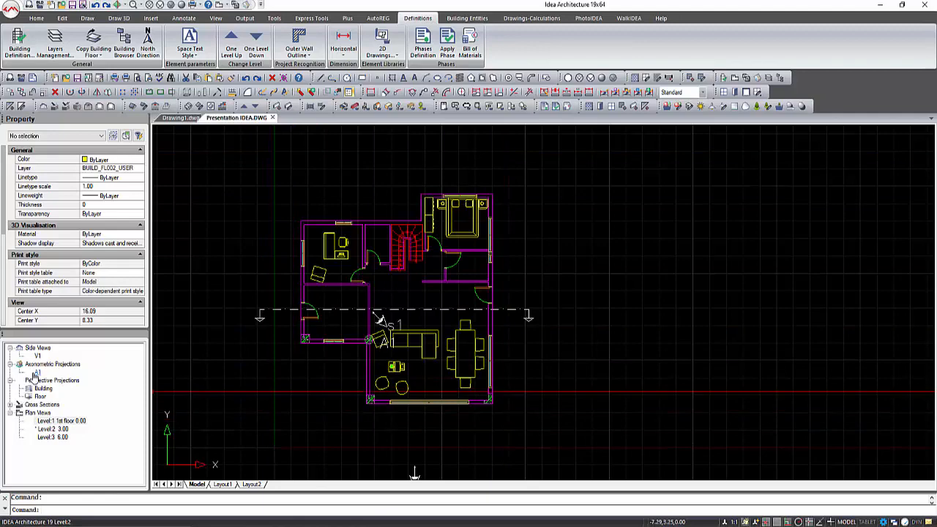
Step: Check the two-level building in realistic shading in axonometric A1 and in the Layout1 viewports
double_click(39, 373)
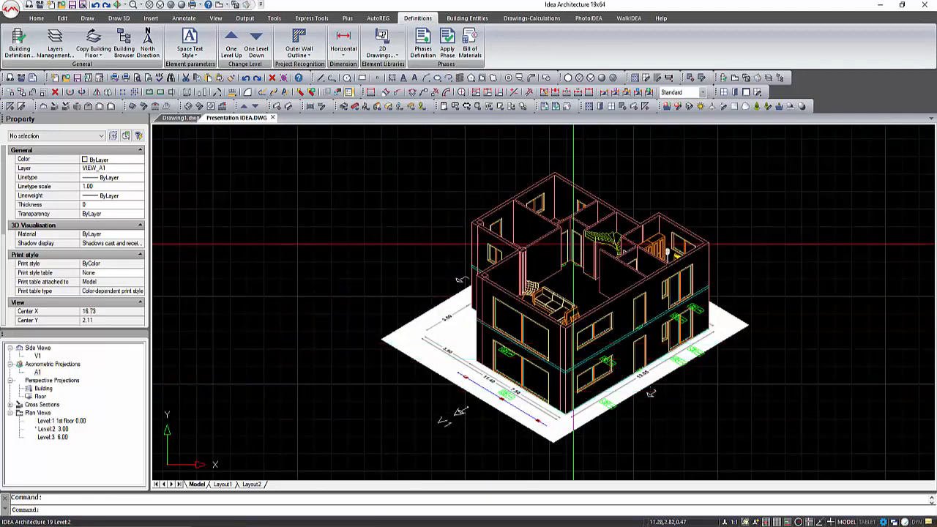
click(183, 5)
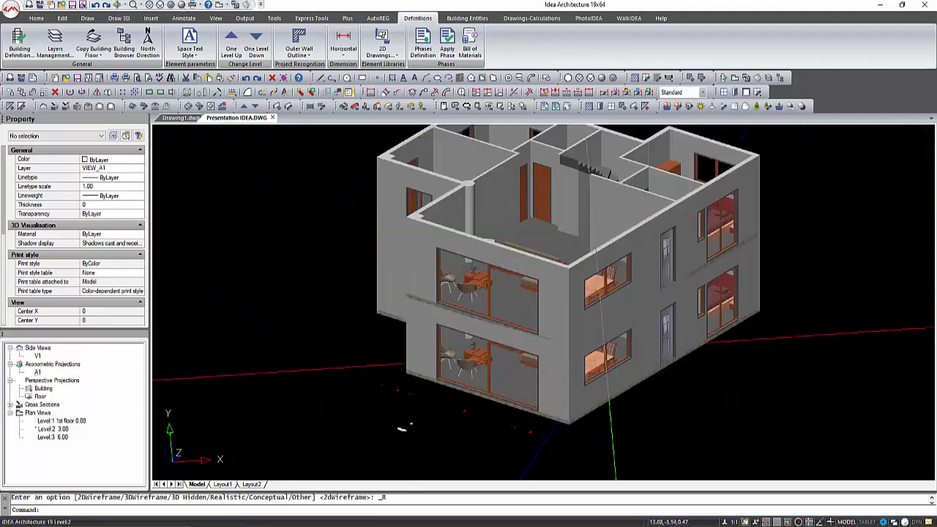
click(222, 483)
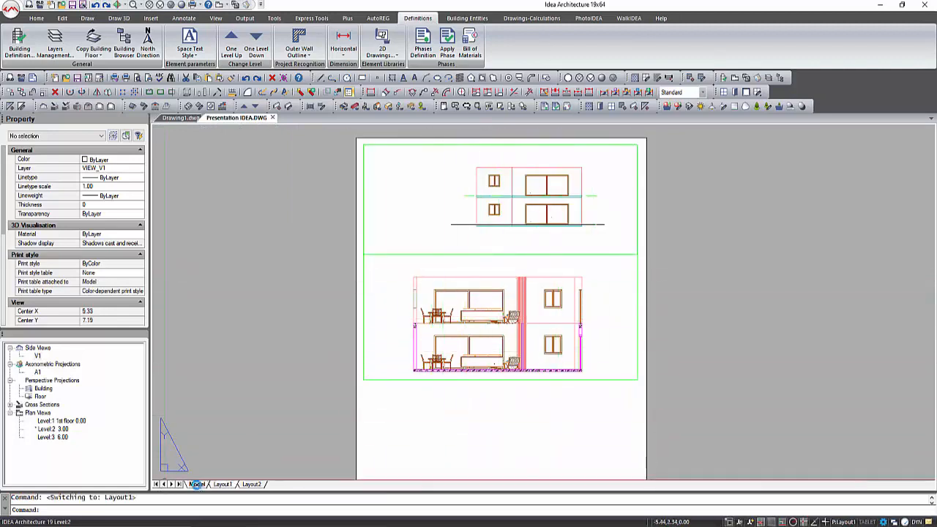
click(196, 484)
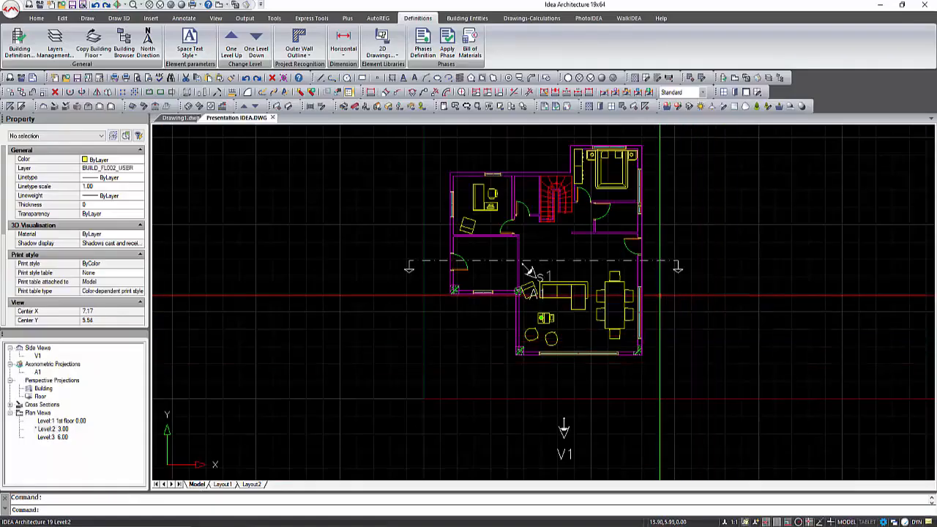
Step: In the Level 2 plan, delete the living and dining room furniture
scroll(699, 273, up, 4)
click(531, 412)
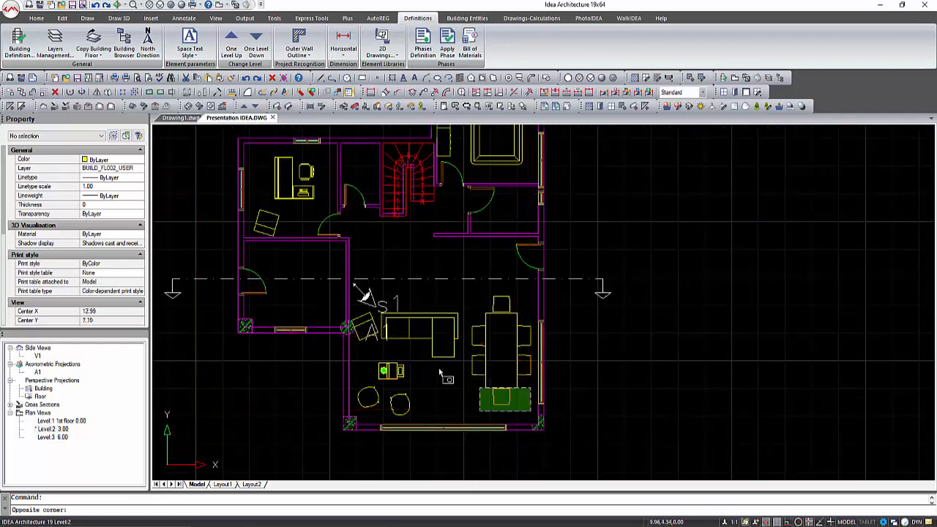
click(397, 334)
key(Delete)
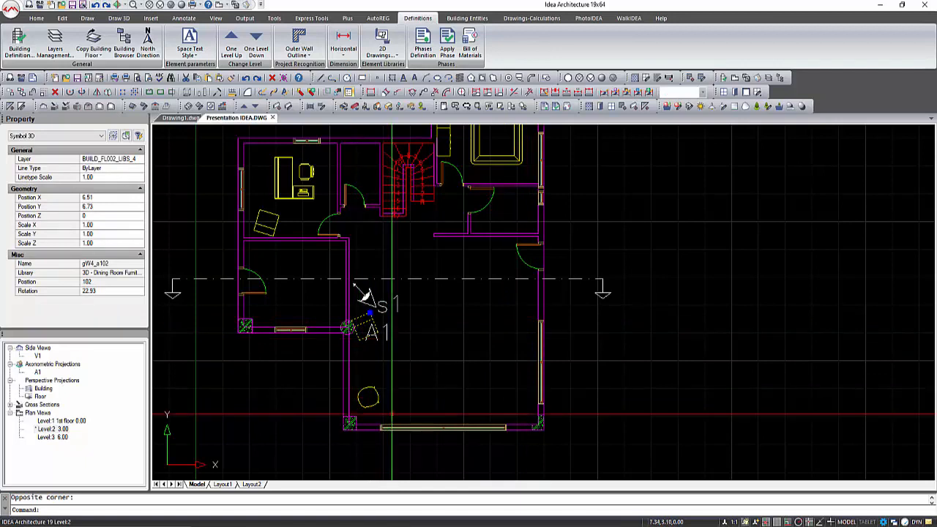
Step: Move the living room's front wall together with its large window about 5 m back into the house
click(399, 424)
click(412, 425)
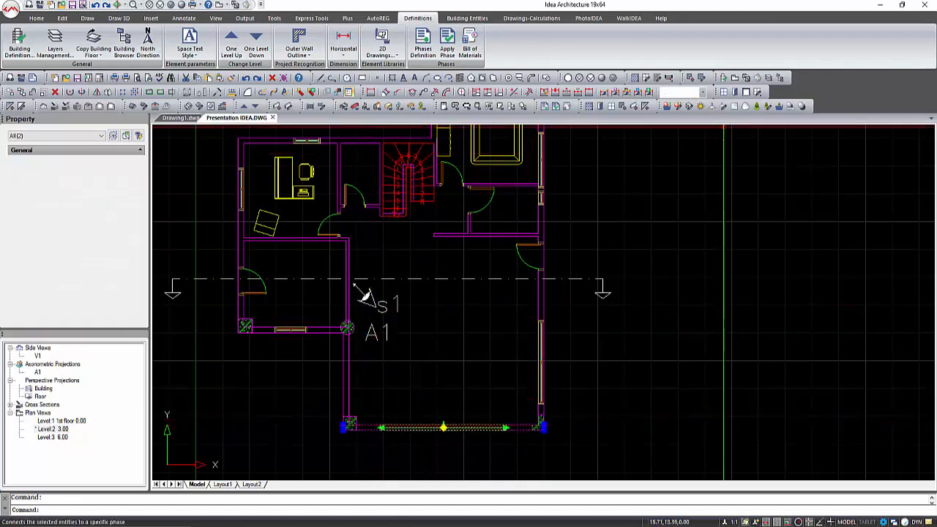
click(10, 93)
click(655, 437)
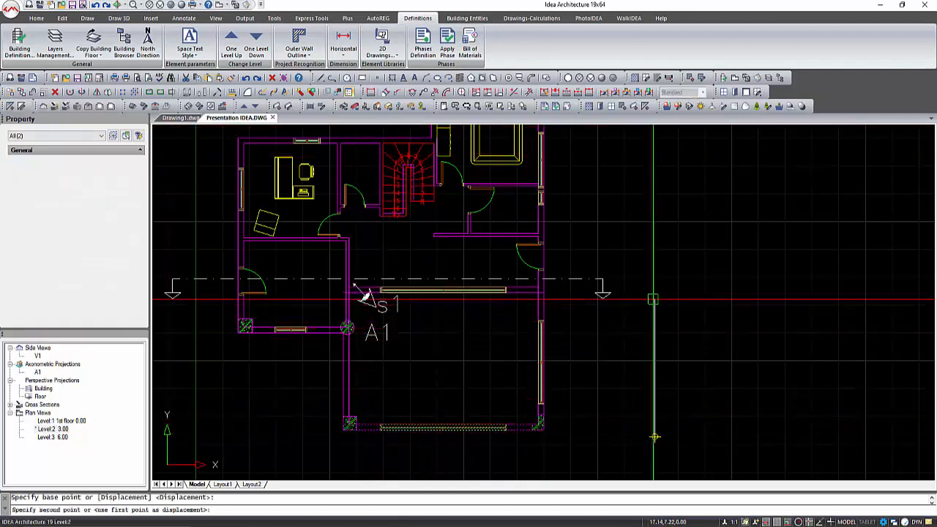
click(653, 296)
key(Escape)
Step: Delete the dining area's side window, the two front corner columns and the projecting living room's kitchen-side wall on Level 2
click(542, 379)
key(Delete)
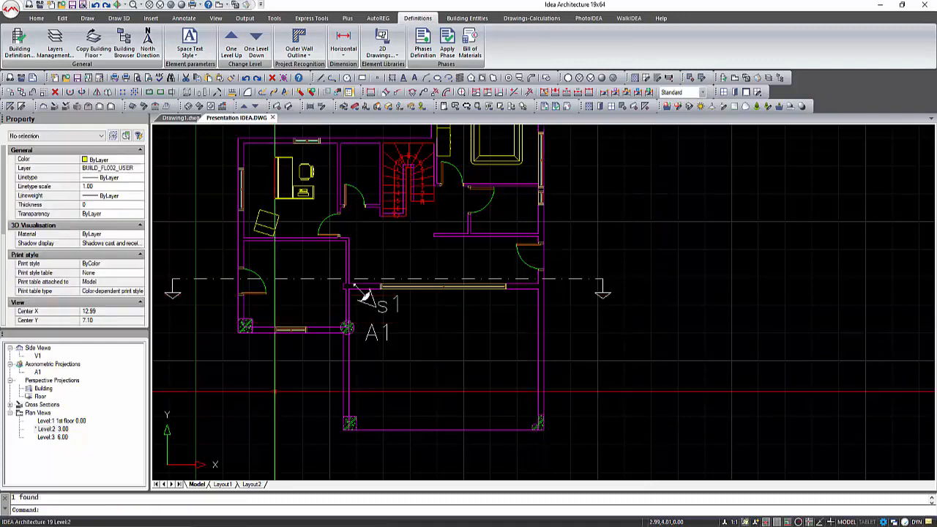
click(353, 425)
key(Delete)
click(348, 419)
key(Delete)
Step: Shorten the long exterior wall on the dining side so that it ends at the relocated front wall
click(542, 400)
click(544, 430)
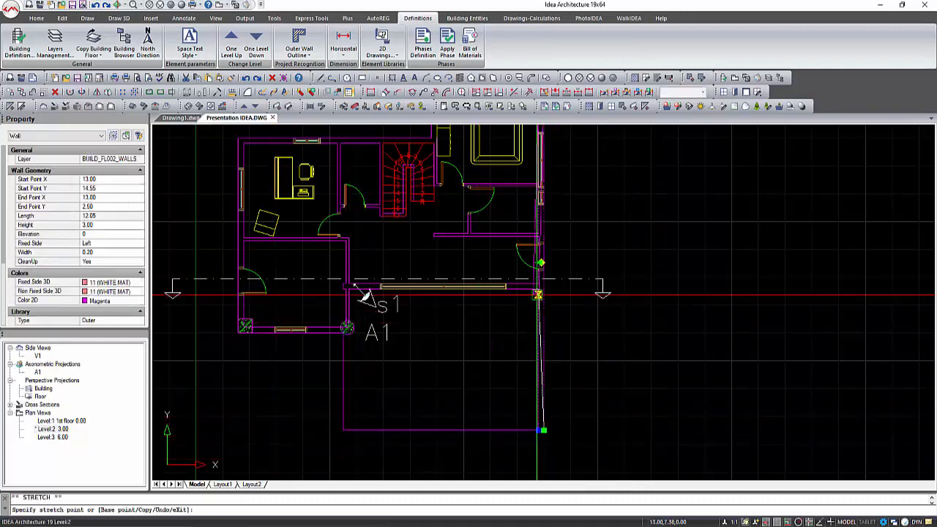
click(540, 290)
key(Escape)
Step: Pull the Level 2 slab's front edge back to the outer face of the relocated front wall
click(562, 422)
click(521, 410)
click(443, 430)
click(444, 290)
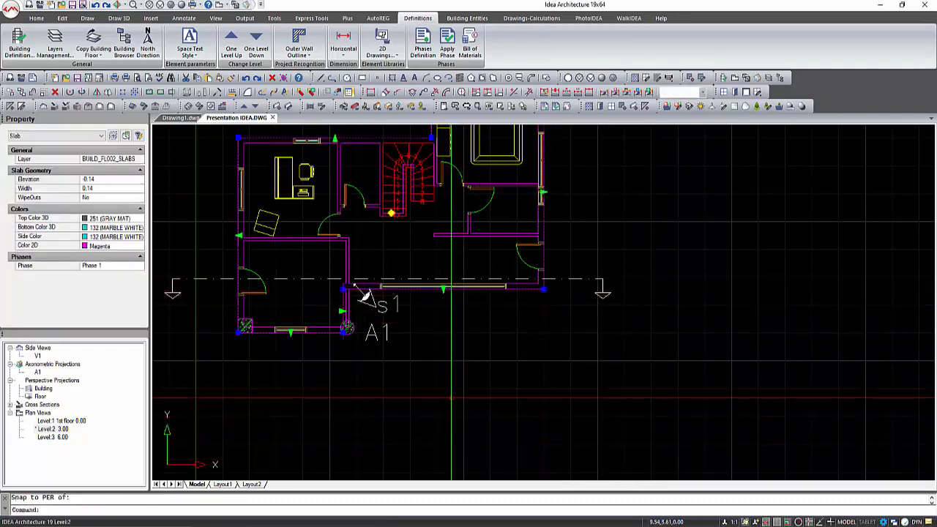
key(Escape)
Step: Draw a rectangle in front of the relocated front wall, spanning its full width, as the outline of a Level 2 terrace
text(rec)
key(Return)
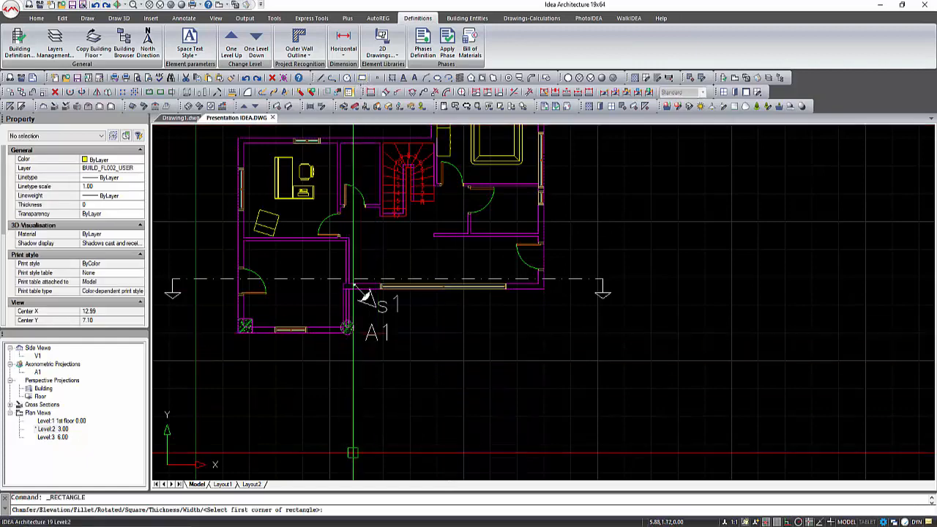
click(349, 457)
click(544, 290)
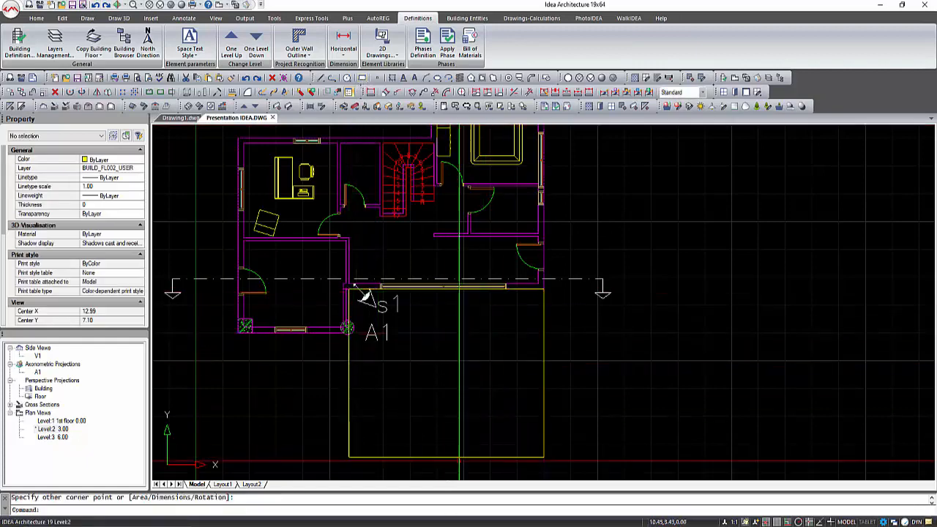
Step: Create a slab from the terrace rectangle with elevation -0.14, thickness 0.14 and 132 MARBLE WHITE faces, and check it shaded and in wireframe
click(747, 79)
click(316, 42)
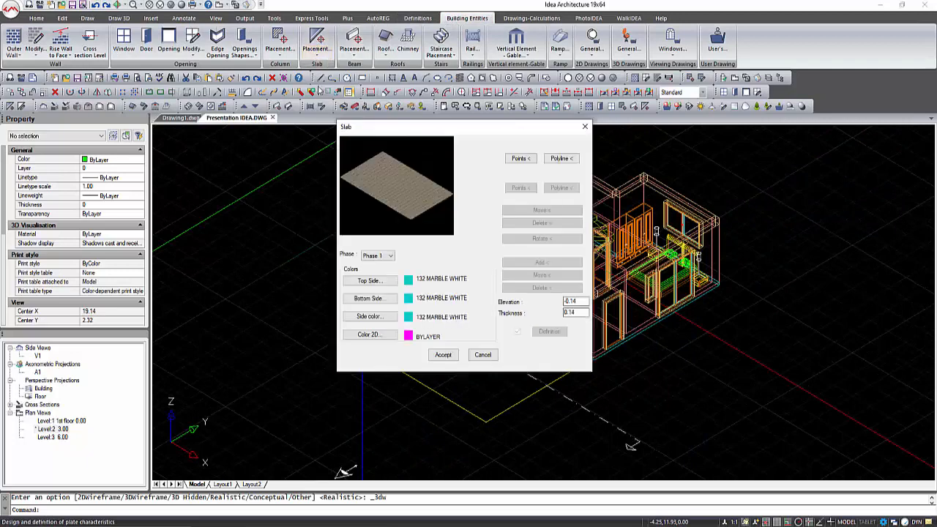
click(561, 158)
click(449, 398)
click(443, 354)
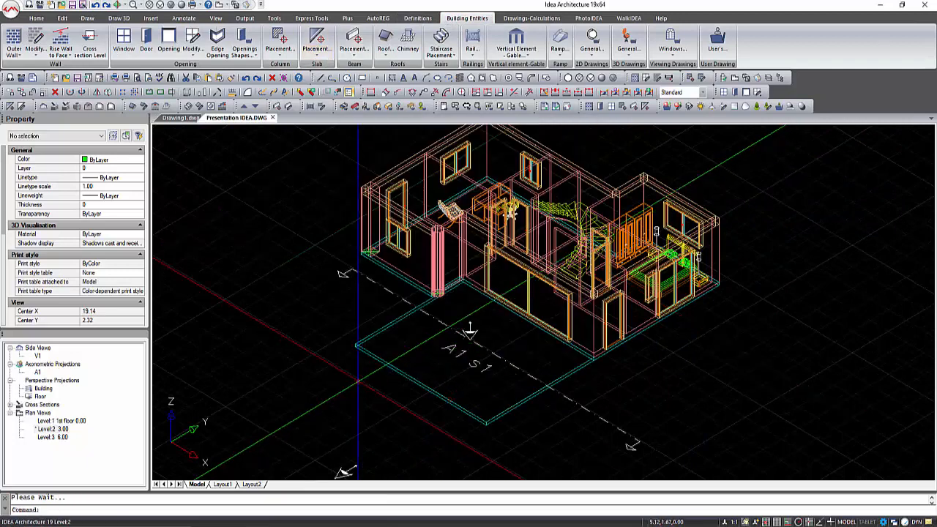
click(183, 5)
click(149, 5)
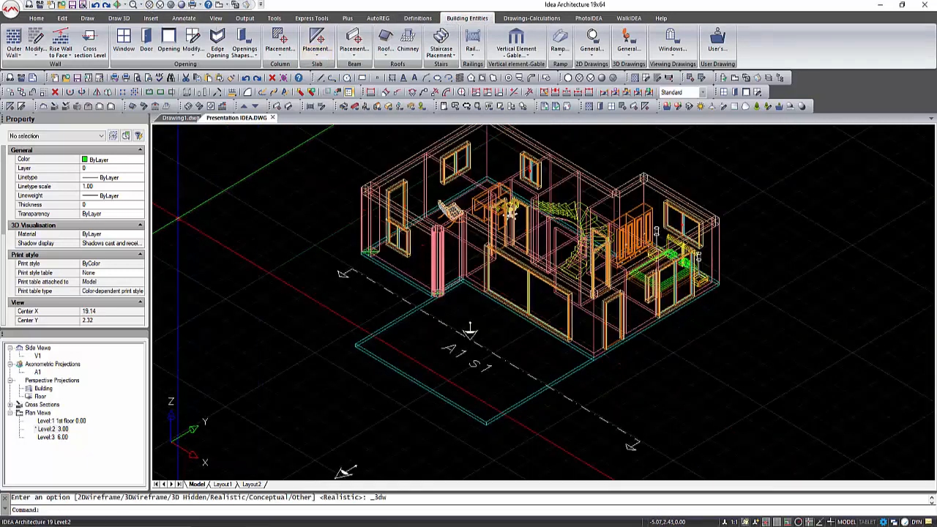
Step: In plan view, start a railing with the library pattern that has a wide solid board between horizontal rails
click(735, 77)
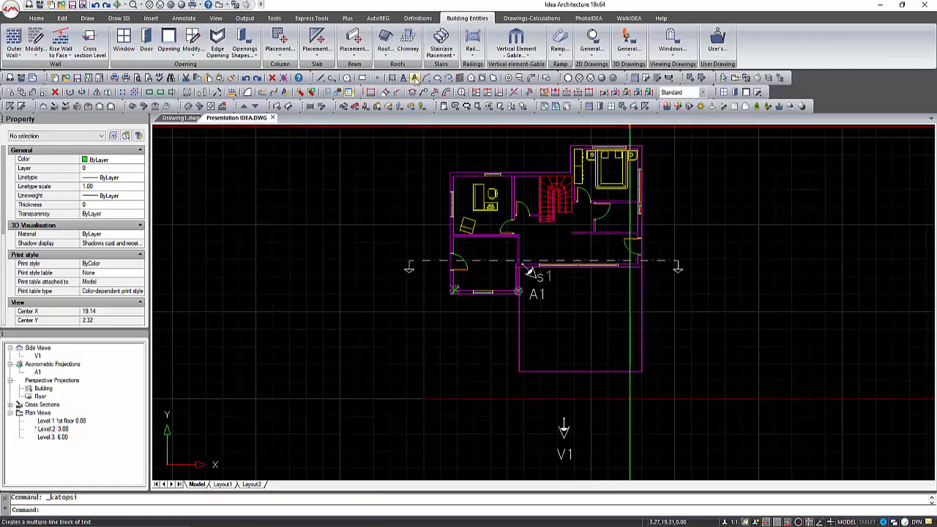
click(472, 48)
click(428, 221)
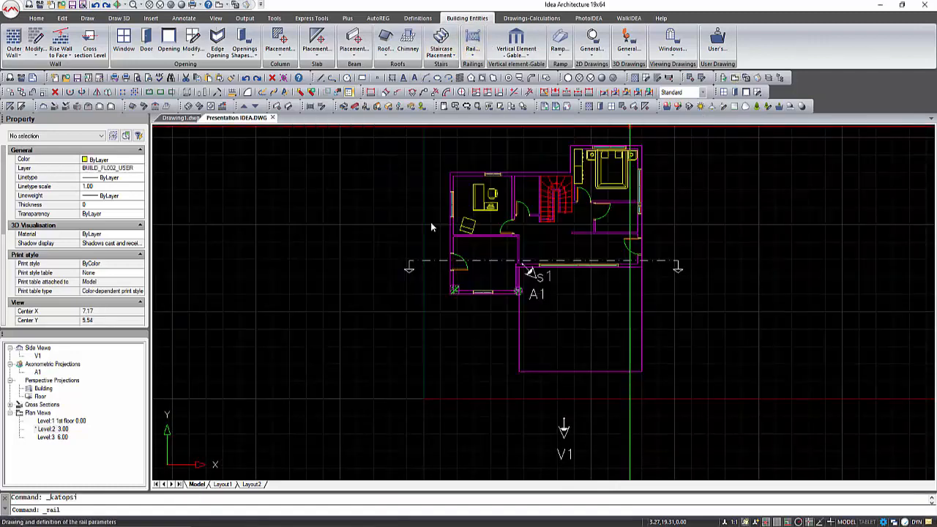
click(444, 331)
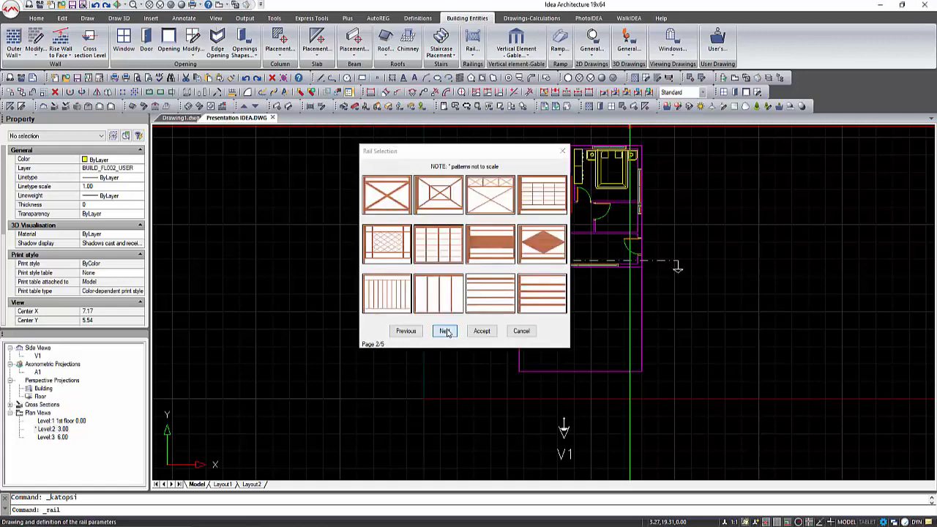
click(406, 331)
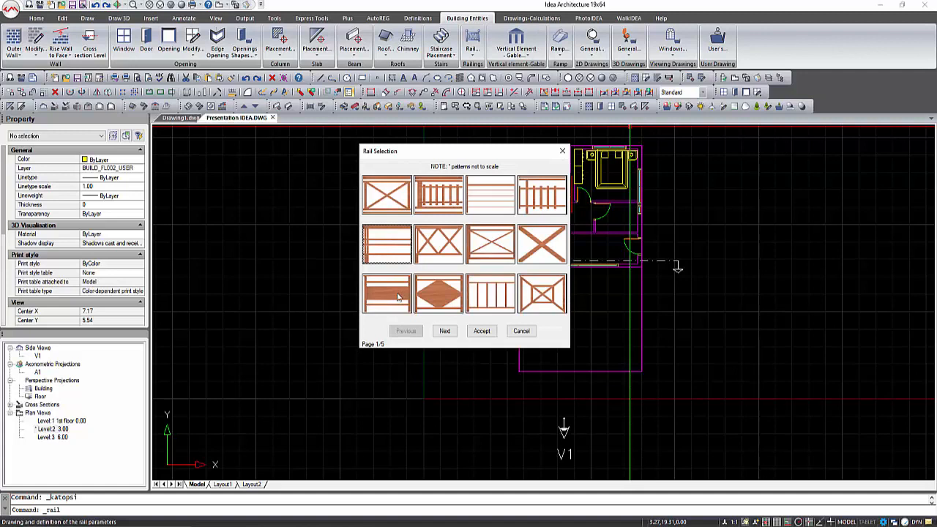
click(481, 331)
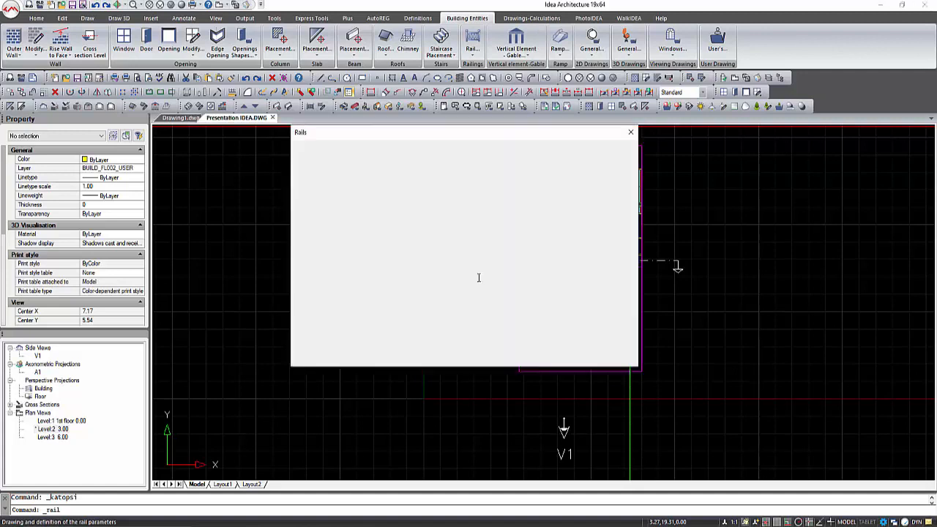
Step: Place the railing along the terrace slab's three open edges, with its thickness on the inner side
click(438, 247)
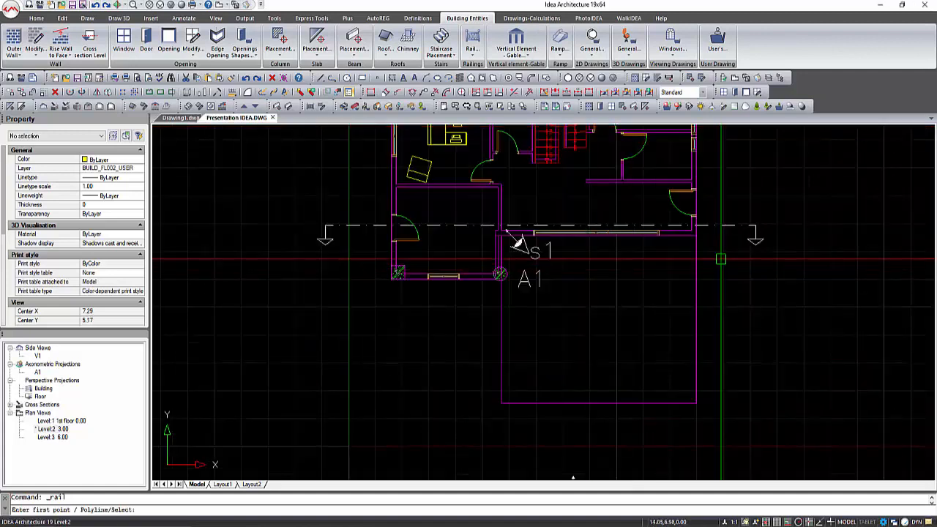
click(696, 400)
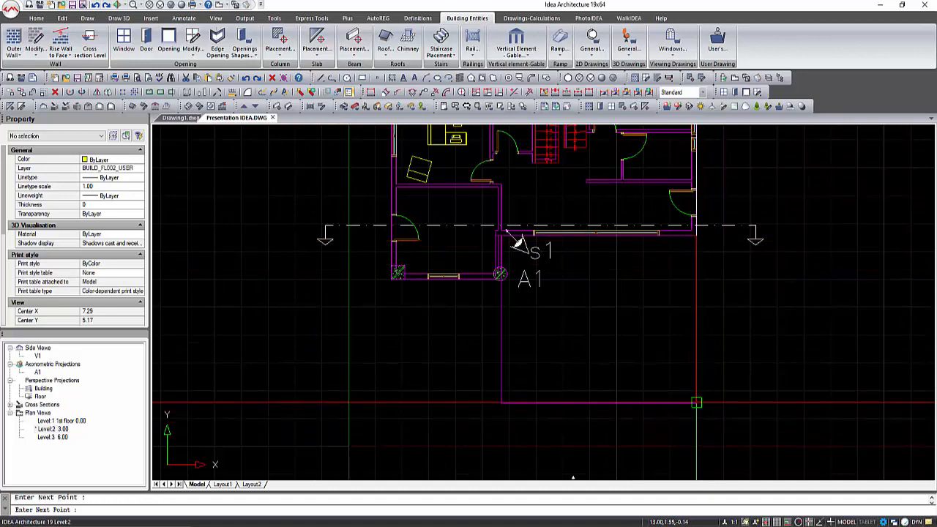
click(501, 401)
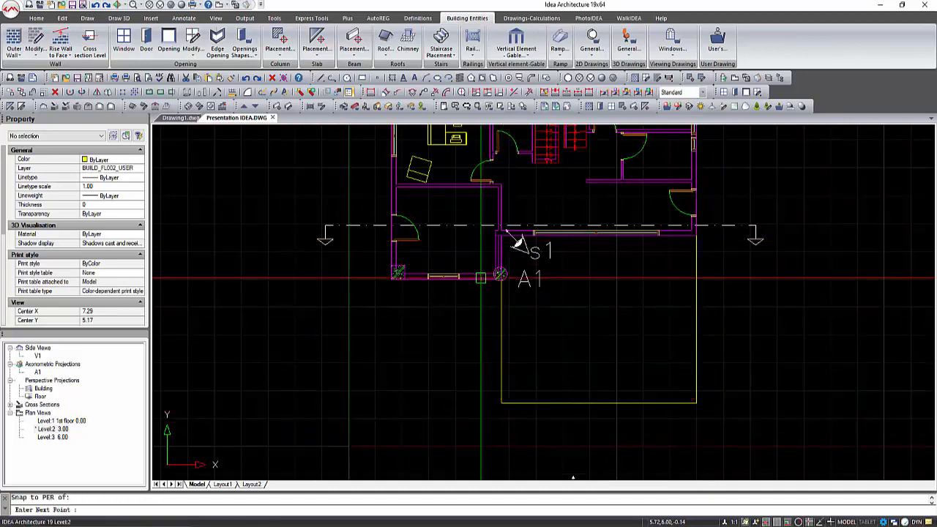
click(597, 339)
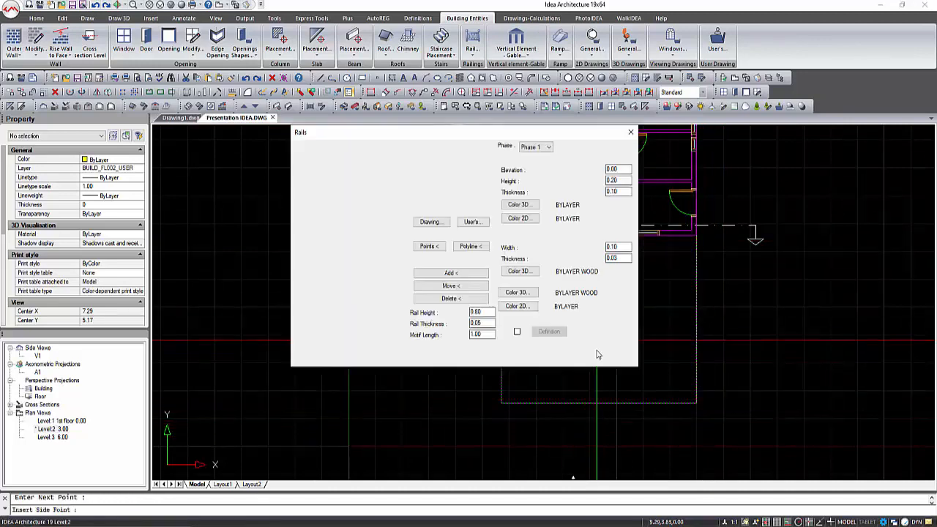
click(444, 360)
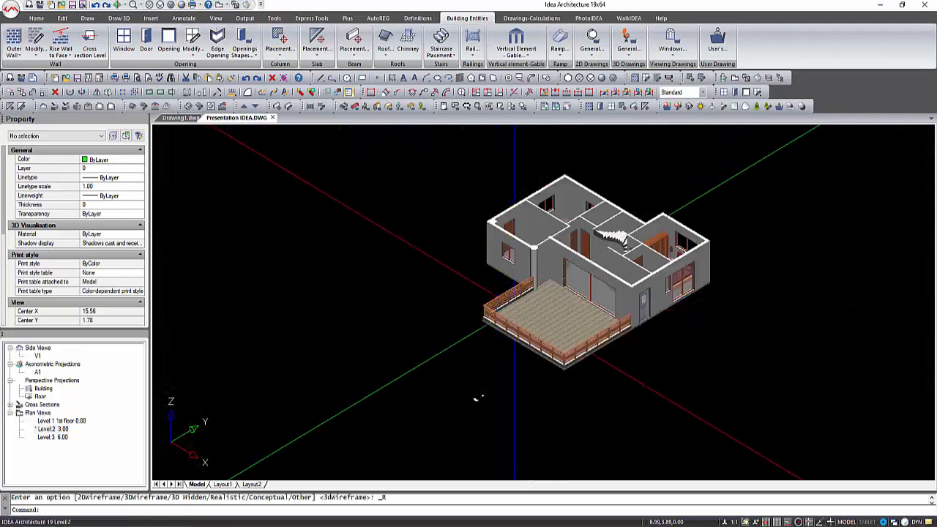
Step: Set the terrace railing's low wall height to 0.50 and its rail height to 0.40
scroll(610, 338, up, 4)
click(507, 374)
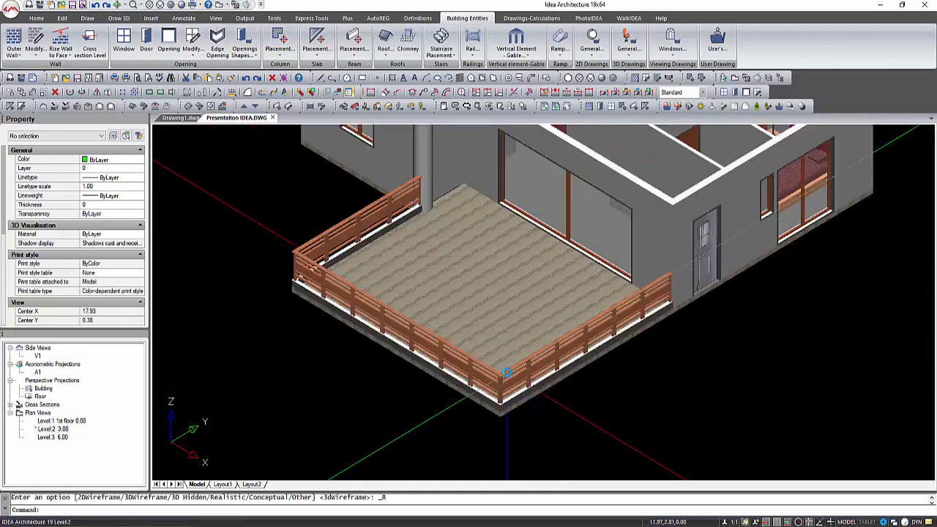
double_click(521, 349)
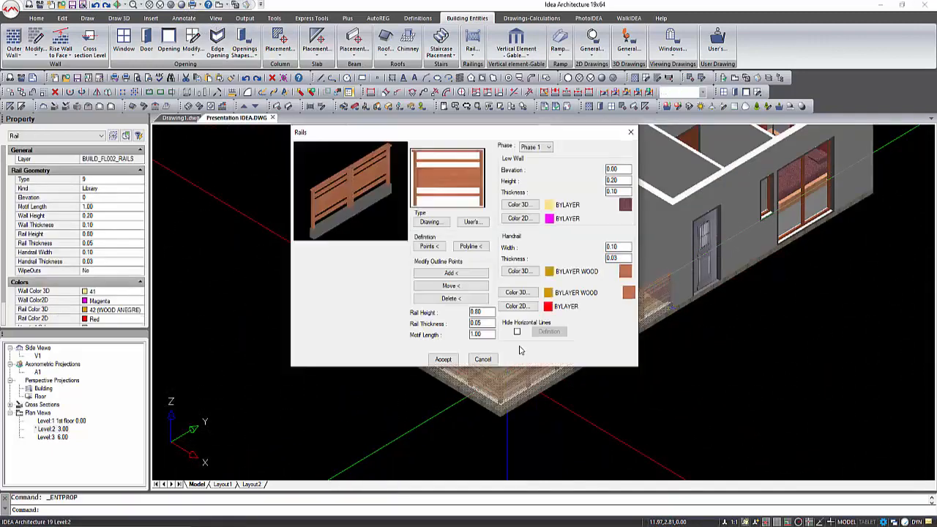
text(0.5)
click(623, 191)
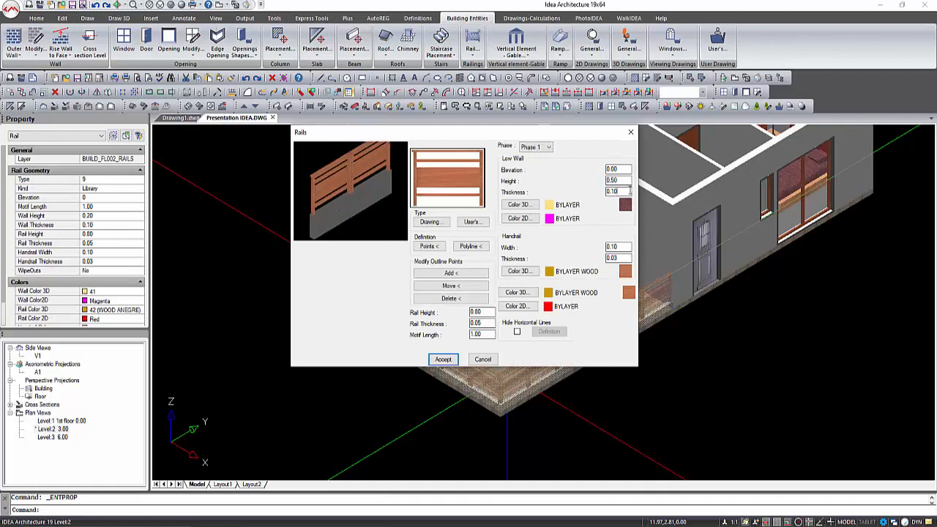
click(491, 323)
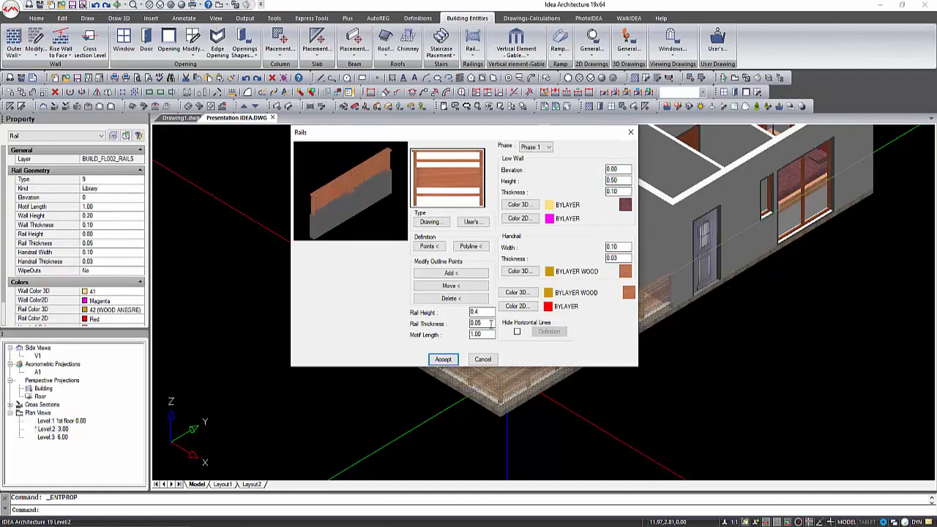
Step: Give the railing's rails the 3D colour 11 WHITE MAT
drag(351, 183, 337, 202)
click(524, 295)
click(468, 234)
click(439, 322)
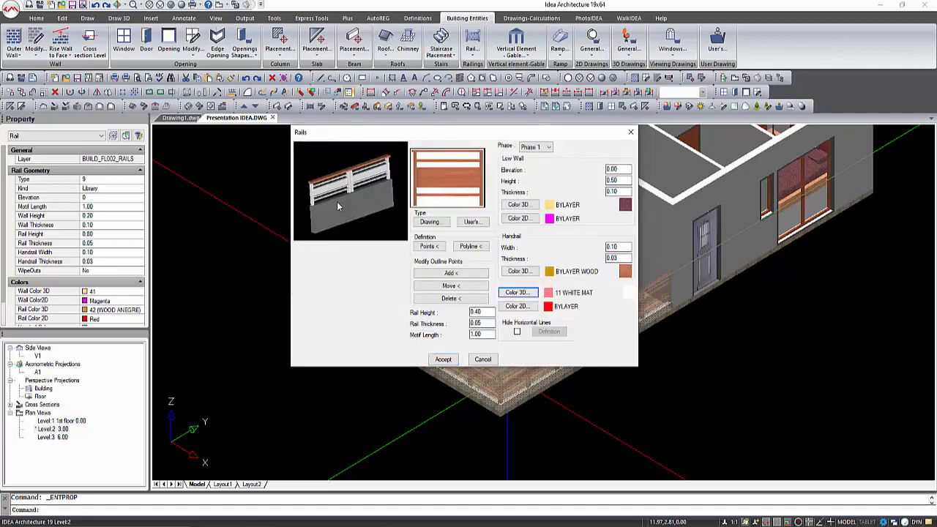
Step: Assign the 3D material 71 COPPER to both the handrail and the rails, and apply the railing changes
click(510, 275)
click(459, 261)
click(459, 247)
click(458, 220)
scroll(458, 221, down, 2)
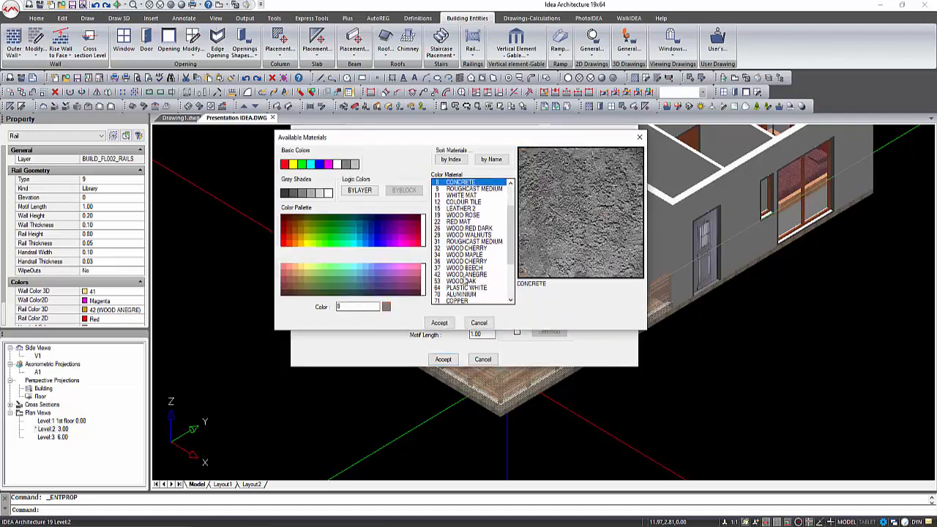
click(458, 300)
click(439, 322)
click(517, 292)
click(439, 322)
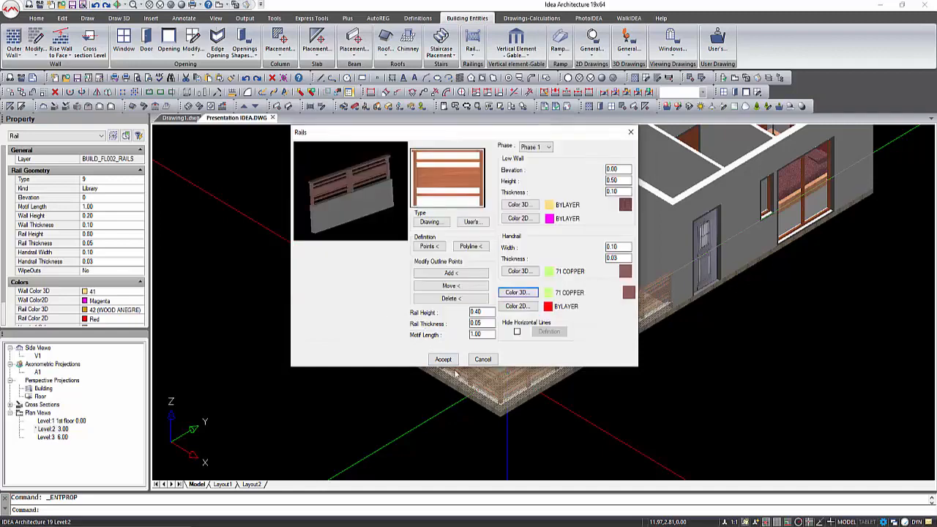
click(443, 359)
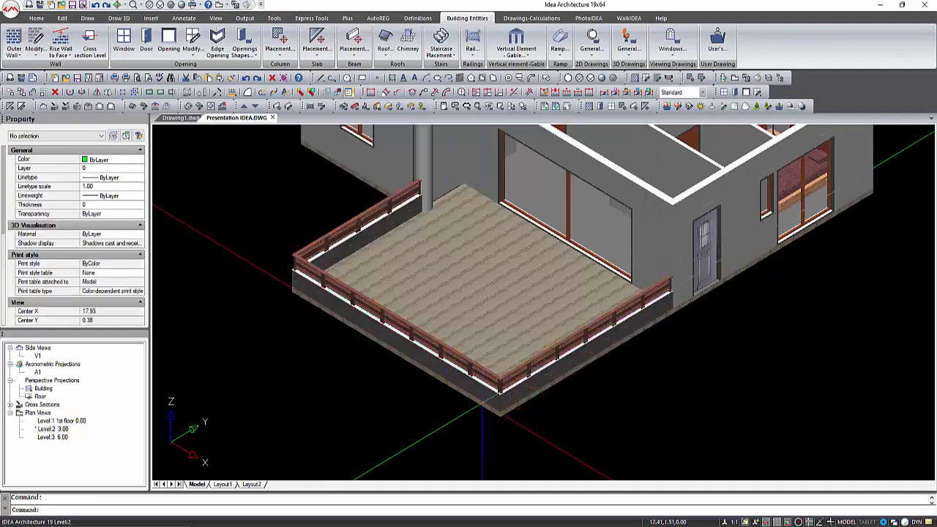
Step: Review the modified terrace and railing in axonometric A1, side view V1 and on the Layout1 sheet
scroll(483, 393, up, 3)
scroll(483, 394, down, 4)
key(Escape)
click(38, 372)
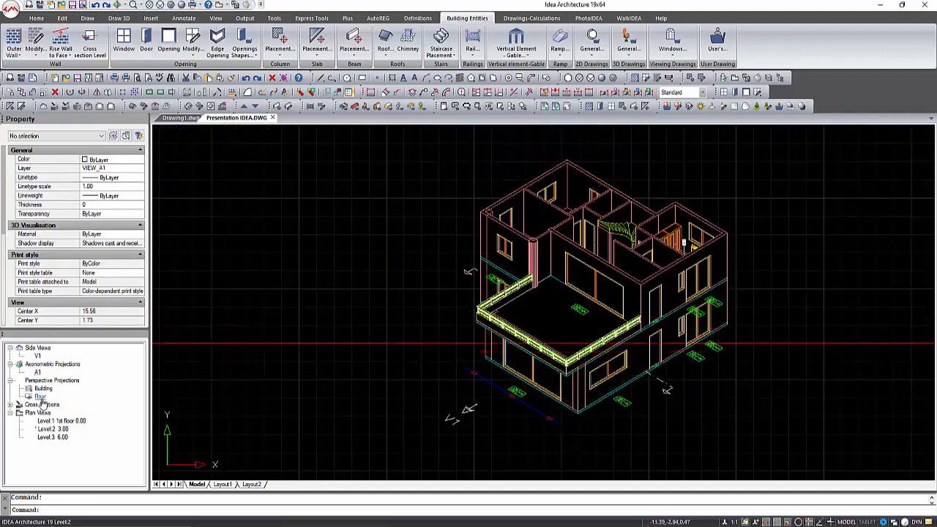
click(38, 356)
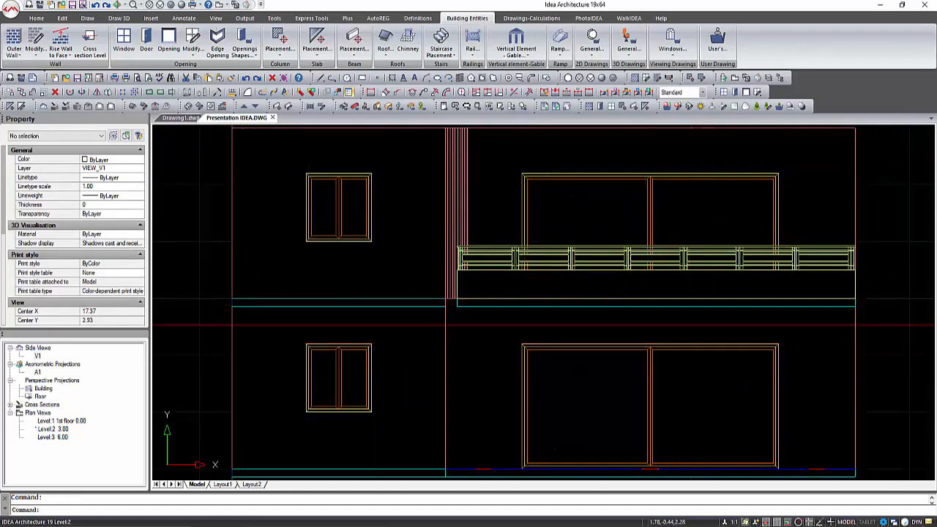
click(252, 484)
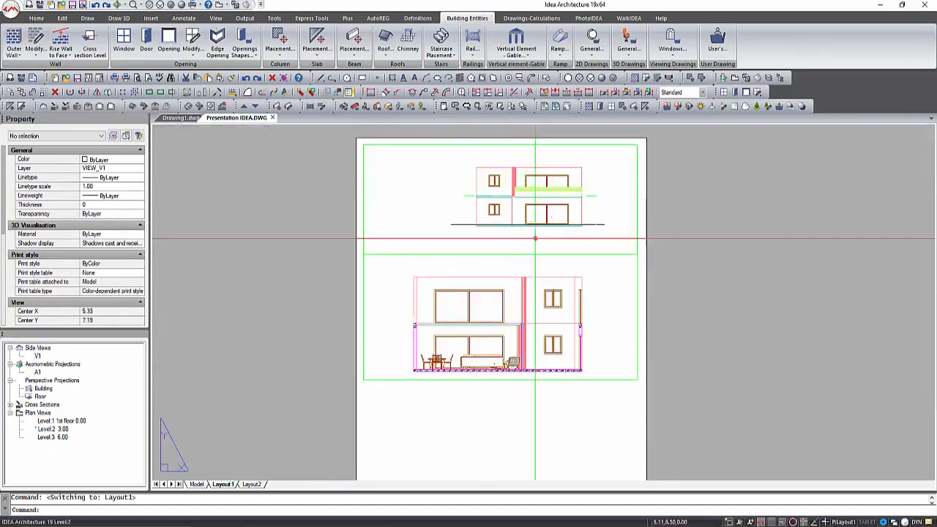
Step: Beside the Level 1 plan, draw a closed polyline with a 2 m base, a 2 m side, an opposite side about 3.2 m high and a sloped top
click(196, 484)
click(52, 429)
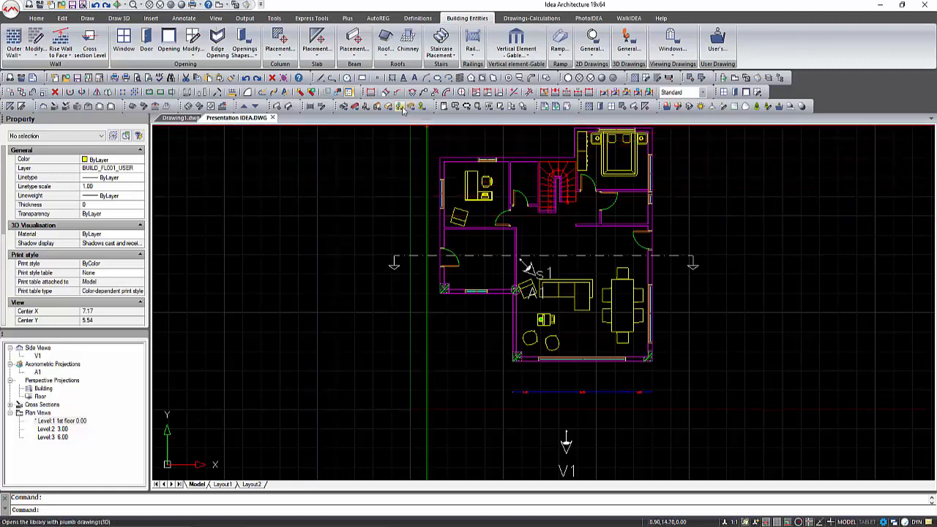
click(334, 78)
middle_drag(708, 291, 420, 292)
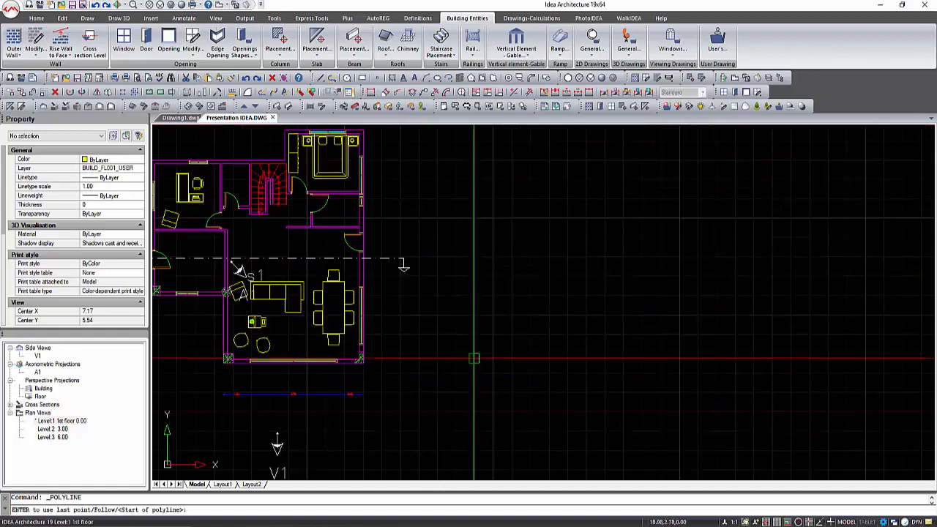
click(474, 357)
text(2)
key(Return)
text(2)
key(Return)
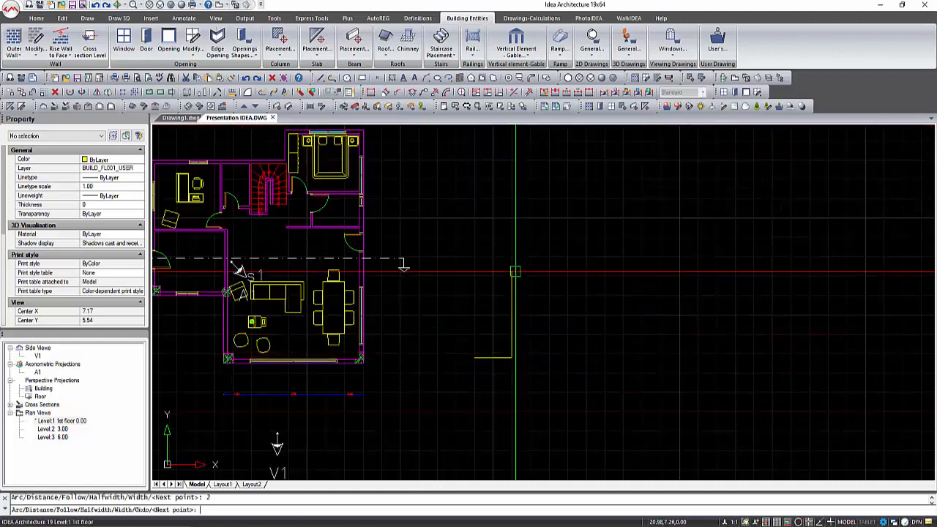
key(F8)
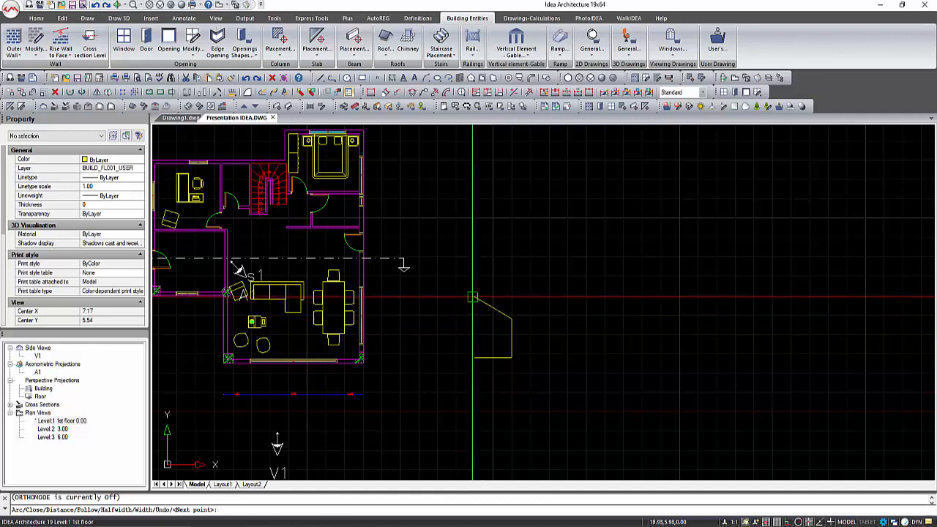
text(cl)
key(Return)
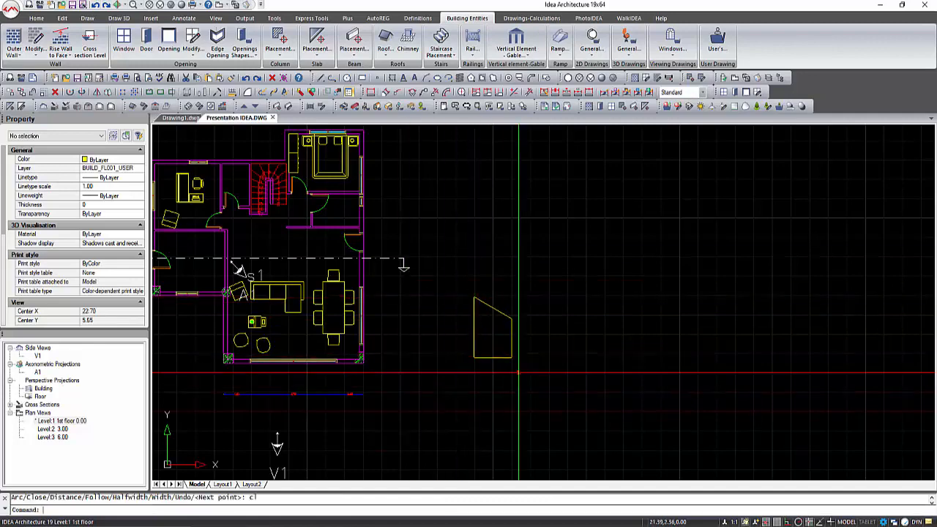
Step: Start a new shape in slot 2 of the user opening shape library, using the sloped-top polyline as its outline
scroll(519, 374, up, 3)
scroll(575, 388, down, 3)
click(244, 45)
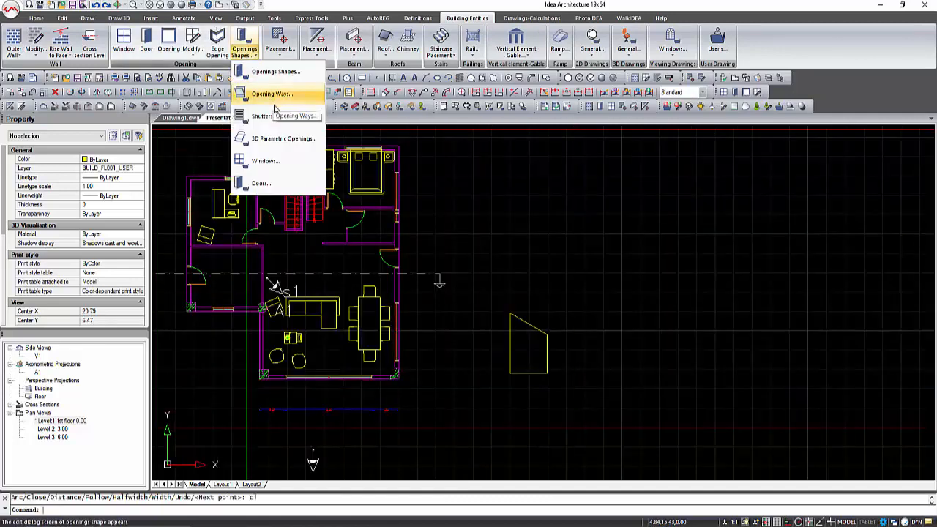
click(275, 72)
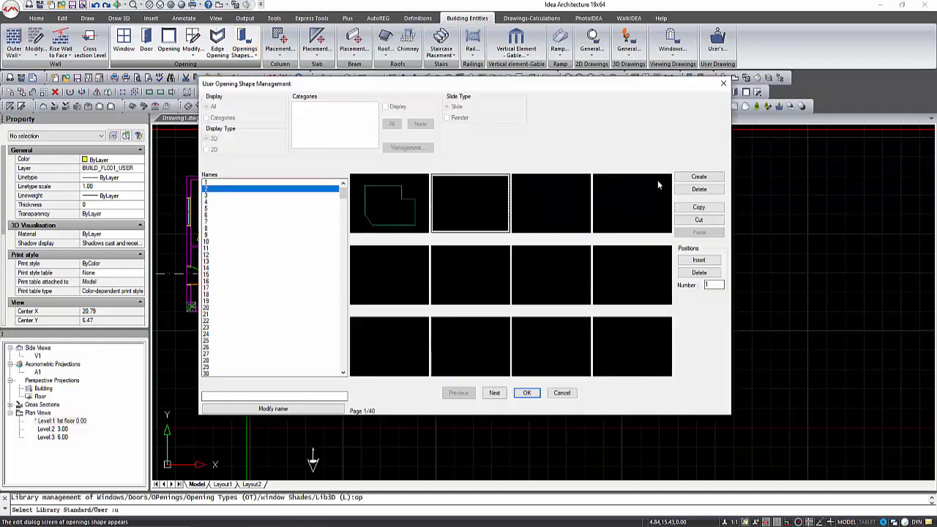
click(699, 176)
click(434, 293)
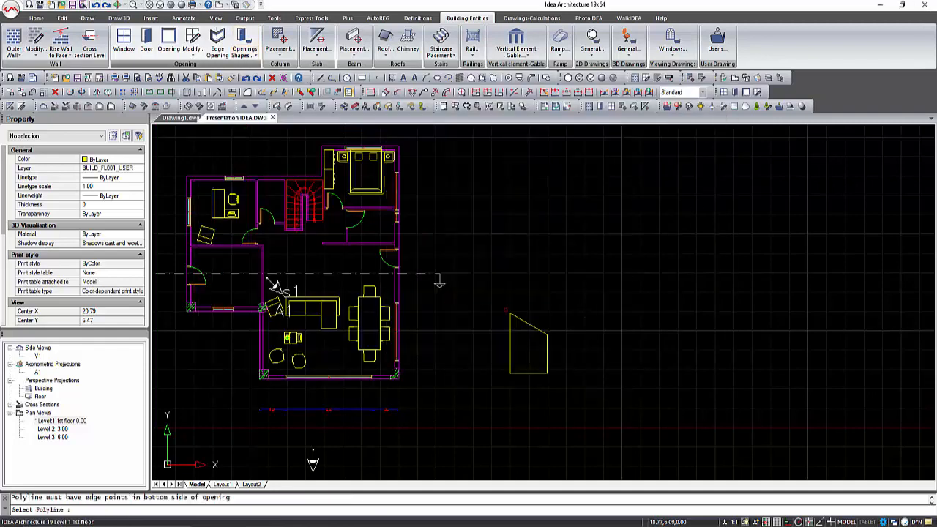
click(522, 335)
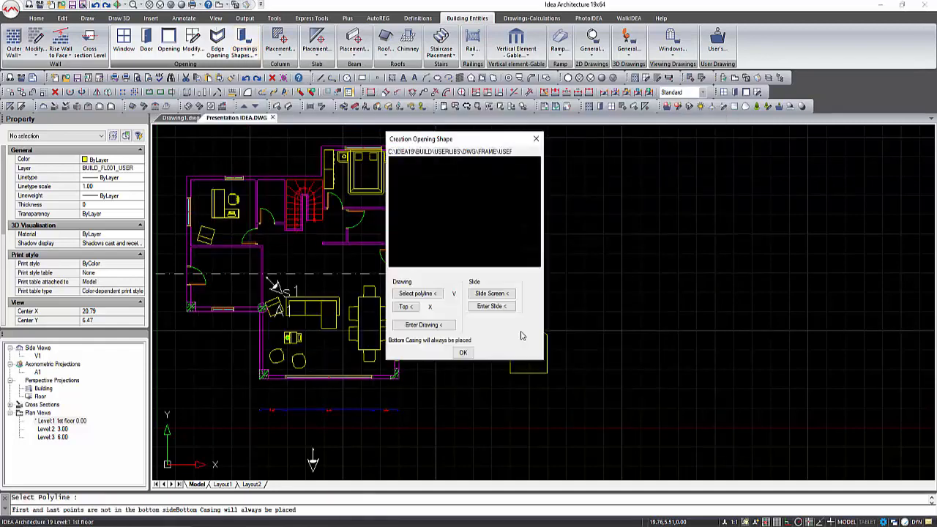
Step: Capture a slide of the sloped outline, enter its drawing, and save the new opening shape to the user library
click(492, 294)
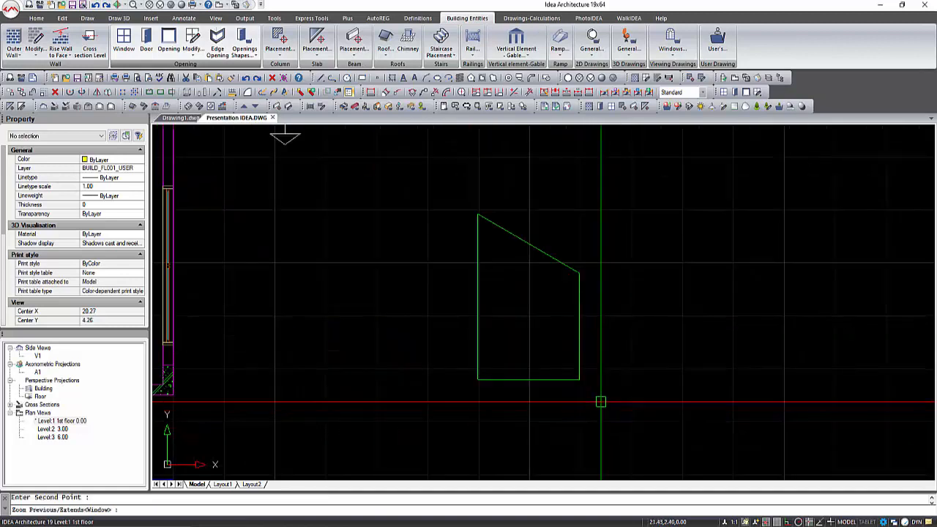
click(615, 393)
click(444, 204)
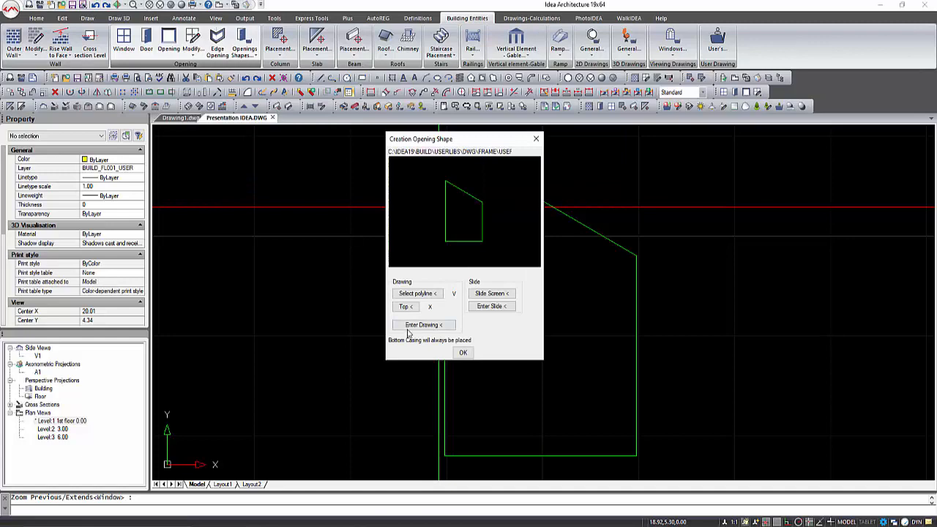
click(408, 327)
click(495, 287)
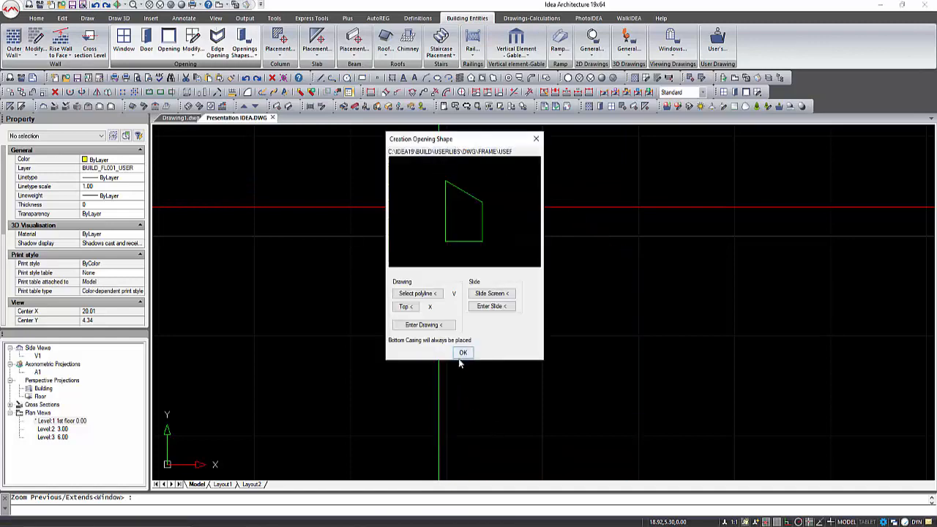
click(462, 352)
click(527, 393)
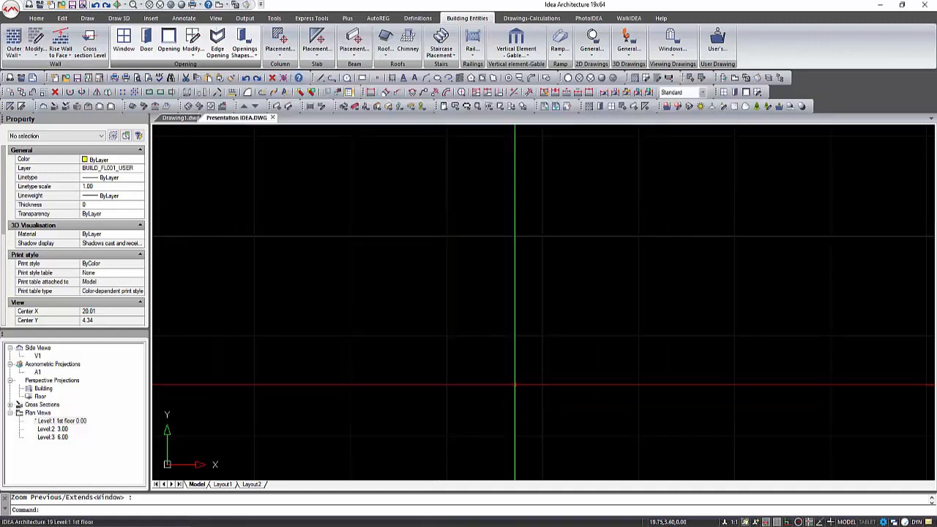
Step: Start a new window in slot 1 of the user window library and set its opening way to type 4, 1 panel, casement, with glass
click(245, 45)
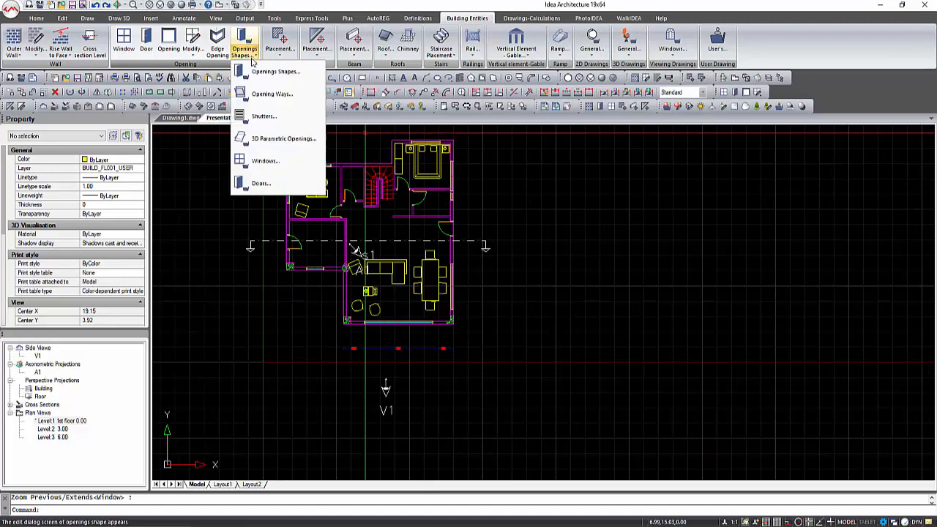
click(267, 161)
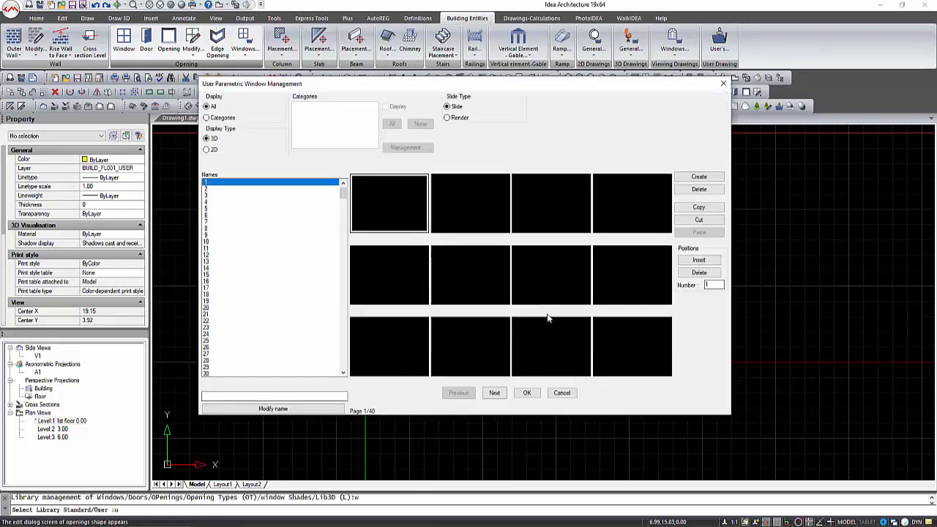
click(697, 179)
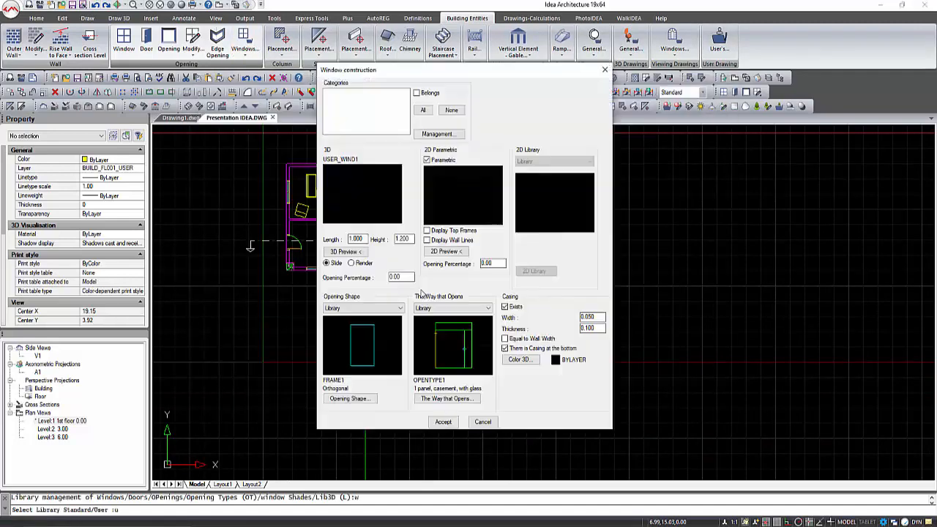
click(439, 308)
click(439, 308)
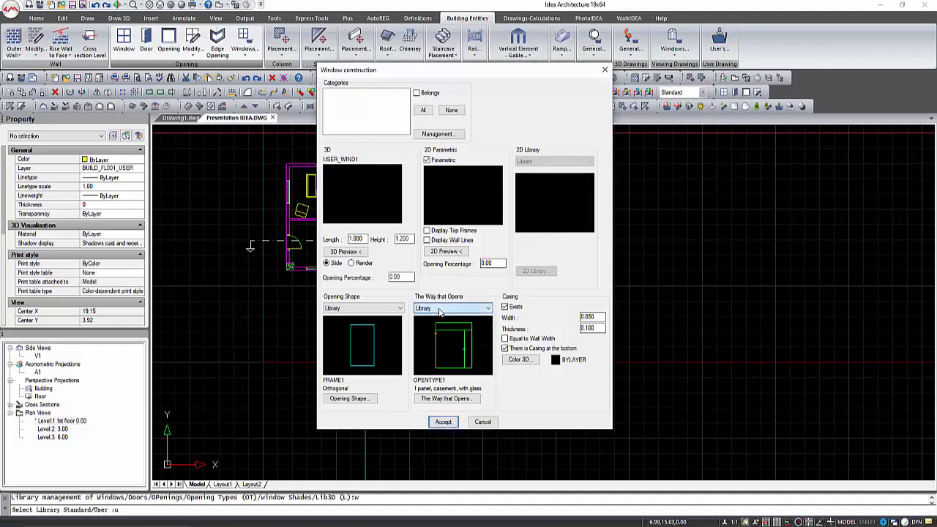
click(446, 399)
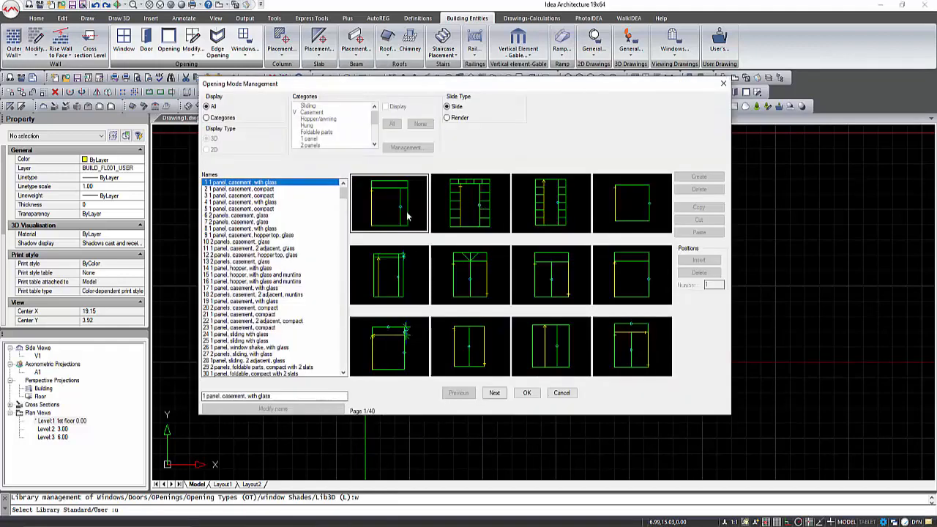
click(494, 393)
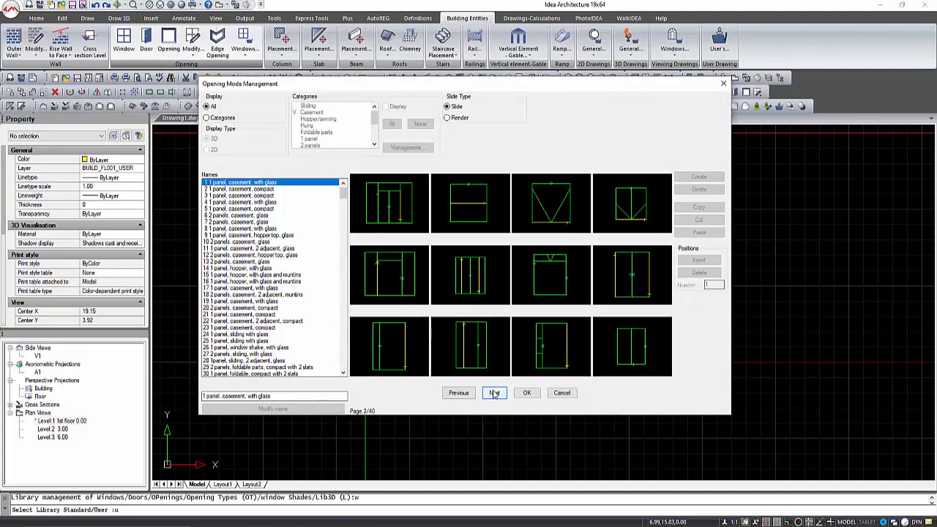
click(494, 393)
click(494, 393)
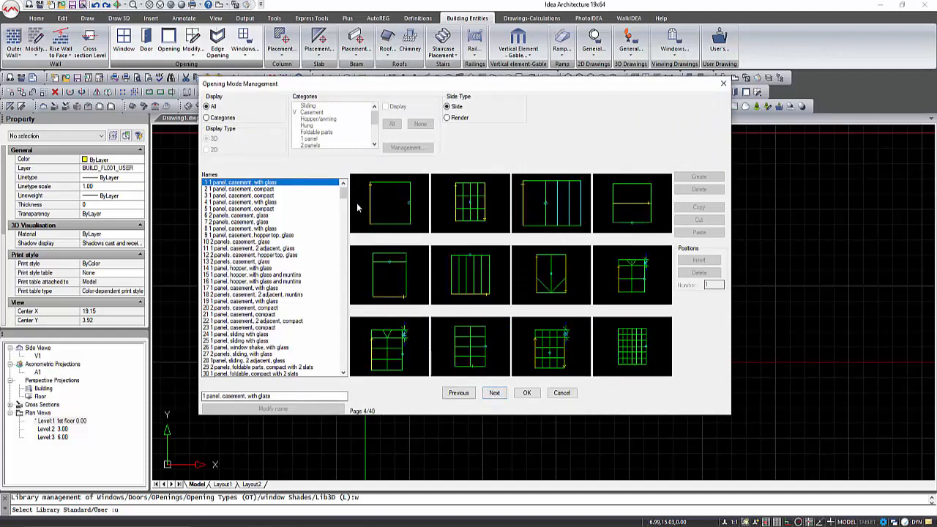
click(385, 205)
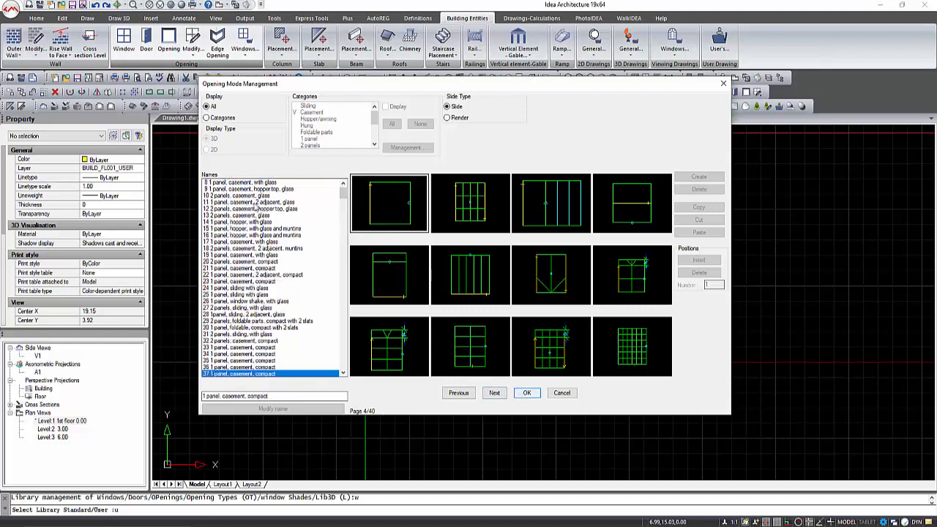
click(259, 215)
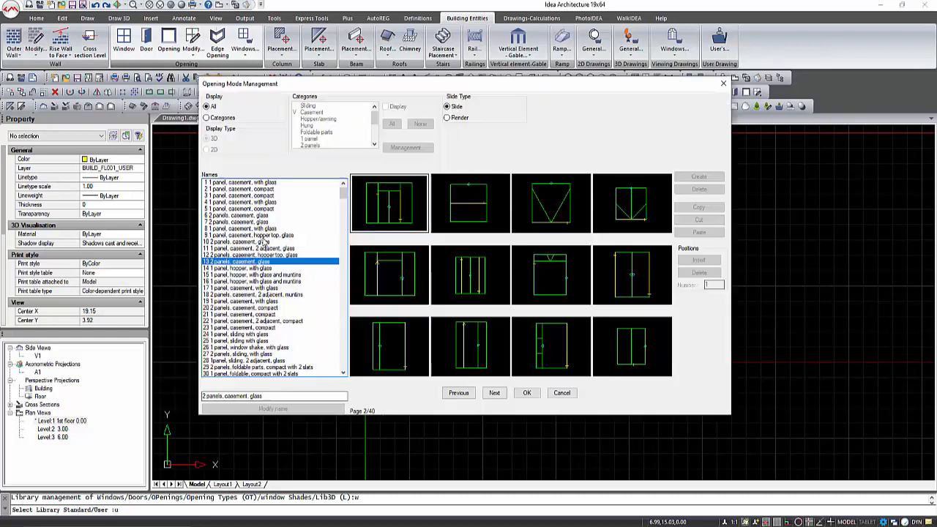
click(249, 183)
click(626, 214)
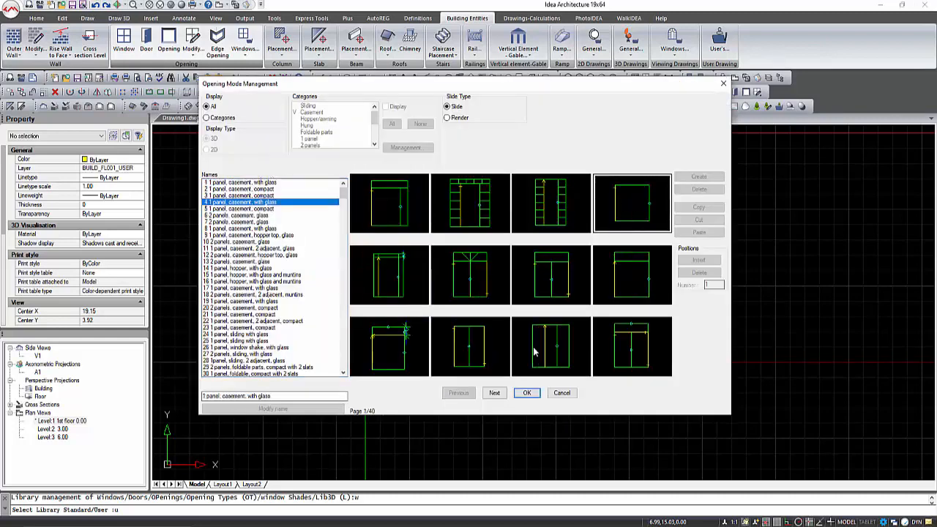
click(533, 392)
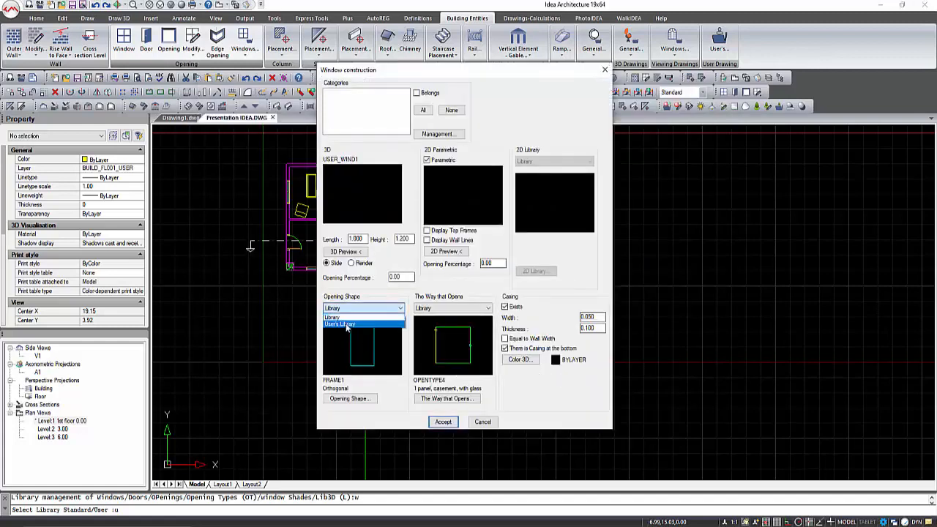
Step: Set the window's opening shape to the sloped-top shape 2 from the User's Library
click(347, 322)
click(358, 401)
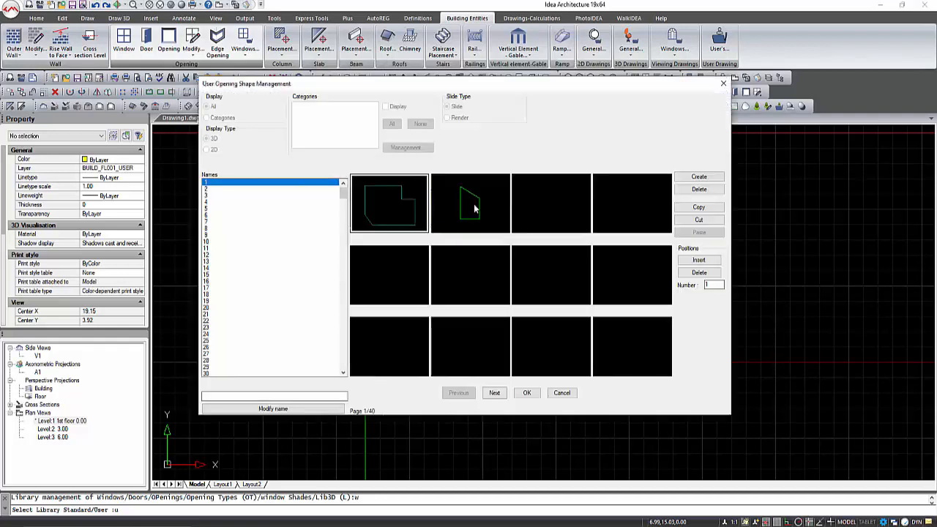
click(474, 208)
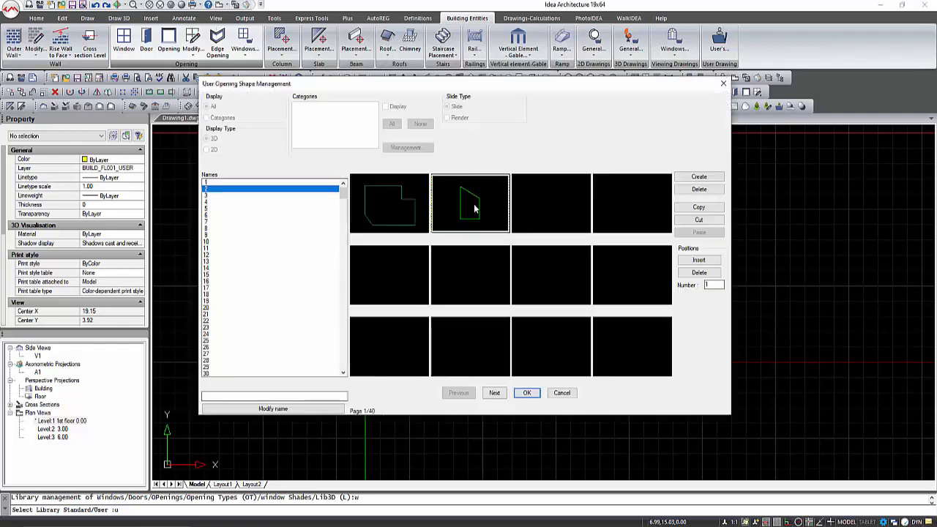
click(528, 394)
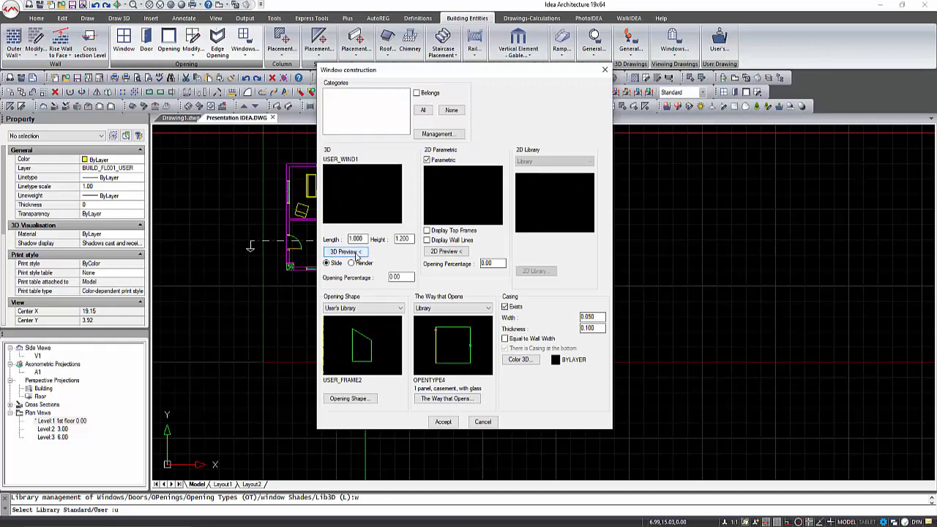
Step: Preview the new window in 3D, create its slide file, render it and exit the preview
click(344, 252)
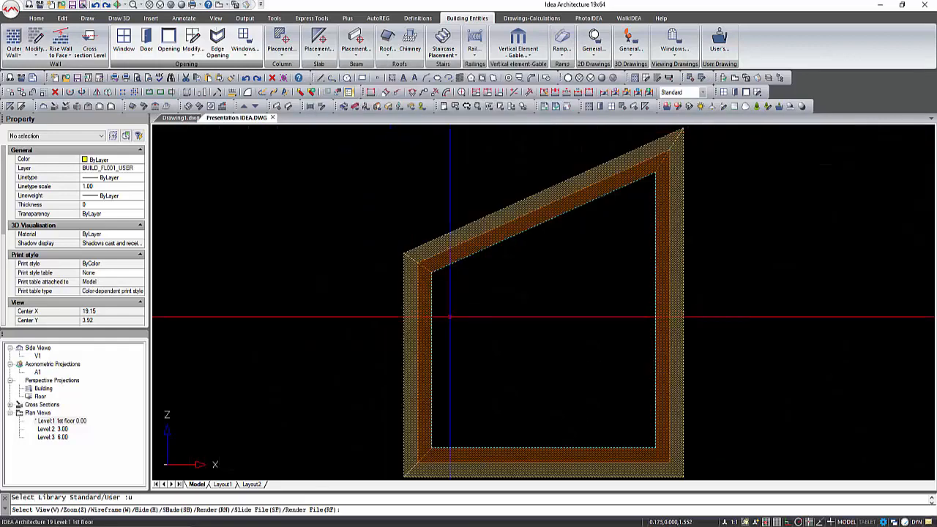
text(rf)
key(Return)
key(Return)
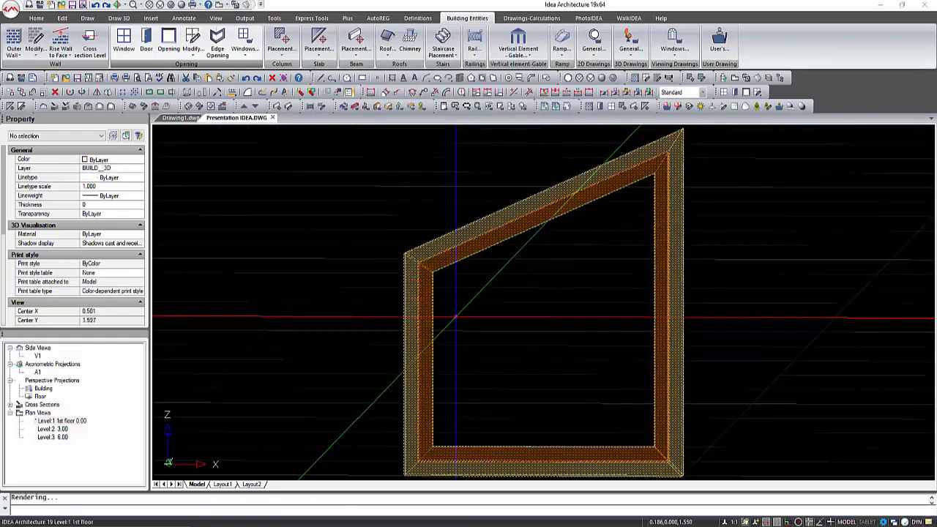
text(sf)
key(Return)
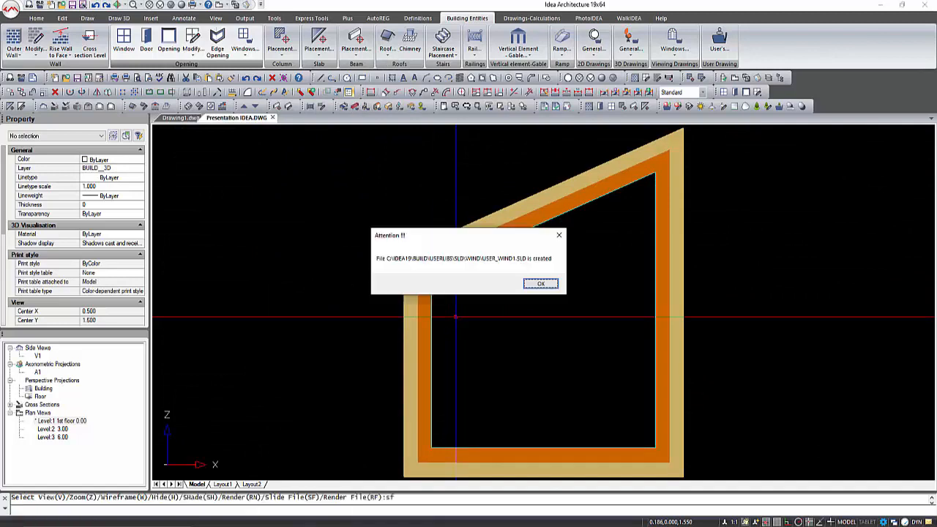
key(Return)
text(s)
key(Return)
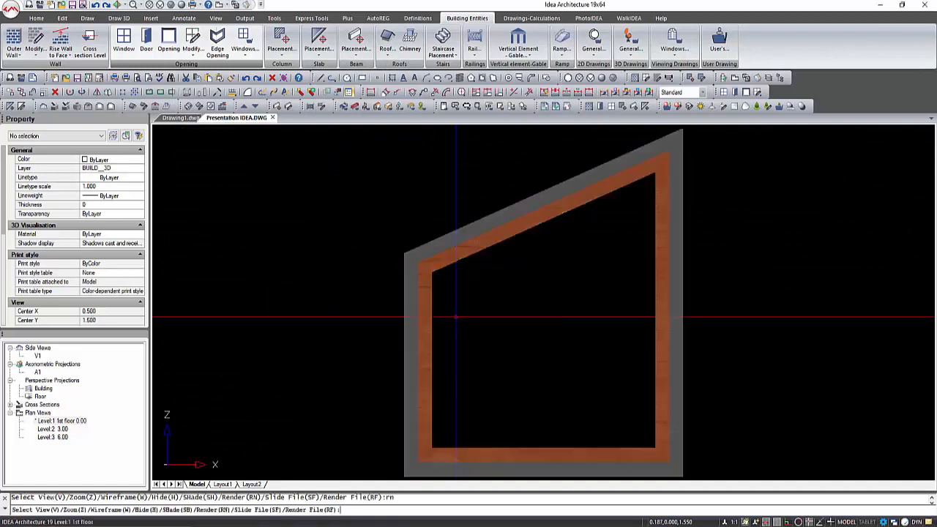
key(Return)
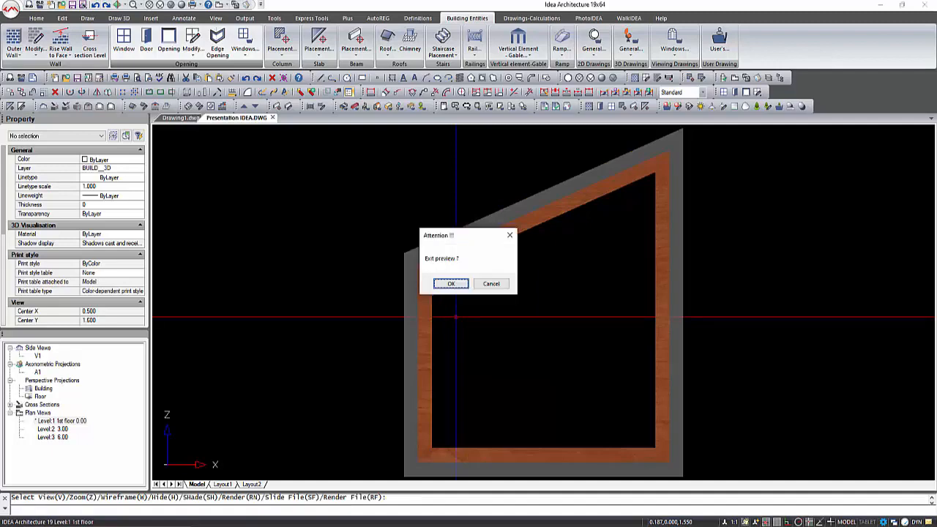
key(Return)
Step: Preview the new window in 2D, create its slide file and exit the preview
click(457, 253)
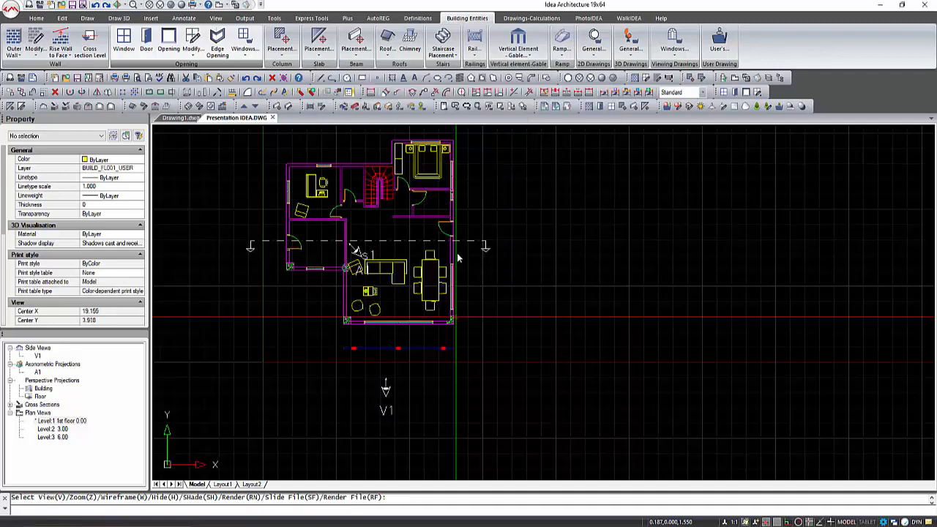
key(Return)
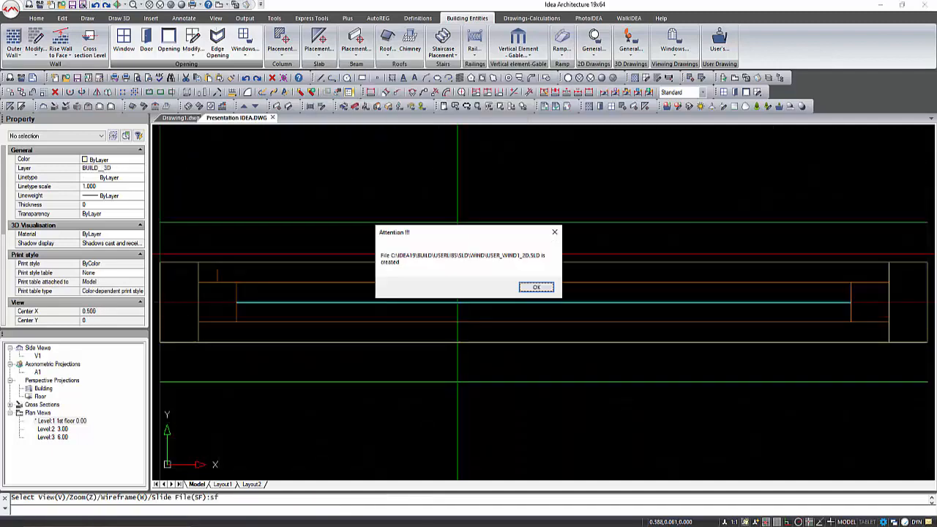
key(Return)
key(Return)
key(Return)
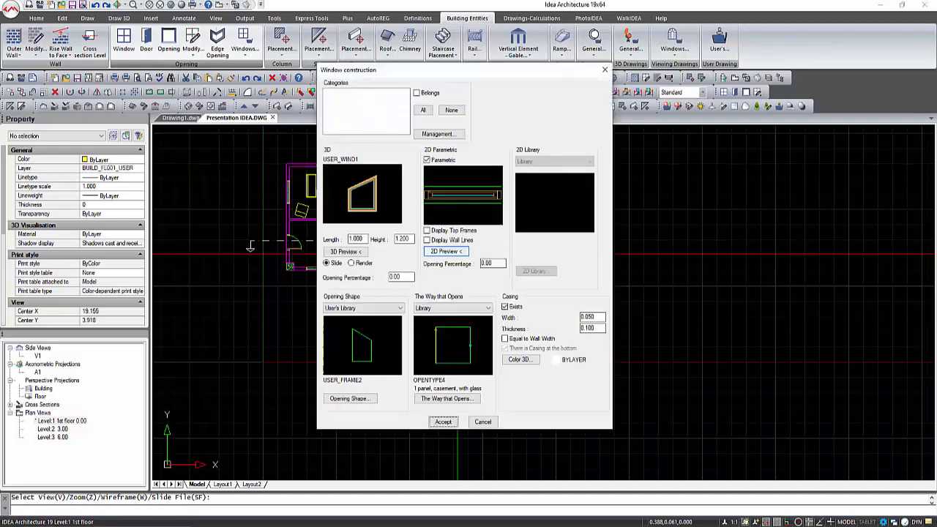
Step: Accept the window construction, redefine the USER_WIND1 block from the library, and close the window library
click(444, 422)
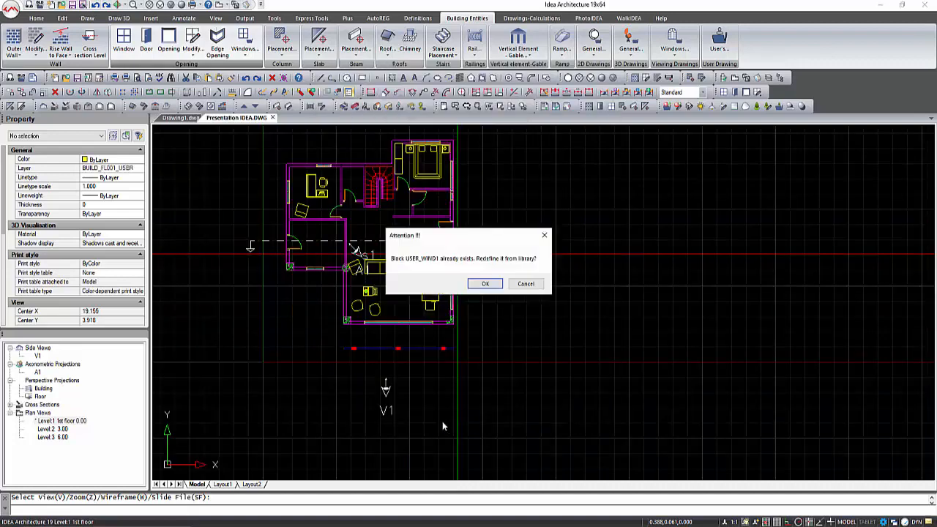
click(479, 284)
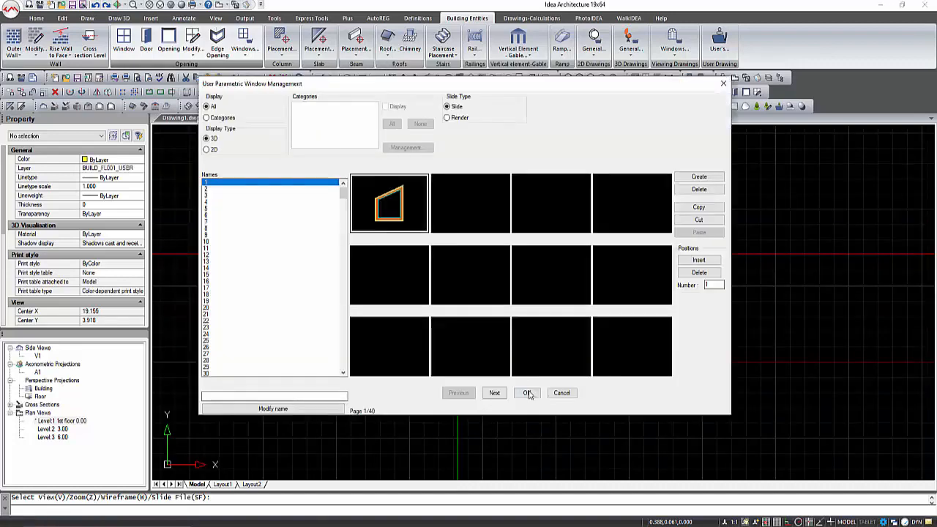
click(530, 392)
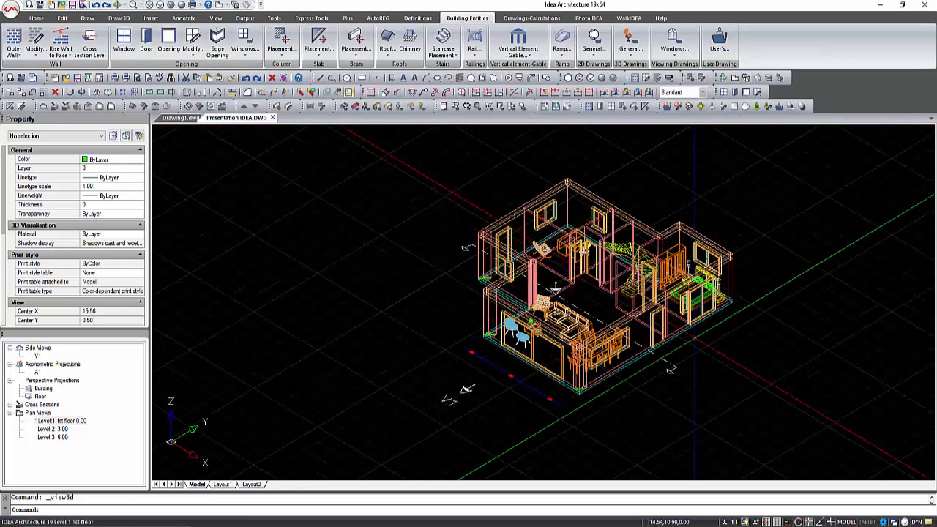
Step: Shade the 3D view realistically and shorten the exterior window by the dining table to about 1.52 m
scroll(725, 338, up, 3)
click(182, 6)
scroll(640, 364, up, 2)
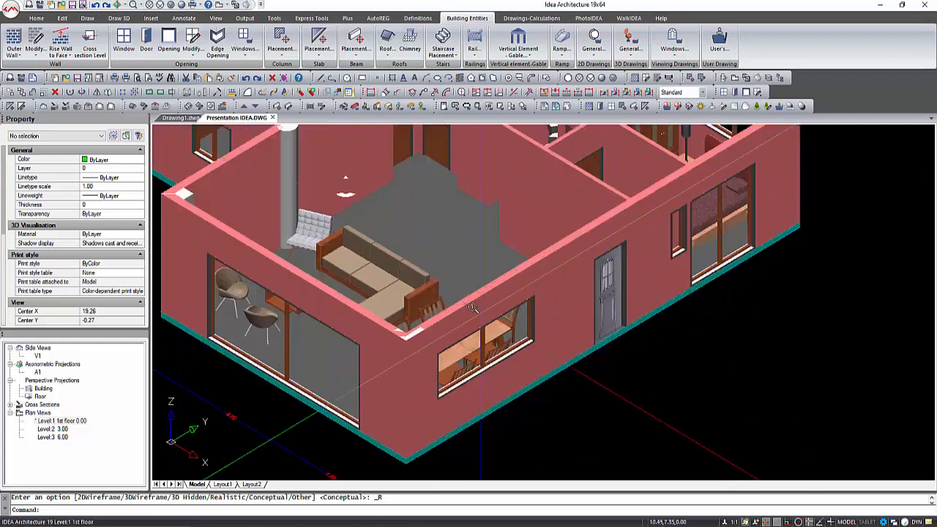
click(533, 325)
click(533, 325)
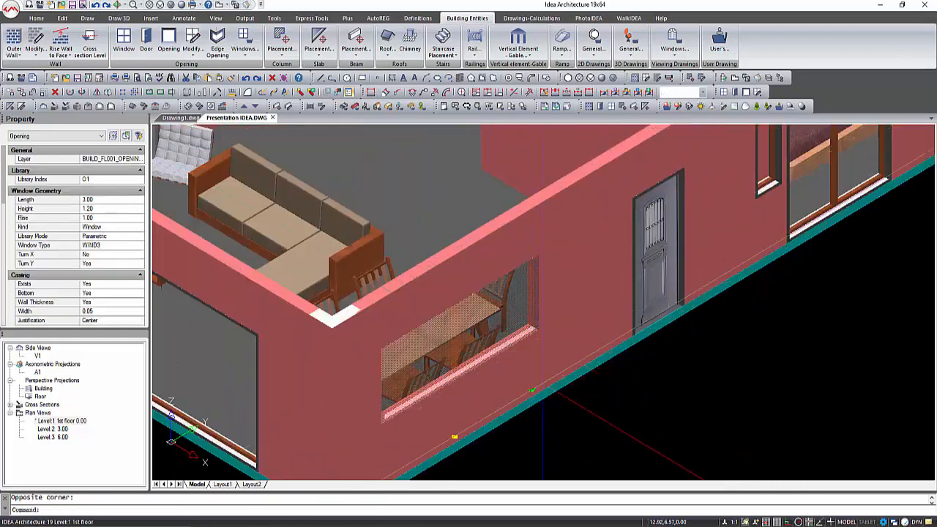
click(532, 389)
click(488, 453)
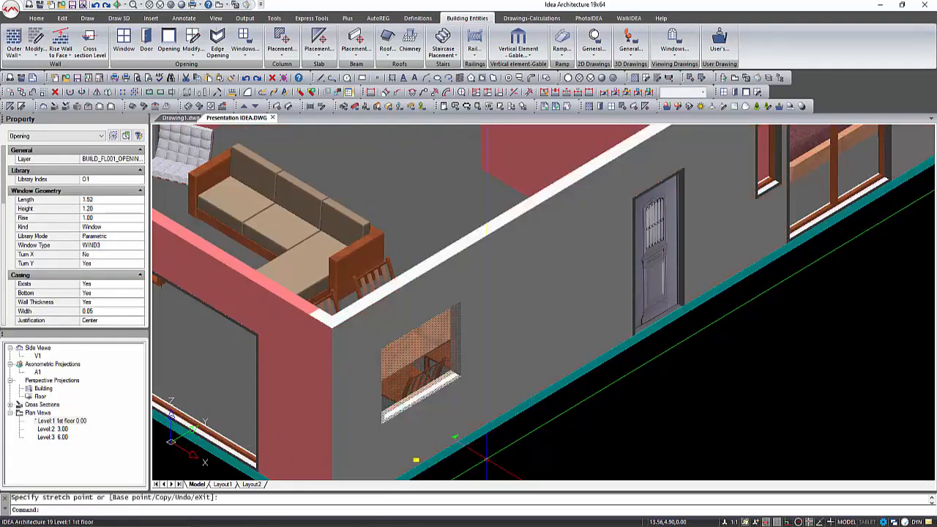
key(Escape)
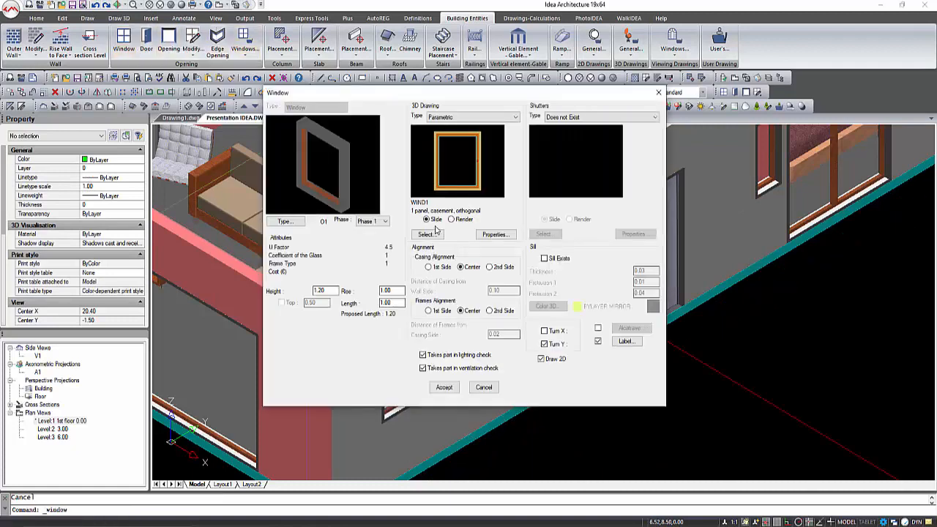
Step: Insert the User's Parametric window USER_WIND1, about 1.22 m long, in the wall between the dining window and the entrance door
click(449, 119)
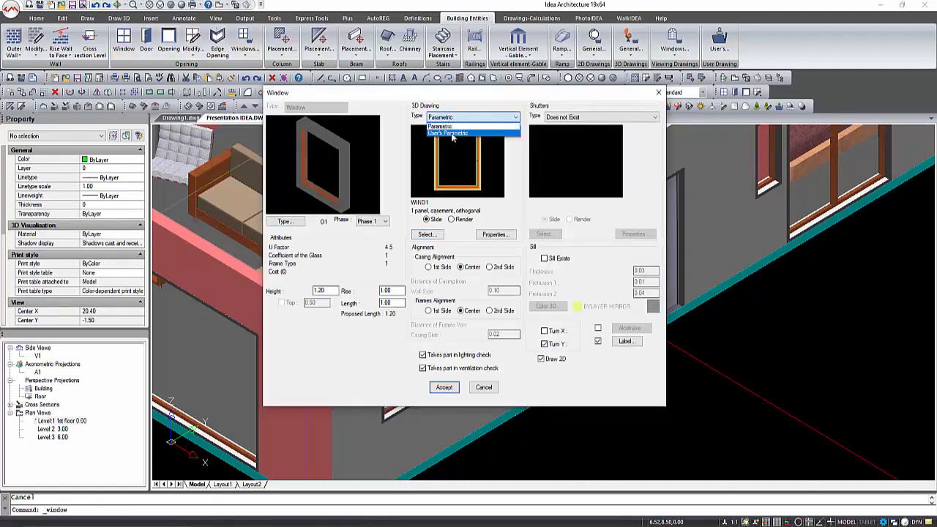
click(449, 133)
click(427, 234)
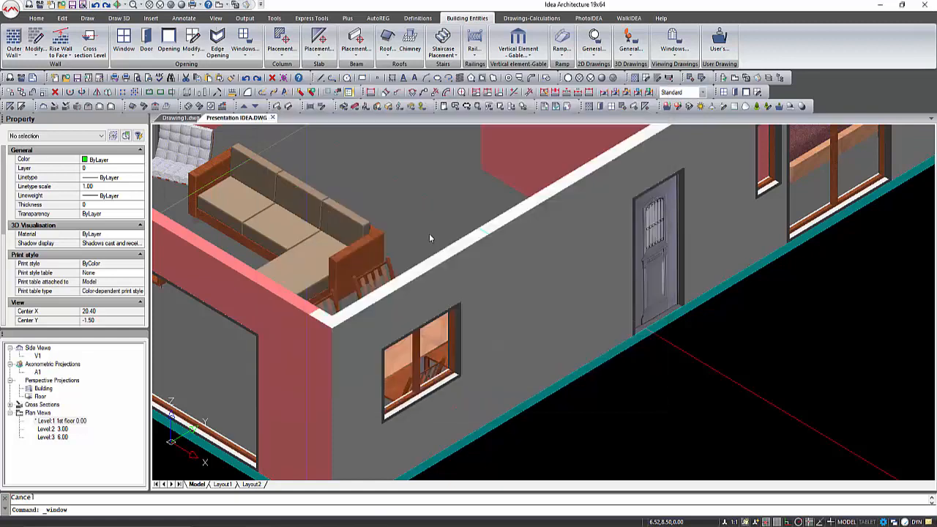
click(554, 389)
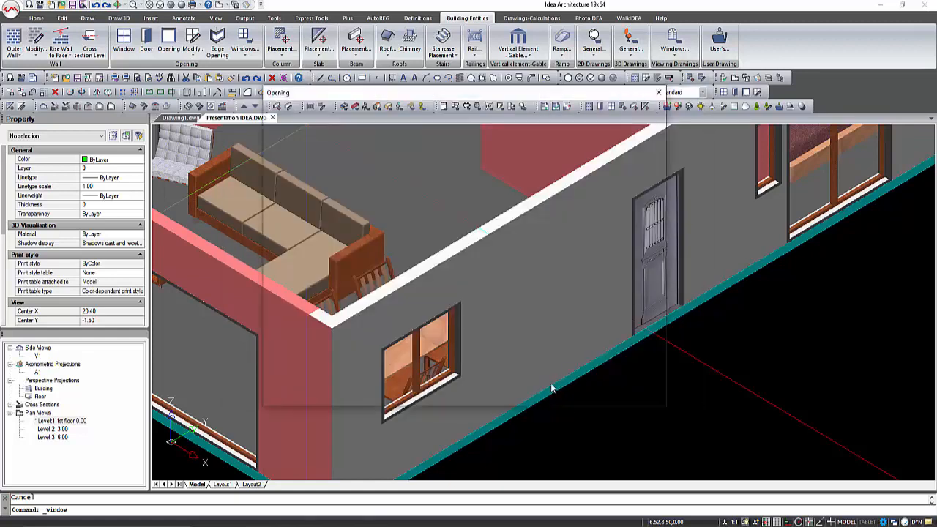
click(445, 387)
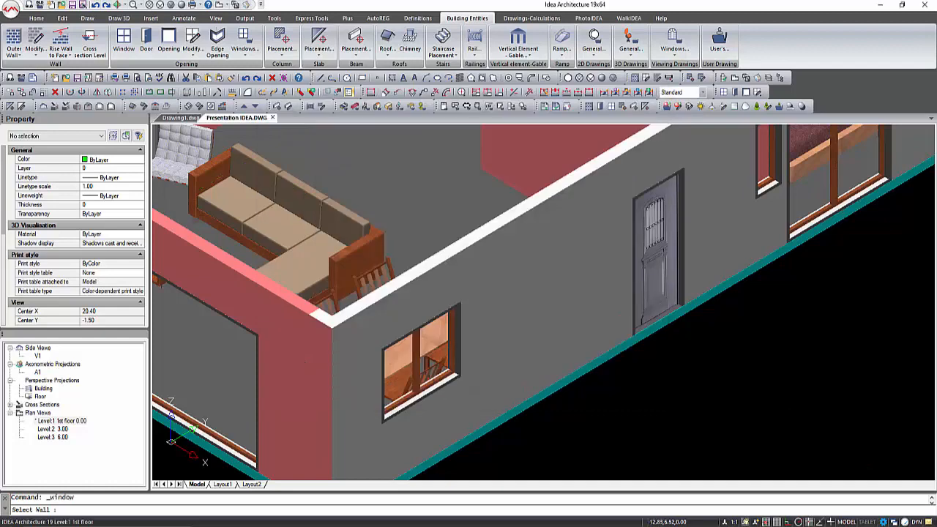
click(490, 231)
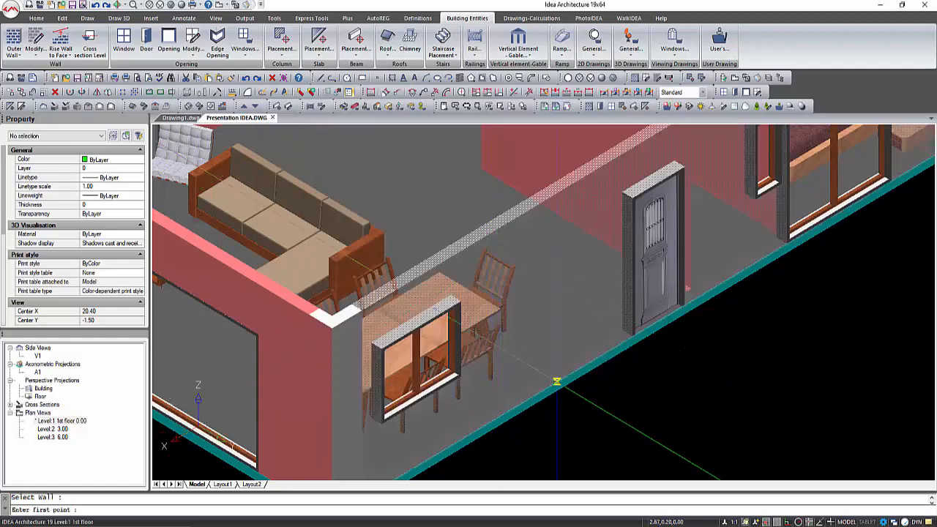
click(556, 380)
click(600, 406)
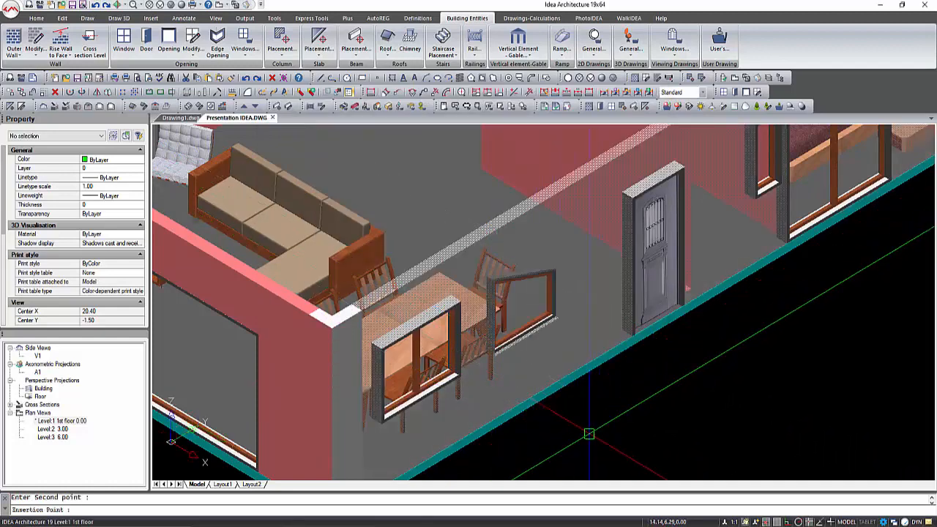
click(580, 424)
Step: Reverse the new window's orientation by enabling Turn X and disabling Turn Y
shift+middle_drag(633, 398, 584, 409)
click(520, 293)
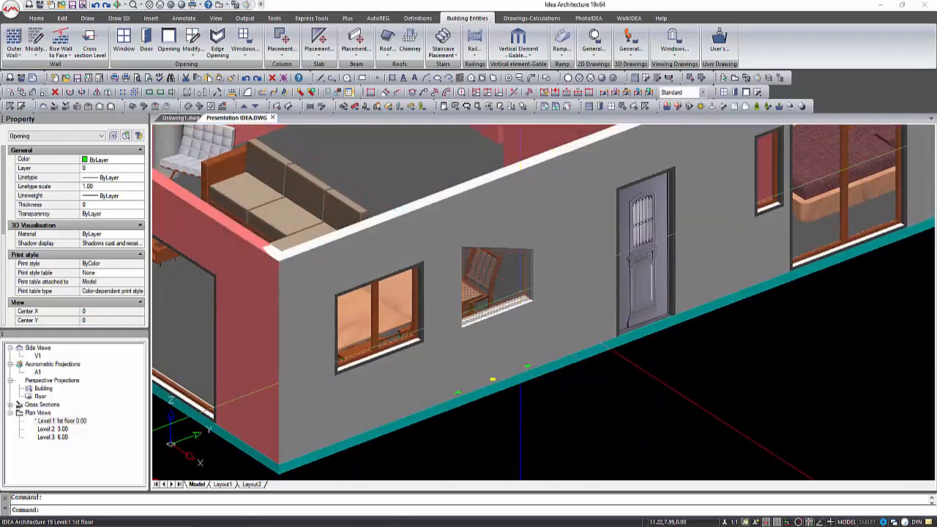
double_click(518, 295)
click(546, 343)
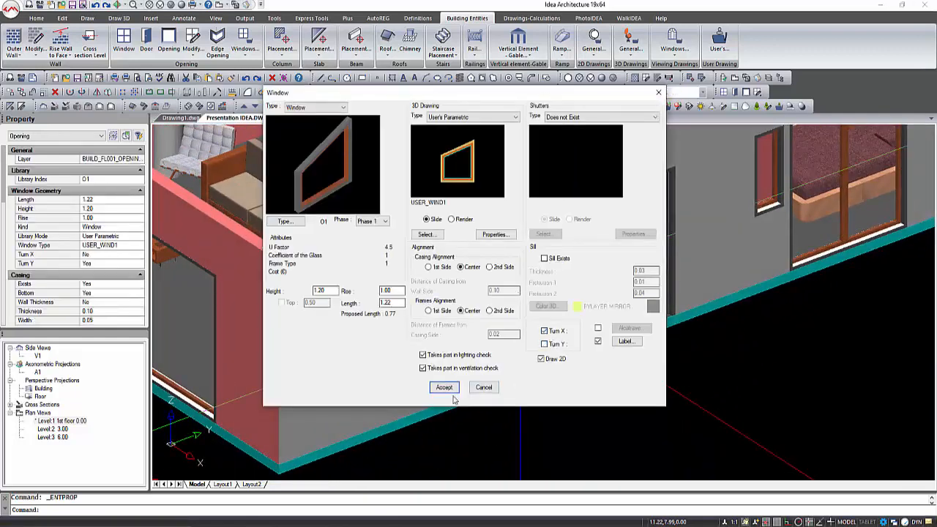
click(444, 387)
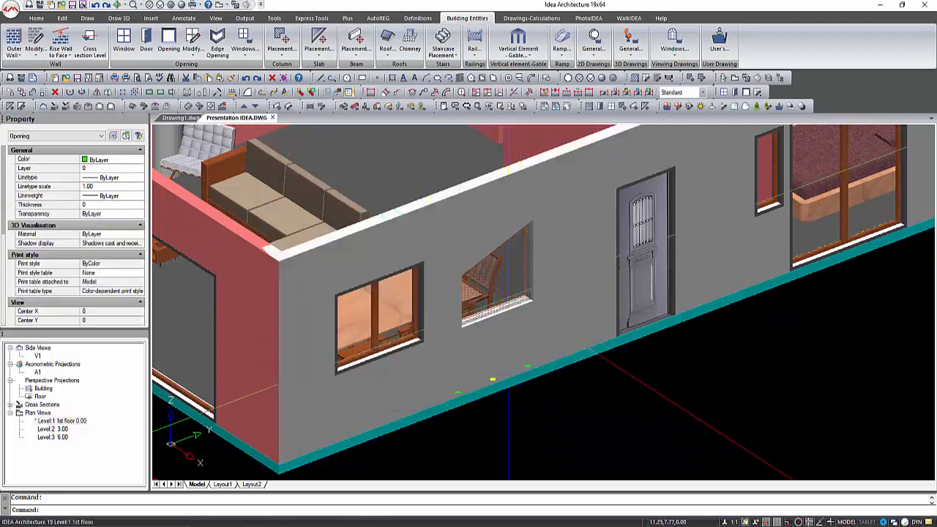
Step: Edit the sloped window's 3D opening percentage and view it from different sides of the house
double_click(504, 303)
click(495, 235)
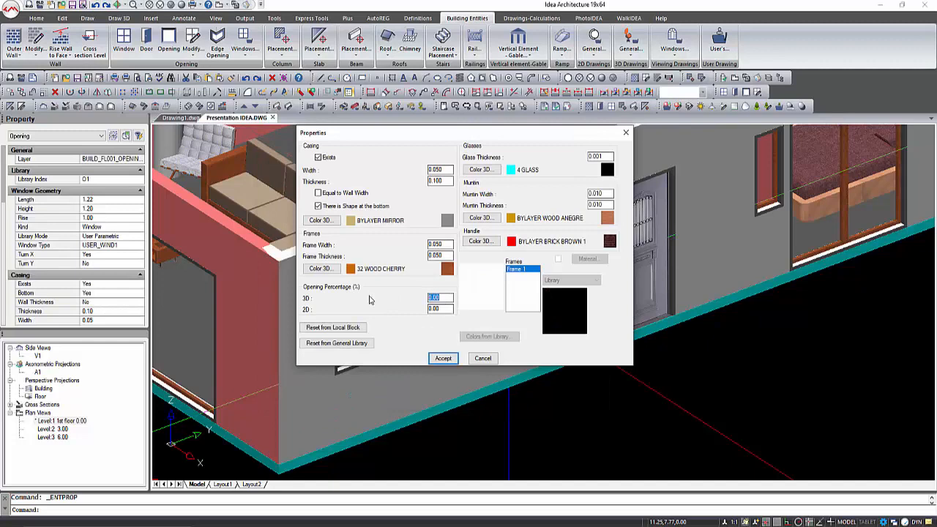
click(443, 358)
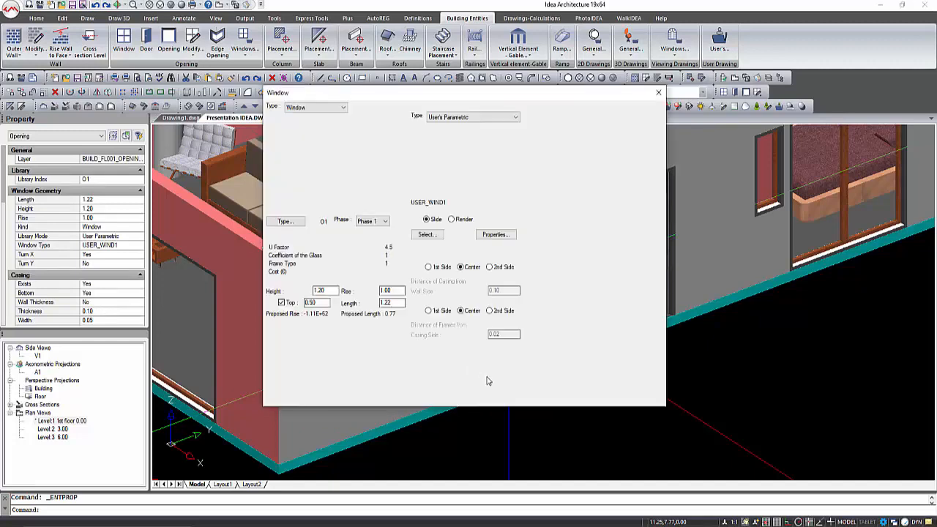
click(442, 388)
shift+middle_drag(521, 388, 716, 402)
shift+middle_drag(639, 405, 448, 377)
scroll(437, 355, up, 3)
Step: Accept the sloped window's properties again and add parametric shutters of type 12, Window shake with slats, accepting their properties
click(409, 318)
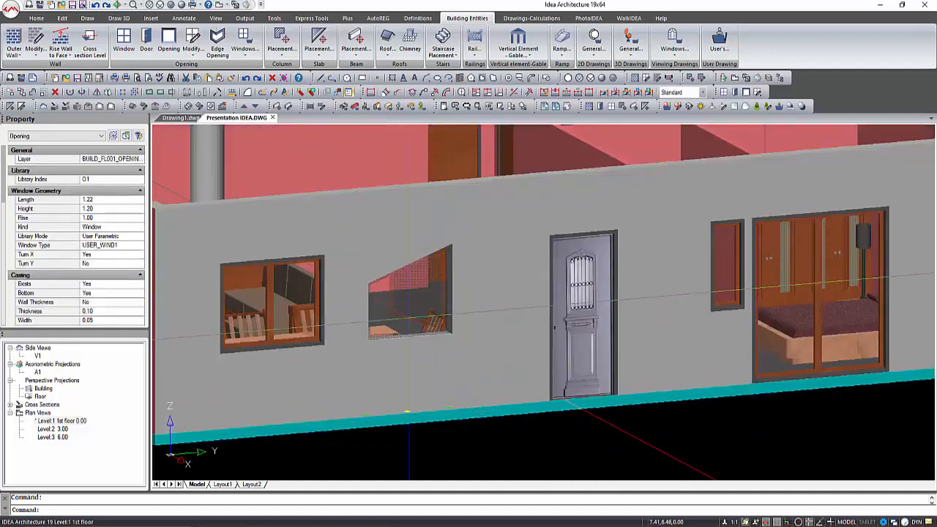
double_click(409, 317)
click(496, 234)
click(443, 356)
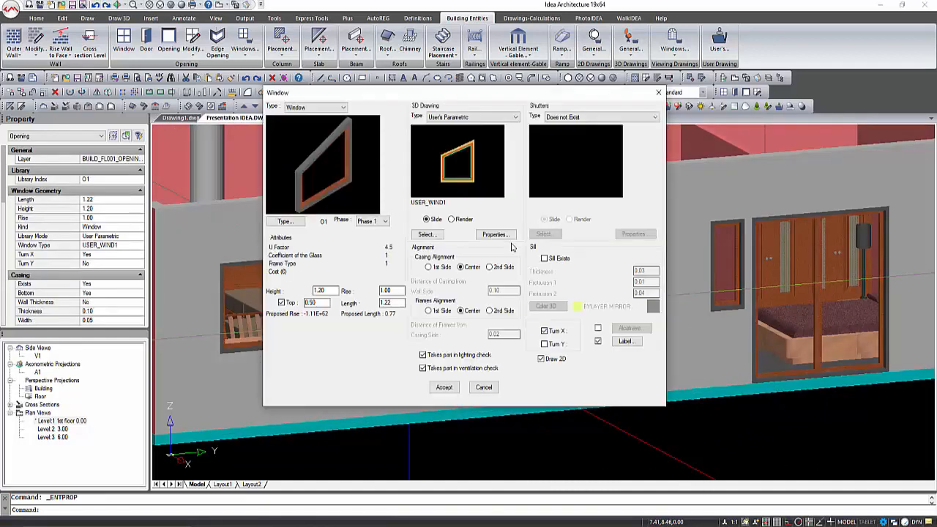
click(569, 118)
click(567, 129)
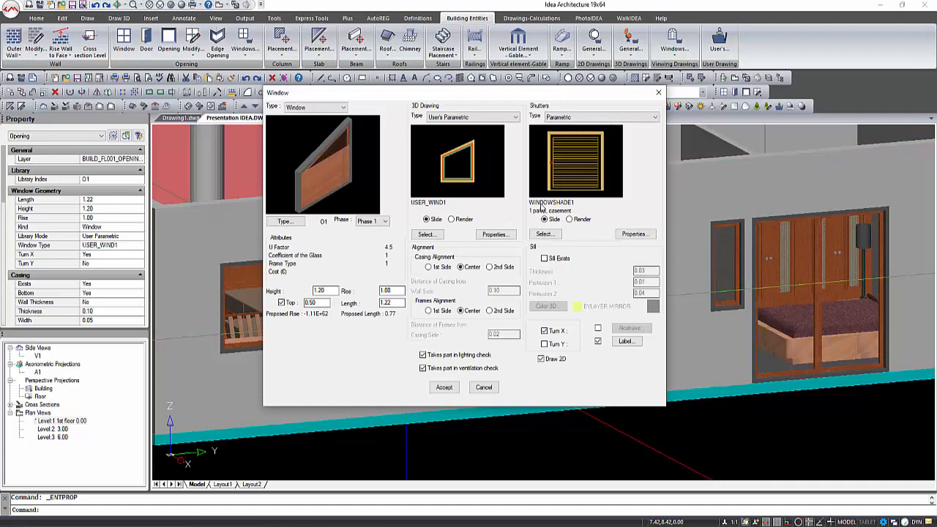
click(544, 233)
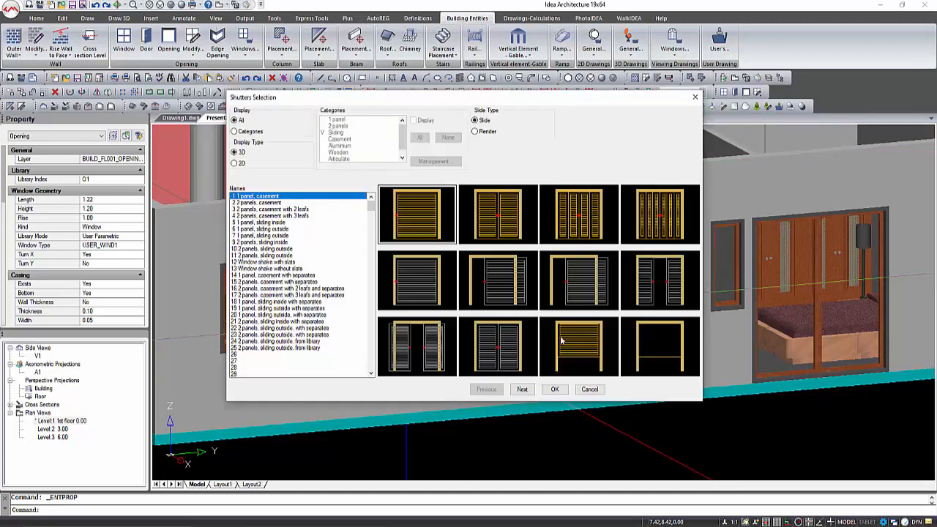
click(554, 389)
click(631, 288)
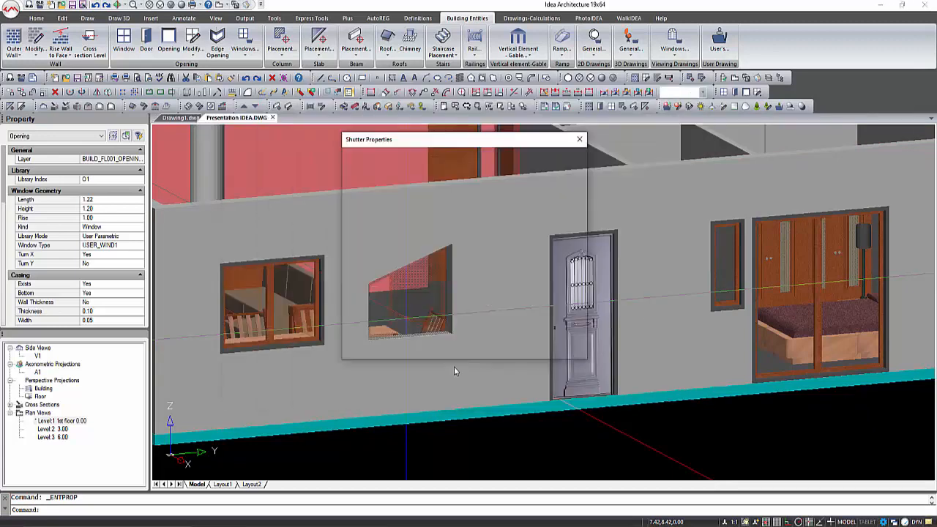
click(445, 351)
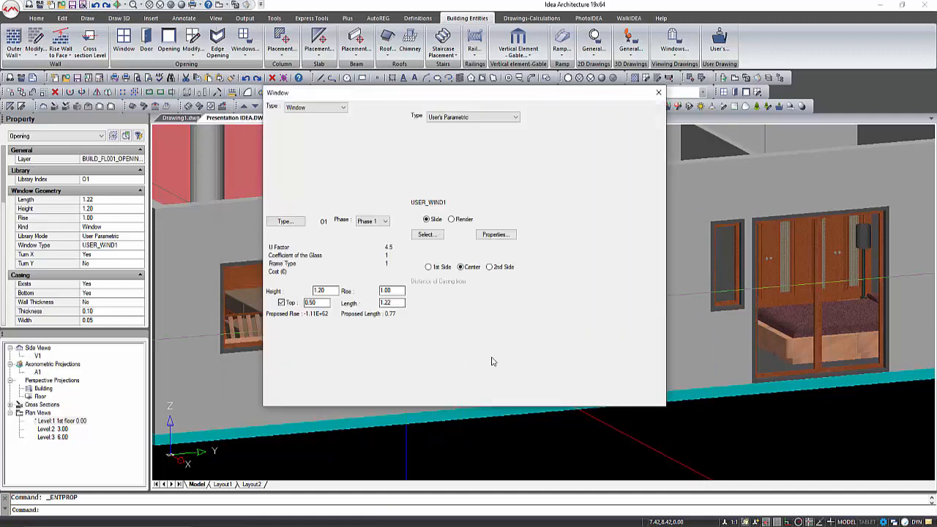
click(413, 395)
Step: Set the sloped window's rise to 0 and its height to 2.20 m
shift+middle_drag(344, 421, 377, 419)
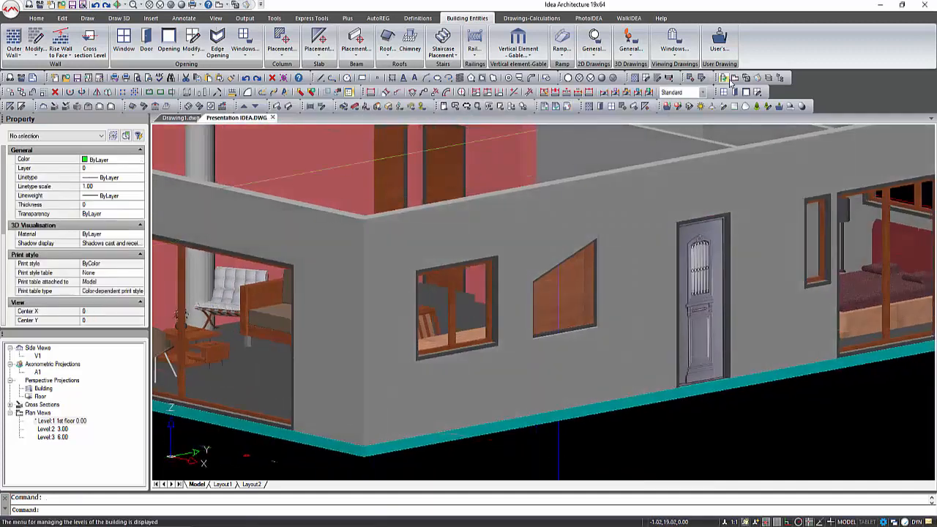
click(563, 289)
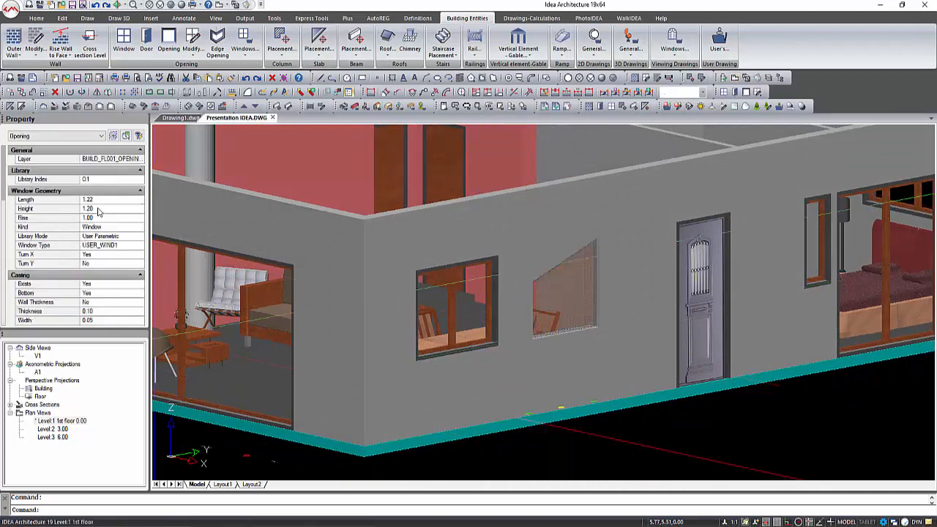
key(Return)
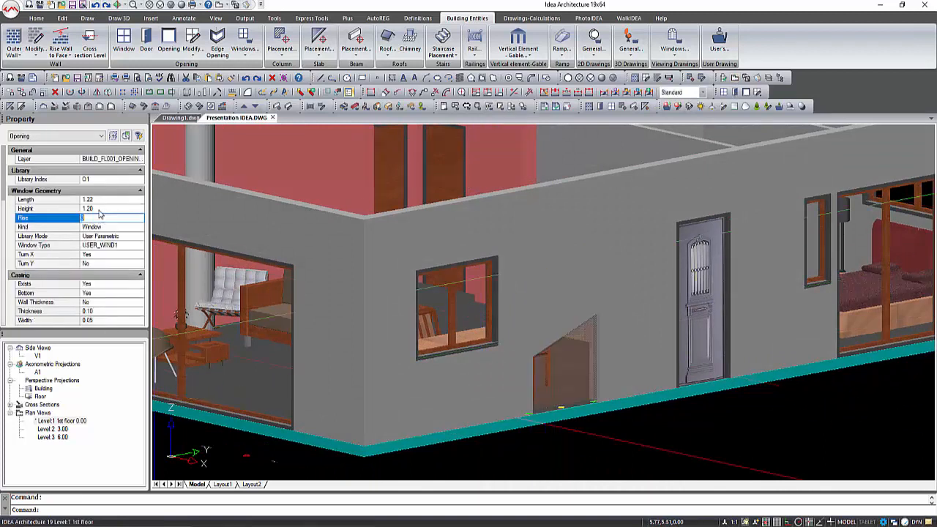
click(101, 208)
text(2.2)
key(Return)
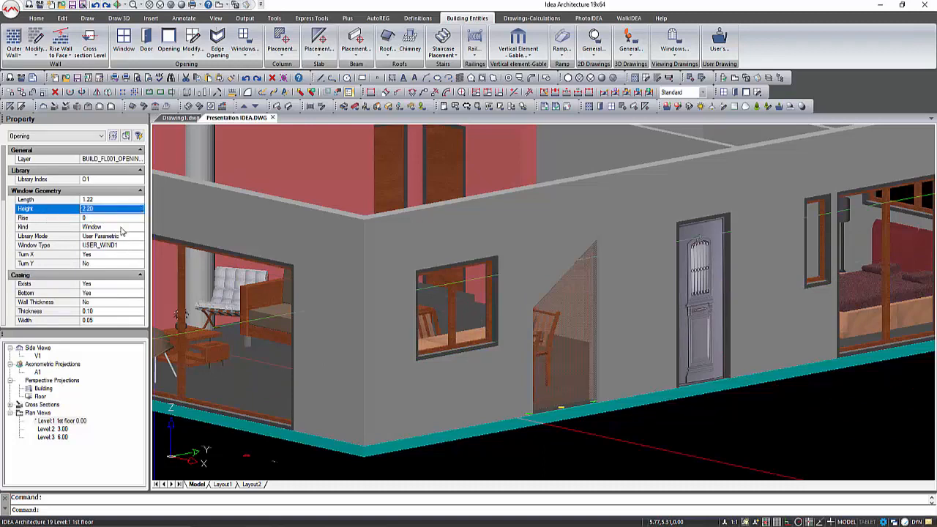
key(Escape)
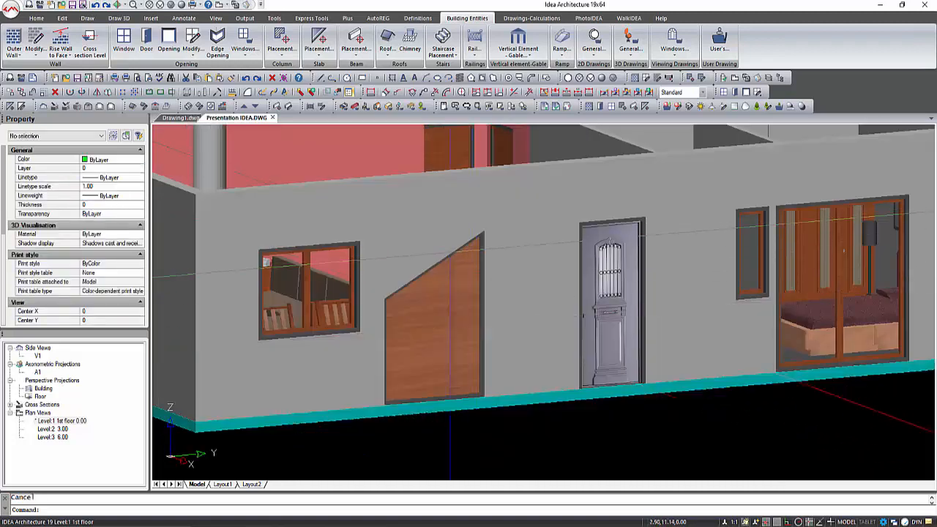
Step: Remove the shutters from the sloped window
click(433, 322)
scroll(14, 285, down, 8)
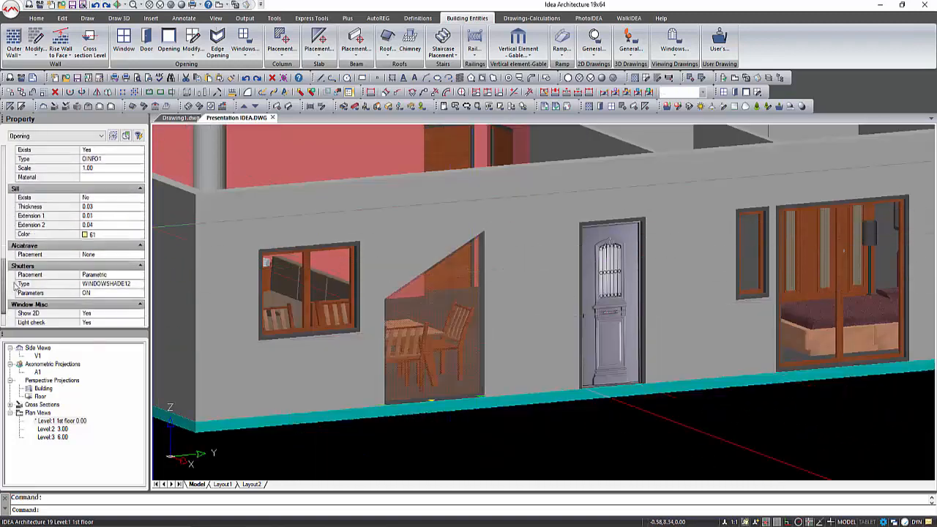
key(Escape)
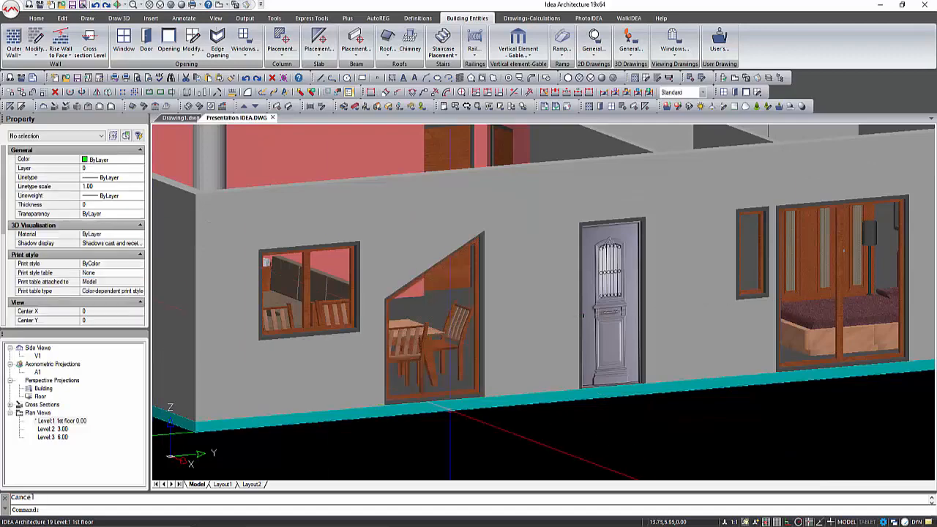
Step: Delete the sloped window from the exterior wall
shift+middle_drag(450, 410, 292, 396)
scroll(478, 407, down, 2)
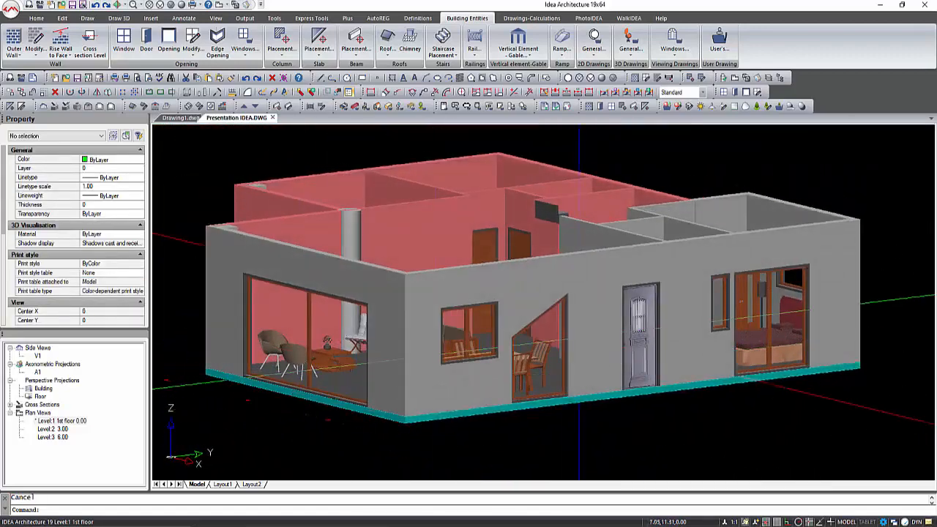
scroll(556, 360, up, 2)
click(554, 419)
key(Delete)
scroll(516, 281, down, 2)
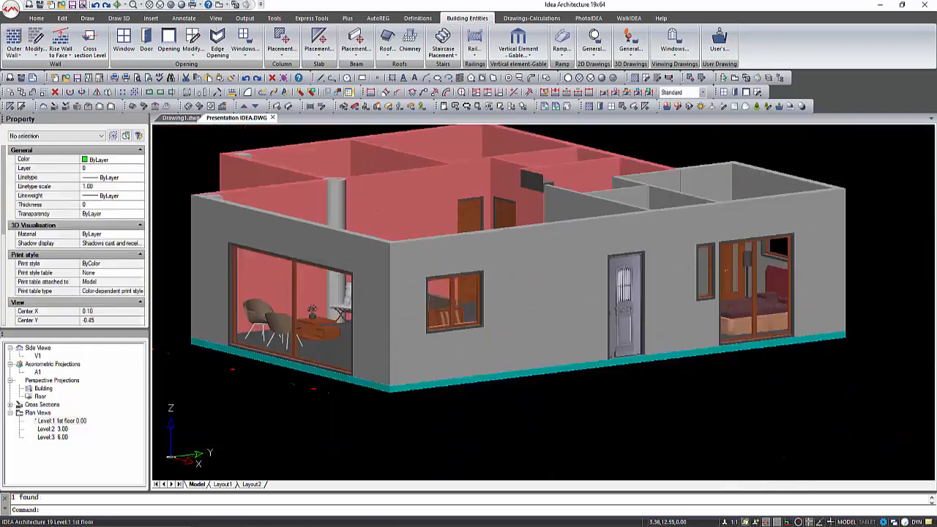
Step: Return to the plan view of the first floor and save the drawing
click(734, 82)
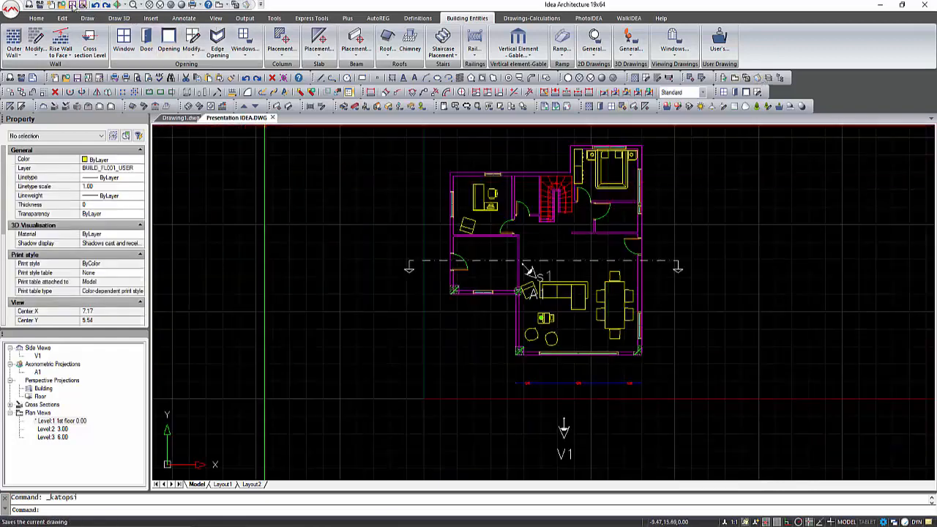
click(74, 6)
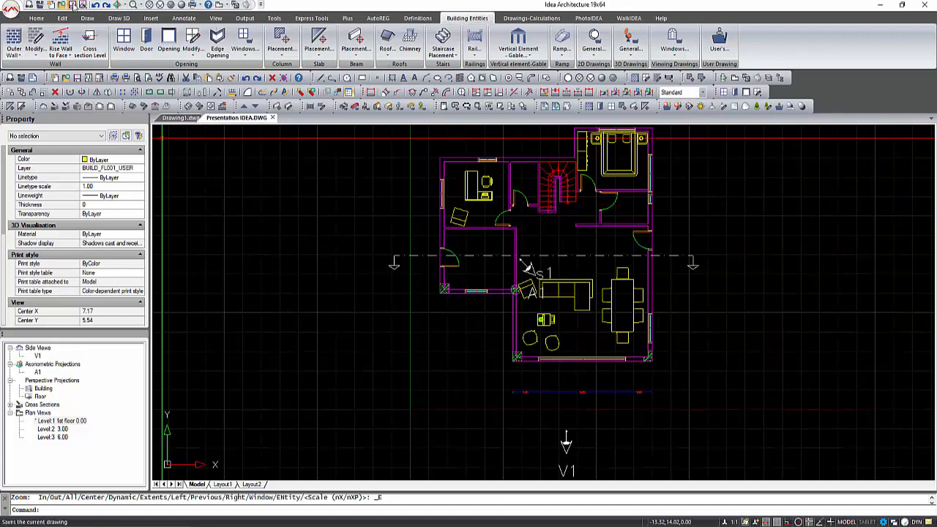
click(74, 6)
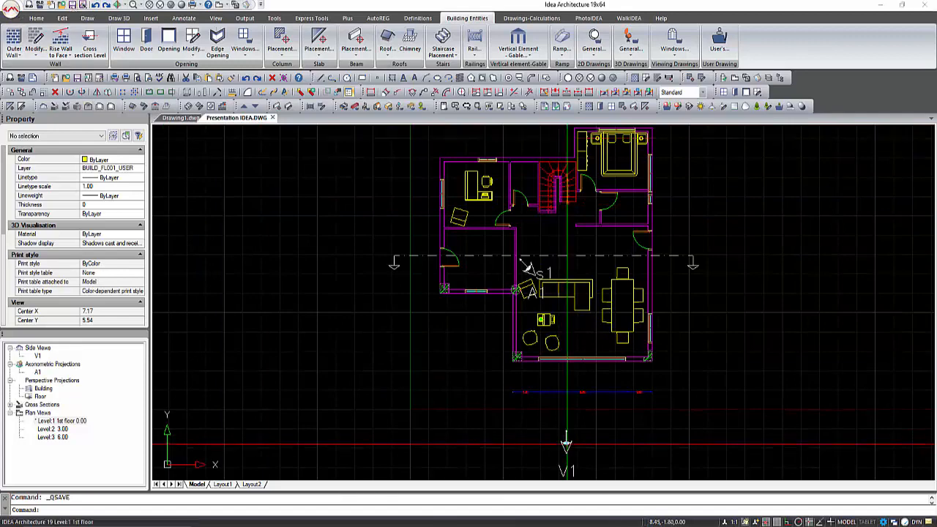
Step: Open the side view V1 from its symbol below the floor plan
double_click(566, 443)
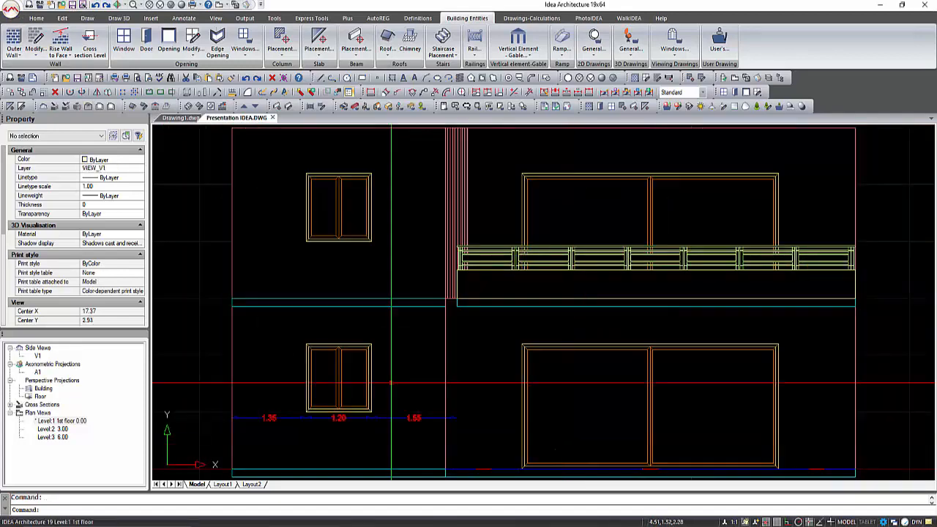
scroll(341, 295, down, 2)
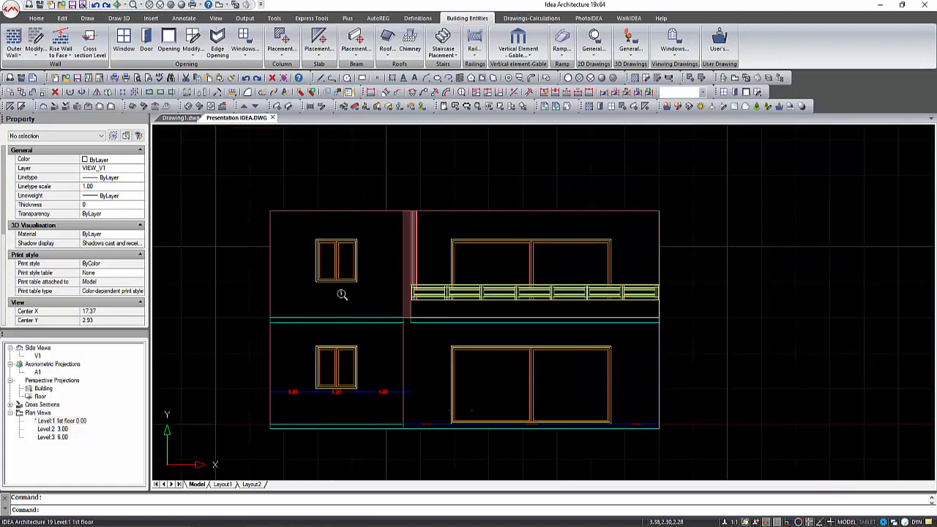
Step: Mark elevation levels in view V1 from the ground-floor base: lower-left window top, upper sliding window top, roof line and upper-left window top
click(545, 17)
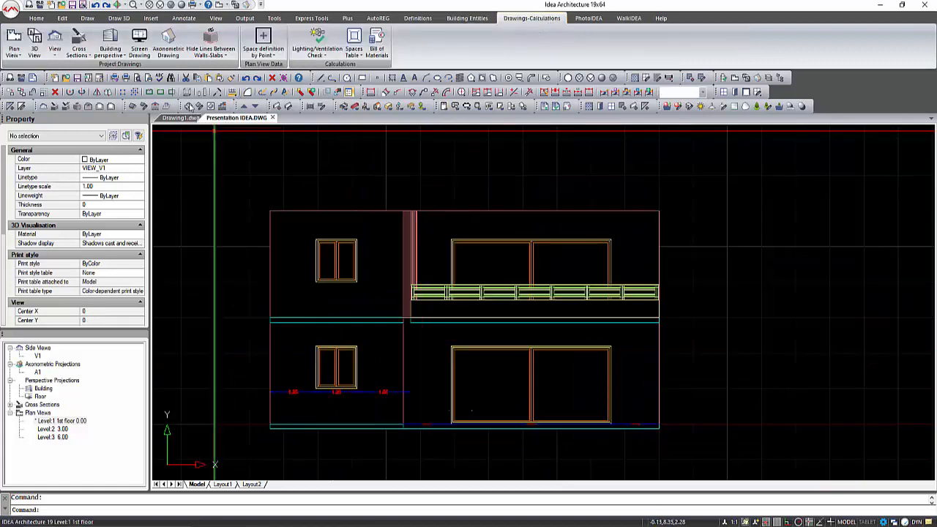
click(62, 61)
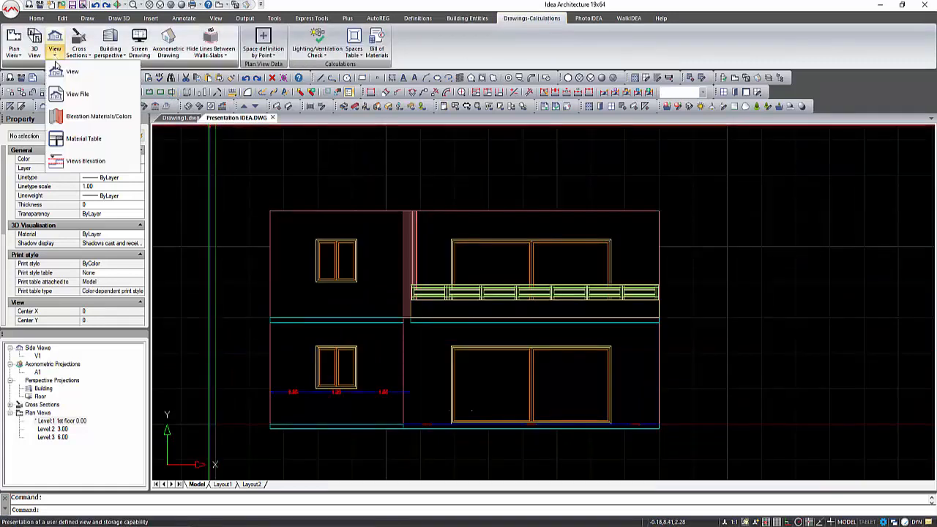
click(84, 163)
click(359, 428)
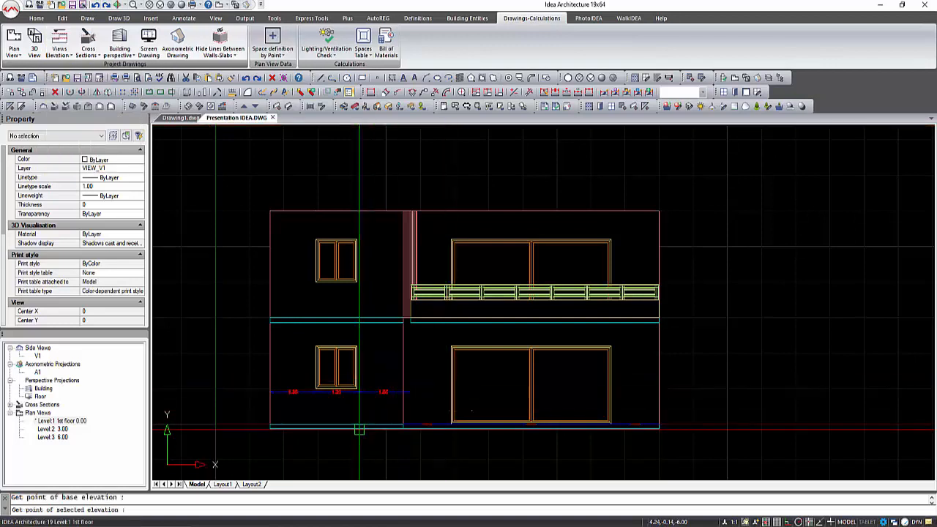
click(335, 344)
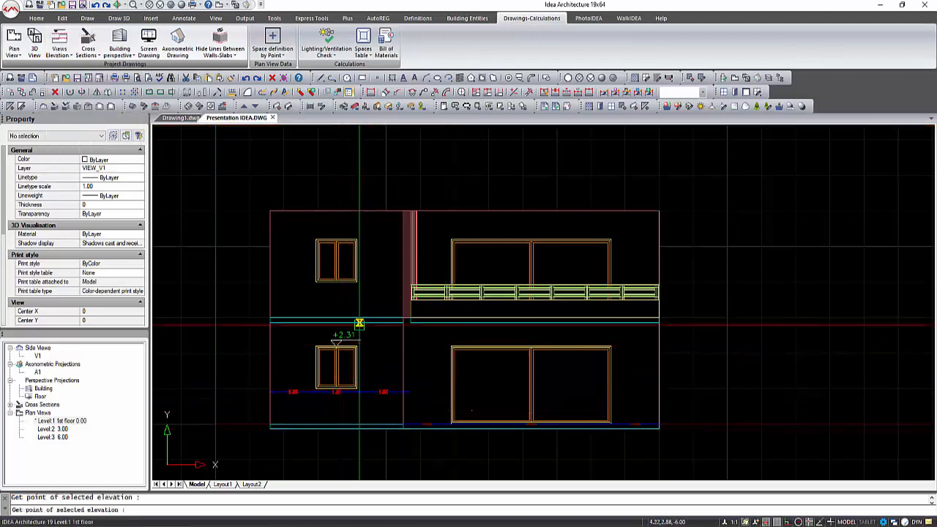
click(527, 237)
click(628, 209)
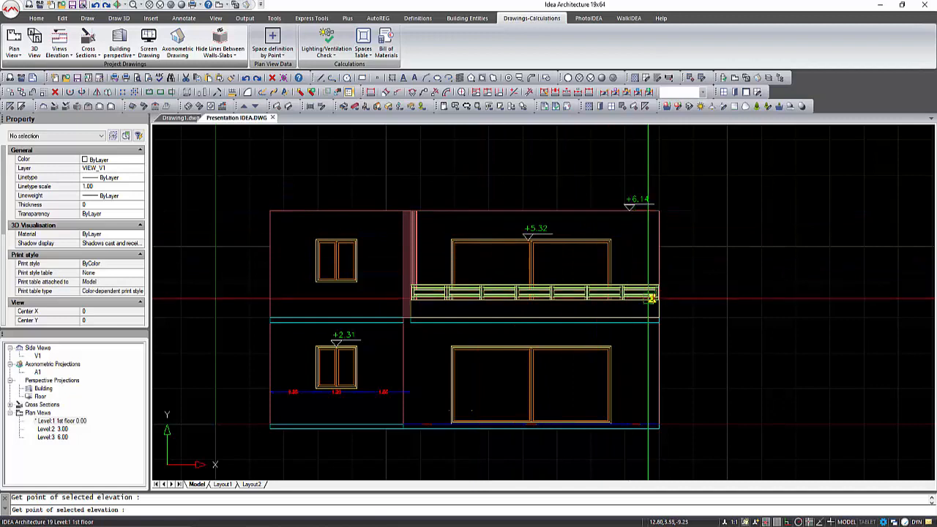
click(329, 239)
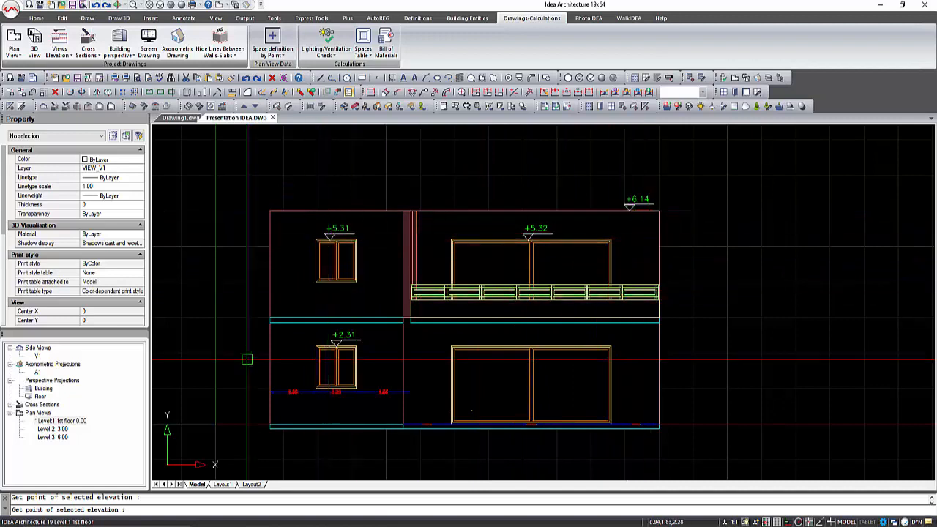
key(Escape)
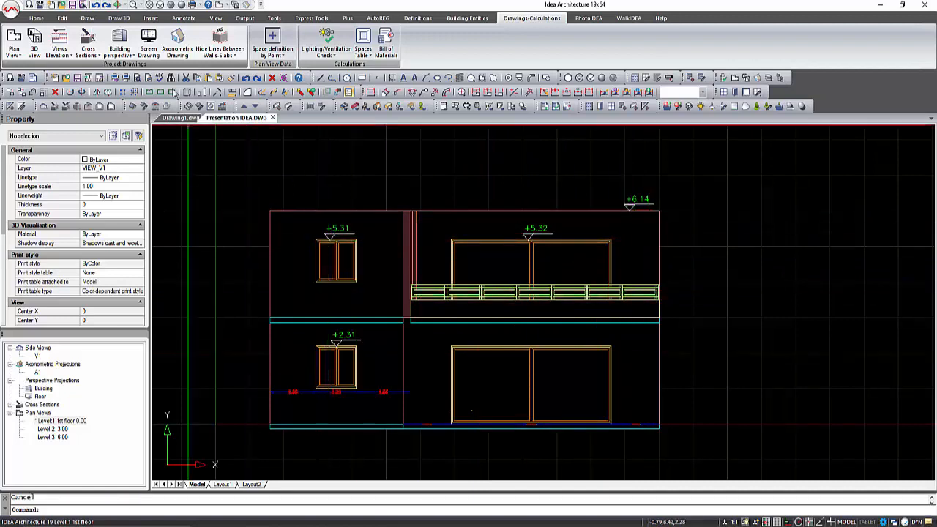
Step: Look through the elevation materials and colors assigned to the view, leaving them as they are
click(59, 50)
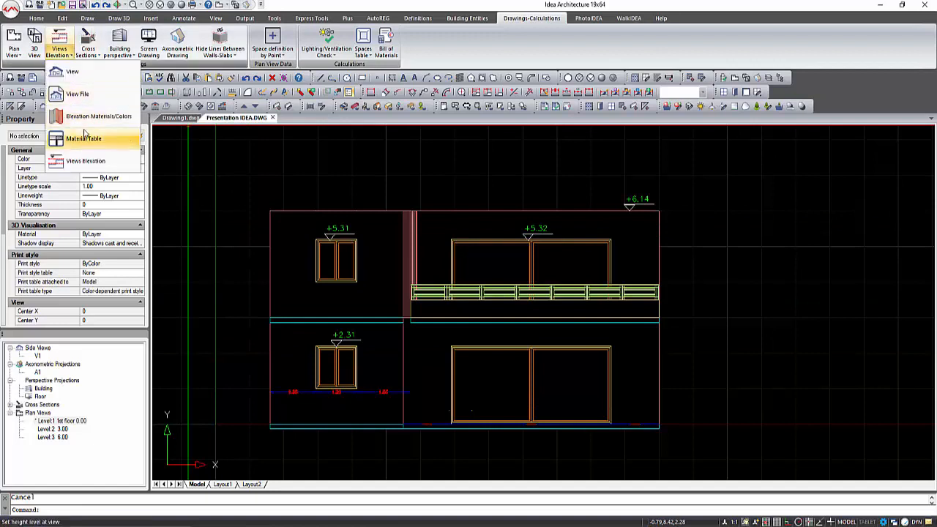
click(92, 117)
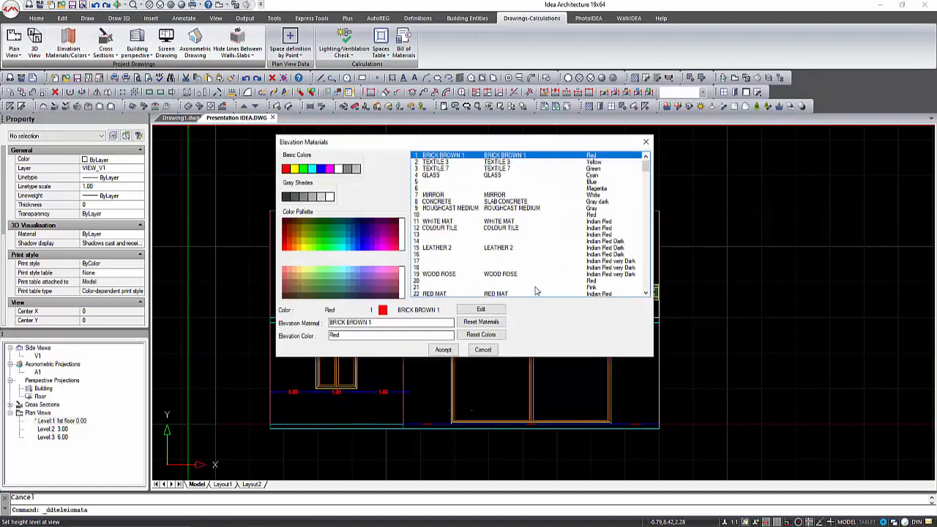
key(Escape)
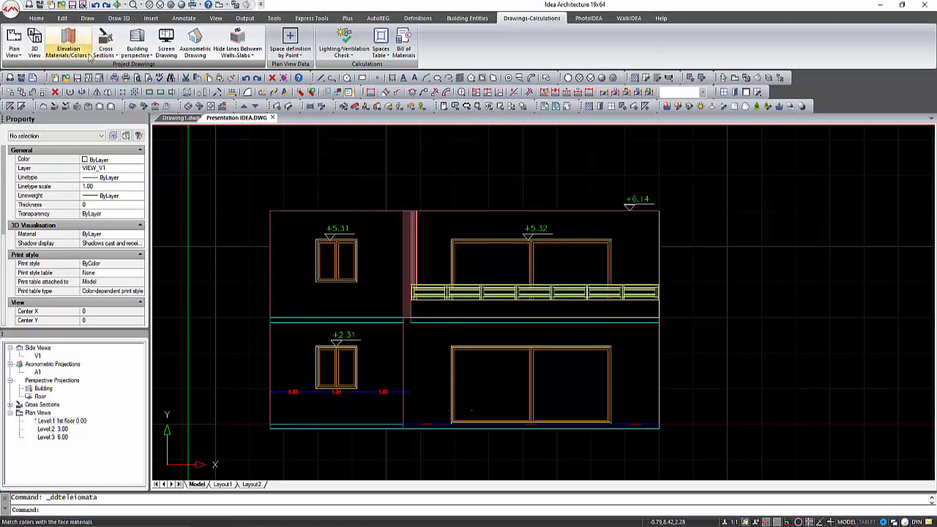
Step: Start a material table for the view and place labels 1 and 2, pointing beside the upper-left window and at the column's top
click(88, 55)
click(84, 136)
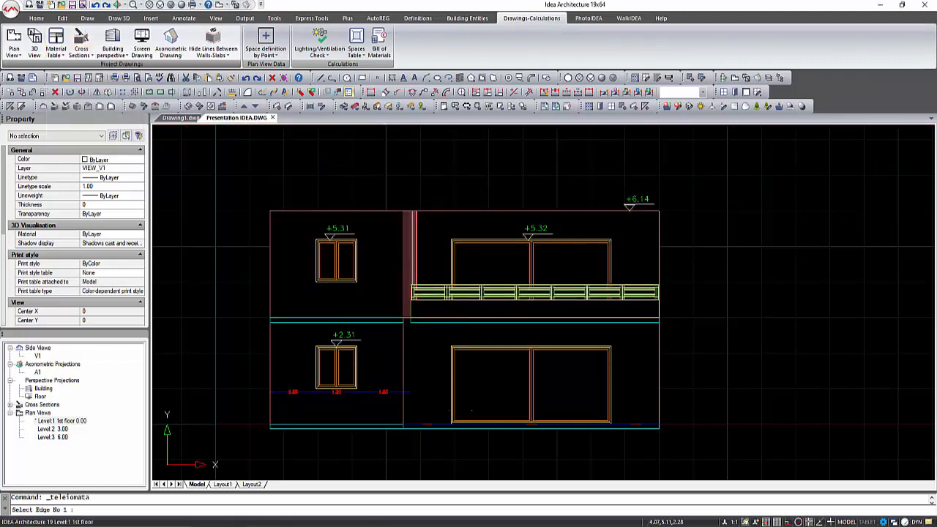
click(404, 213)
click(404, 212)
click(404, 211)
click(429, 174)
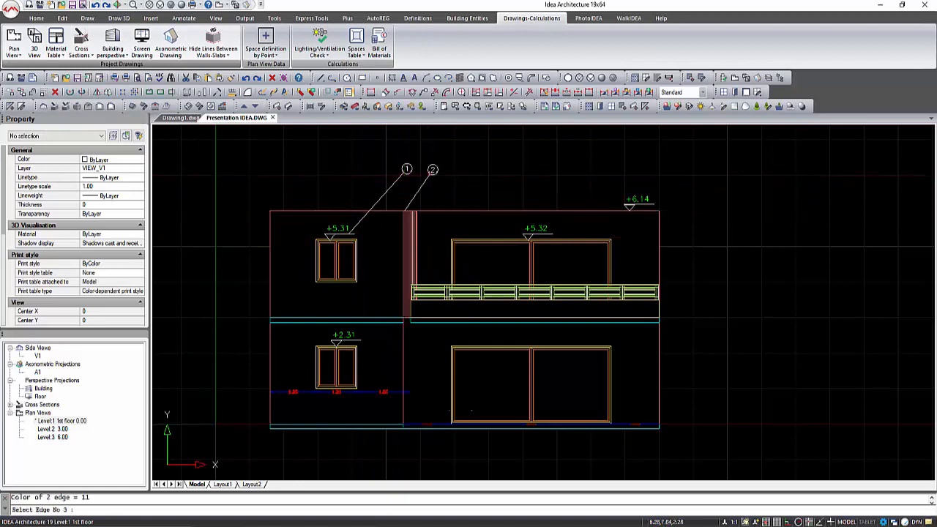
Step: Add material labels 3 and 4, pointing at the upper sliding window's frame and the balcony railing
click(454, 241)
click(453, 241)
click(485, 183)
click(484, 288)
click(489, 284)
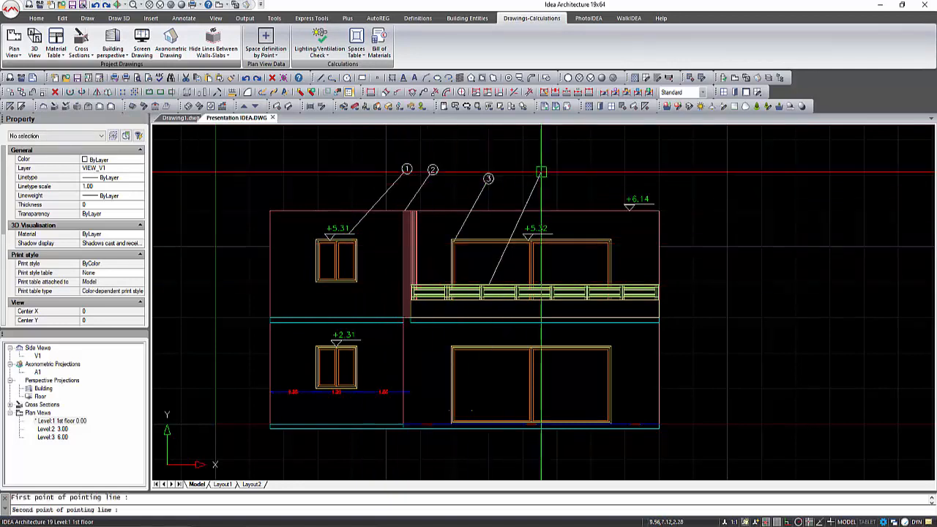
click(532, 188)
Step: Finish the labelling and insert the materials and colors table beside the elevation, to the right of the house
key(Return)
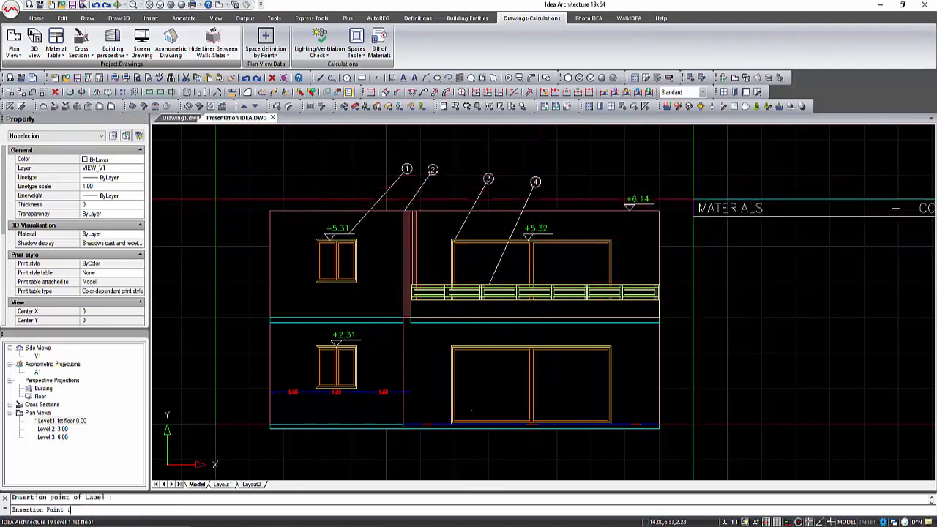
click(694, 201)
scroll(420, 302, down, 2)
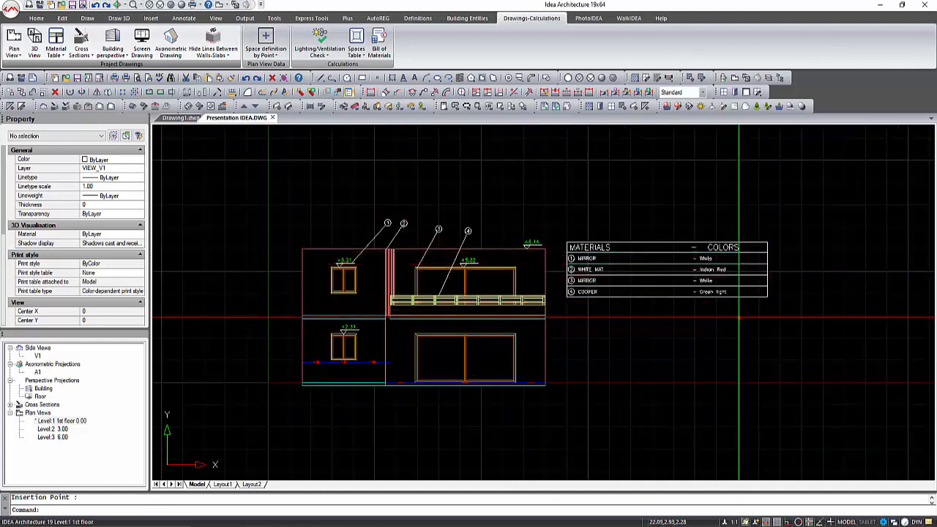
Step: Return to the plan view and create a second side view next to V1, looking toward the house, named "v1 no rails"
click(746, 91)
click(734, 78)
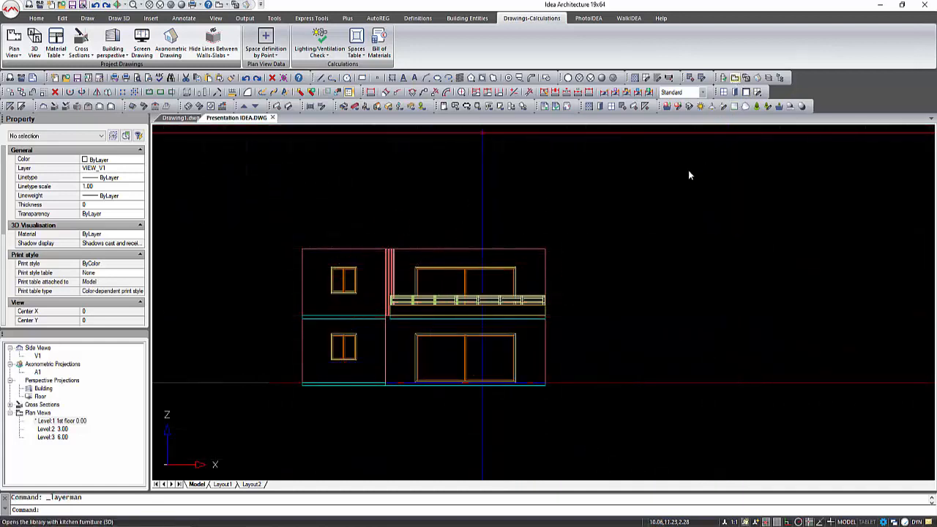
click(63, 58)
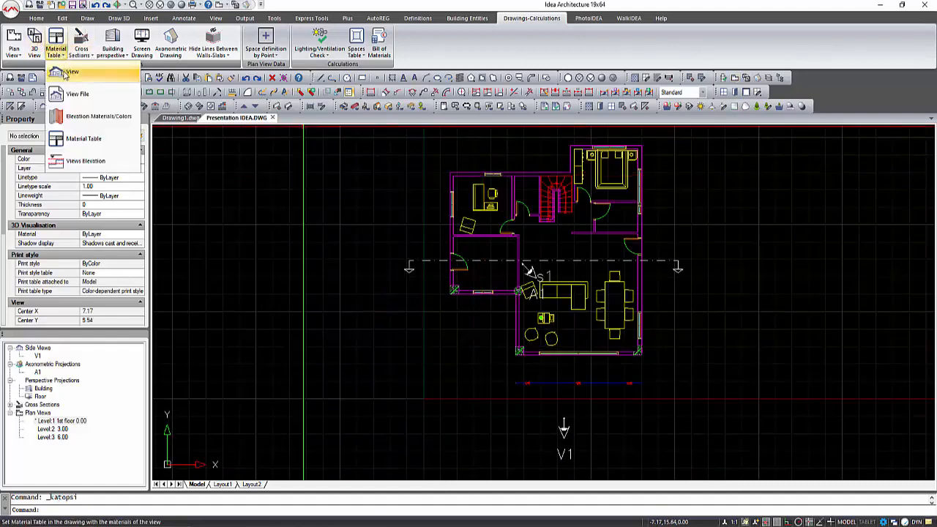
click(69, 69)
click(602, 457)
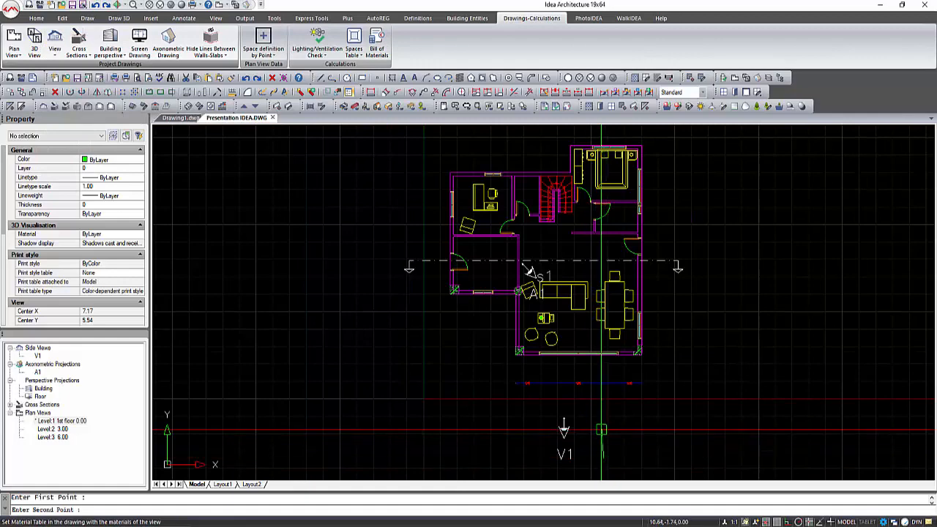
click(600, 431)
click(449, 284)
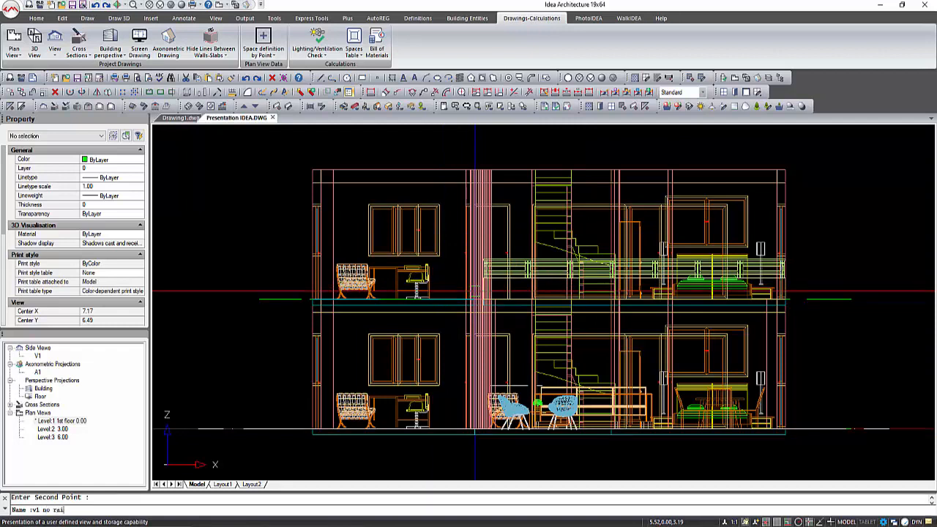
text(v1 no rails)
key(Return)
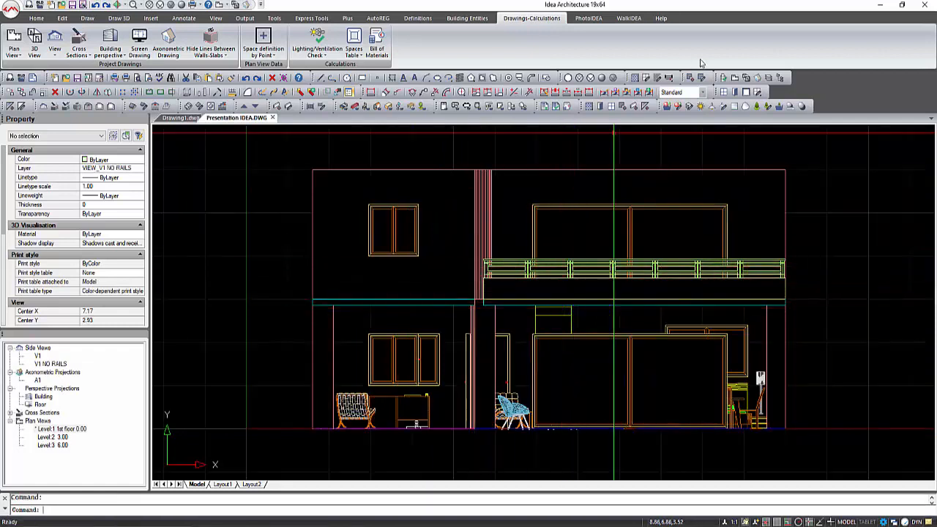
Step: Return to the first-floor plan view and open the layer management for the side views
click(735, 77)
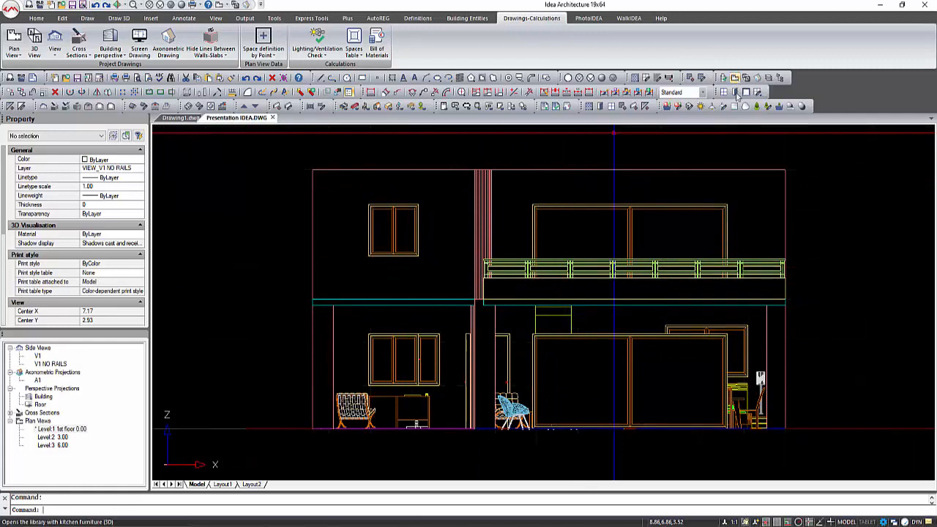
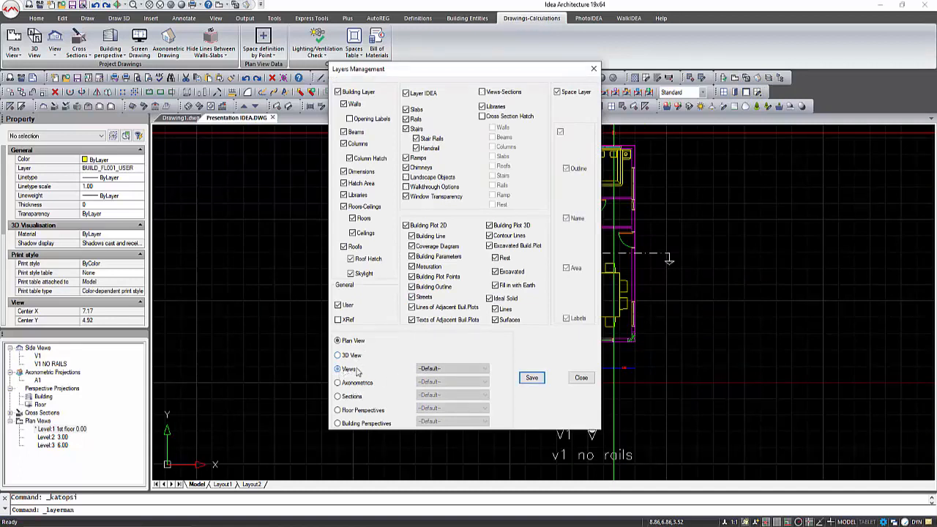
Step: Switch the layer settings to side view V1, change to V1 NO RAILS, and save that view's layer settings
click(356, 370)
click(447, 368)
click(438, 377)
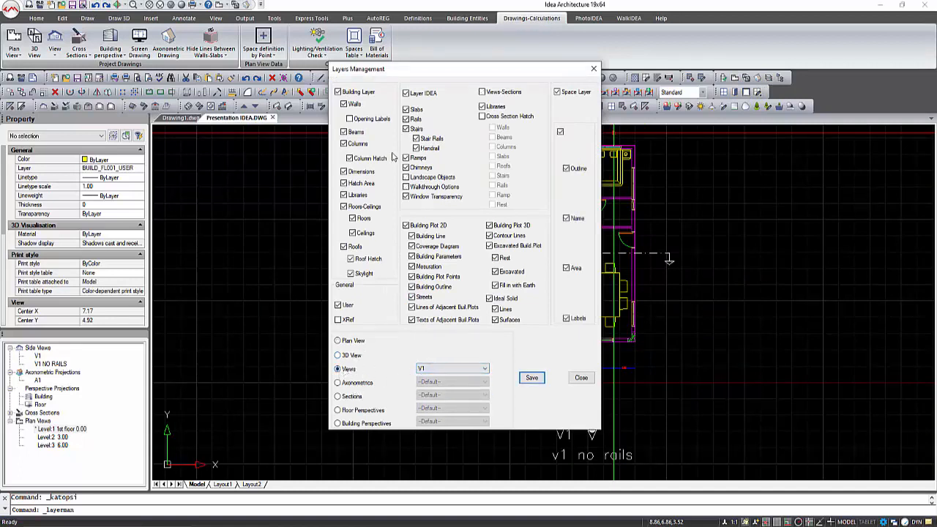
click(439, 371)
click(439, 389)
click(532, 378)
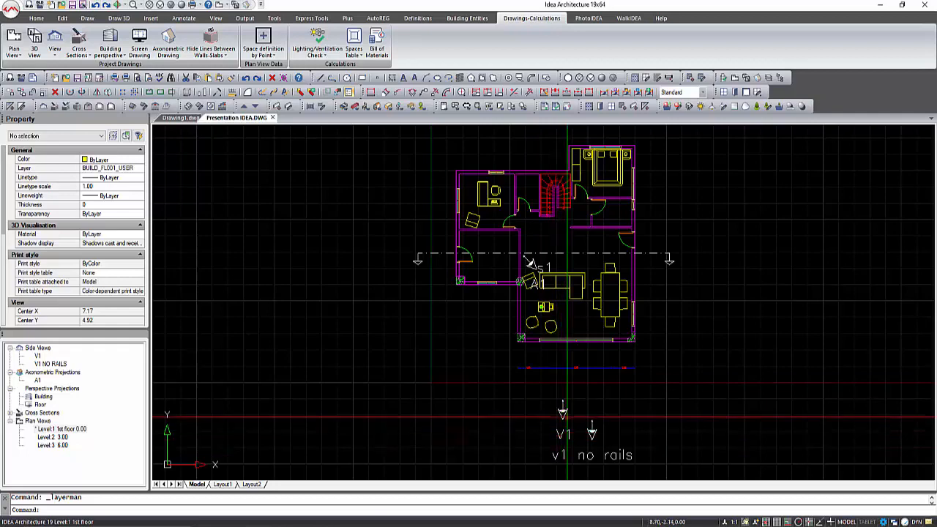
Step: Open side views V1 and V1 NO RAILS in turn to compare how the railings are displayed
double_click(563, 412)
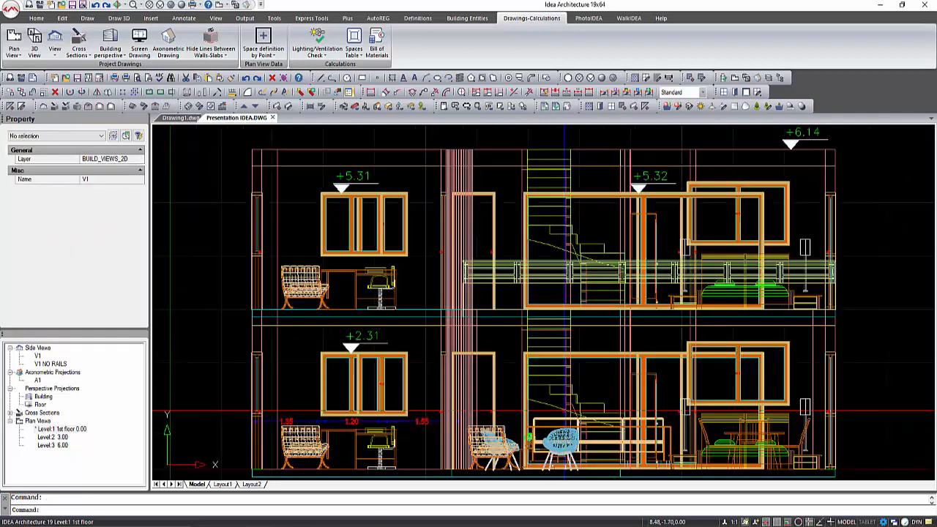
double_click(58, 363)
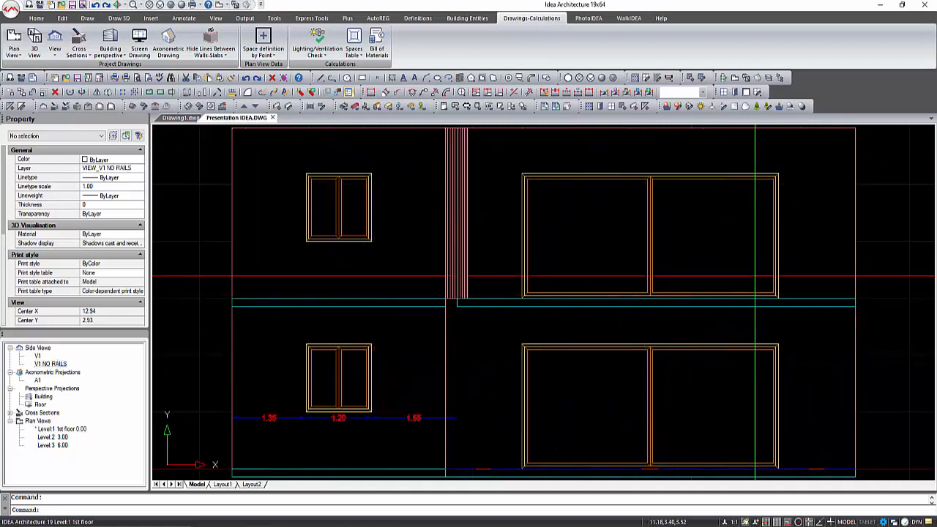
double_click(38, 357)
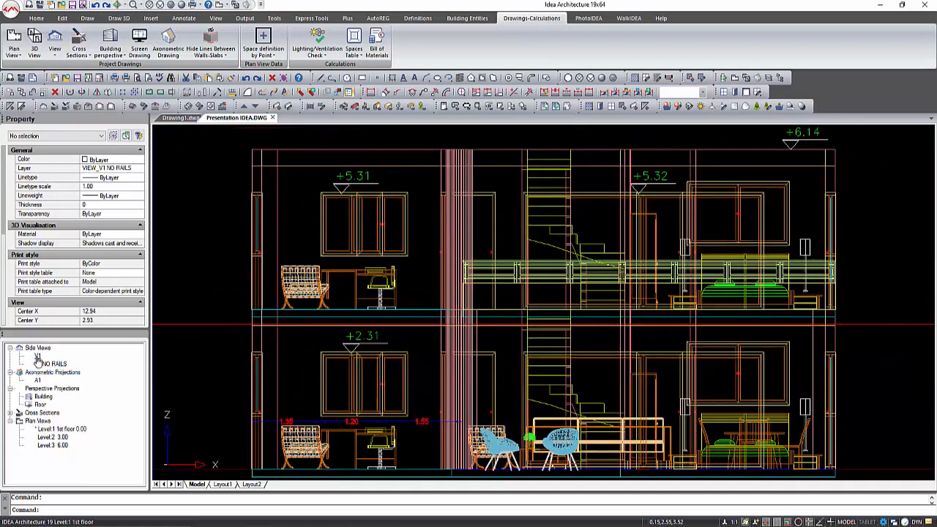
scroll(178, 322, down, 2)
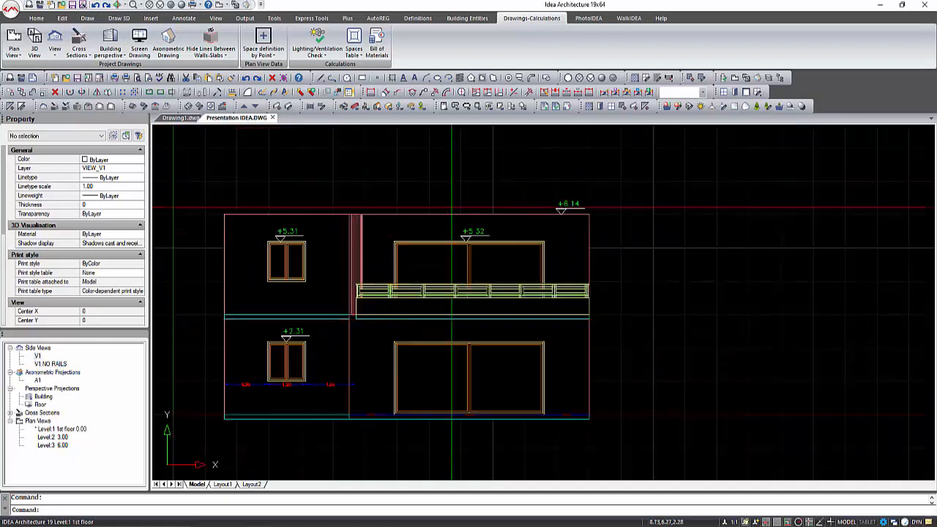
Step: Return to the first-floor plan view and save the drawing
click(735, 80)
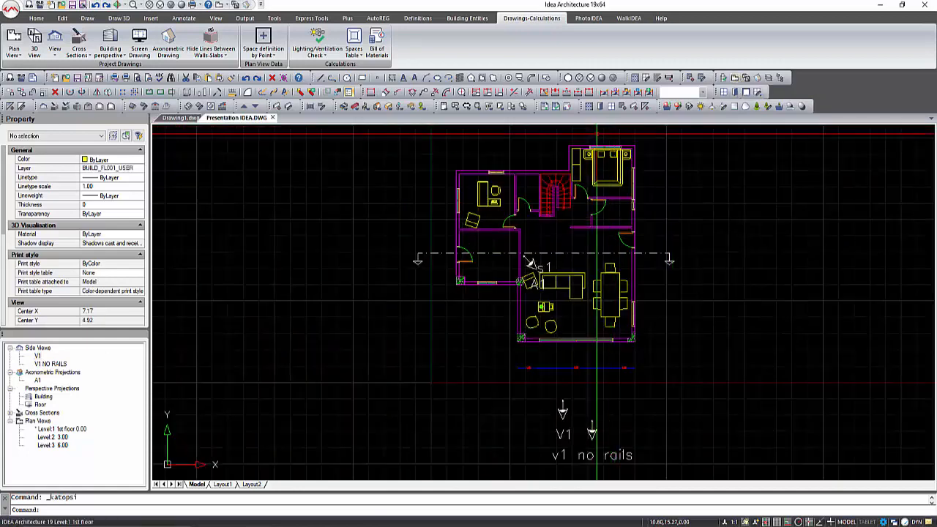
click(77, 9)
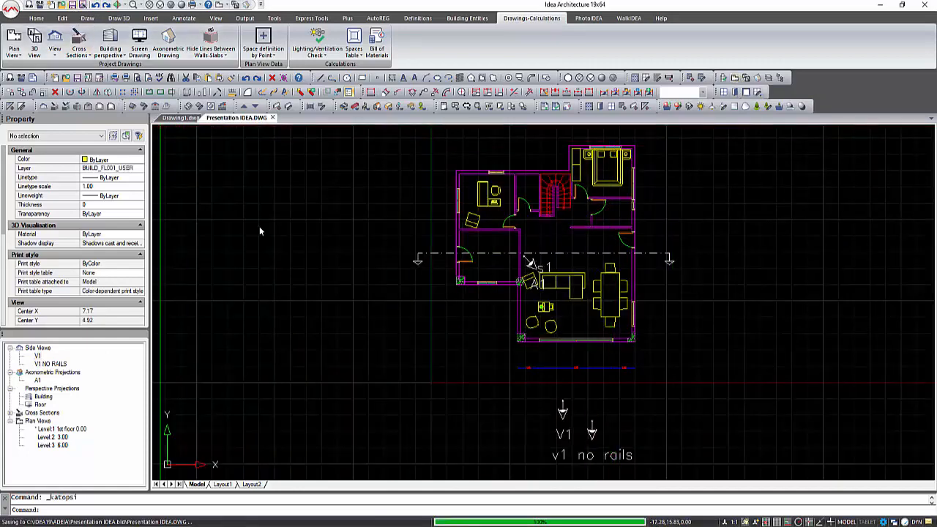
Step: Start a staircase with a 90° landing and define its three points beside the building, with legs about 3.0 and 2.3 m long
click(467, 17)
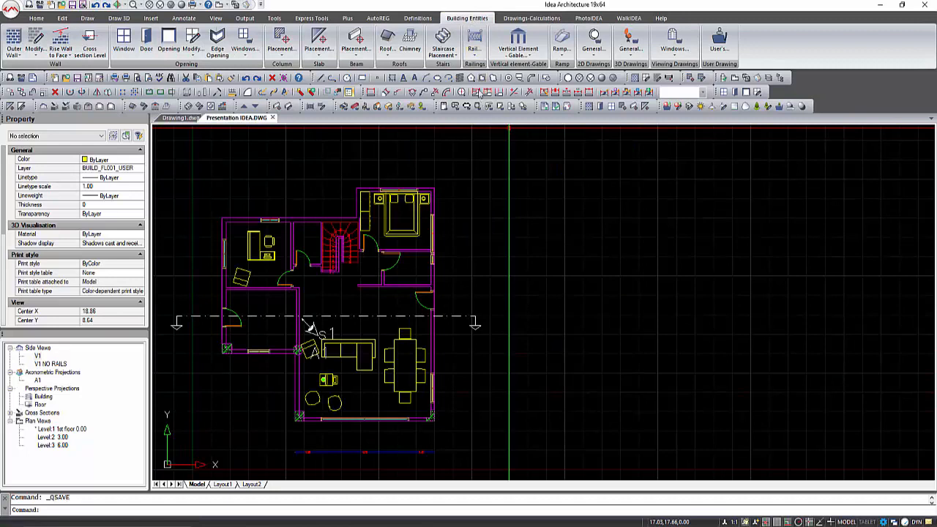
click(453, 59)
click(523, 194)
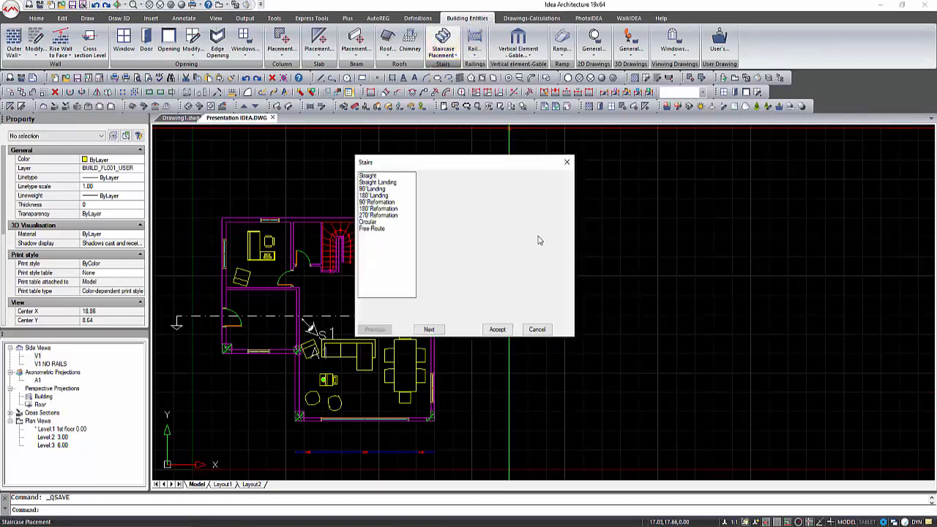
click(498, 329)
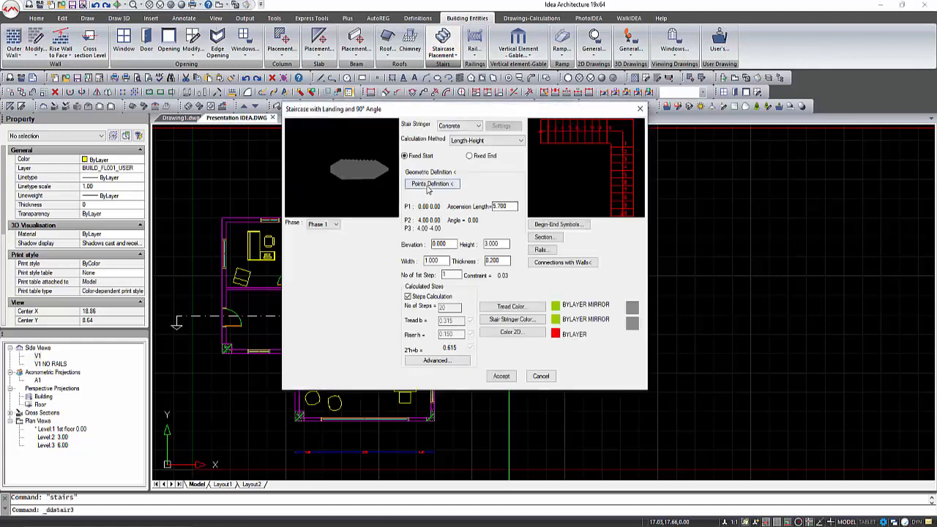
click(428, 184)
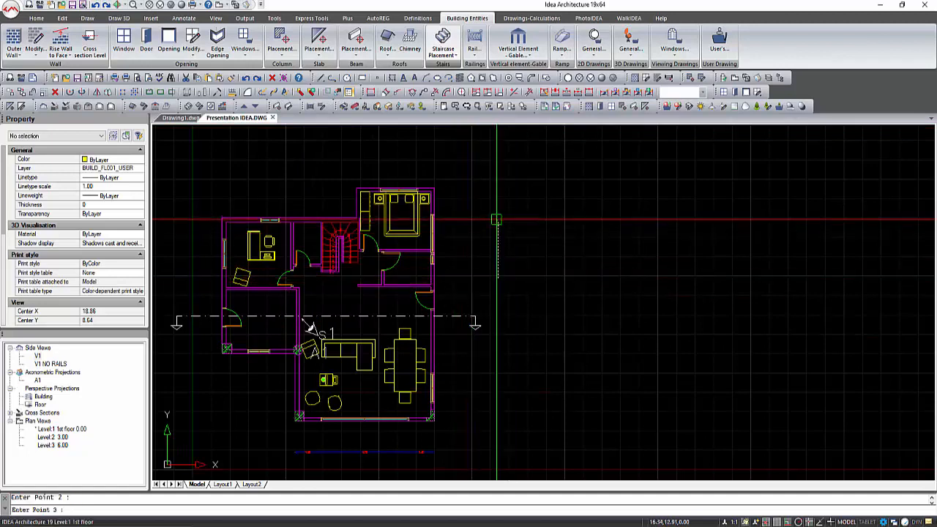
click(536, 220)
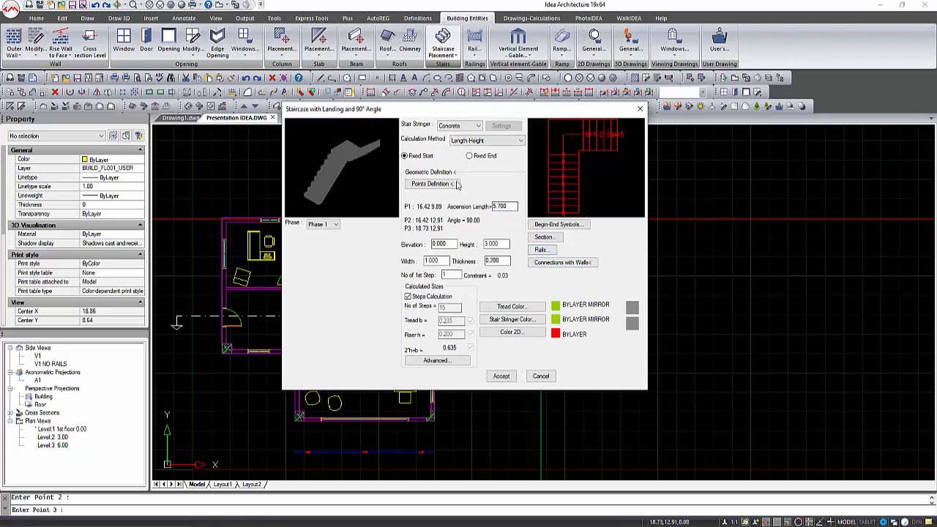
Step: Set the stair stringer to Wood/Metal, look through its settings without changing them, and place the staircase
click(474, 126)
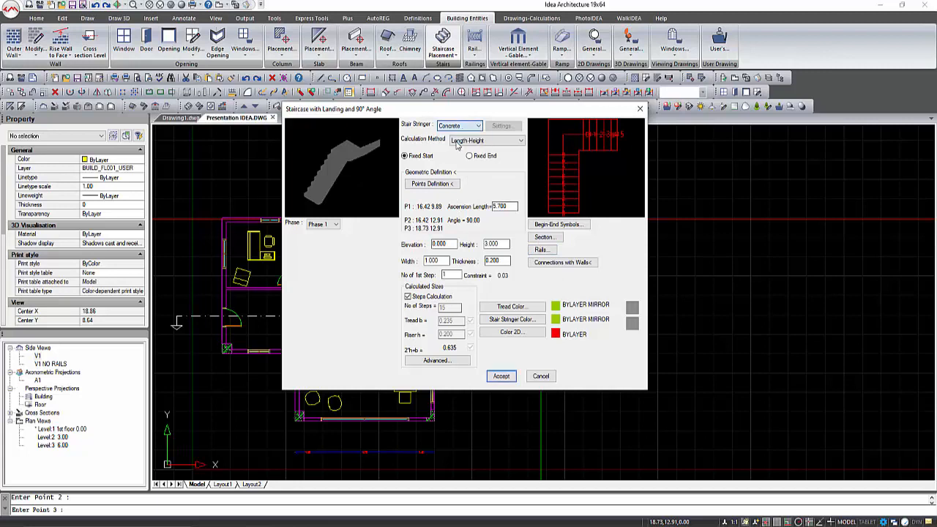
key(Return)
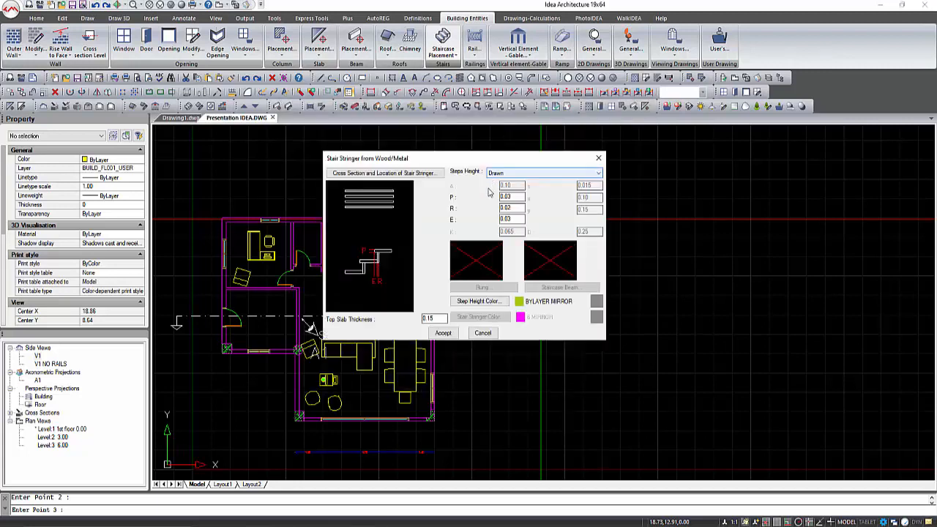
key(Return)
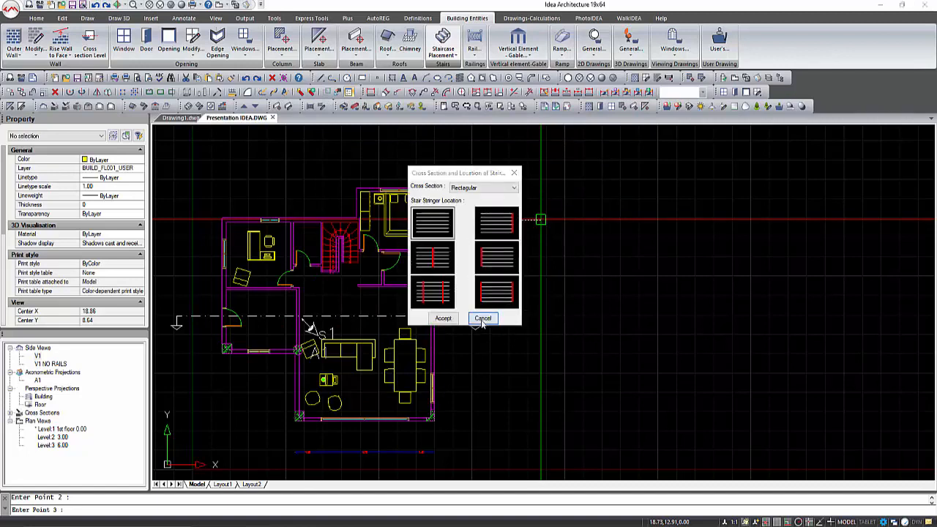
click(482, 319)
click(483, 333)
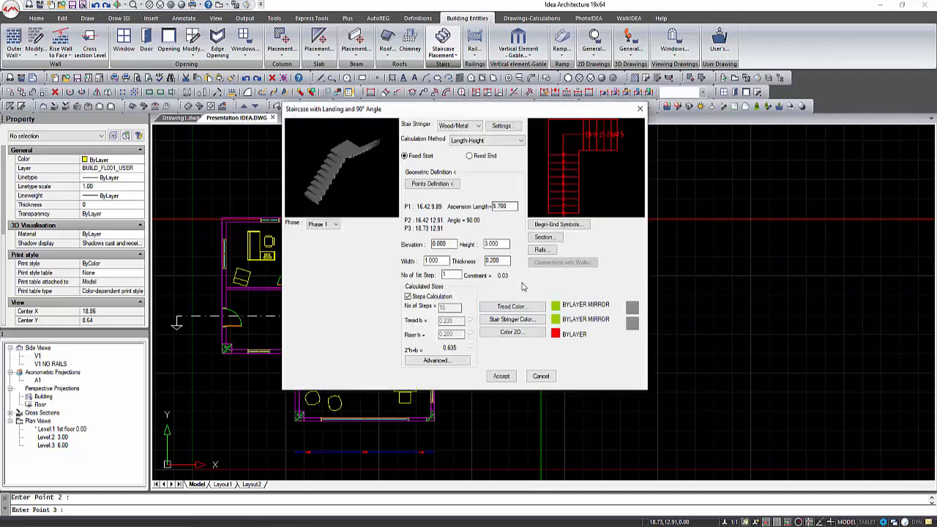
click(504, 378)
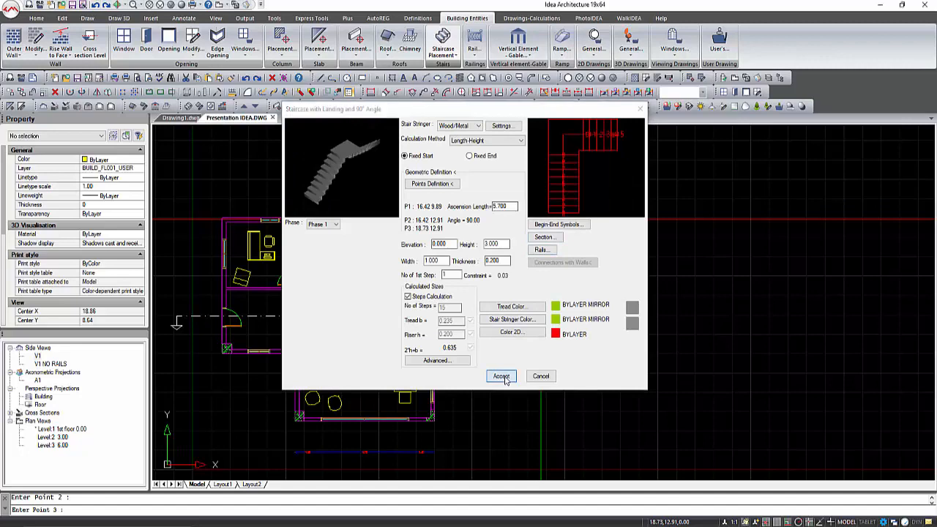
Step: Show the model in 3D and change the new staircase's stringer to Concrete
click(744, 79)
scroll(742, 314, up, 4)
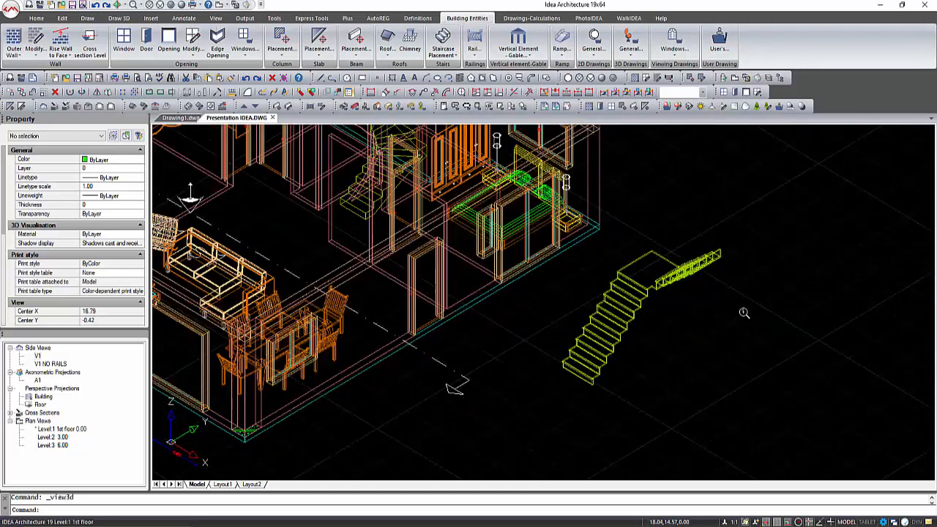
click(632, 297)
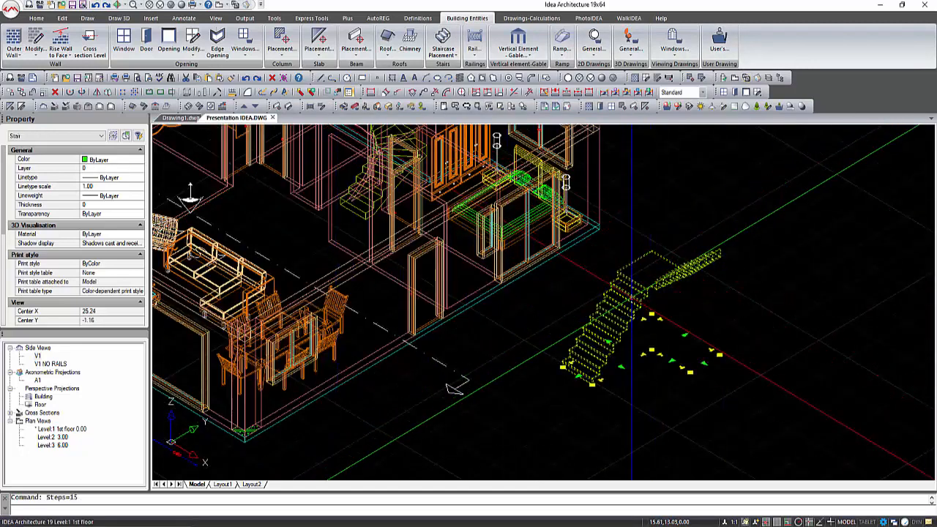
double_click(631, 299)
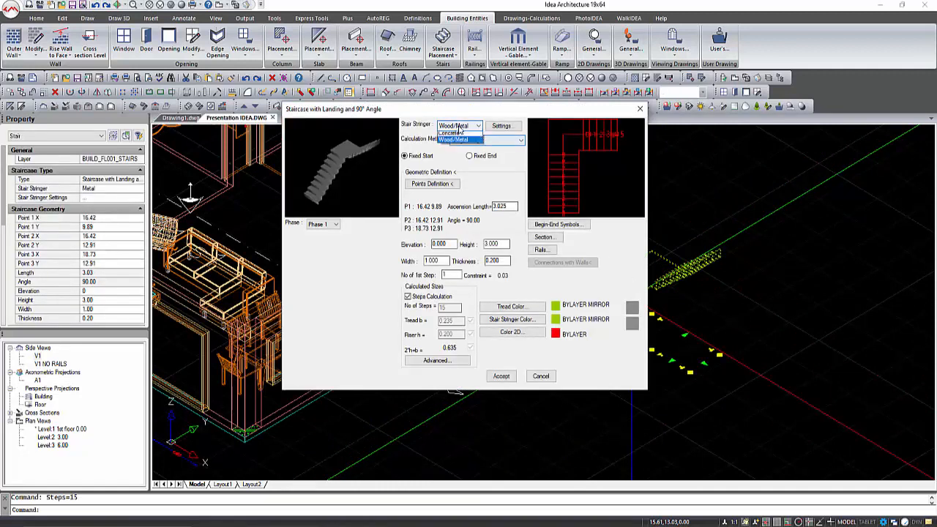
click(454, 133)
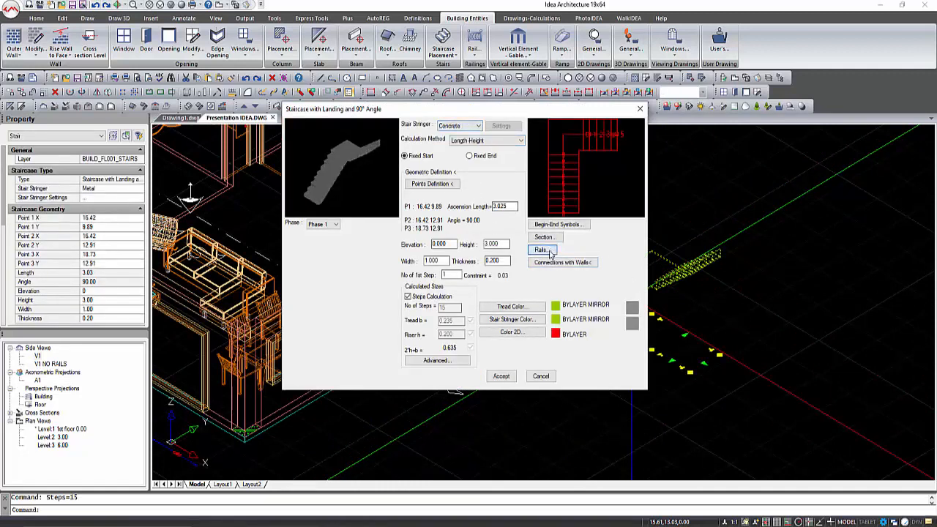
Step: Give the staircase a Low Wall on its left outline and a Rail on its right outline, and apply the changes
click(387, 143)
click(369, 163)
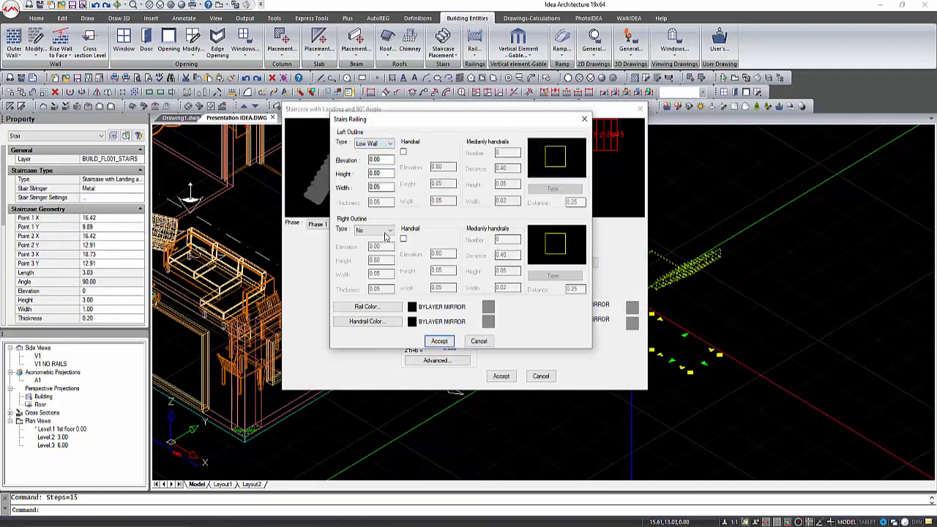
click(388, 231)
click(371, 247)
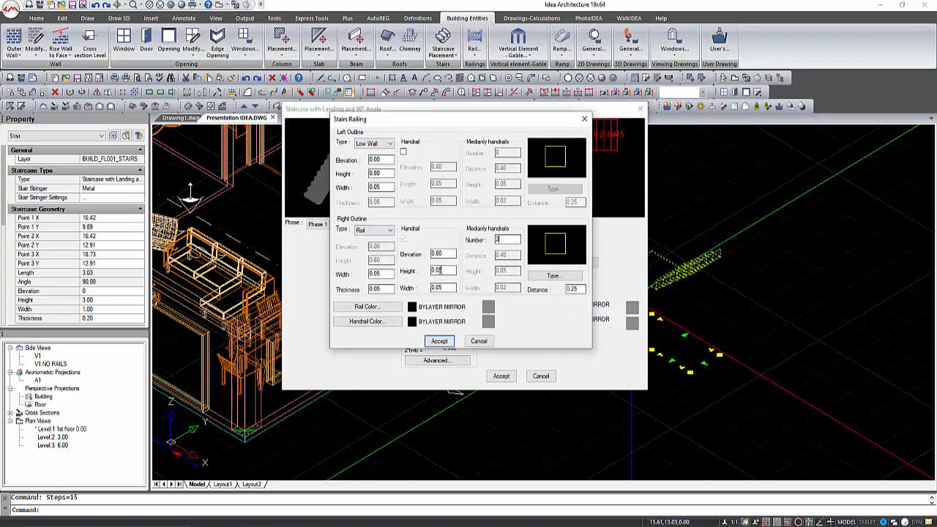
click(439, 341)
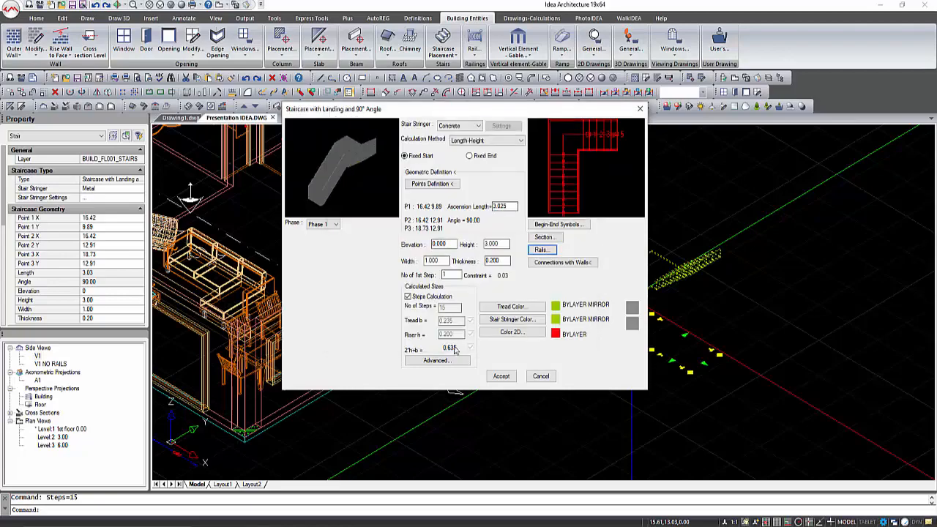
click(502, 377)
Step: Display the model in the Realistic visual style and view the staircase with its railings up close
scroll(621, 381, up, 2)
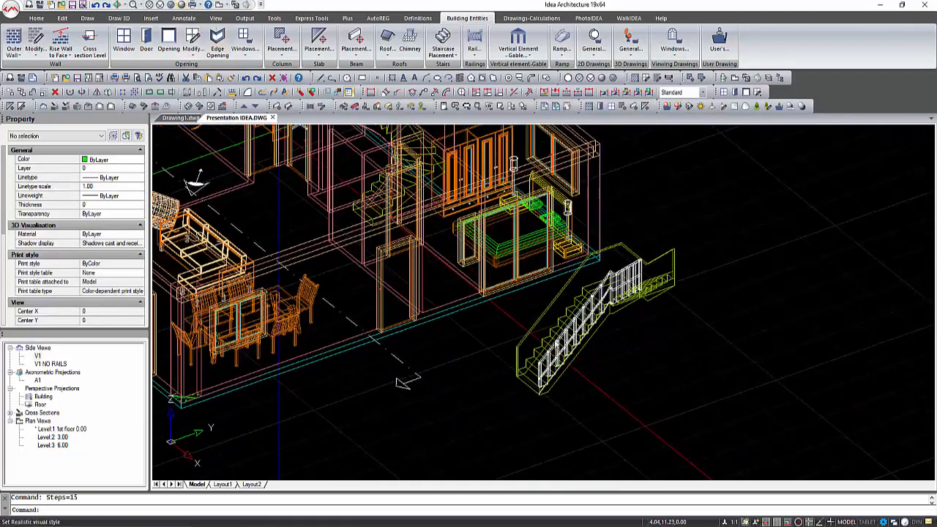
click(602, 77)
scroll(594, 342, up, 2)
mouse_move(634, 395)
shift+middle_down()
mouse_move(548, 388)
mouse_move(560, 391)
shift+middle_up()
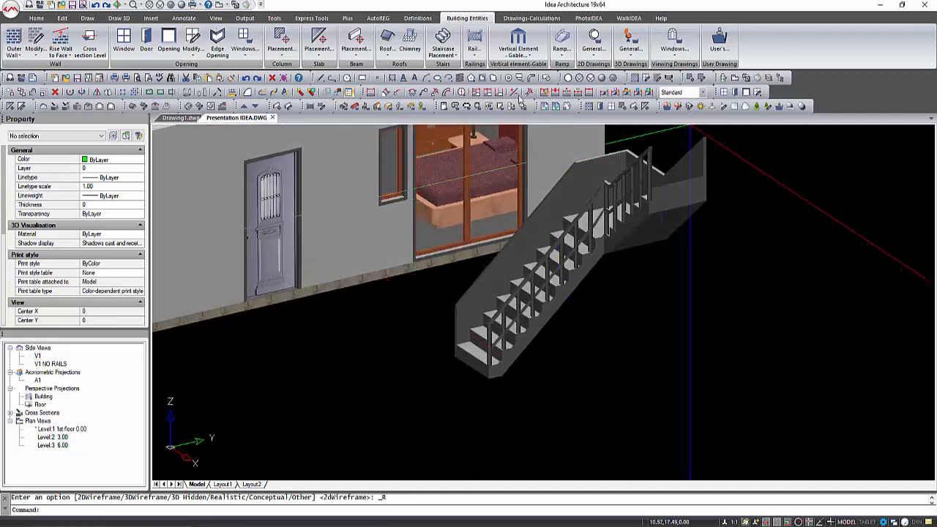
Step: Set the rendering background to solid white with red, green and blue at 1.00, and view the staircase in the Realistic style
click(588, 18)
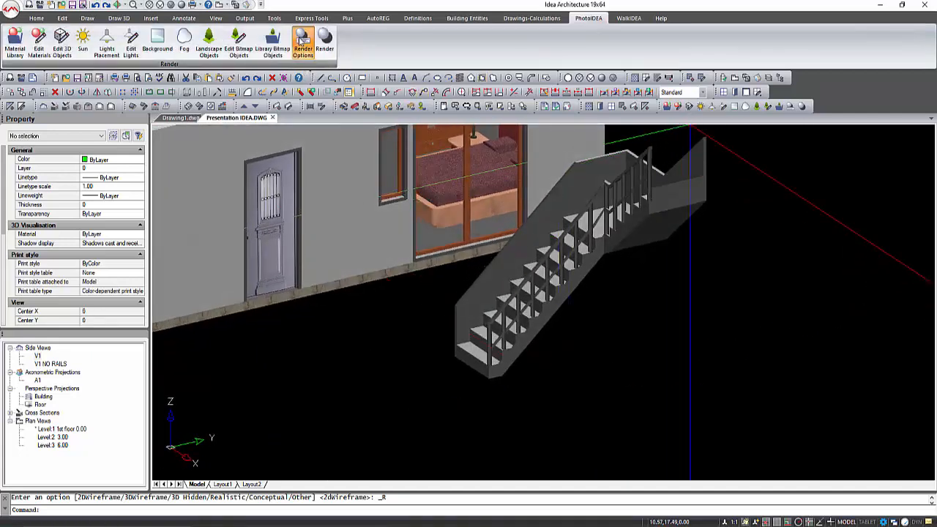
click(302, 41)
click(486, 170)
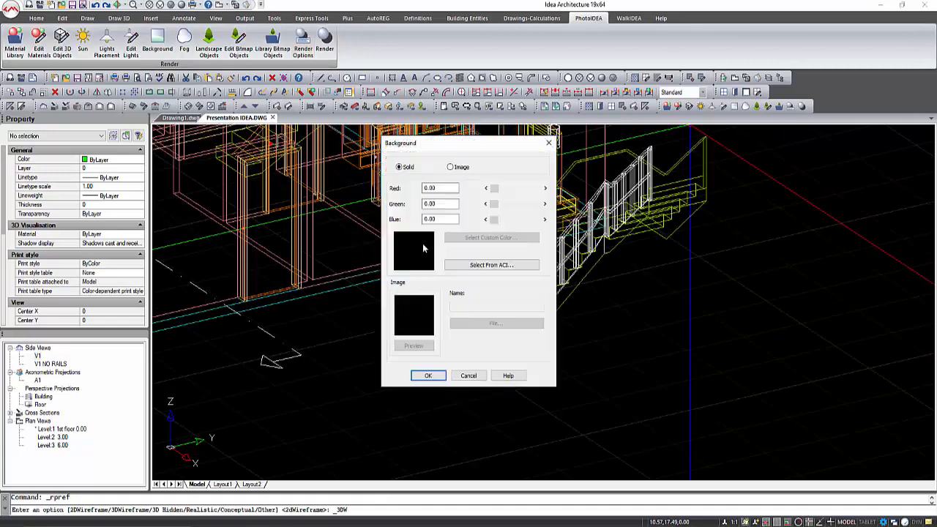
drag(493, 188, 550, 194)
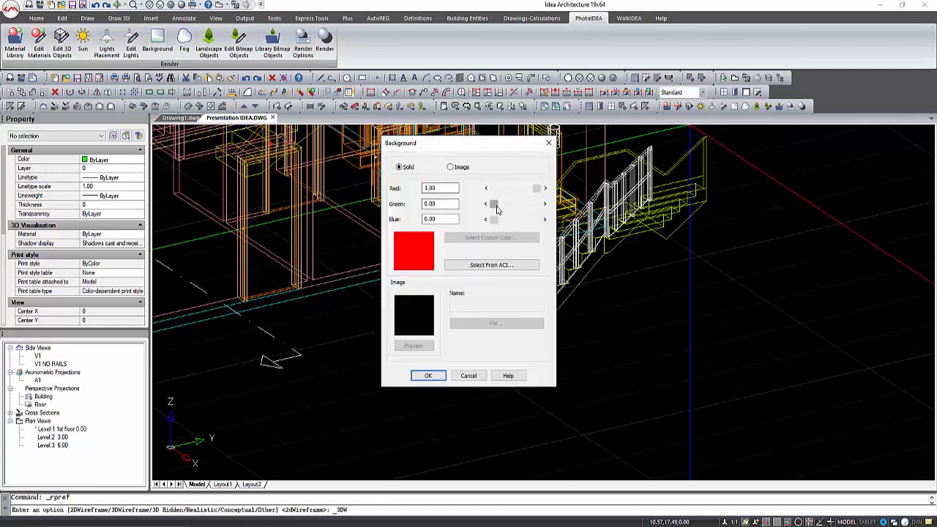
drag(496, 209, 542, 207)
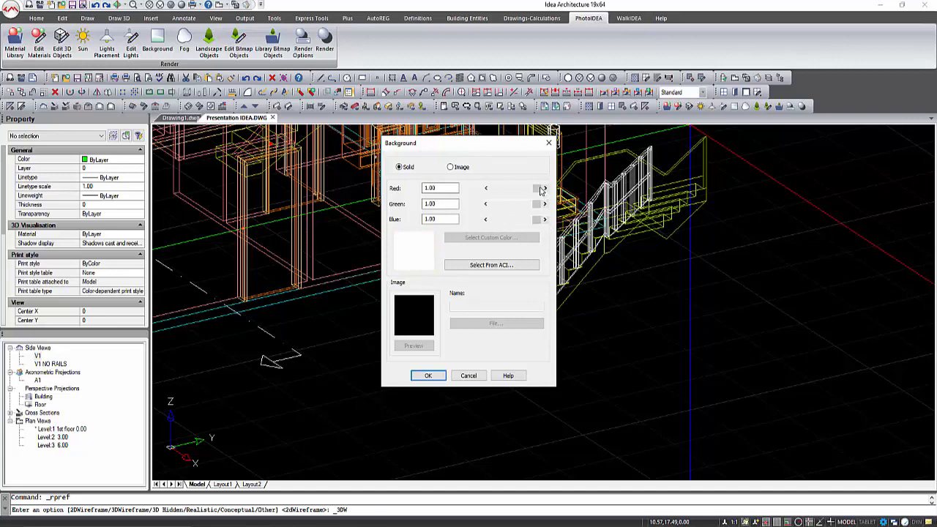
click(433, 376)
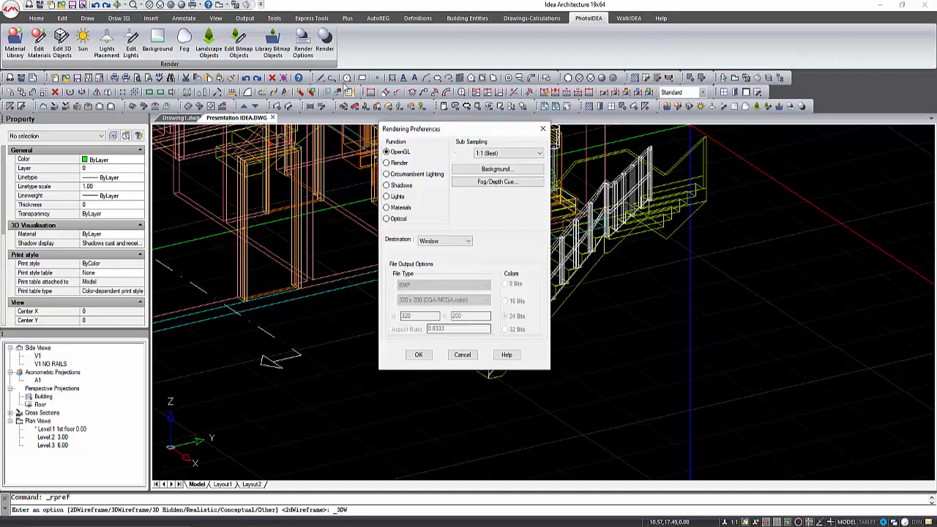
click(420, 355)
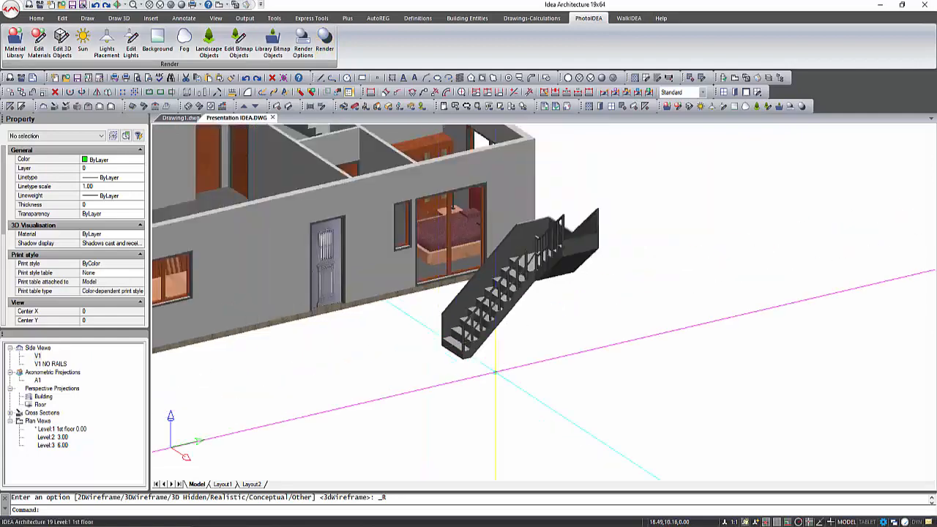
mouse_move(495, 372)
shift+middle_down()
mouse_move(512, 373)
mouse_move(470, 370)
mouse_move(498, 373)
shift+middle_up()
scroll(395, 368, down, 3)
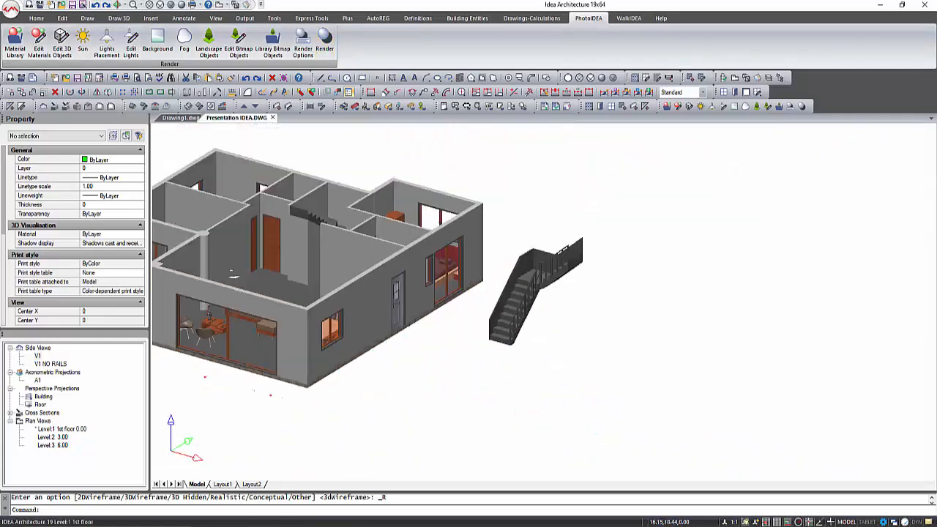
scroll(547, 264, up, 2)
scroll(559, 333, down, 1)
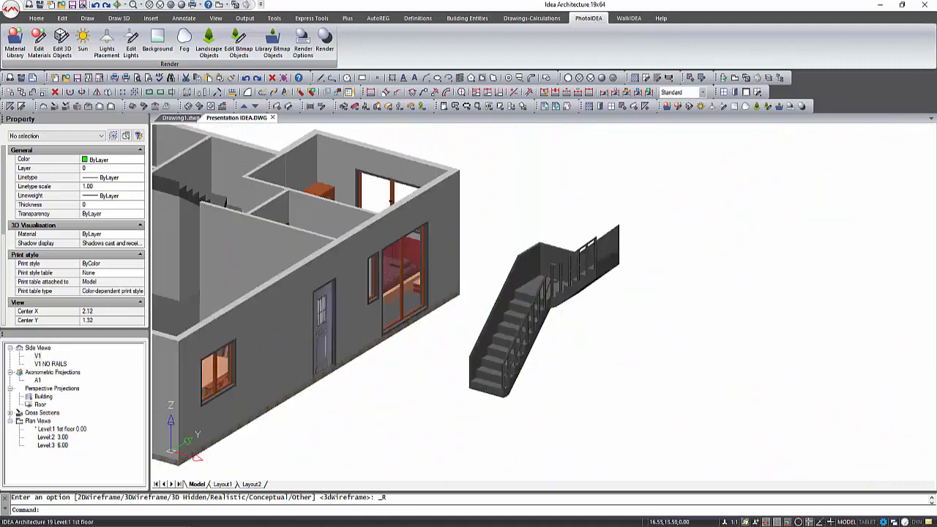
Step: Return from the 3D view of the landing staircase to the plan view of the 1st floor
shift+middle_drag(560, 357, 567, 359)
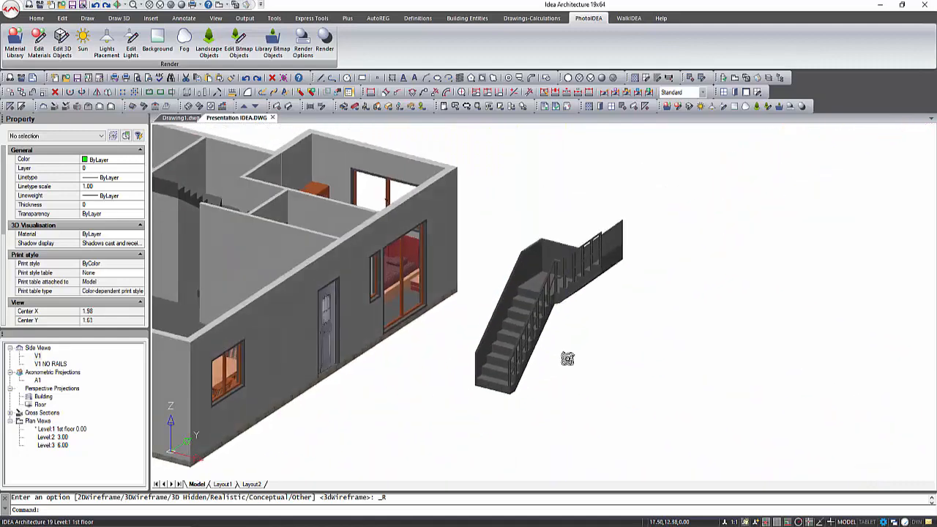
click(735, 78)
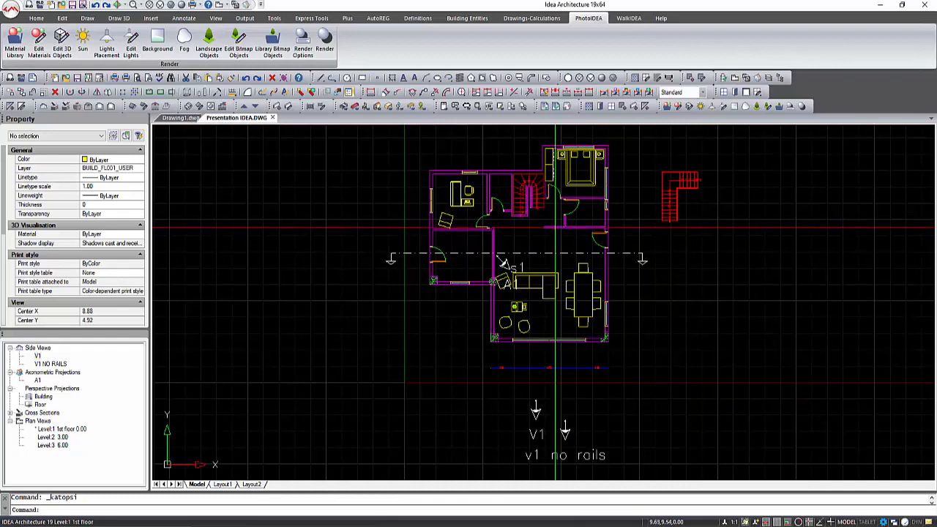
click(522, 19)
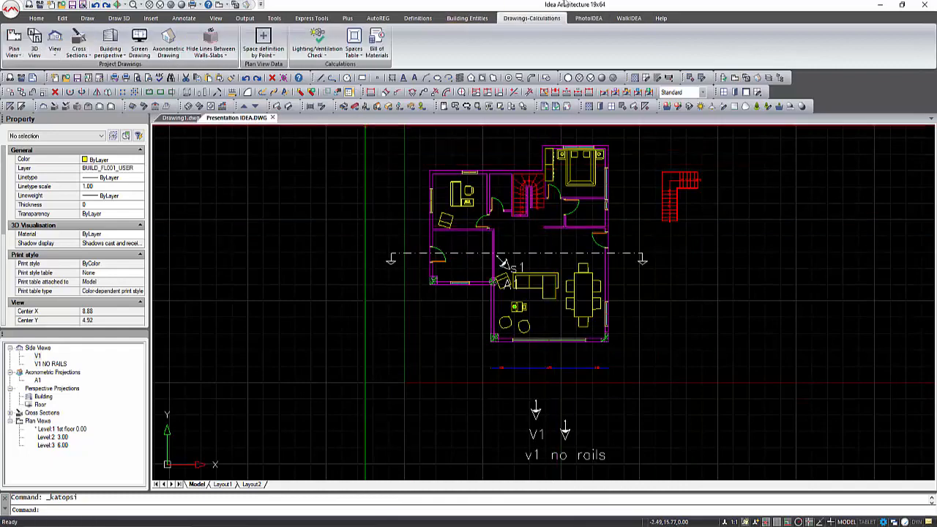
click(467, 18)
Step: Draw an S-shaped polyline about 11.2 m long in the empty area beside the house, with one straight segment followed by two arcs
scroll(473, 226, down, 2)
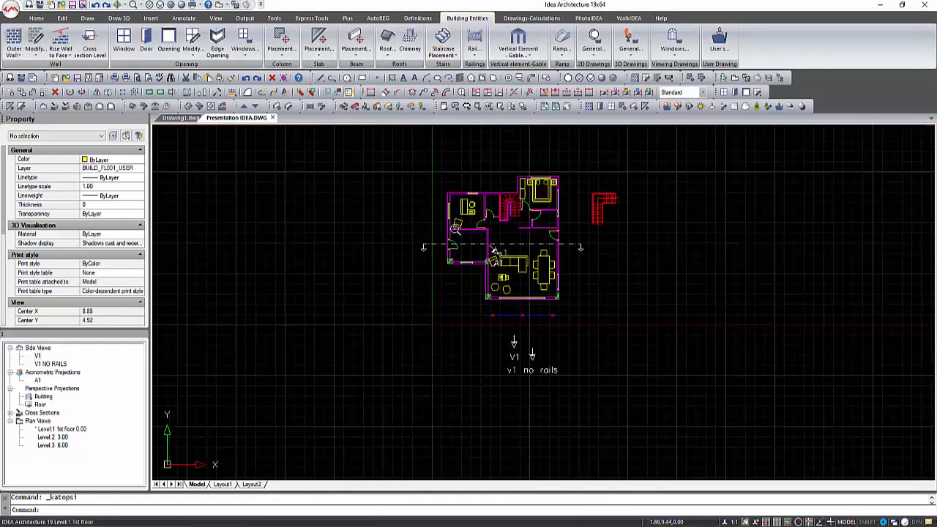
scroll(739, 197, up, 2)
click(331, 80)
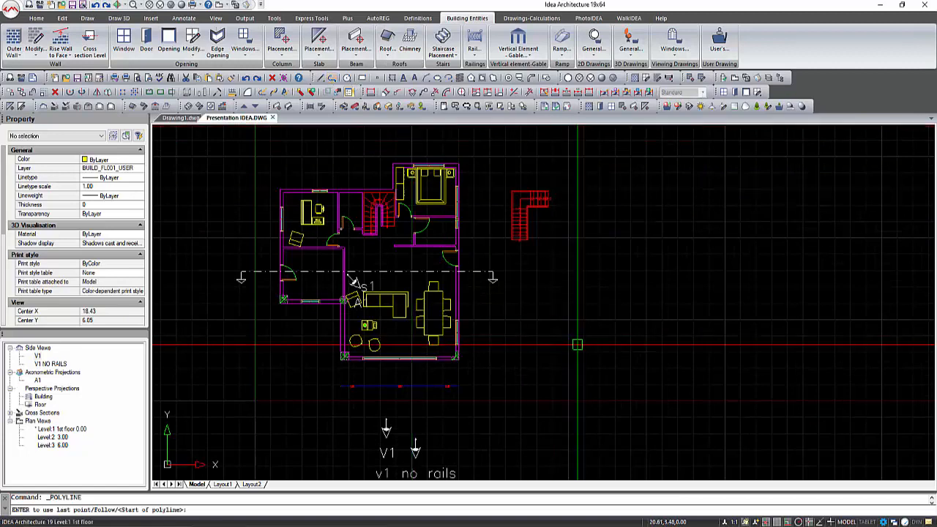
click(563, 336)
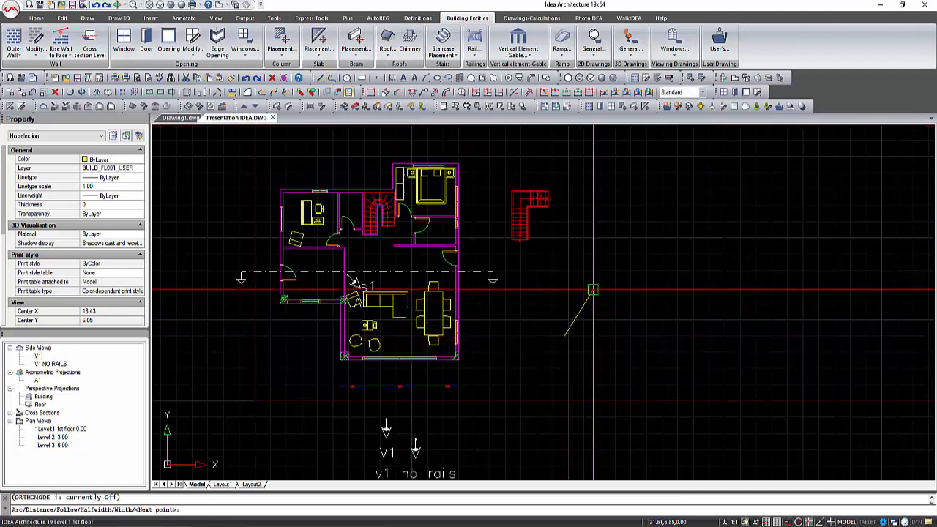
text(a)
key(Return)
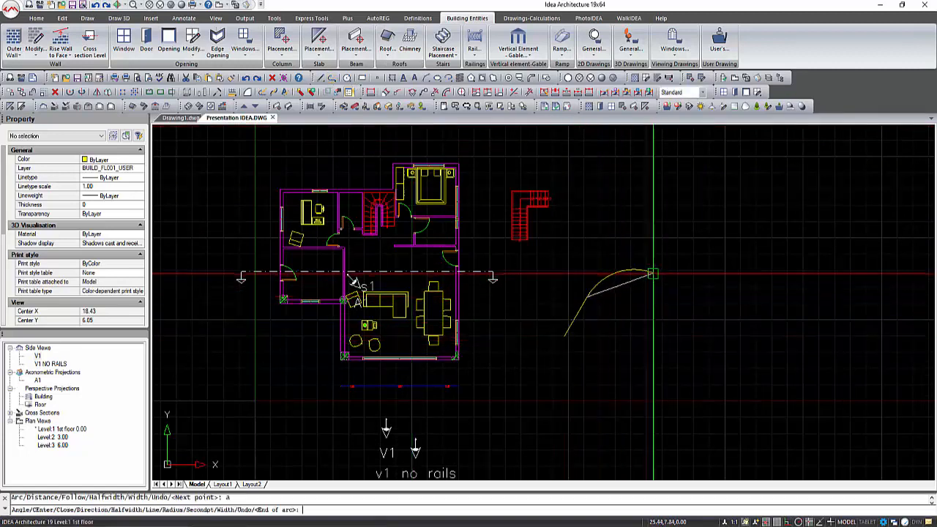
click(655, 274)
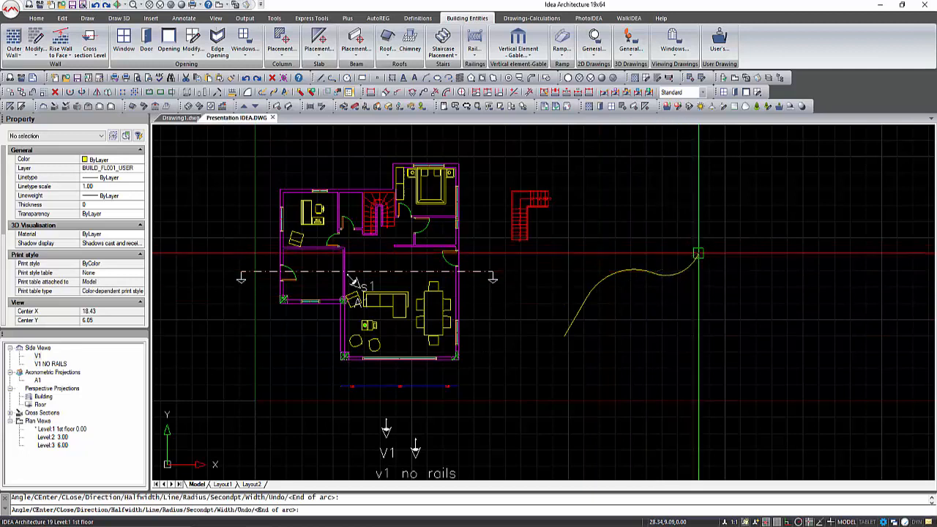
click(698, 253)
key(Return)
Step: Offset the S-shaped polyline by 0.8 to both sides
scroll(667, 334, up, 2)
click(661, 369)
click(567, 253)
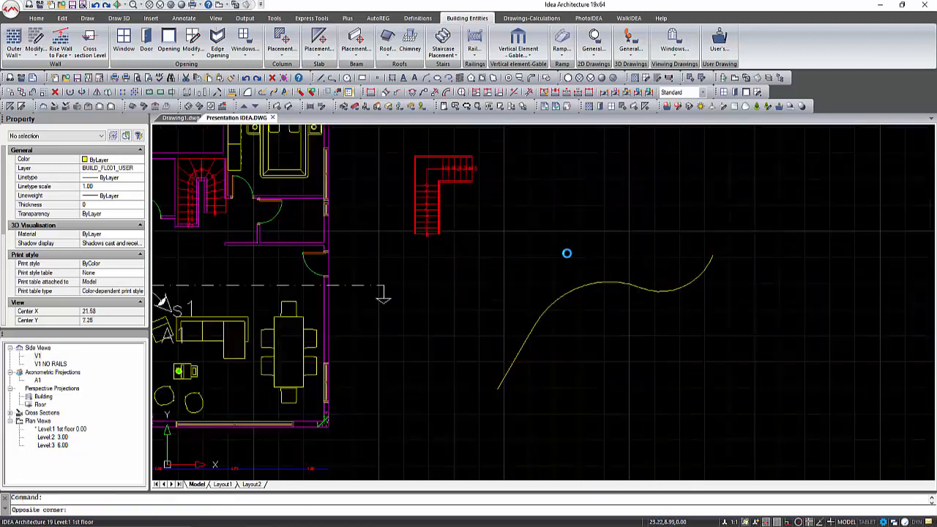
click(108, 92)
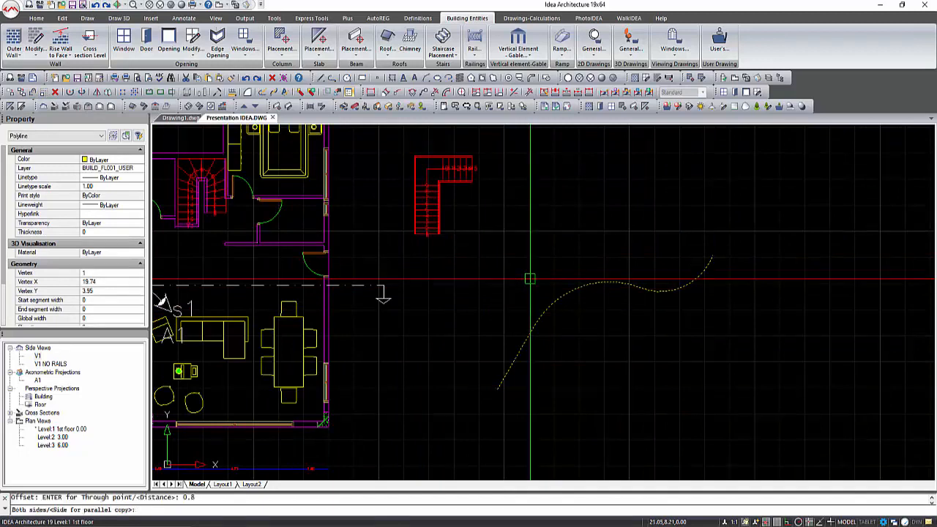
text(b)
key(Return)
Step: Place a Free Route staircase with the middle curve as ascension line, the two offset curves as outlines, and a height of 4.000
click(454, 47)
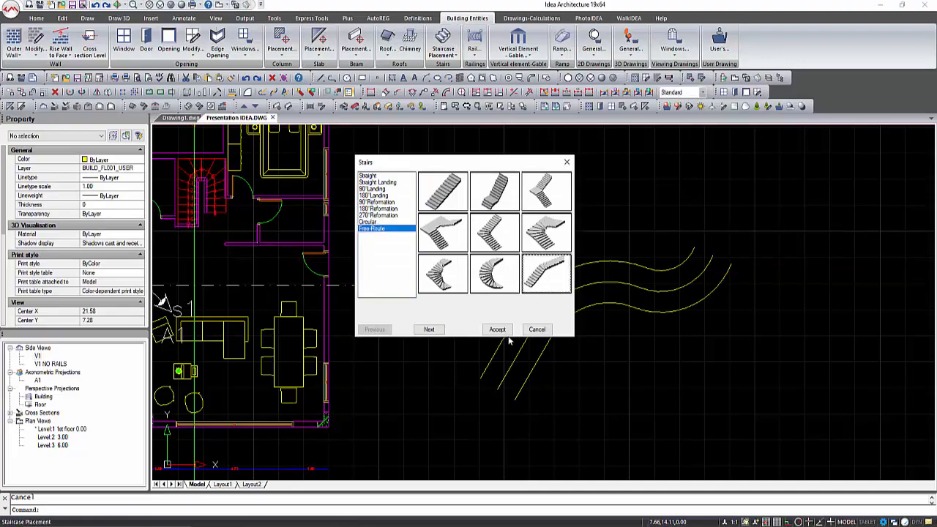
click(503, 330)
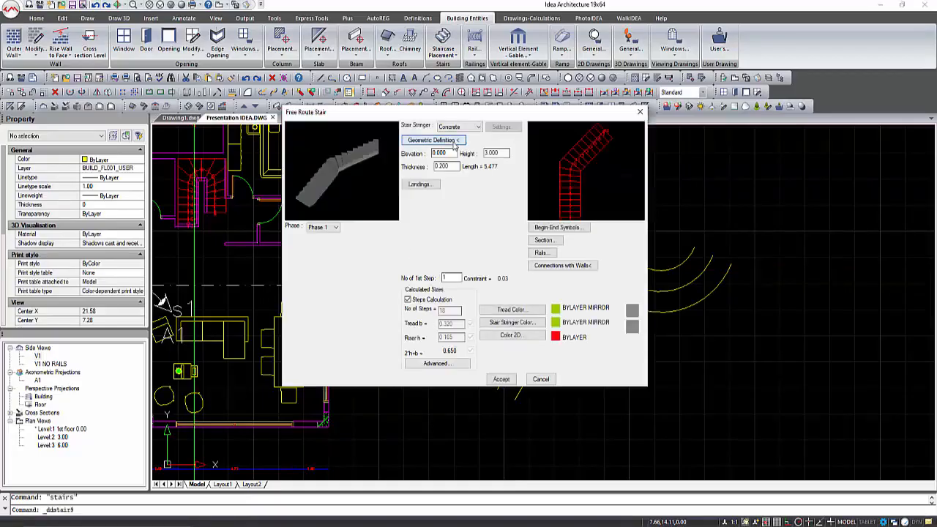
click(453, 141)
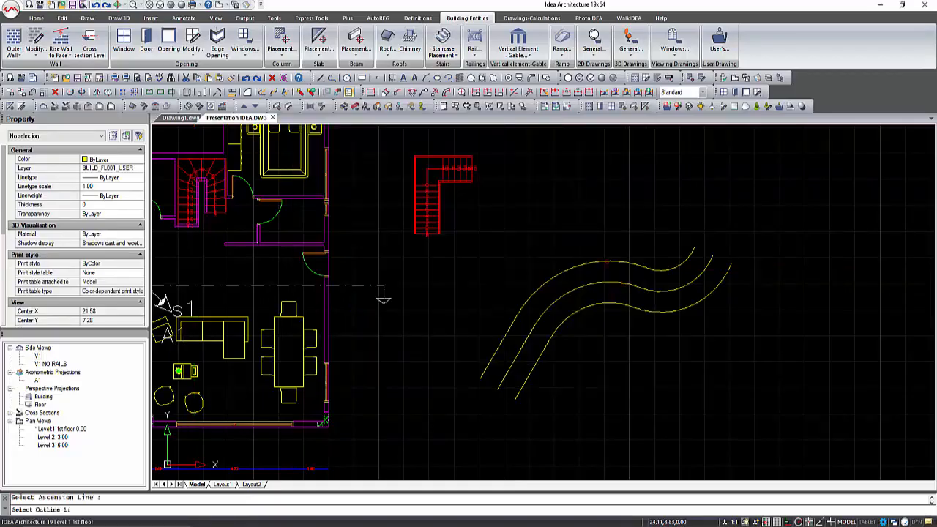
click(599, 305)
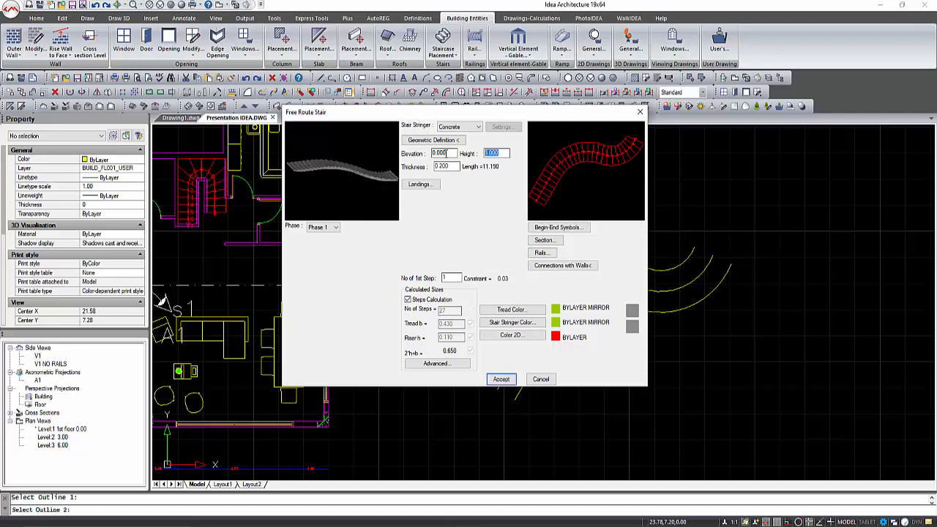
click(514, 380)
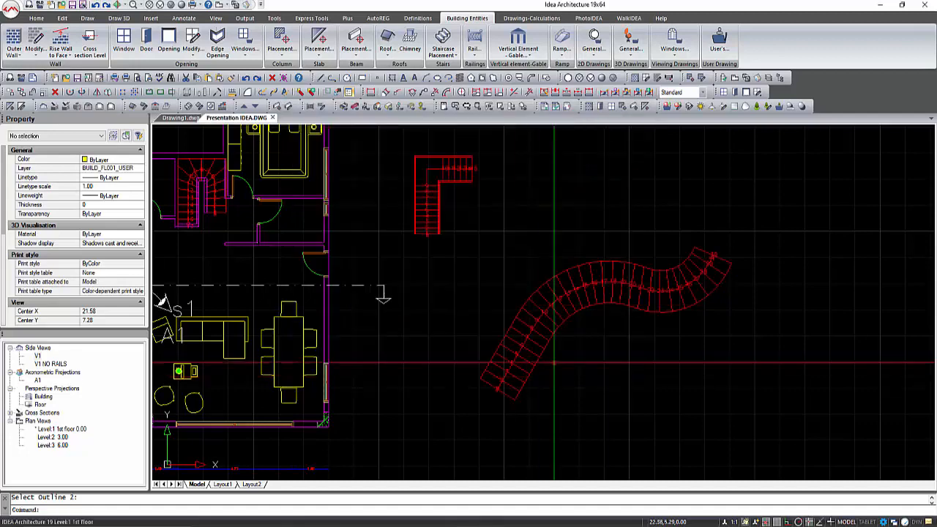
Step: Show the model in 3D in the Realistic style and view the curved staircase from its lower end
click(745, 77)
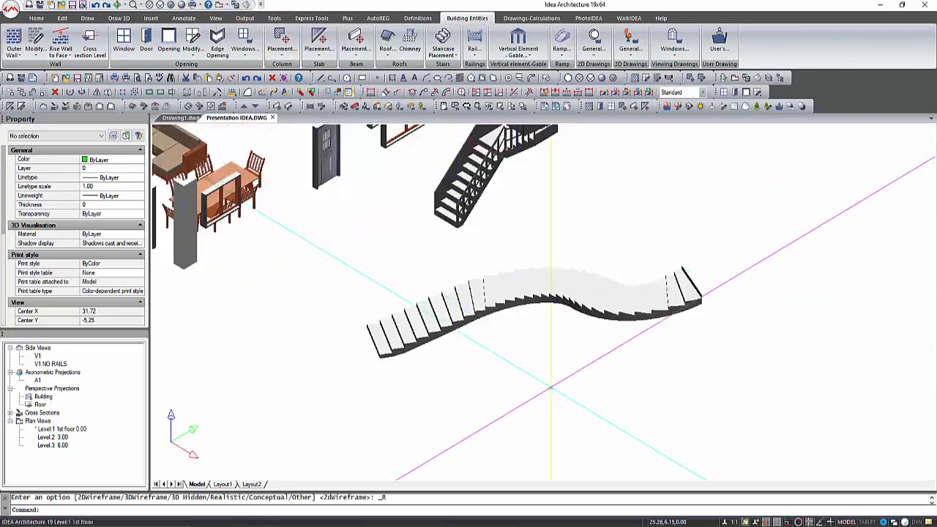
shift+middle_drag(549, 388, 608, 381)
scroll(483, 358, down, 2)
scroll(569, 291, up, 2)
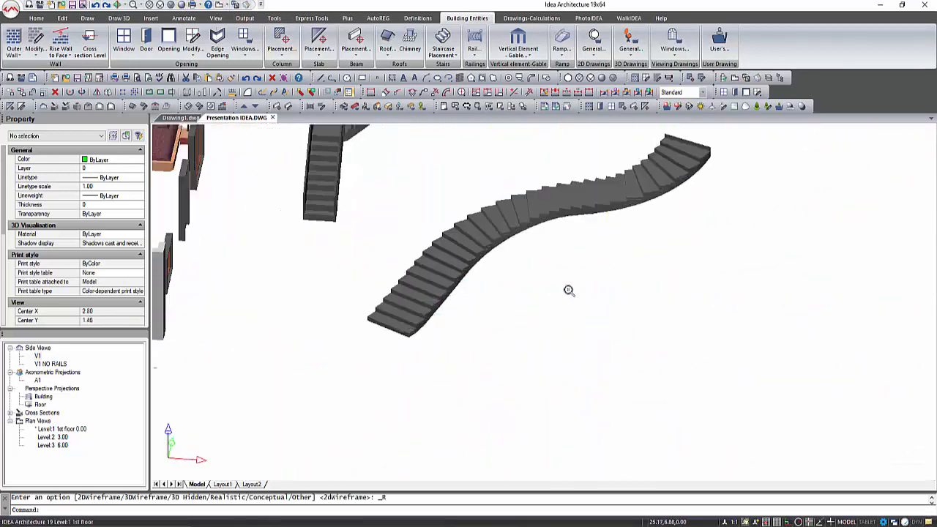
Step: Give the curved staircase a Low Wall on its left outline and a Rail on its right outline
double_click(491, 244)
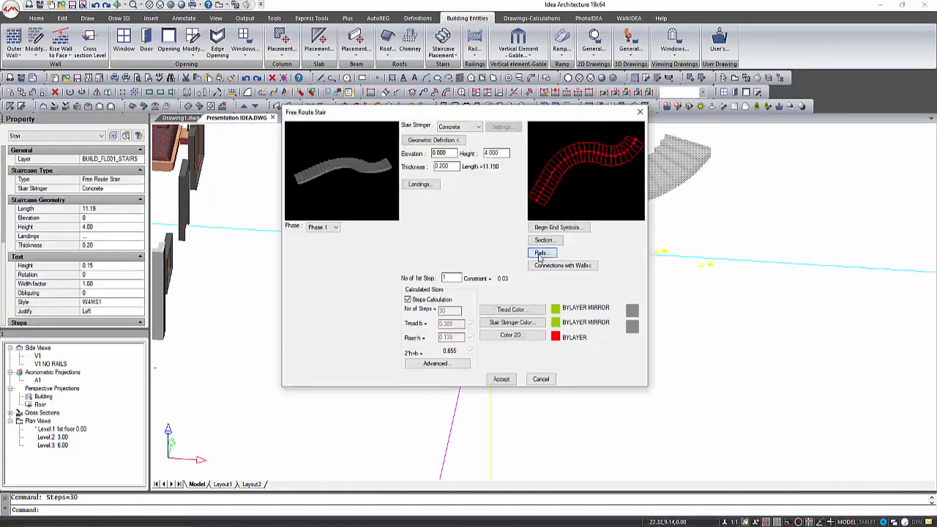
click(540, 253)
click(360, 253)
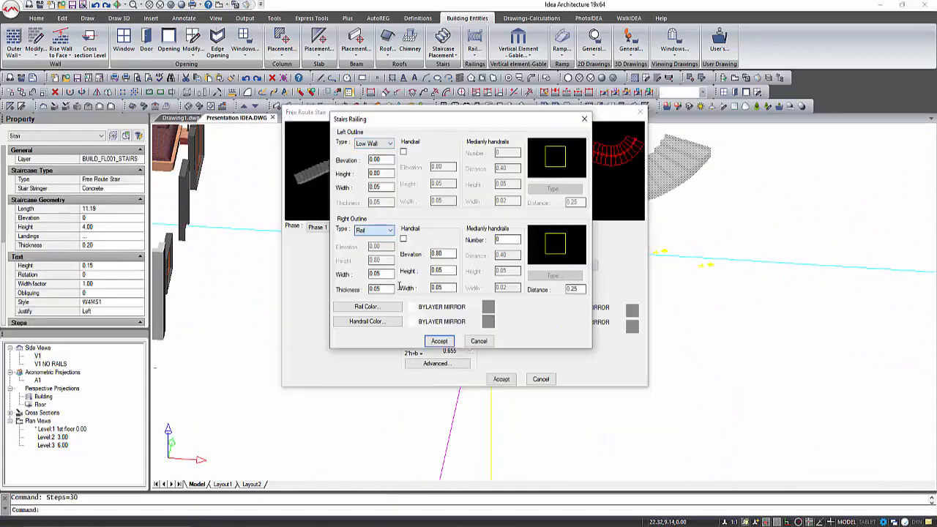
click(439, 340)
click(501, 379)
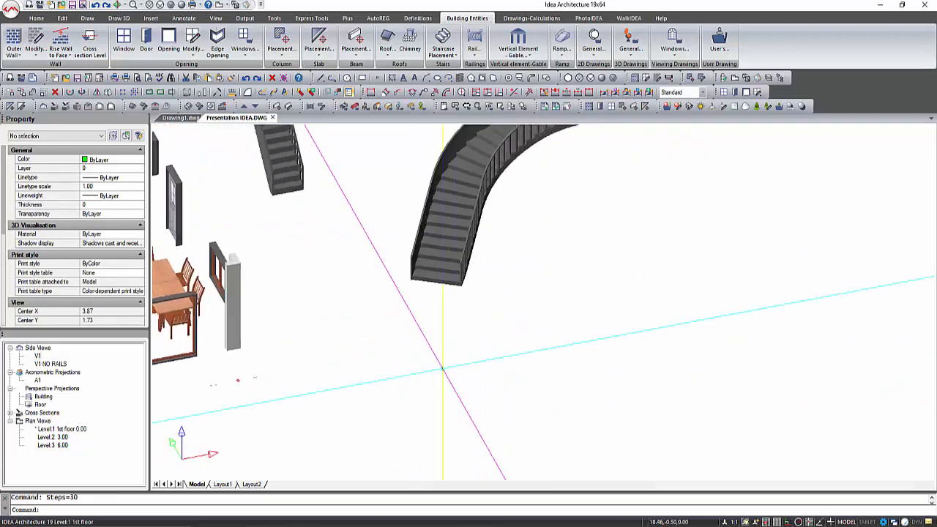
Step: Add landings to the curved staircase: 1.00 long after 3 steps, 1.20 long after 4 more, and 1.20 long after another 3
double_click(422, 210)
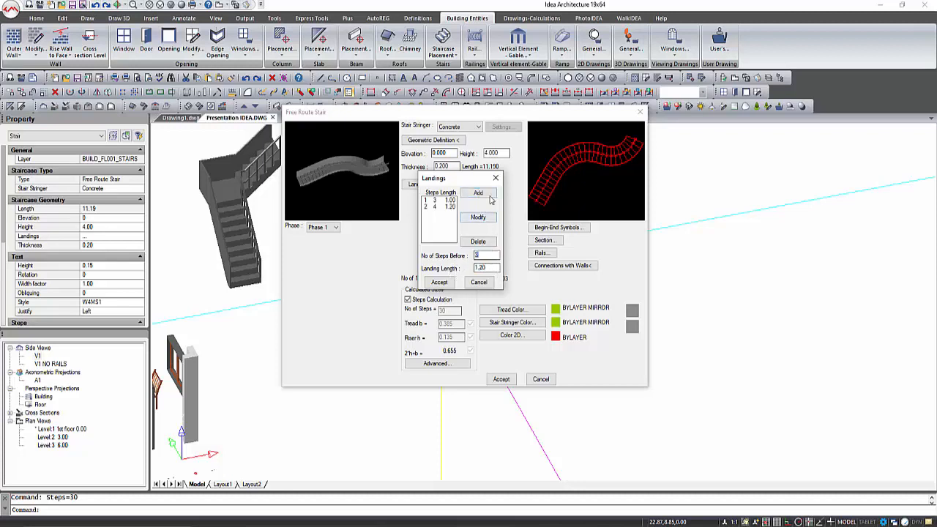
click(441, 283)
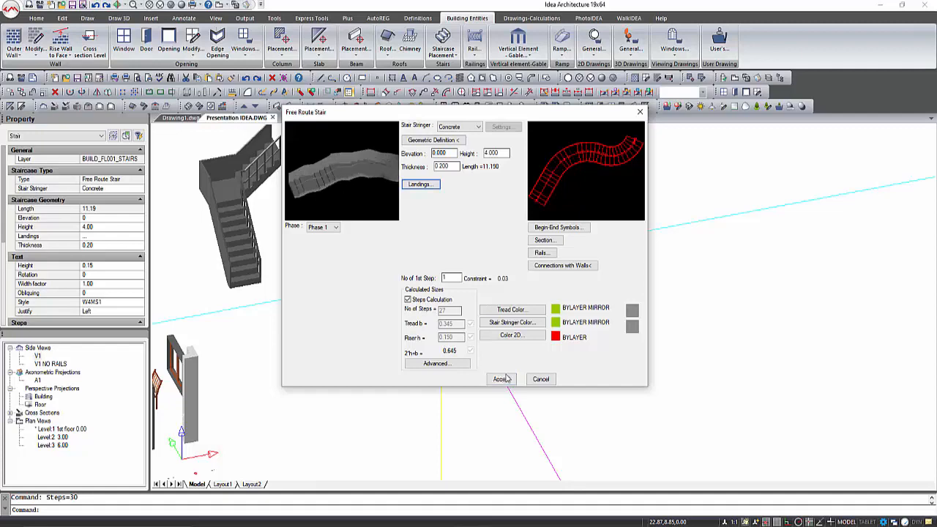
click(500, 379)
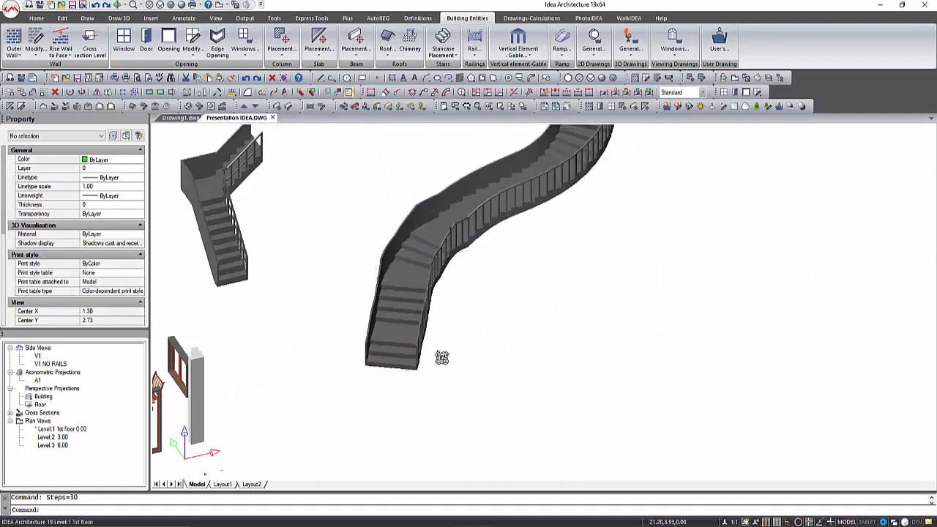
shift+middle_drag(442, 358, 434, 356)
scroll(412, 308, up, 2)
scroll(453, 422, down, 1)
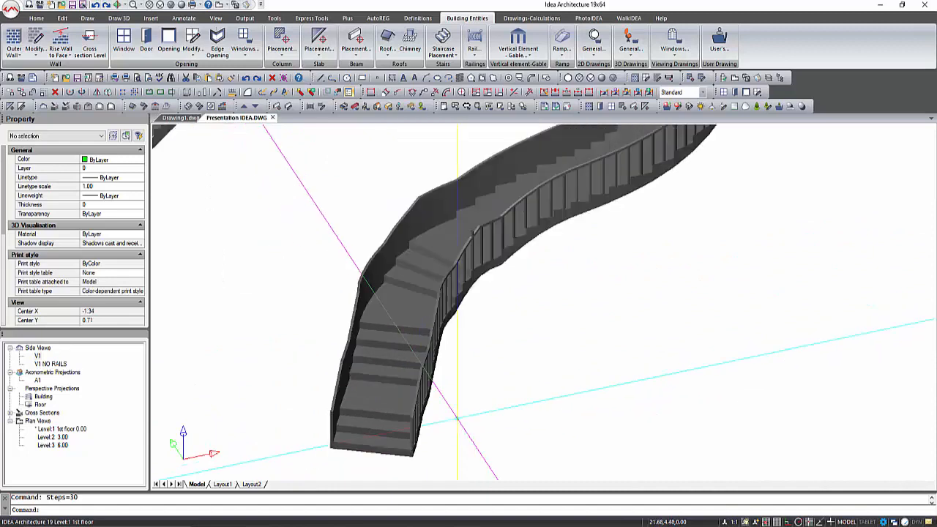
mouse_move(456, 419)
shift+middle_down()
mouse_move(461, 410)
mouse_move(433, 416)
mouse_move(440, 421)
shift+middle_up()
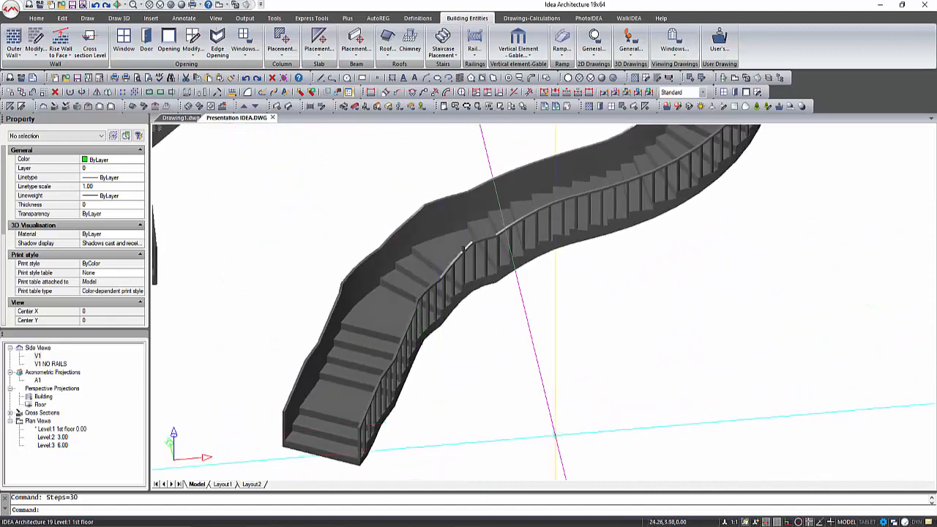
Step: Save the drawing in plan view and switch to plan Level:2 3.00
click(735, 78)
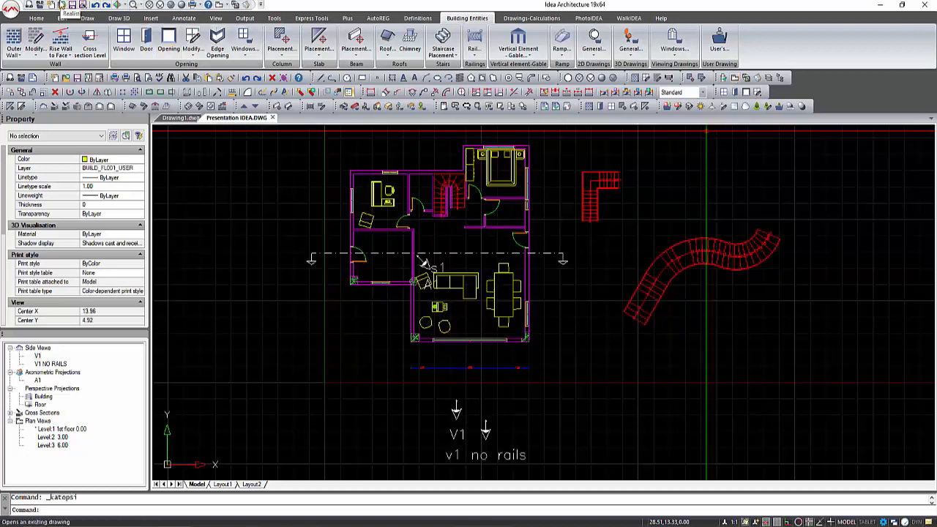
click(72, 5)
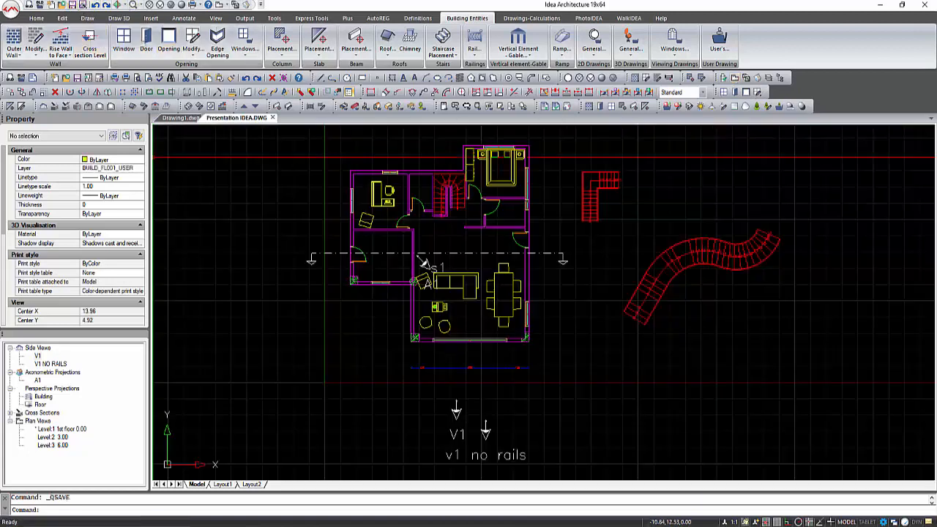
double_click(52, 437)
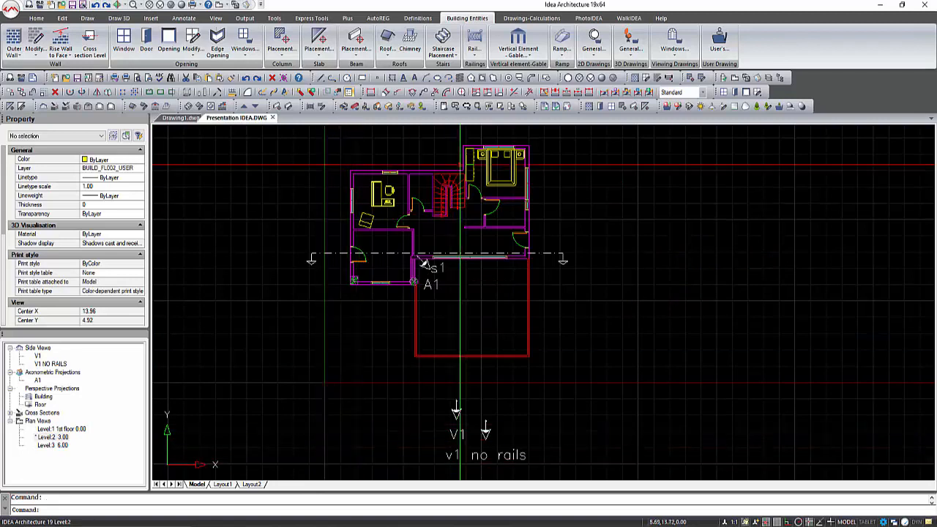
Step: Place a two-sided roof over Level 2 by defining three outline points around the house, snapping the second perpendicular to the west wall
click(387, 42)
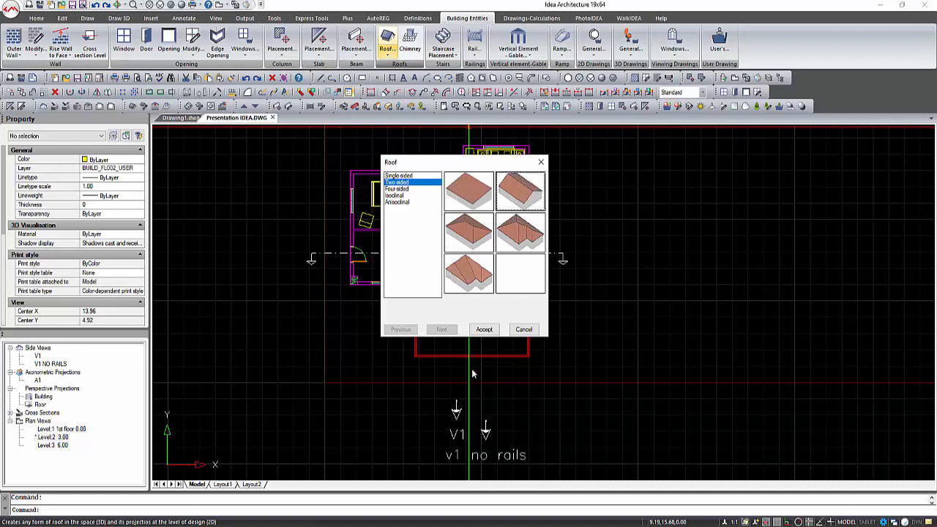
click(483, 329)
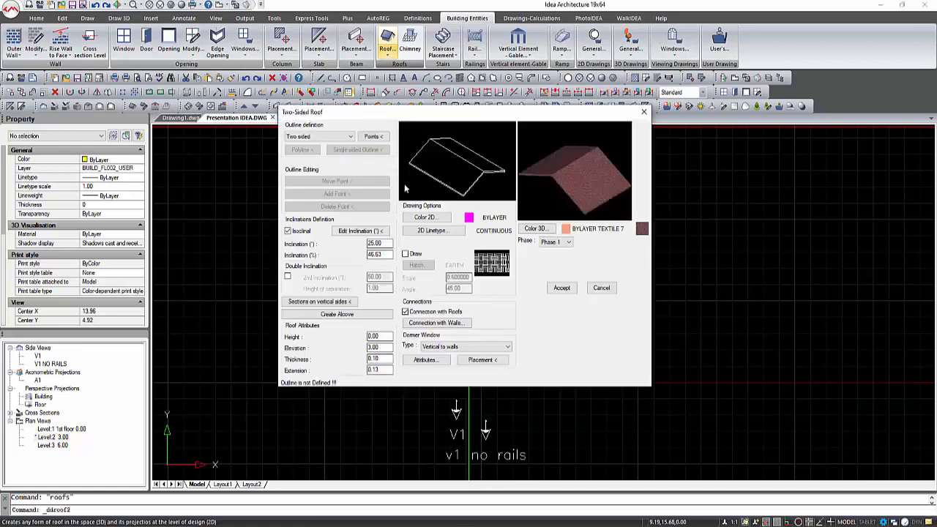
click(373, 136)
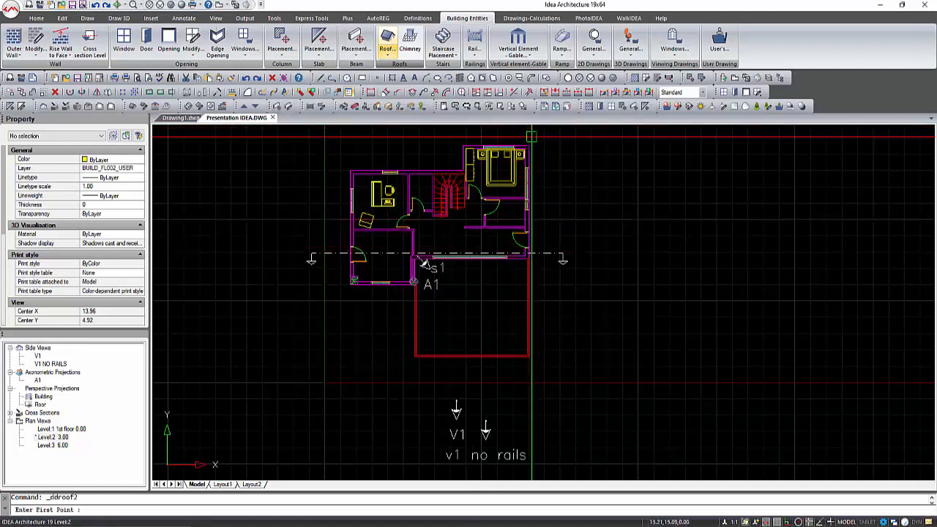
shift+right_click(339, 146)
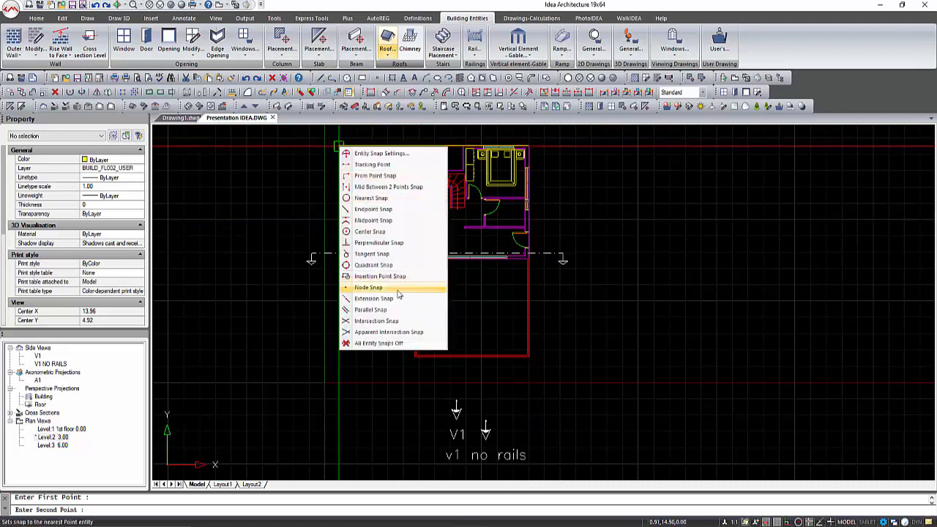
click(379, 243)
click(351, 243)
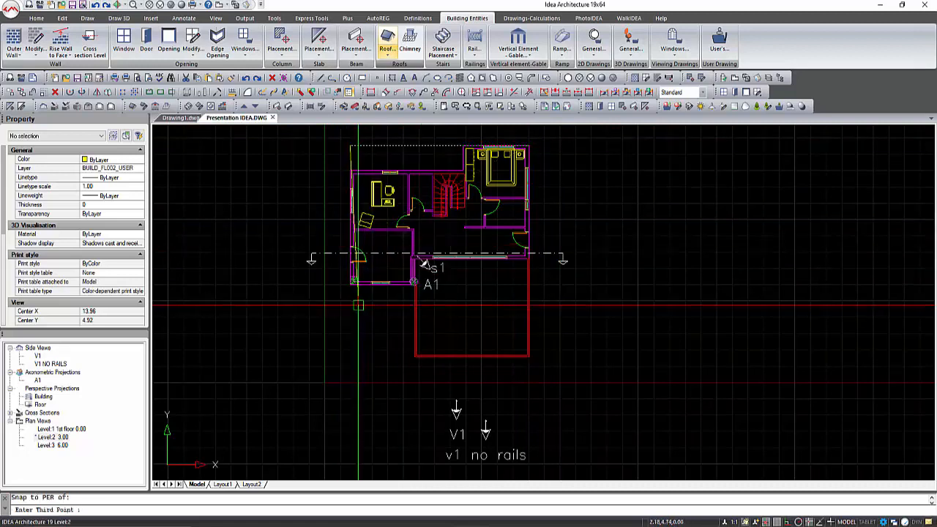
click(334, 369)
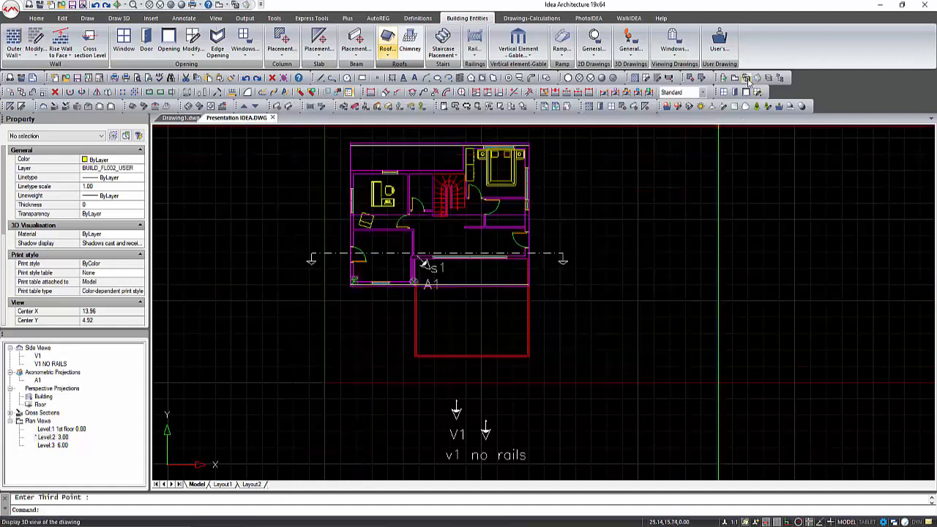
Step: Show Level 2 in 3D in the Realistic style and view the new roof from outside the house
click(746, 79)
click(758, 79)
scroll(722, 230, up, 2)
click(602, 79)
mouse_move(570, 417)
shift+middle_down()
mouse_move(495, 370)
mouse_move(294, 352)
mouse_move(554, 347)
mouse_move(537, 368)
mouse_move(457, 368)
shift+middle_up()
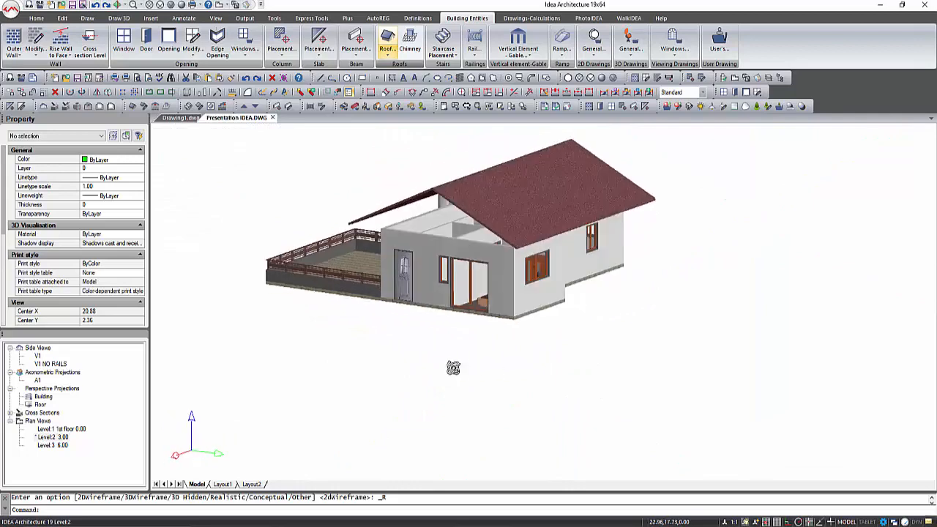
Step: Connect the Level 2 walls, outer and inner, to the two-sided roof so they extend up to its slopes
scroll(530, 326, up, 3)
click(341, 176)
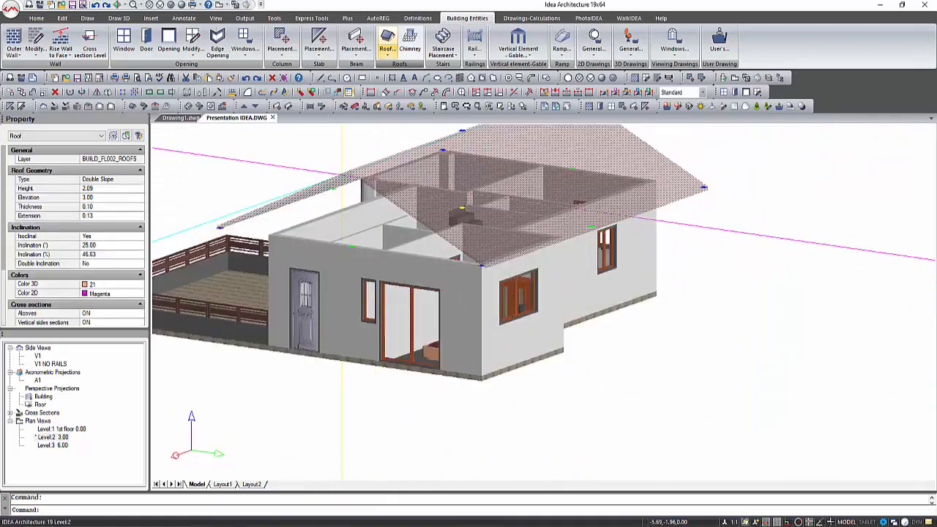
double_click(342, 177)
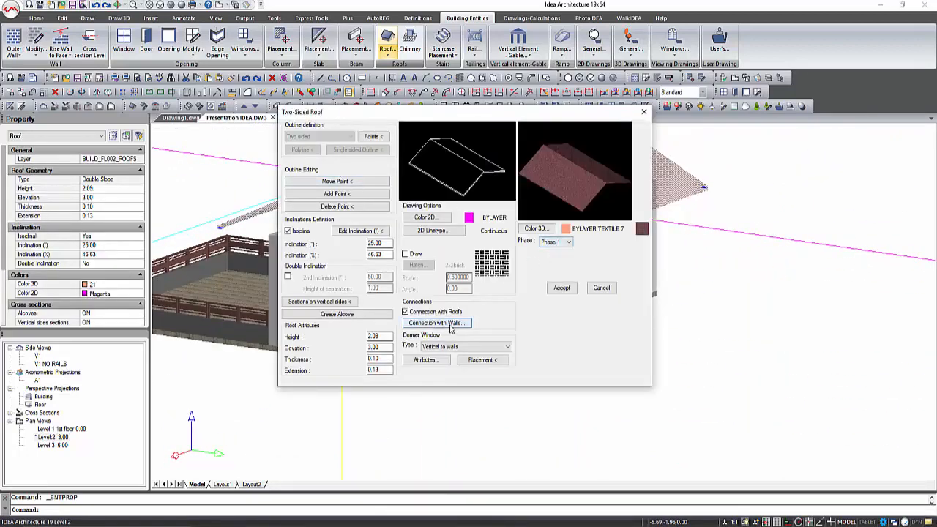
click(436, 322)
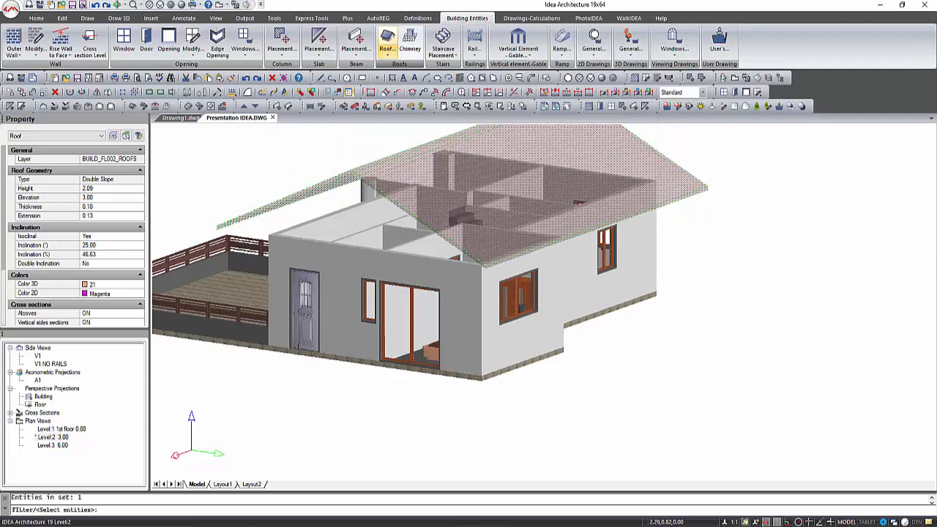
click(560, 273)
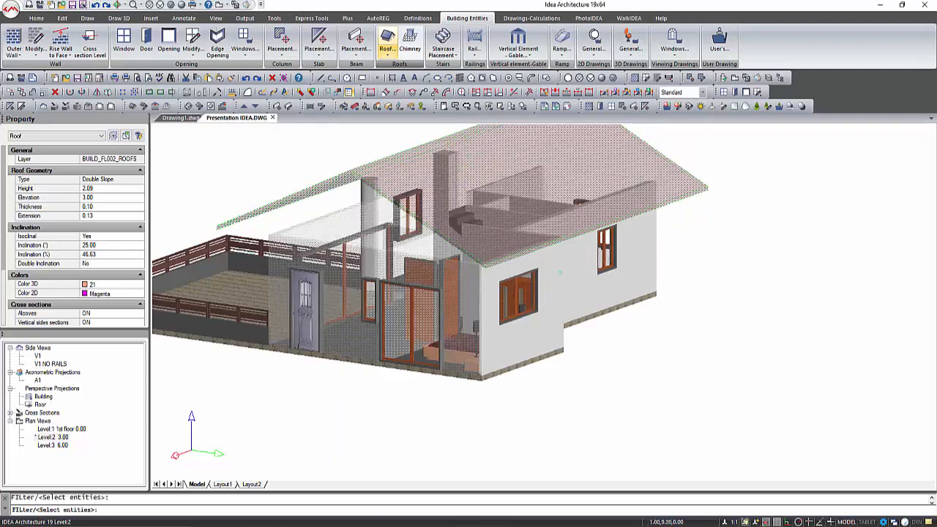
click(598, 337)
click(497, 222)
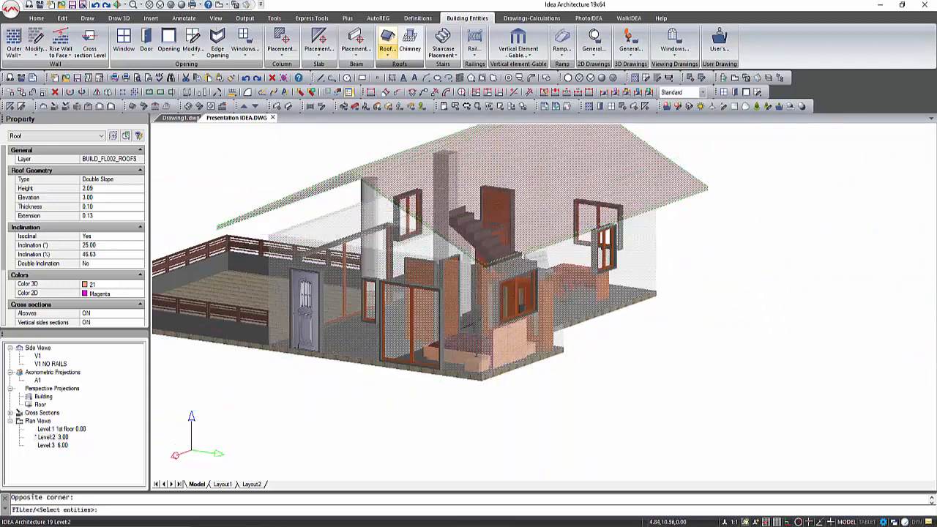
key(Return)
click(560, 287)
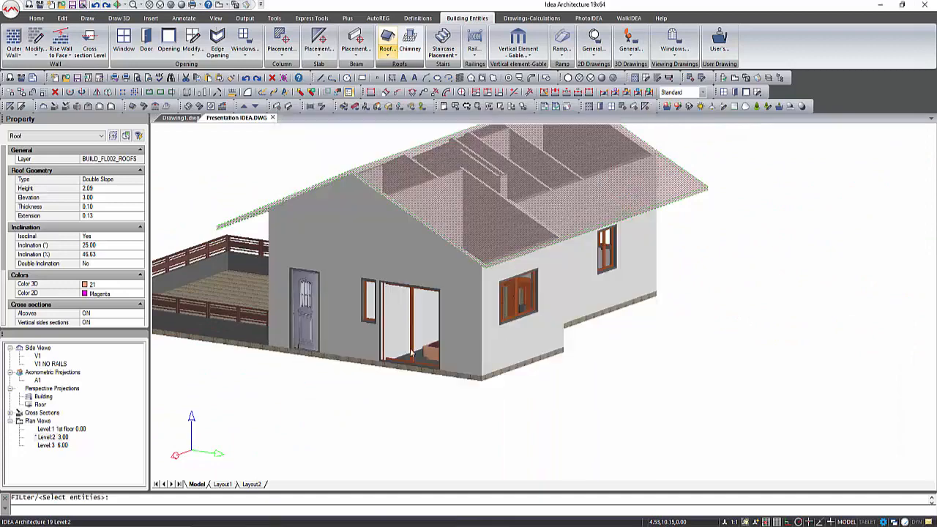
mouse_move(379, 378)
shift+middle_down()
mouse_move(415, 376)
mouse_move(315, 349)
mouse_move(556, 366)
mouse_move(434, 381)
mouse_move(455, 377)
shift+middle_up()
Step: Display axonometric projection A1 of the whole building in the Realistic style and view the balcony side
click(38, 380)
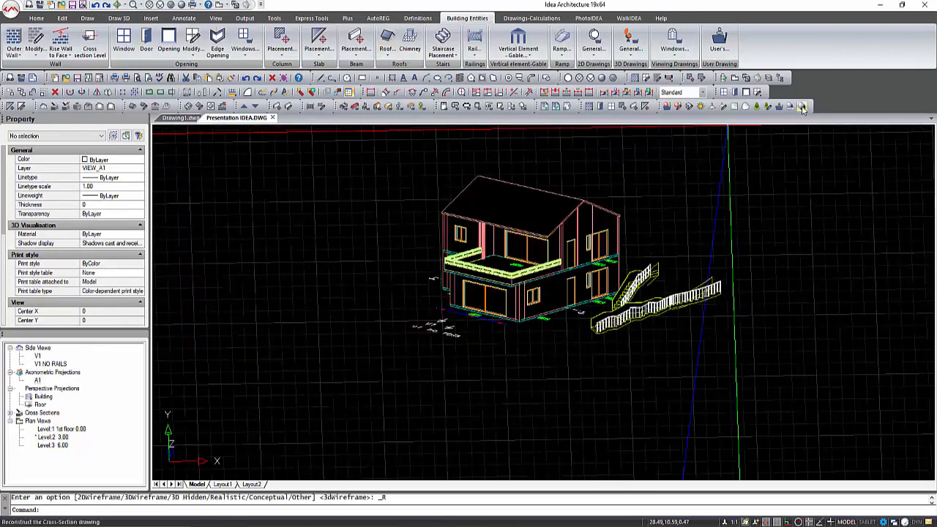
scroll(566, 259, up, 4)
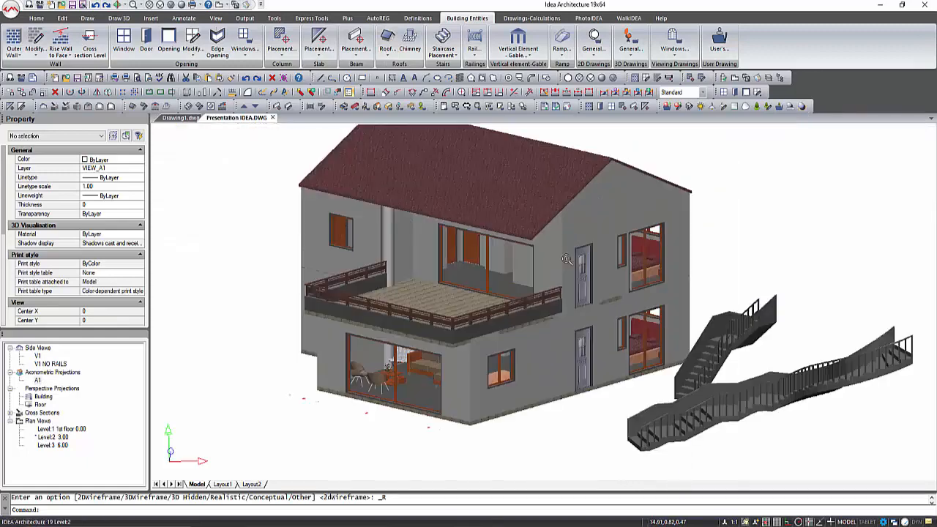
shift+middle_drag(446, 459, 428, 450)
Step: Delete the two freestanding staircases beside the house
click(799, 417)
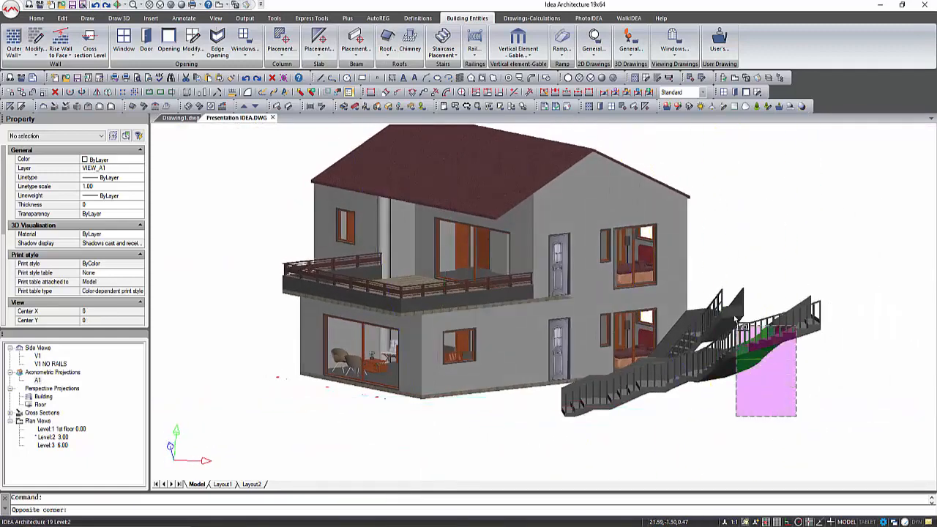
click(727, 309)
key(Delete)
shift+middle_drag(556, 430, 592, 433)
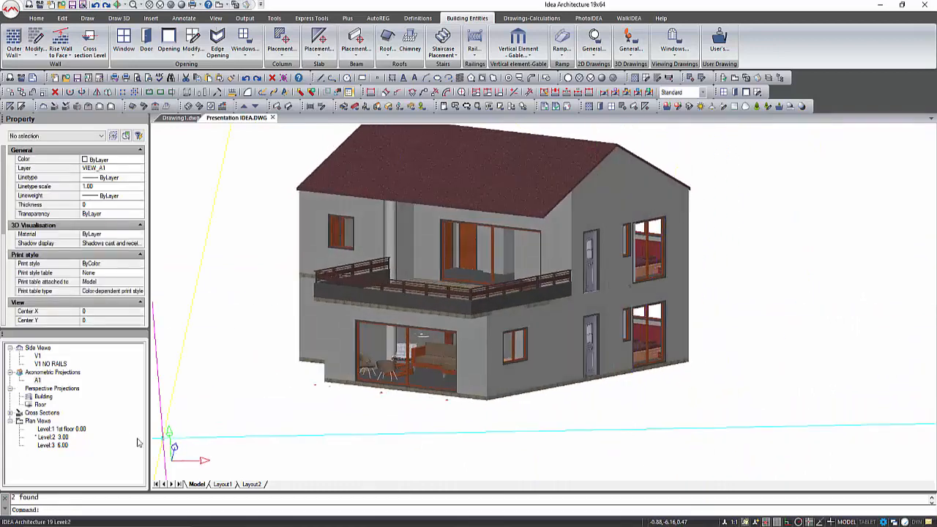
Step: In plan Level:1 1st floor 0.00, draw a large rectangle around the house and its view markers as the ground outline
double_click(58, 429)
scroll(247, 415, down, 3)
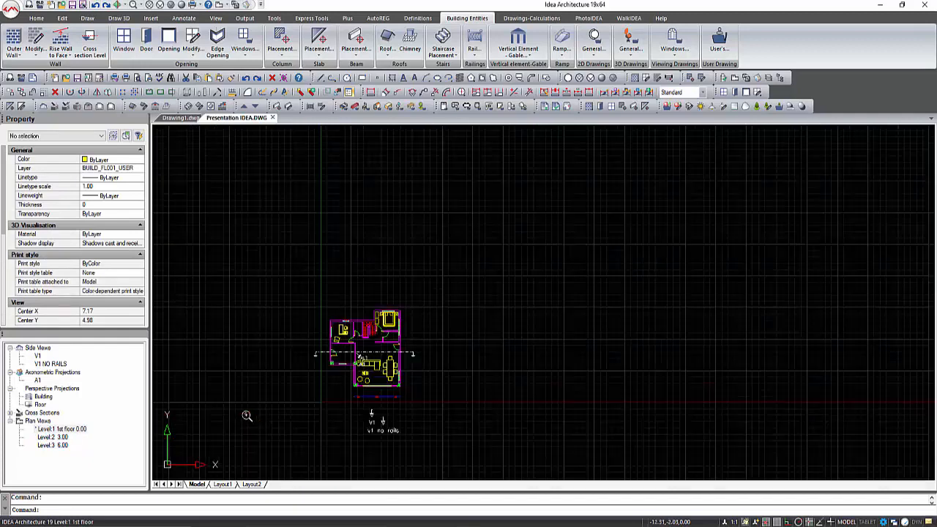
scroll(246, 416, up, 2)
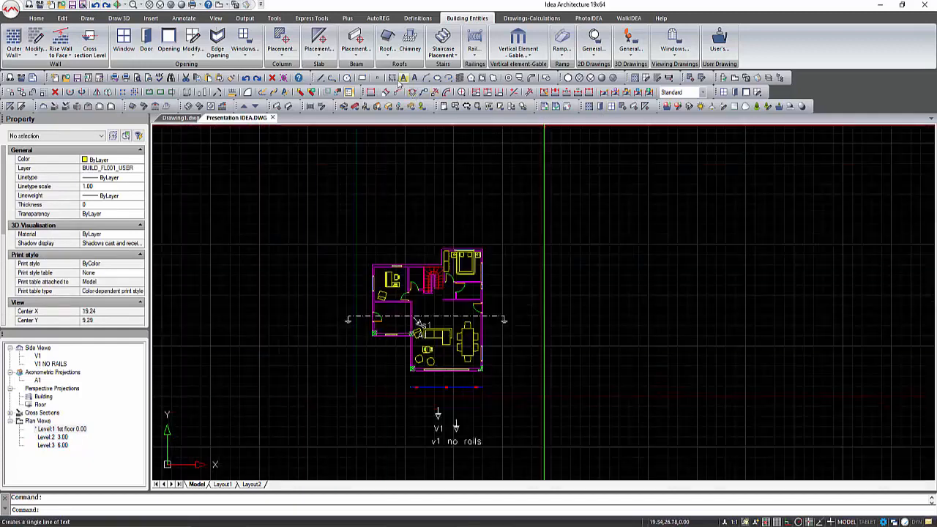
click(361, 81)
click(279, 191)
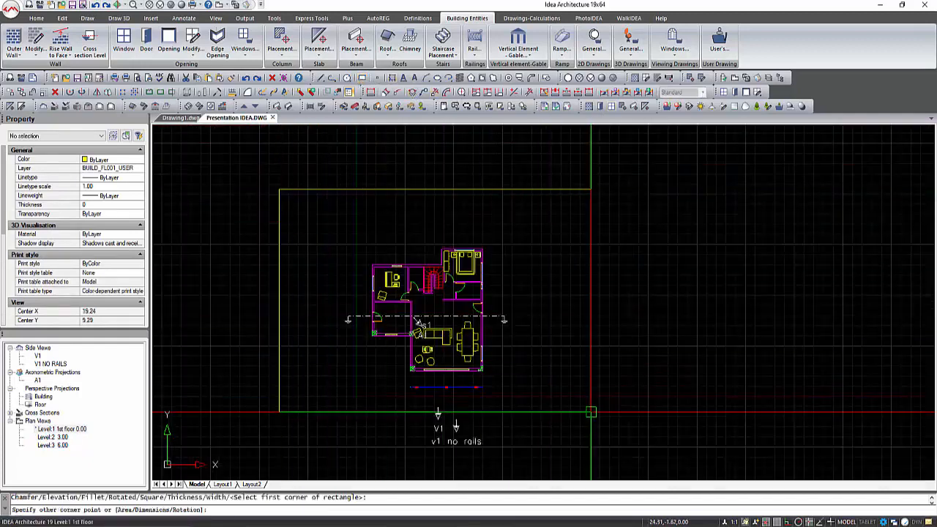
click(598, 454)
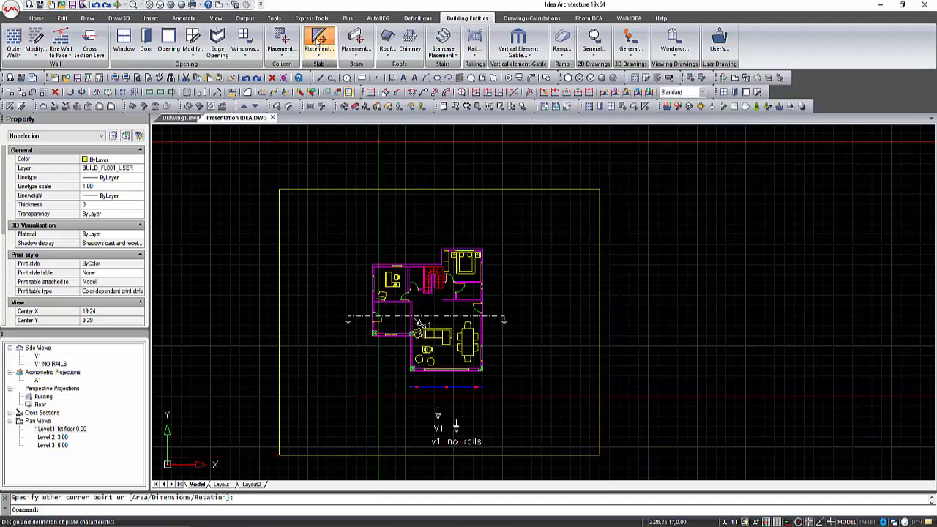
Step: Create a ground slab from the rectangle's polyline with elevation -0.14 and thickness 0.10
click(318, 40)
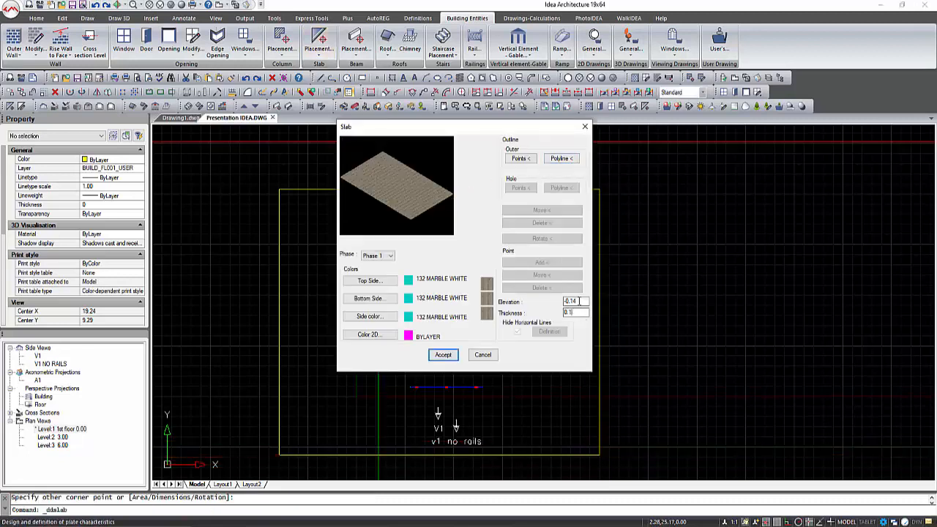
click(571, 158)
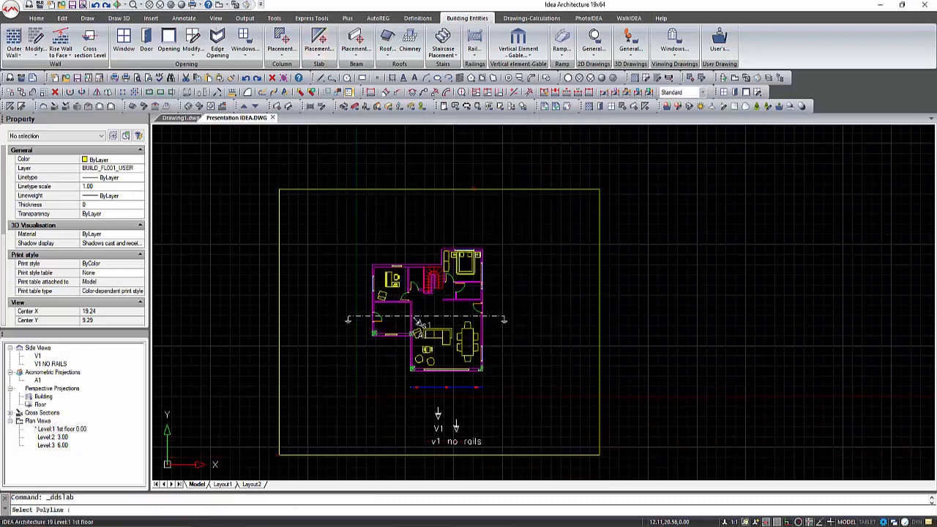
click(475, 191)
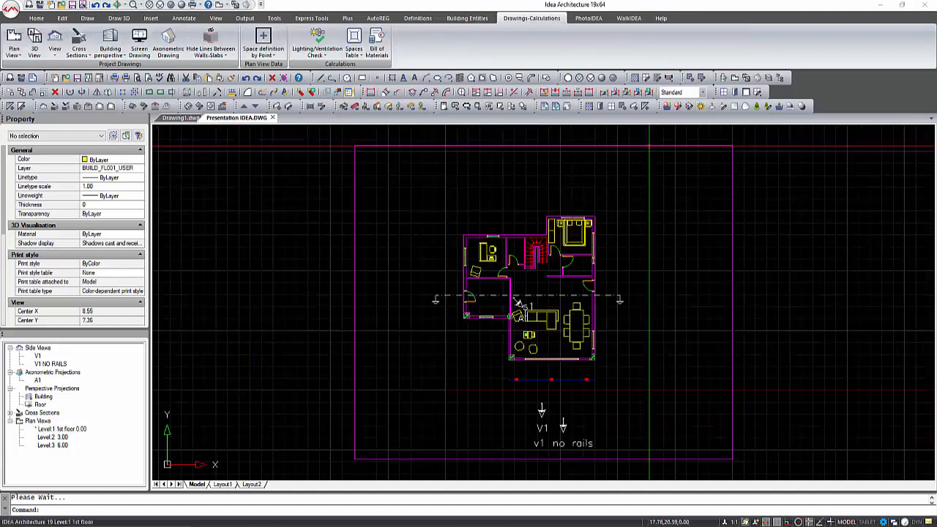
Step: Set the ground slab's top, bottom and side materials to 16 GRASS 4
double_click(649, 146)
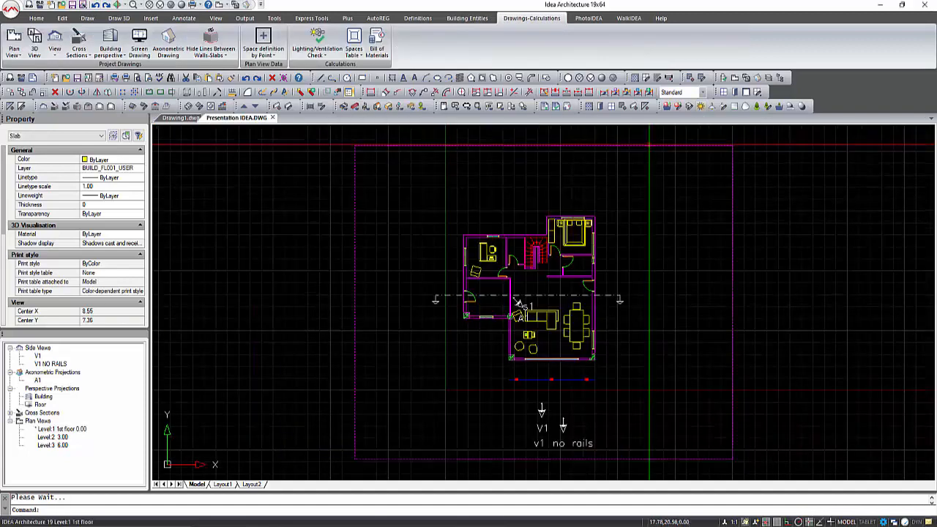
click(360, 281)
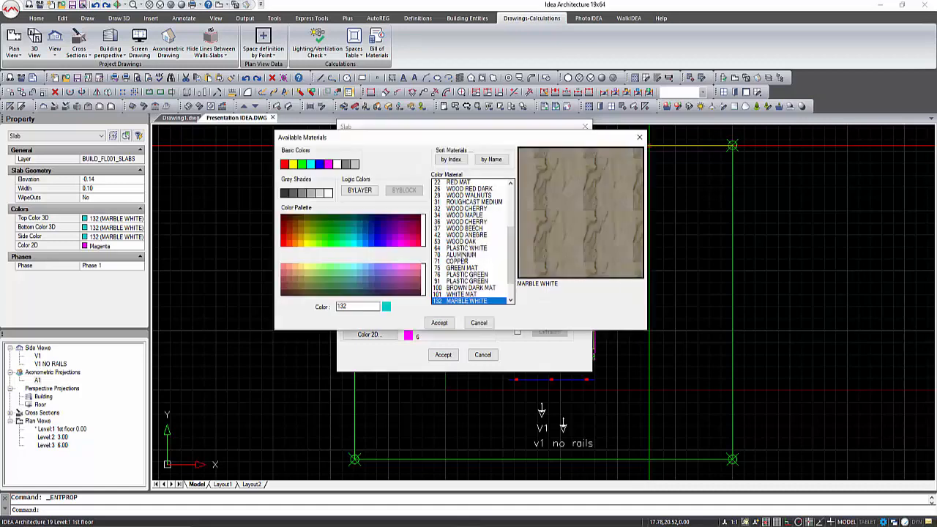
scroll(465, 256, down, 3)
click(461, 193)
click(448, 322)
click(370, 298)
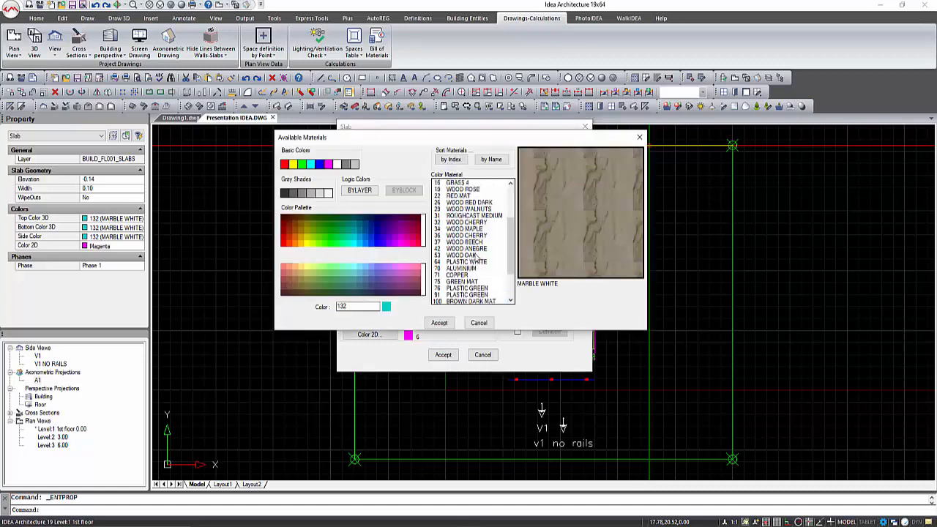
scroll(465, 241, down, 3)
click(457, 211)
click(447, 322)
click(378, 316)
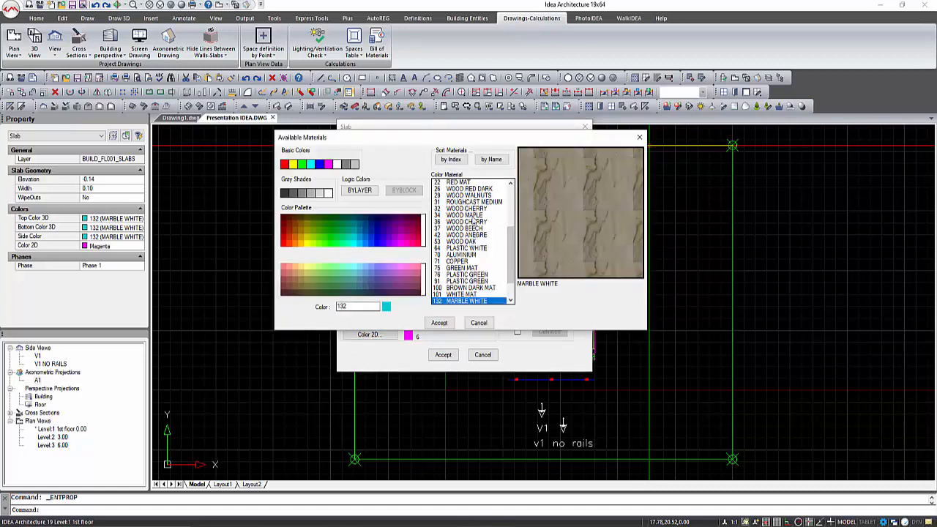
scroll(461, 220, up, 3)
click(461, 192)
click(439, 322)
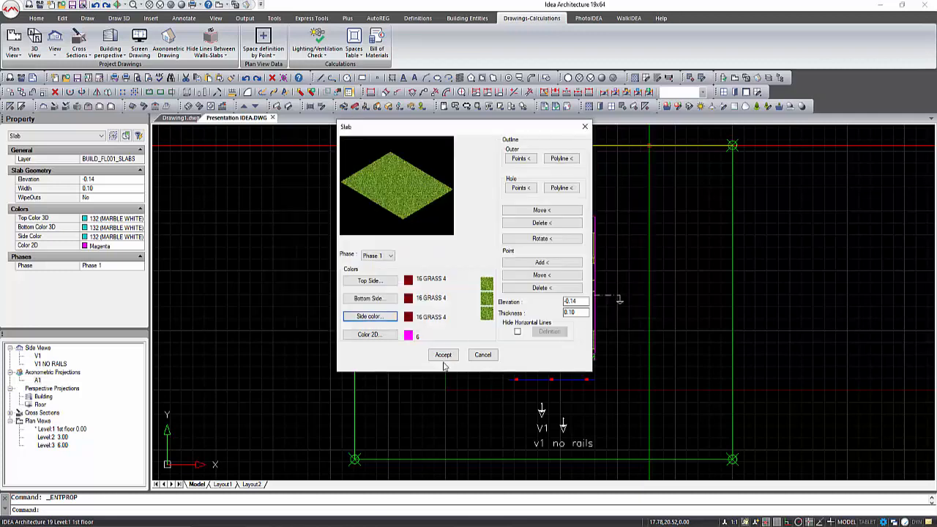
click(443, 354)
Step: Show axonometric projection A1 in the Realistic style to examine the house on its grass ground
double_click(38, 381)
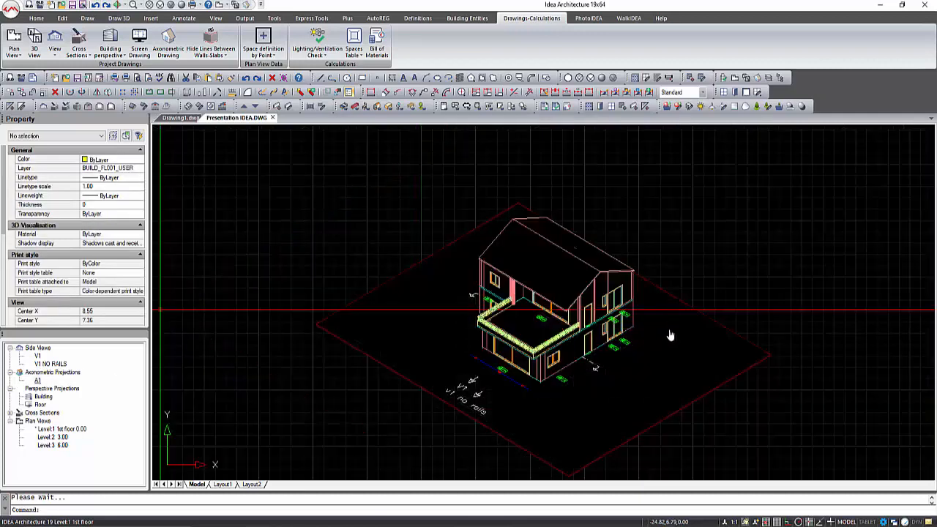
scroll(724, 219, up, 3)
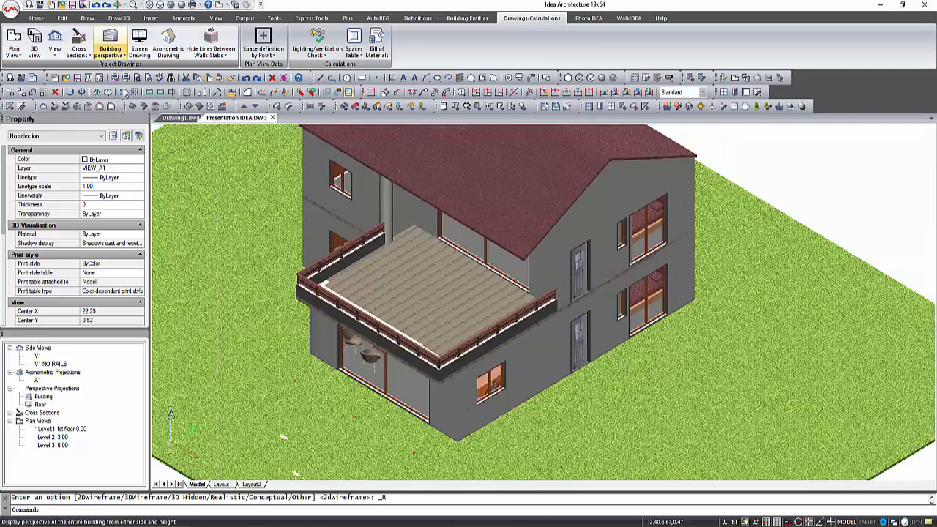
scroll(543, 314, up, 5)
Step: Create building perspective P1 from the lawn's southwest corner towards the house, observation point height 4 and lens 30 mm, and view it in Realistic style
scroll(429, 414, up, 4)
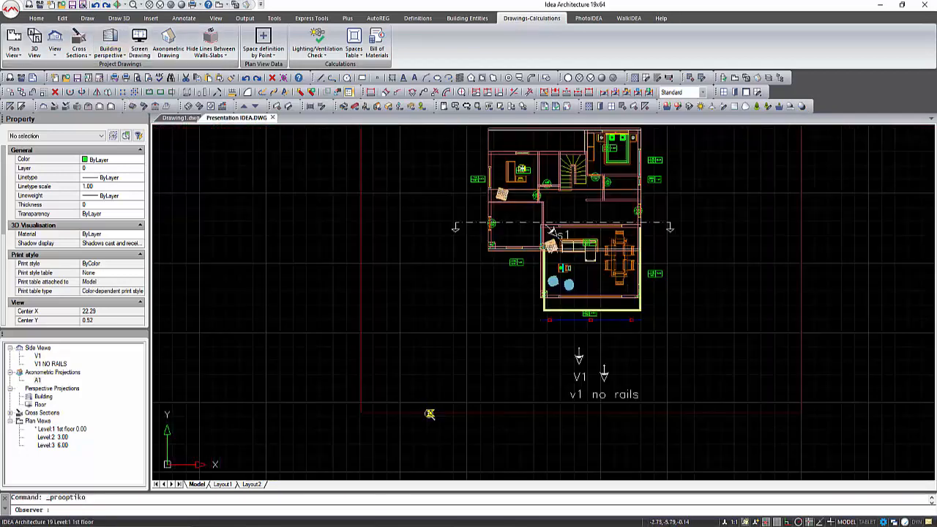
click(376, 399)
click(526, 283)
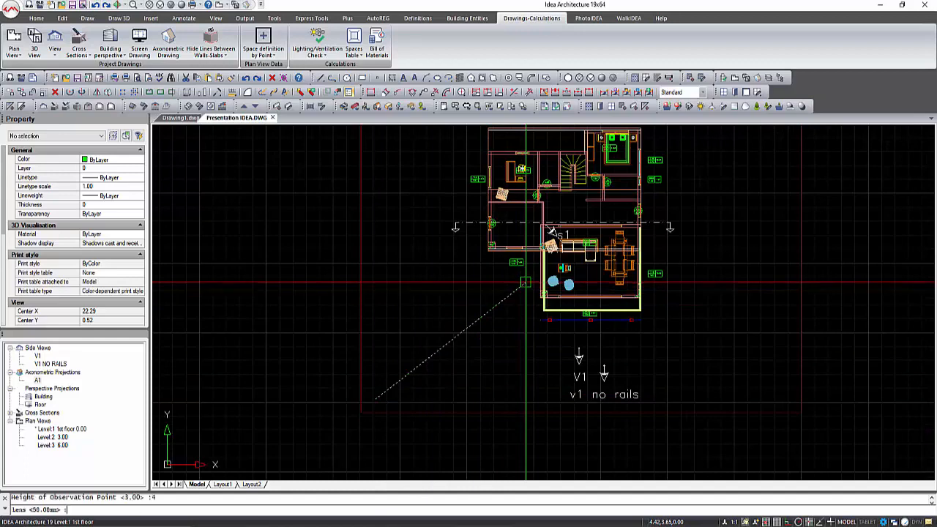
text(30)
key(Return)
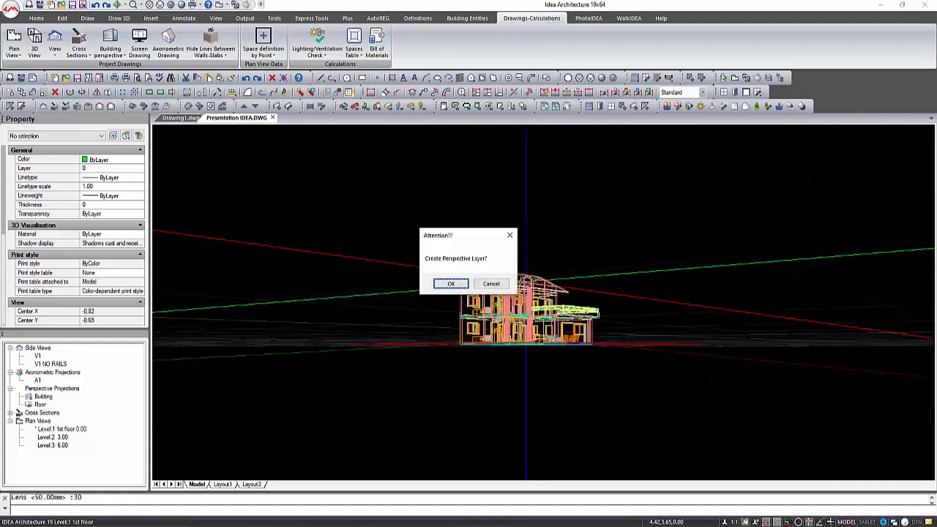
key(Return)
text(P1)
key(Return)
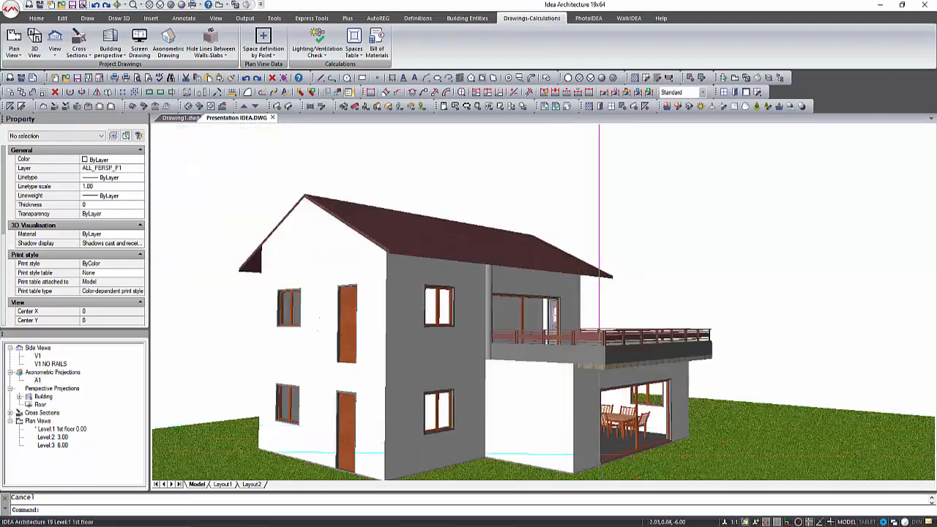
mouse_move(533, 445)
shift+middle_down()
mouse_move(522, 448)
mouse_move(725, 449)
mouse_move(548, 454)
shift+middle_up()
scroll(402, 256, down, 3)
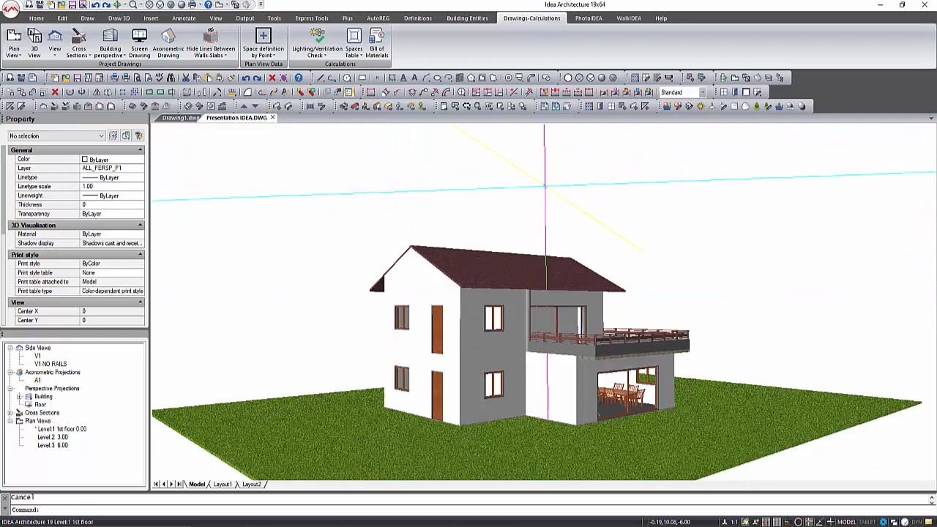
Step: Start a floor perspective with section, looking from north of the dining table diagonally towards the living room's round armchairs, with observation point height 2
click(121, 55)
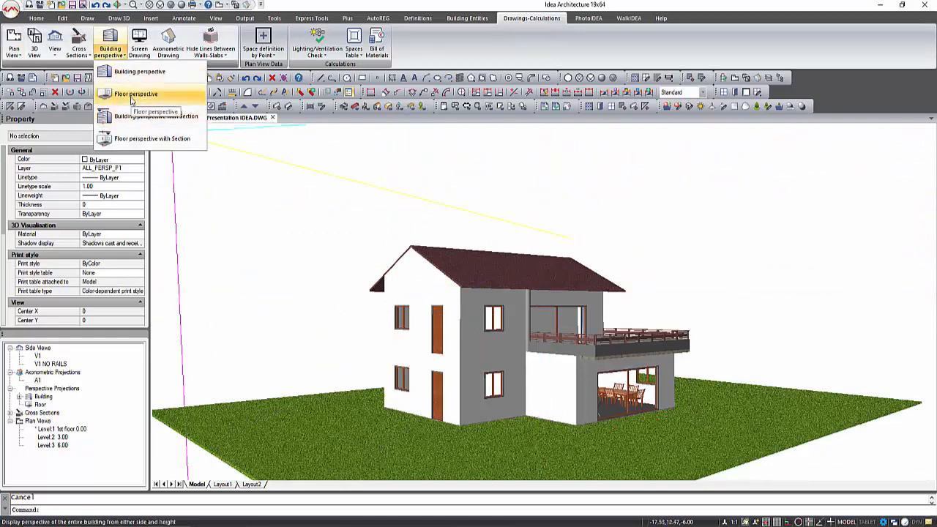
click(155, 139)
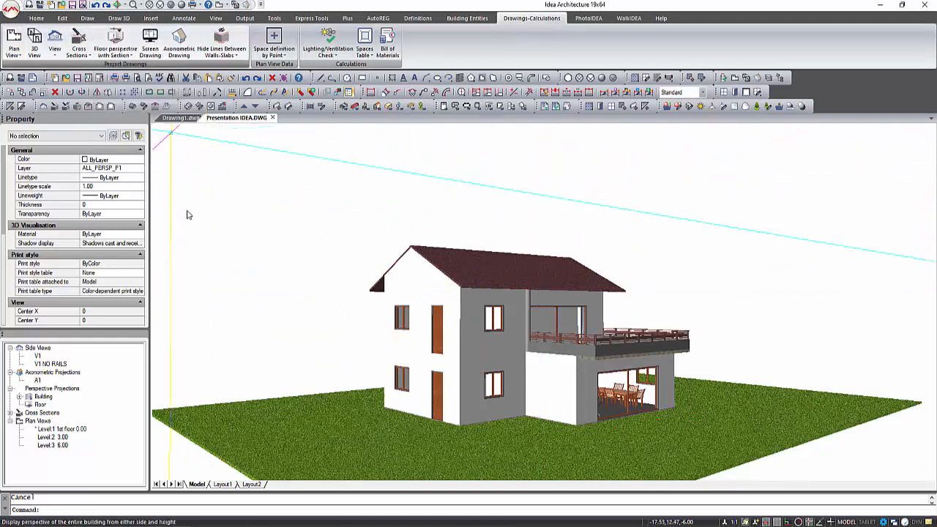
scroll(622, 327, up, 4)
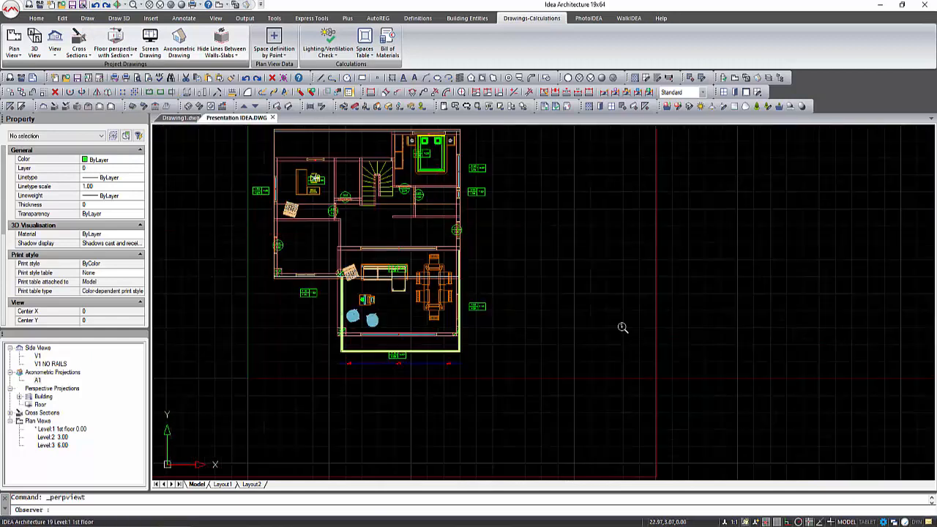
click(444, 236)
scroll(364, 317, up, 2)
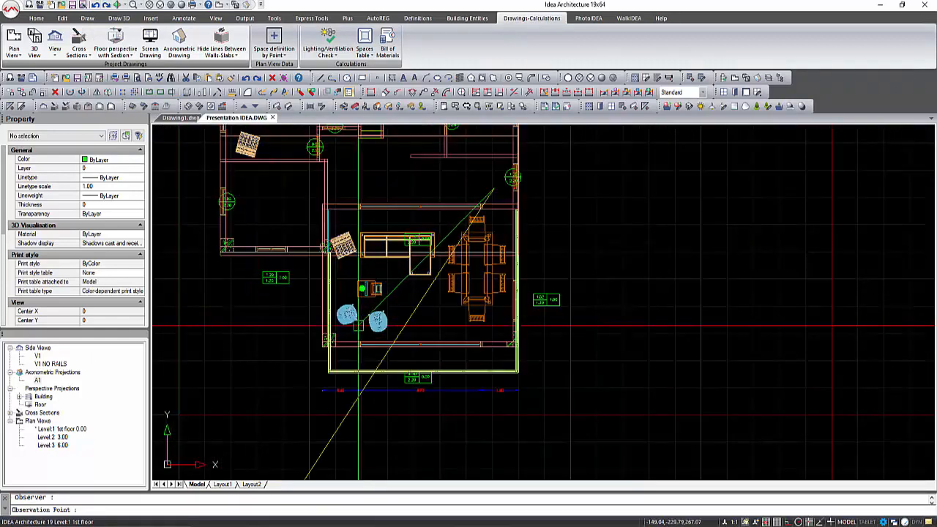
click(358, 319)
text(2)
key(Return)
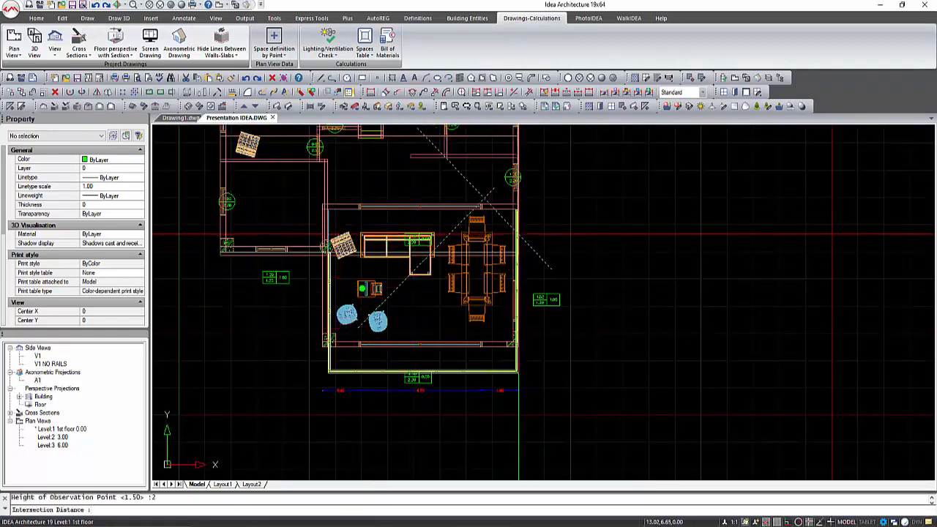
Step: Place the floor perspective's section line at the east wall, set the lens to 25 mm and name the perspective P2
click(519, 234)
text(25)
key(Return)
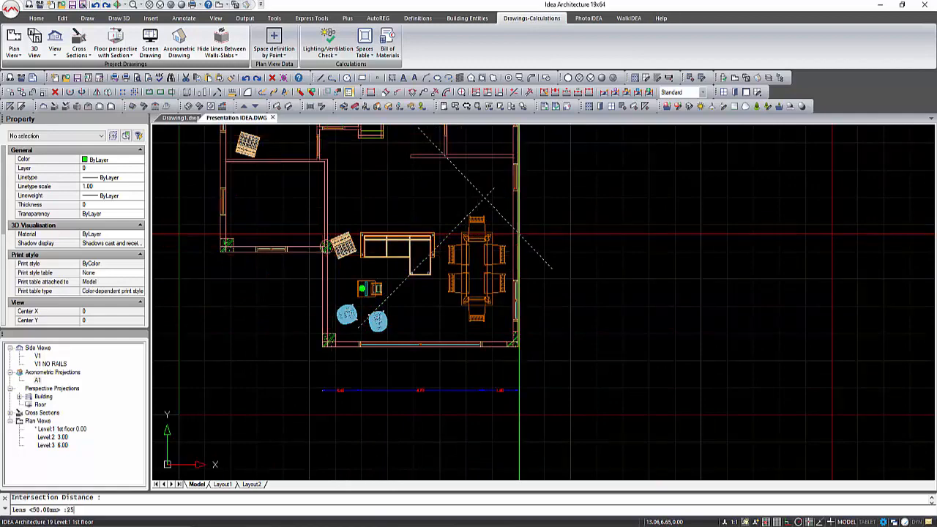
key(Return)
text(p3)
key(Return)
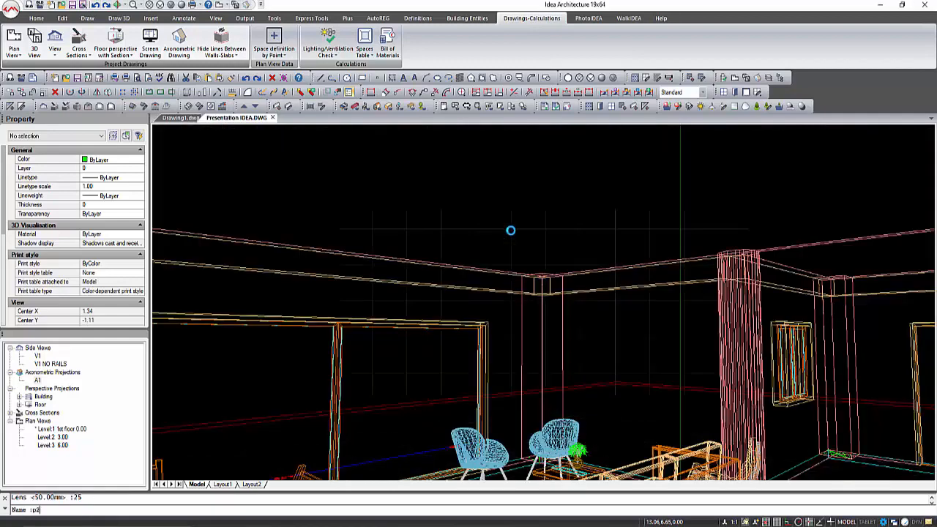
Step: Show the P2 floor perspective in the Realistic style to examine the furnished living room
click(181, 5)
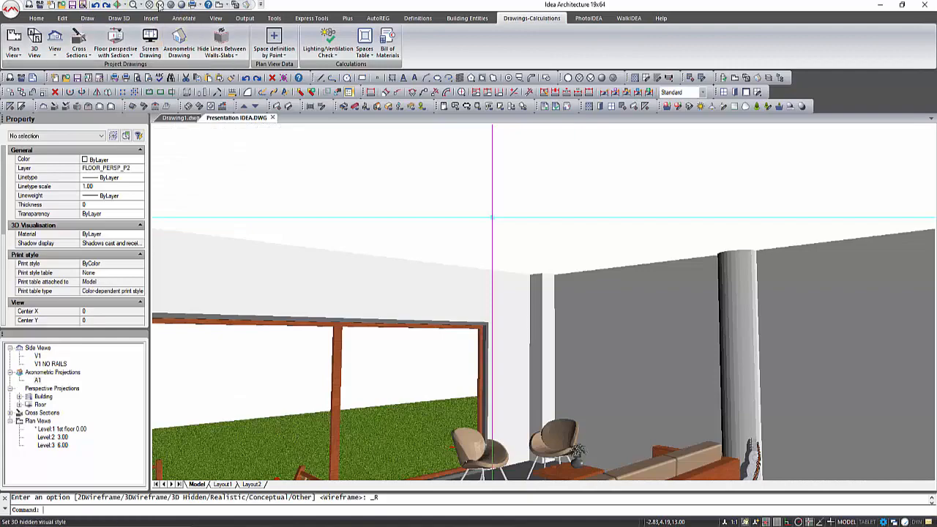
scroll(398, 256, down, 5)
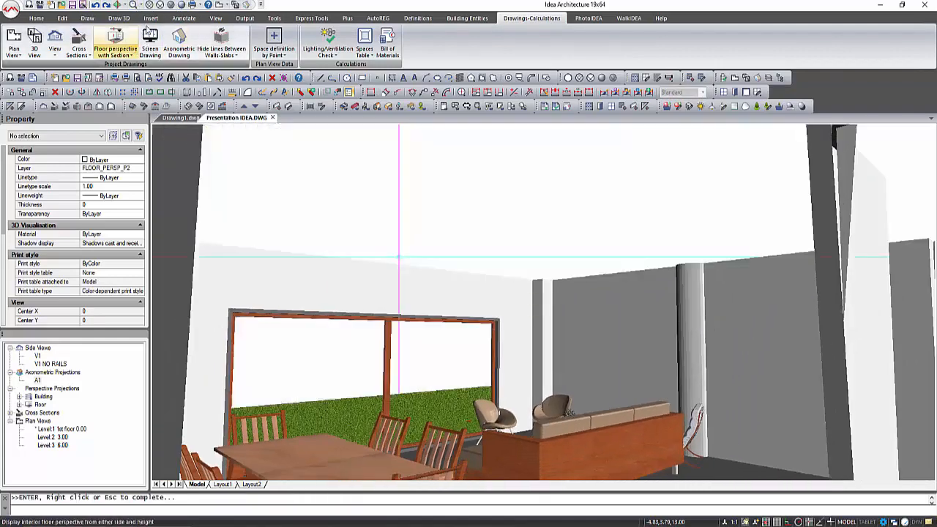
shift+middle_drag(581, 291, 581, 319)
Step: In the render options, set the background to the image CLOUD1.jpg from the Textures folder
click(587, 18)
click(306, 44)
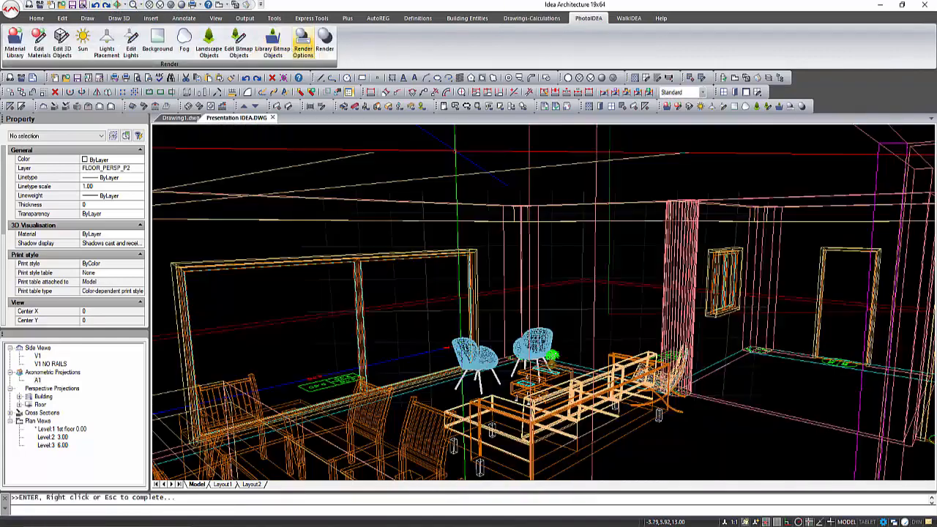
click(493, 166)
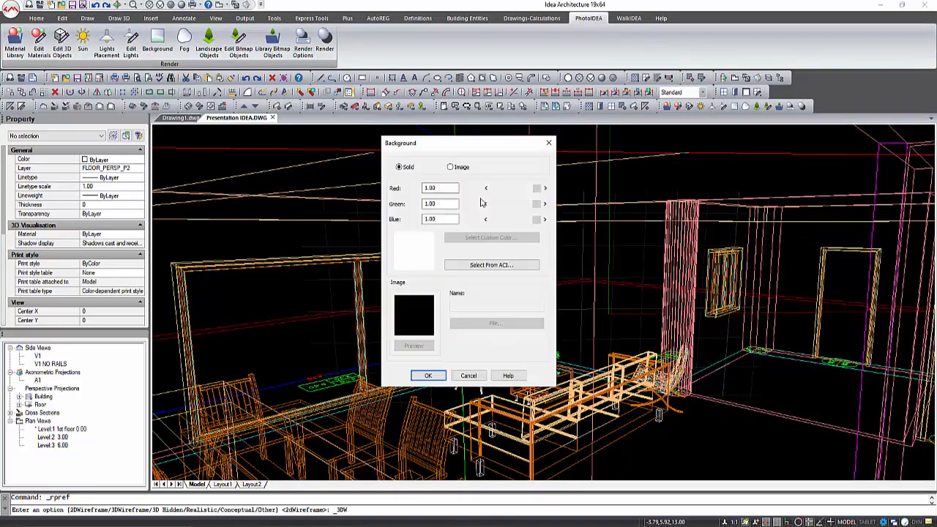
click(450, 167)
click(480, 322)
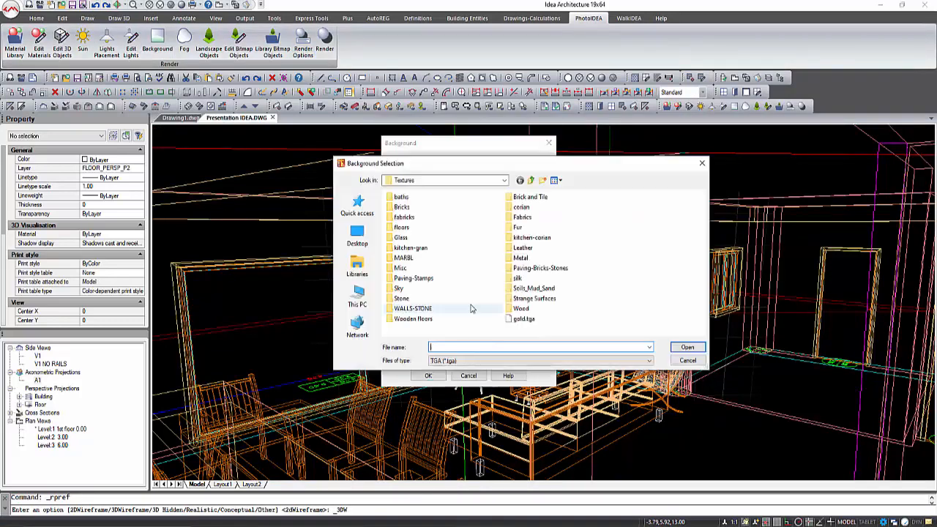
text(clo)
click(512, 472)
click(685, 349)
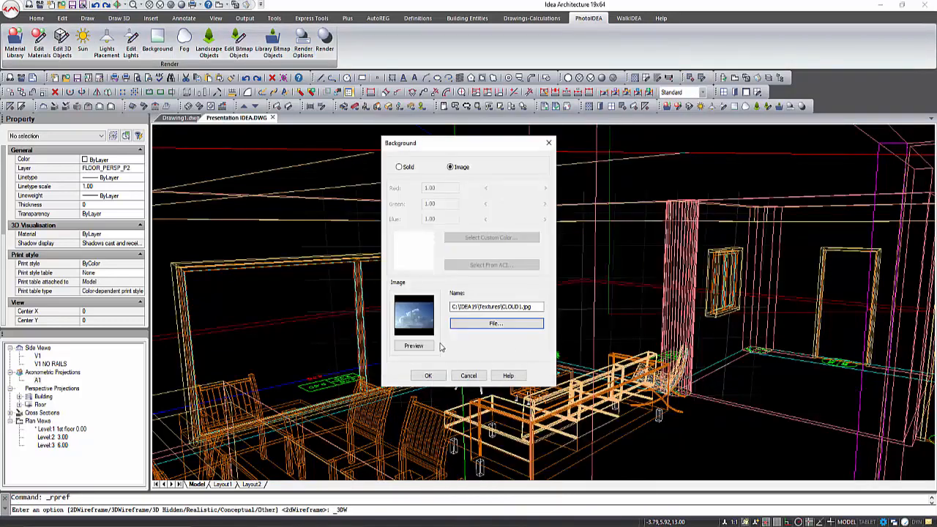
click(428, 376)
click(427, 355)
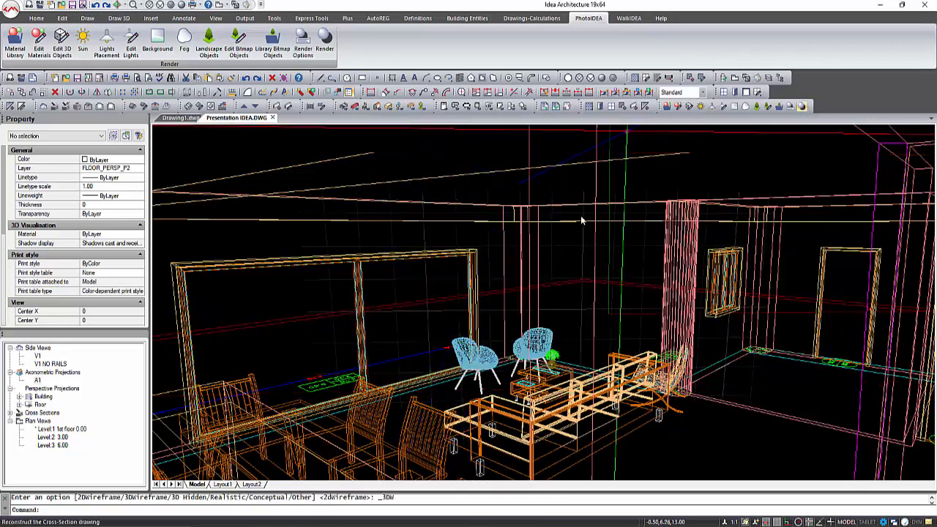
Step: In the first-floor plan view, place a window with its label in the living room's west wall, beside the round armchairs
click(746, 78)
click(735, 79)
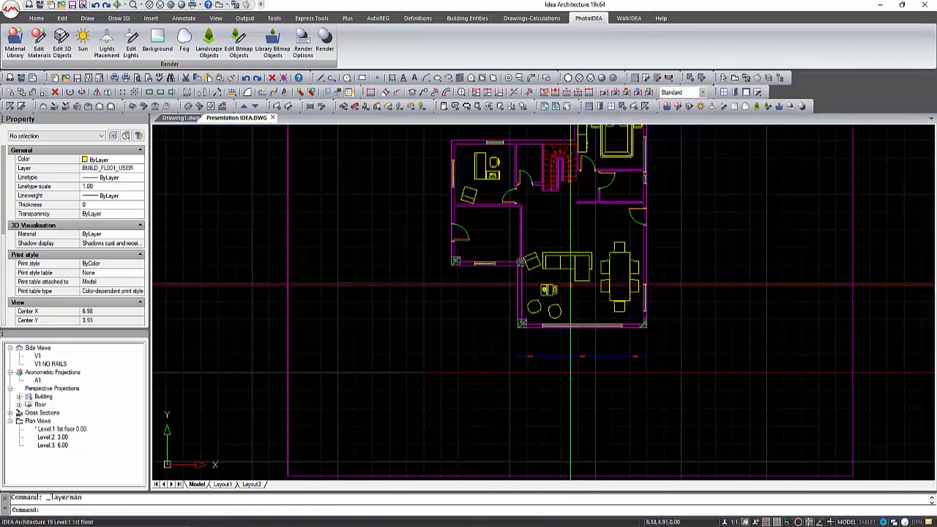
click(447, 118)
click(446, 126)
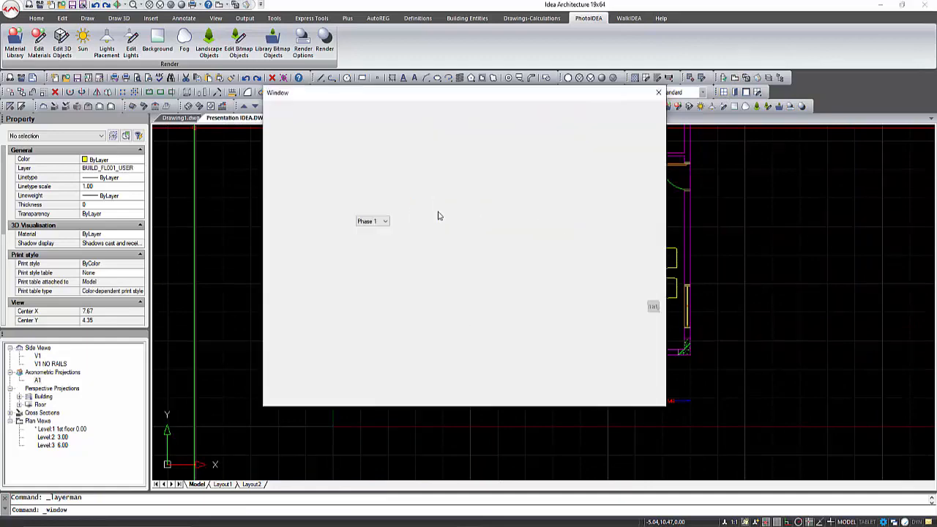
click(431, 235)
click(573, 222)
click(554, 388)
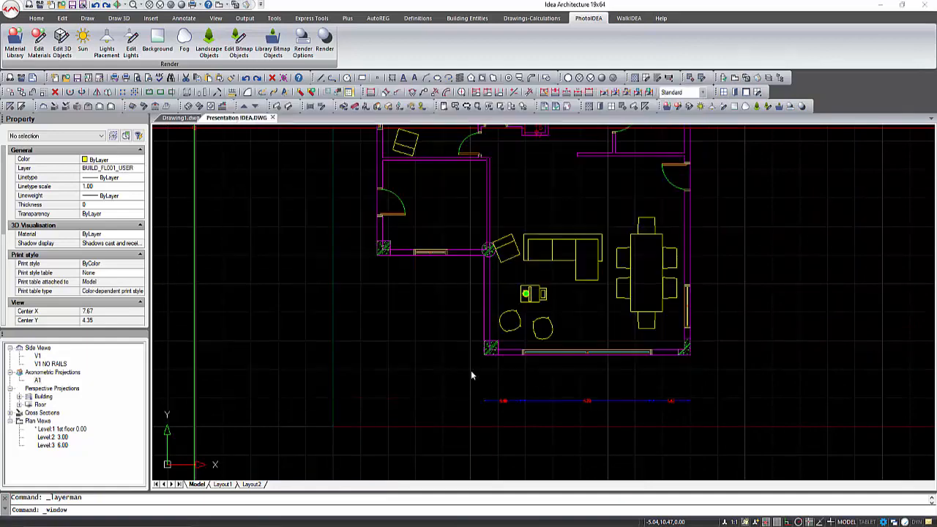
click(443, 388)
click(485, 330)
click(471, 332)
click(469, 273)
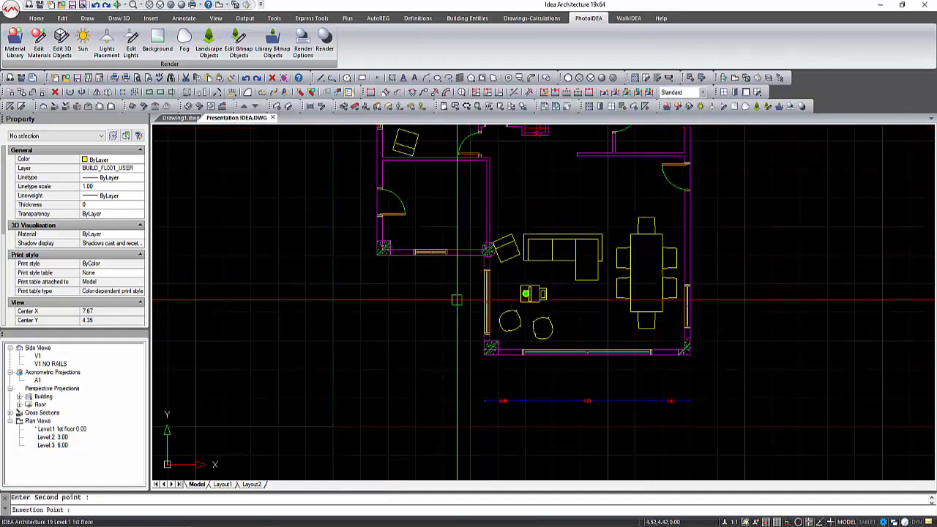
click(456, 299)
Step: Open floor perspective P2 and render the living room to check the new window and the cloud background
click(20, 405)
double_click(45, 413)
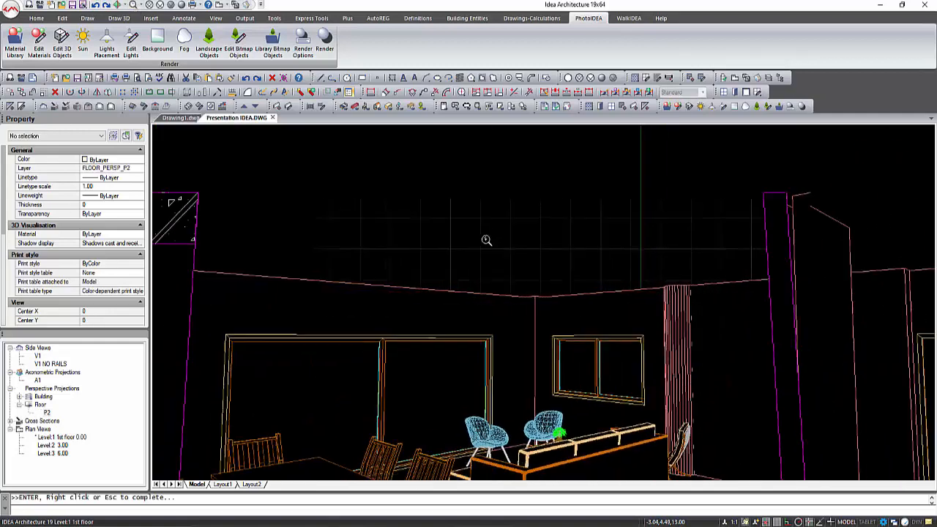
click(324, 40)
key(Escape)
shift+middle_drag(524, 294, 587, 443)
Step: Return to the plan view, switch to Level 2 and inspect the upper floor and roof in 3D with the Realistic style
click(735, 77)
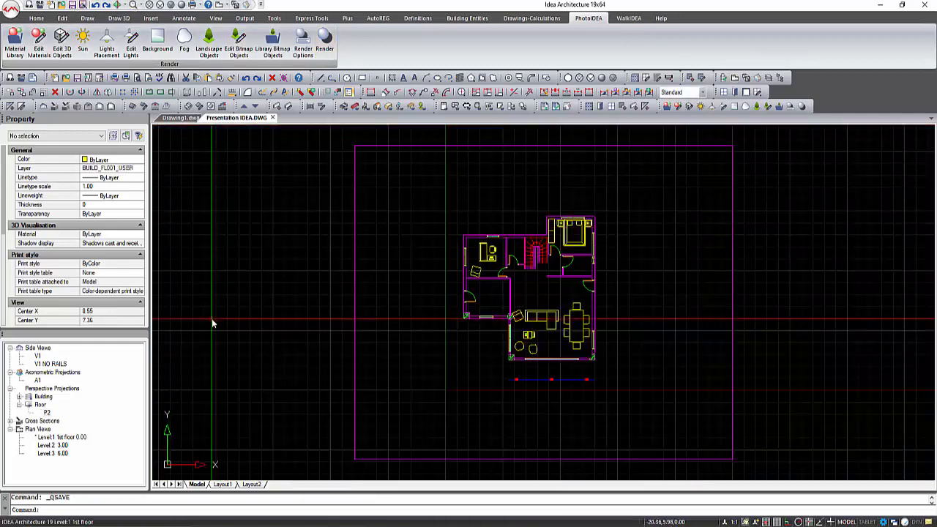
double_click(50, 446)
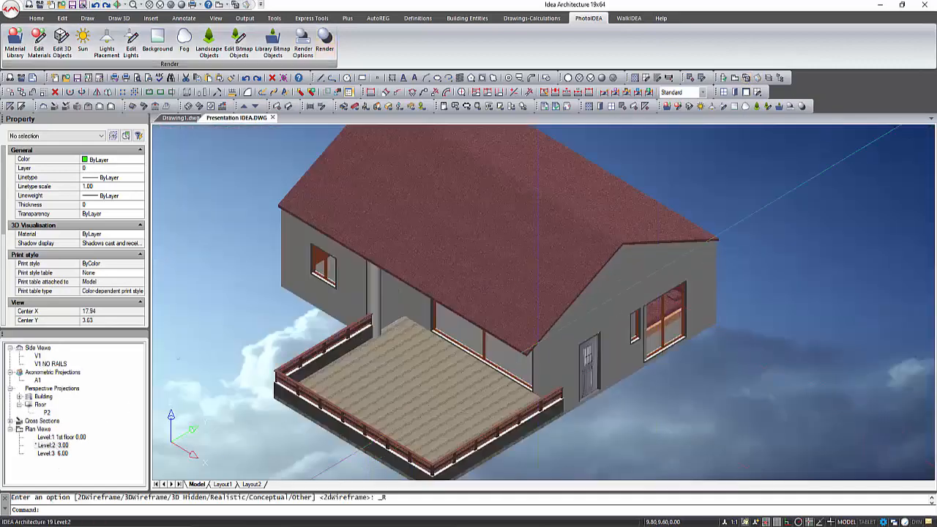
mouse_move(395, 348)
shift+middle_down()
mouse_move(389, 330)
mouse_move(395, 337)
shift+middle_up()
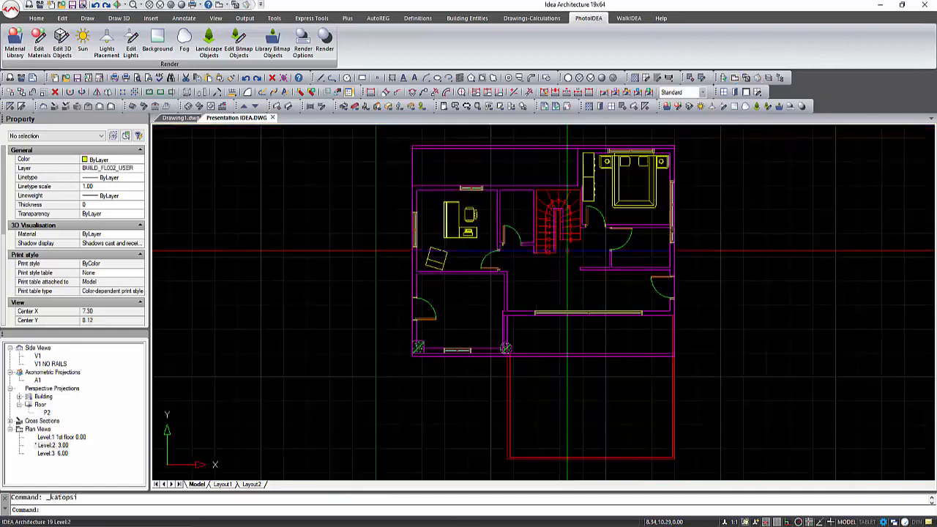
Step: Add an Inclined dormer window with an opening near the southwest end of the two-sided roof's south slope, and place its label below
double_click(564, 264)
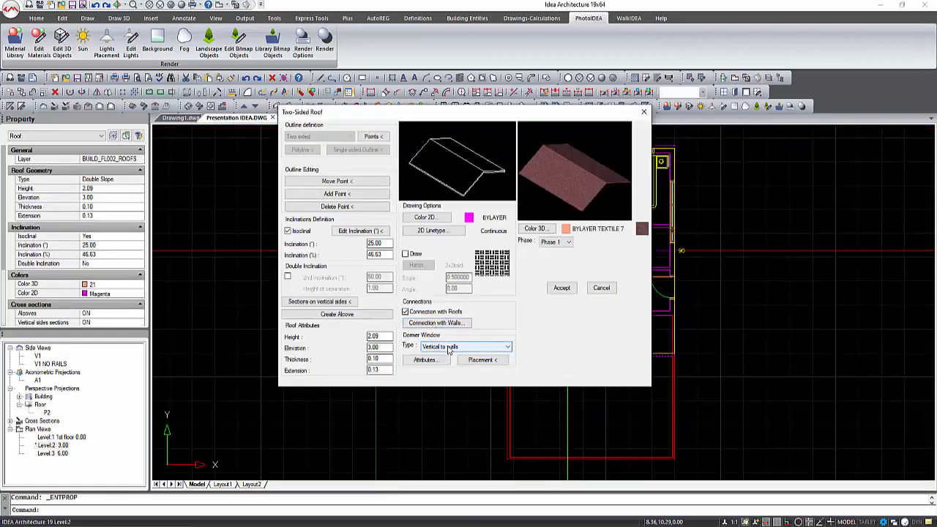
click(448, 349)
click(448, 355)
click(488, 360)
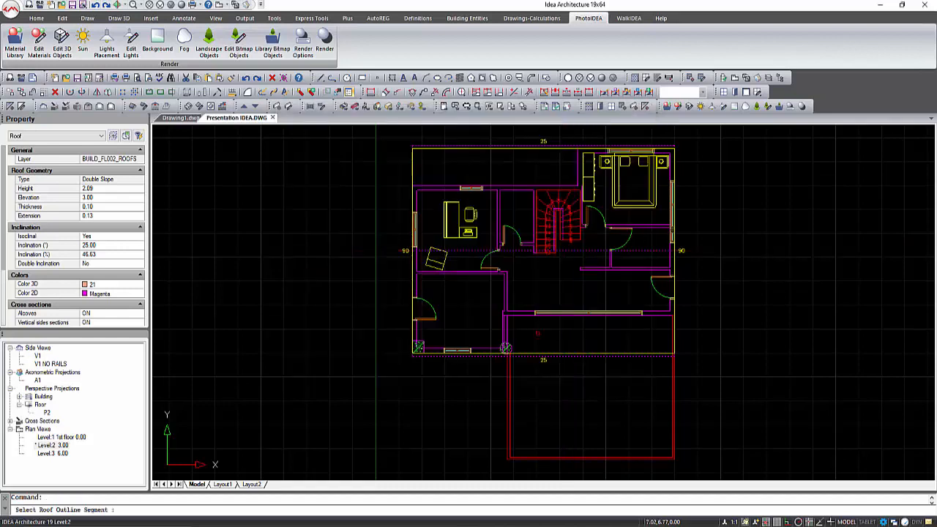
click(531, 353)
click(437, 372)
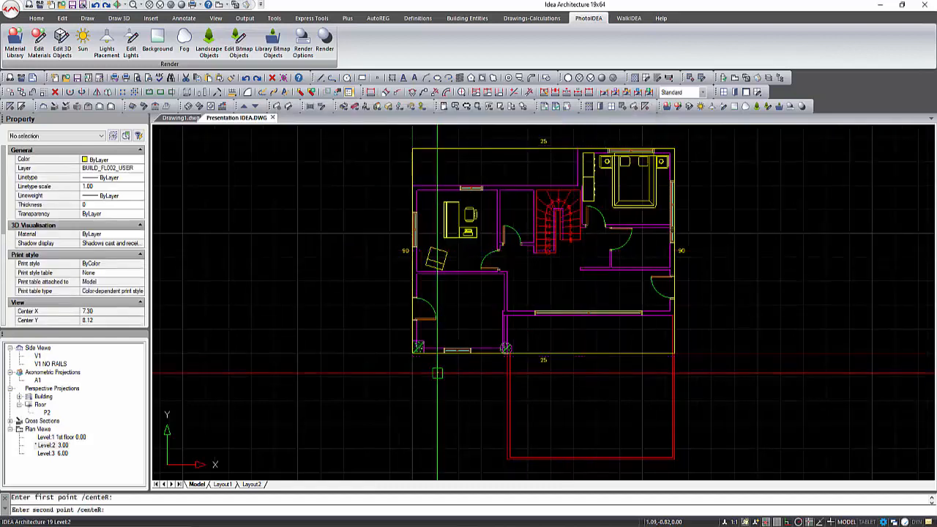
click(497, 372)
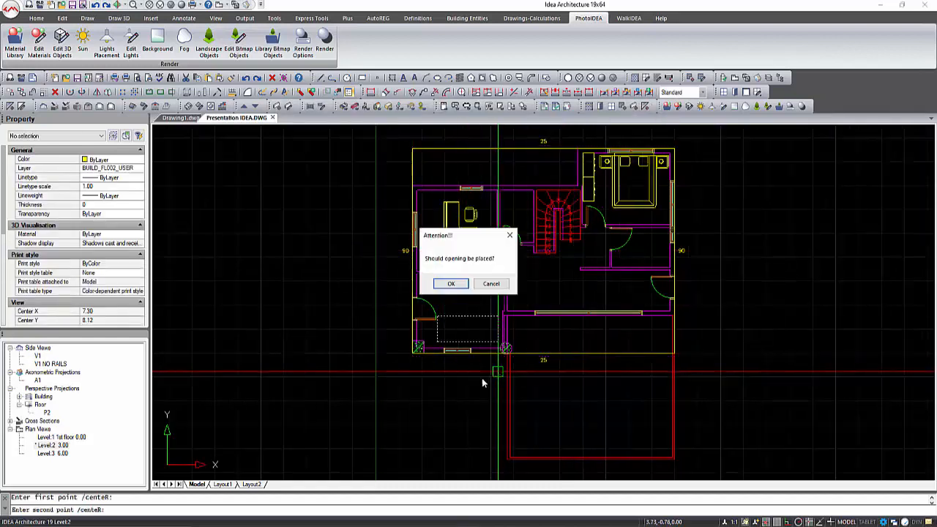
click(448, 284)
right_click(627, 246)
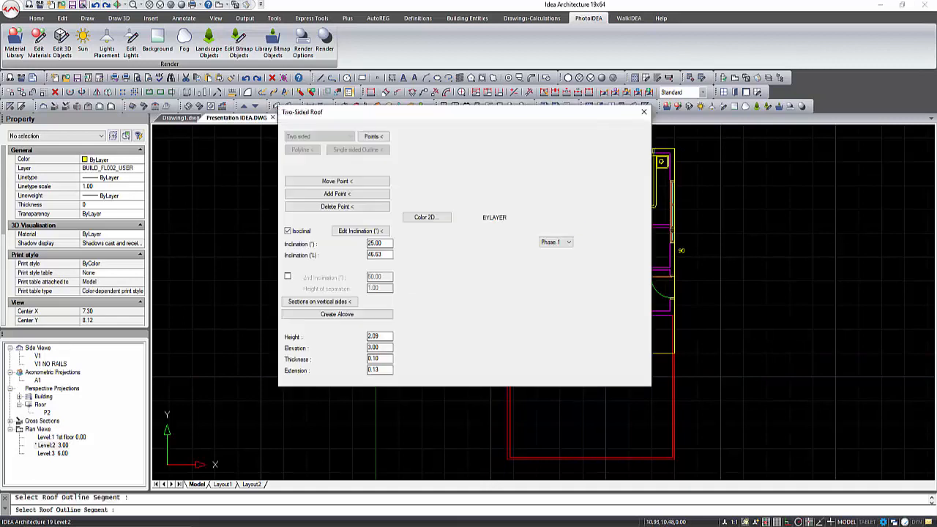
click(564, 286)
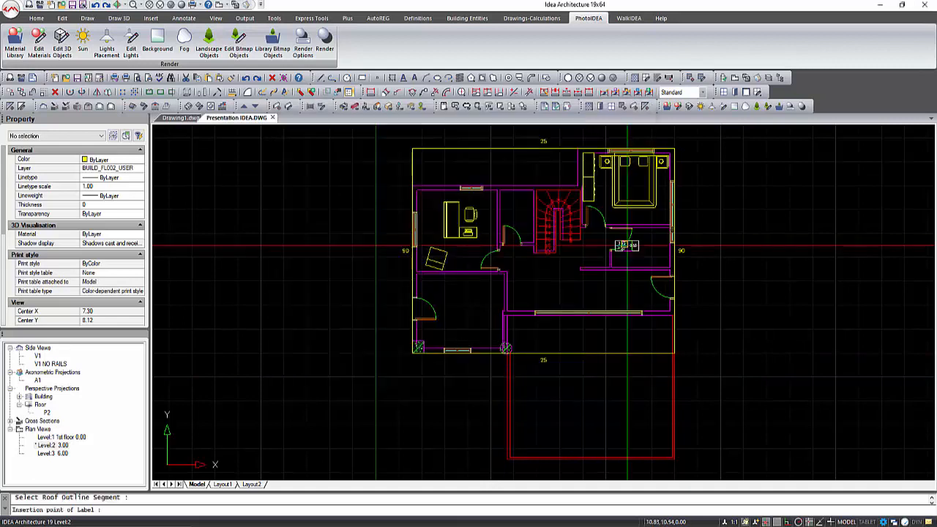
click(445, 376)
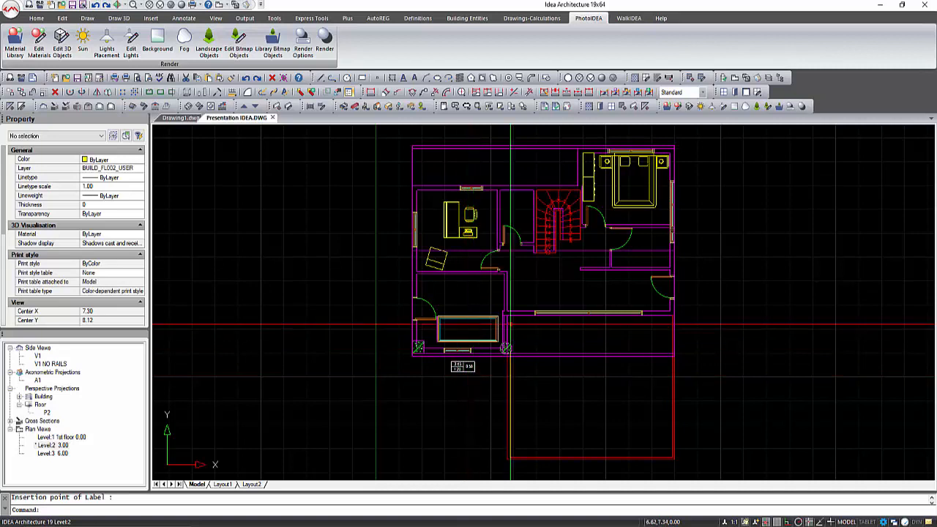
Step: Add a Vertical to walls dormer window at the centre of the roof's south side, 0.2 from the roof side, with its label
click(582, 252)
double_click(583, 256)
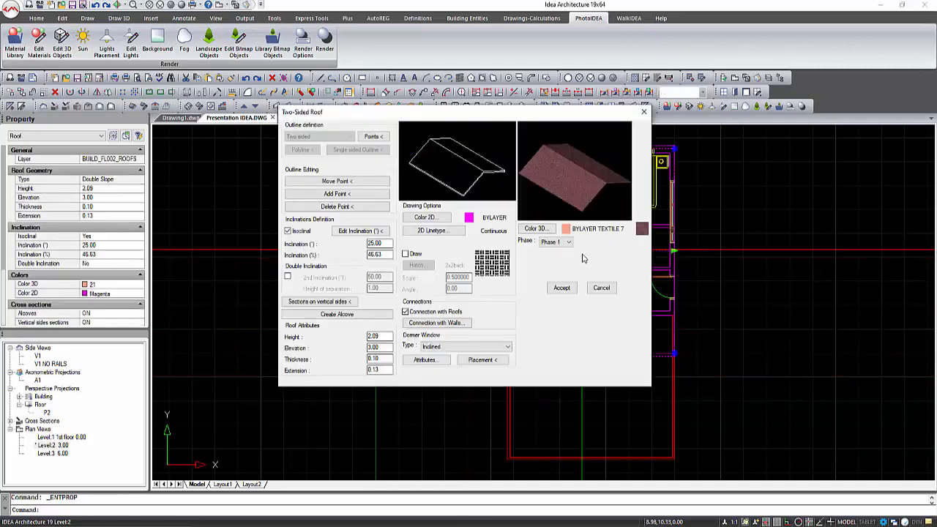
click(439, 346)
click(435, 362)
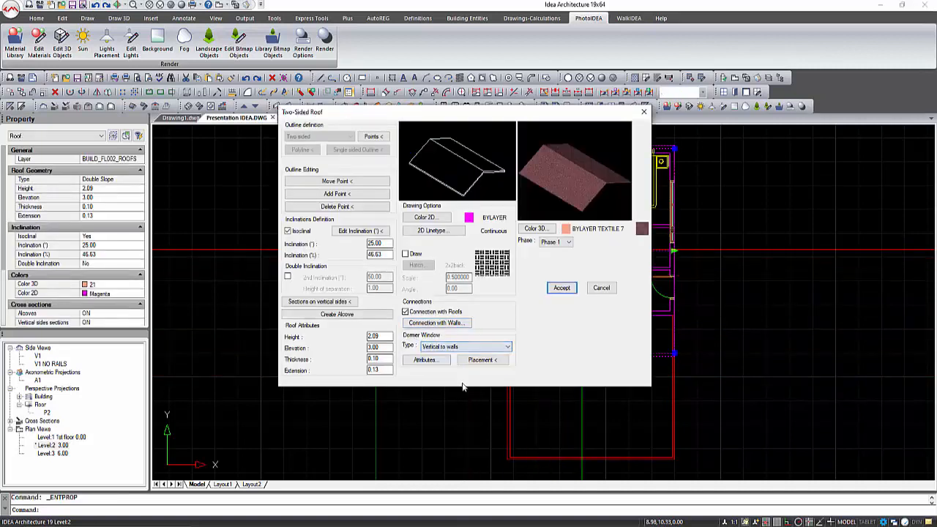
click(428, 360)
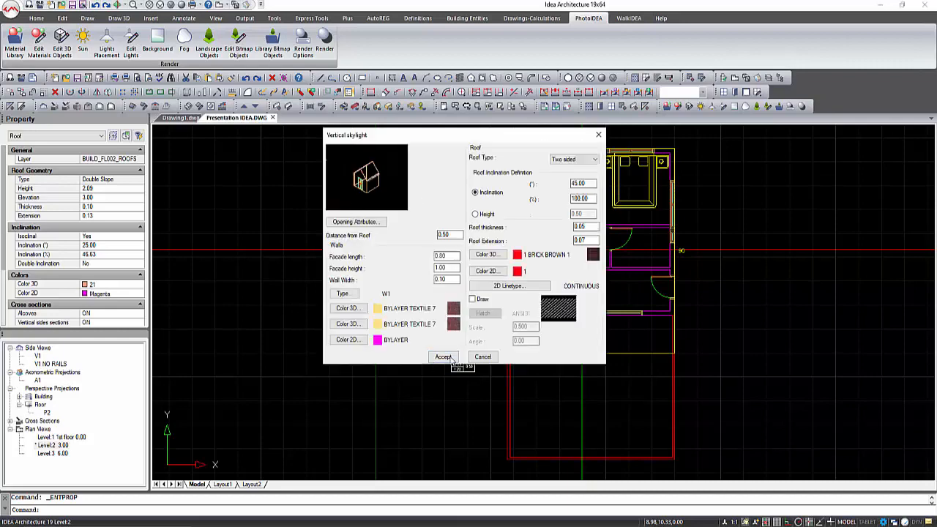
click(451, 359)
click(488, 363)
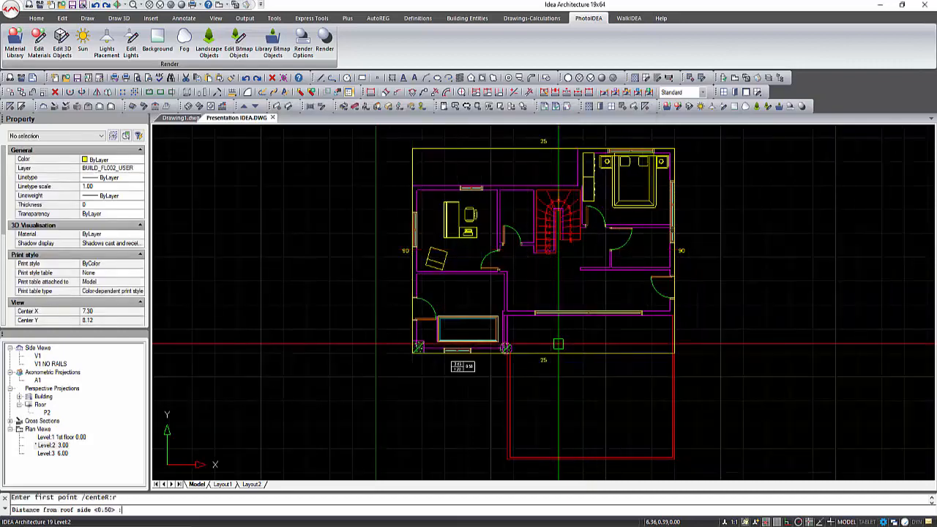
key(Return)
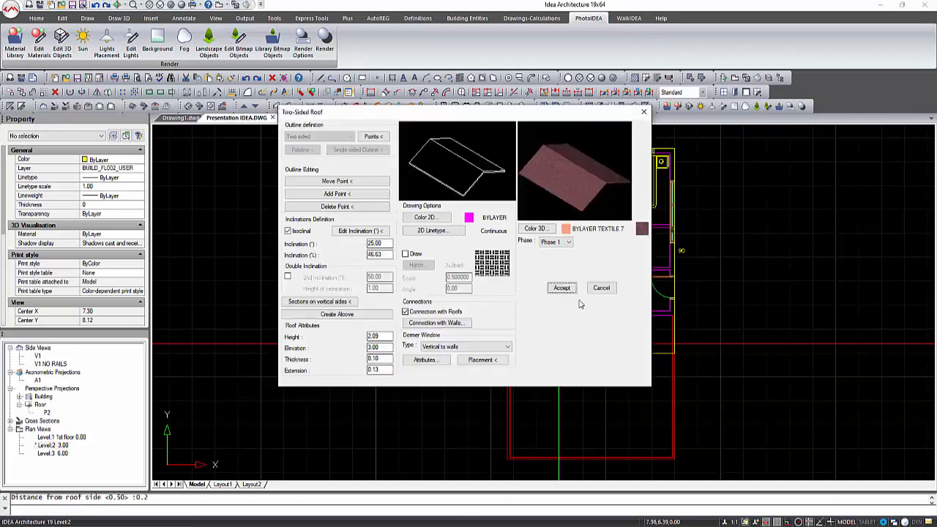
click(561, 288)
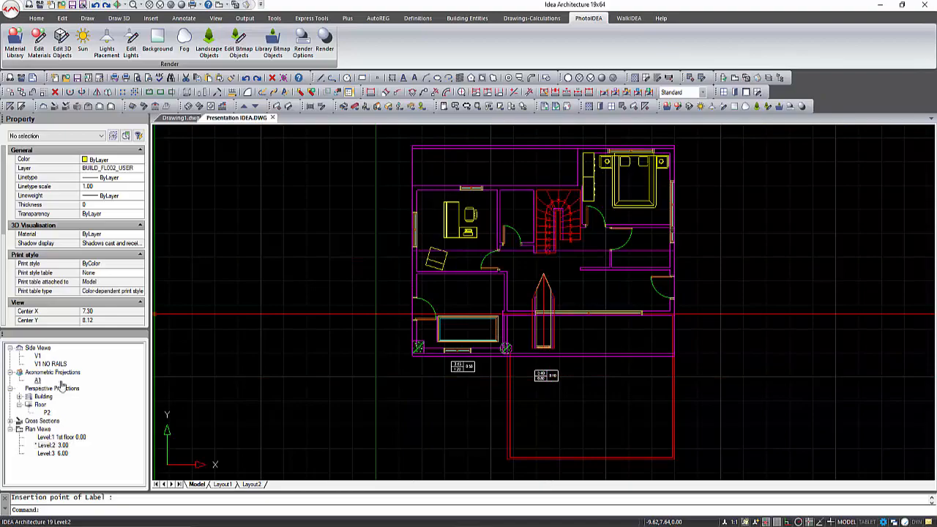
Step: Open axonometric projection A1 in the Realistic style and inspect the two dormer windows on the south roof slope
double_click(38, 380)
click(736, 78)
click(325, 43)
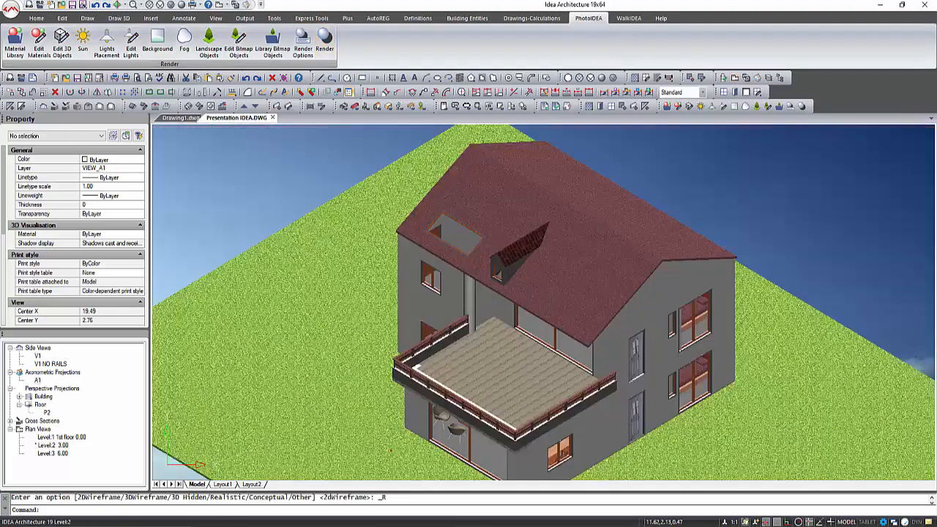
mouse_move(468, 335)
shift+middle_down()
mouse_move(556, 338)
mouse_move(655, 322)
shift+middle_up()
scroll(655, 212, up, 5)
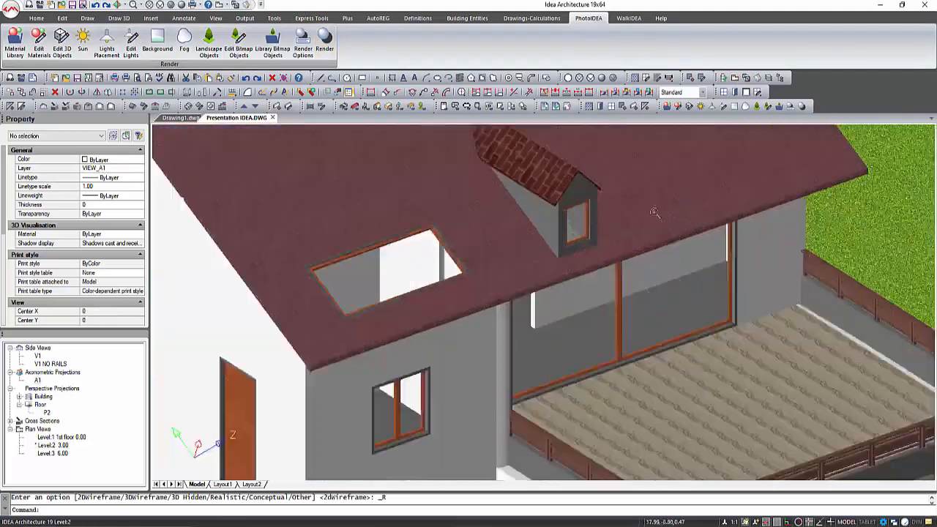
scroll(589, 229, up, 3)
Step: Change the vertical dormer's opening to the parametric window WIND3 (2 panels, casement, orthogonal) with a 60% 3D opening percentage
double_click(573, 239)
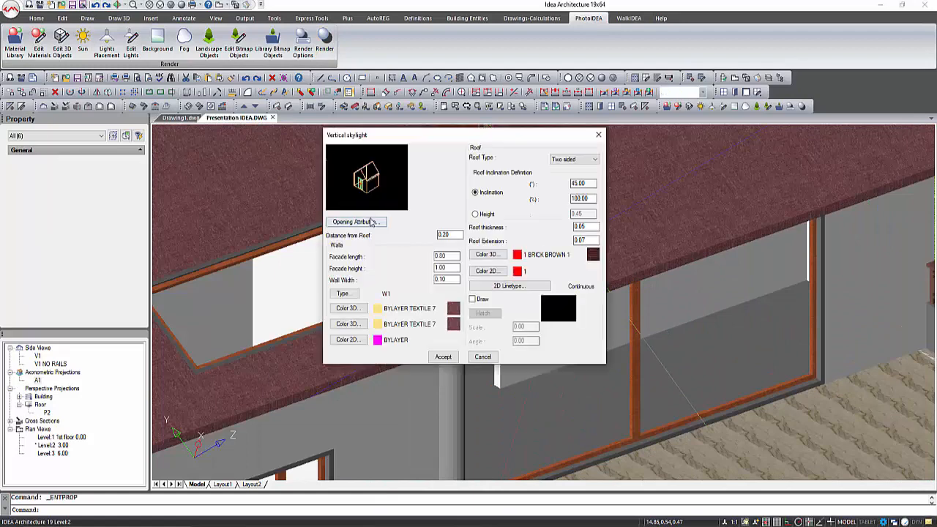
click(371, 222)
click(431, 234)
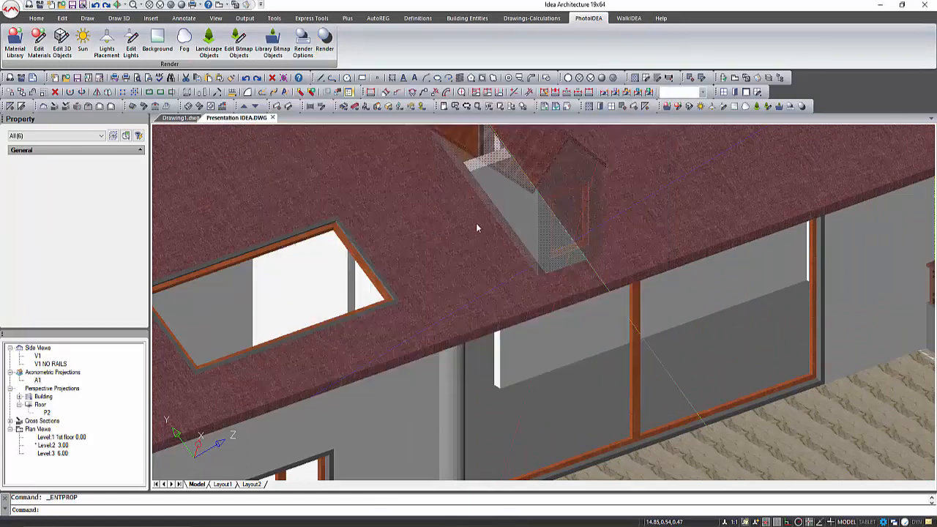
click(632, 240)
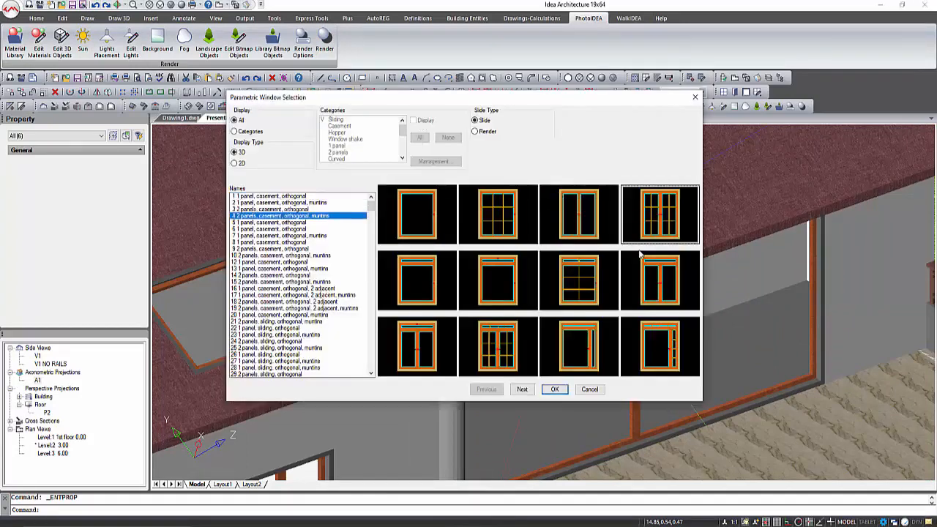
click(556, 370)
click(554, 388)
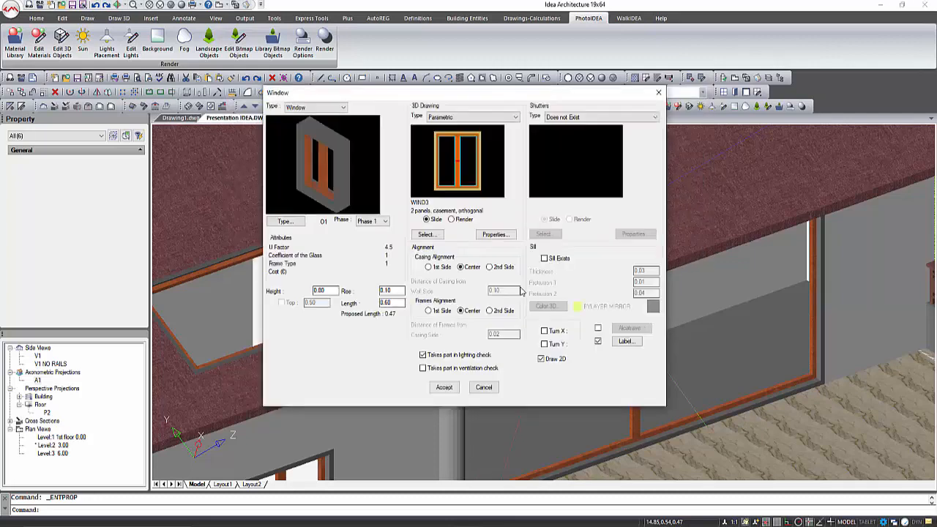
click(494, 235)
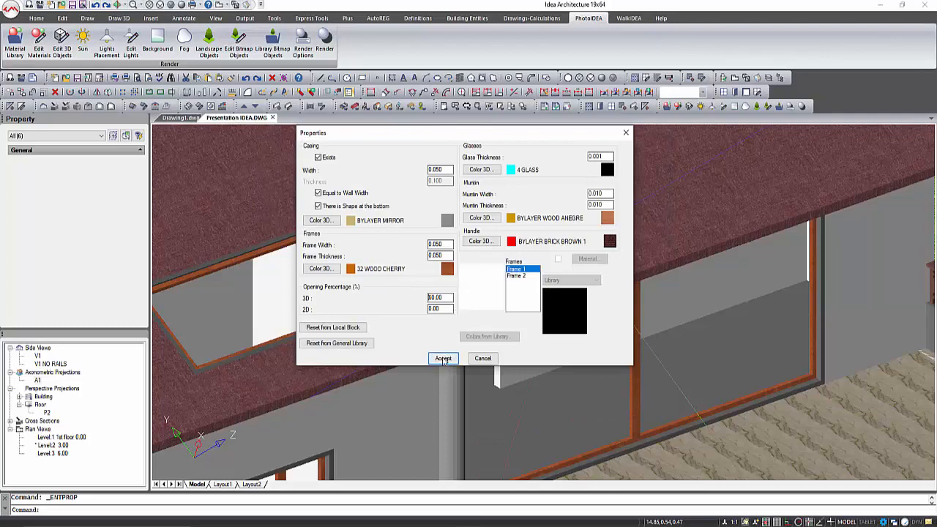
click(443, 358)
click(448, 388)
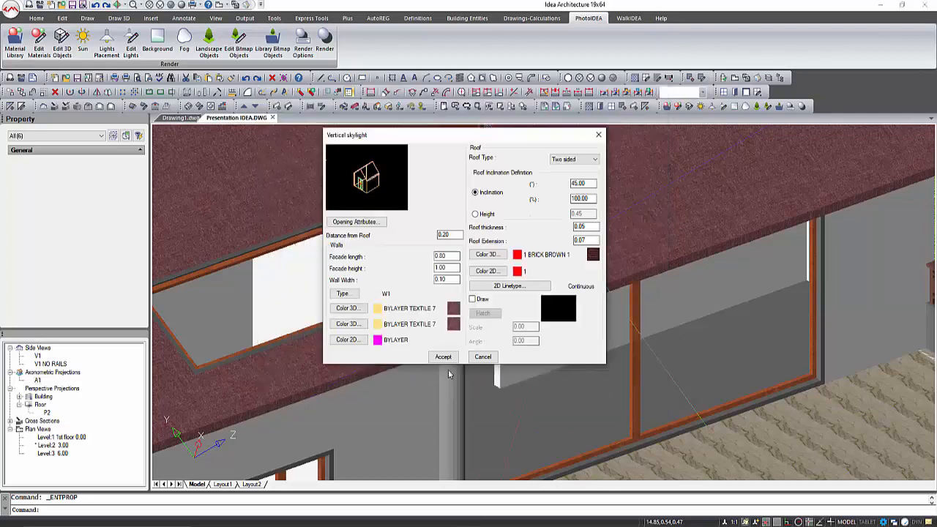
click(447, 358)
Step: Create a new light blue material named Wall material with red 0.76, green 0.90 and blue 1.00
shift+middle_drag(476, 375, 703, 391)
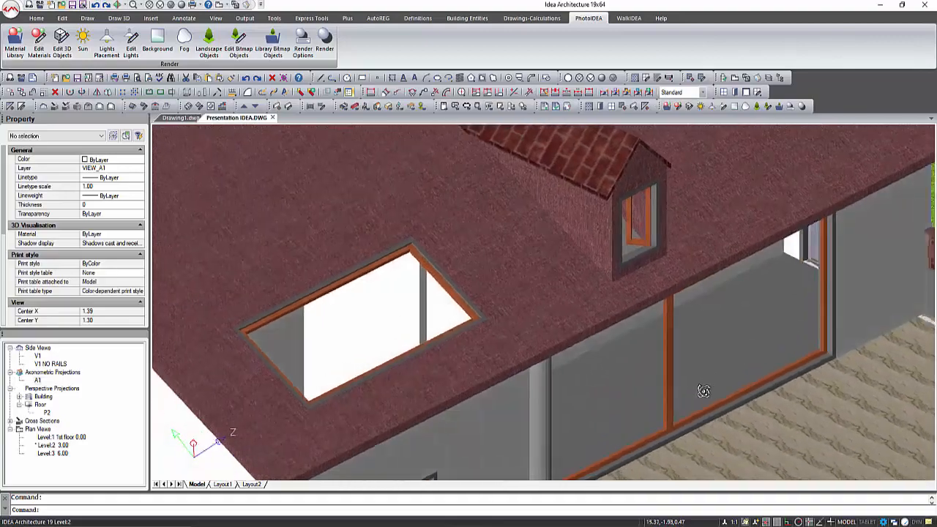
scroll(703, 391, down, 5)
shift+middle_drag(644, 390, 527, 380)
scroll(526, 380, down, 4)
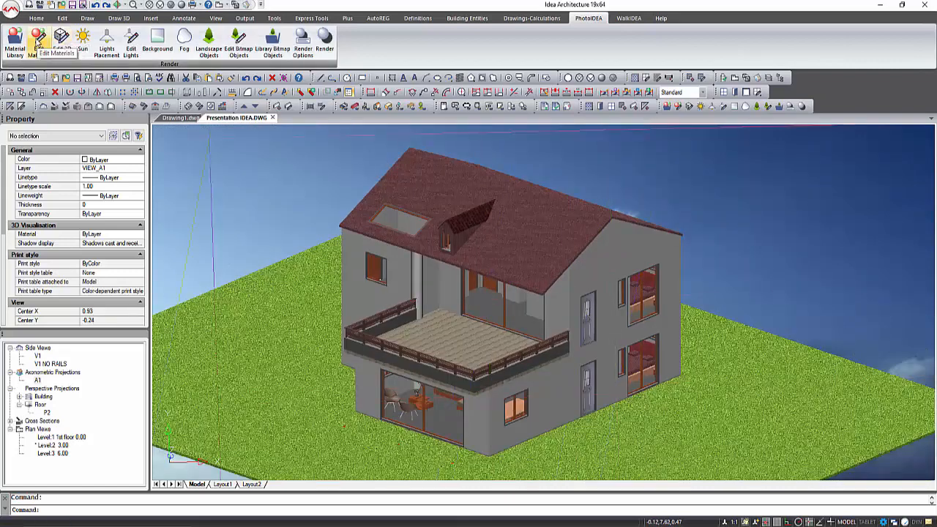
click(38, 42)
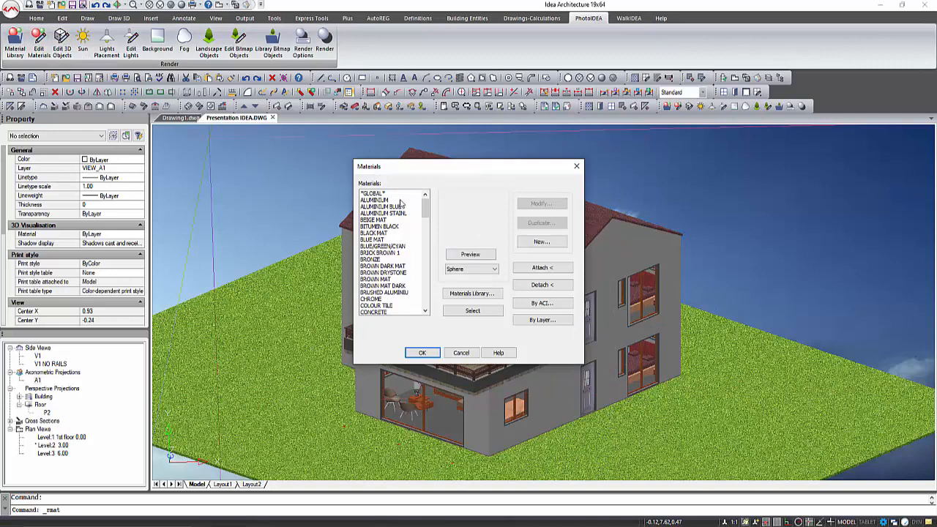
click(542, 241)
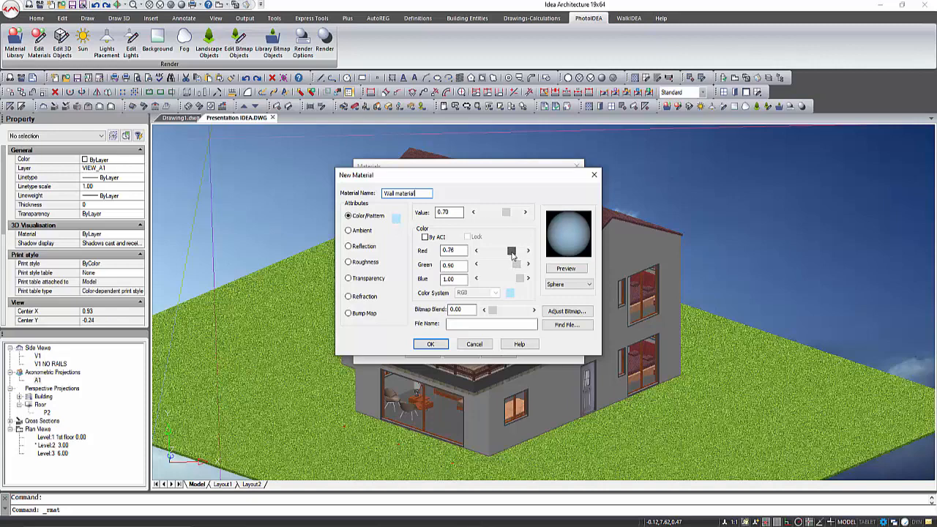
click(431, 344)
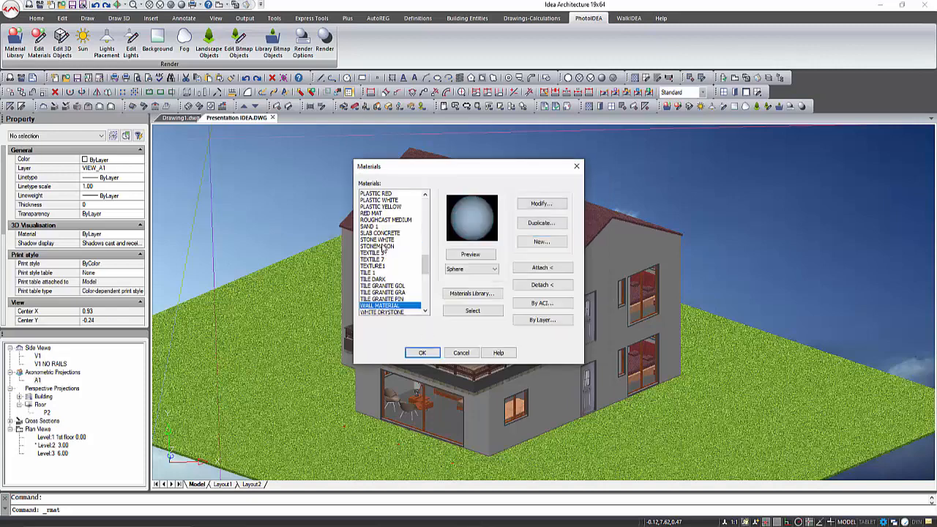
Step: Attach WALL MATERIAL to color index 6 and save the material assignments
click(537, 304)
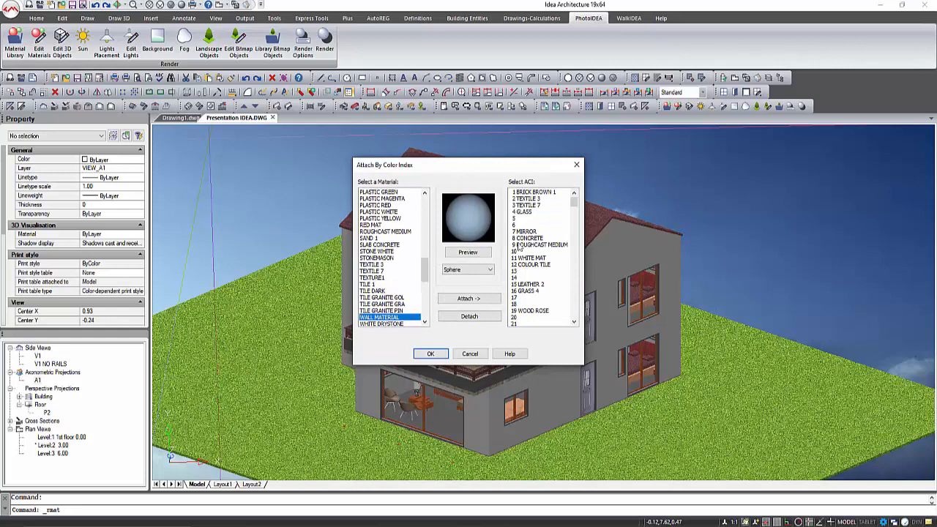
click(524, 229)
click(469, 298)
click(430, 354)
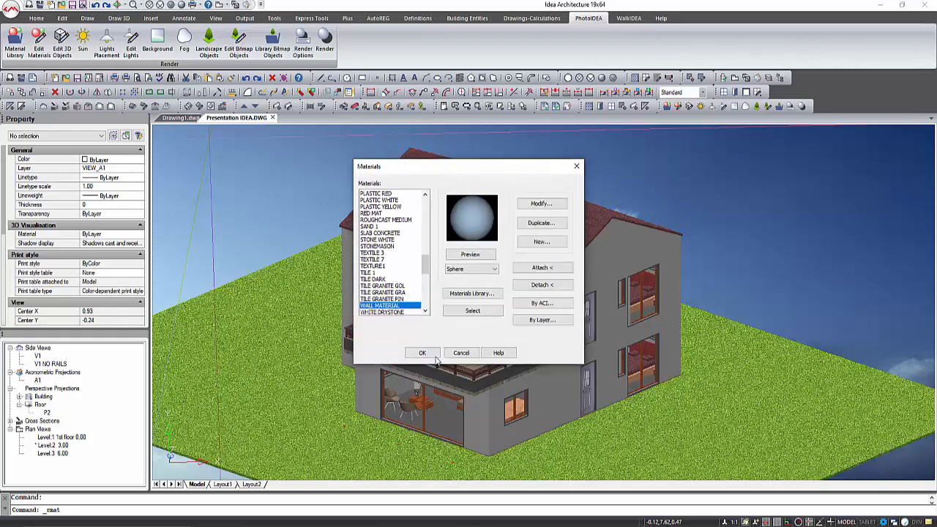
click(423, 354)
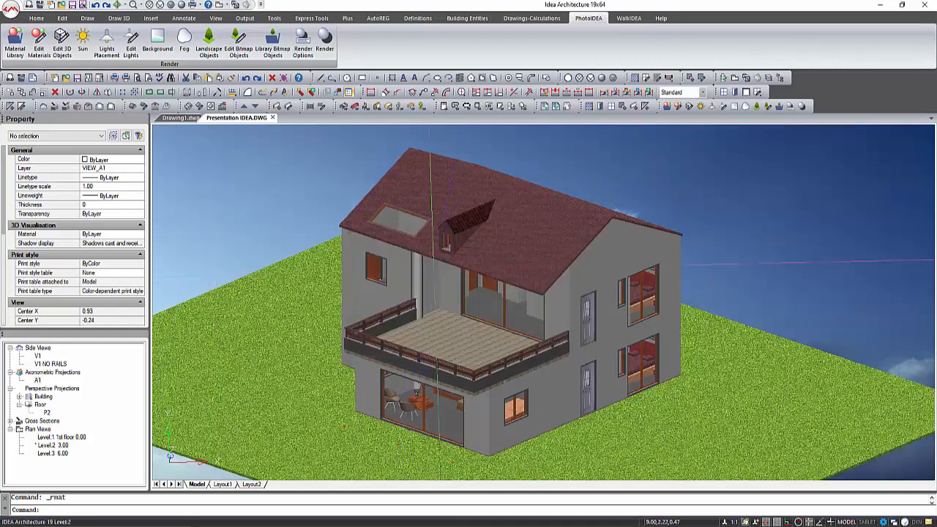
Step: Select the whole house, limit the selection to walls and set their Fixed Side 3D color to 6 (WALL MATERIAL)
click(333, 162)
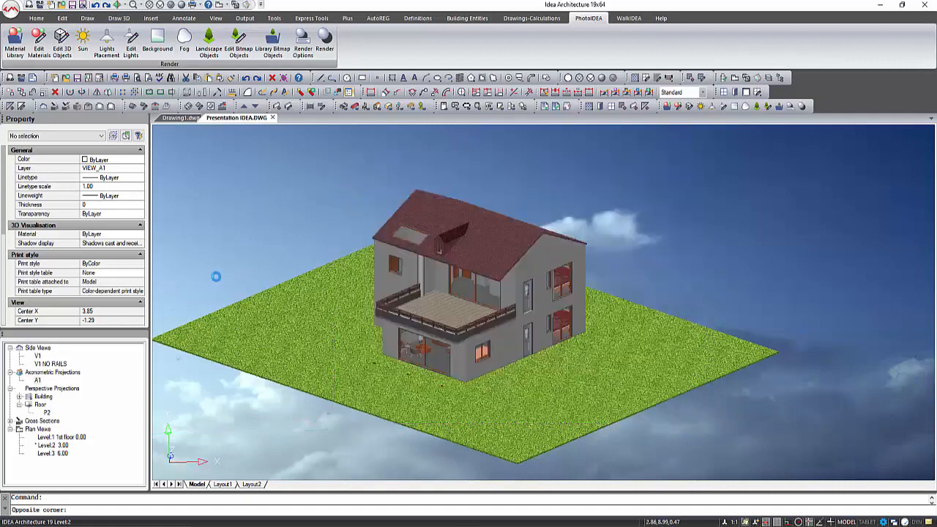
click(51, 137)
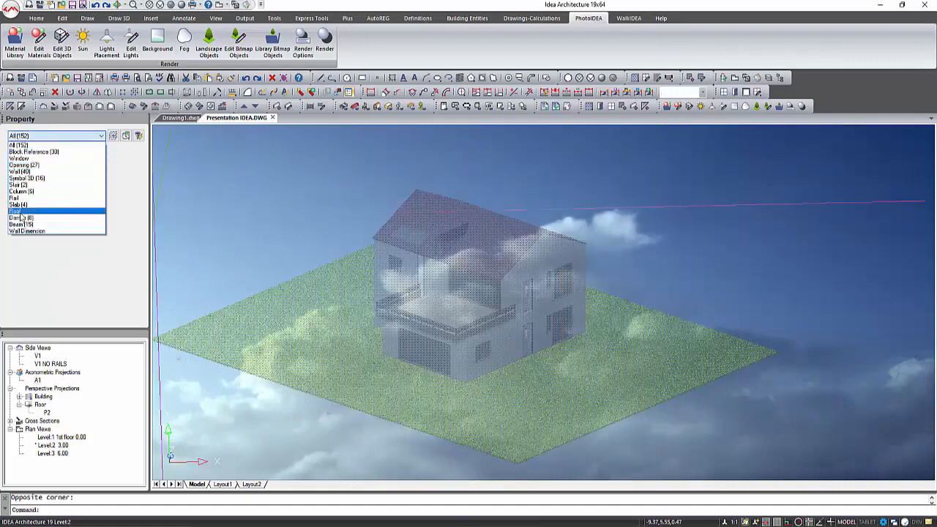
click(22, 171)
click(92, 249)
click(139, 246)
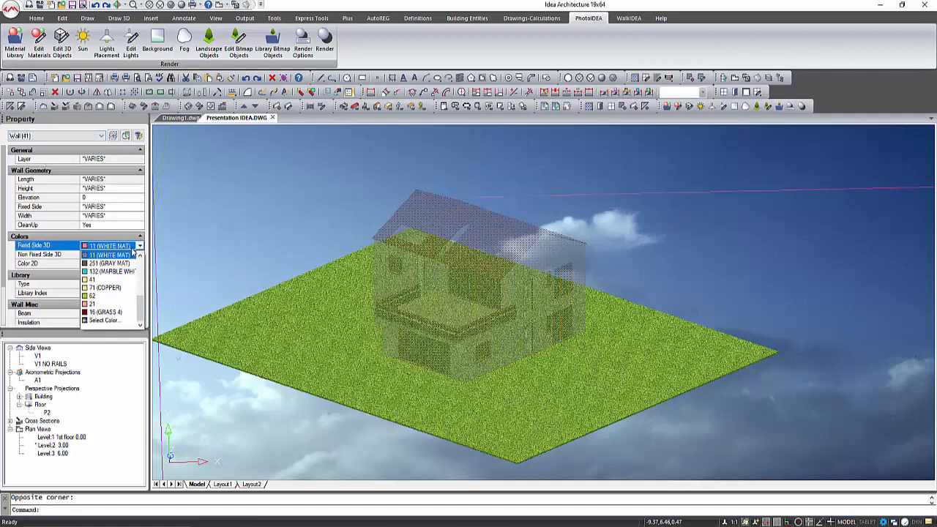
click(106, 320)
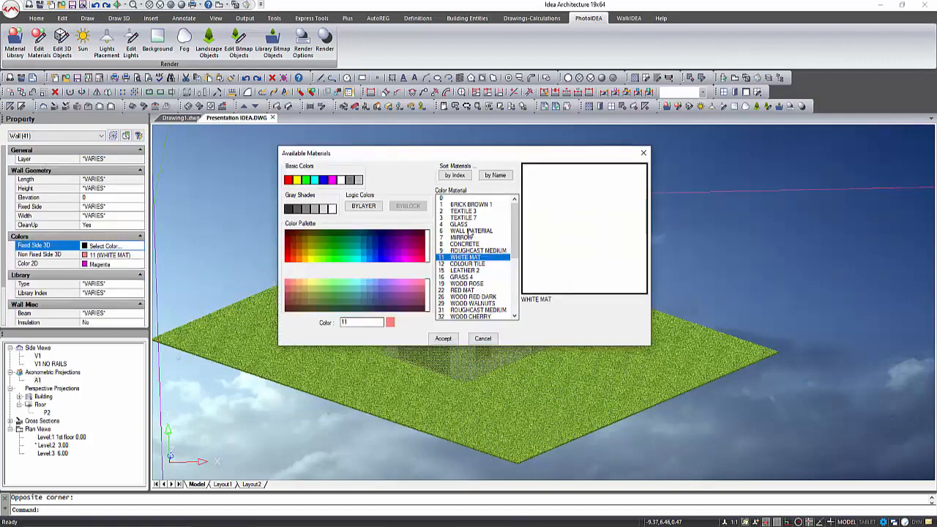
click(459, 224)
click(443, 338)
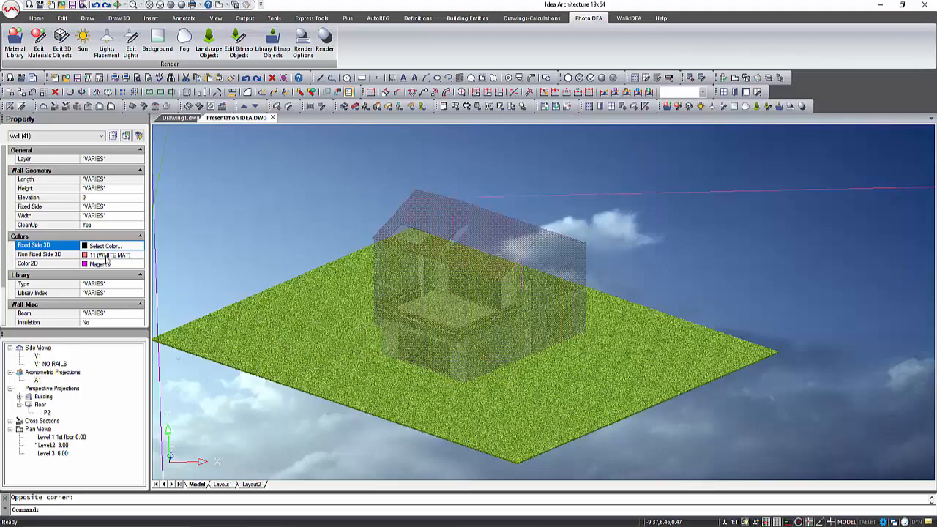
Step: Set the selected walls' Non Fixed Side 3D color to WALL MATERIAL and check the house from several sides
click(121, 257)
click(110, 329)
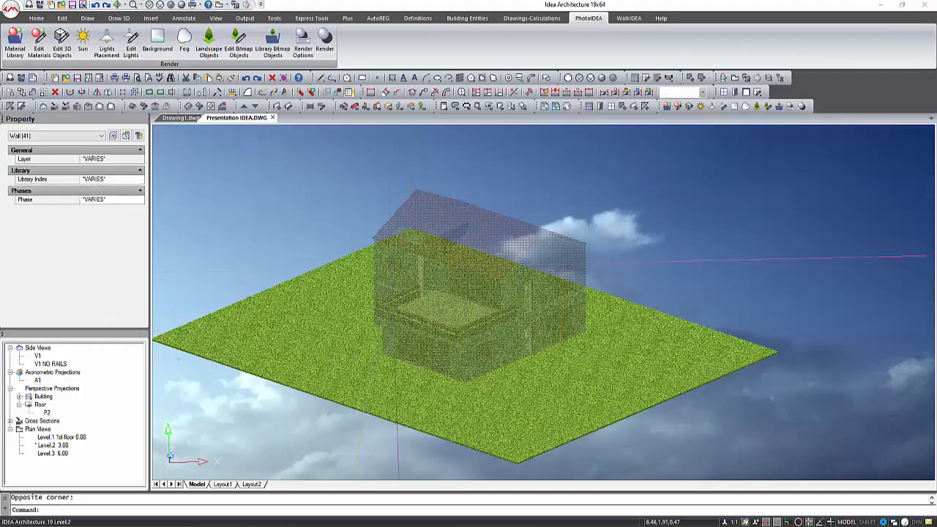
key(Escape)
scroll(439, 258, up, 3)
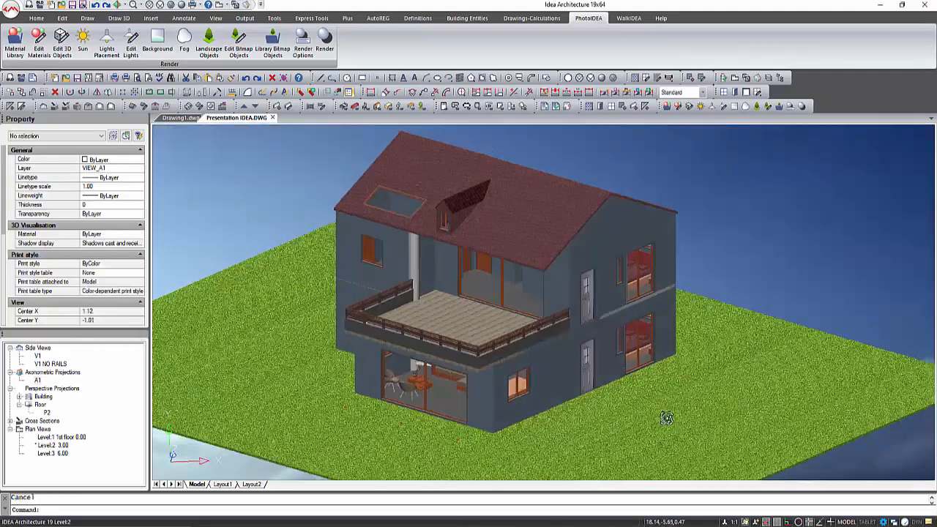
shift+middle_drag(665, 416, 797, 415)
scroll(551, 308, down, 3)
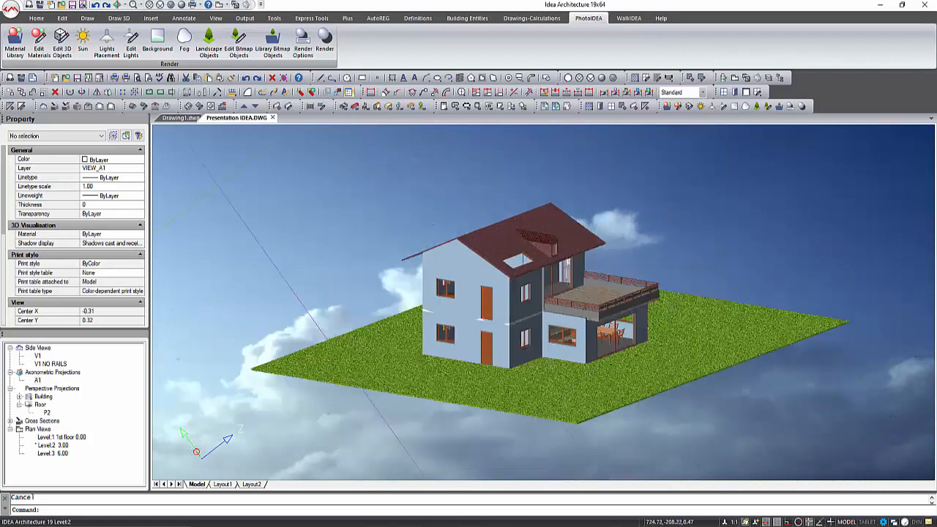
click(138, 137)
click(456, 183)
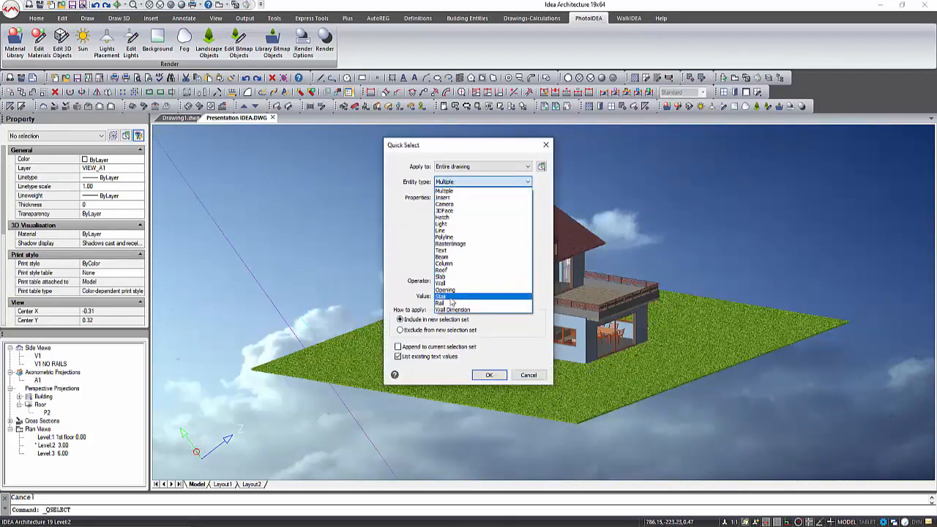
click(445, 276)
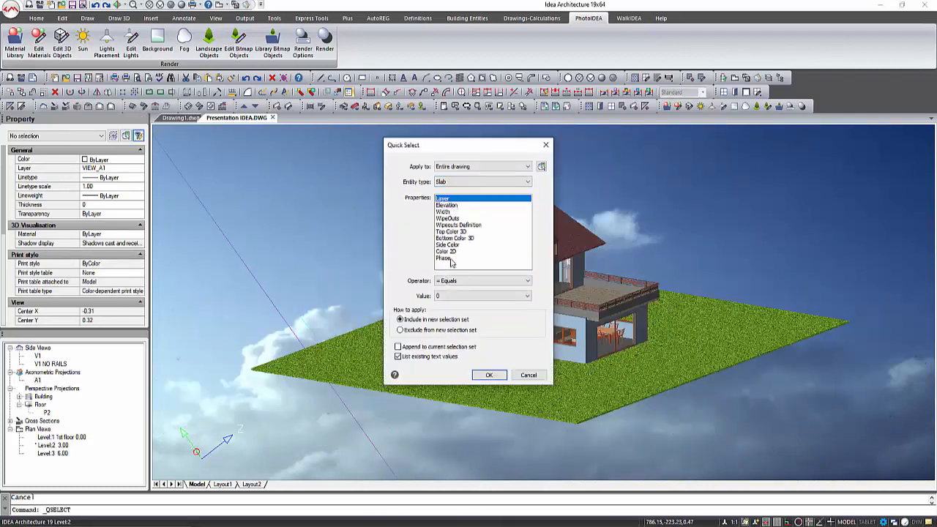
click(453, 232)
click(471, 295)
key(Escape)
key(Escape)
key(Escape)
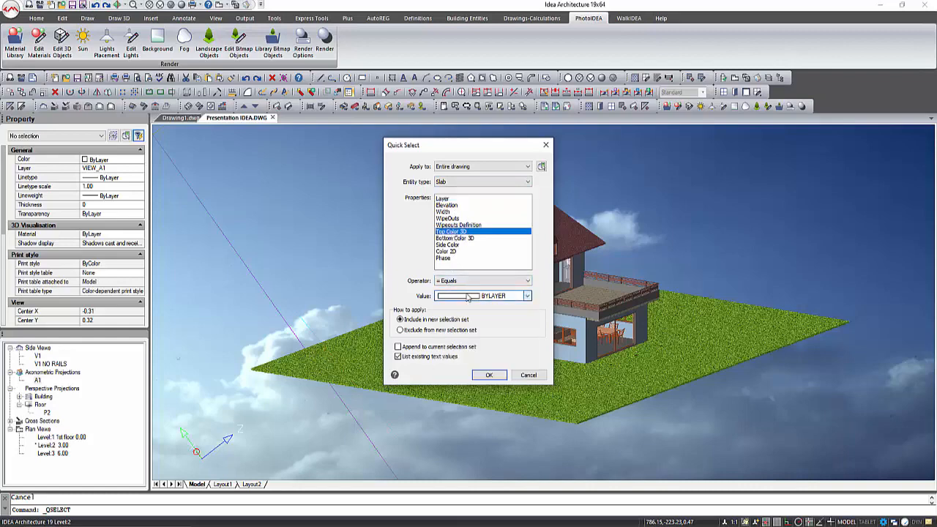
Step: Select the whole house, limit the selection to slabs and replace their tiled top surface with a plain grey one
click(361, 165)
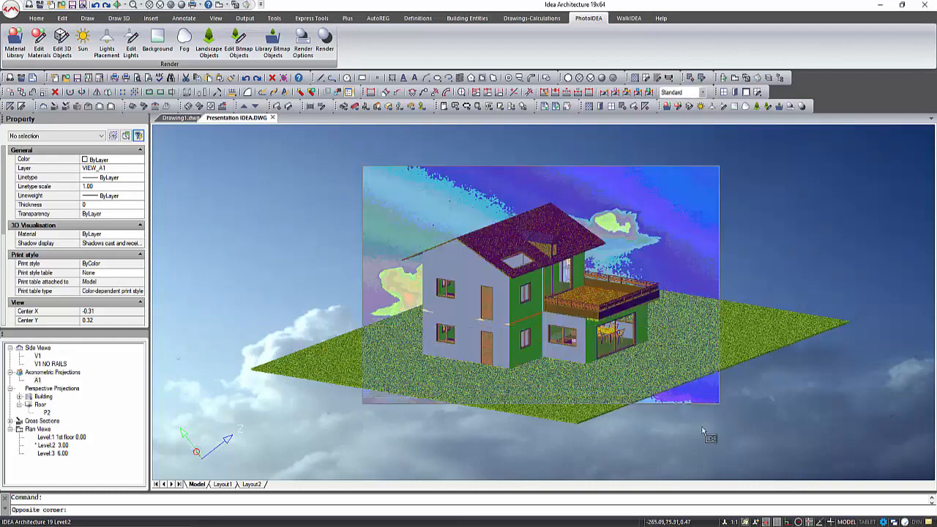
click(297, 399)
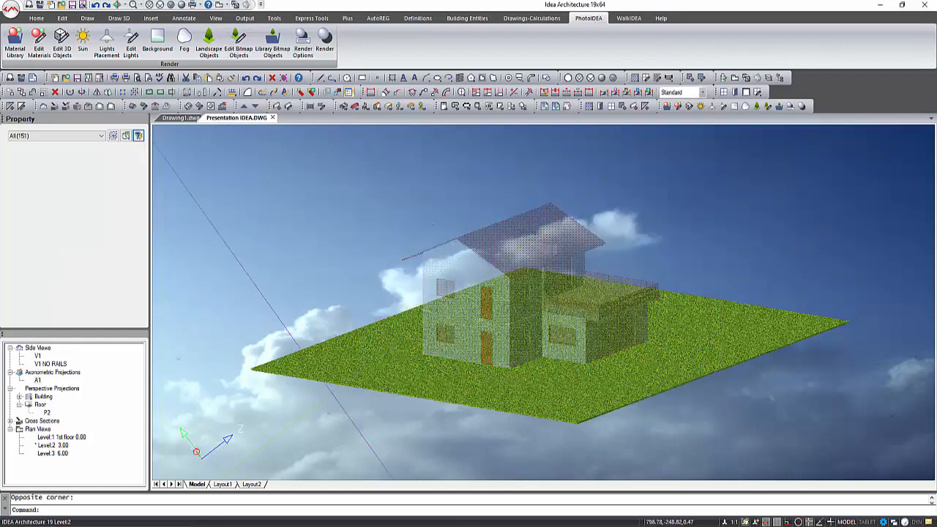
click(61, 139)
click(30, 206)
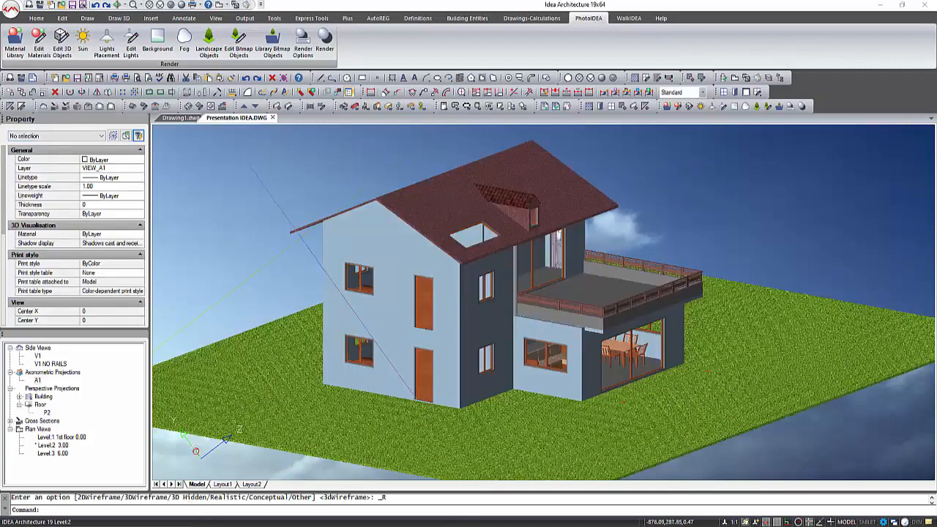
Step: Delete the upper-floor exterior door in the east gable wall
scroll(301, 239, down, 2)
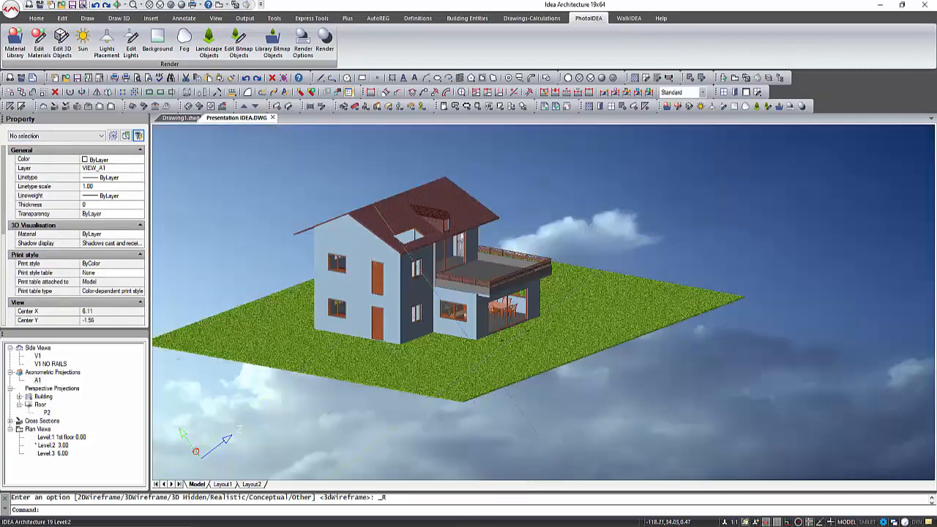
shift+middle_drag(482, 360, 396, 355)
scroll(477, 282, up, 2)
scroll(531, 311, down, 1)
key(Escape)
scroll(525, 339, up, 2)
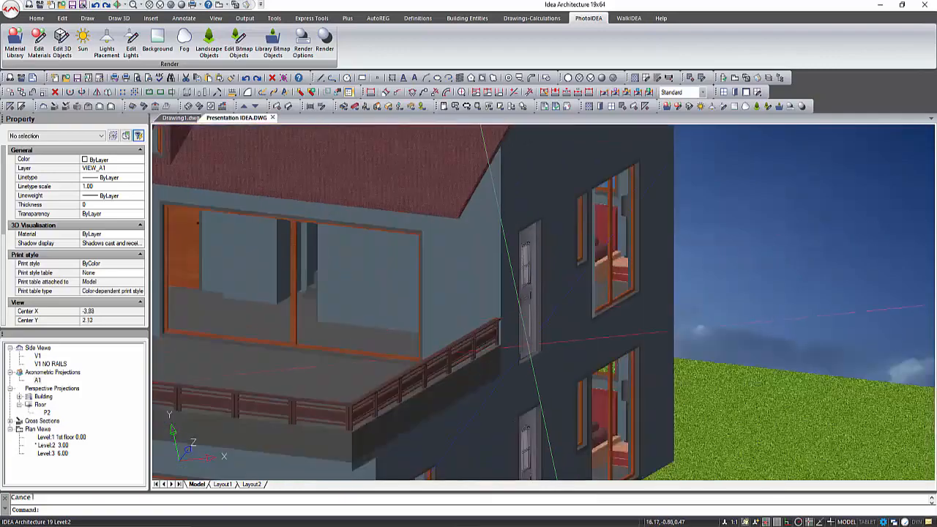
click(532, 339)
scroll(525, 333, down, 4)
key(Escape)
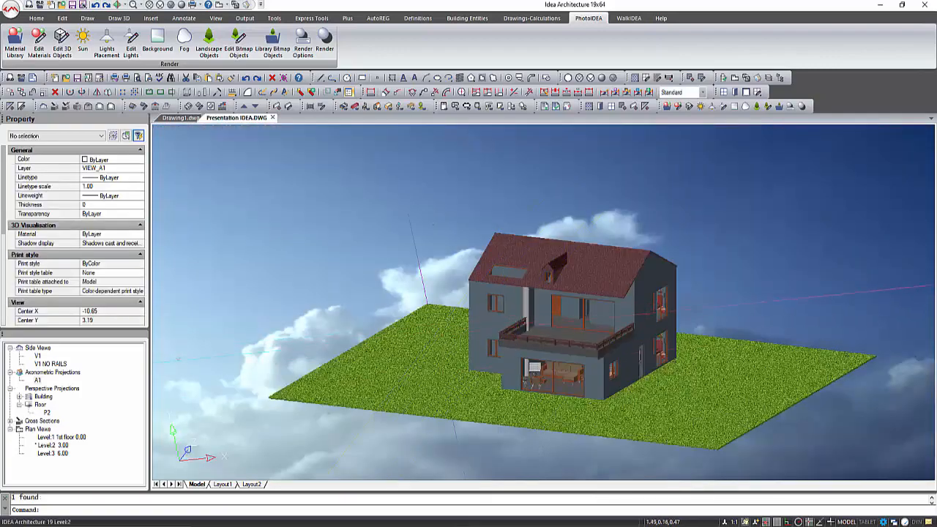
Step: Delete the upper-floor exterior door in the west gable wall and check the house from the terrace side
shift+middle_drag(438, 347, 567, 377)
scroll(554, 337, up, 2)
key(Escape)
click(488, 341)
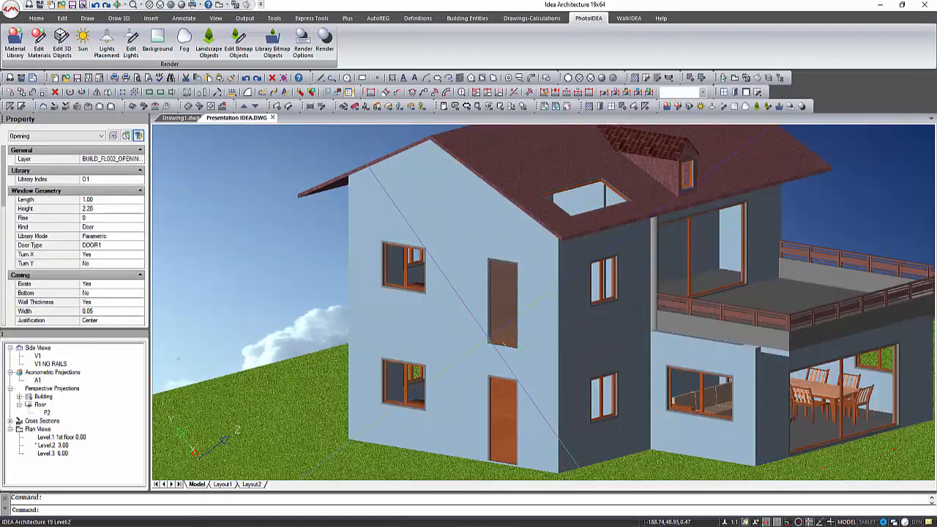
key(Delete)
scroll(441, 298, down, 3)
shift+middle_drag(537, 368, 421, 372)
scroll(468, 311, up, 2)
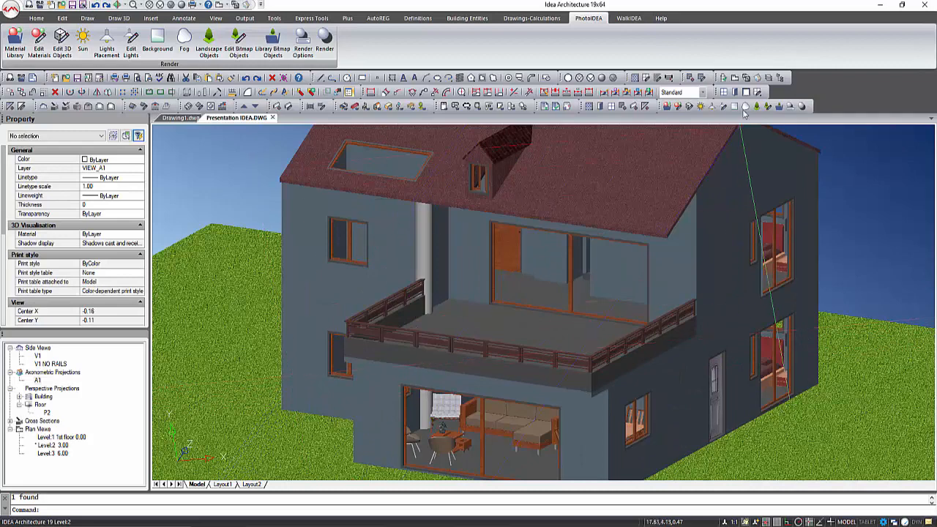
Step: Switch to the Level 1 floor in 3D and load the WALLS-STONES_EN.mln file in the materials library
double_click(62, 437)
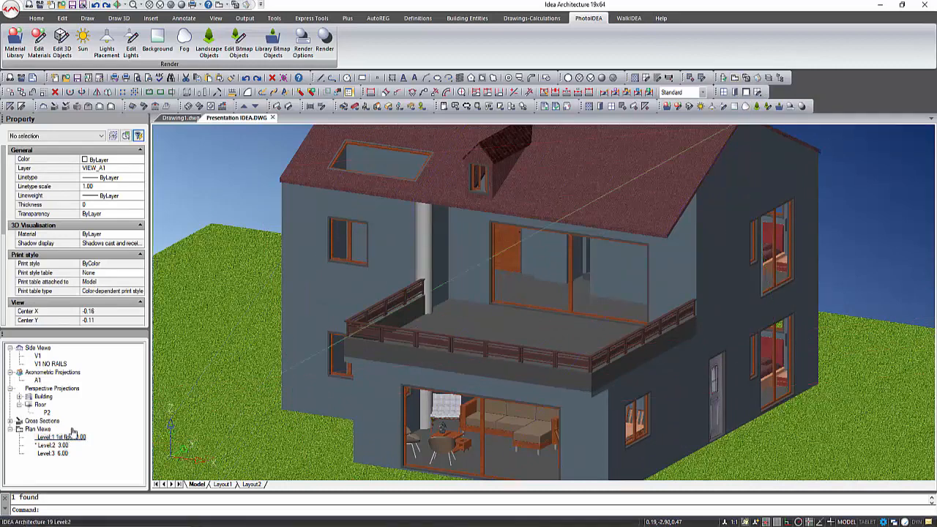
scroll(600, 286, up, 3)
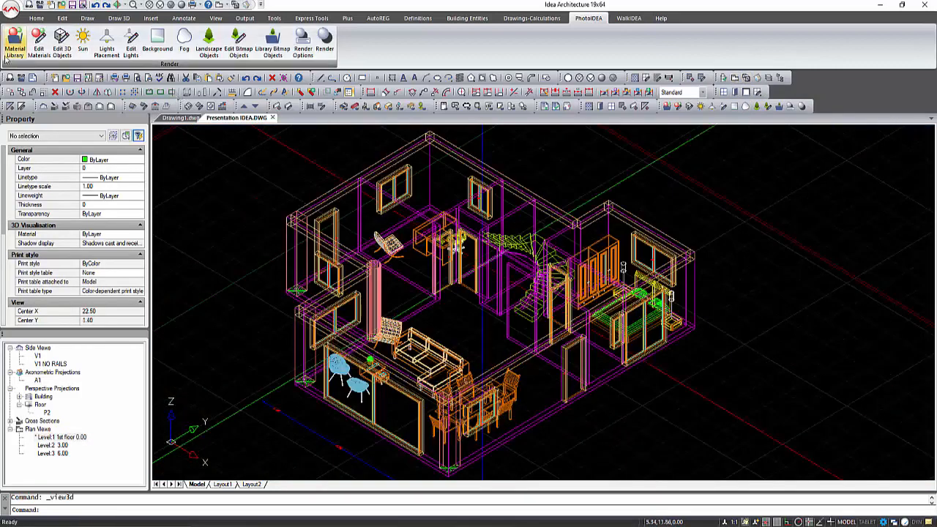
click(14, 44)
click(532, 204)
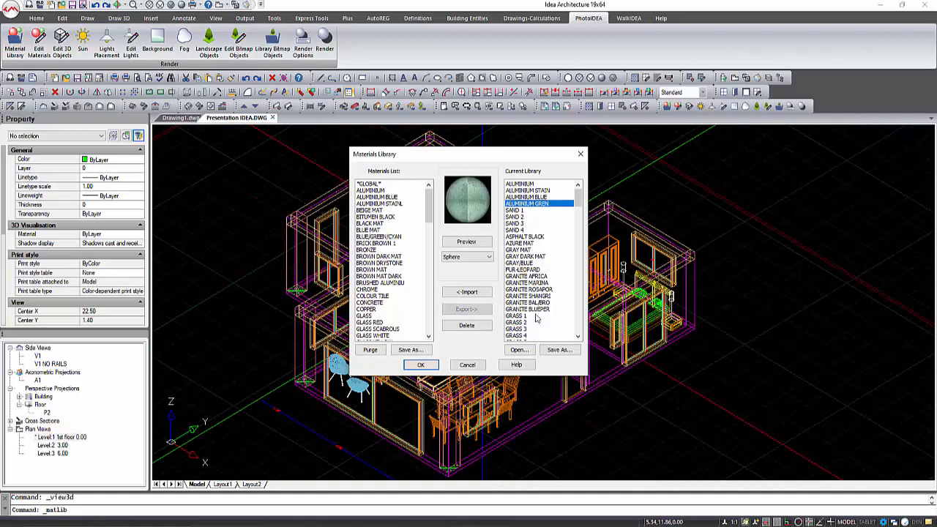
click(520, 350)
scroll(444, 304, down, 4)
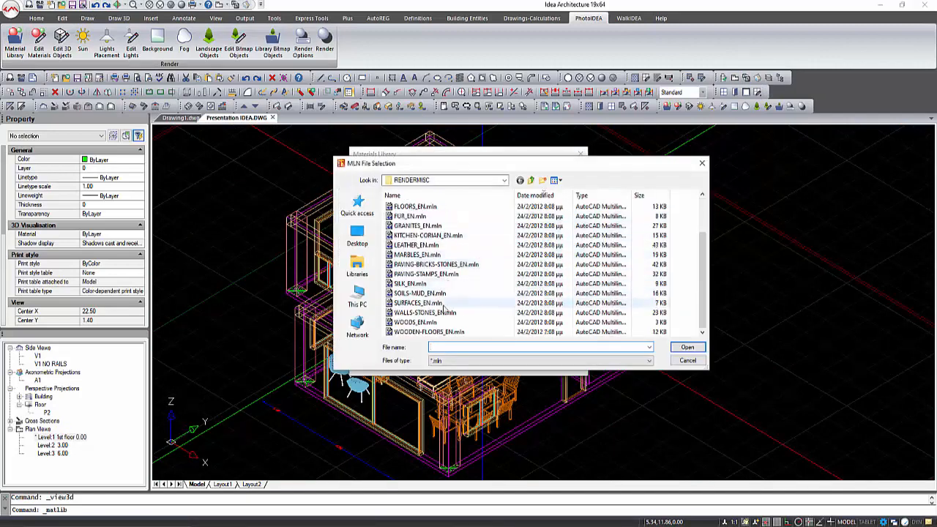
double_click(442, 312)
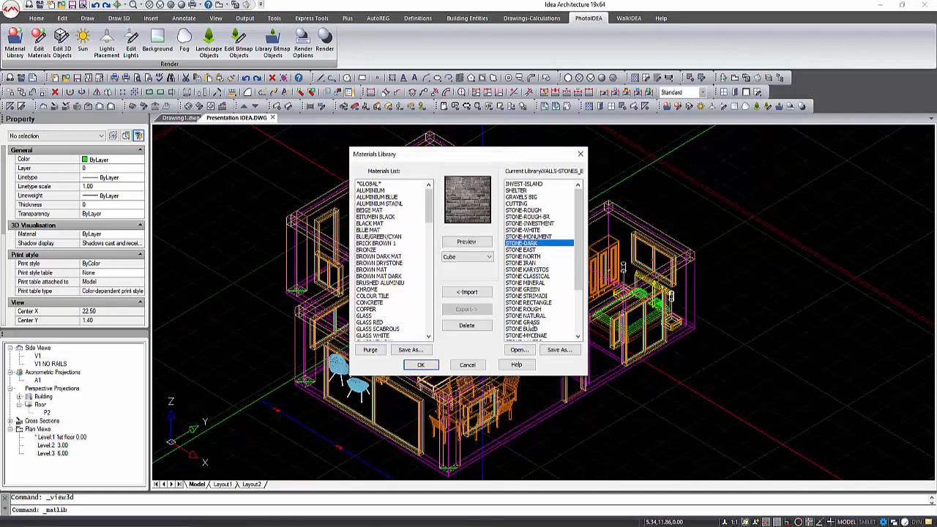
Step: Add STONE-DARK to the drawing's materials, check it in the materials list and confirm the library changes
click(374, 258)
key(s)
scroll(380, 308, down, 2)
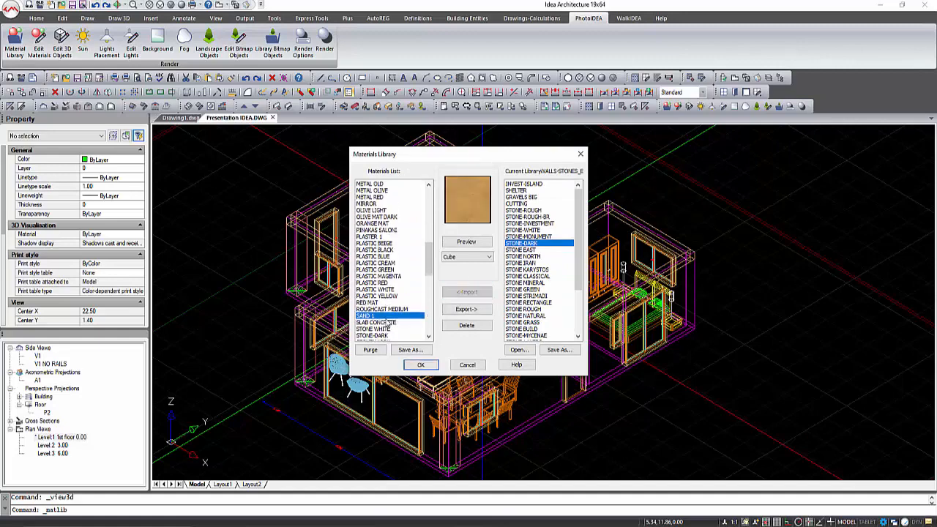
click(382, 311)
click(384, 316)
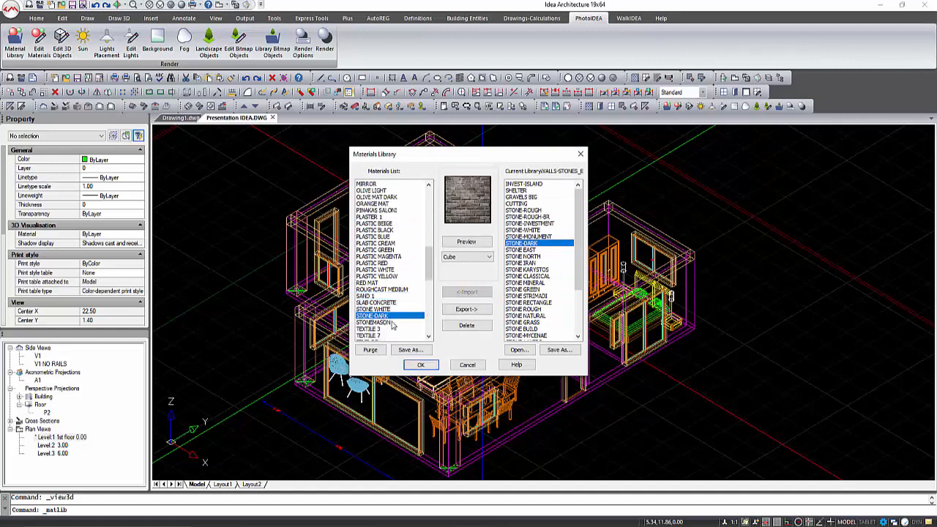
click(419, 365)
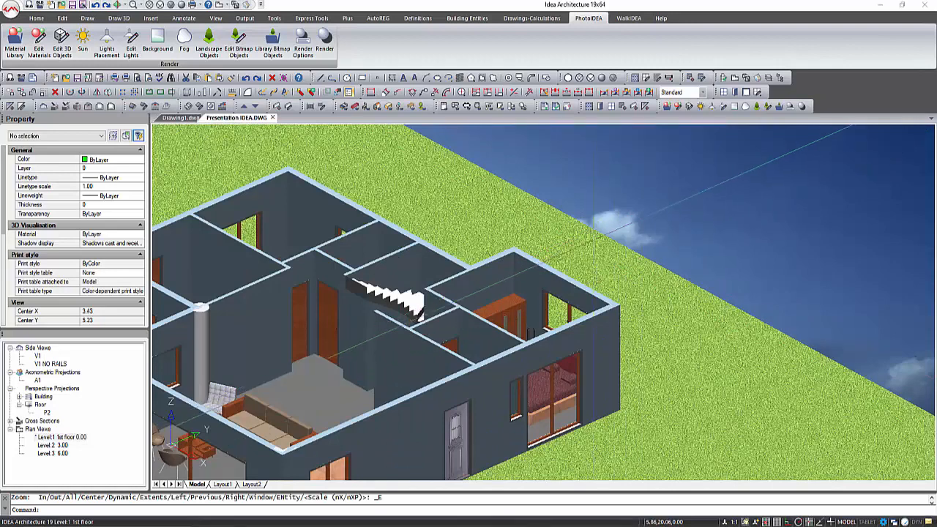
Step: Set the Fixed Side 3D color of the inner wall beside the round column to 14 STONE-DARK and check the result
middle_drag(439, 293, 524, 286)
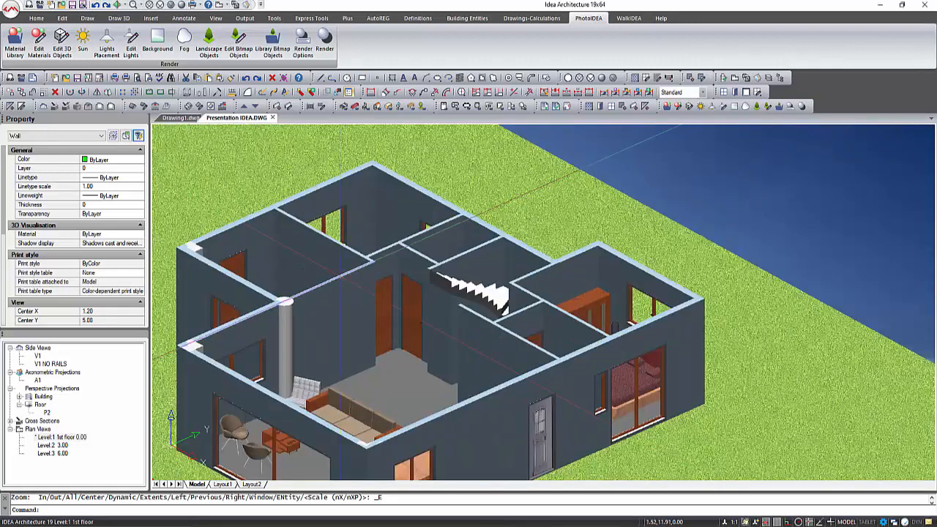
click(340, 274)
double_click(341, 274)
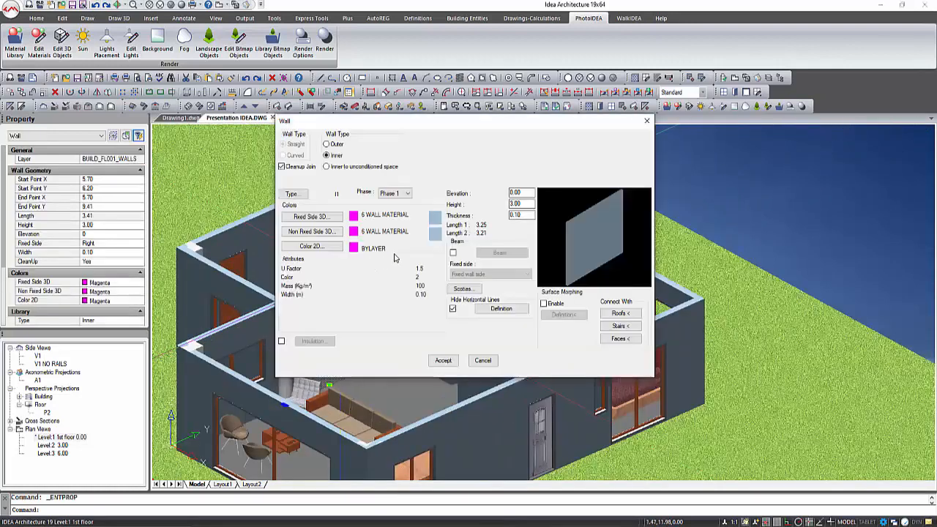
click(323, 216)
click(462, 254)
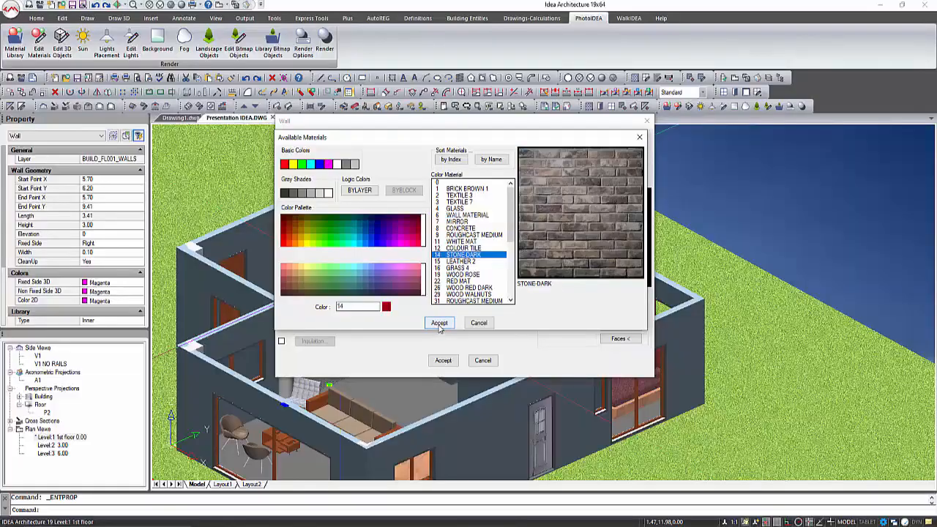
click(440, 324)
click(451, 360)
shift+middle_drag(454, 366, 428, 294)
scroll(429, 294, down, 2)
Step: Create a new material named TILE LIVING ROOM and assign the Tile living room.jpg bitmap to it
scroll(429, 294, up, 3)
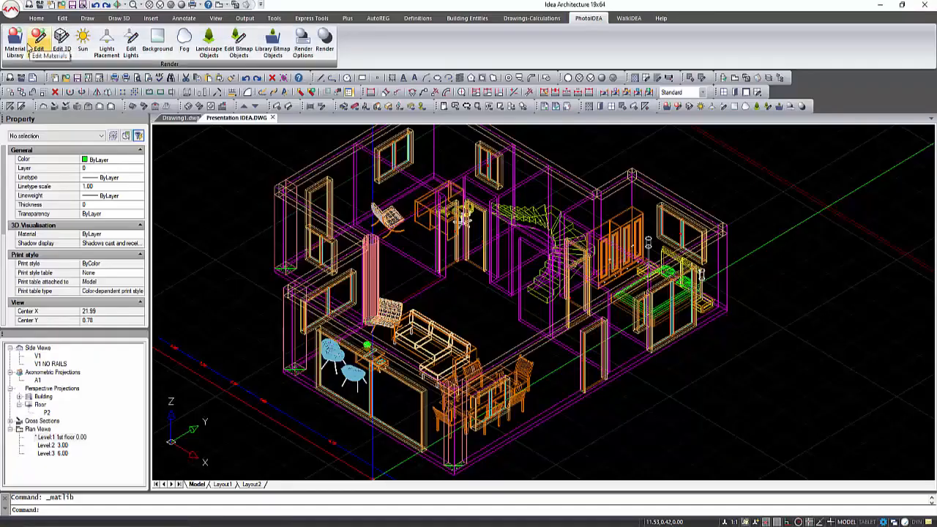
click(37, 38)
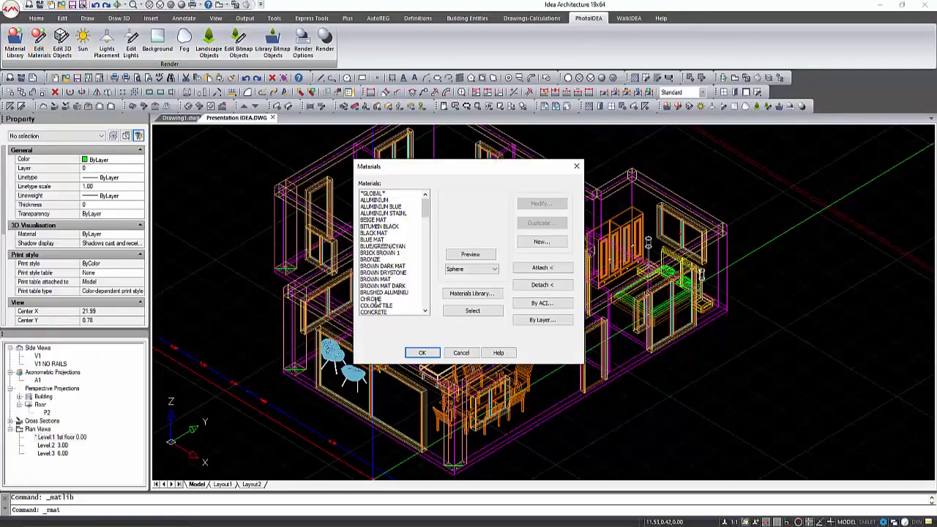
click(541, 241)
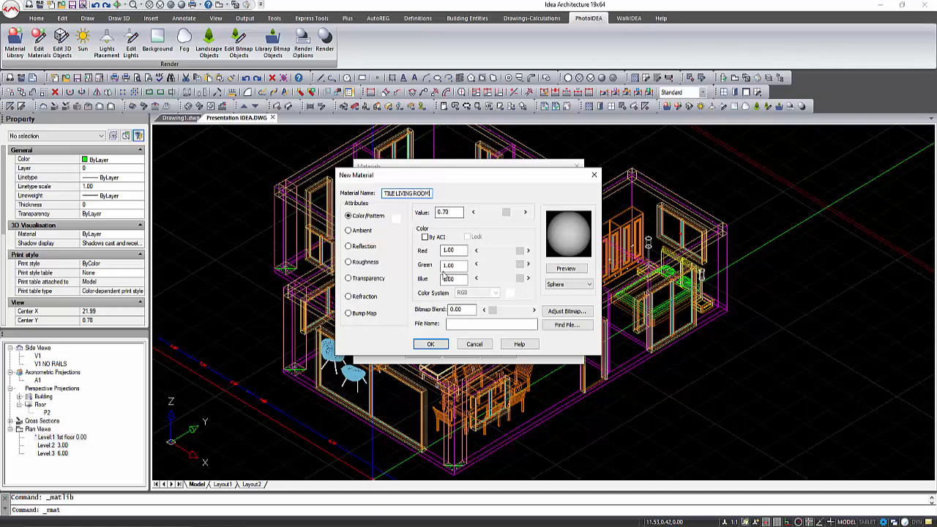
click(567, 325)
click(459, 347)
text(t)
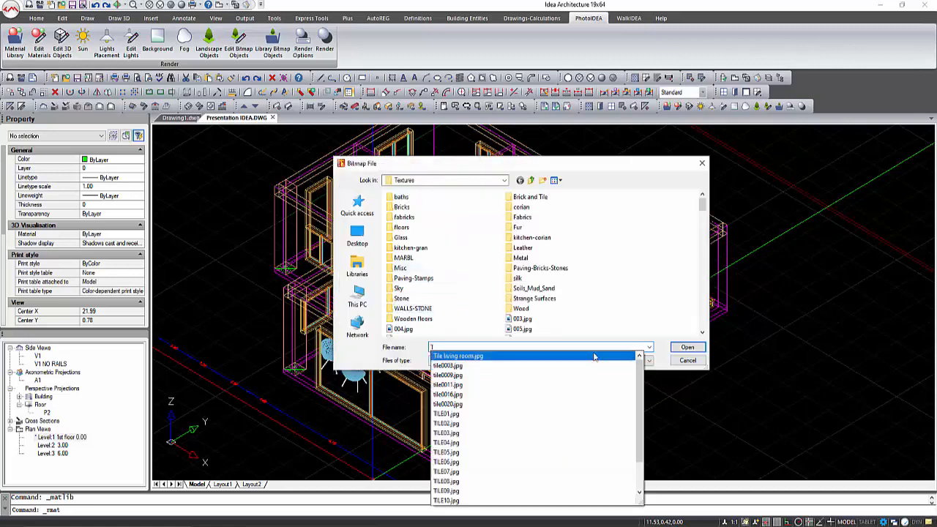
click(595, 355)
click(686, 348)
Step: Set the tile material's bitmap blend to about 0.79 and red value to 0.68, preview it on a cube and save it
drag(492, 312, 525, 310)
click(563, 267)
click(568, 284)
click(566, 302)
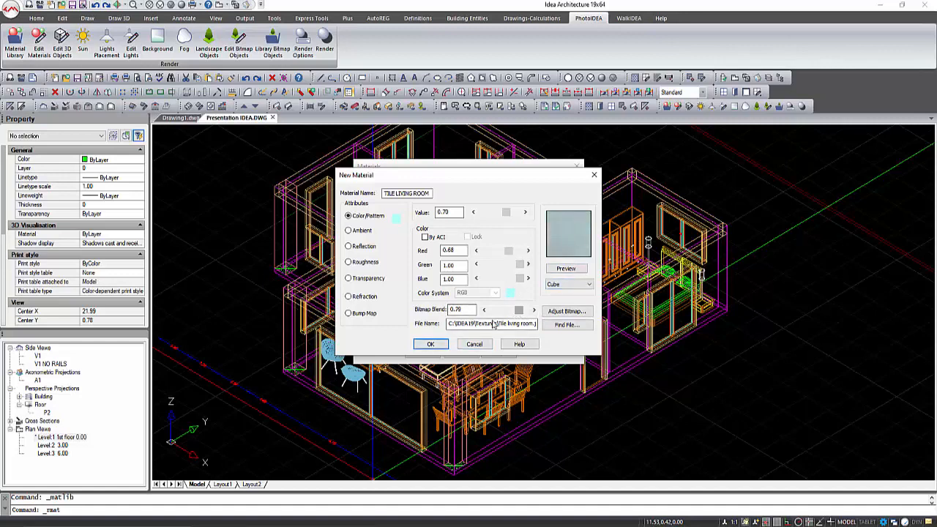
click(430, 344)
Step: Attach the TILE LIVING ROOM material to color index 10 and confirm the material changes
scroll(395, 290, down, 5)
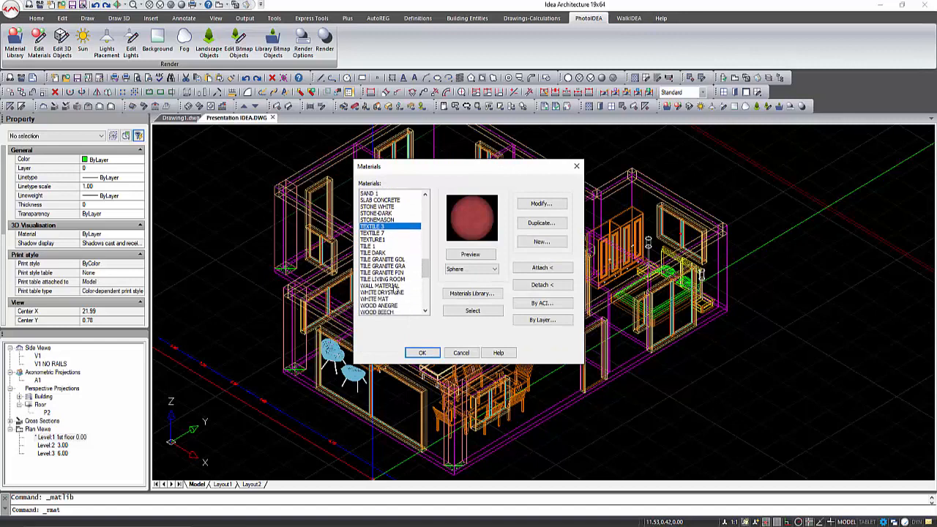
click(395, 278)
click(540, 304)
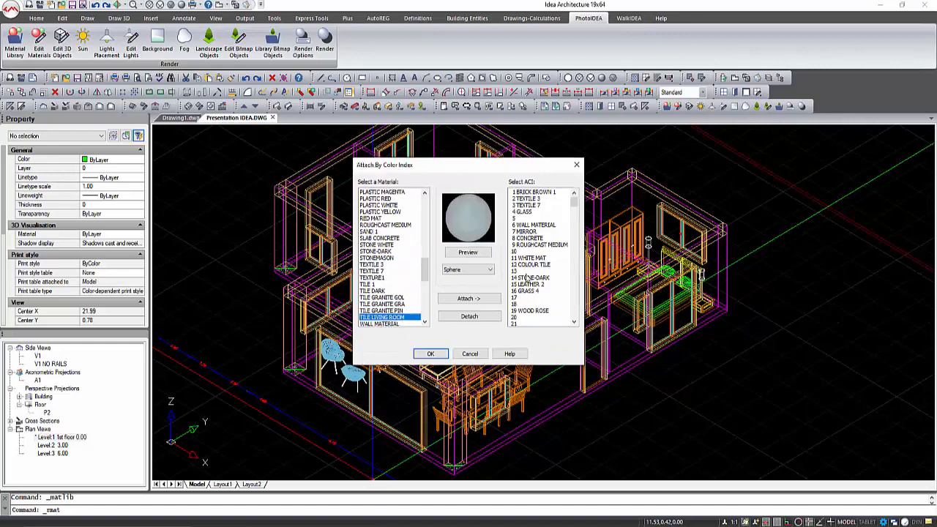
click(524, 218)
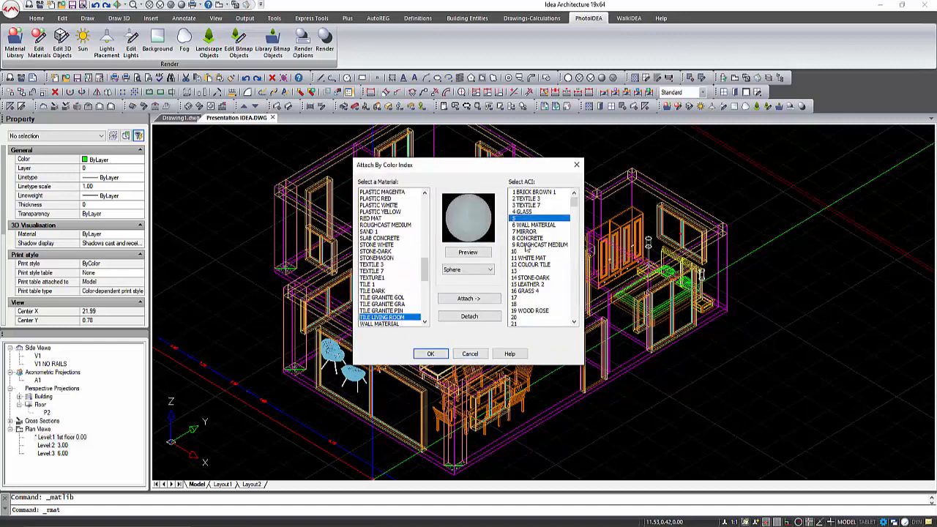
click(469, 299)
click(430, 353)
click(431, 355)
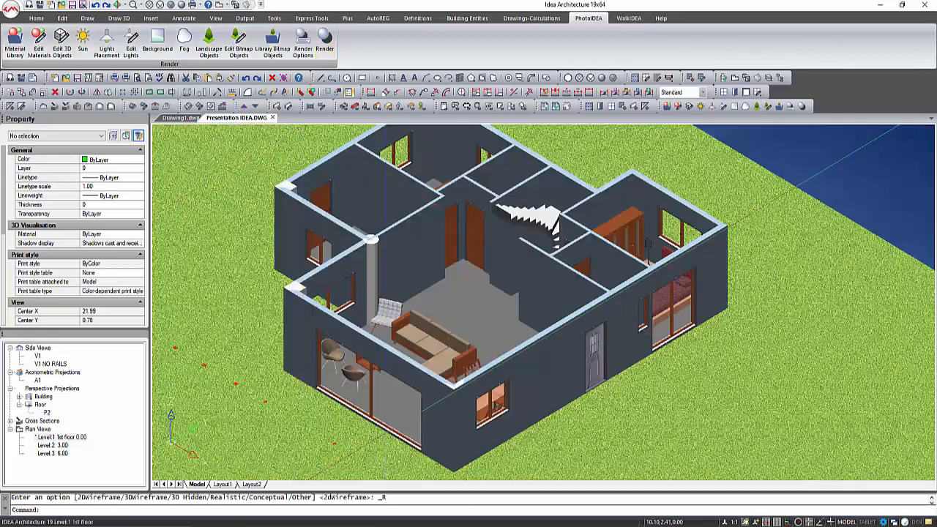
Step: Set the ground-floor slab's Top Color 3D to 10 (TILE LIVING ROOM) and inspect the floor from several angles
click(438, 463)
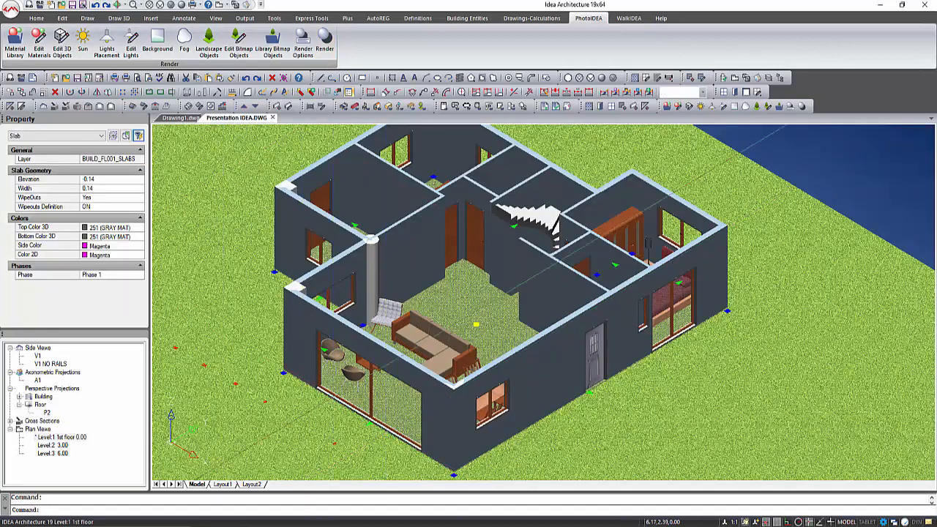
click(107, 228)
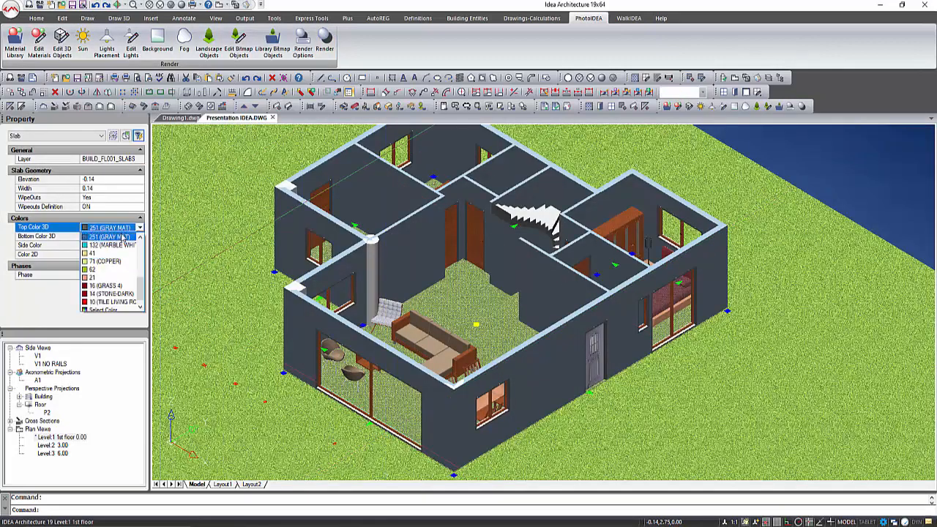
click(121, 307)
scroll(462, 236, up, 4)
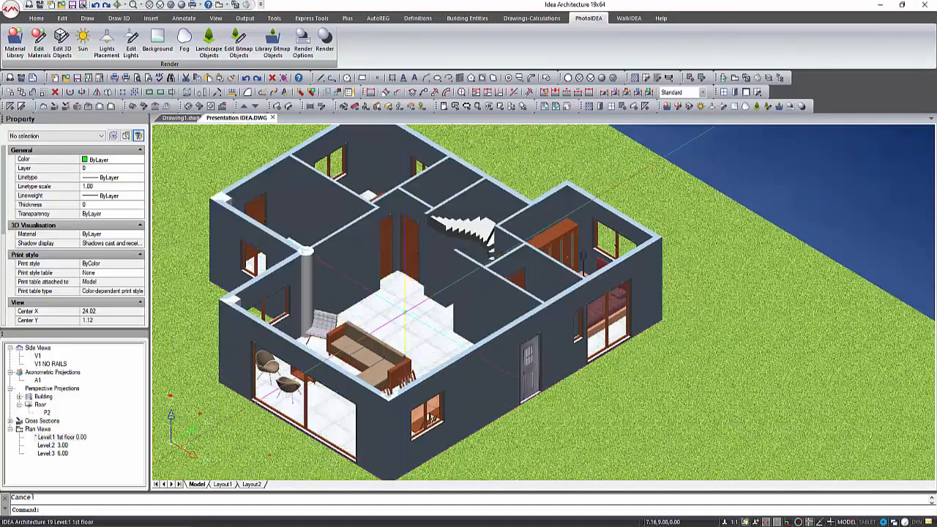
scroll(435, 336, up, 5)
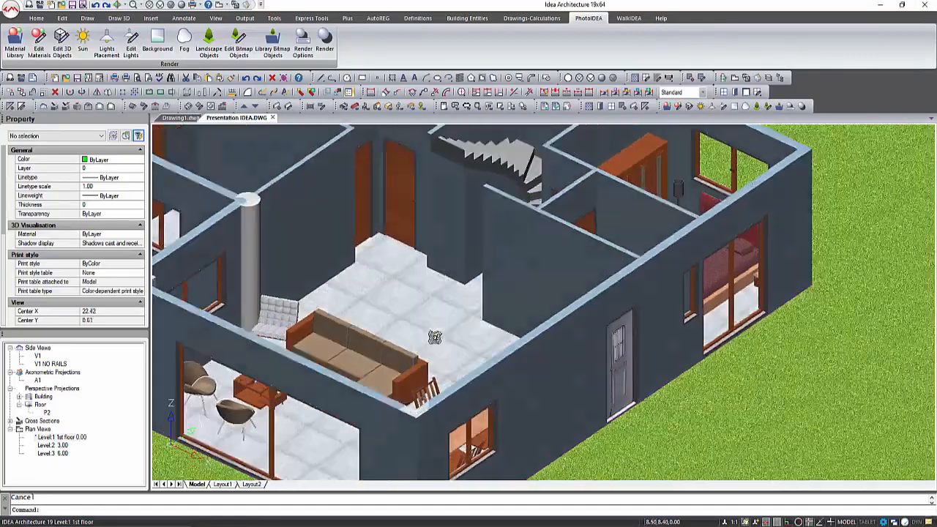
shift+middle_drag(435, 337, 286, 341)
scroll(401, 263, down, 3)
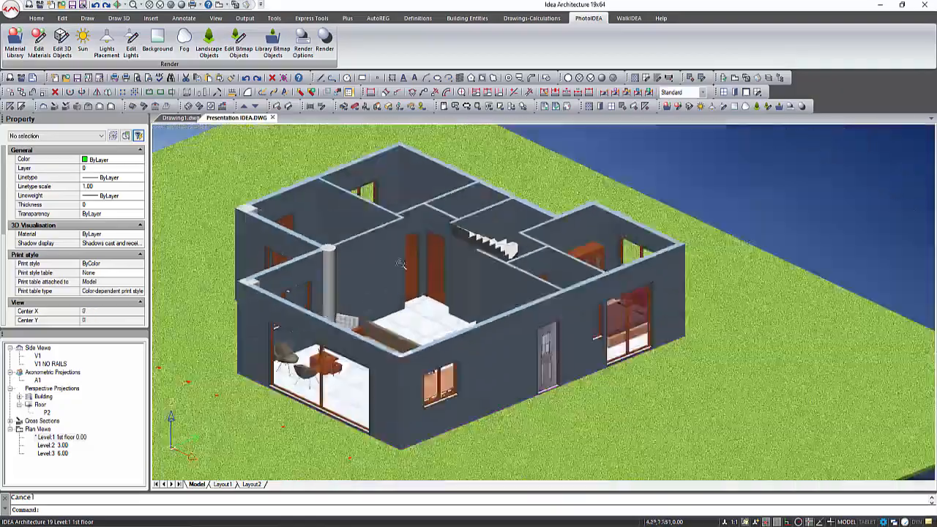
Step: Examine the living room floor in perspective view P2 from a raised angle and return to the floor's 3D view
double_click(47, 412)
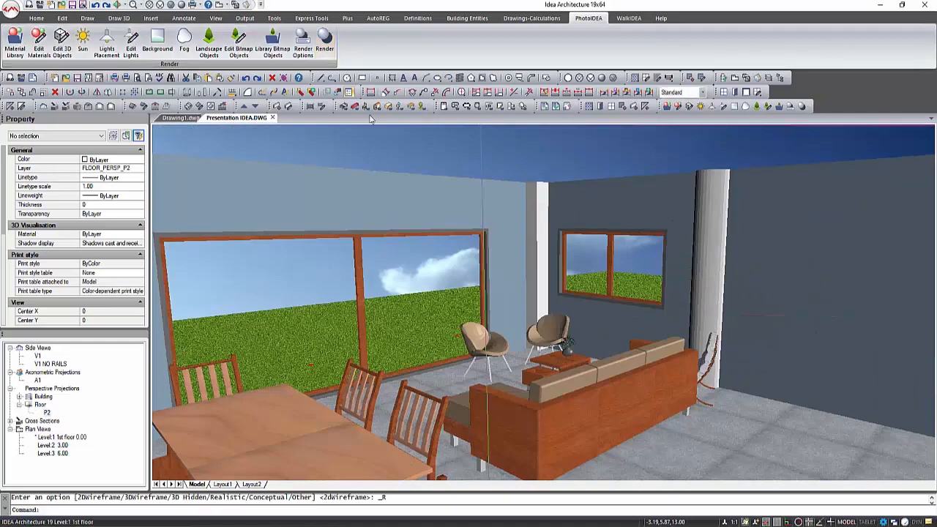
click(119, 5)
drag(585, 307, 604, 272)
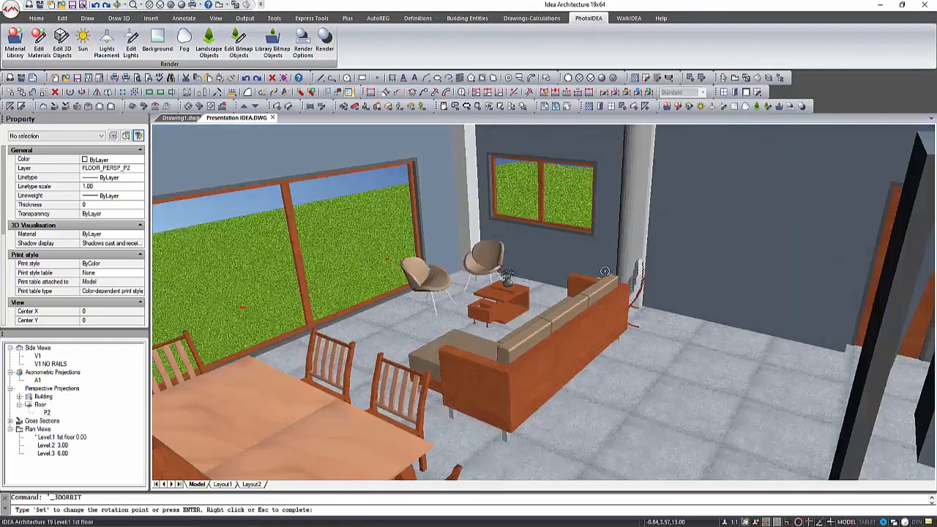
click(733, 77)
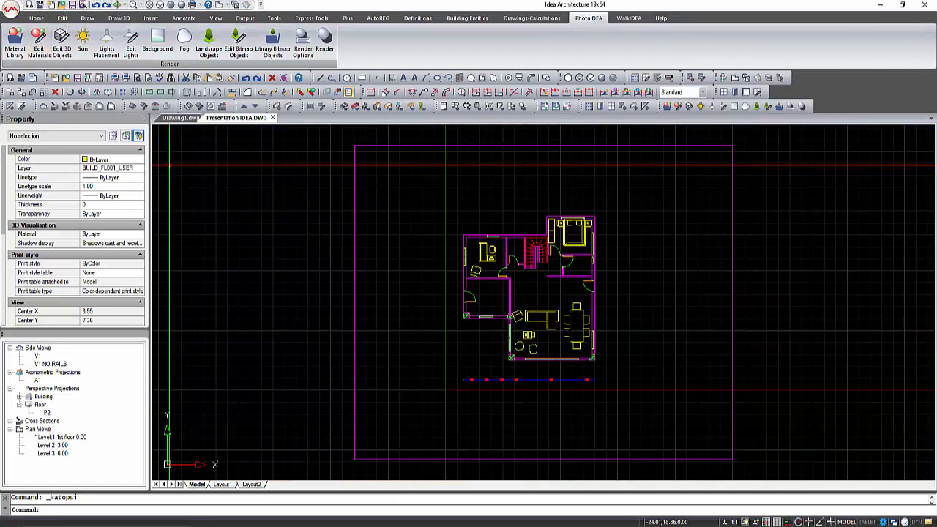
click(745, 78)
scroll(569, 305, up, 4)
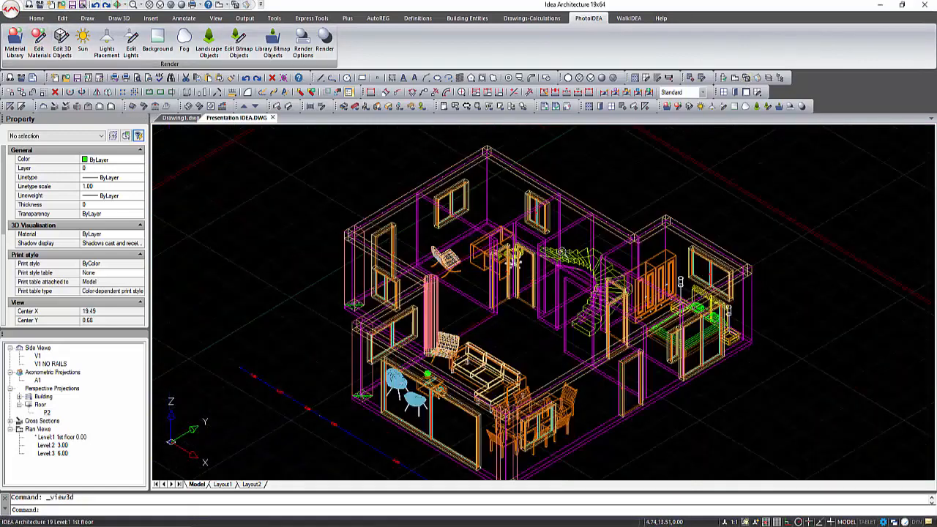
Step: Change the cushion material (color 31) of the lounge chair beside the round column to COPPER
click(492, 372)
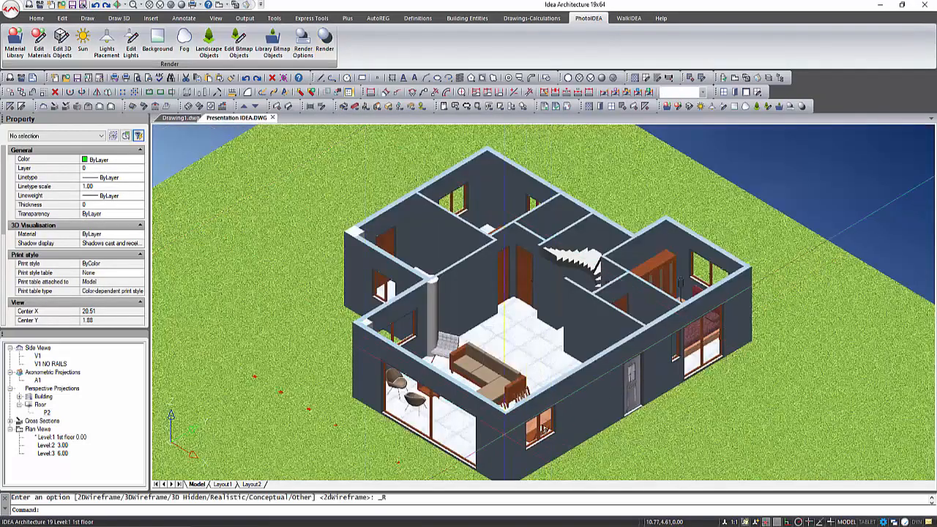
scroll(502, 432, up, 4)
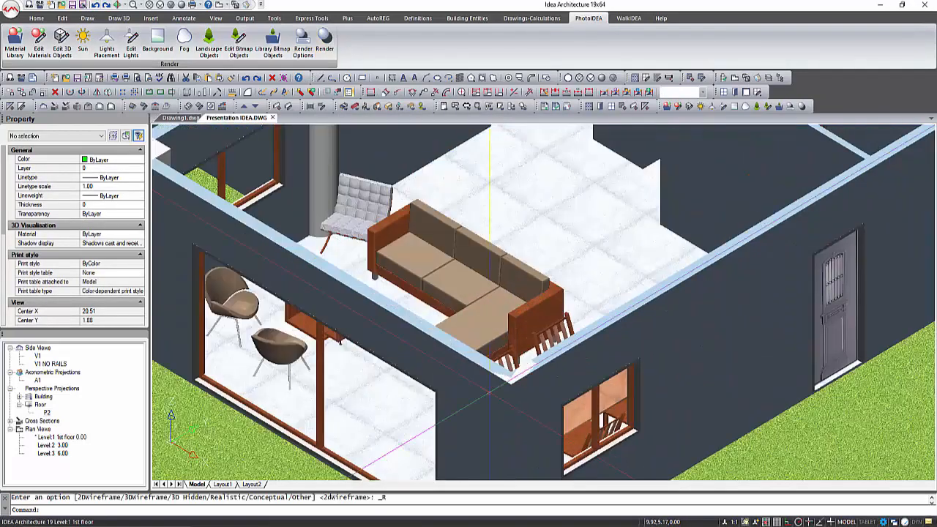
double_click(385, 189)
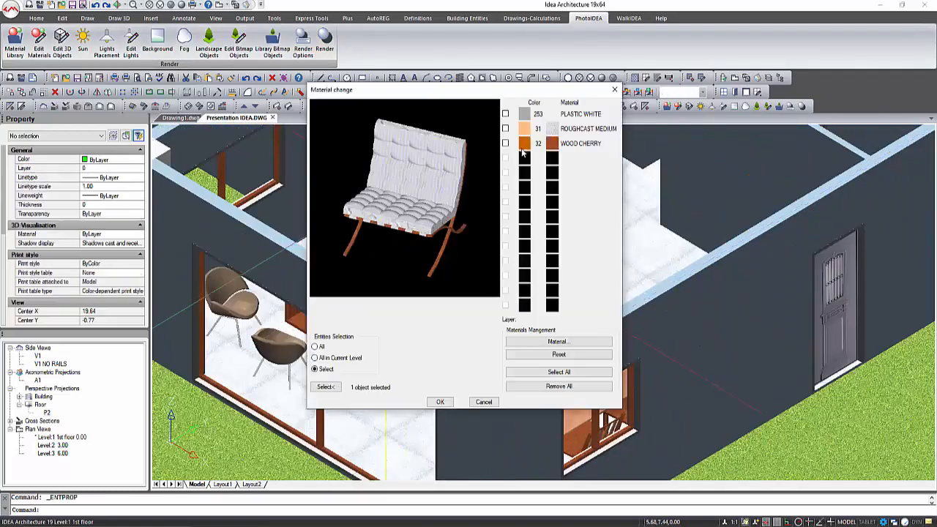
click(550, 130)
click(379, 241)
click(379, 283)
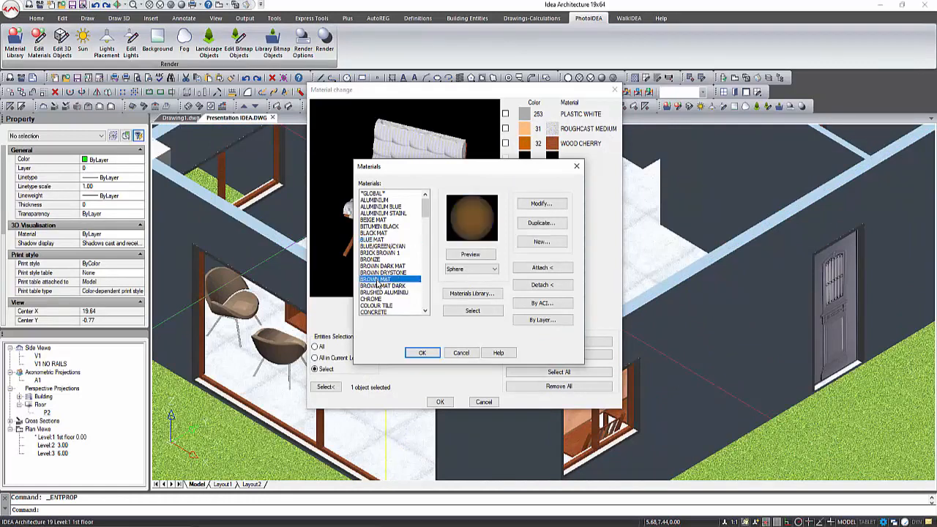
scroll(388, 295, down, 1)
click(371, 301)
click(422, 353)
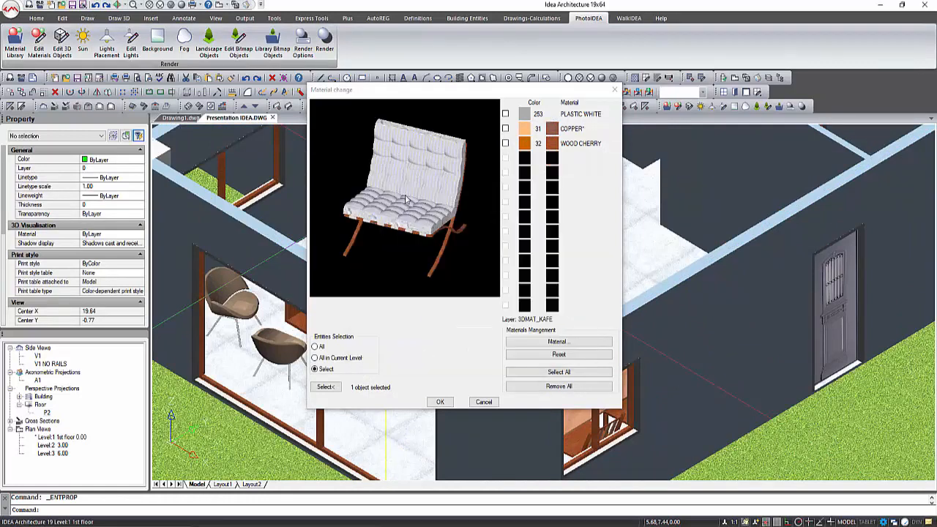
click(440, 402)
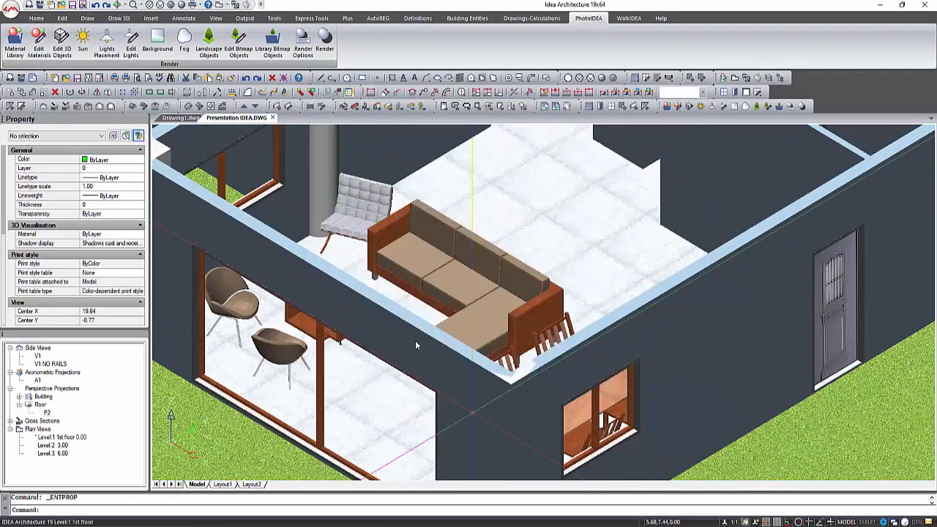
Step: Return to the ground-floor plan view and export the whole floor plan as a separate screen drawing named level-1
scroll(341, 195, up, 4)
mouse_move(444, 322)
shift+middle_down()
mouse_move(473, 328)
mouse_move(449, 330)
shift+middle_up()
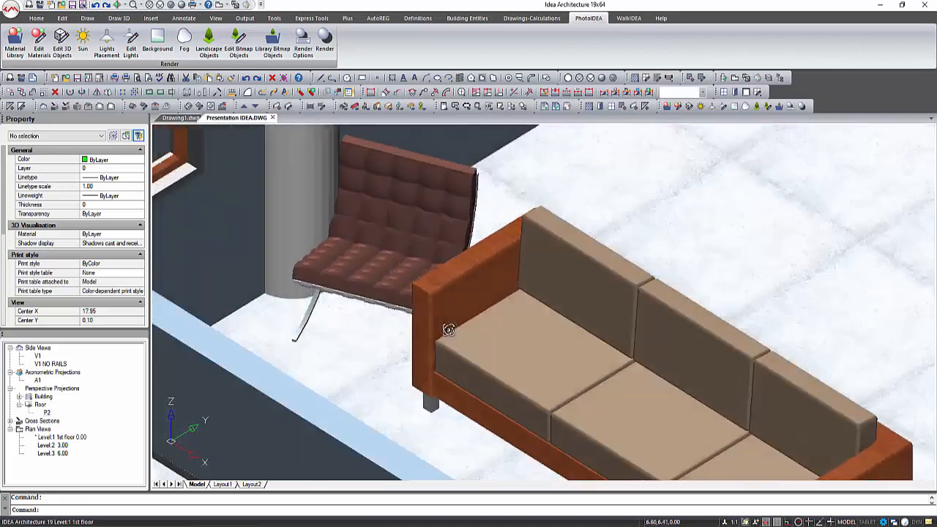
scroll(412, 240, down, 2)
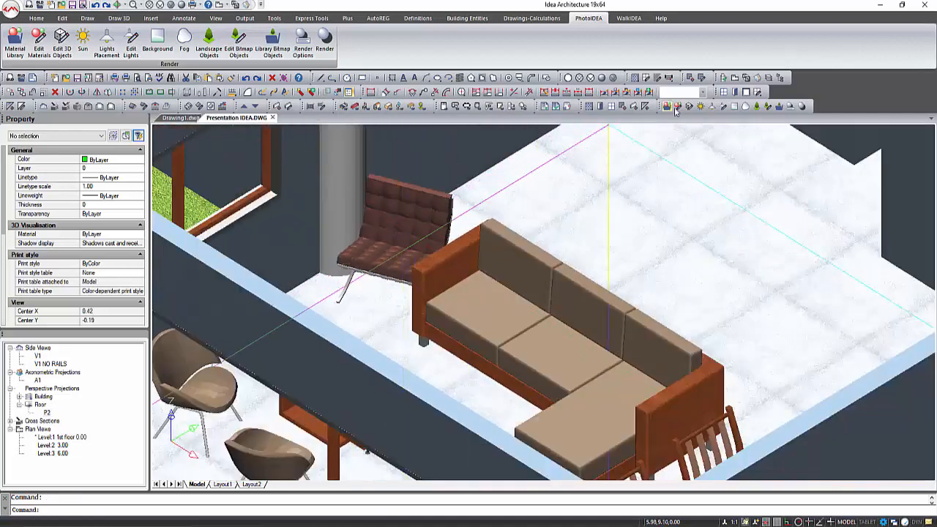
click(741, 77)
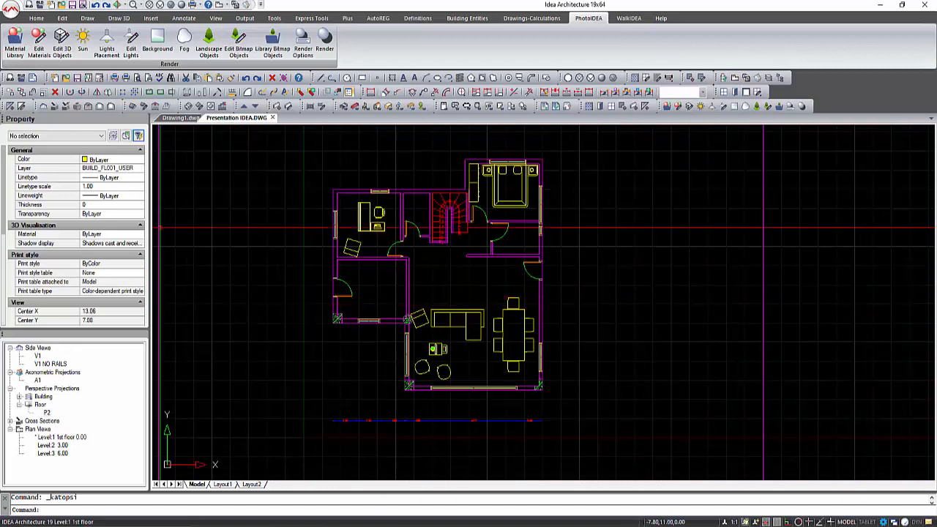
click(529, 19)
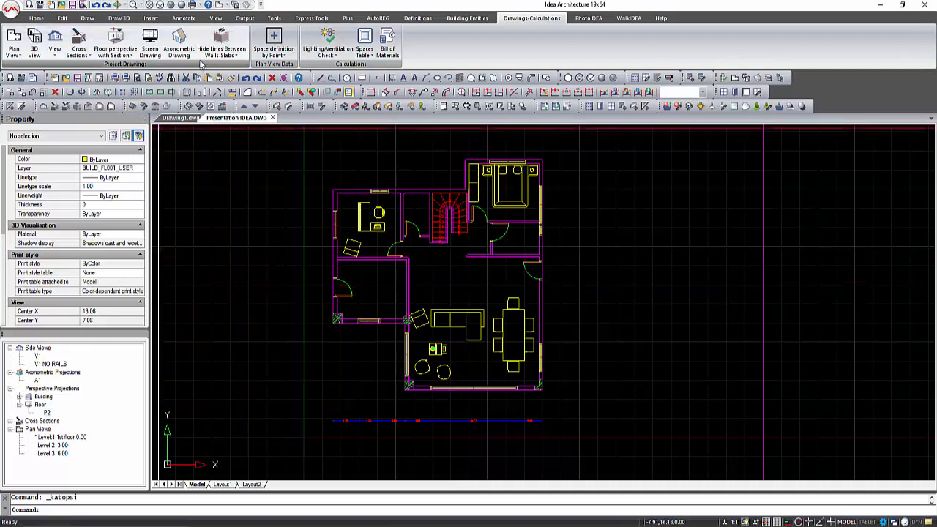
click(151, 41)
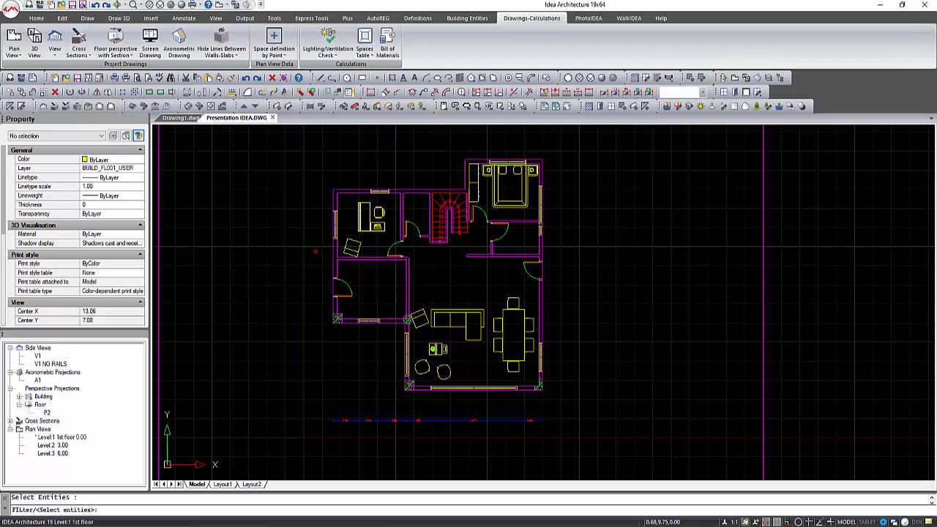
click(297, 134)
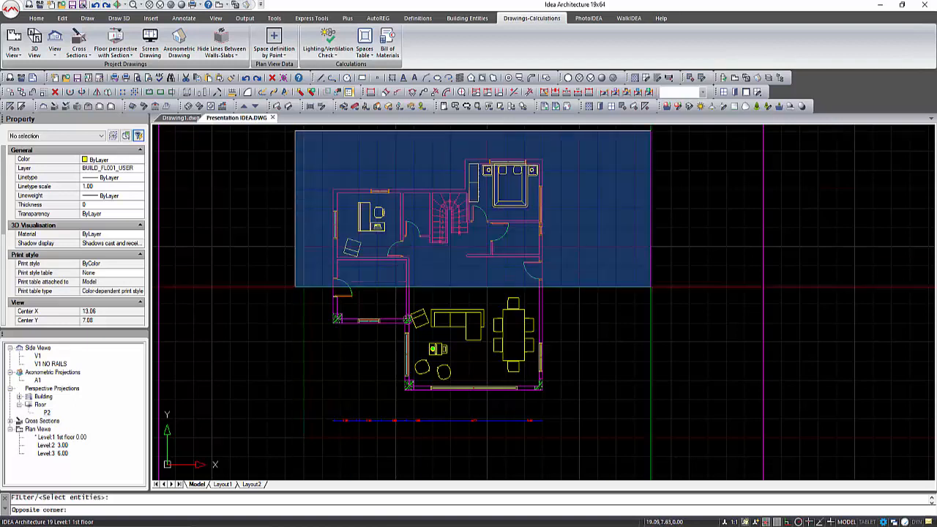
click(634, 410)
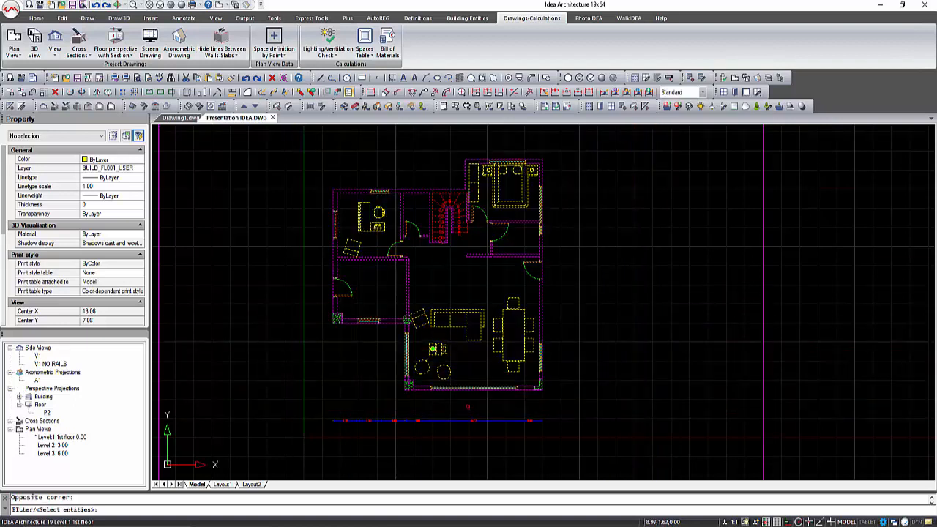
key(Return)
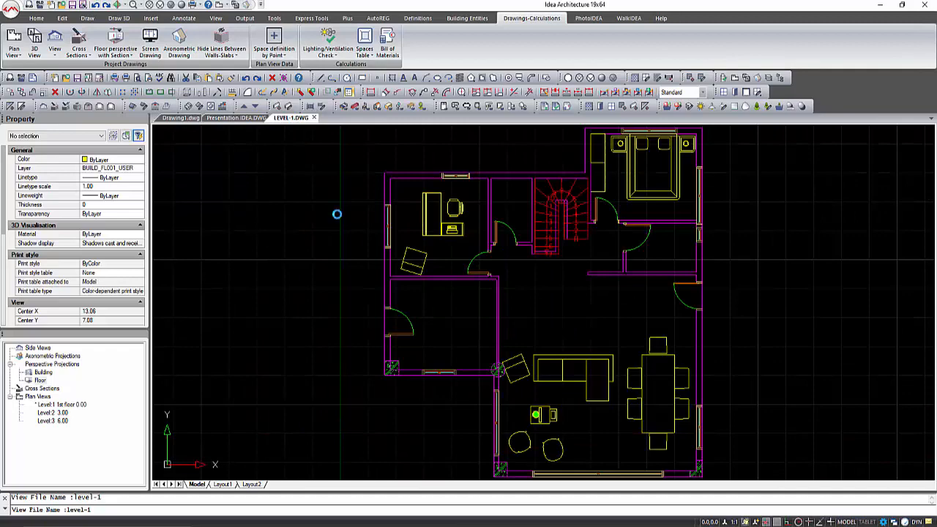
Step: Check the entity types in the exported plan by selecting the wall beside the living room and then a larger area
scroll(253, 211, down, 2)
scroll(353, 283, up, 2)
click(465, 285)
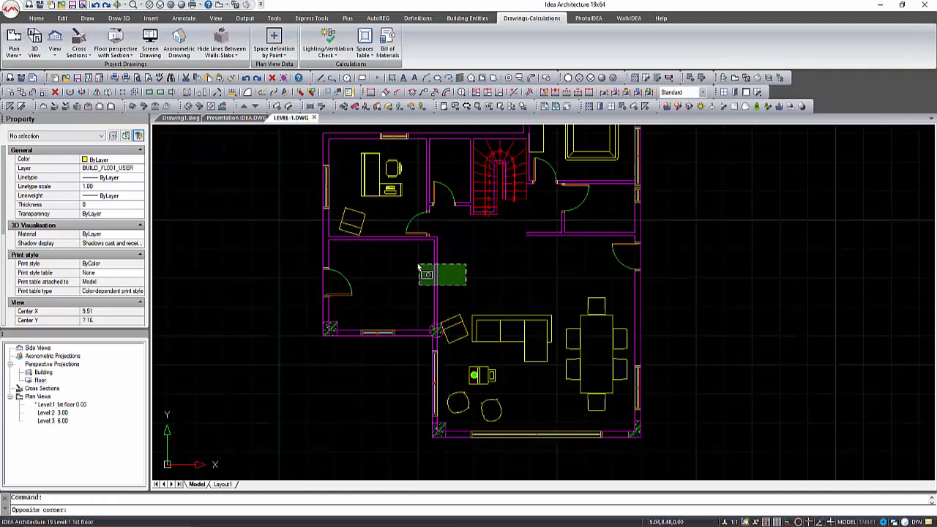
click(419, 267)
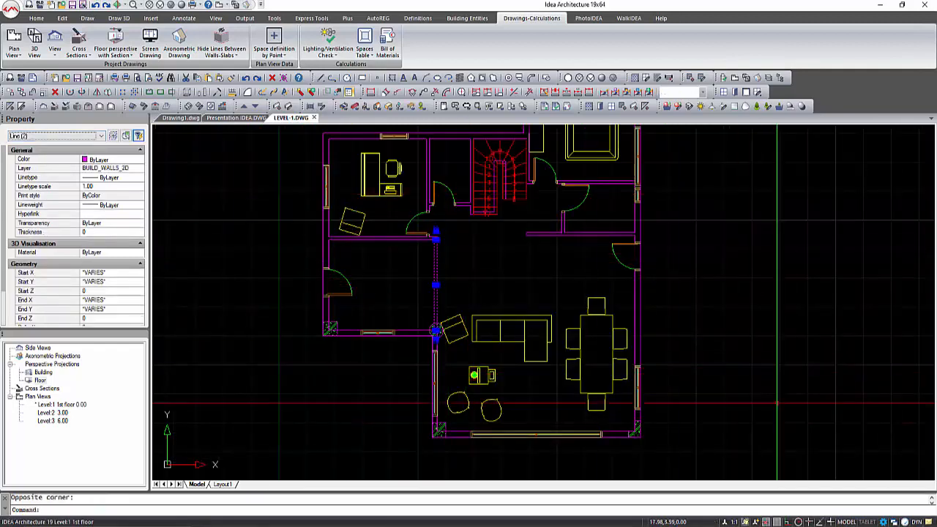
click(784, 410)
click(366, 246)
click(66, 136)
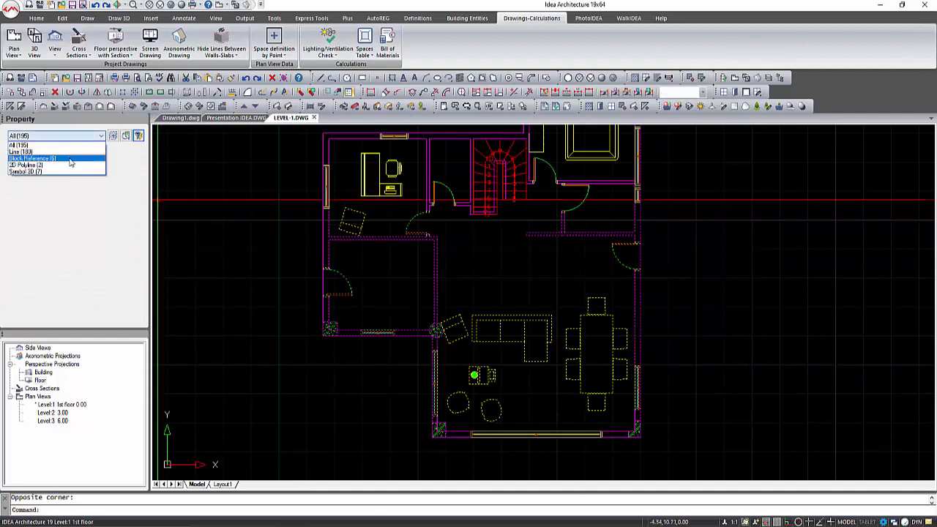
key(Escape)
key(Escape)
Step: Check the entity types around the dining area of the exported plan, clear the selection and fit the plan in view
scroll(473, 338, down, 2)
click(641, 432)
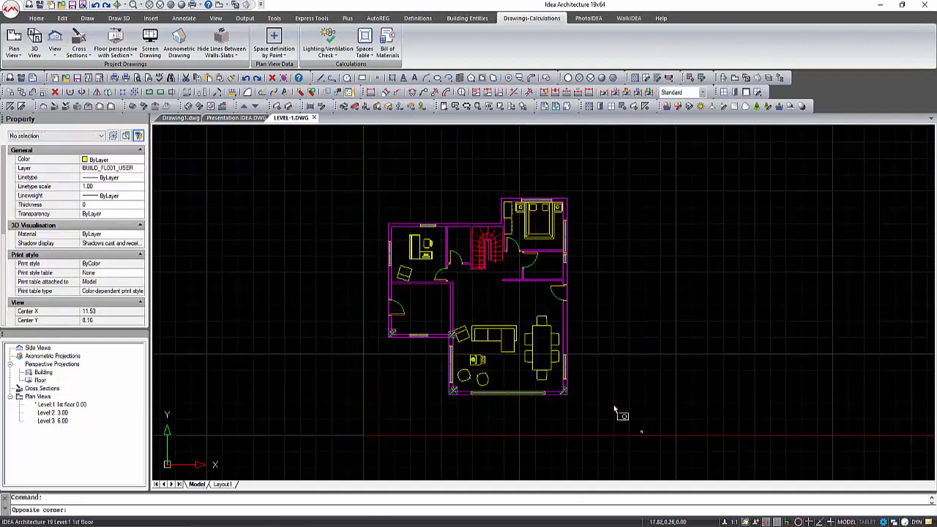
click(539, 363)
click(48, 136)
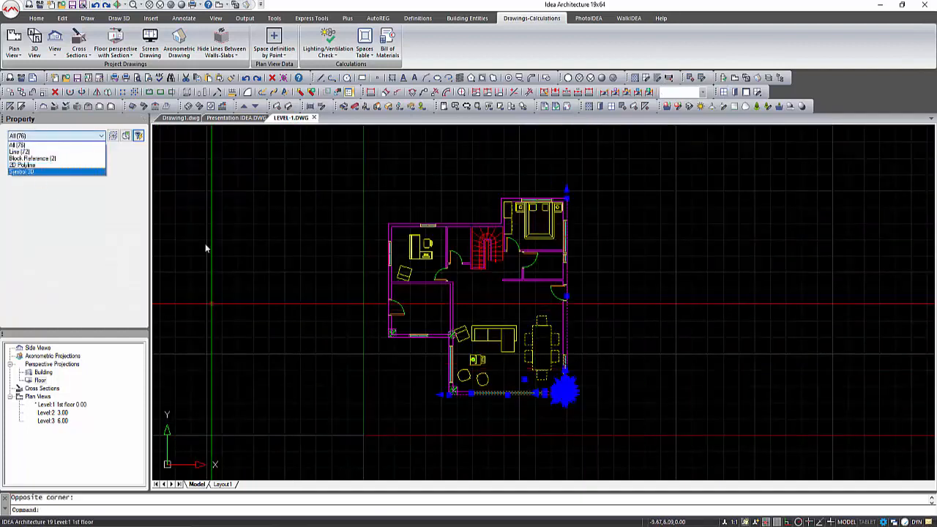
key(Escape)
key(Escape)
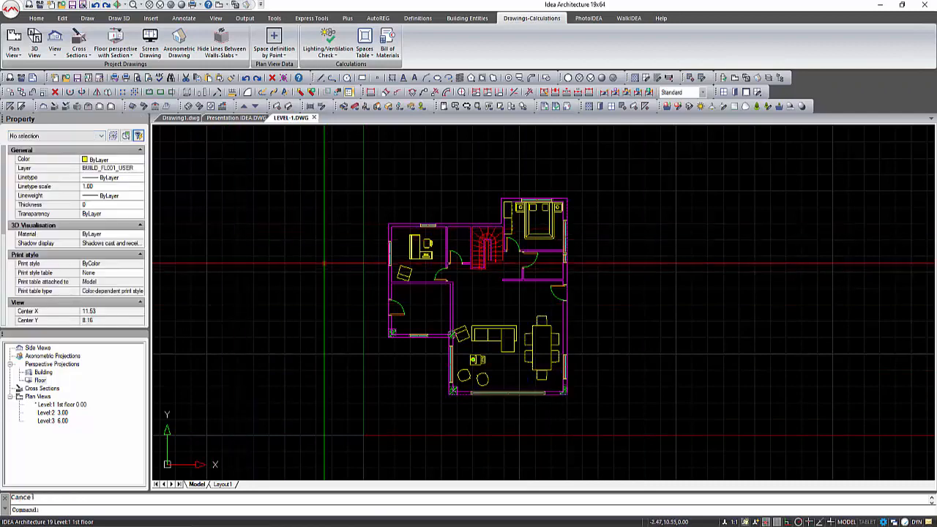
middle_click(324, 263)
middle_click(324, 263)
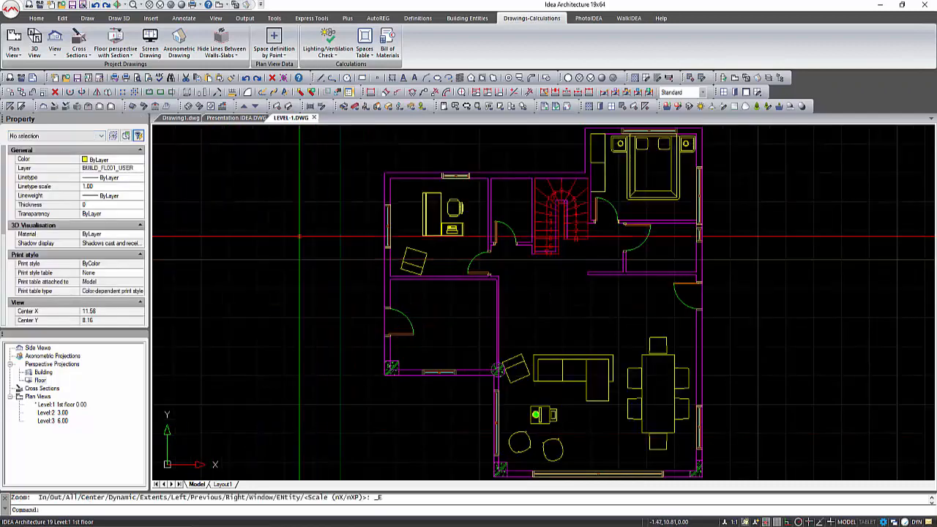
Step: Close the level-1 drawing and export the axonometric projection A1 as a separate screen drawing named ax1
click(314, 118)
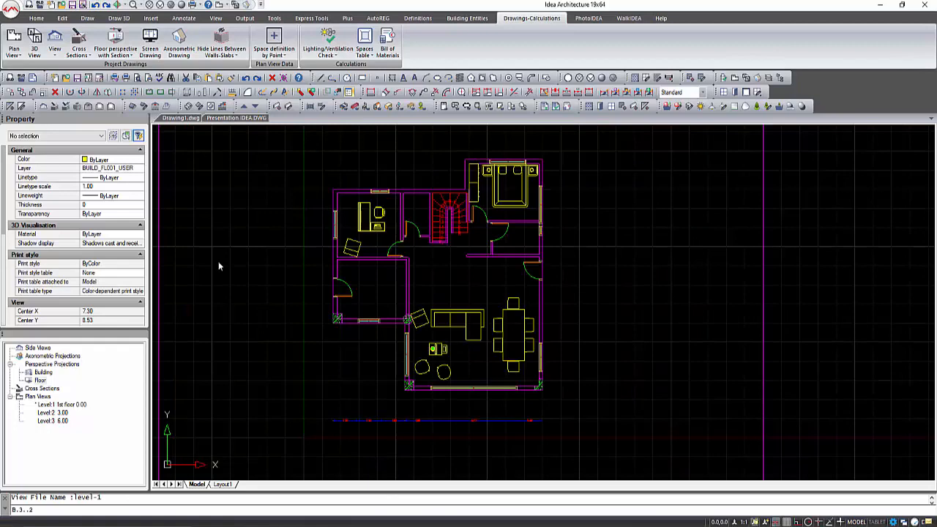
double_click(37, 380)
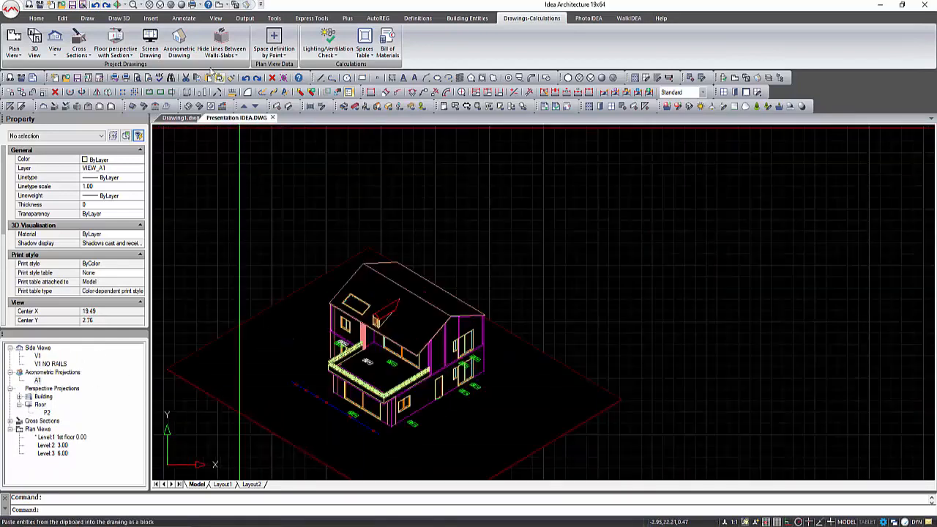
click(150, 46)
click(451, 283)
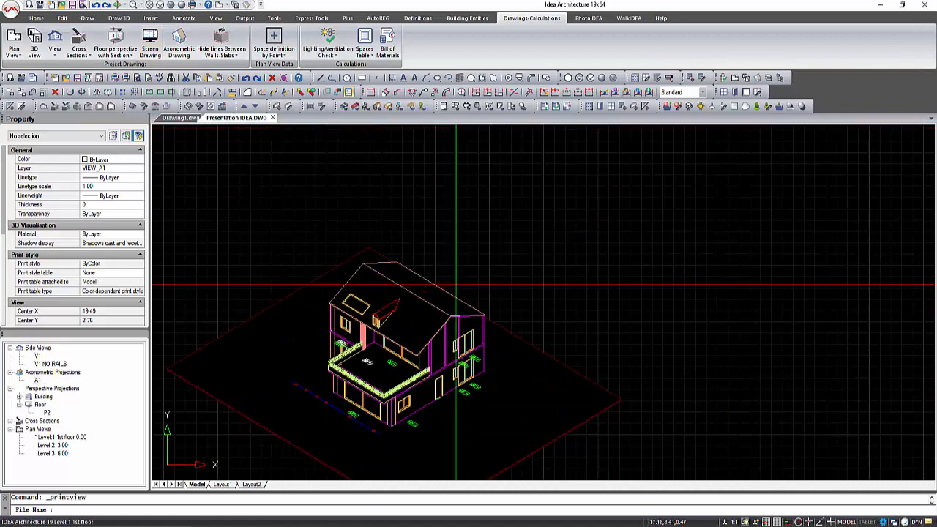
text(ax1)
key(Return)
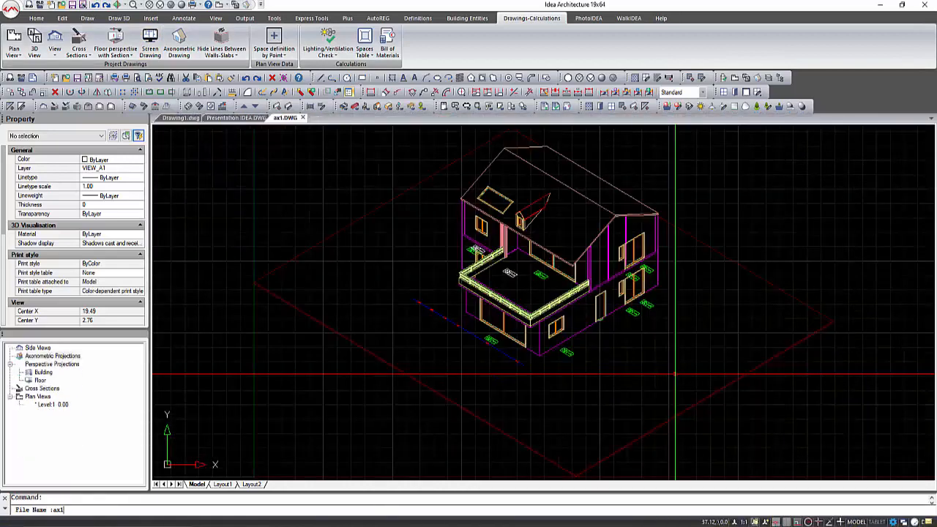
Step: Examine the ax1 drawing from a 3D angle, return it to plan view and close it
shift+middle_drag(623, 334, 586, 223)
click(746, 79)
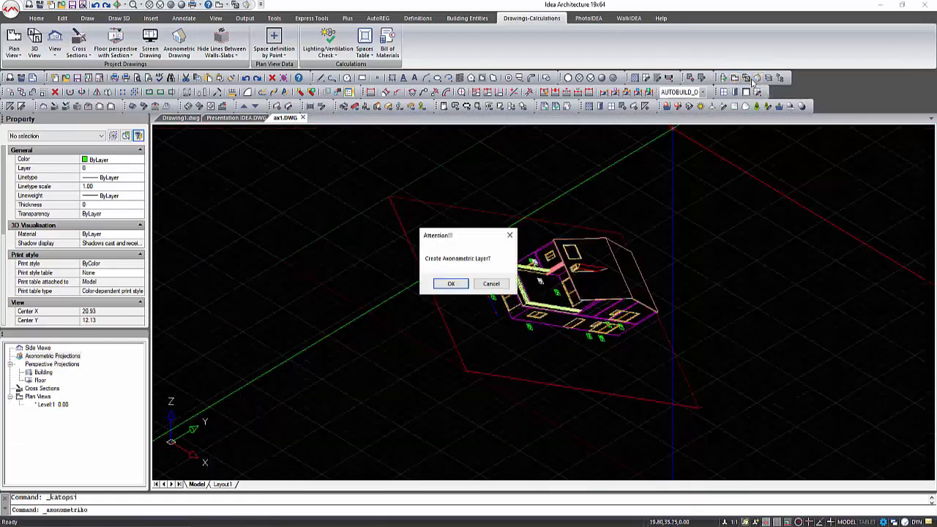
key(Return)
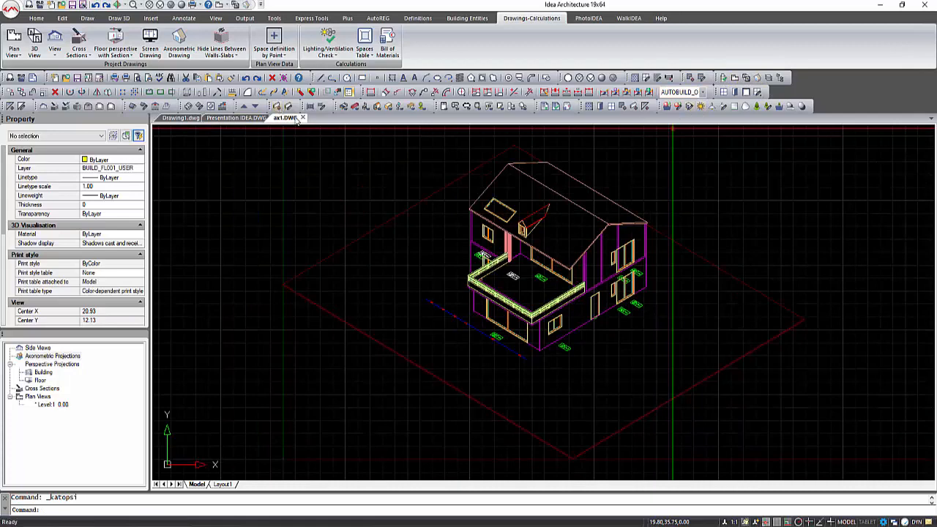
click(302, 117)
click(428, 292)
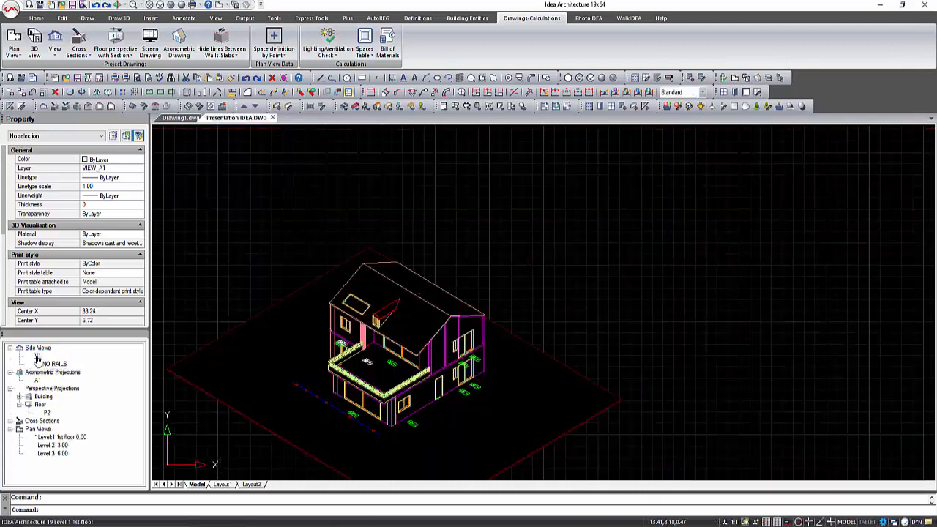
Step: Open side view V1 and create a view file from it named view-1
double_click(38, 358)
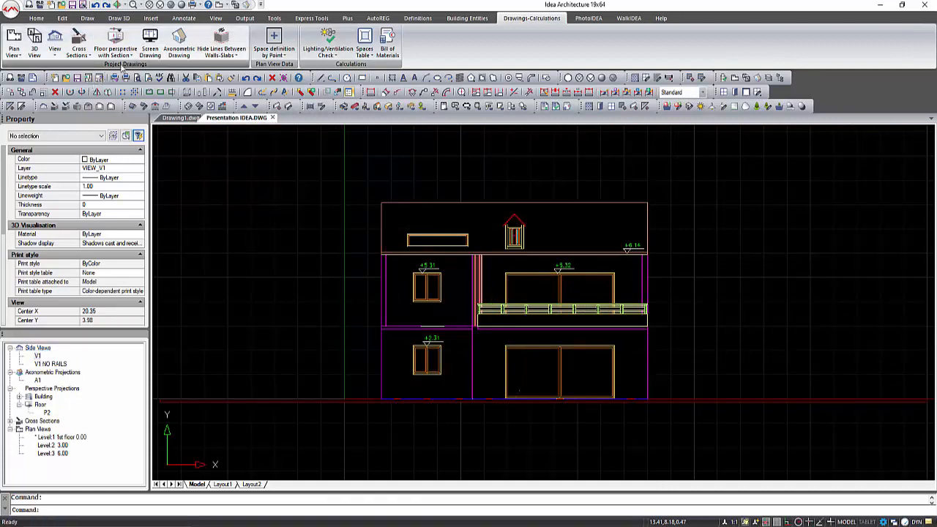
click(54, 51)
click(71, 95)
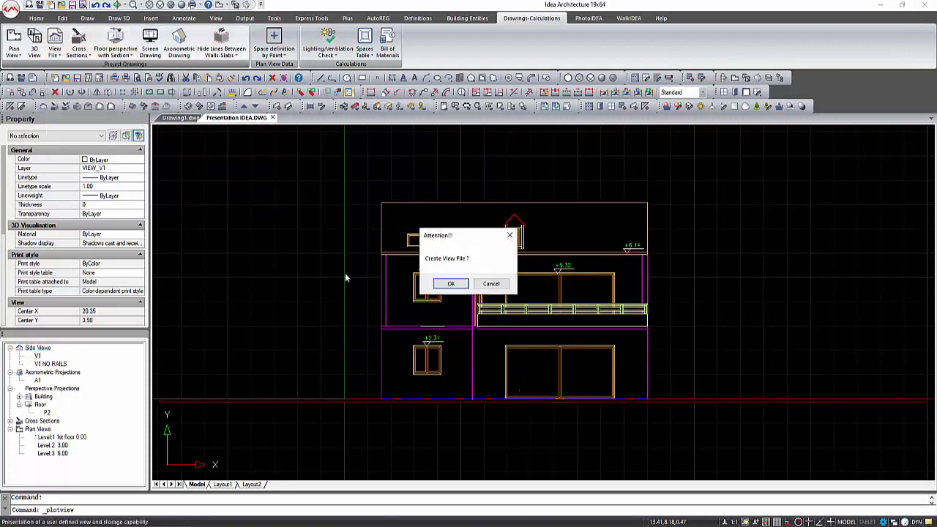
click(448, 280)
text(v)
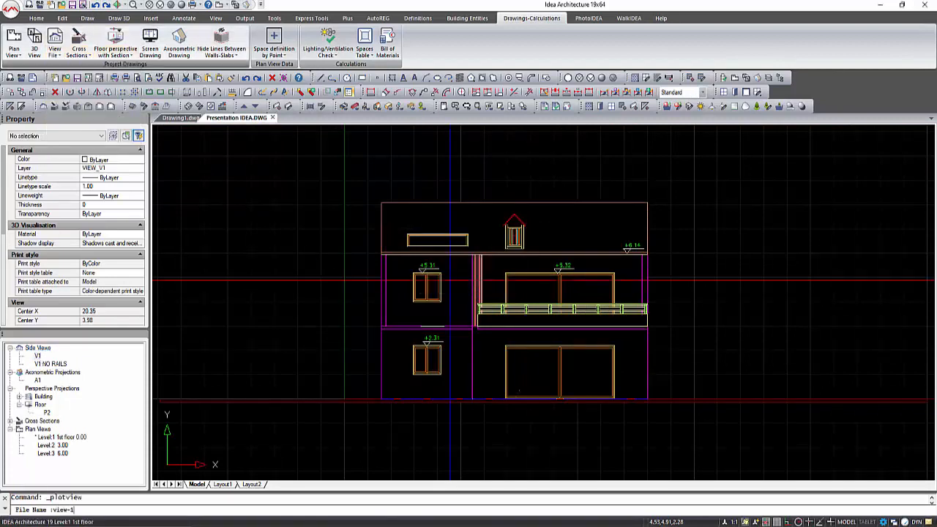
text(iew-1)
key(Return)
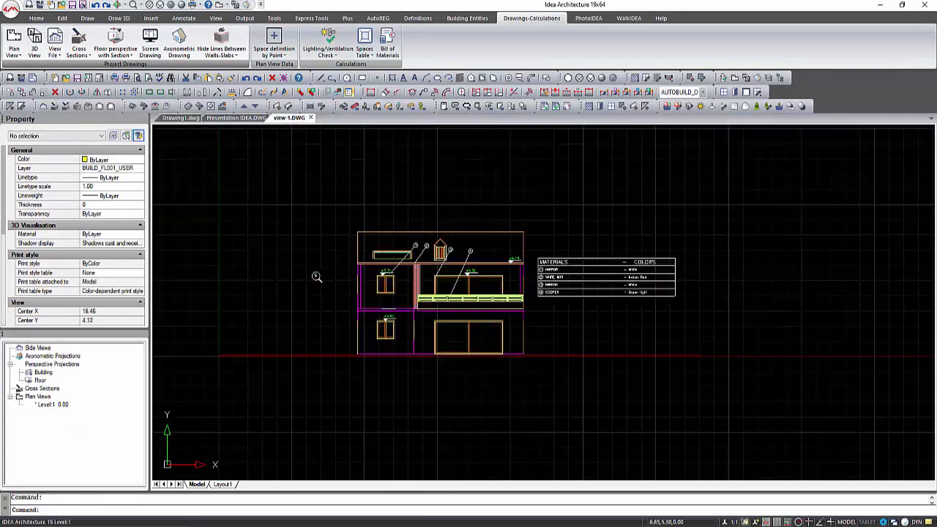
Step: Inspect the view-1 elevation in 3D, restore its plan view, then save and close the drawing
click(756, 91)
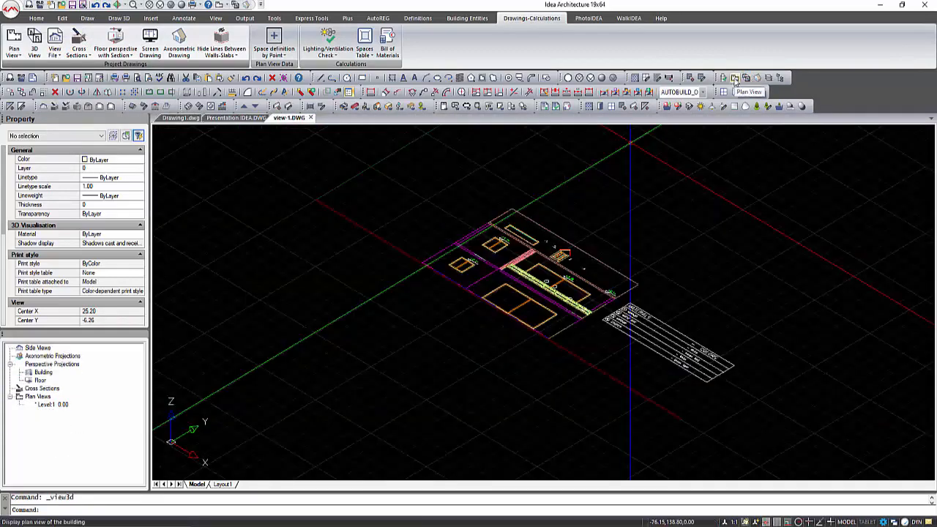
click(734, 78)
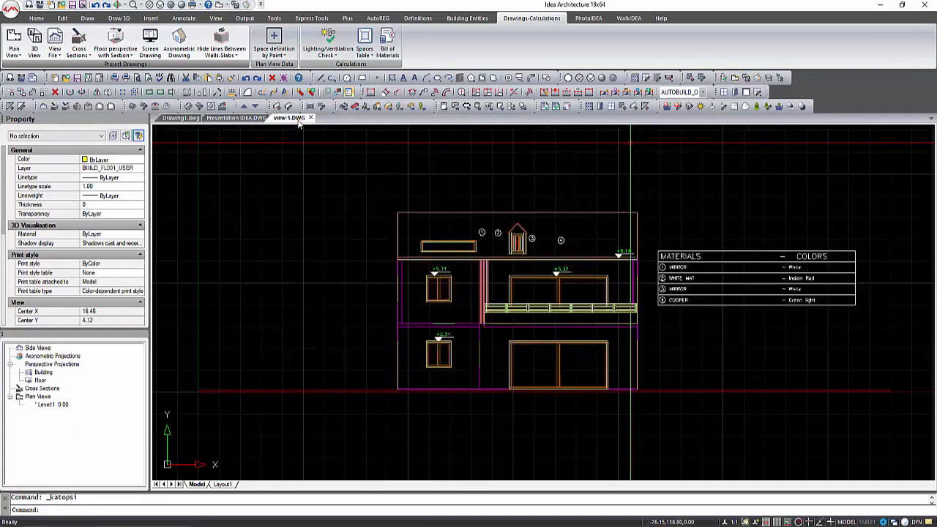
click(73, 6)
click(311, 117)
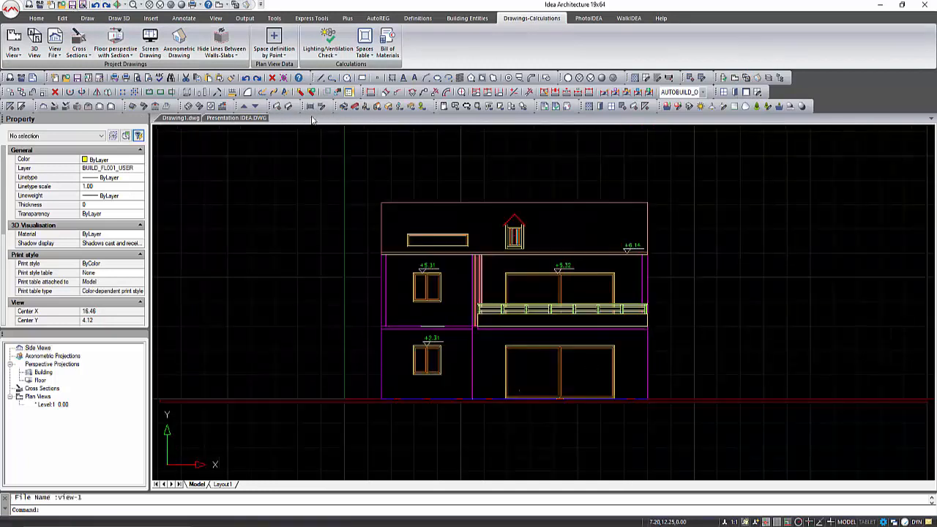
Step: Look over the drawing files stored in the project folder without opening any of them
click(61, 8)
right_click(506, 292)
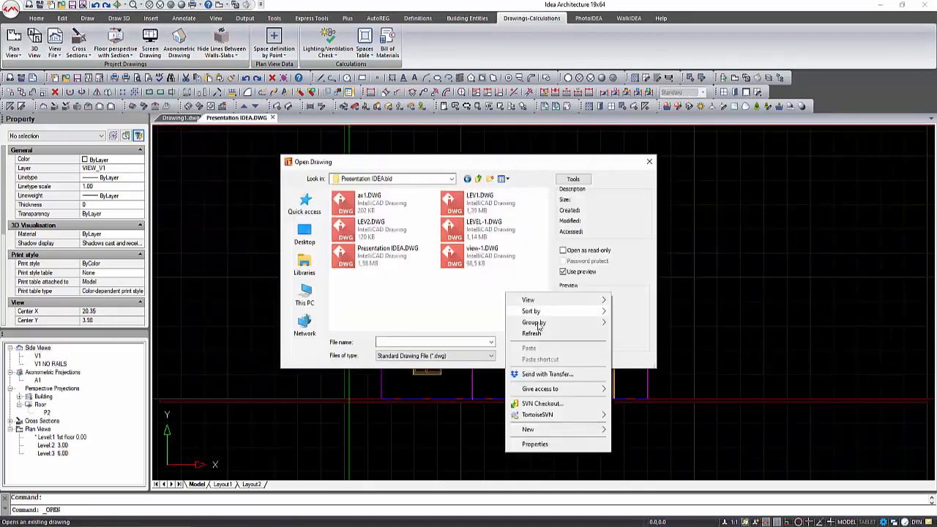
mouse_move(549, 300)
click(642, 356)
click(648, 161)
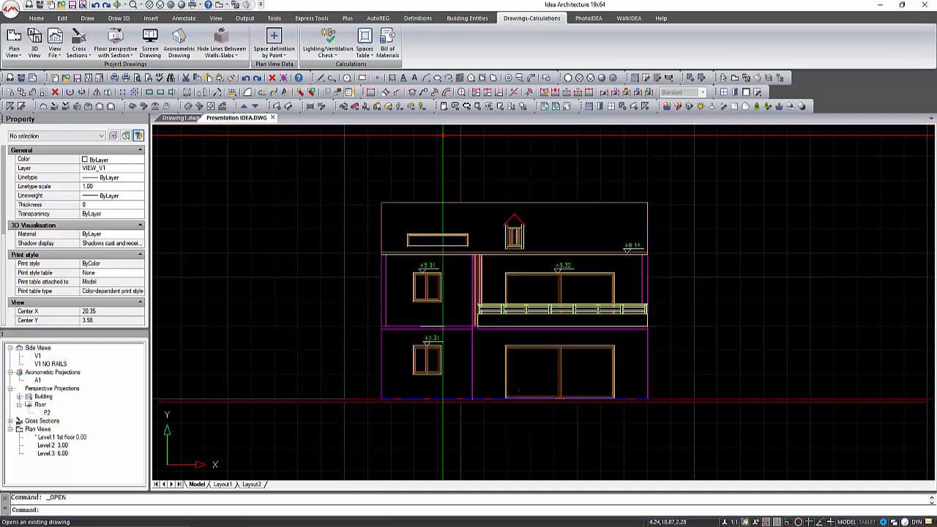
Step: Return to the Level 1 plan and display the complete house in a realistic 3D view
double_click(58, 437)
click(179, 42)
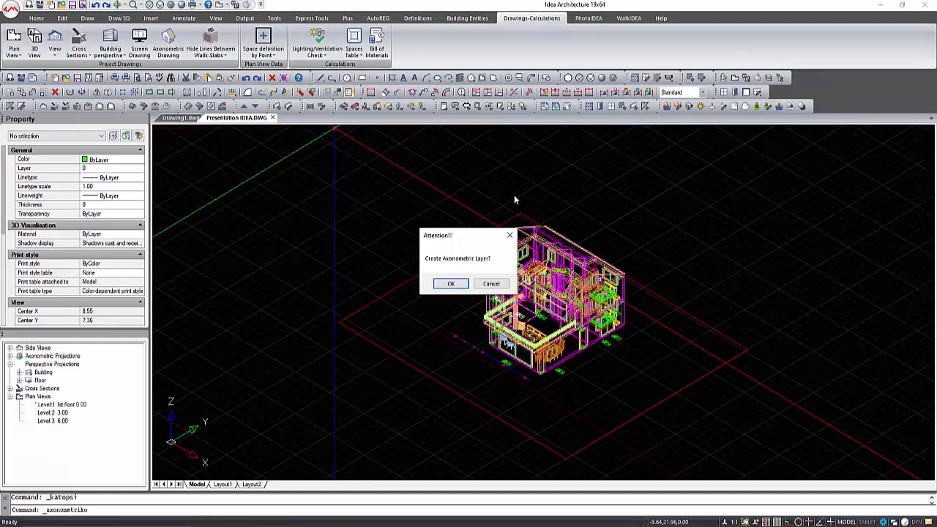
key(Return)
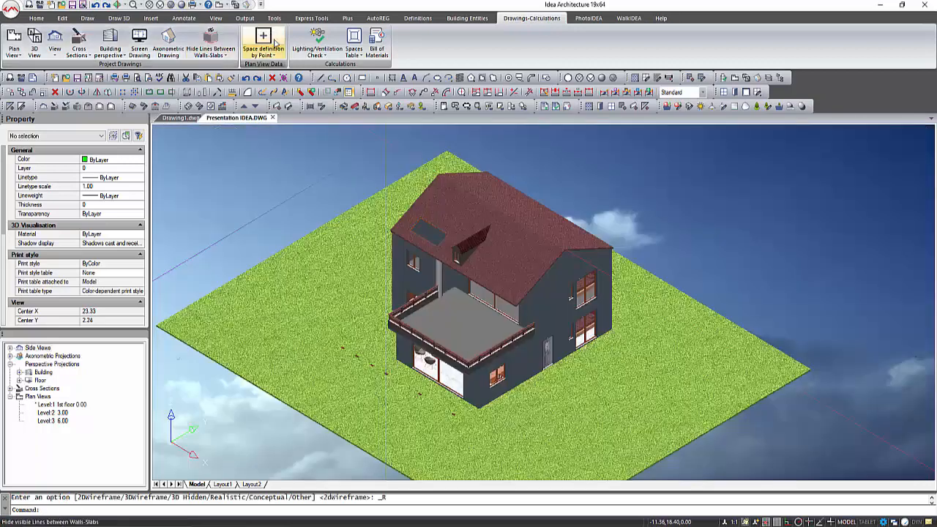
Step: Generate the materials bill of quantities for the building total with data updated from the drawing, checking the wall options without changing them
click(384, 47)
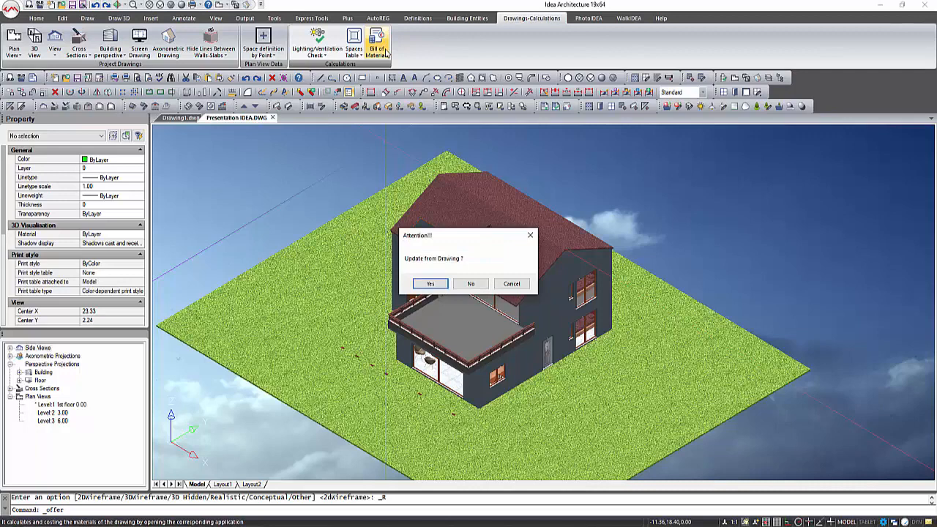
click(431, 285)
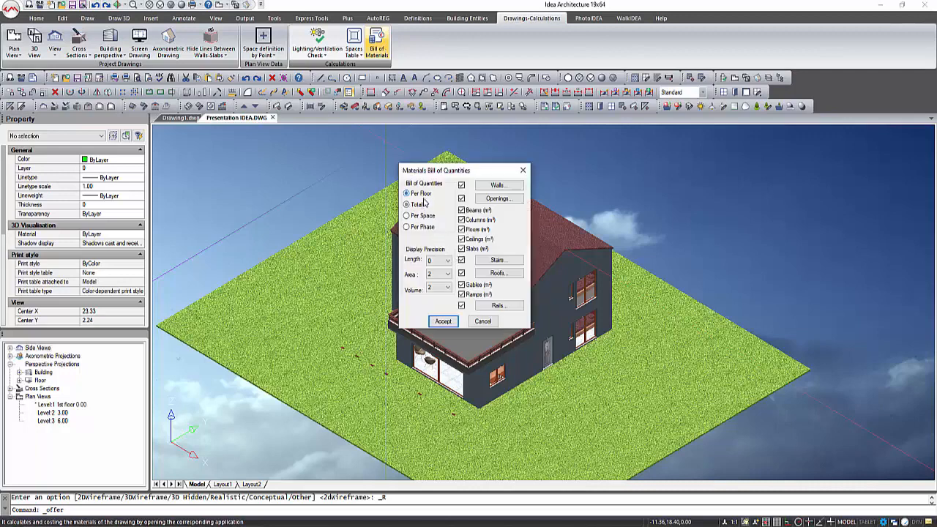
click(497, 188)
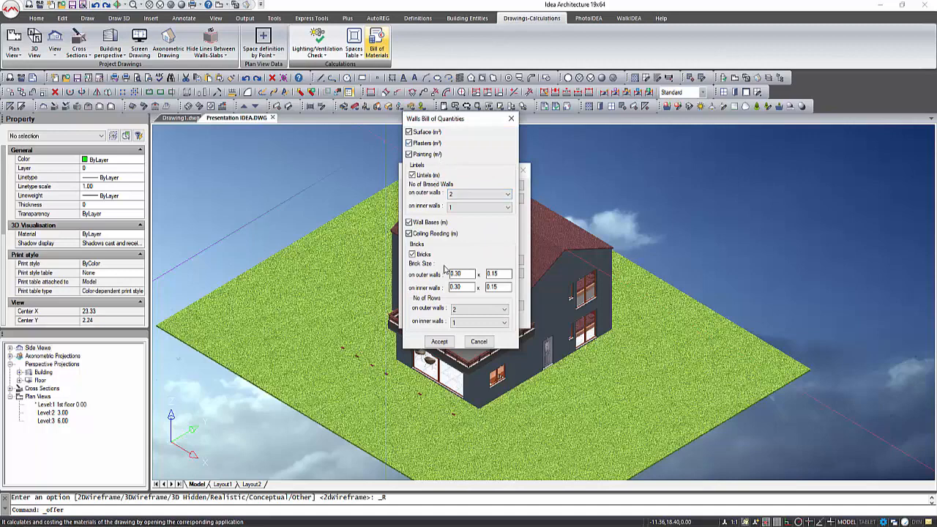
key(Escape)
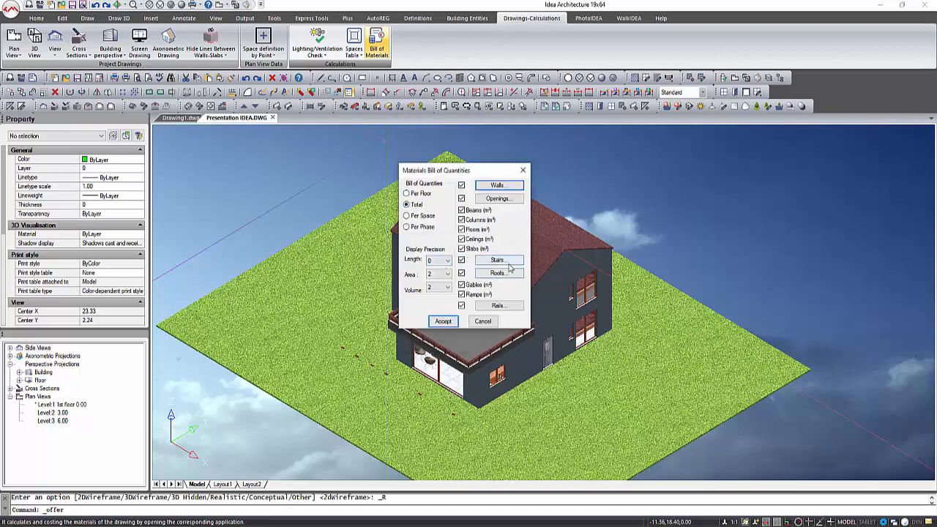
click(441, 321)
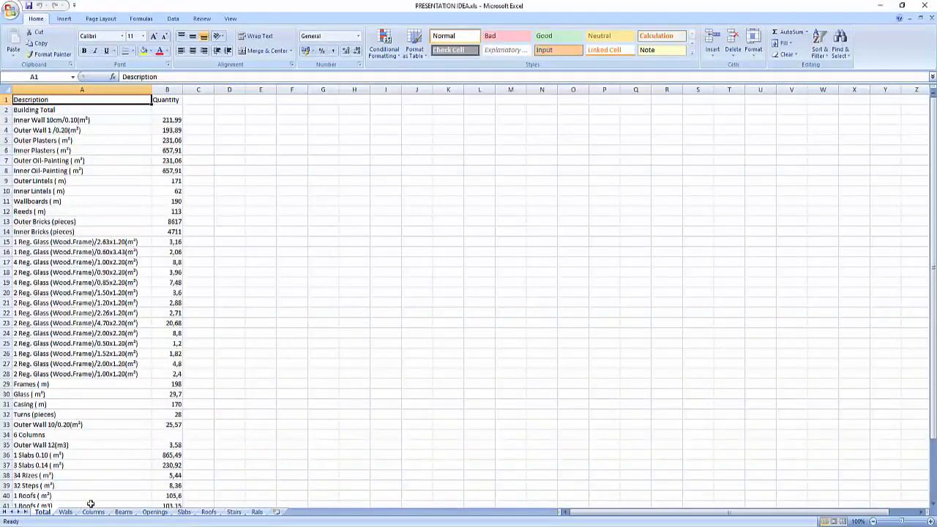
Step: Review the bill of quantities sheets from walls to rails, return to the total sheet and leave the spreadsheet
click(65, 512)
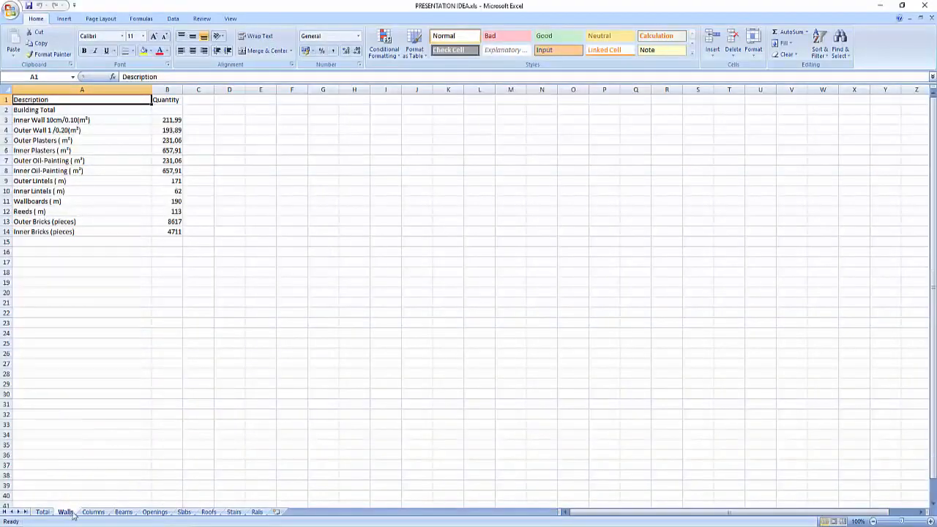
click(93, 512)
click(123, 511)
click(152, 511)
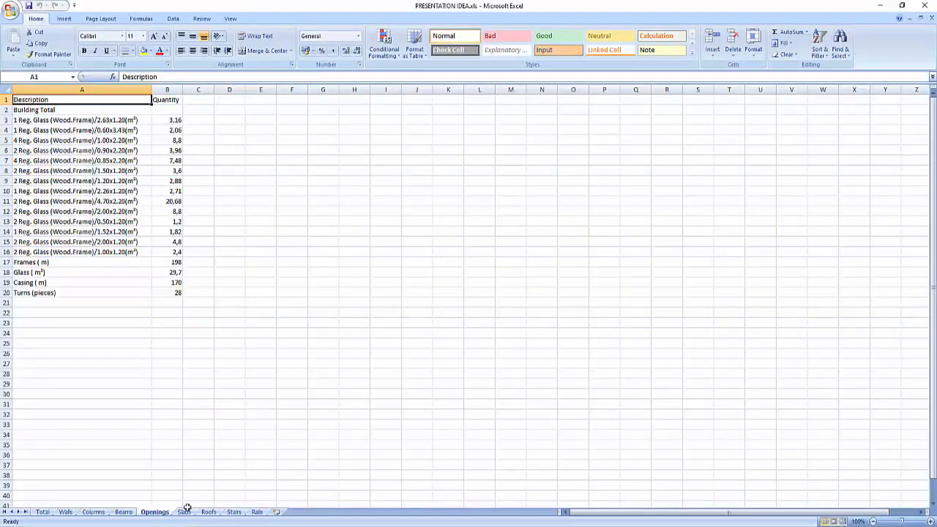
click(184, 512)
click(209, 511)
click(233, 512)
click(257, 512)
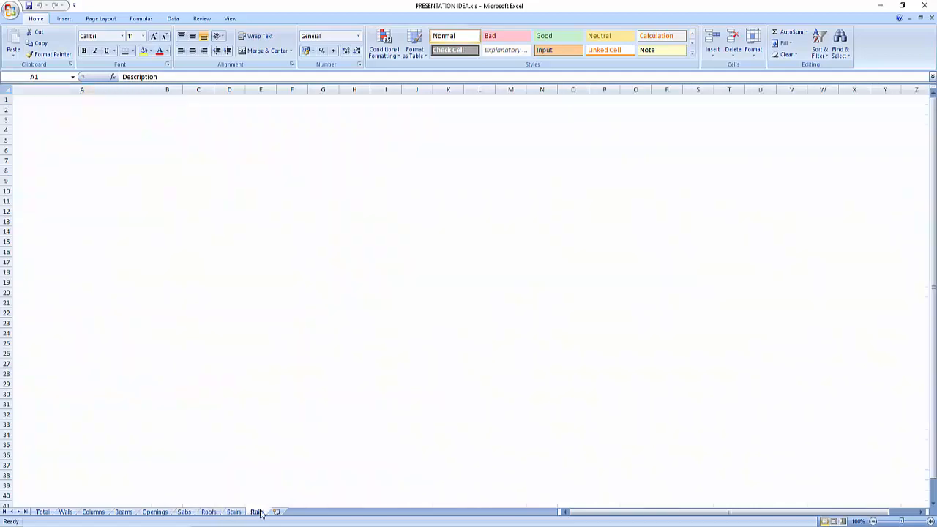
click(43, 511)
click(888, 7)
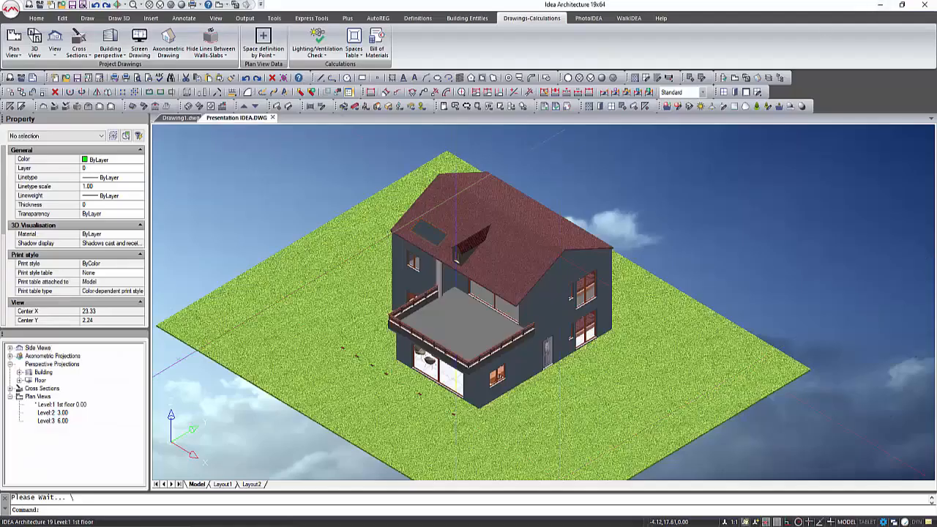
Step: Restore the Level 1 plan view with the whole plot in sight
click(734, 78)
scroll(653, 241, up, 2)
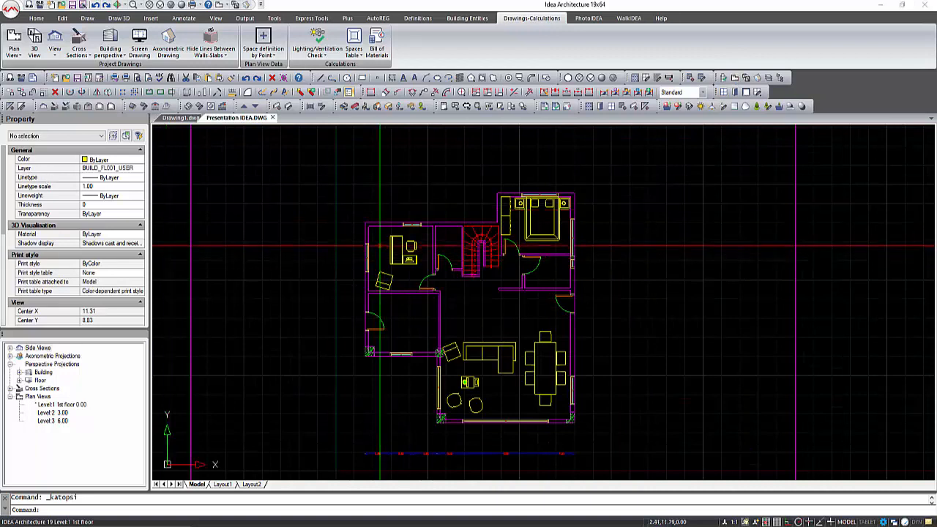
click(629, 18)
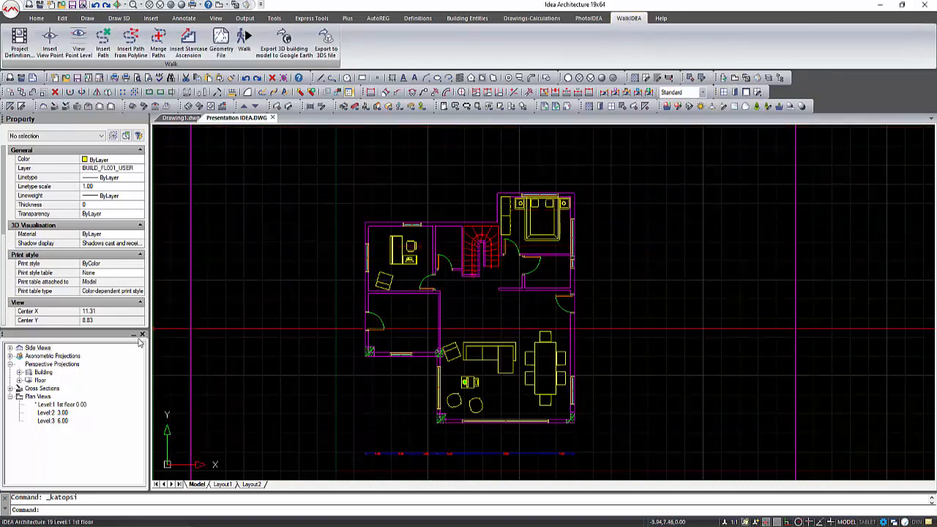
scroll(269, 337, down, 2)
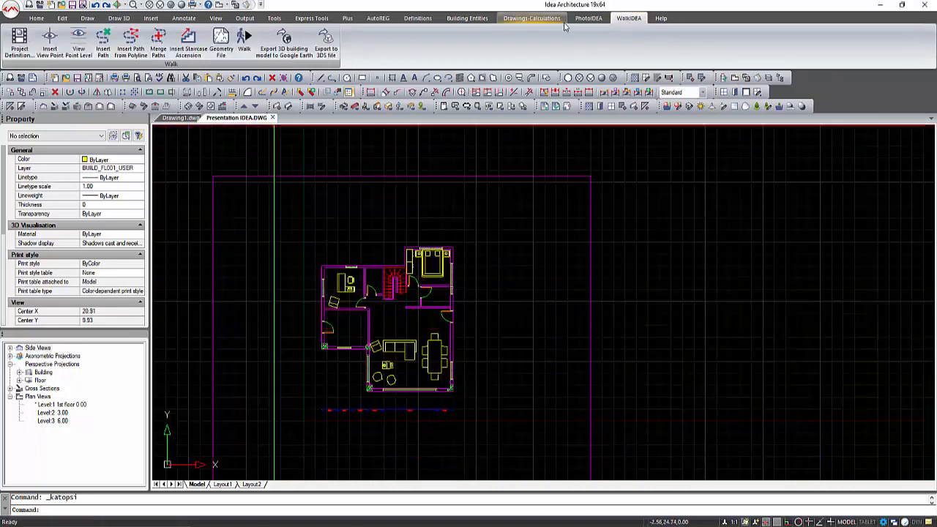
Step: Place two different trees from the 3D surrounding space library side by side in the plot's northeast corner, unscaled and unrotated
click(467, 18)
click(628, 44)
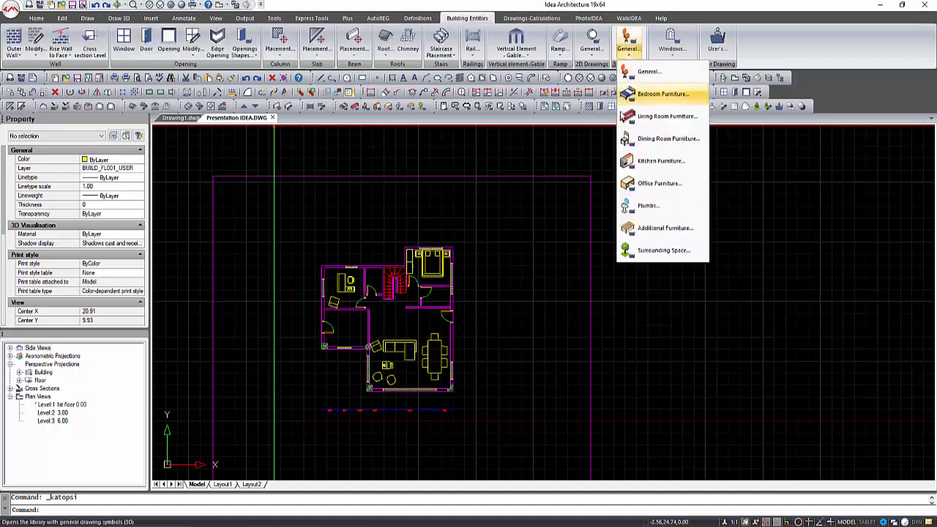
click(639, 251)
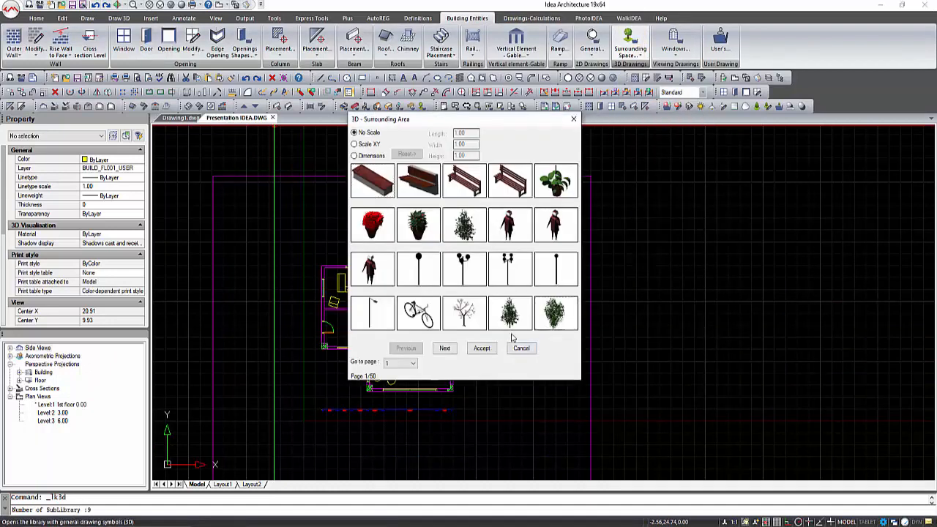
click(482, 347)
click(540, 208)
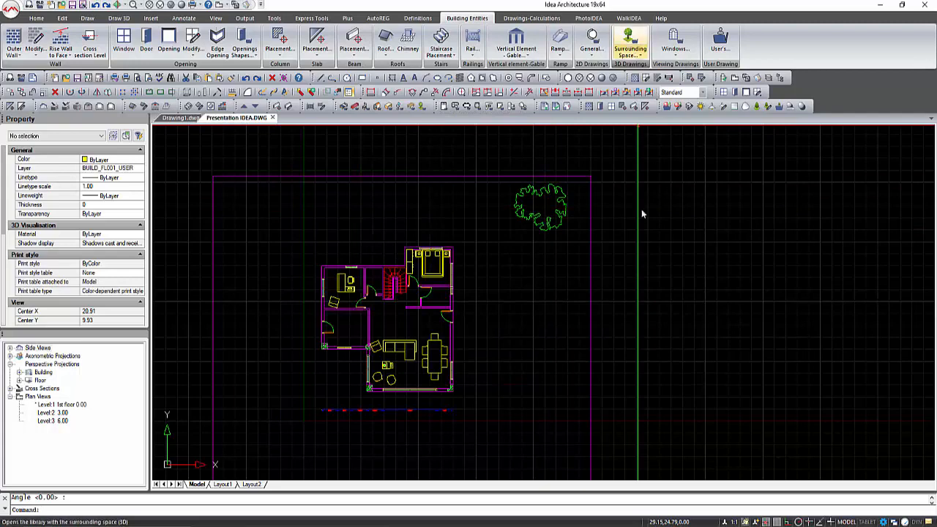
click(510, 320)
click(482, 347)
click(489, 207)
key(Return)
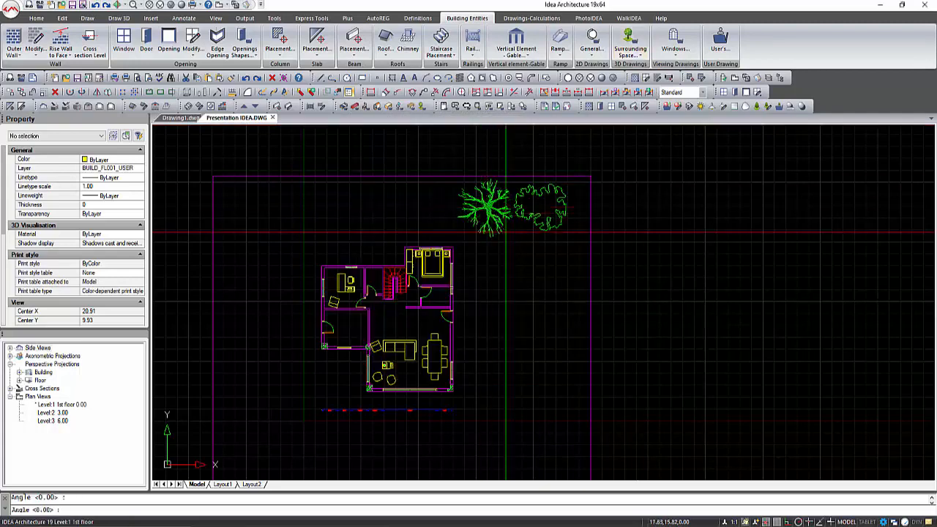
Step: Copy the pair of trees several times around the house along the north, west, south and east sides of the plot
click(573, 238)
click(469, 185)
click(10, 93)
scroll(357, 164, down, 2)
click(649, 269)
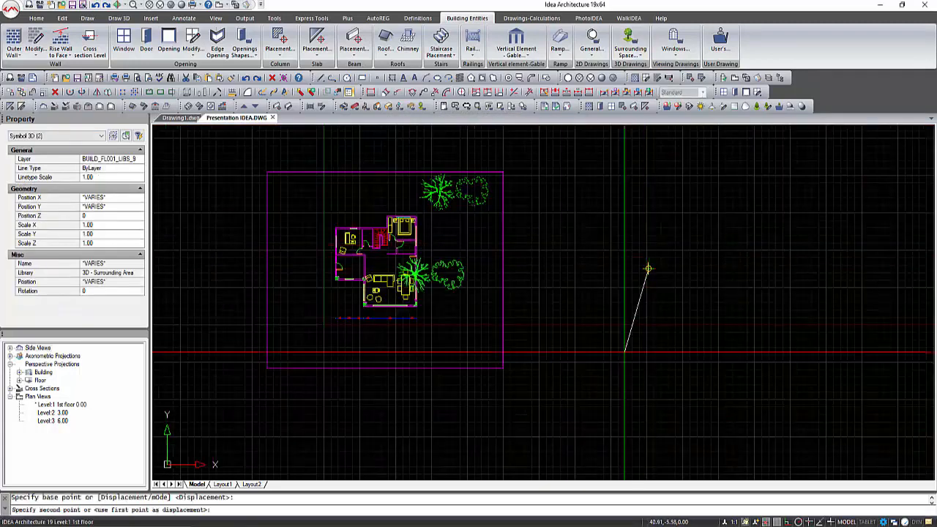
click(501, 268)
click(493, 308)
click(501, 422)
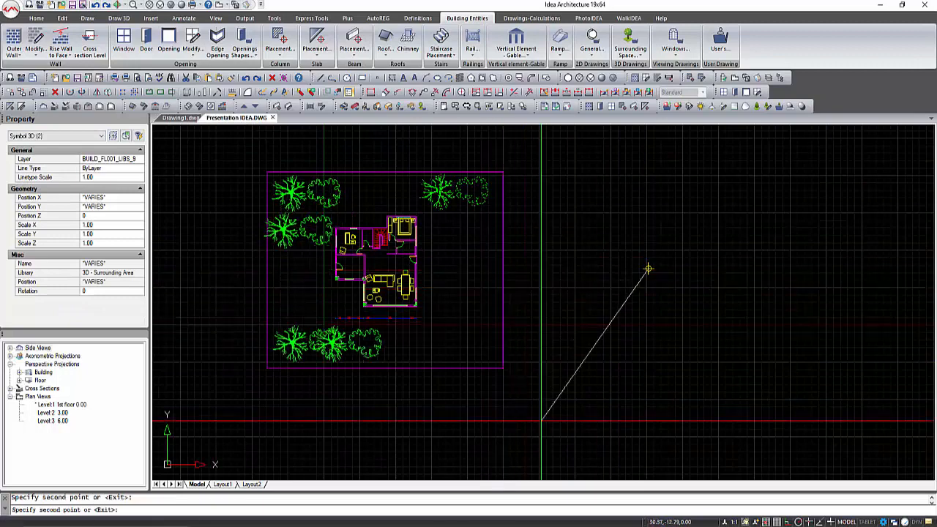
click(665, 428)
click(575, 265)
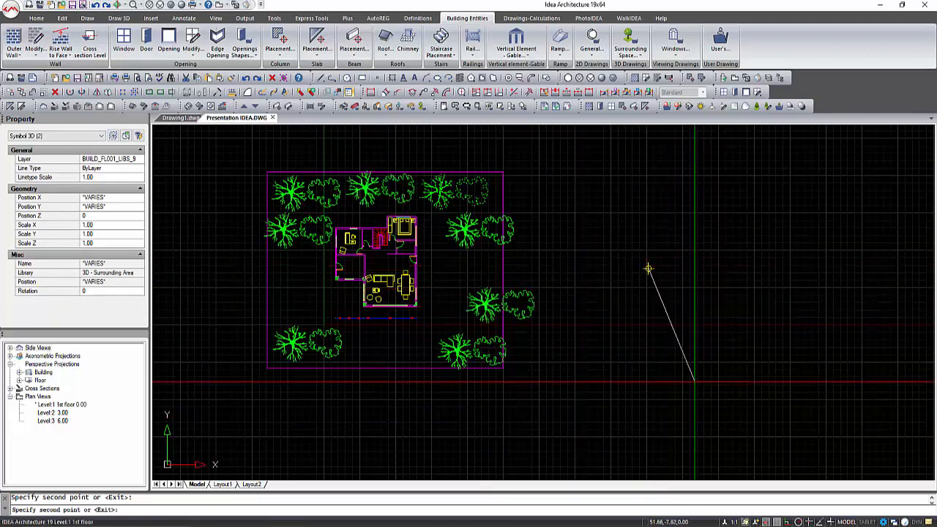
click(679, 387)
key(Escape)
Step: Place a play structure from the 3D surrounding space library between the trees east of the house, and enlarge the grass slab around them
click(631, 40)
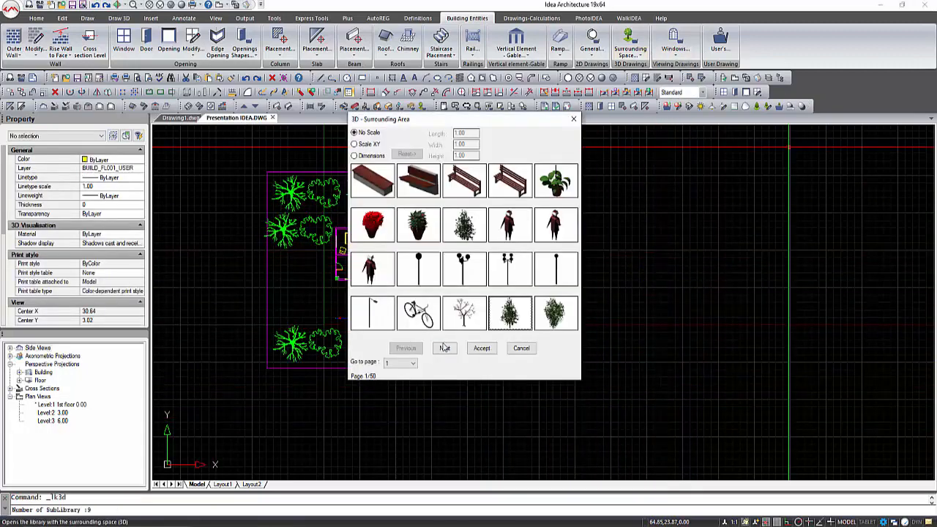
click(393, 399)
double_click(510, 181)
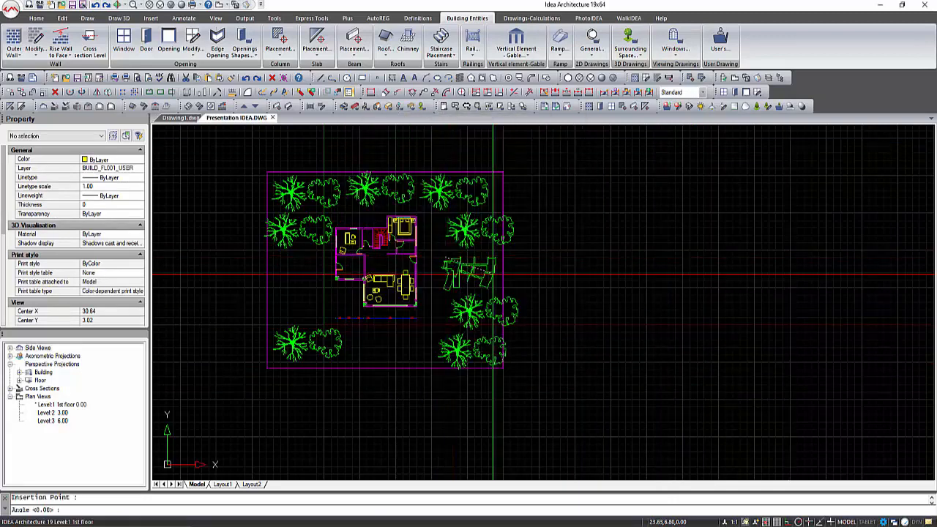
click(492, 274)
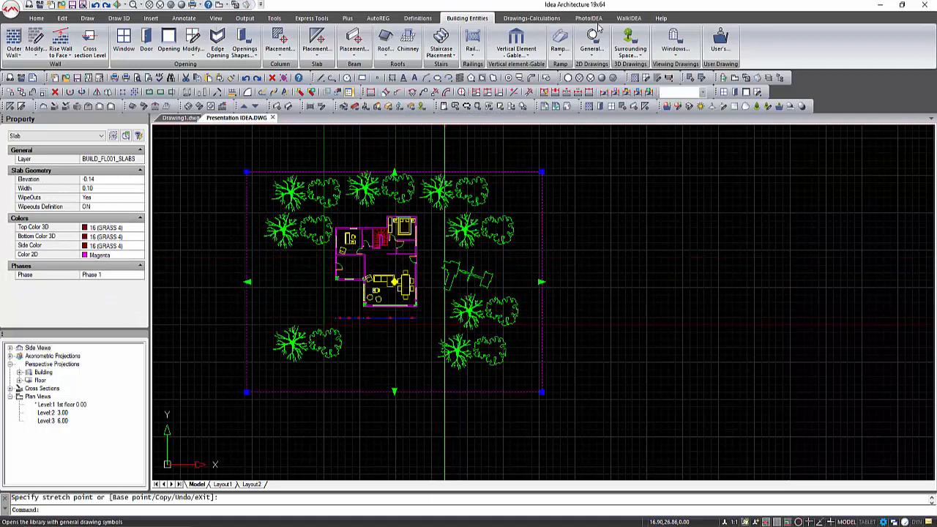
Step: Draw an open polyline from west of the house along the plot's south and east edges, ending beside the bedroom in the northeast
click(628, 17)
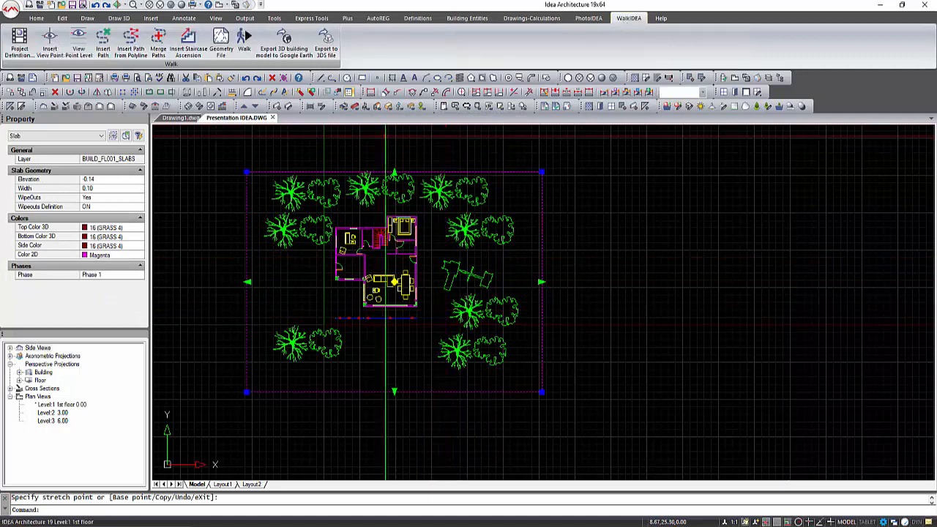
click(331, 80)
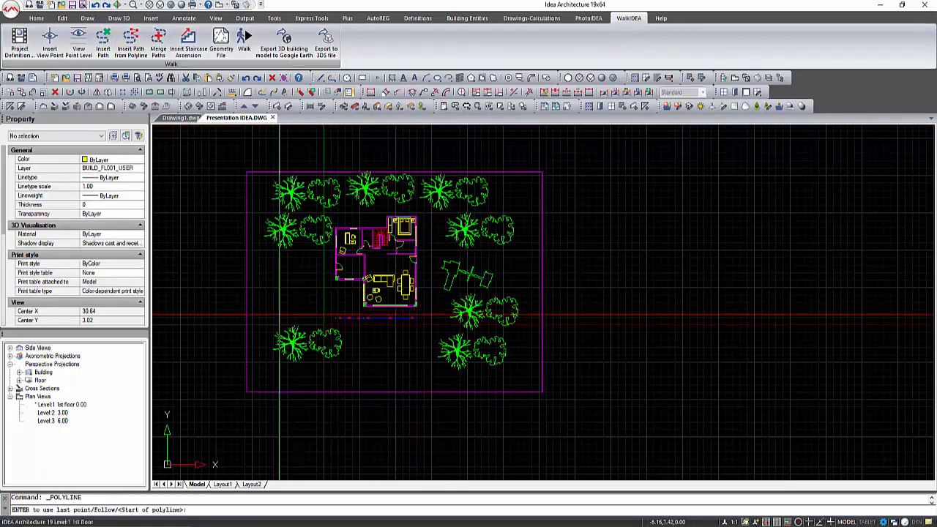
click(270, 313)
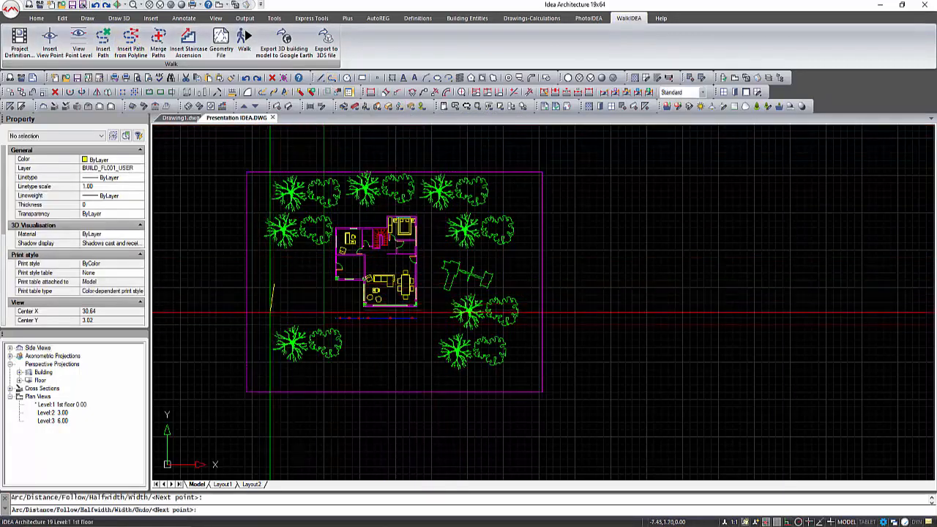
click(270, 345)
click(273, 368)
click(290, 374)
click(350, 373)
click(375, 370)
click(401, 369)
click(418, 367)
click(507, 374)
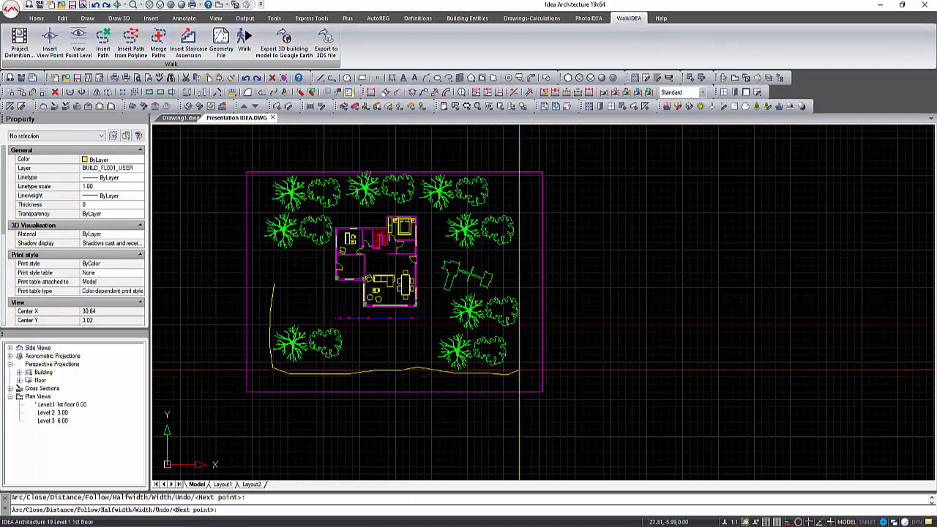
click(522, 358)
click(526, 316)
click(521, 288)
click(488, 255)
click(470, 253)
click(459, 251)
click(448, 238)
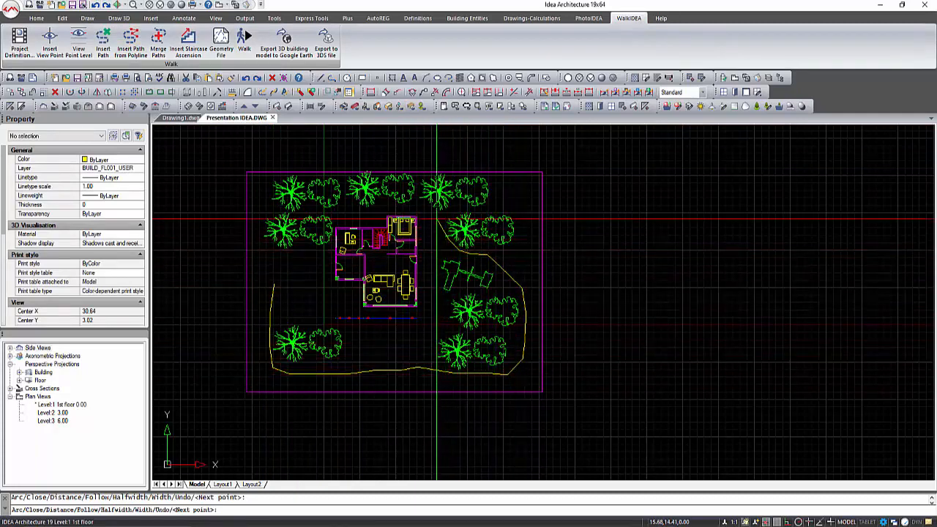
click(436, 216)
click(430, 216)
key(Return)
Step: Draw a second polyline from the middle of the south edge past the house's east side, through the east door into the living area
key(Return)
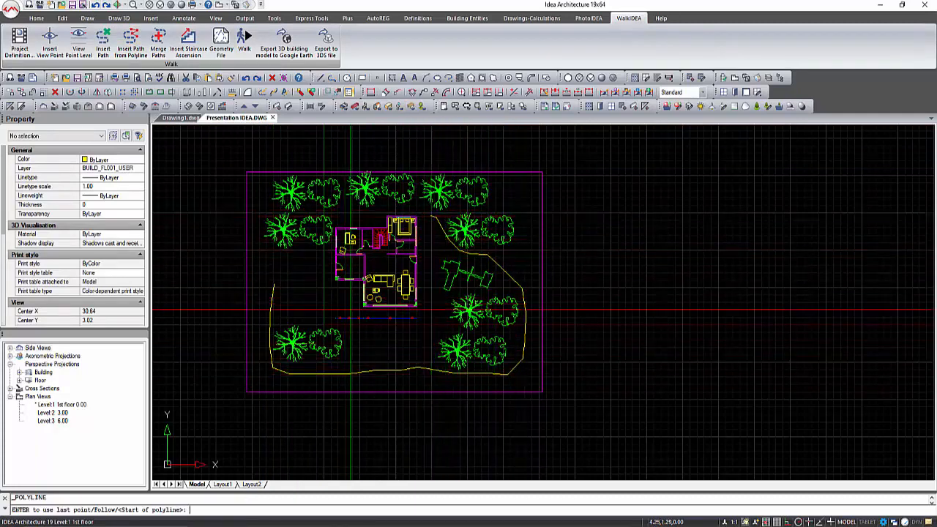
click(419, 380)
click(417, 370)
click(424, 350)
click(431, 329)
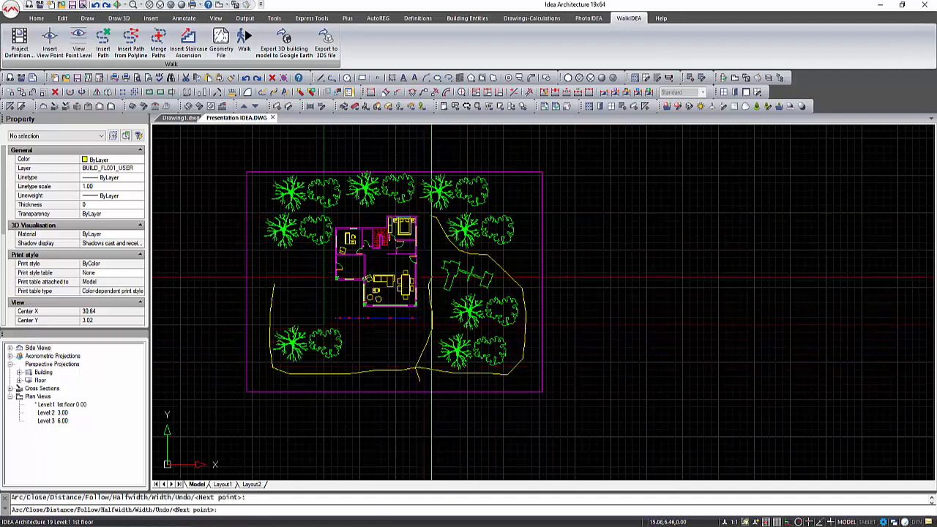
scroll(431, 277, up, 3)
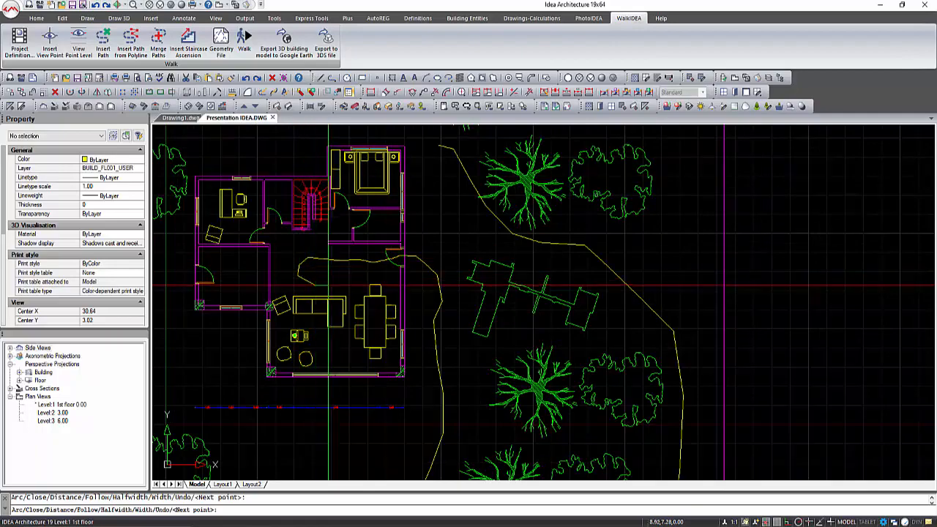
key(Return)
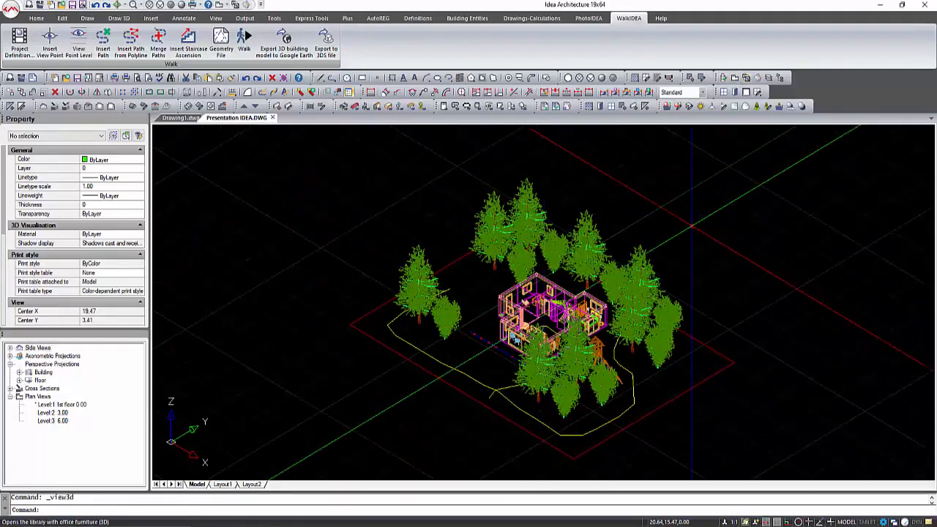
Step: Create walkthrough paths from both polylines, with view points along the bisection between successive segments and a path elevation of 1.50
scroll(696, 253, up, 2)
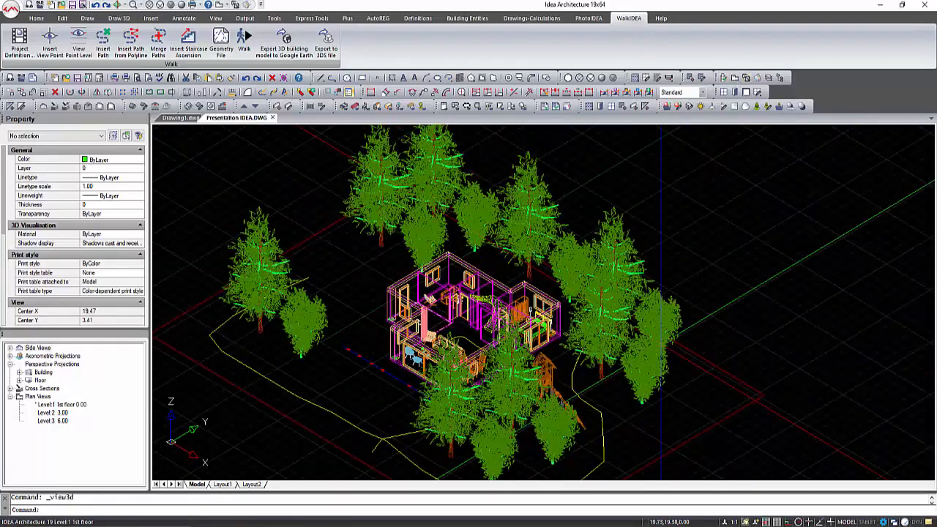
click(132, 49)
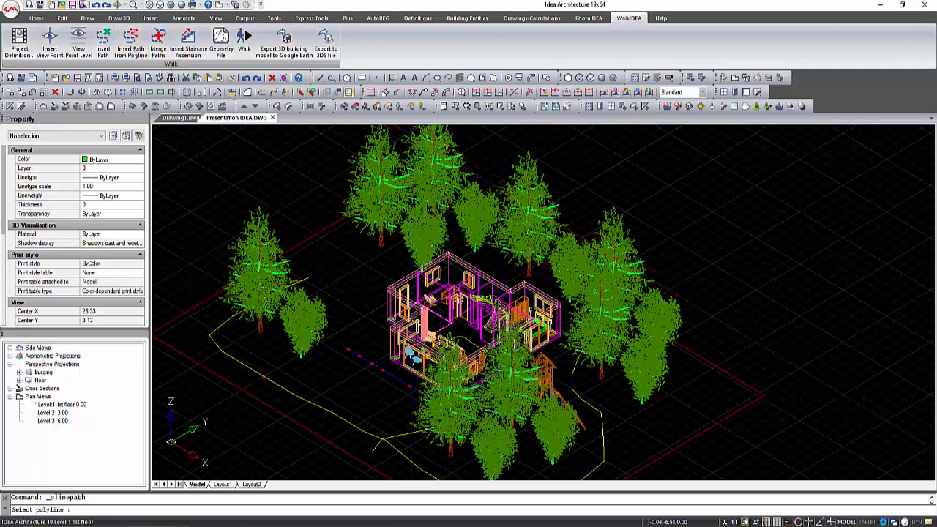
text(b)
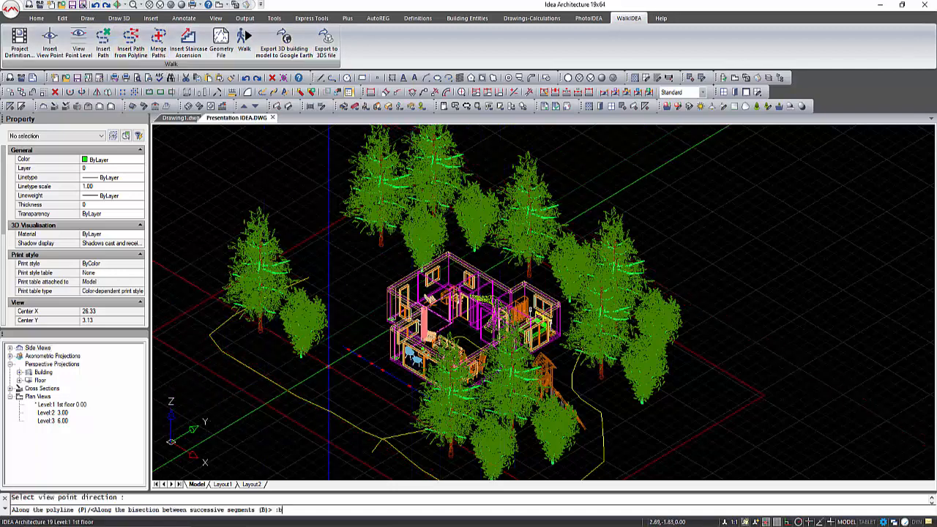
click(337, 448)
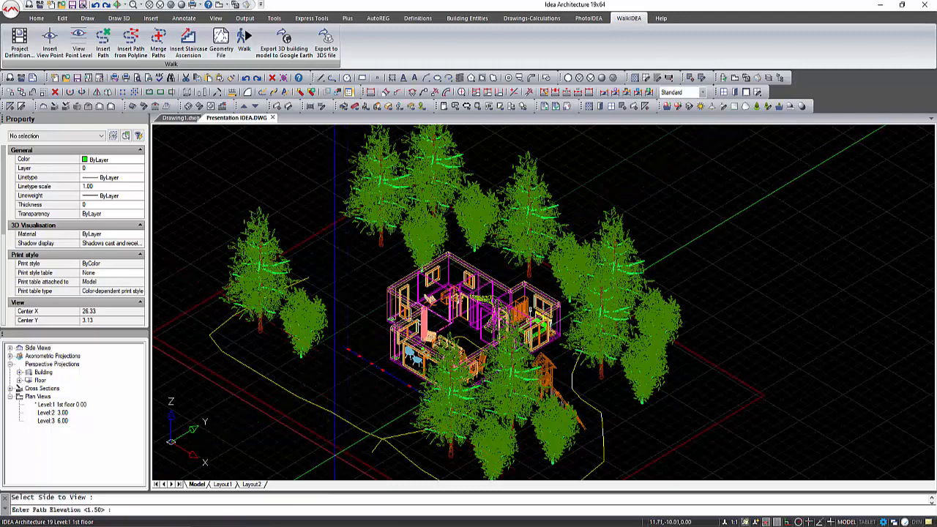
key(Return)
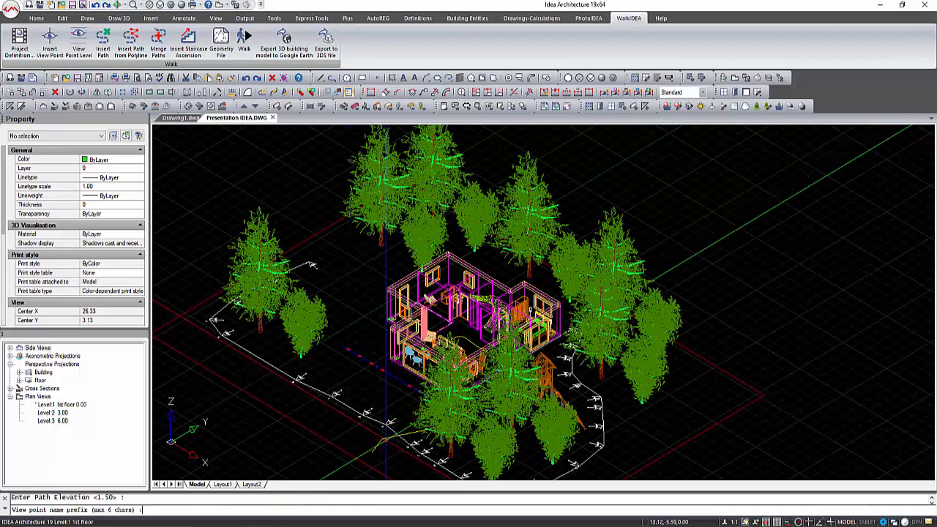
scroll(500, 431, down, 2)
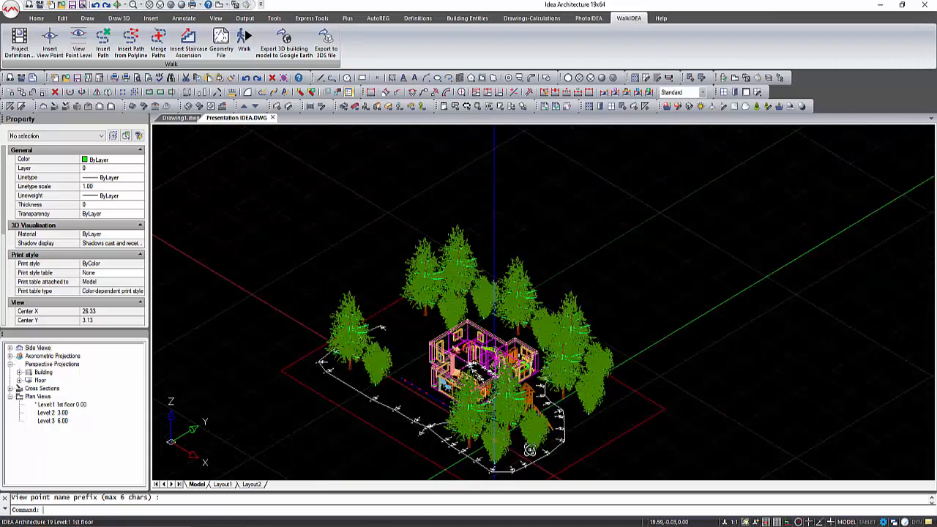
Step: Start the walkthrough of the landscaped house model and play the camera paths Path1 and Path2
shift+middle_drag(529, 450, 592, 433)
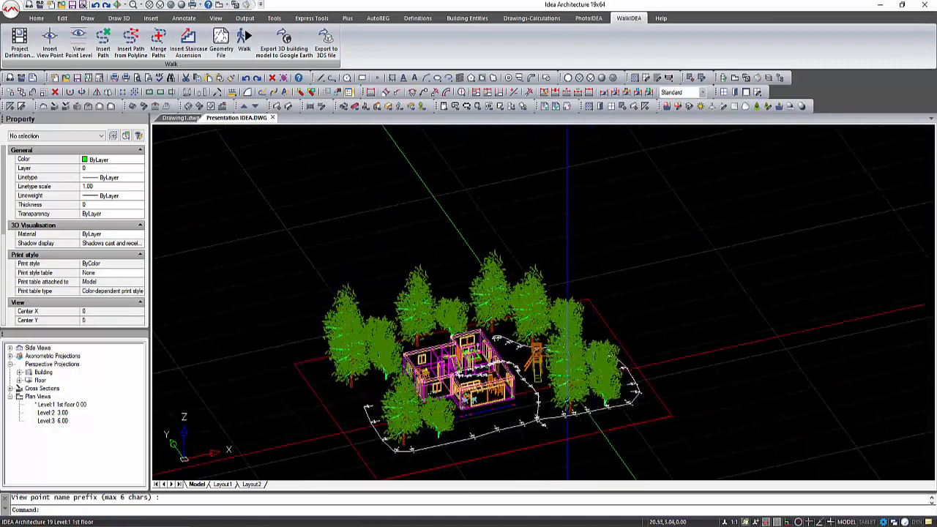
scroll(548, 412, up, 3)
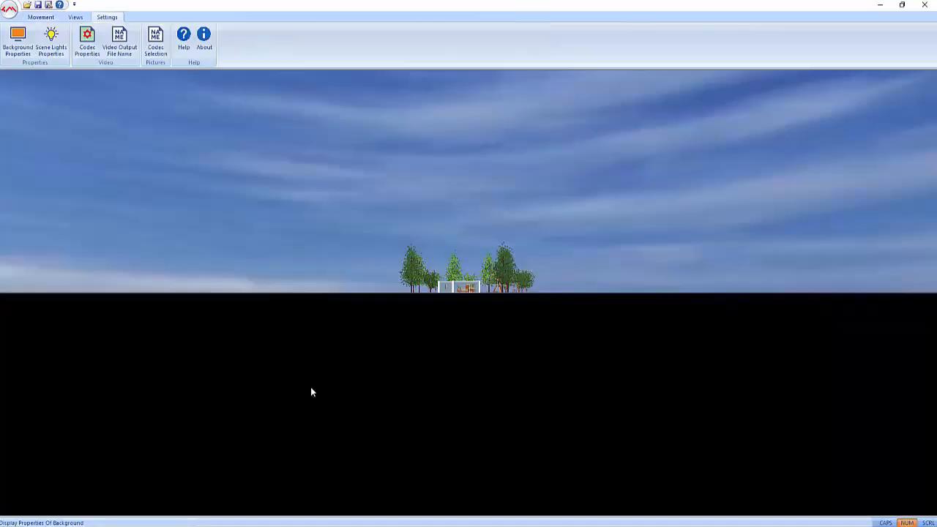
click(45, 19)
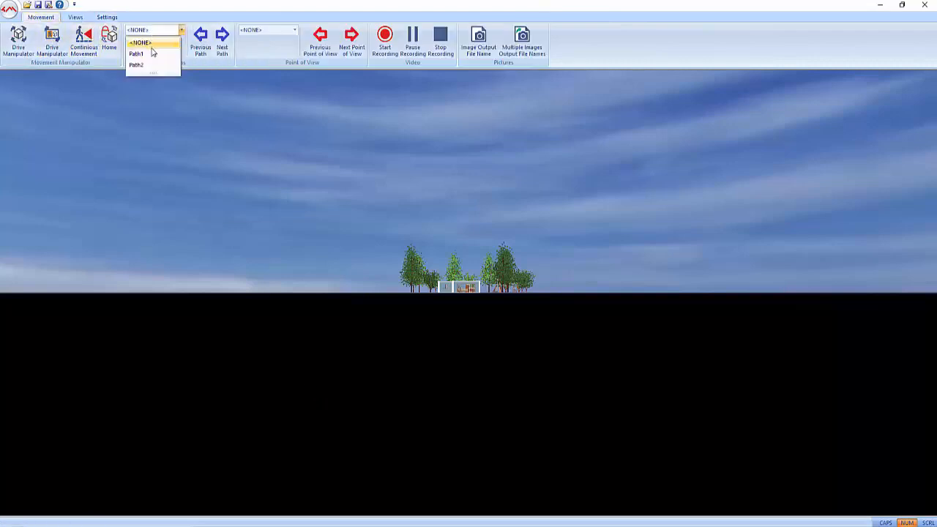
click(152, 57)
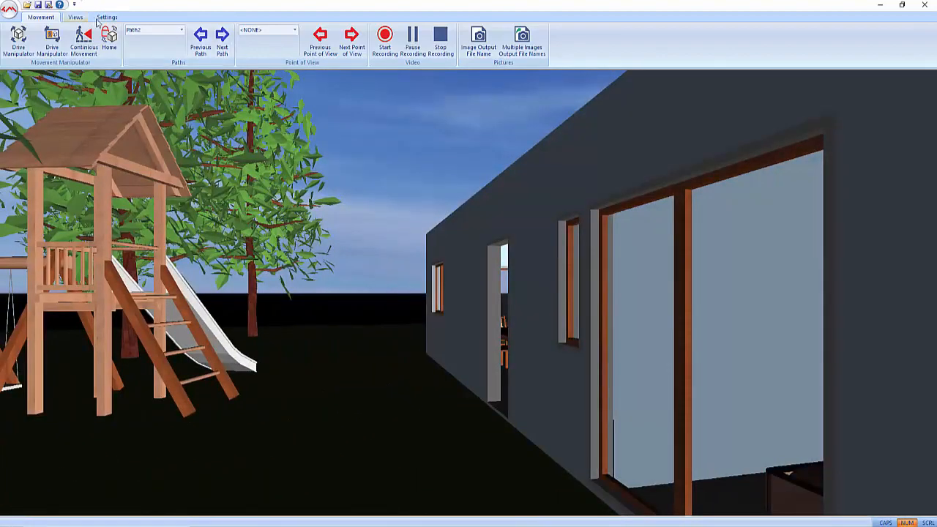
Step: Change the walkthrough background from a simple image to a CubeMap built from the Meadow images
click(105, 18)
click(32, 60)
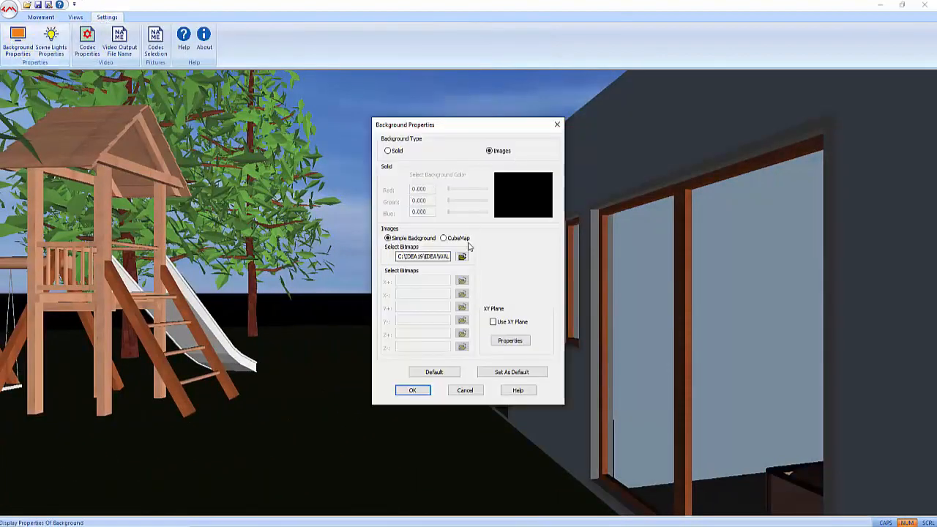
click(462, 279)
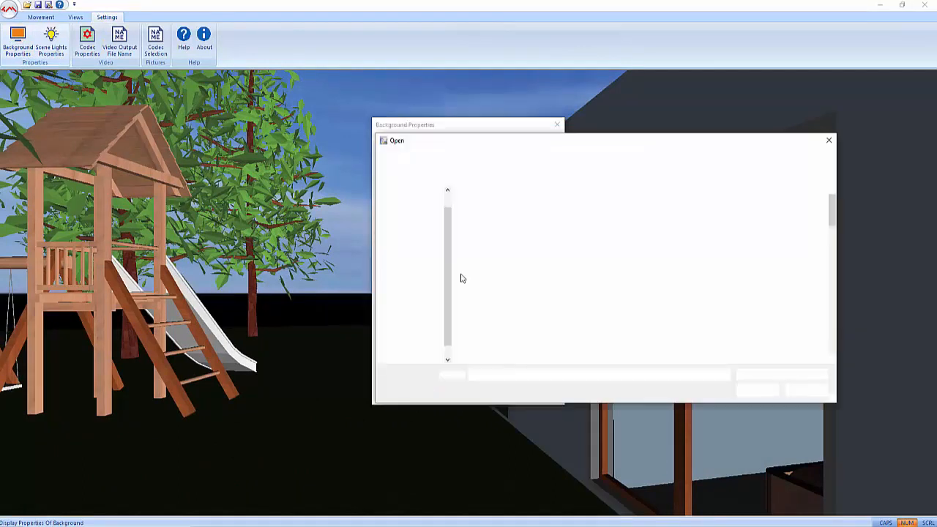
scroll(704, 285, down, 3)
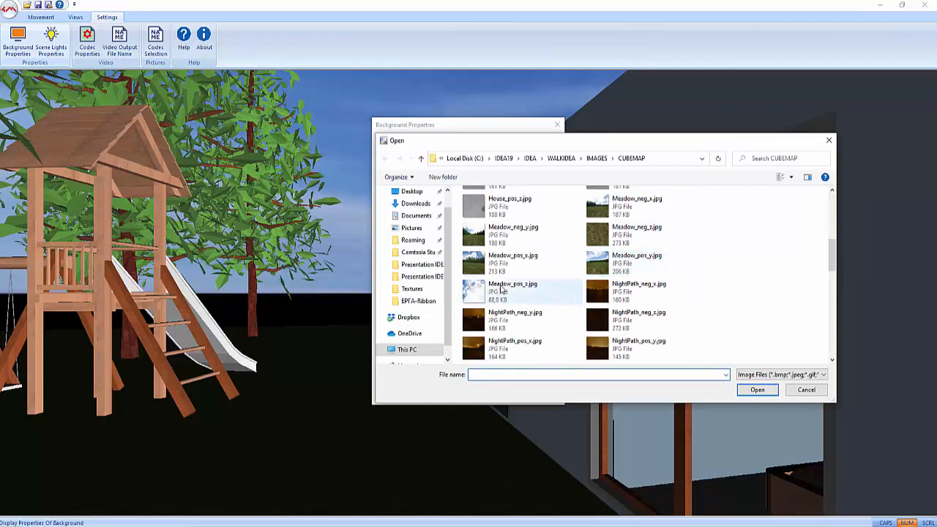
click(757, 390)
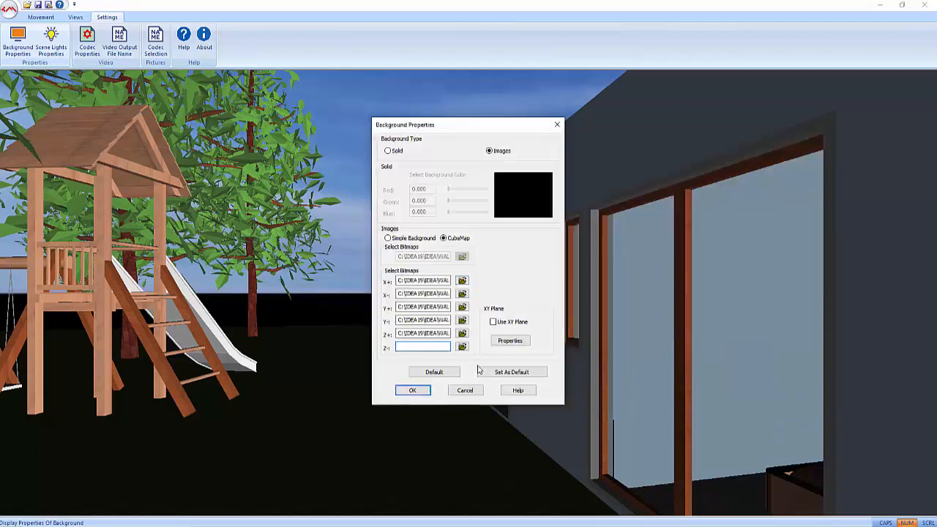
click(410, 390)
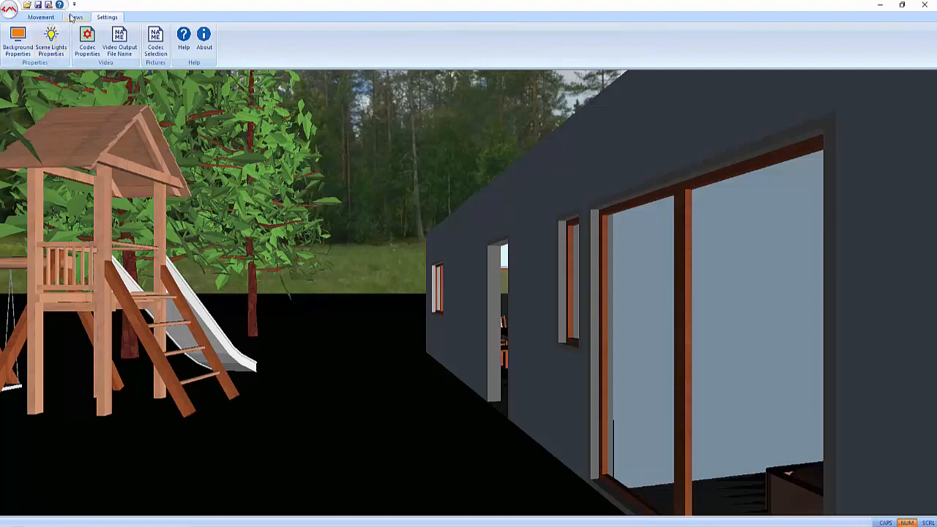
Step: Replay the walkthrough along Path1 and Path2 against the new meadow background
click(40, 17)
click(181, 30)
click(151, 57)
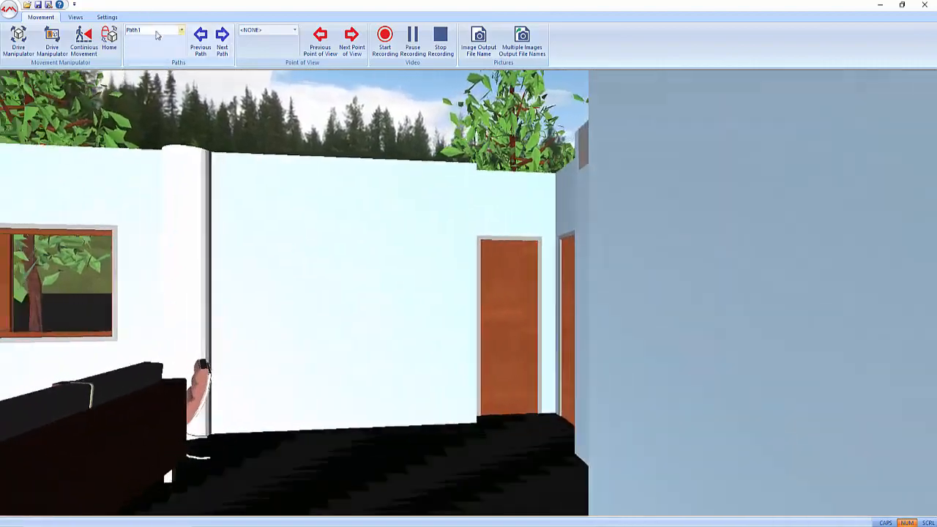
click(156, 35)
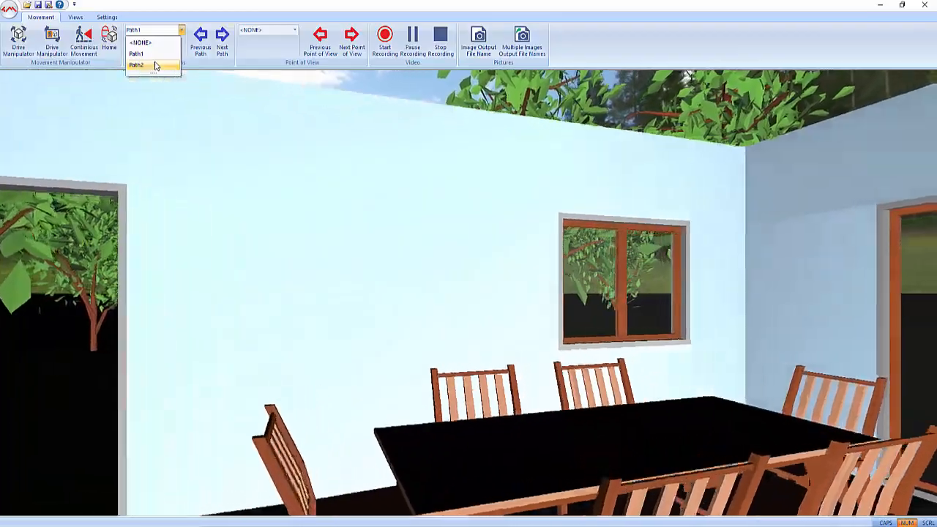
click(155, 66)
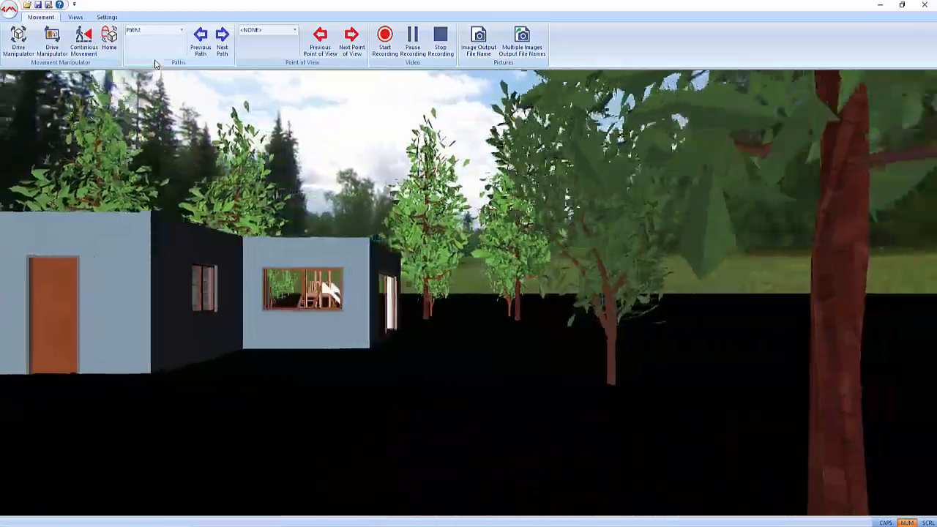